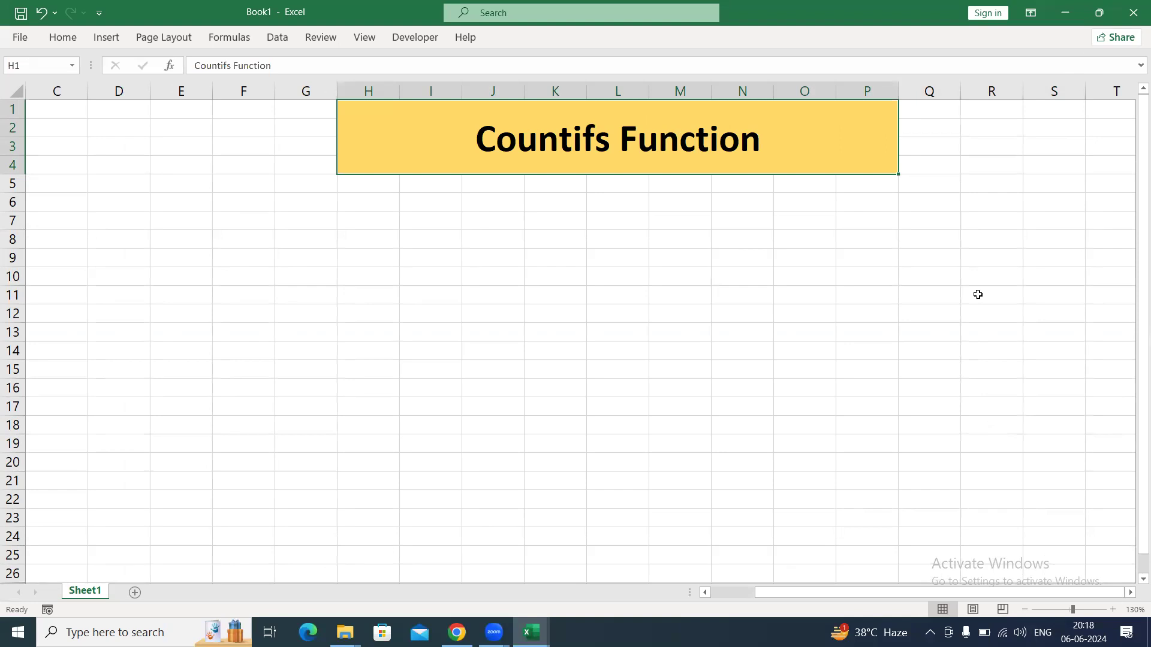
# Enter the label Countif in cell J8, below the title banner.
pyautogui.click(496, 239)
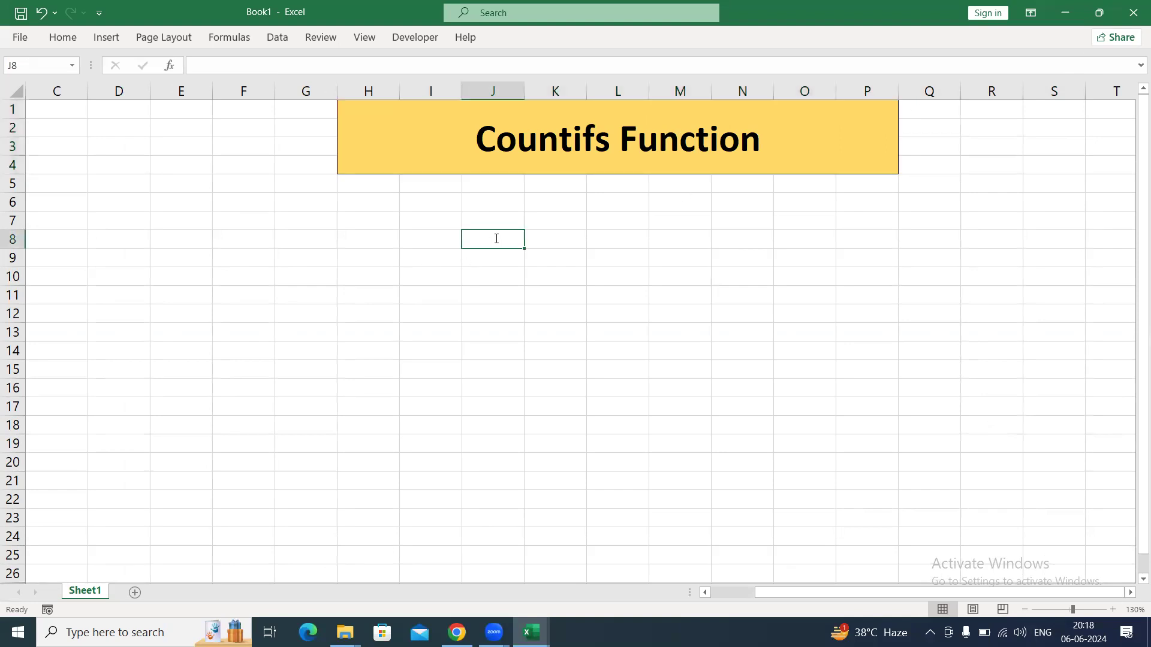
pyautogui.write('Cpopunt')
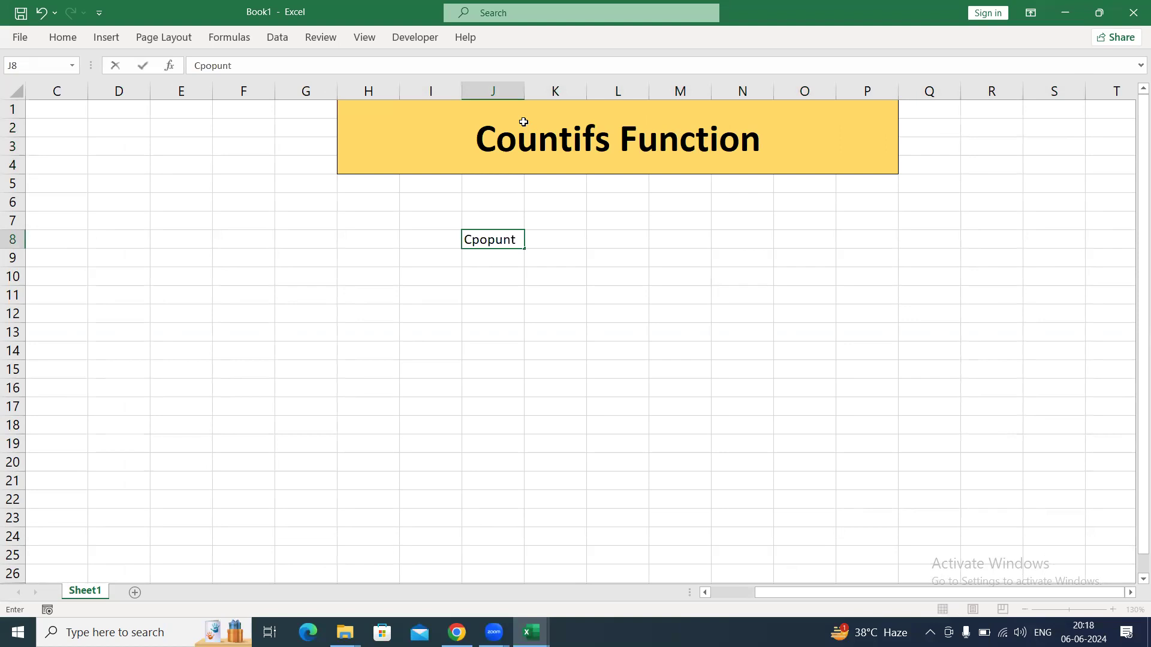
pyautogui.press('BackSpace')
pyautogui.press('BackSpace')
pyautogui.press('BackSpace')
pyautogui.press('BackSpace')
pyautogui.press('BackSpace')
pyautogui.press('BackSpace')
pyautogui.write('ountif')
pyautogui.press('Tab')
# Enter Single Criteria in cell K8 and autofit column K to the text.
pyautogui.write('Si')
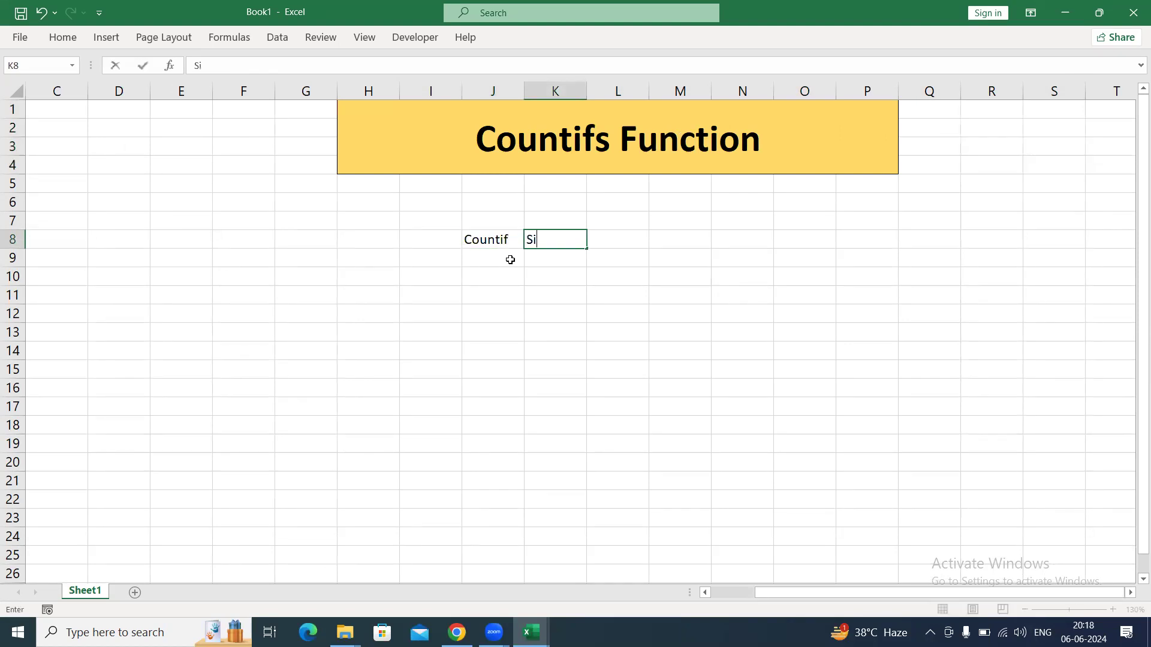
pyautogui.write('ngle Criteria')
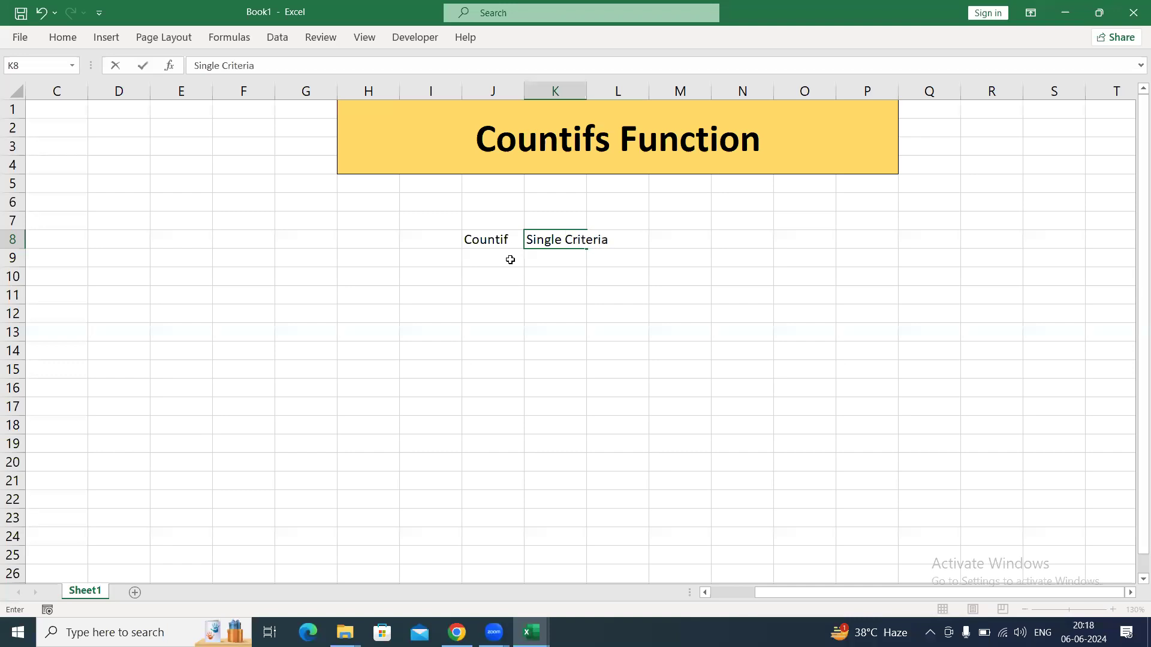
pyautogui.press('Return')
pyautogui.press('Up')
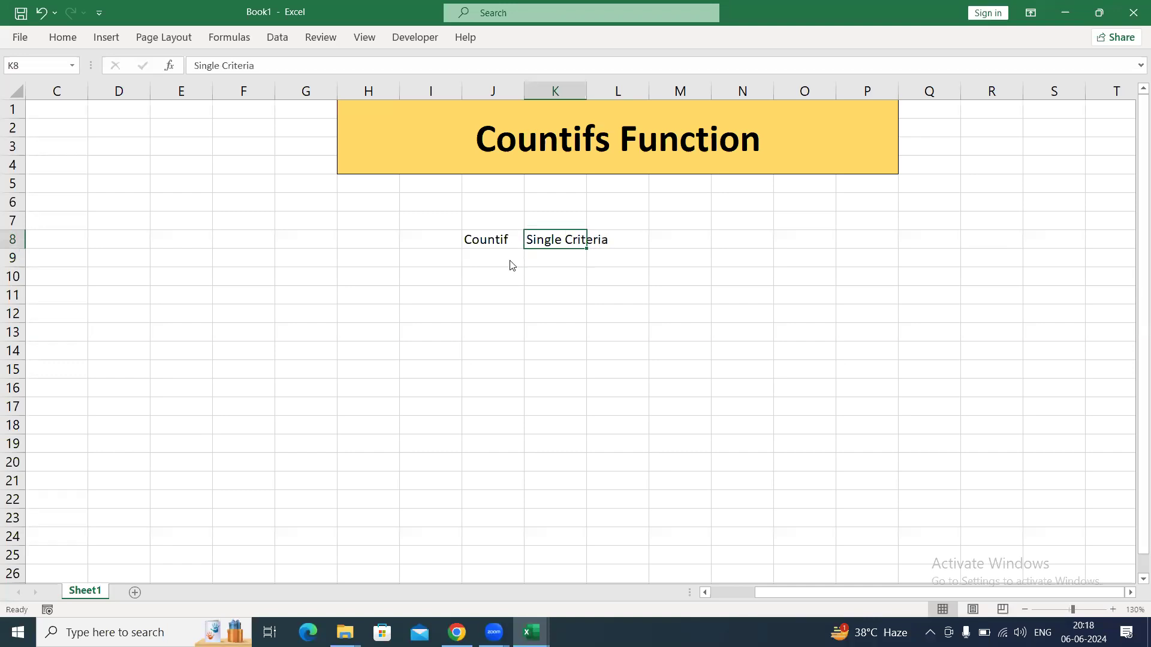
pyautogui.hotkey('alt', 'h')
pyautogui.press('o')
pyautogui.press('i')
# Enter the label Countifs in cell J9.
pyautogui.click(510, 260)
pyautogui.doubleClick(510, 259)
pyautogui.write('Countifs')
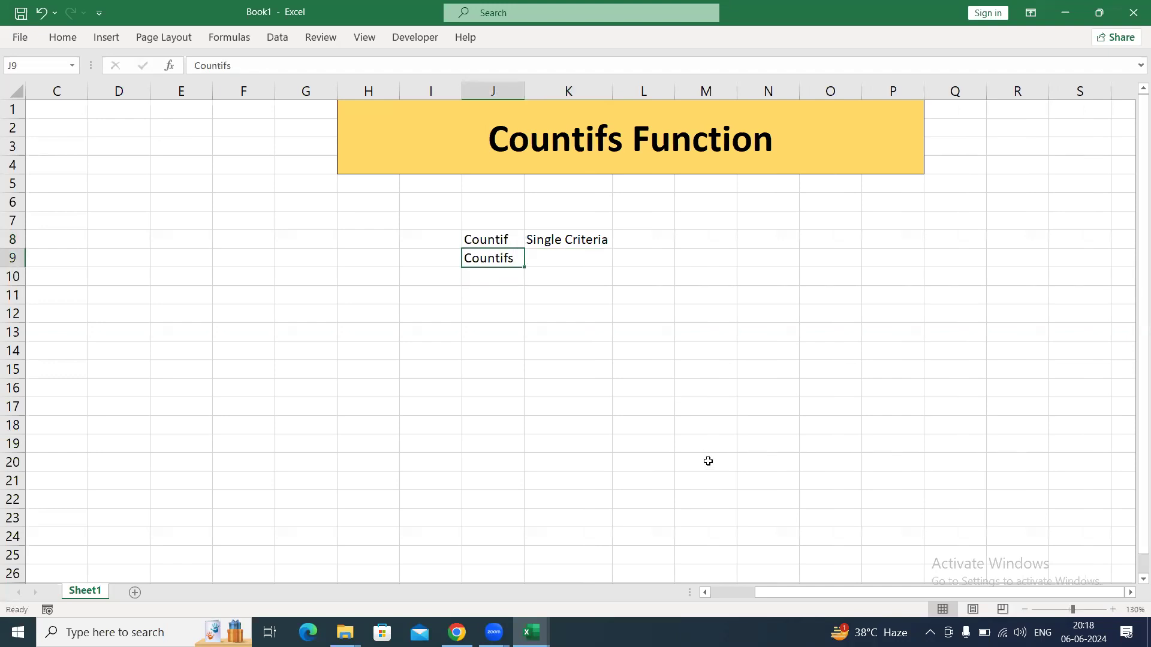
# Enter 127 Criterias in cell K9 as the description of Countifs.
pyautogui.press('Tab')
pyautogui.write('Mul')
pyautogui.press('BackSpace')
pyautogui.press('BackSpace')
pyautogui.press('BackSpace')
pyautogui.write('127')
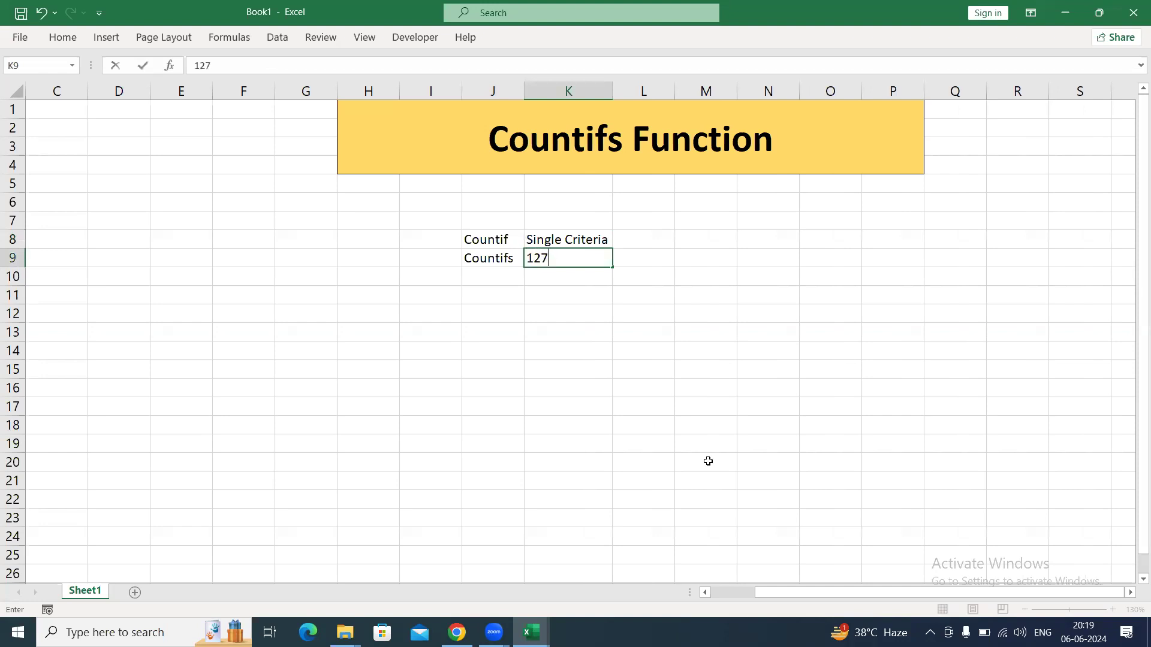
pyautogui.write(' Criterias')
pyautogui.press('Return')
pyautogui.press('Up')
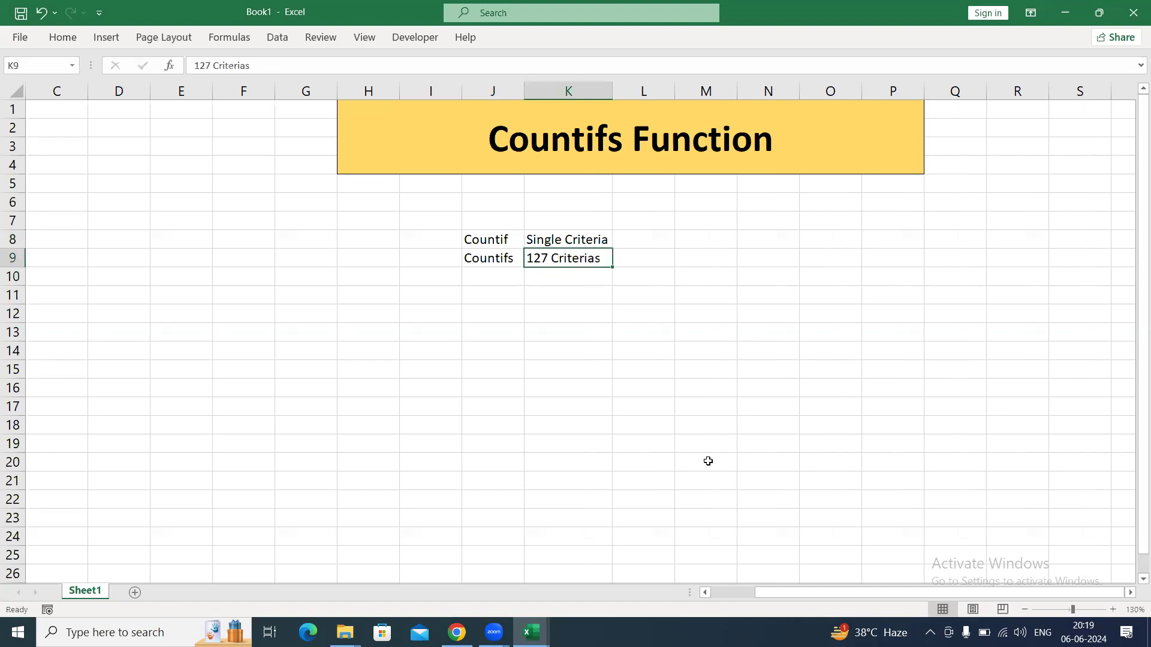
# Make the labels in J8:J9 bold and apply all borders to the table J8:K9.
pyautogui.press('Up')
pyautogui.press('Left')
pyautogui.hotkey('shift', 'Down')
pyautogui.hotkey('ctrl', 'b')
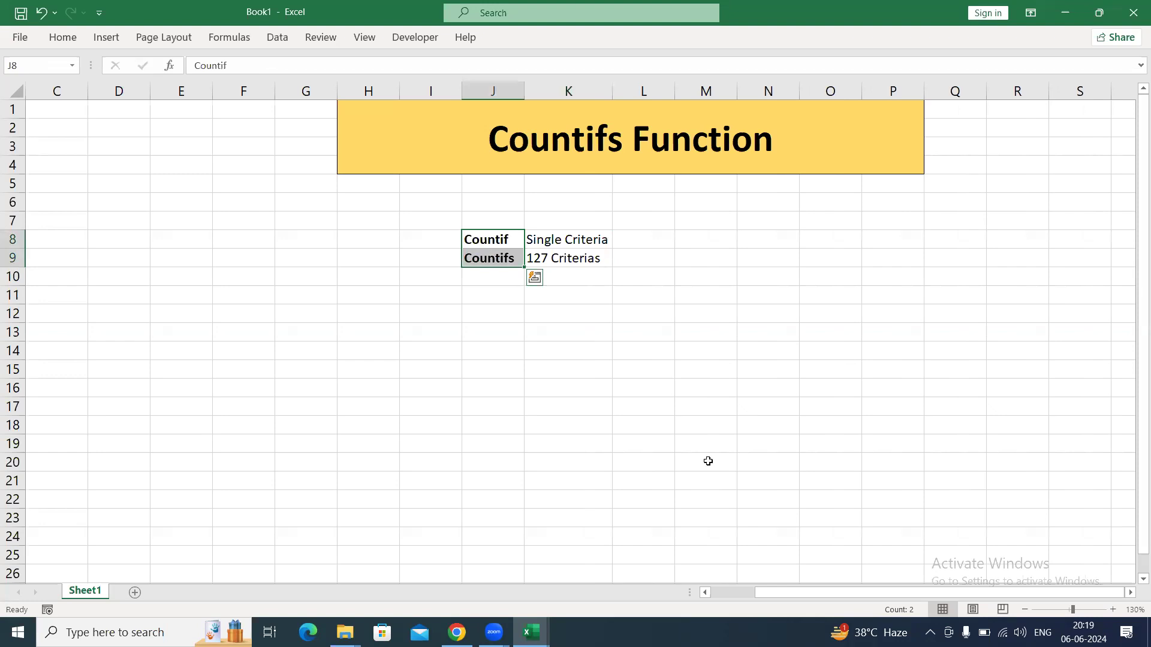
pyautogui.hotkey('shift', 'Right')
pyautogui.hotkey('alt', 'h')
pyautogui.press('b')
pyautogui.press('a')
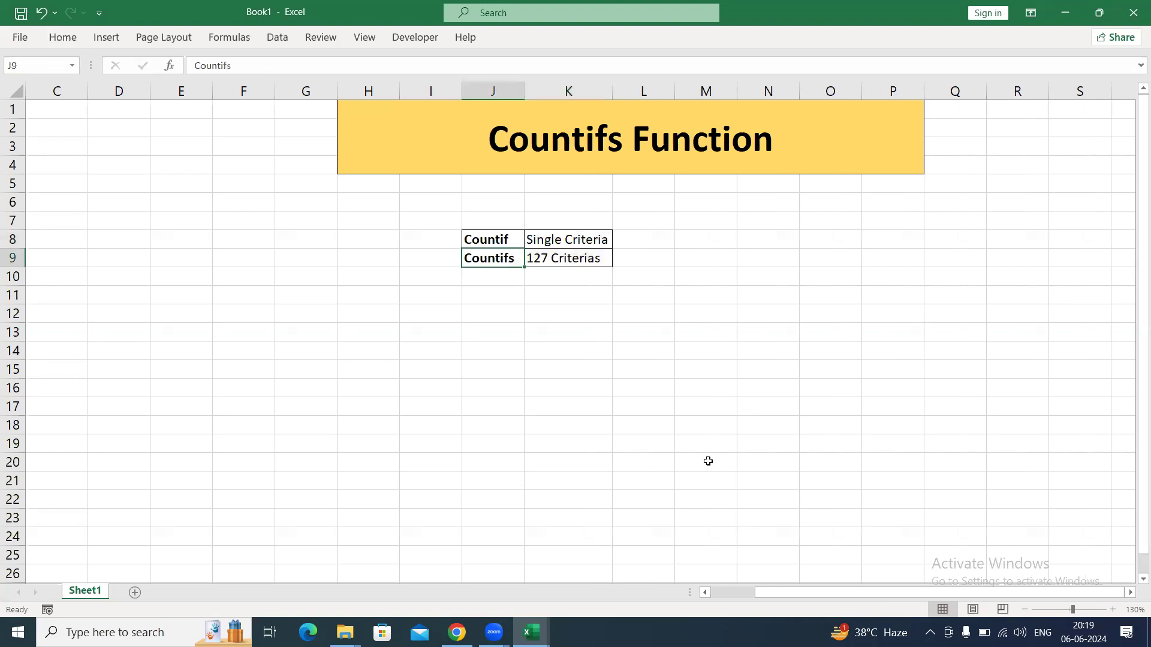
# Start a COUNTIFS formula in cell J11 to examine its criteria_range1 and criteria1 arguments, and cancel the entry.
pyautogui.press('Down')
pyautogui.press('Down')
pyautogui.press('Down')
pyautogui.write('=counti')
pyautogui.press('Down')
pyautogui.press('Tab')
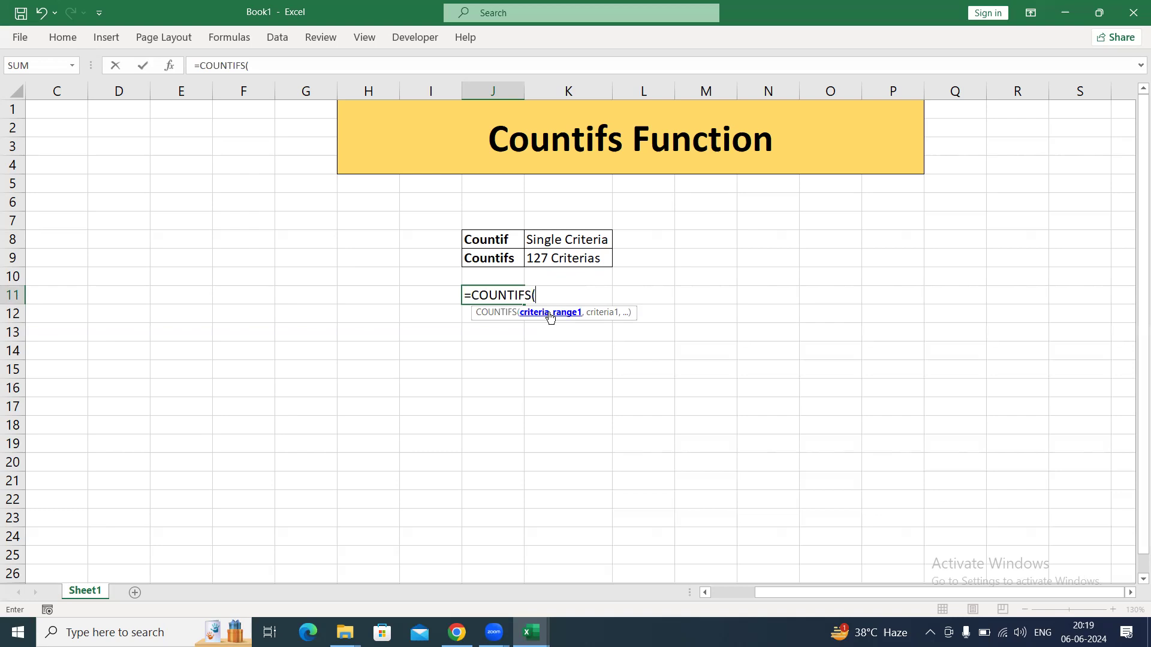
pyautogui.write(',')
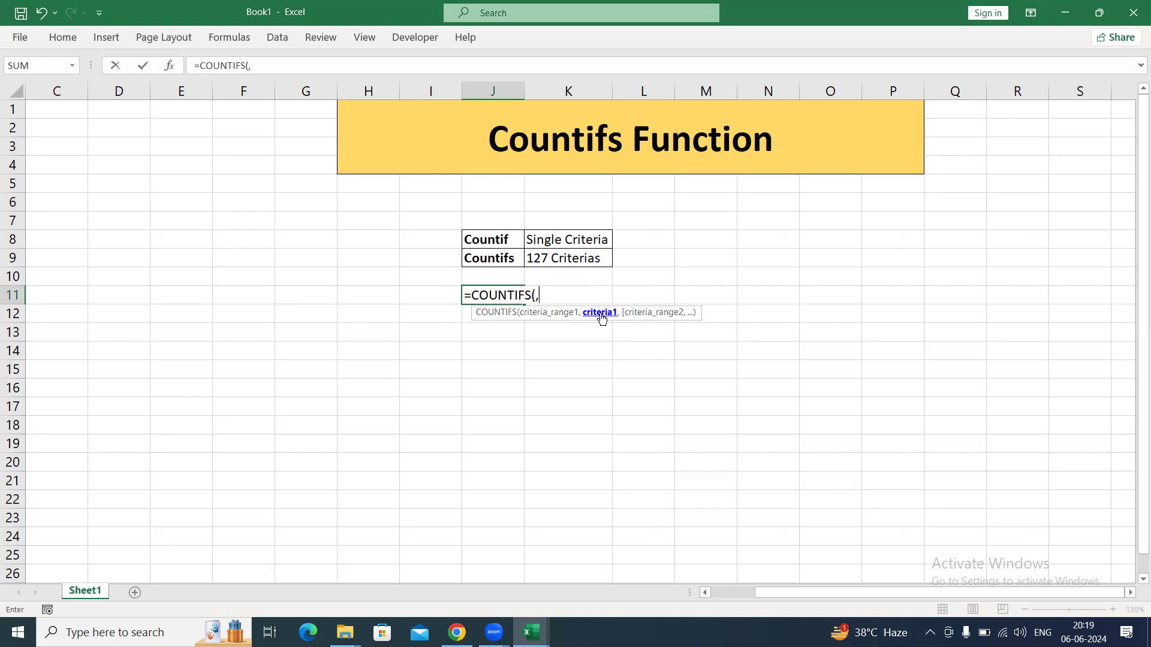
pyautogui.hotkey('alt', 'Tab')
pyautogui.hotkey('alt', 'Tab')
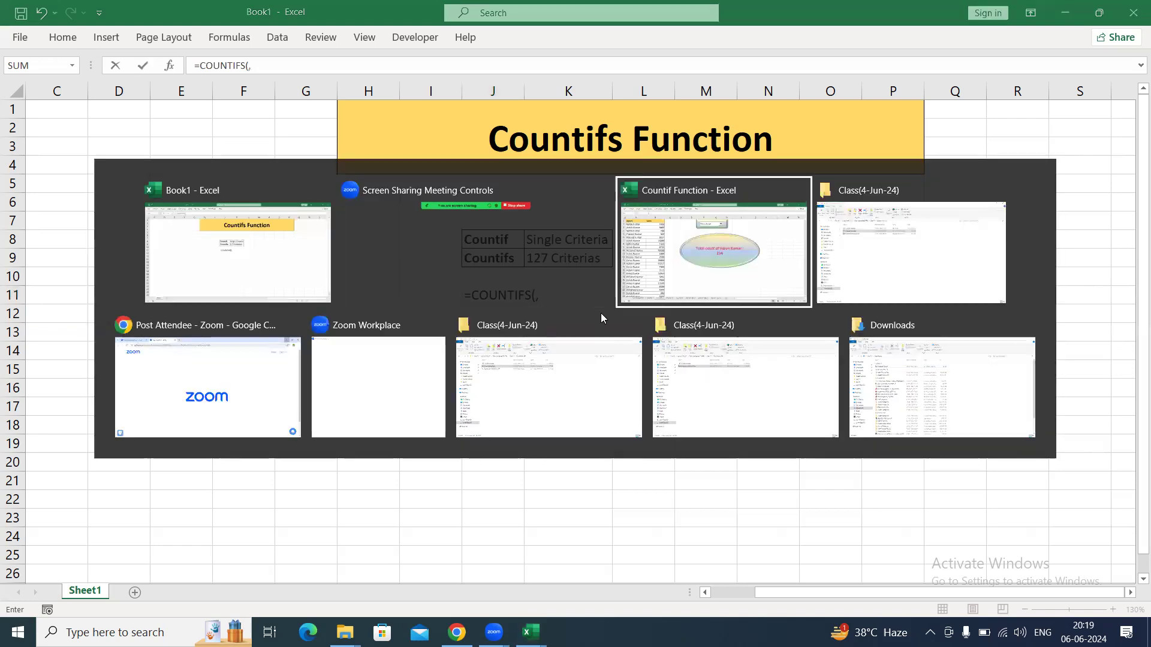
pyautogui.click(120, 189)
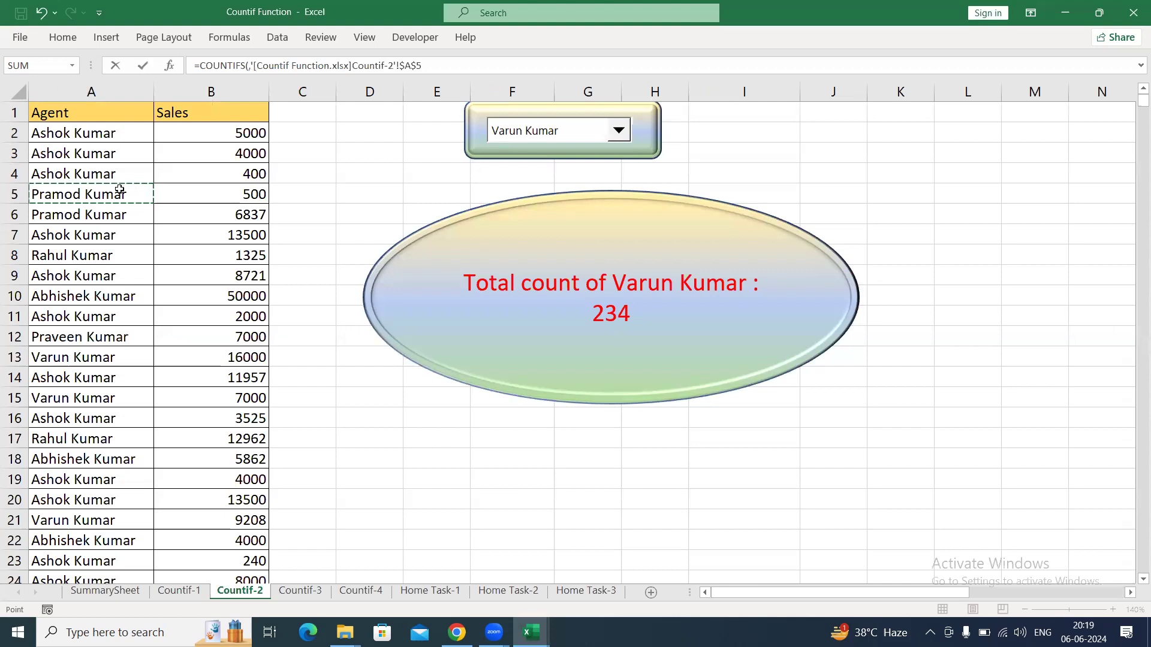
pyautogui.press('Escape')
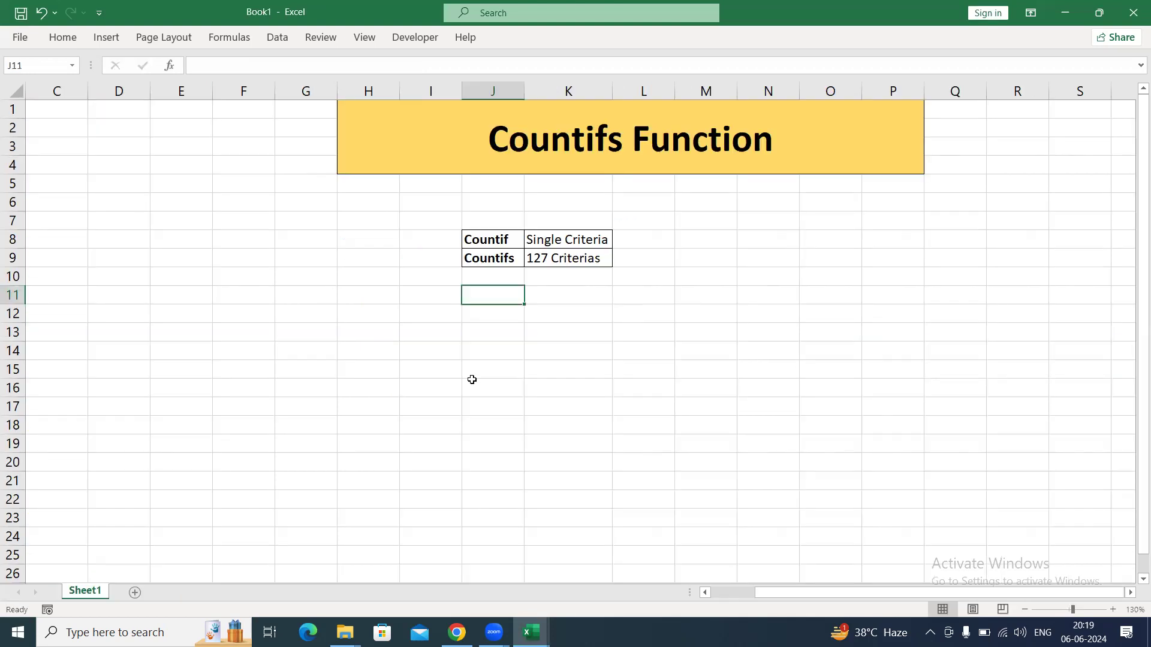
# Switch to the Countif Function workbook and look through its summary, Countif example and Home Task sheets.
pyautogui.hotkey('alt', 'Tab')
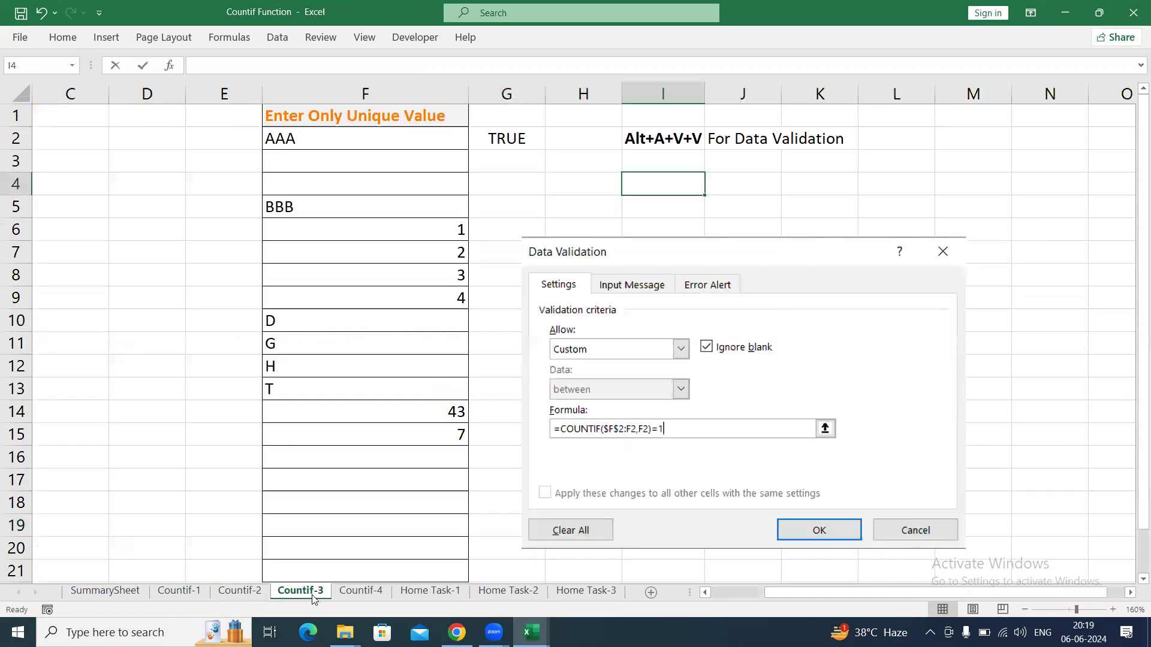
pyautogui.click(215, 593)
pyautogui.click(164, 594)
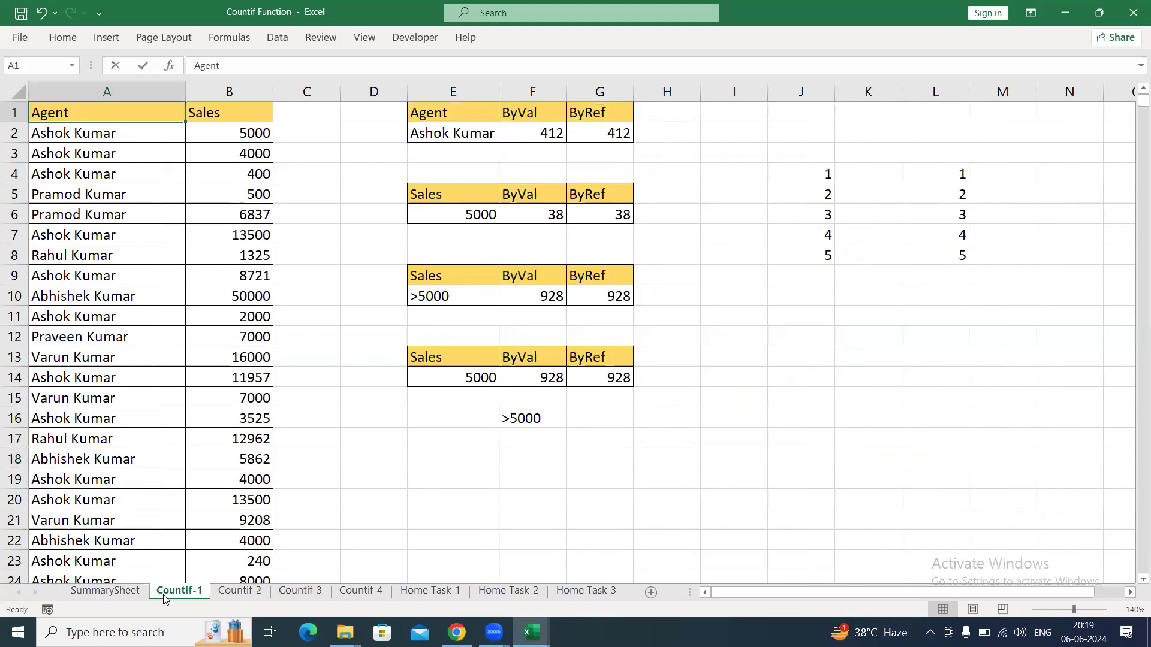
pyautogui.click(127, 595)
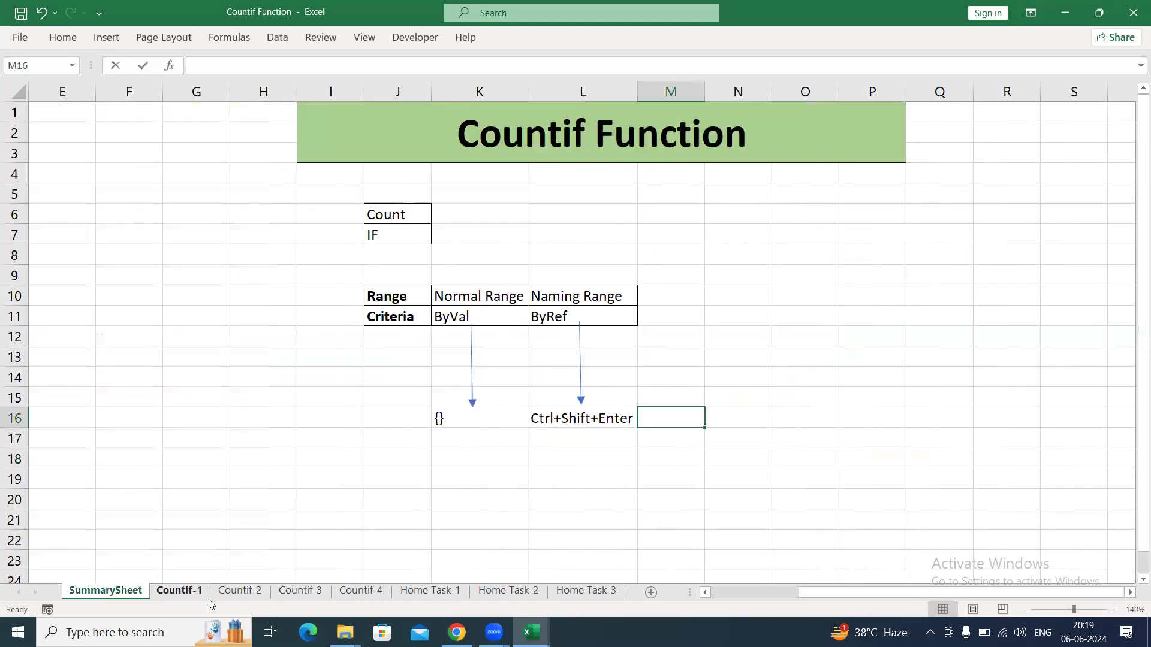
pyautogui.click(207, 593)
pyautogui.click(300, 592)
pyautogui.click(344, 593)
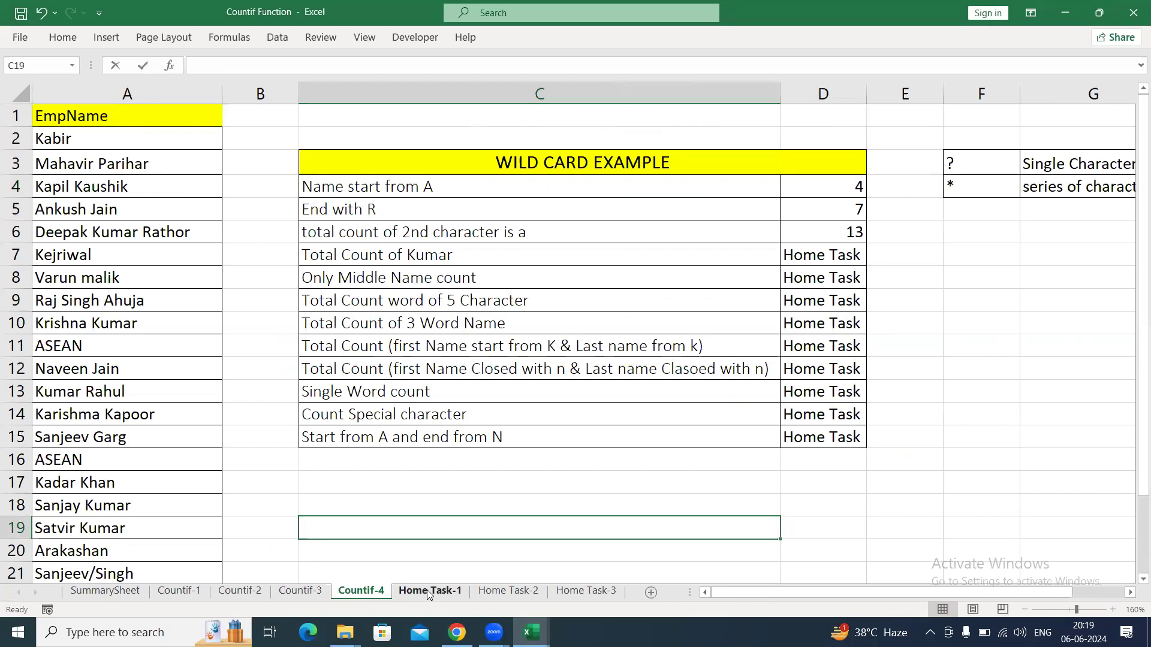
pyautogui.click(428, 594)
pyautogui.click(509, 592)
pyautogui.click(585, 592)
pyautogui.click(470, 377)
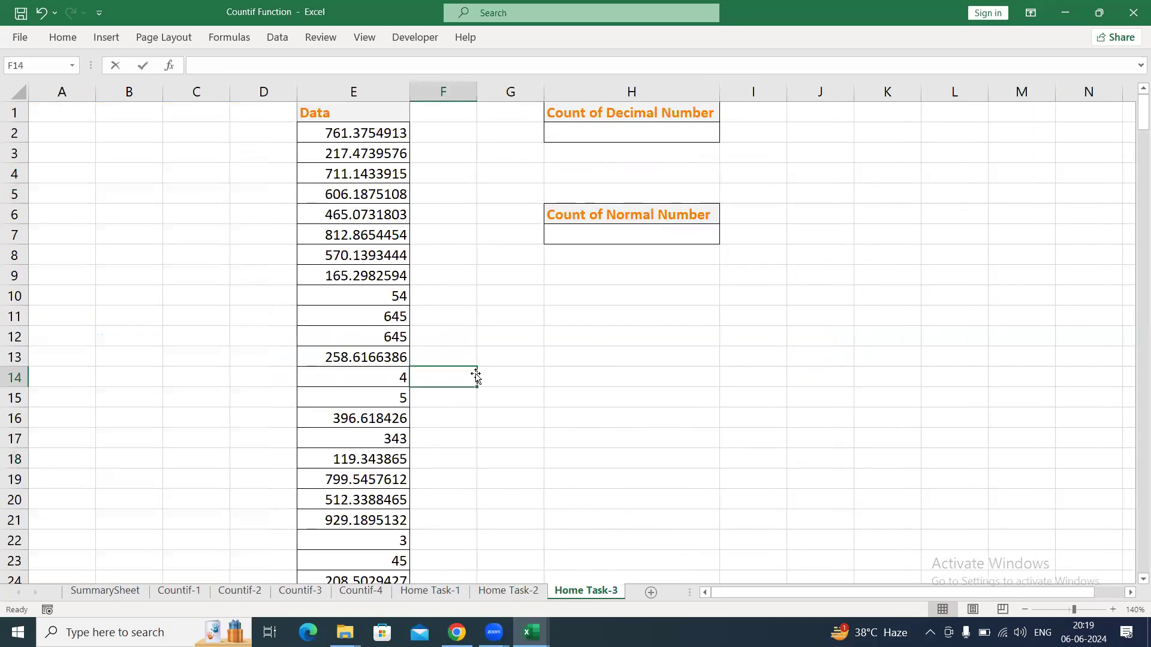
# Keep the Countif Function workbook open and review the exercises on the Home Task-1, Home Task-2 and Home Task-3 sheets.
pyautogui.click(1133, 12)
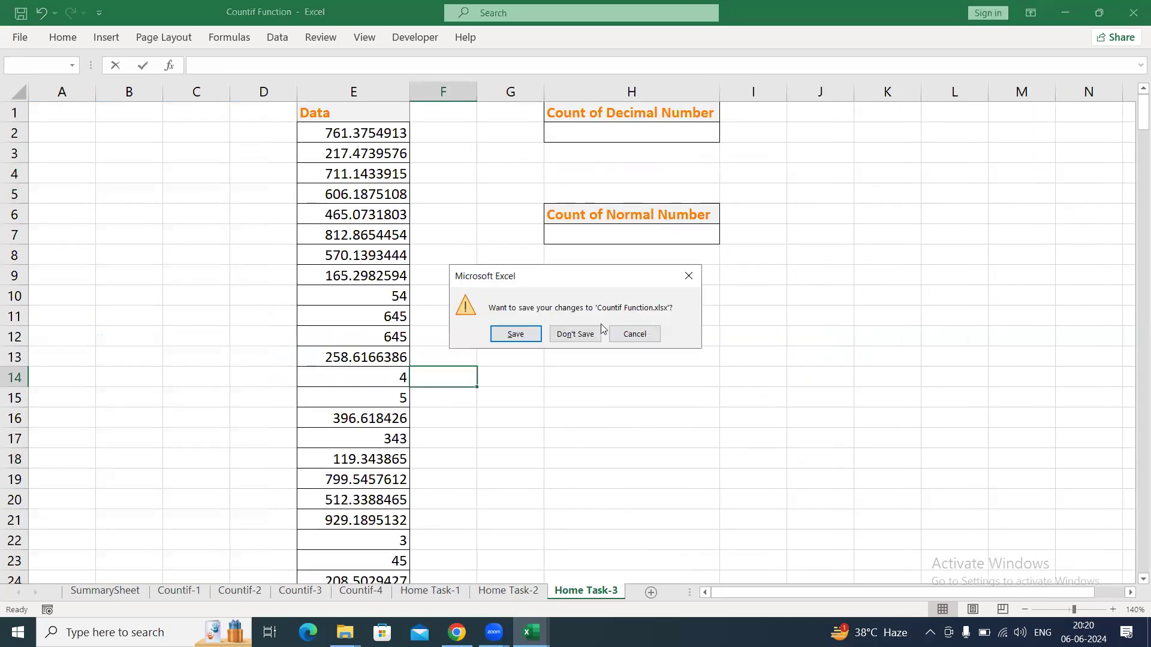
pyautogui.click(688, 276)
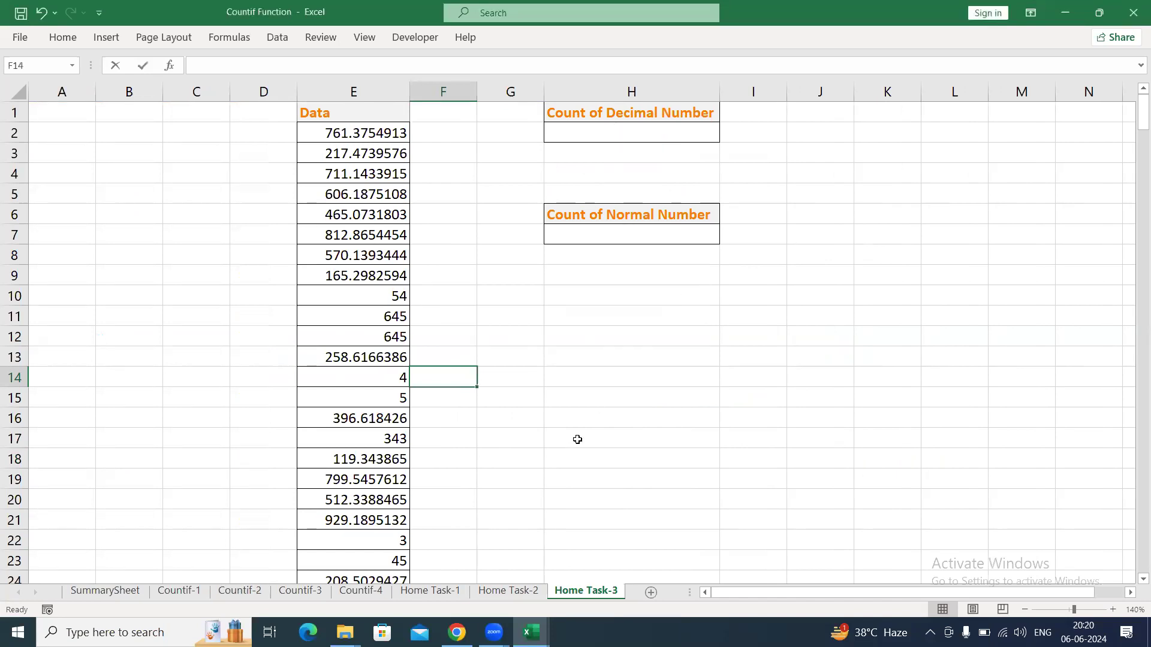
pyautogui.click(421, 593)
pyautogui.click(526, 594)
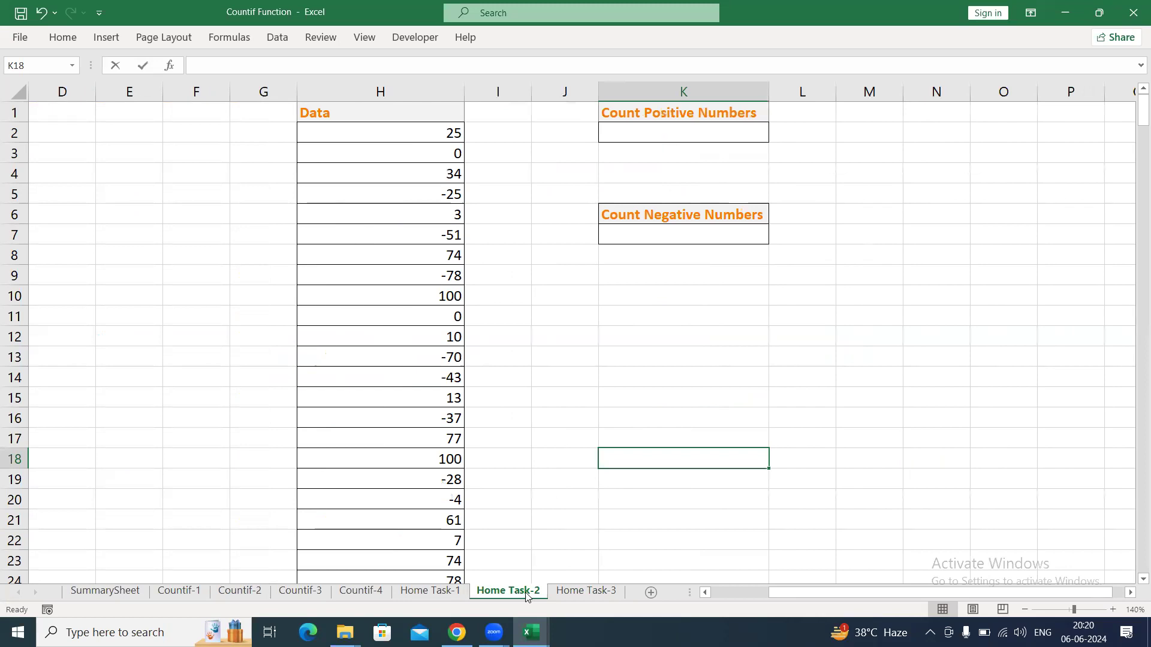
pyautogui.click(577, 592)
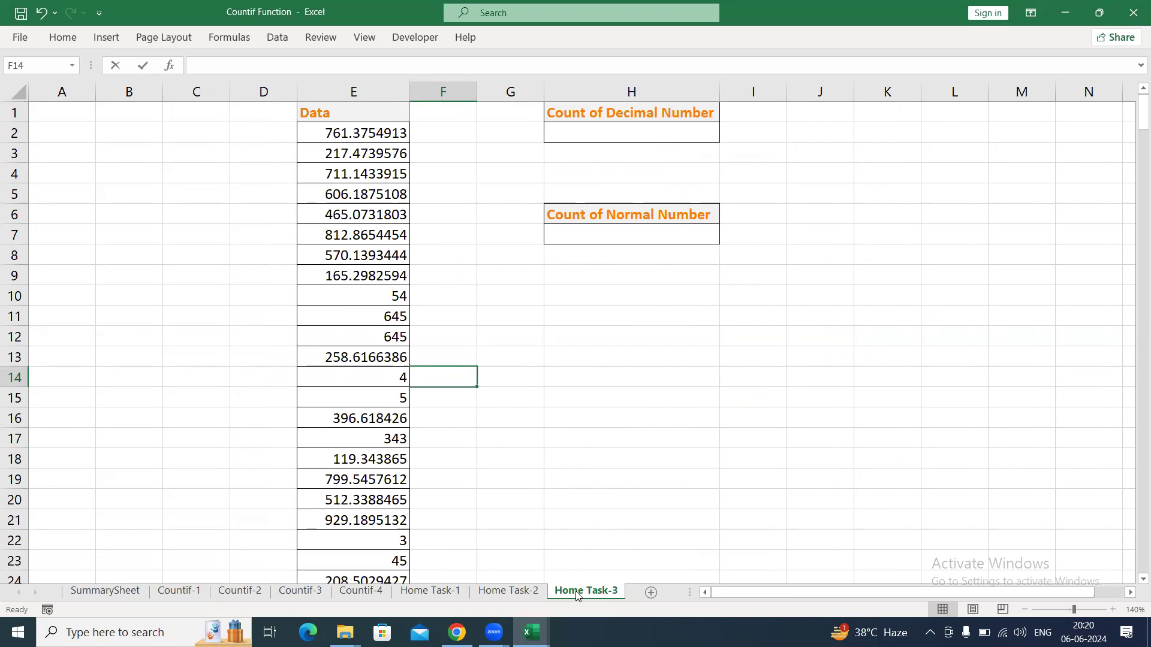
pyautogui.click(558, 507)
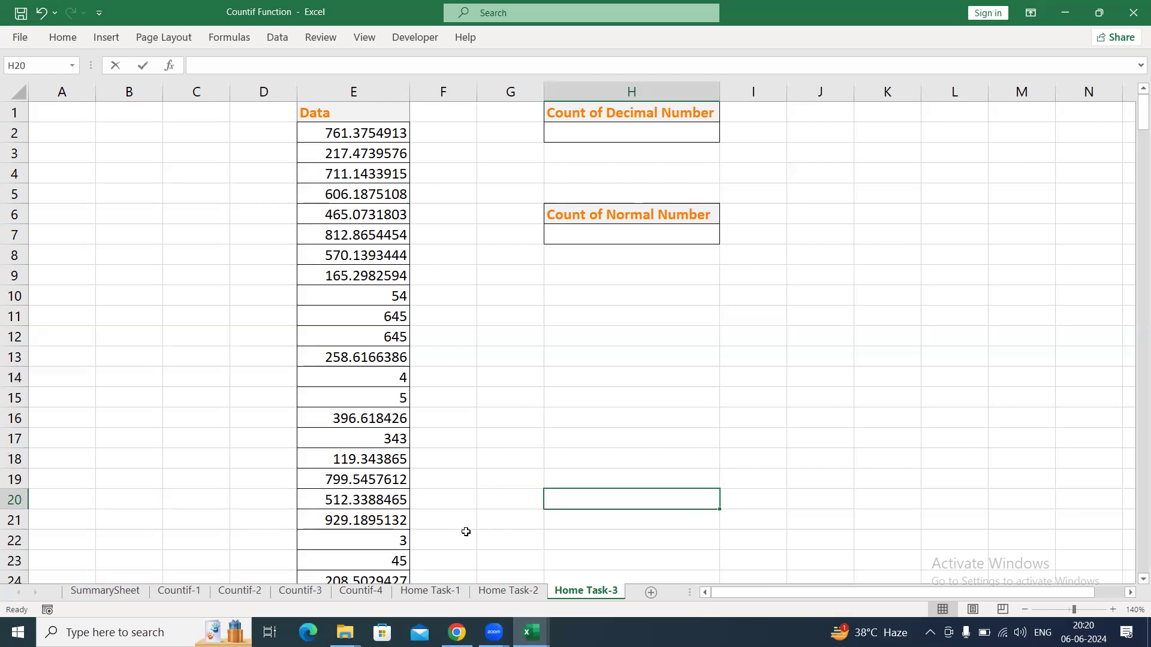
pyautogui.click(612, 318)
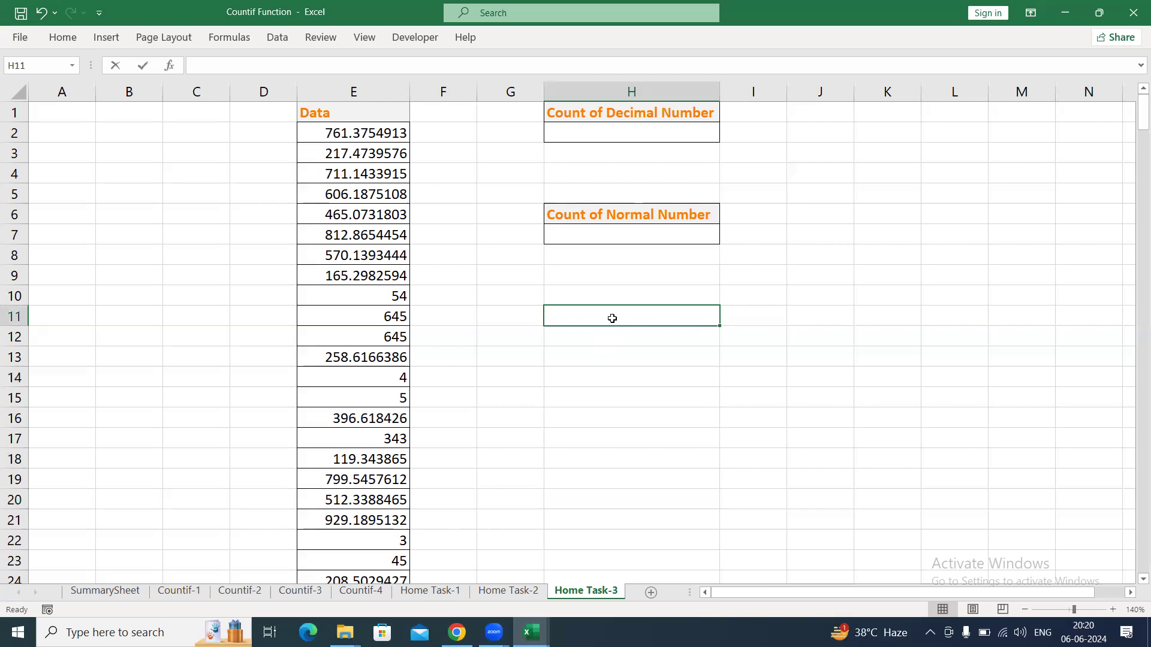
pyautogui.click(624, 439)
# Close the Countif Function workbook without saving its changes and return to Book1.
pyautogui.click(1133, 12)
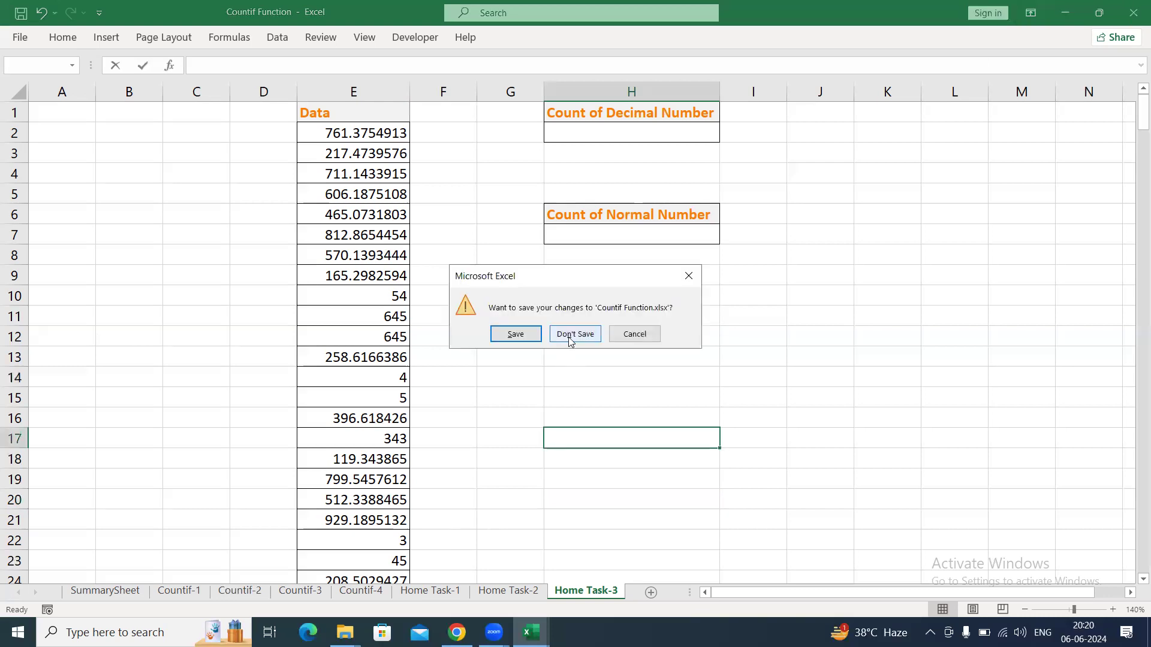
pyautogui.click(567, 335)
pyautogui.click(501, 336)
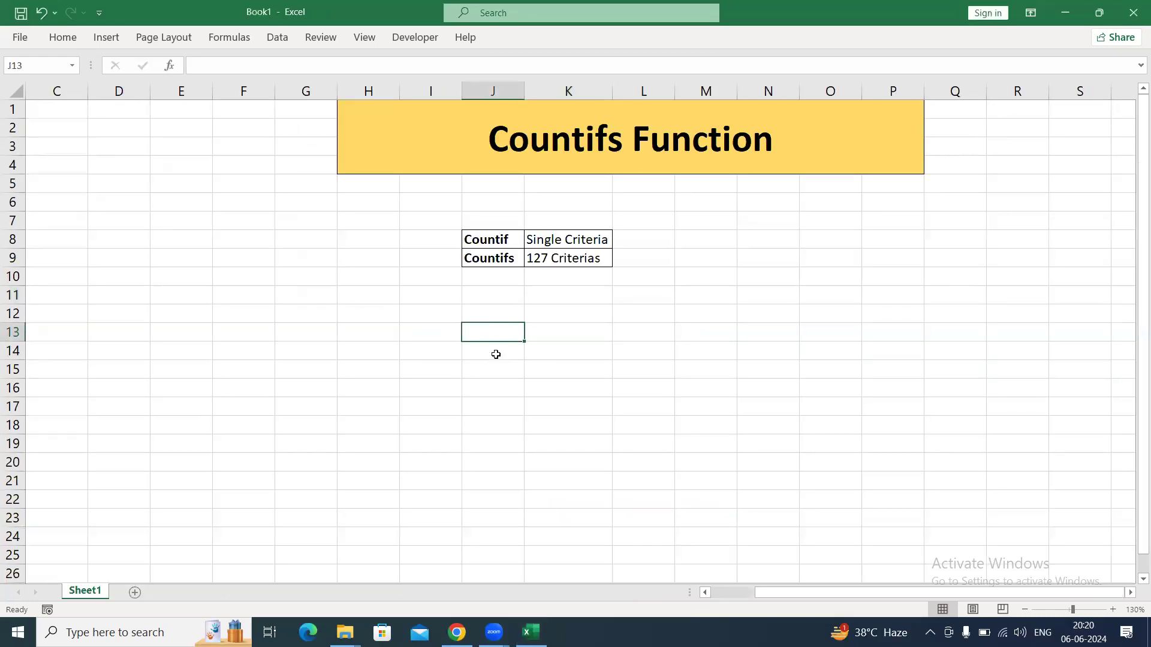
# Open the RawData workbook from the desktop and copy the entire data table on Sheet1.
pyautogui.press('super+d')
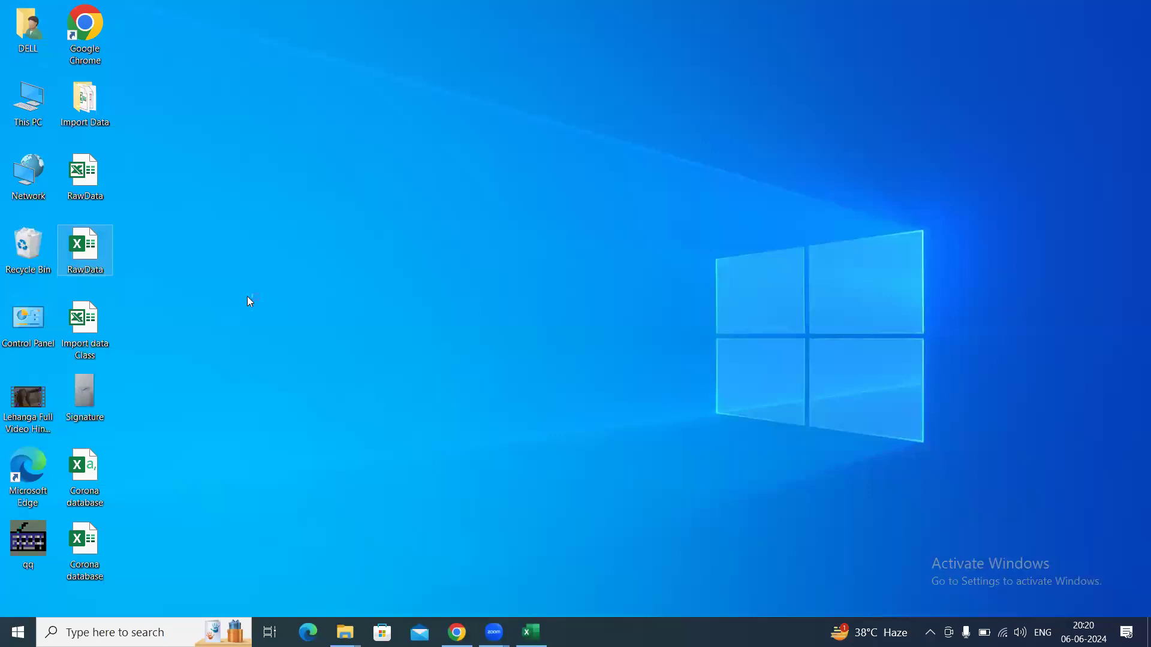
pyautogui.press('super+d')
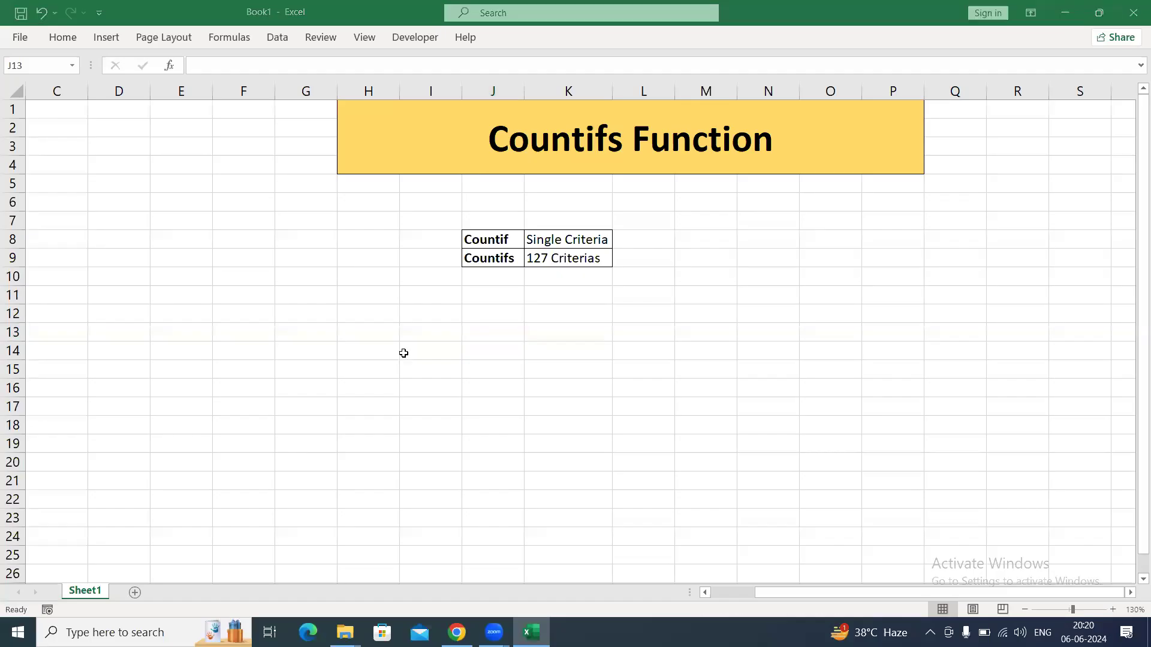
pyautogui.click(265, 263)
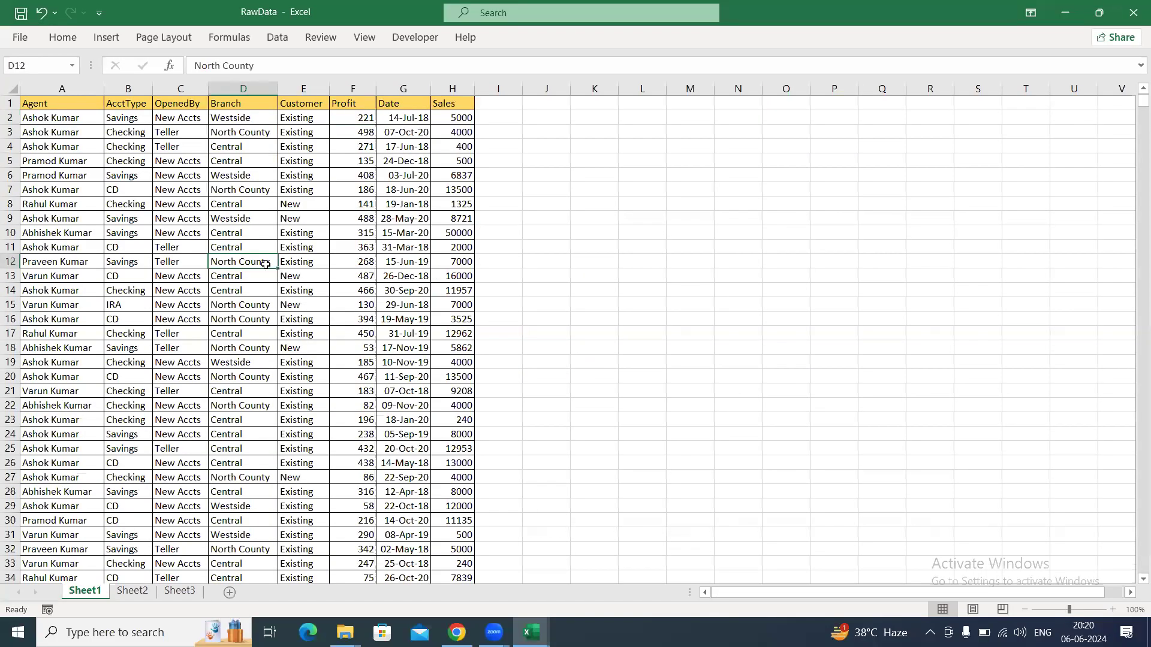
pyautogui.hotkey('ctrl', 'a')
pyautogui.hotkey('ctrl', 'c')
# Paste the copied data at cell A1 of a new sheet in Book1 and autofit its column widths.
pyautogui.hotkey('alt', 'Tab')
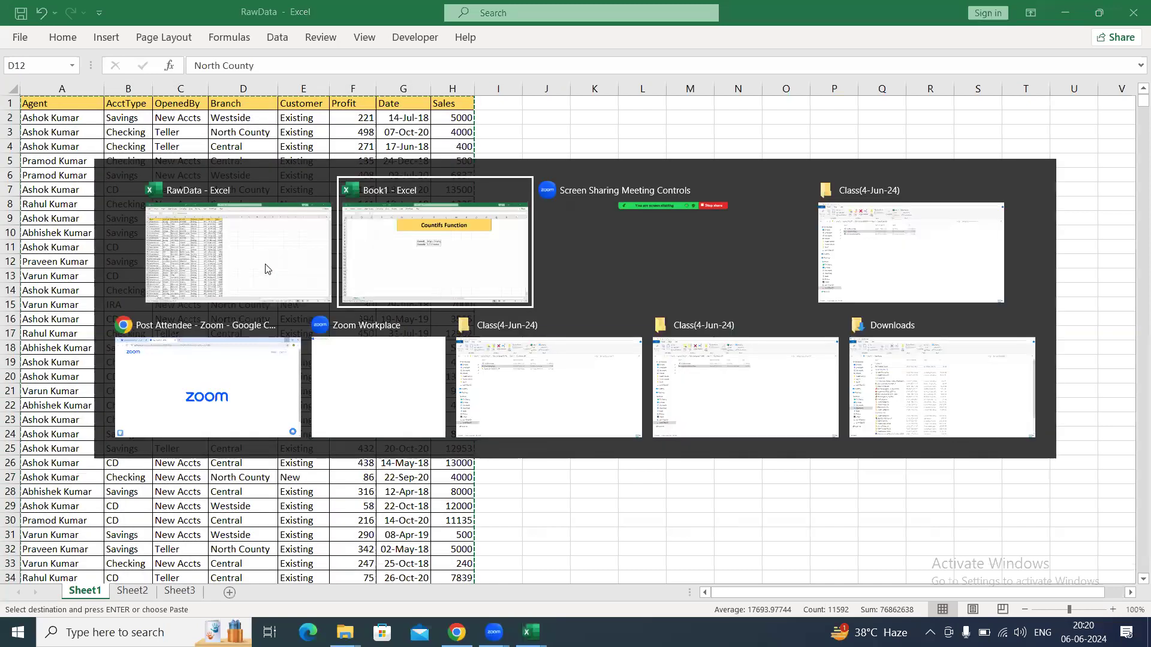
pyautogui.click(135, 593)
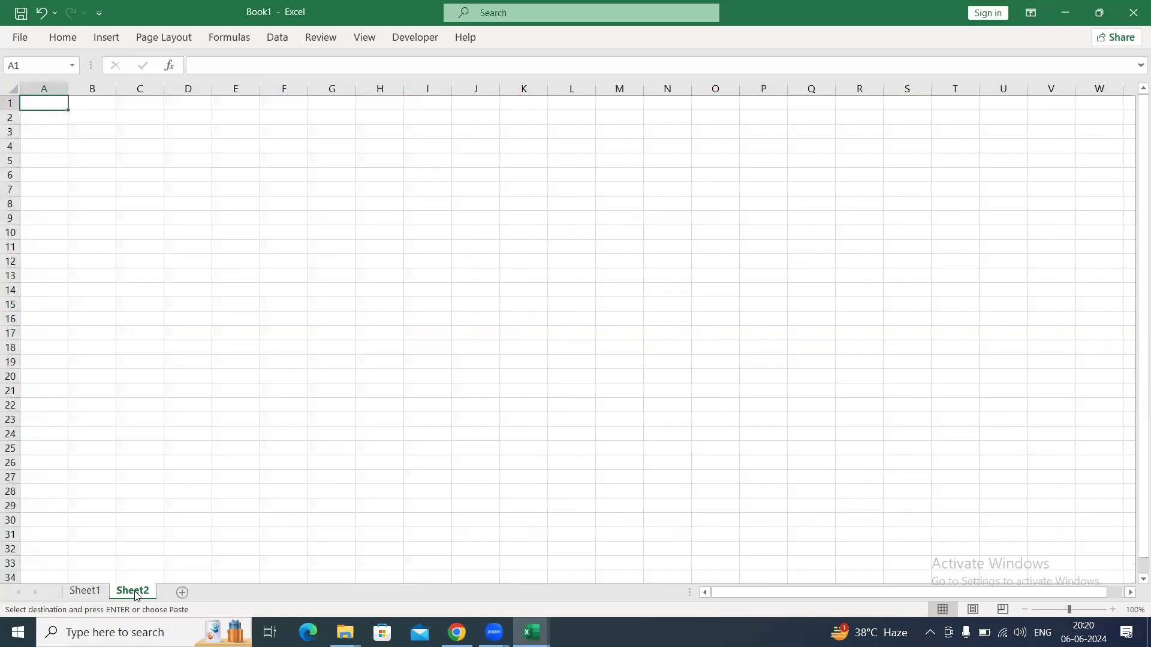
pyautogui.hotkey('ctrl', 'v')
pyautogui.hotkey('alt', 'h')
pyautogui.press('o')
pyautogui.press('i')
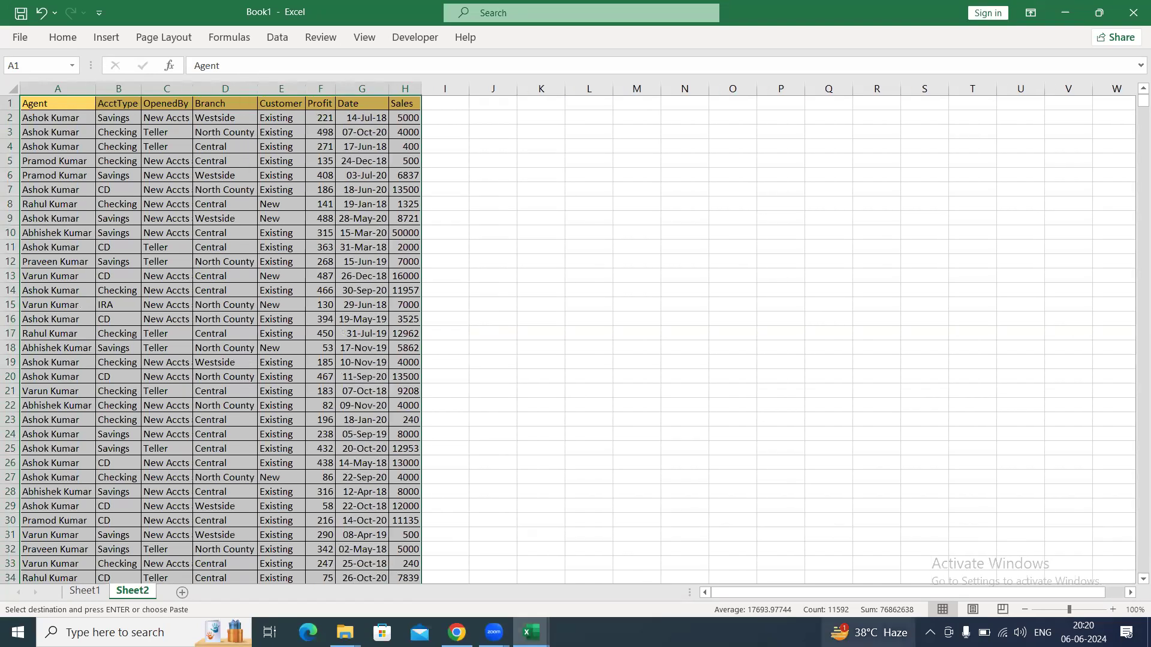
pyautogui.click(1112, 609)
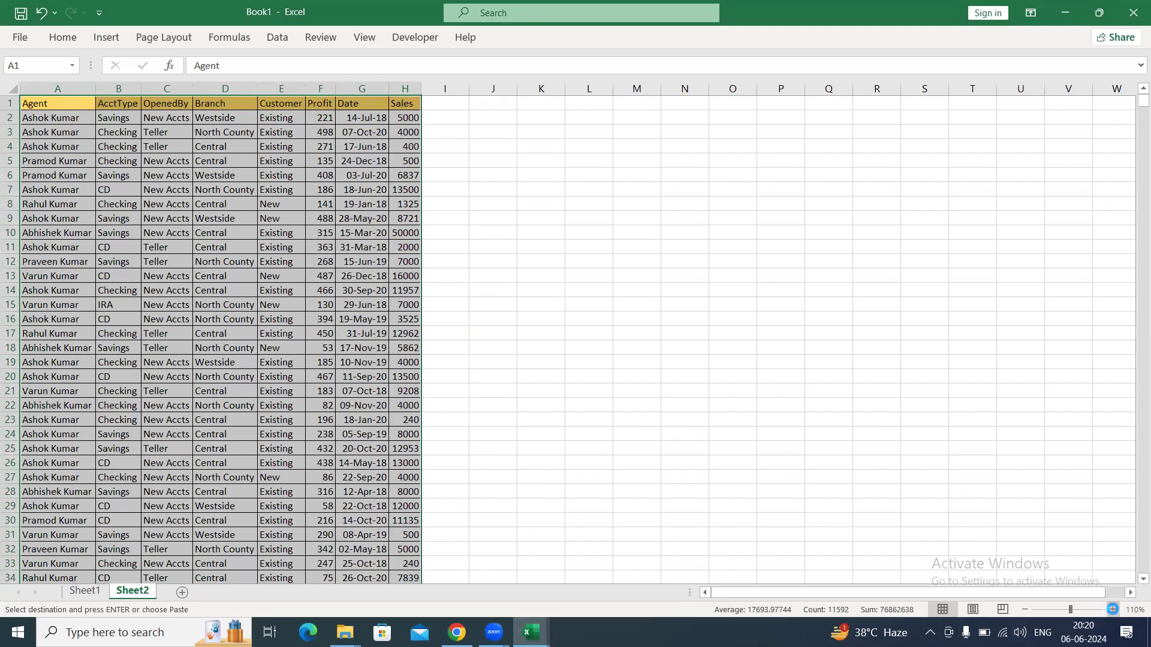
# Zoom Sheet2 to 130% and widen columns A through H so every entry of the data table fits.
pyautogui.click(1113, 609)
pyautogui.click(1113, 609)
pyautogui.click(327, 356)
pyautogui.press('Up')
pyautogui.press('Up')
pyautogui.press('Up')
pyautogui.press('Up')
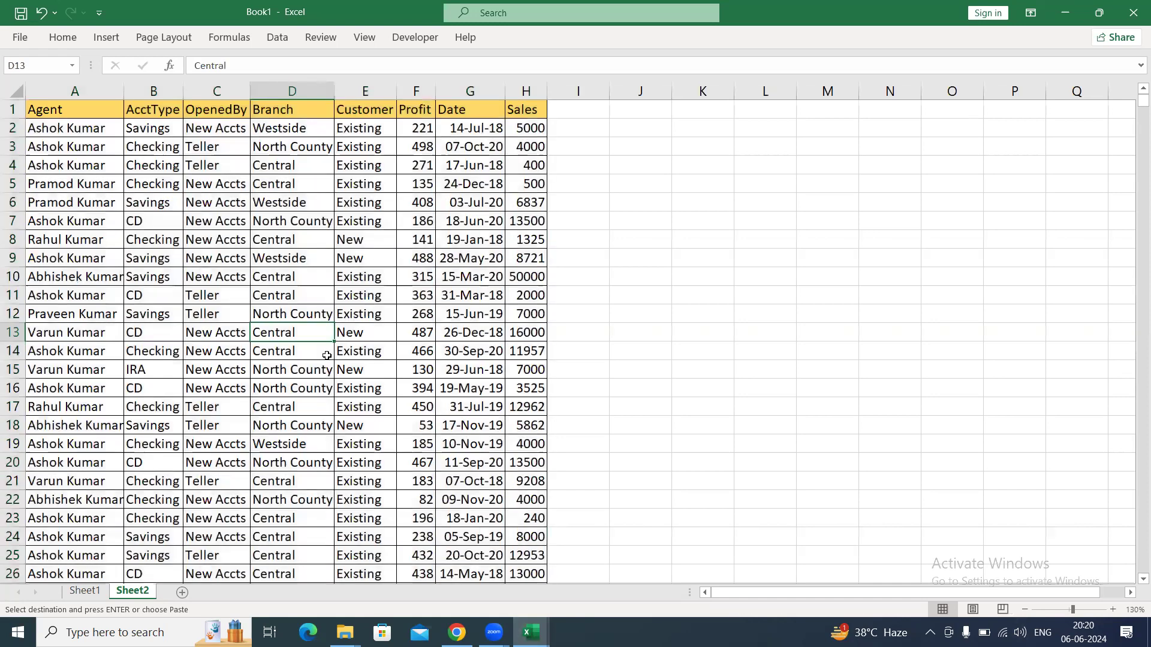
pyautogui.press('Left')
pyautogui.press('Left')
pyautogui.press('Left')
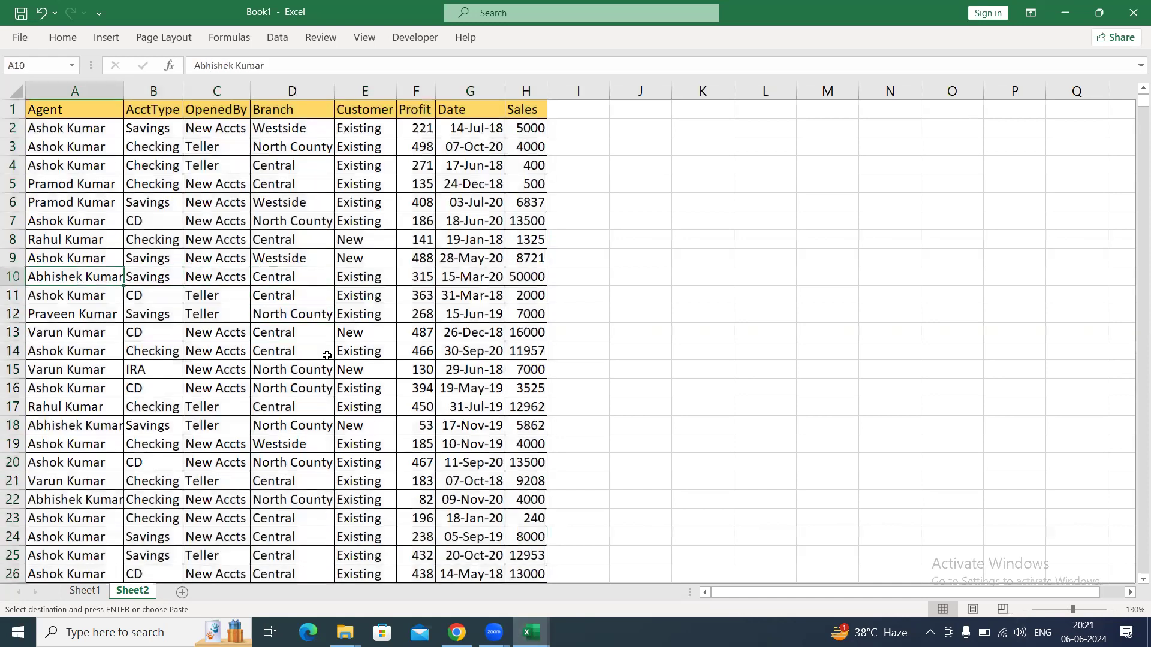
pyautogui.doubleClick(123, 91)
pyautogui.doubleClick(192, 91)
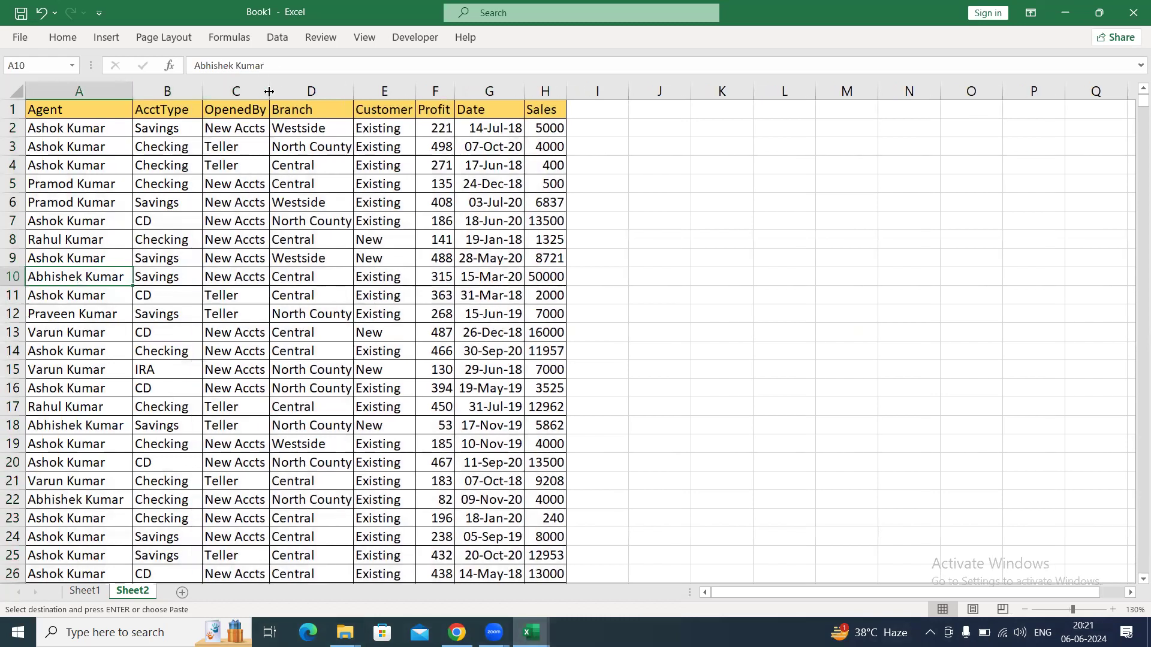
pyautogui.doubleClick(269, 91)
pyautogui.doubleClick(371, 89)
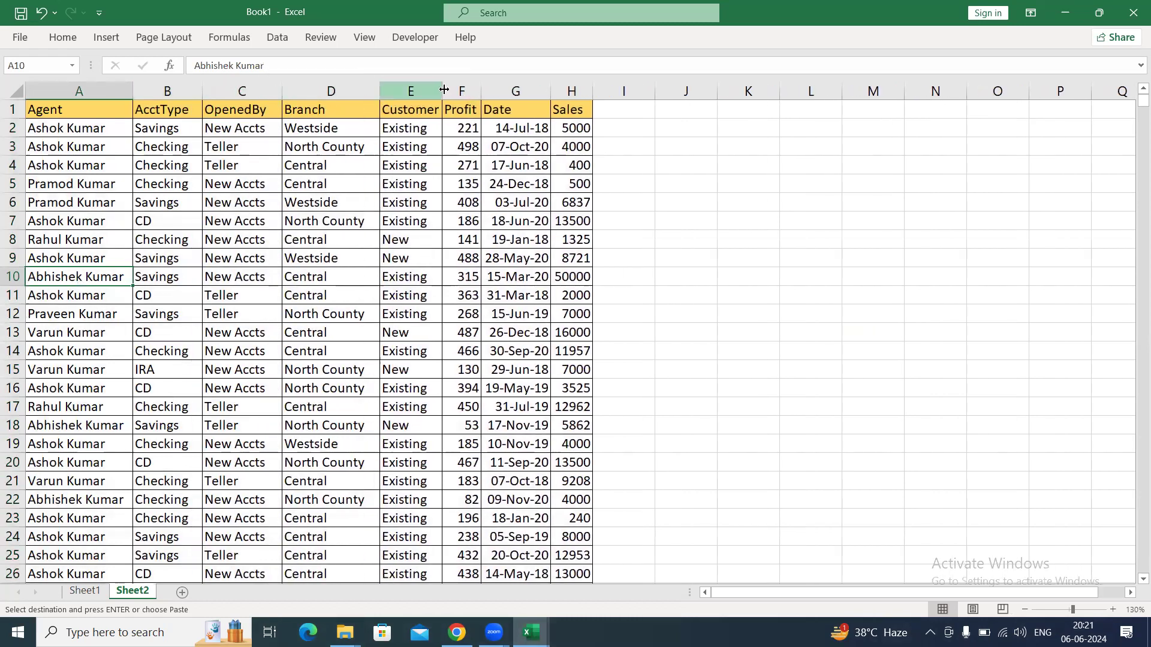
pyautogui.doubleClick(442, 91)
pyautogui.doubleClick(497, 91)
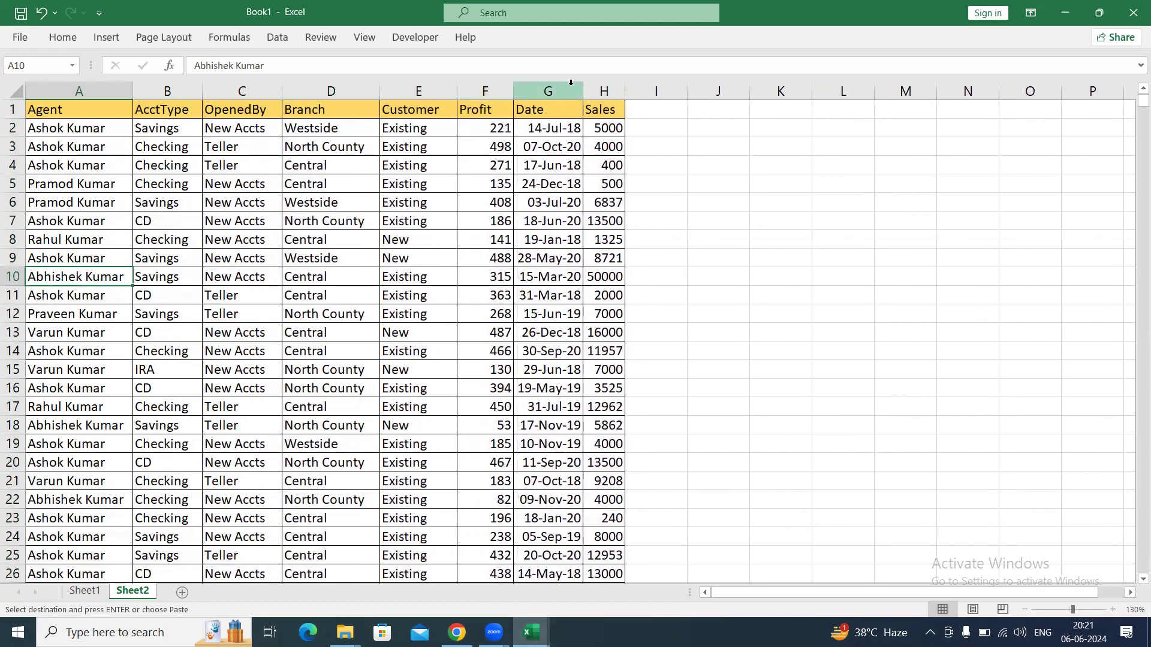
pyautogui.doubleClick(583, 92)
pyautogui.doubleClick(634, 91)
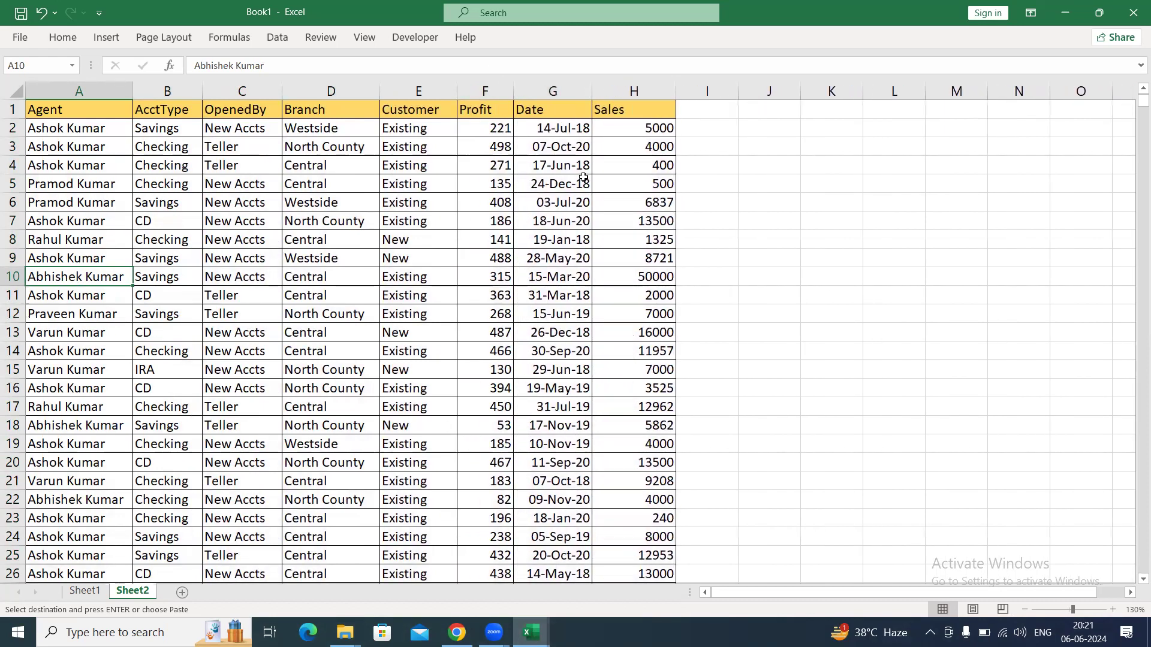
# Add filters to the table, filter the Agent column to the second listed agent, and select the matching entries to count them.
pyautogui.click(543, 165)
pyautogui.moveTo(82, 133); pyautogui.dragTo(70, 429)
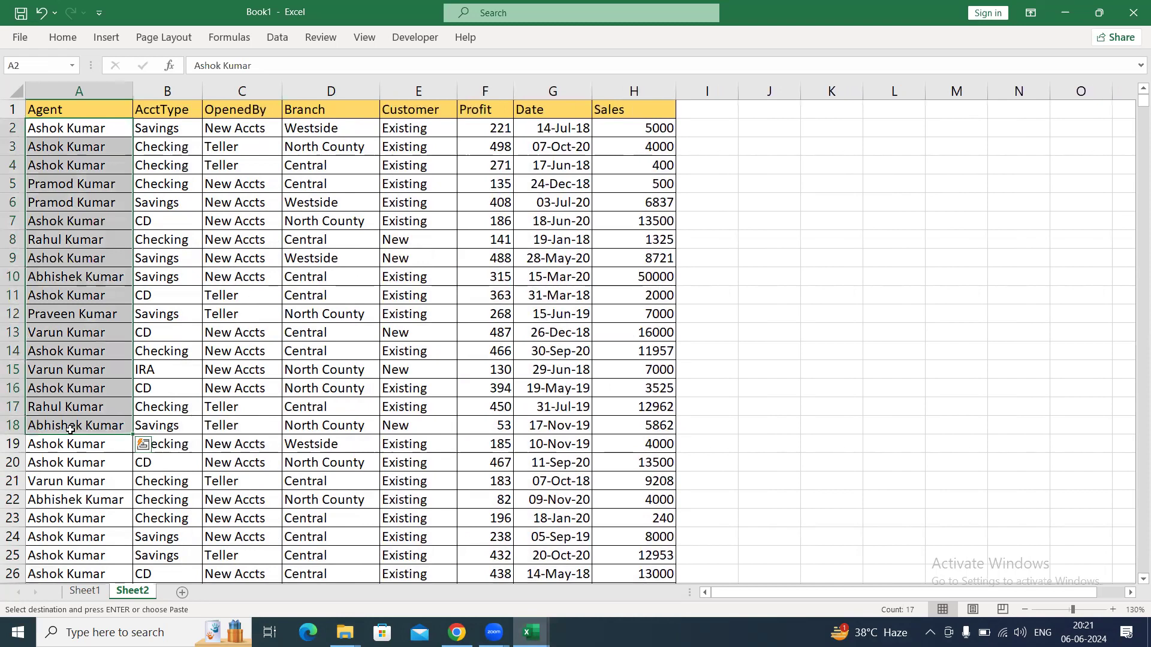
pyautogui.hotkey('ctrl', 'Home')
pyautogui.hotkey('ctrl', 'shift', 'l')
pyautogui.hotkey('alt', 'Down')
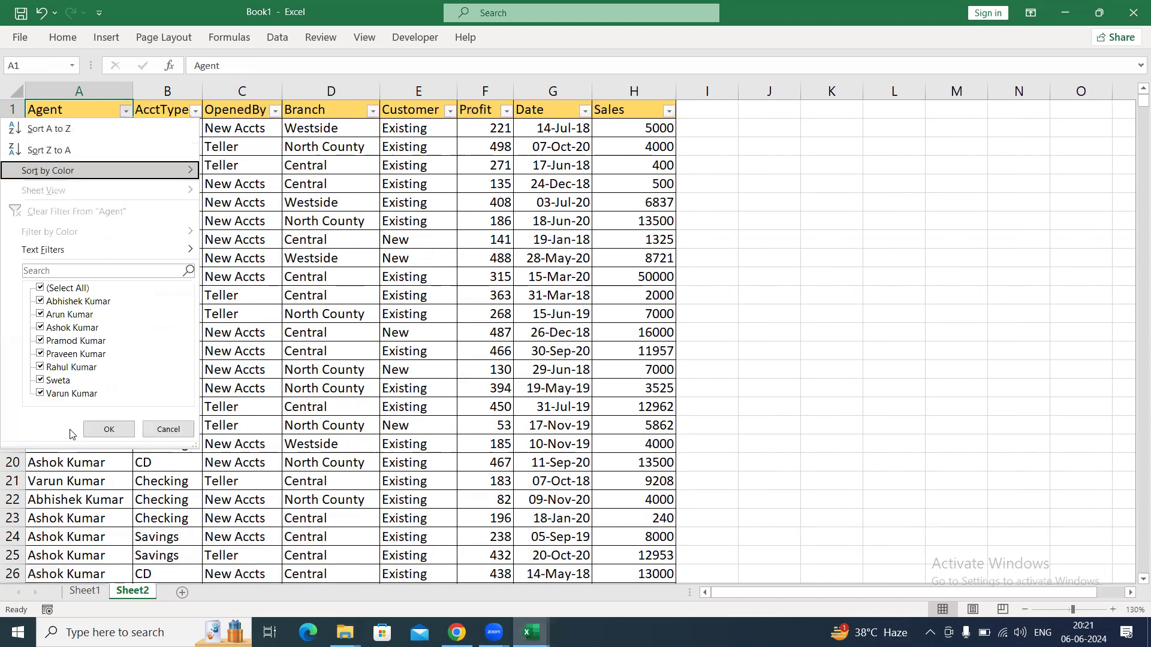
pyautogui.press('space')
pyautogui.press('Down')
pyautogui.press('Down')
pyautogui.press('Down')
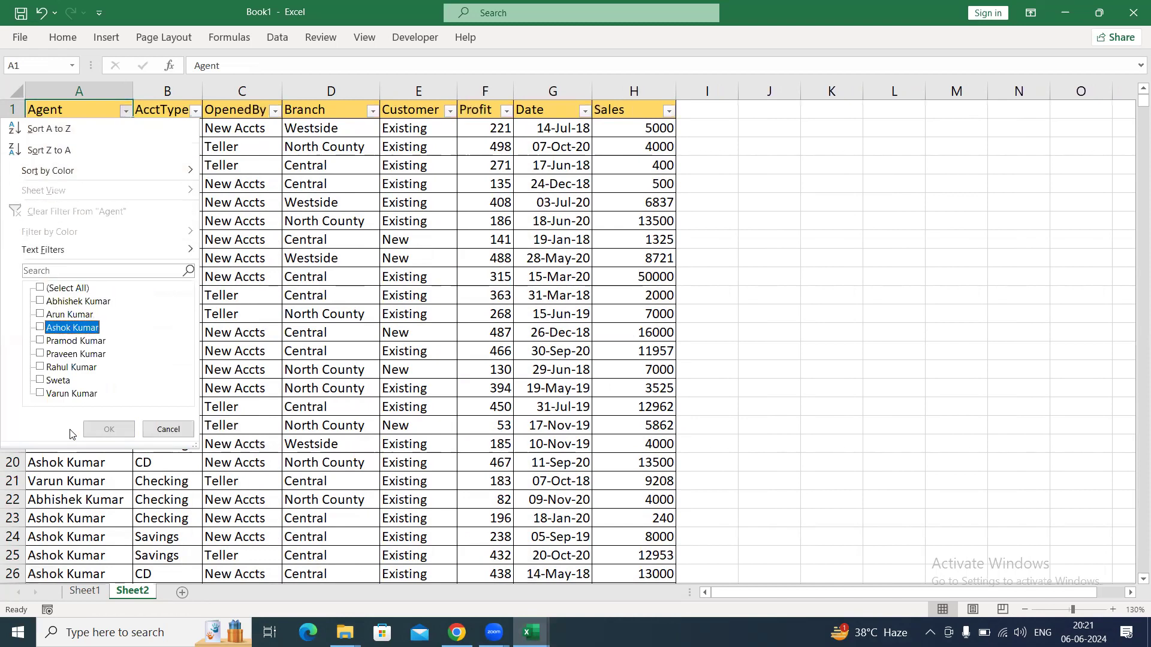
pyautogui.press('Up')
pyautogui.press('space')
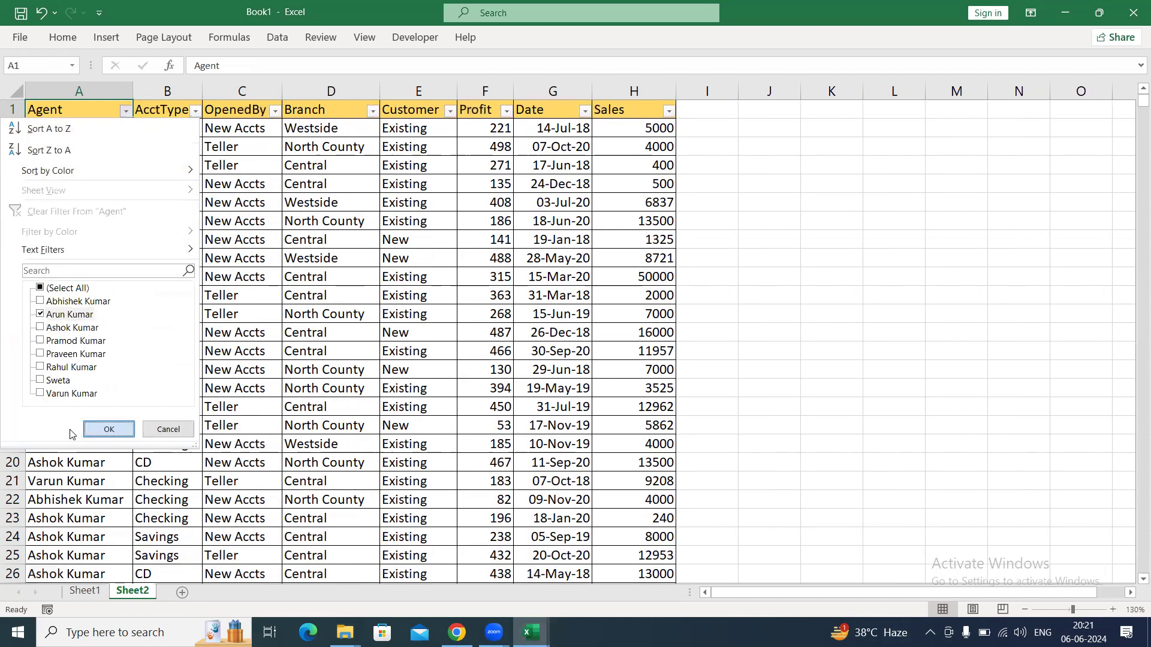
pyautogui.press('Return')
pyautogui.press('Down')
pyautogui.hotkey('ctrl', 'shift', 'Down')
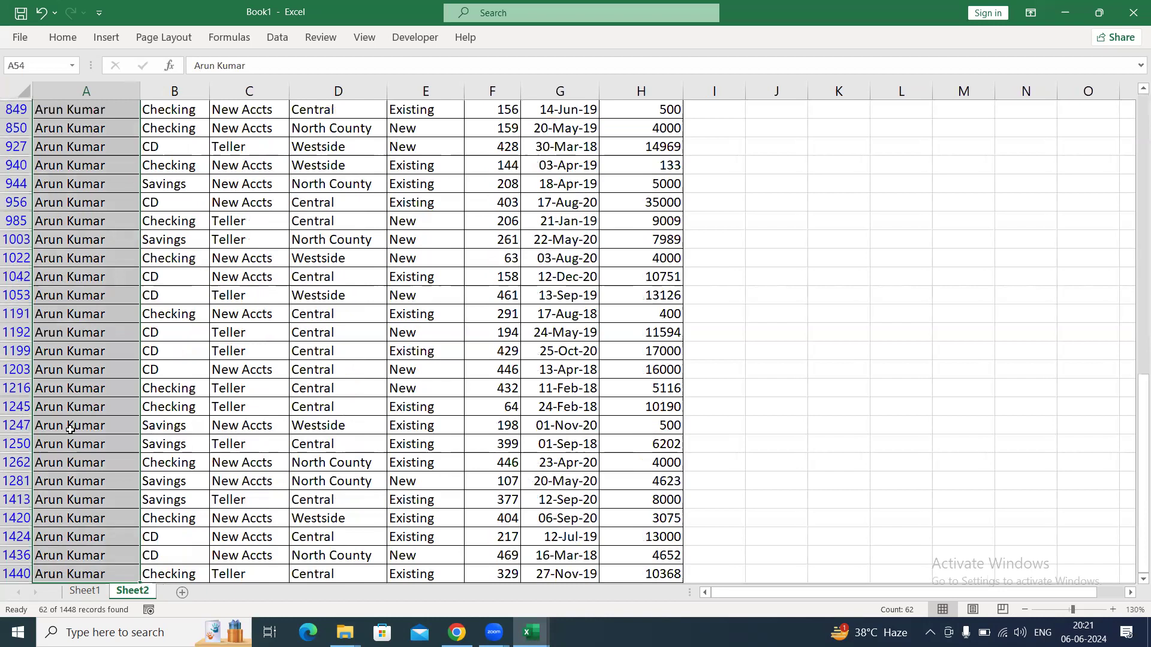
# Remove the filter from the table and look through the complete Agent column.
pyautogui.hotkey('ctrl', 'Home')
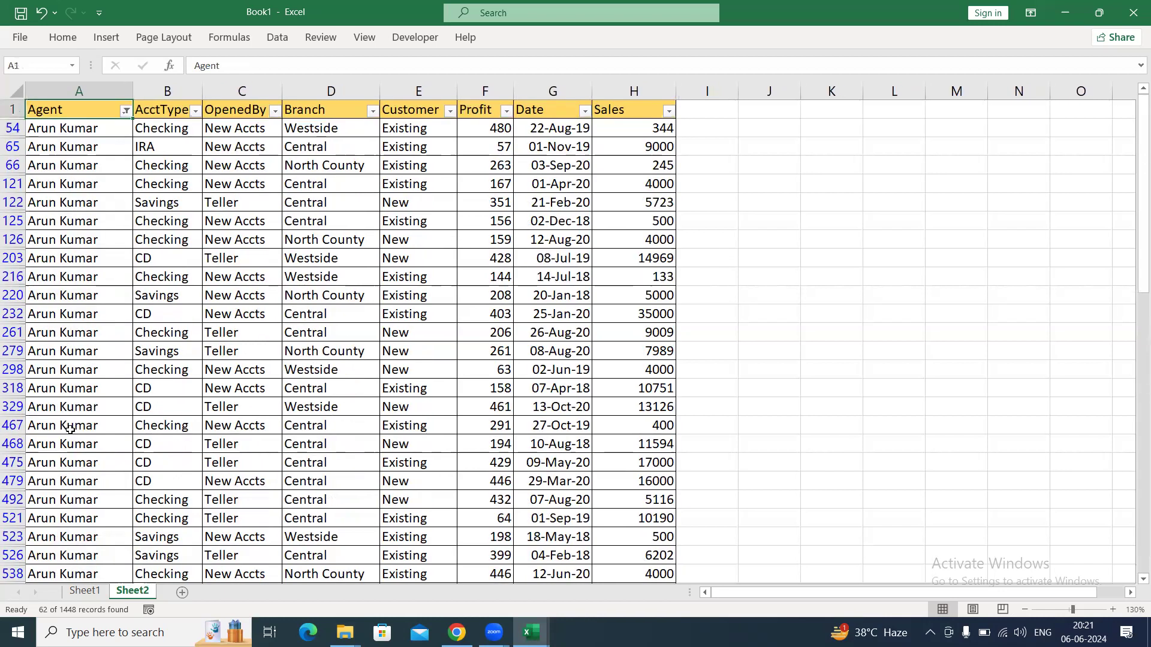
pyautogui.hotkey('ctrl', 'shift', 'l')
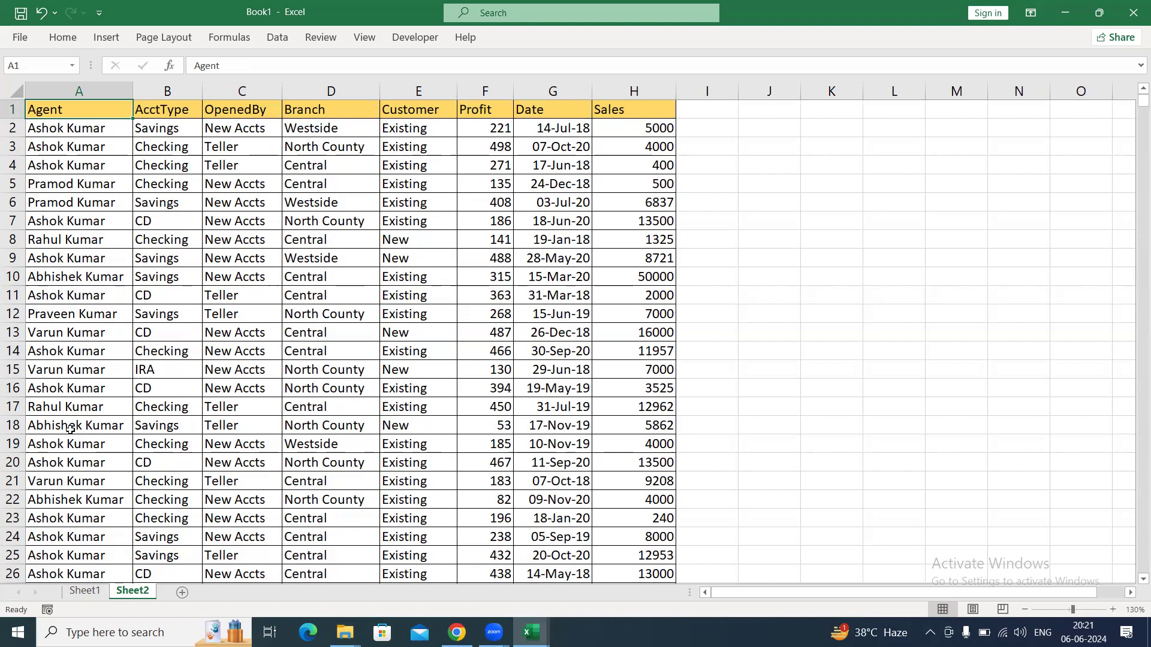
pyautogui.hotkey('ctrl', 'shift', 'Down')
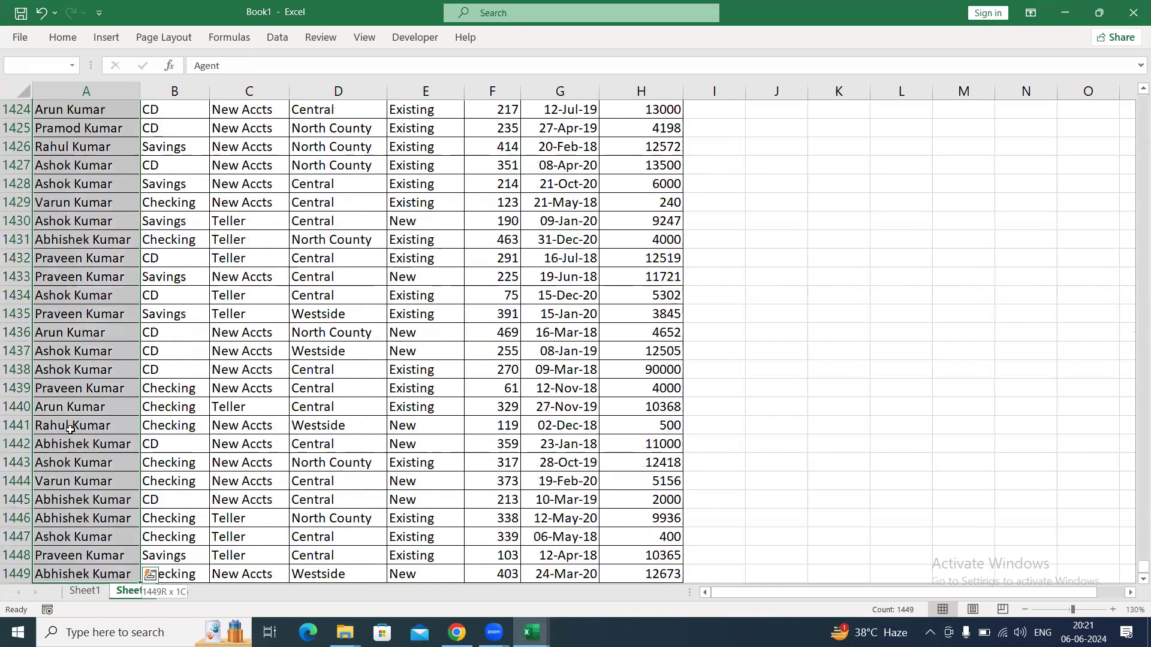
pyautogui.hotkey('ctrl', 'Home')
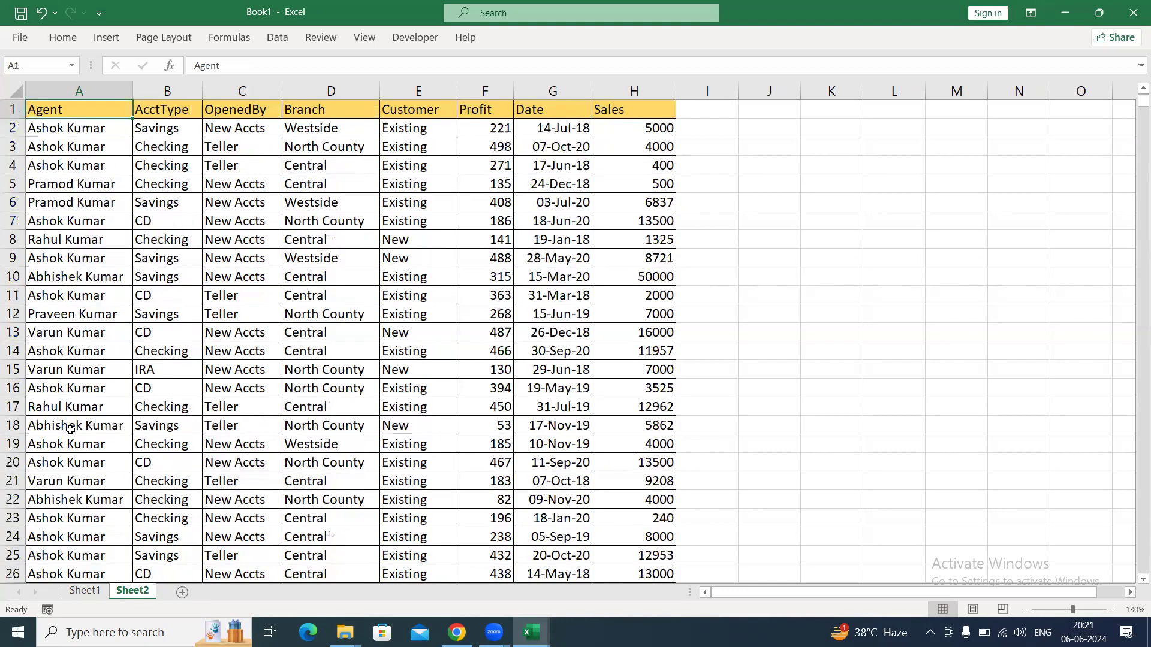
pyautogui.press('Down')
pyautogui.press('Down')
pyautogui.press('Down')
pyautogui.press('Down')
pyautogui.press('Down')
pyautogui.press('Down')
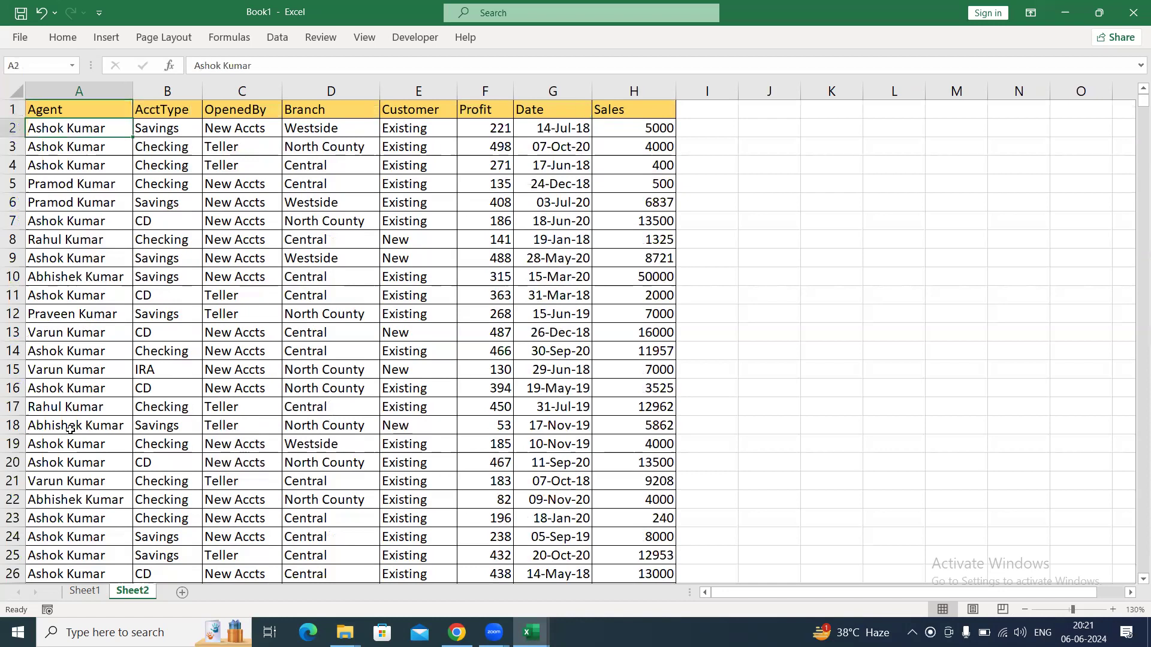
pyautogui.press('Down')
pyautogui.press('Down')
pyautogui.press('Down')
pyautogui.press('Down')
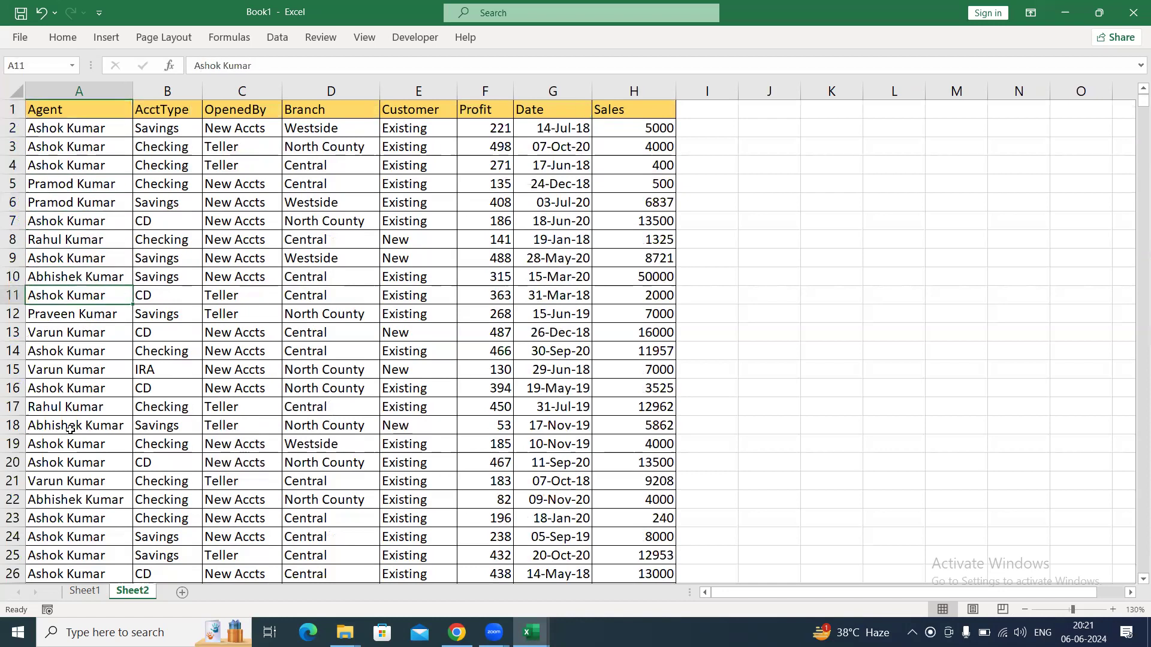
# Turn filtering back on, show only the second listed agent's records, and select those Agent cells for counting.
pyautogui.hotkey('ctrl', 'Up')
pyautogui.hotkey('ctrl', 'shift', 'l')
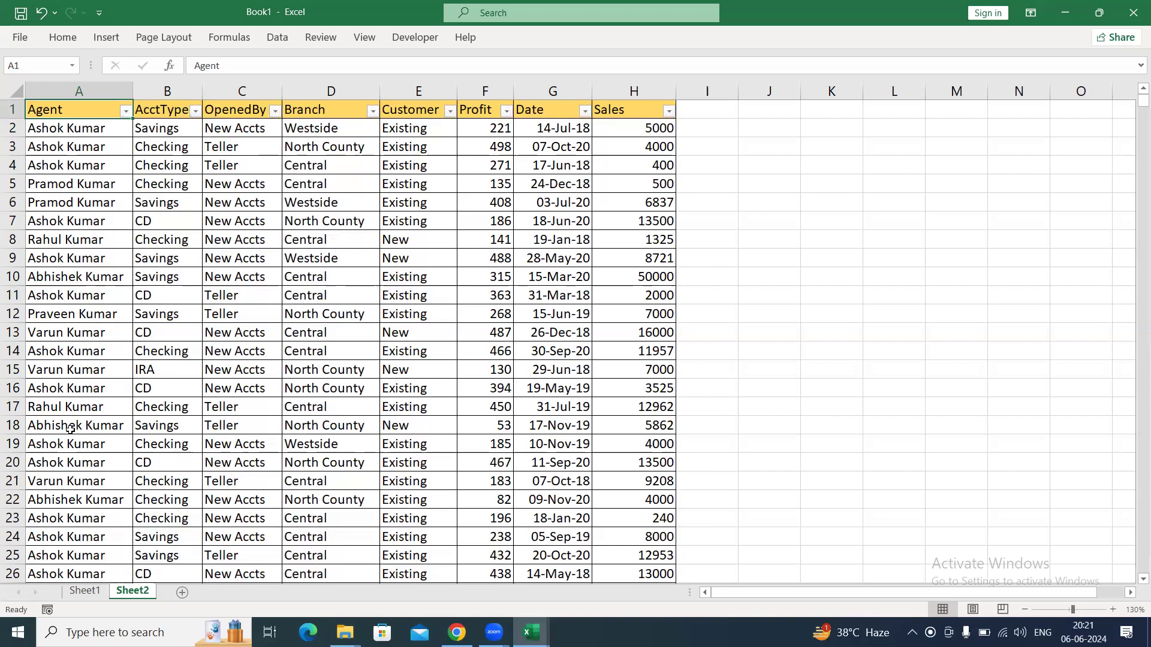
pyautogui.hotkey('alt', 'Down')
pyautogui.press('Down')
pyautogui.press('Down')
pyautogui.press('Down')
pyautogui.press('Down')
pyautogui.press('Down')
pyautogui.press('Down')
pyautogui.press('Down')
pyautogui.press('Down')
pyautogui.press('space')
pyautogui.press('Down')
pyautogui.press('Down')
pyautogui.press('space')
pyautogui.press('Return')
pyautogui.press('Down')
pyautogui.hotkey('ctrl', 'shift', 'Down')
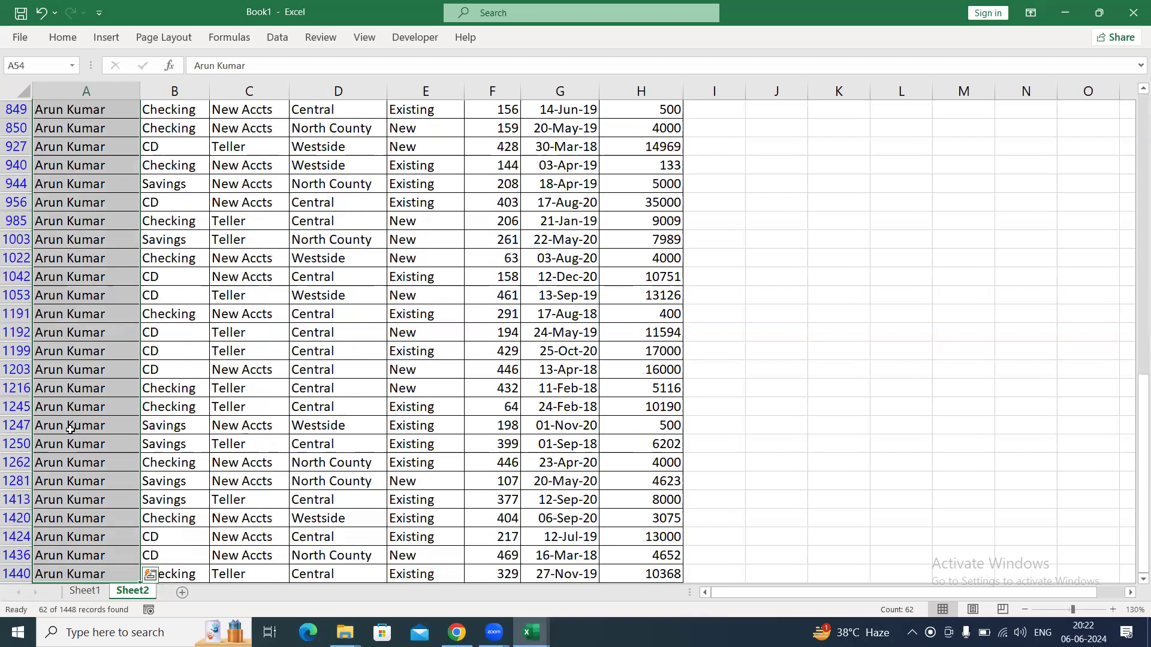
# Narrow the filtered records to AcctType CD and select the matching AcctType cells to count them.
pyautogui.hotkey('ctrl', 'Home')
pyautogui.press('Right')
pyautogui.press('Right')
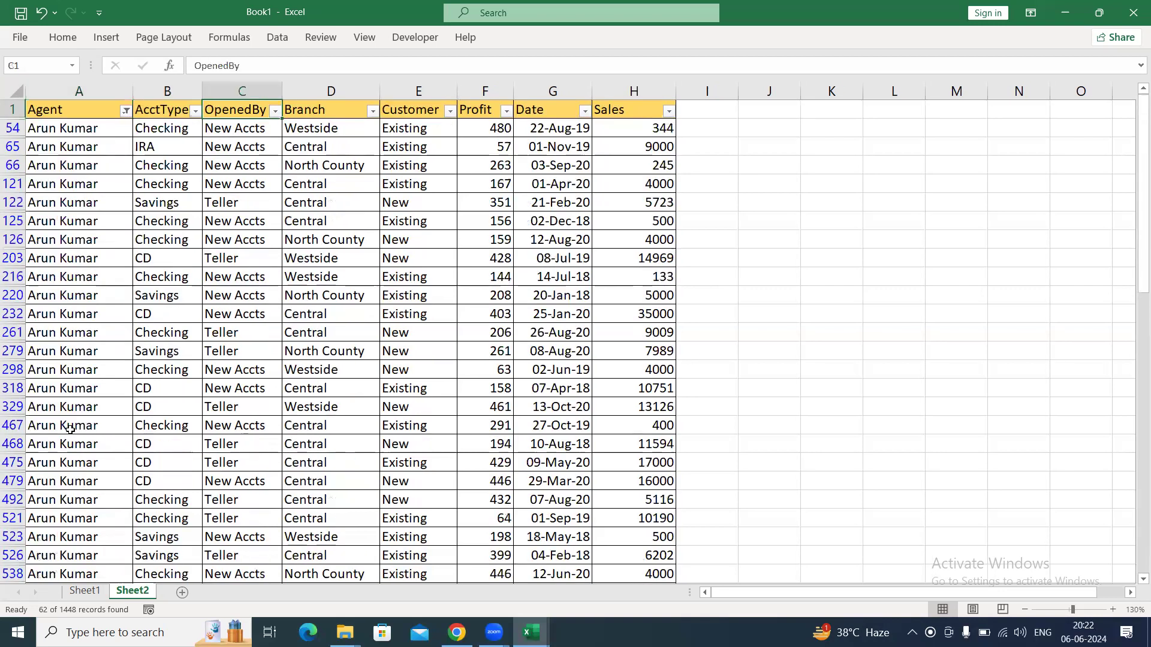
pyautogui.press('Left')
pyautogui.hotkey('alt', 'Down')
pyautogui.press('Down')
pyautogui.press('Down')
pyautogui.press('Down')
pyautogui.press('Down')
pyautogui.press('space')
pyautogui.press('Down')
pyautogui.press('space')
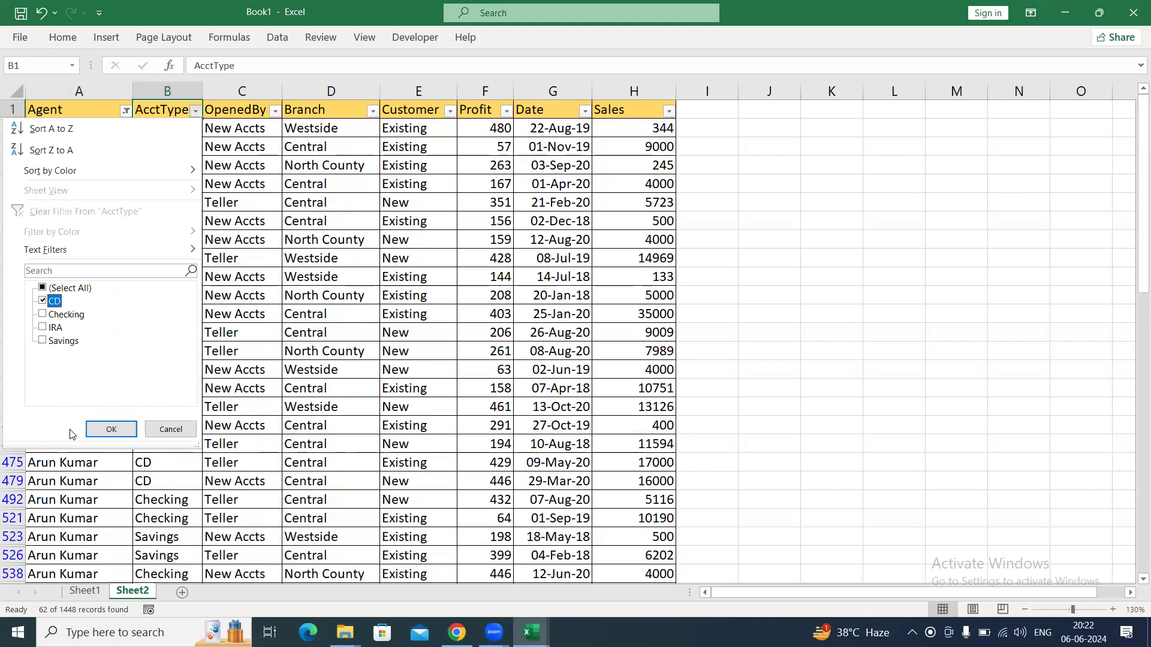
pyautogui.press('Return')
pyautogui.press('Down')
pyautogui.hotkey('ctrl', 'shift', 'Down')
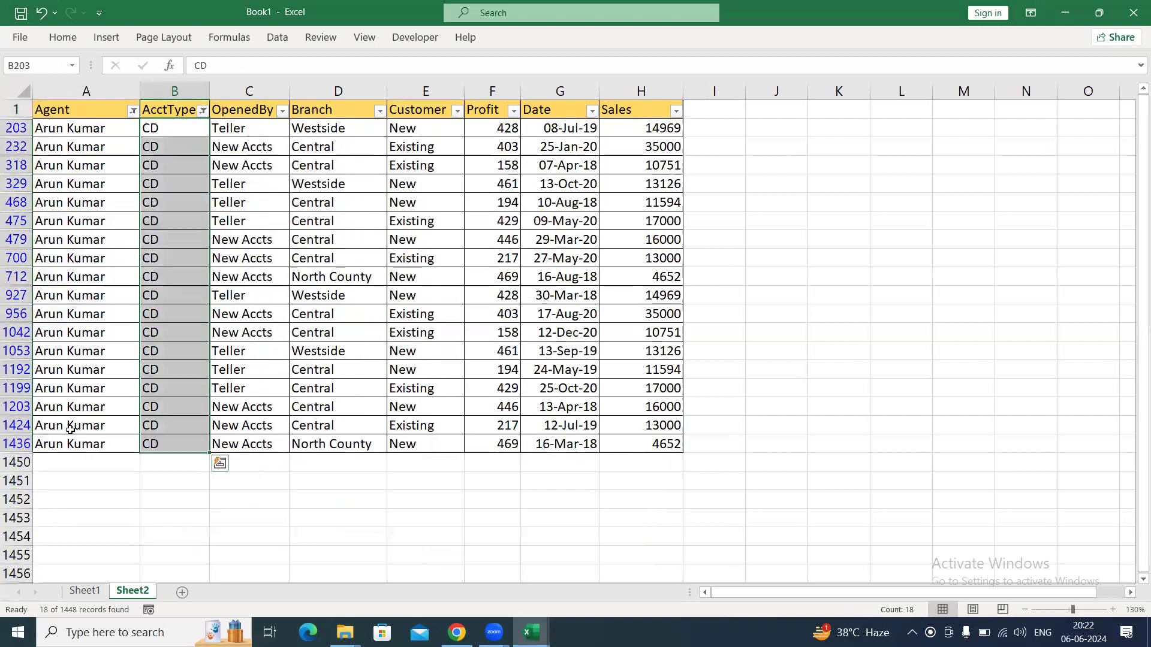
# Narrow the filtered records further to the Central branch and select the matching Branch cells to count them.
pyautogui.press('Up')
pyautogui.press('Right')
pyautogui.press('Right')
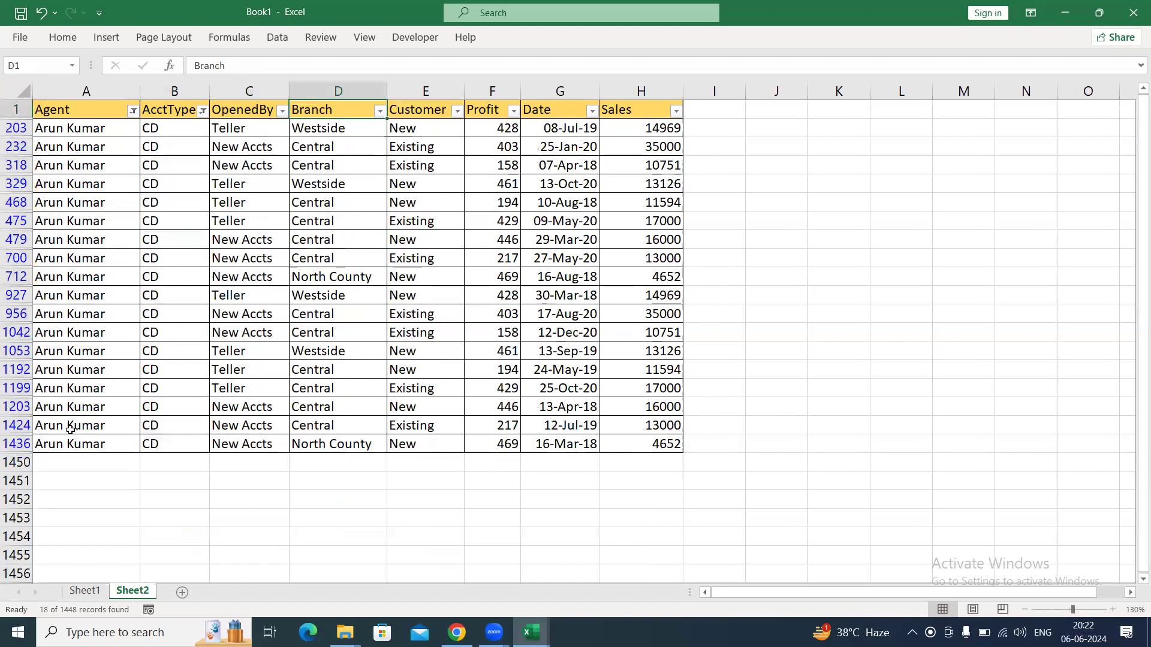
pyautogui.hotkey('alt', 'Down')
pyautogui.press('Down')
pyautogui.press('Down')
pyautogui.press('Down')
pyautogui.press('Down')
pyautogui.press('Down')
pyautogui.press('Down')
pyautogui.press('Down')
pyautogui.press('Down')
pyautogui.press('space')
pyautogui.press('Down')
pyautogui.press('space')
pyautogui.press('Return')
pyautogui.press('Down')
pyautogui.hotkey('ctrl', 'shift', 'Down')
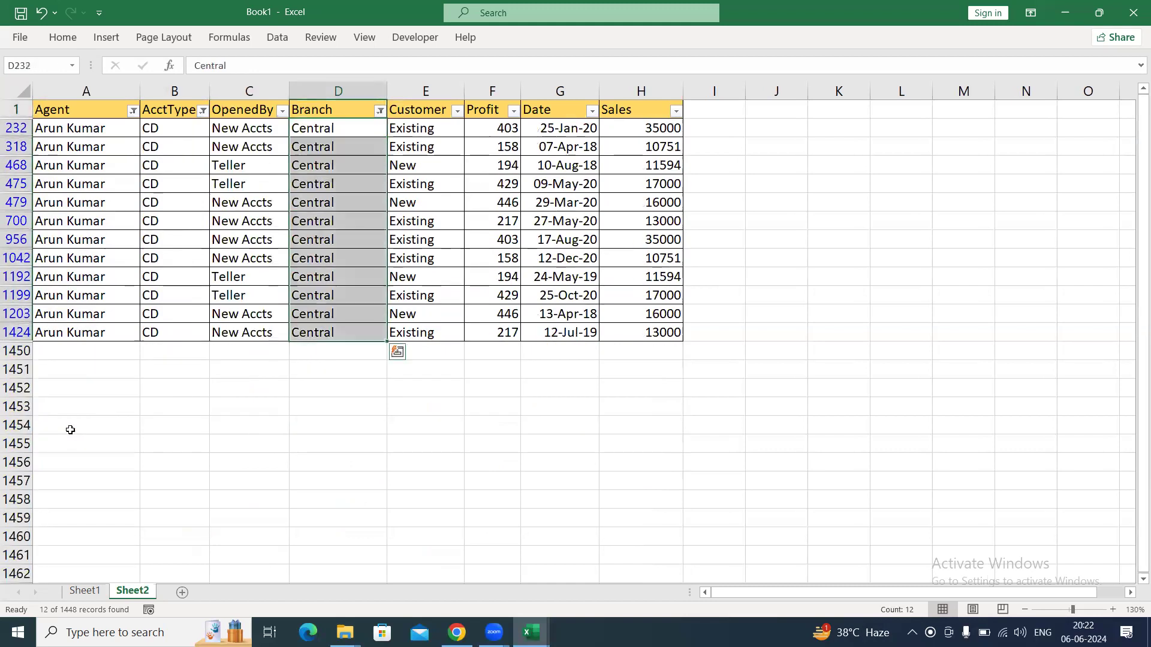
# Filter the Customer column to Existing as a fourth criterion and select the matching cells to count them.
pyautogui.press('Up')
pyautogui.press('Right')
pyautogui.press('Right')
pyautogui.press('Left')
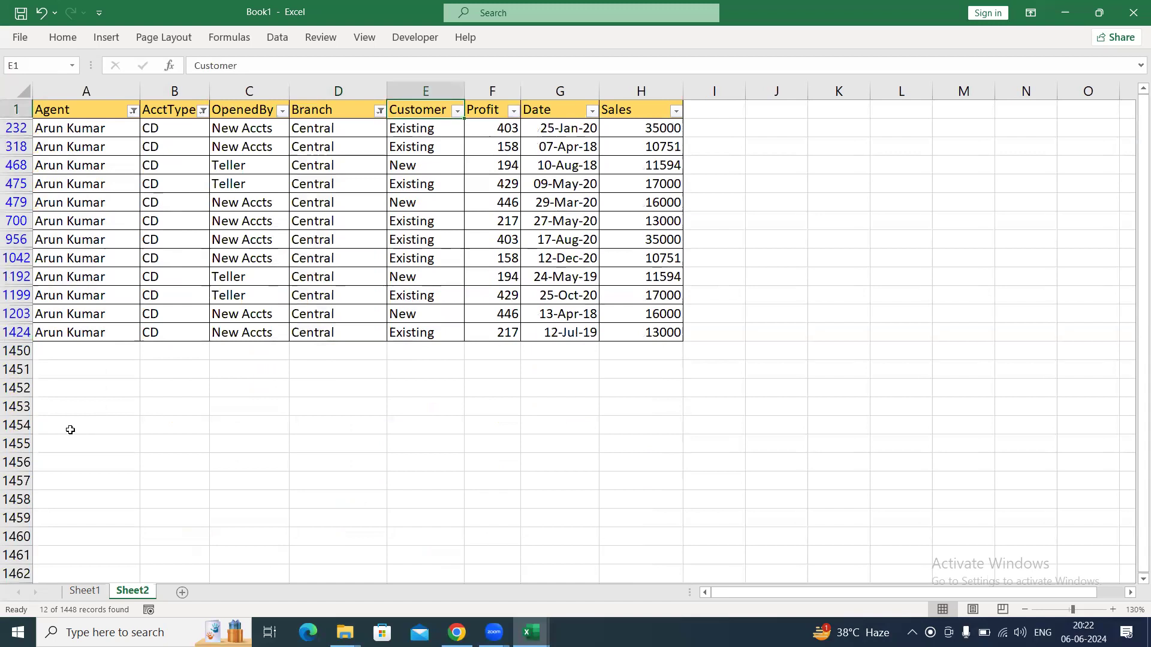
pyautogui.hotkey('alt', 'Down')
pyautogui.press('Down')
pyautogui.press('Down')
pyautogui.press('Down')
pyautogui.press('Down')
pyautogui.press('Down')
pyautogui.press('Down')
pyautogui.press('Down')
pyautogui.press('Down')
pyautogui.press('space')
pyautogui.press('Down')
pyautogui.press('space')
pyautogui.press('Return')
pyautogui.press('Down')
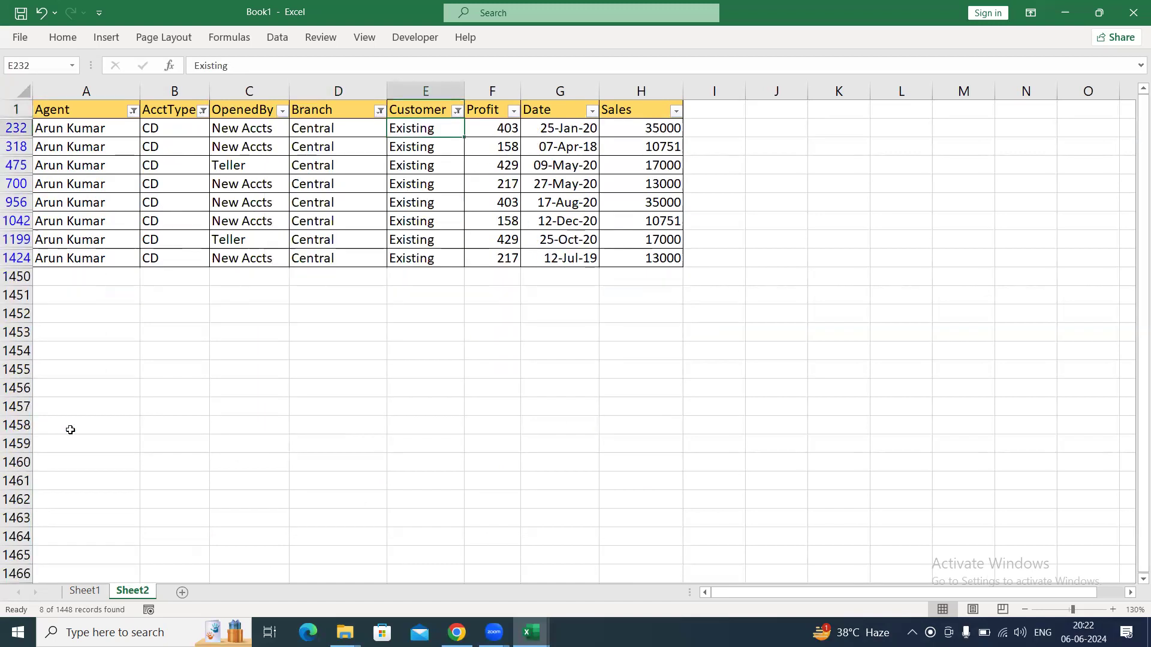
pyautogui.hotkey('ctrl', 'shift', 'Down')
pyautogui.hotkey('ctrl', 'Up')
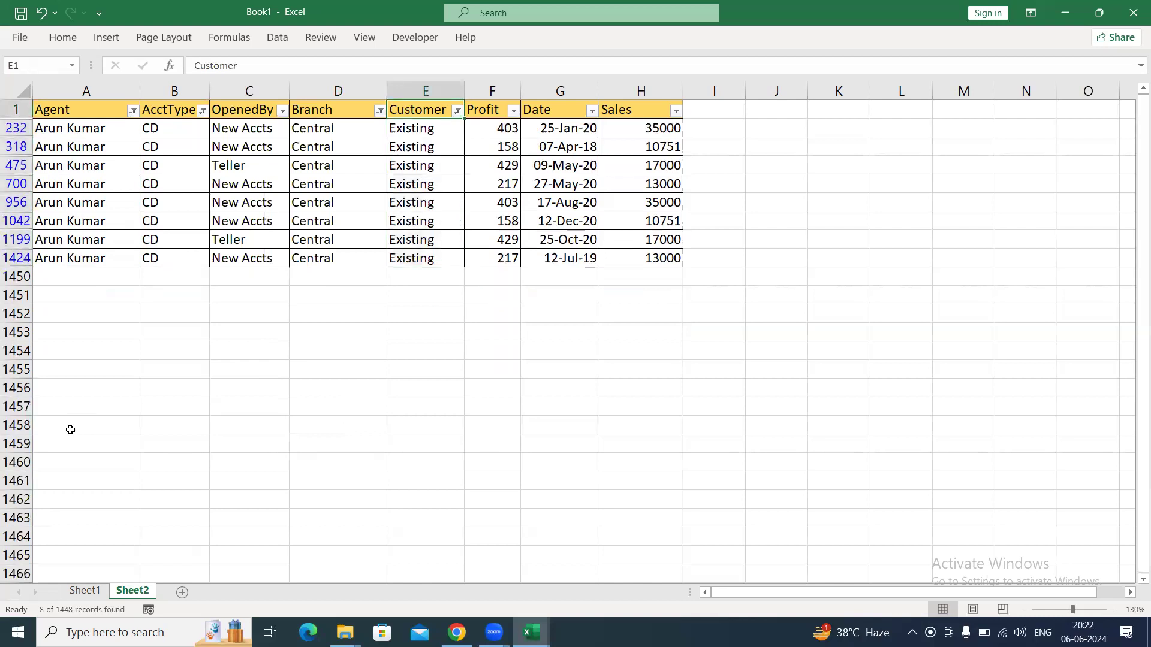
# Review the filtered column headers from Agent to Customer and remove all filters from the table.
pyautogui.click(93, 117)
pyautogui.click(180, 117)
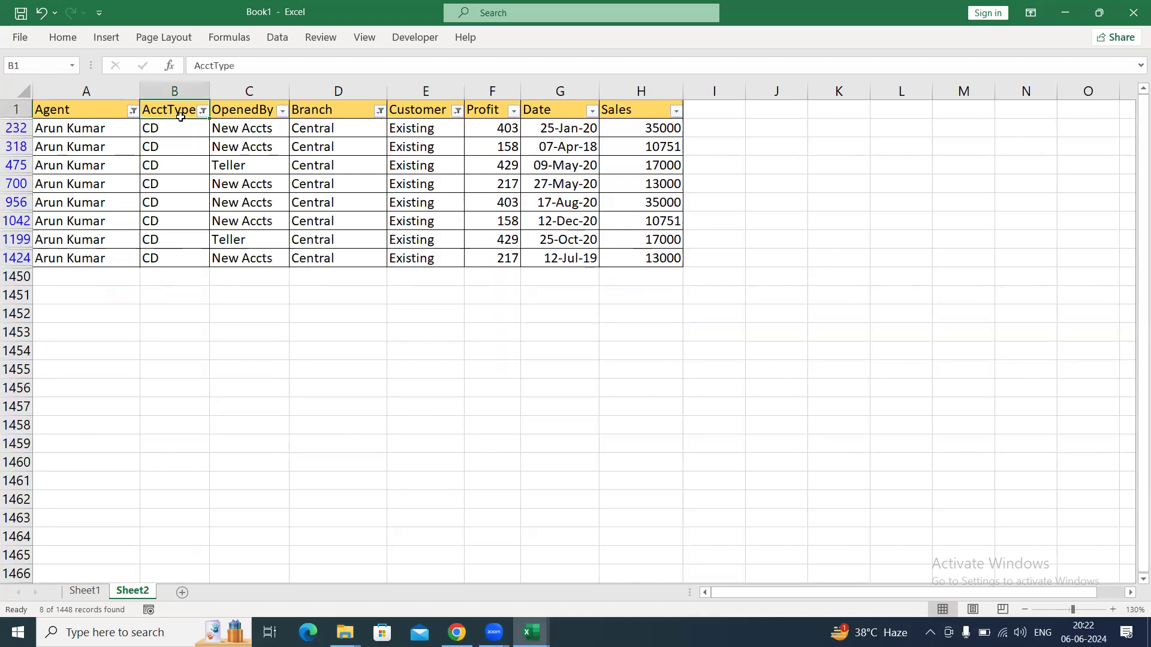
pyautogui.click(219, 94)
pyautogui.click(368, 103)
pyautogui.click(470, 111)
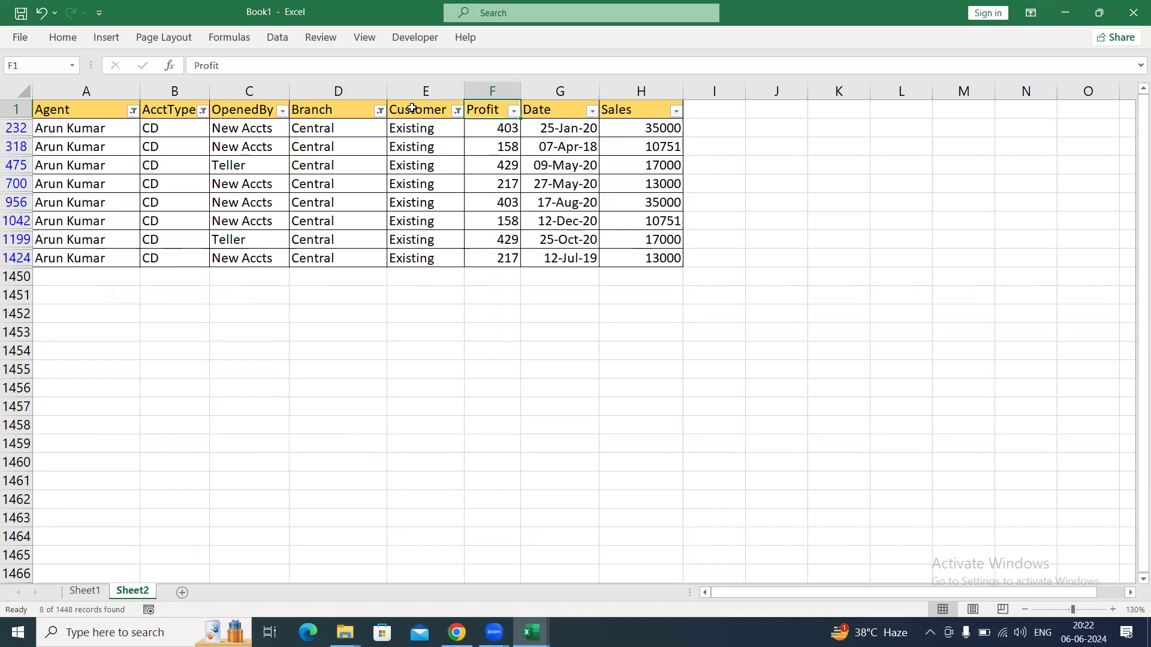
pyautogui.hotkey('ctrl', 'shift', 'l')
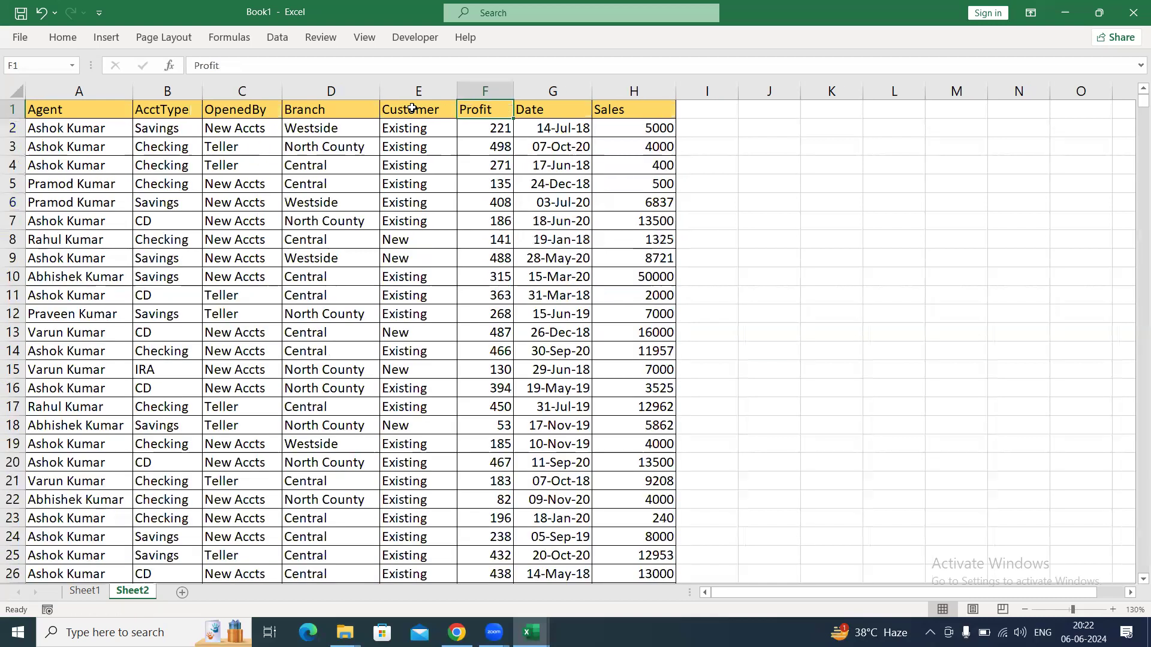
pyautogui.hotkey('alt', 'Tab')
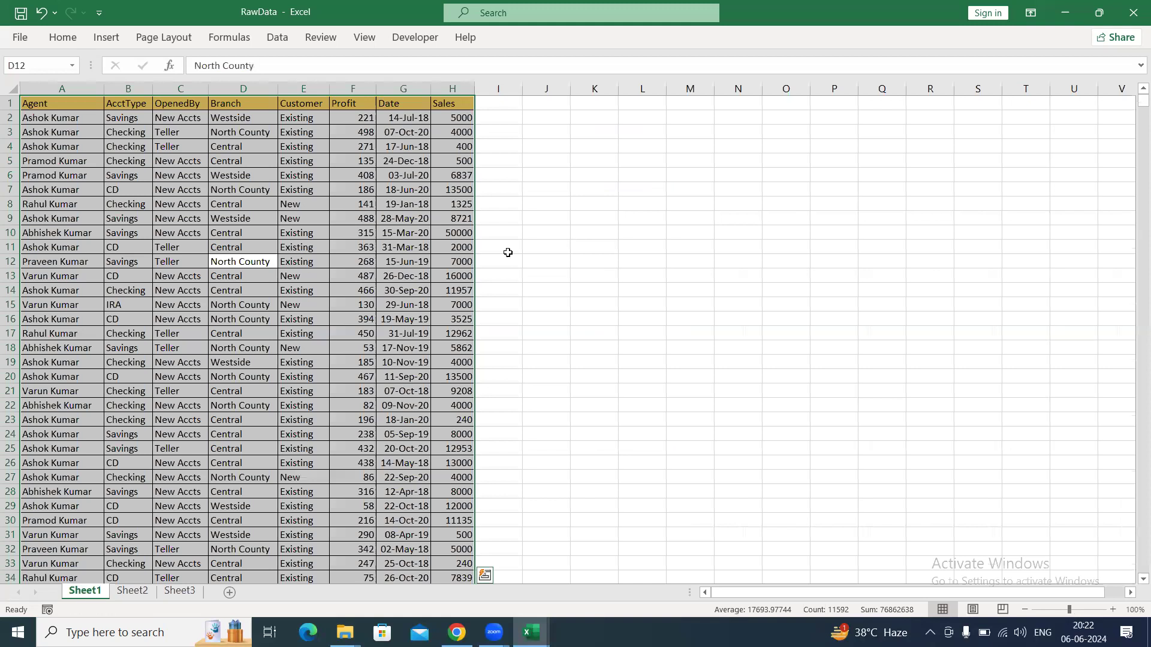
pyautogui.hotkey('alt', 'Tab')
pyautogui.hotkey('alt', 'Tab')
pyautogui.hotkey('alt', 'Tab')
pyautogui.hotkey('alt', 'Tab')
pyautogui.hotkey('alt', 'Tab')
pyautogui.hotkey('alt', 'Tab')
pyautogui.hotkey('alt', 'Tab')
pyautogui.hotkey('alt', 'Tab')
pyautogui.hotkey('alt', 'Tab')
pyautogui.hotkey('alt', 'Tab')
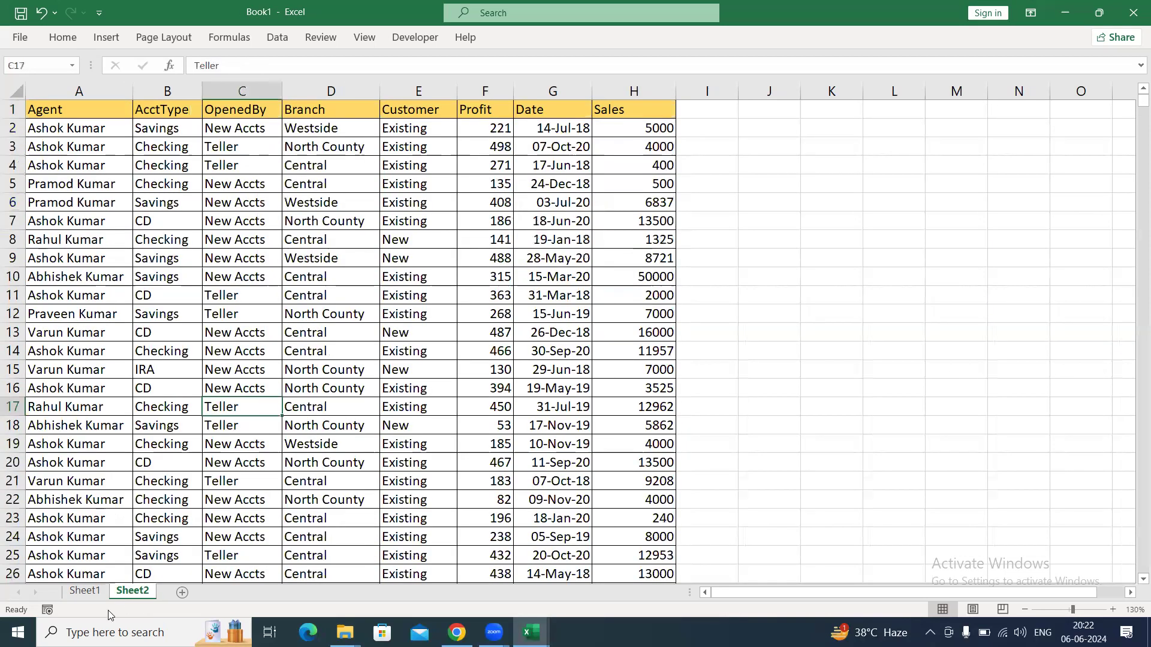
# On Sheet1, start a COUNTIFS formula in cell J13.
pyautogui.click(96, 592)
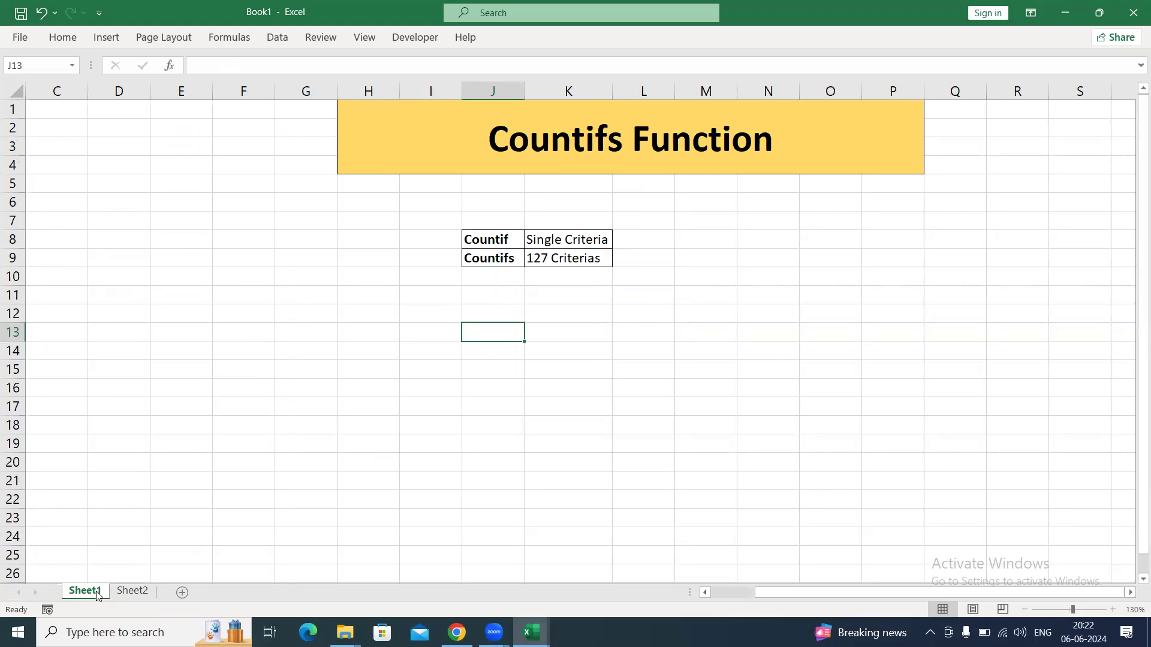
pyautogui.write('=-')
pyautogui.press('BackSpace')
pyautogui.press('BackSpace')
pyautogui.write('=counti')
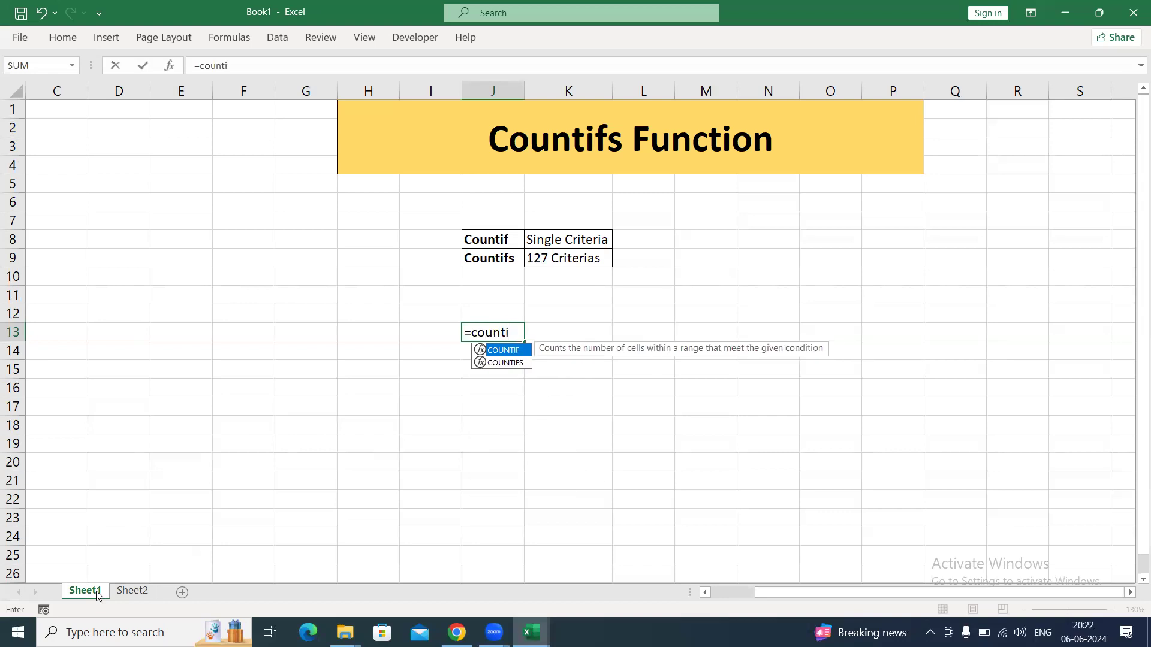
pyautogui.press('Down')
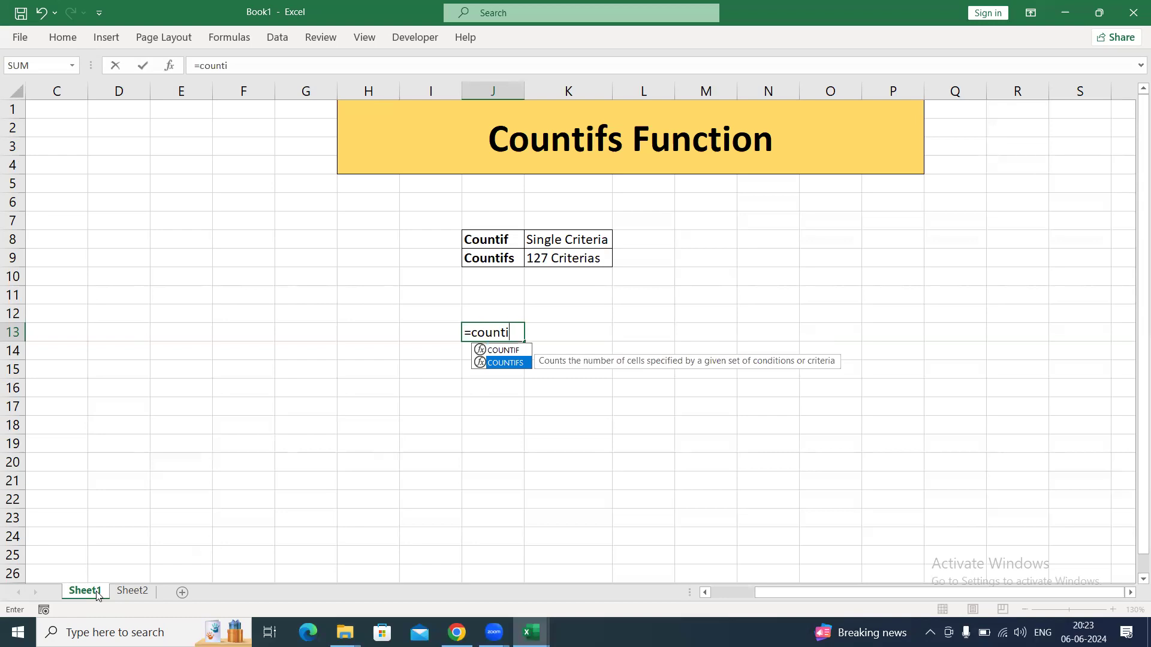
pyautogui.press('Tab')
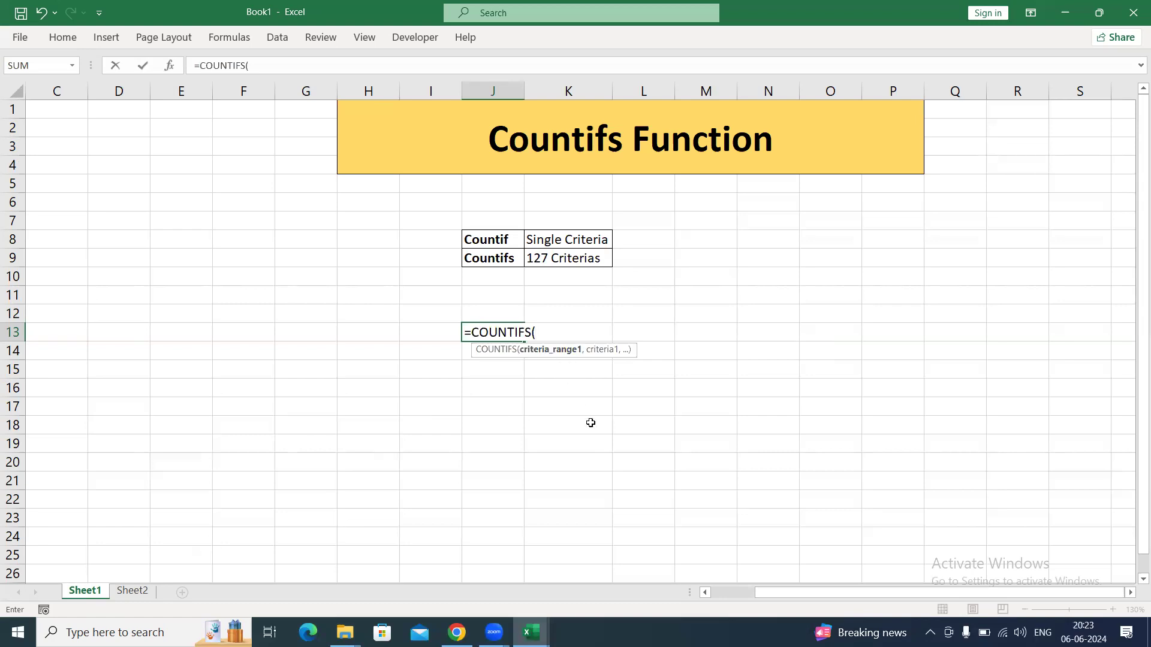
# Enter the first pair of placeholder arguments in the COUNTIFS formula as ctr_Rng1,ctr1.
pyautogui.write('ctr_Rng1,')
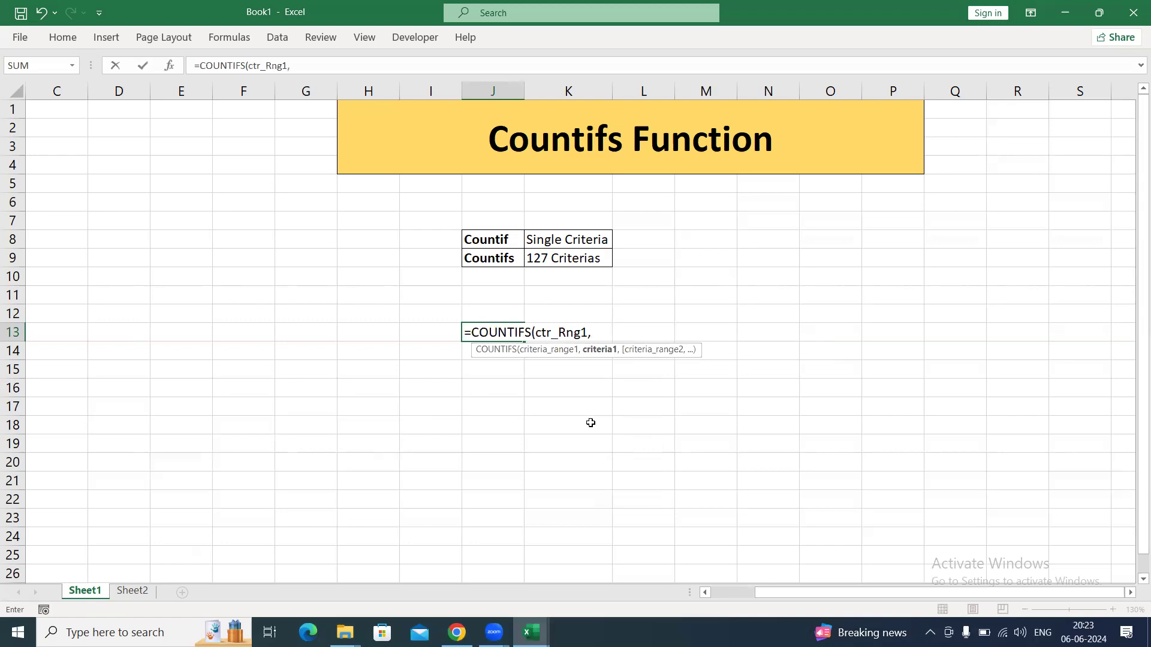
pyautogui.write('B')
pyautogui.press('BackSpace')
pyautogui.write('ctr1,')
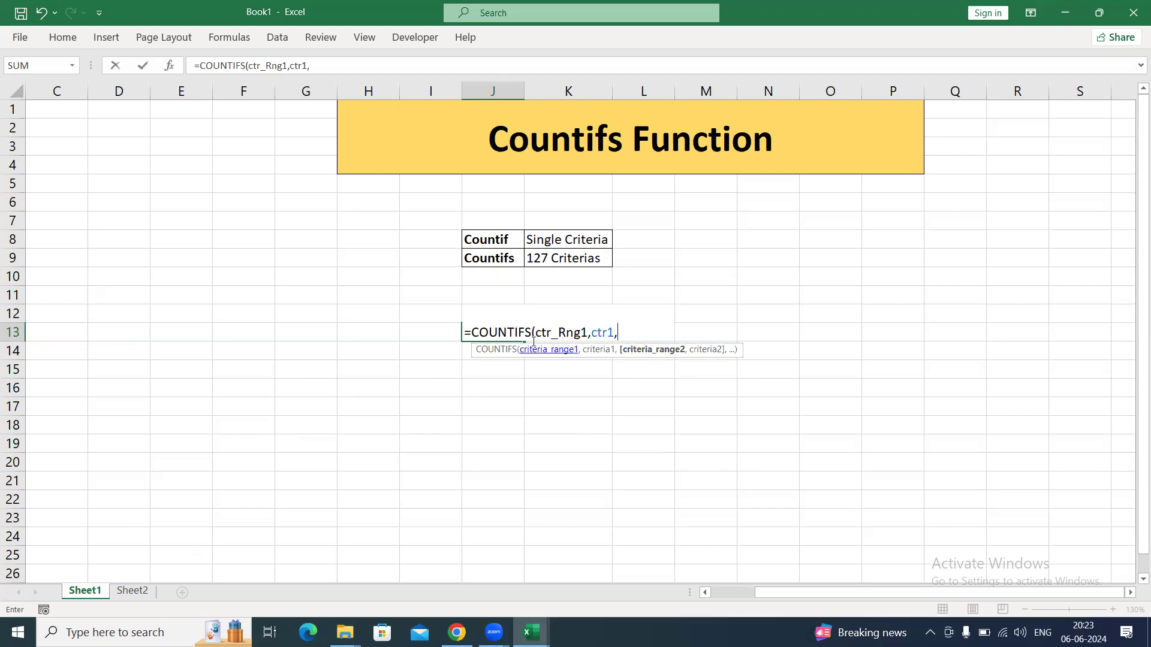
pyautogui.moveTo(535, 333); pyautogui.dragTo(614, 333)
pyautogui.click(592, 333)
# Extend the COUNTIFS syntax with ctr_rng2,ctr2,ctr_rng3,ctr3, a row of dots, and ctr_rng127,ctr127.
pyautogui.click(647, 329)
pyautogui.write('ctr_rng2,ctr2,ctr_rng3,ctr3..........................ctr_rn')
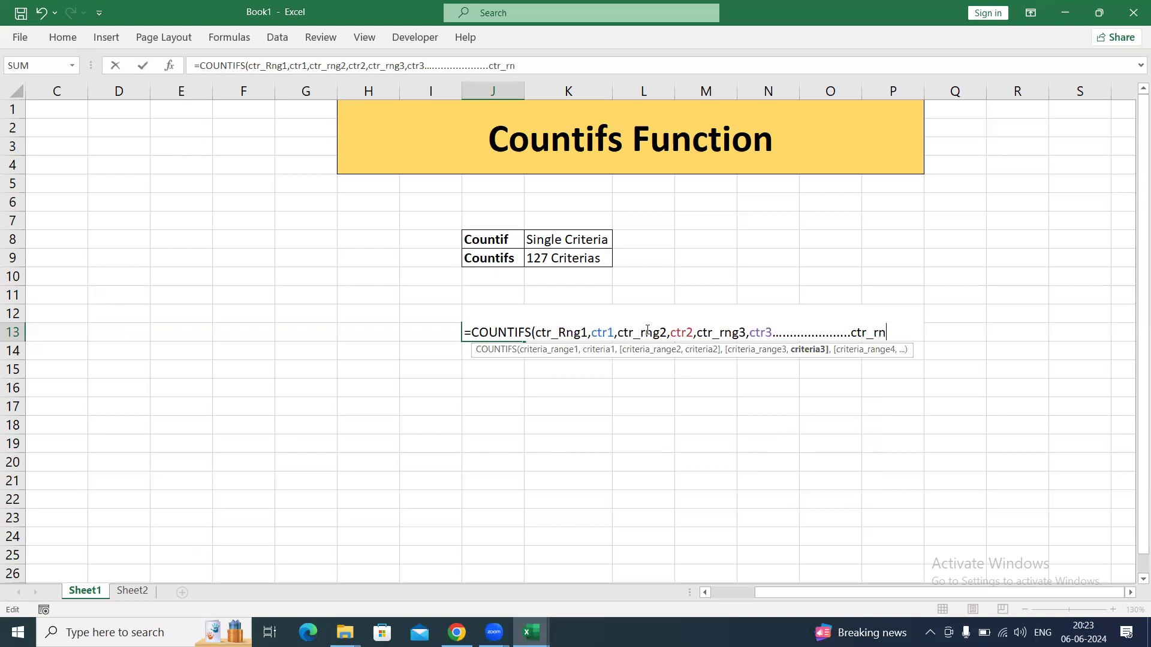
pyautogui.write('g127,ctr127')
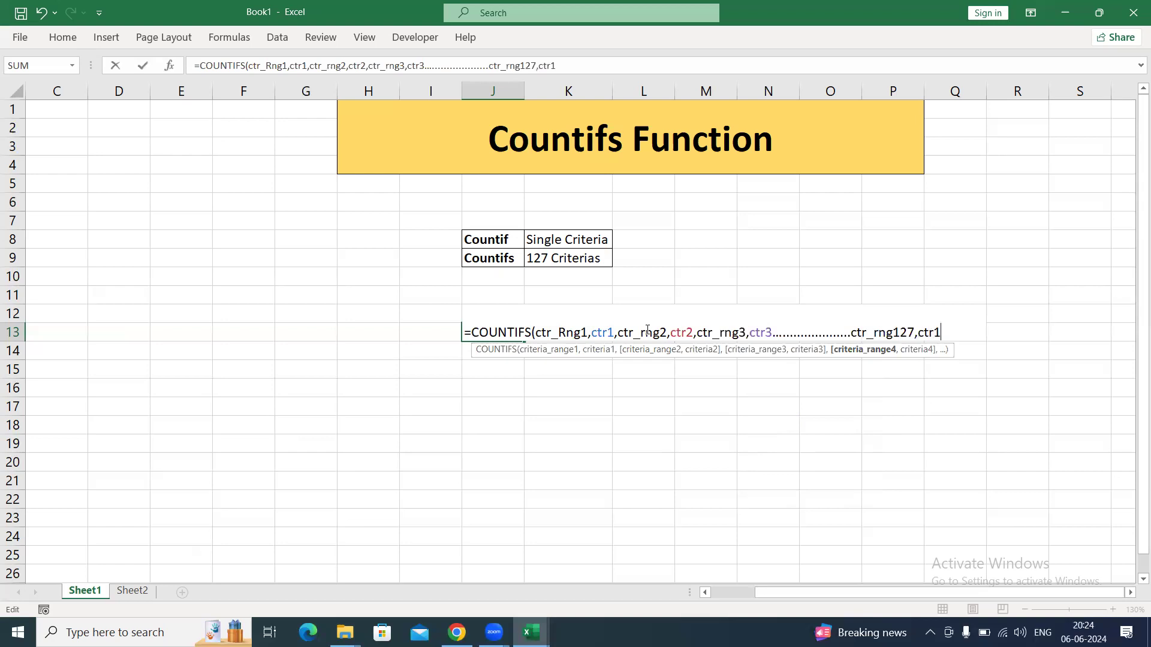
# Convert the COUNTIFS syntax in J13 to plain text with a leading apostrophe and commit the entry.
pyautogui.click(465, 330)
pyautogui.write("'")
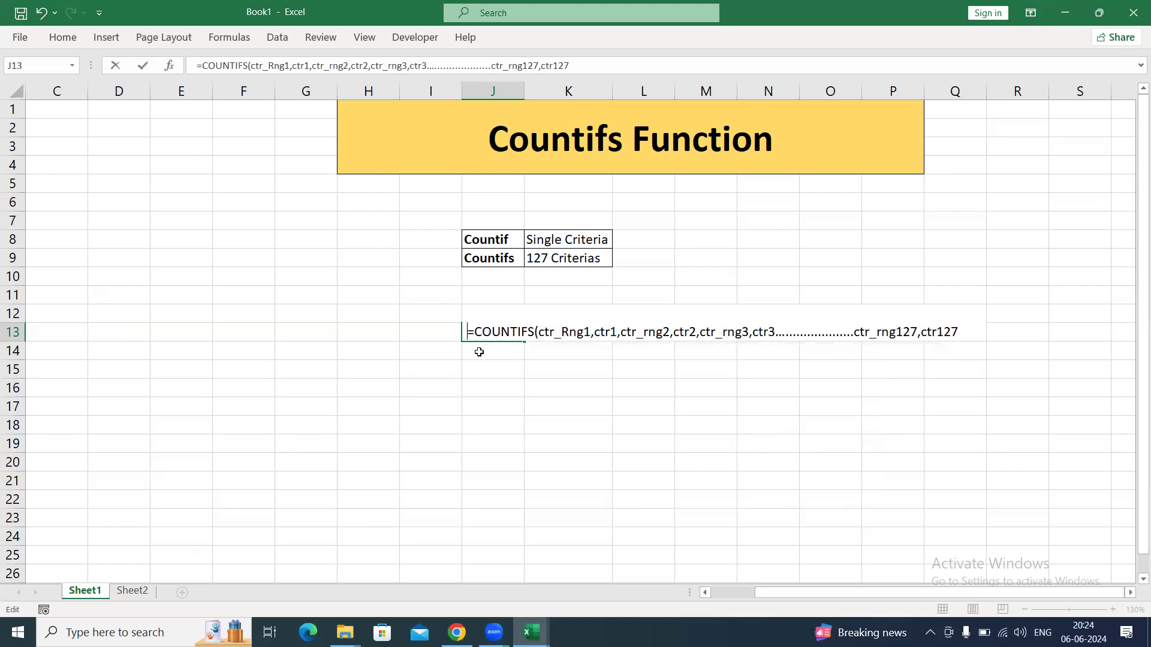
pyautogui.press('Return')
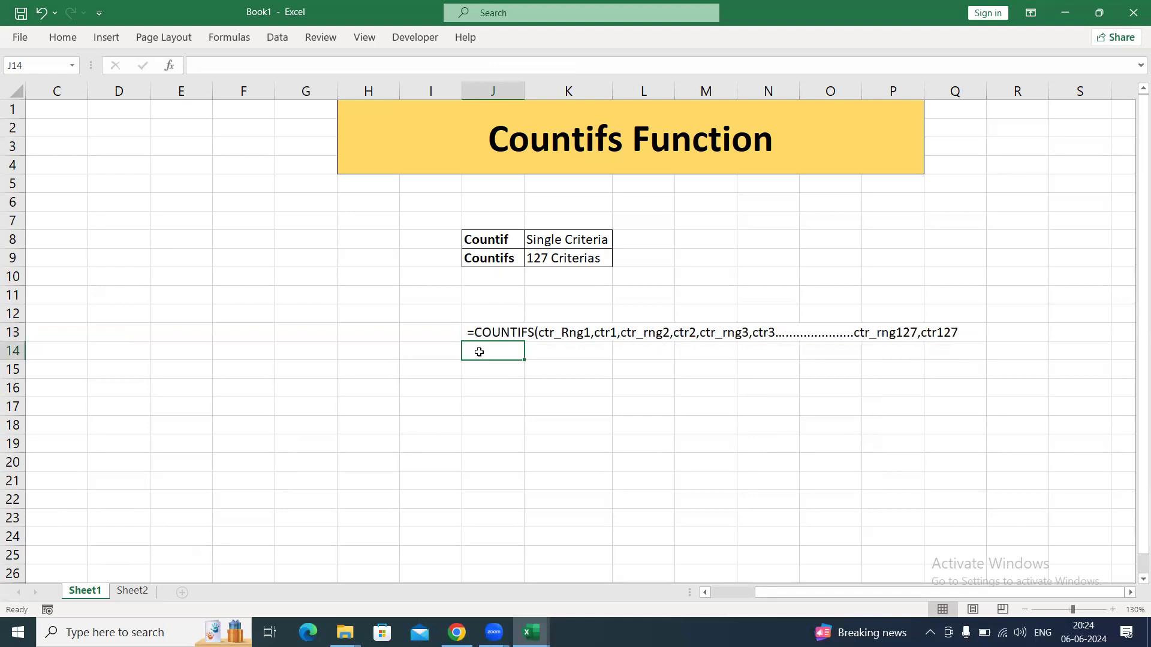
# Enter the sample ranges A1:A10 in J17 and B1:B10 in J18.
pyautogui.click(495, 406)
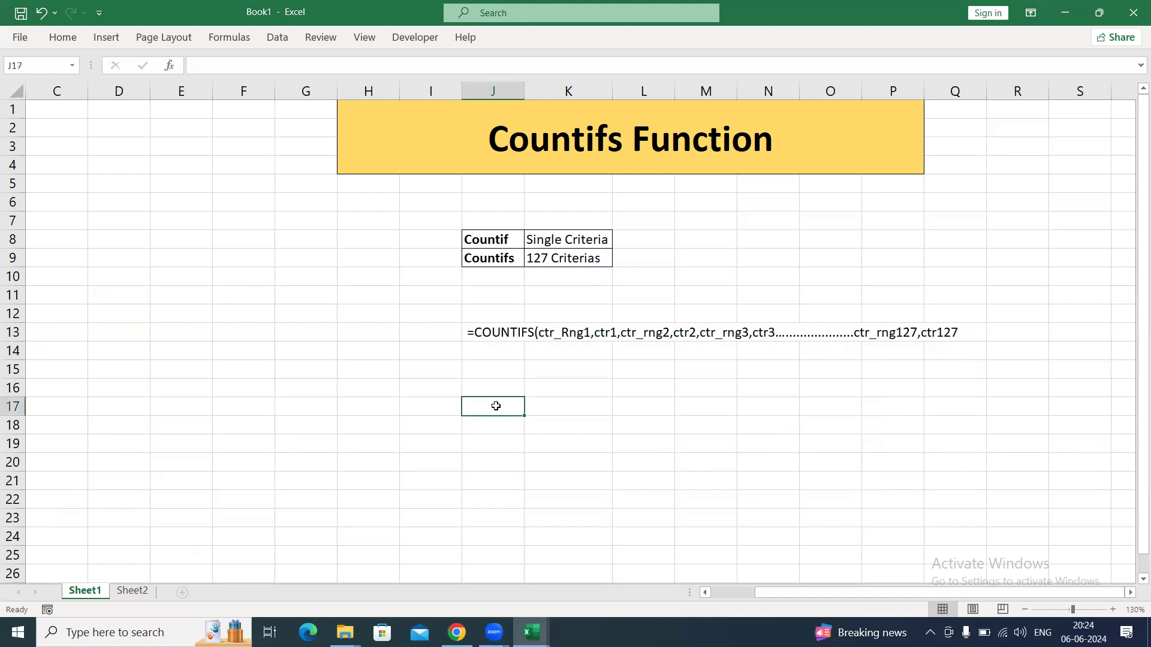
pyautogui.write('A1:')
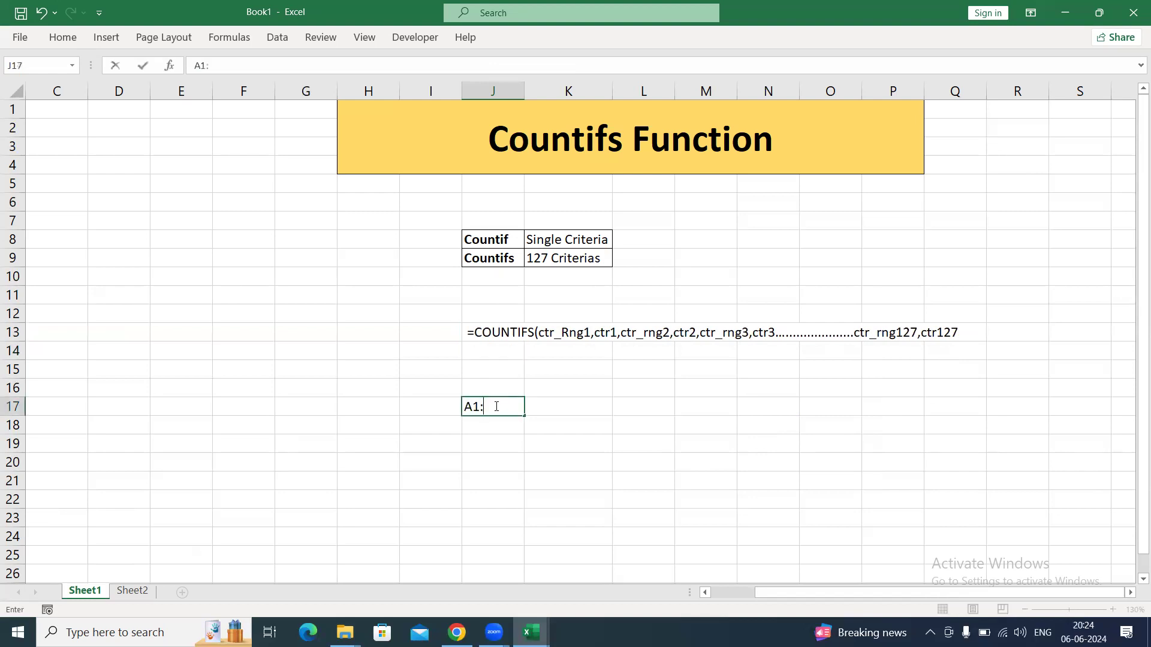
pyautogui.write('A10')
pyautogui.press('Return')
pyautogui.write('B1')
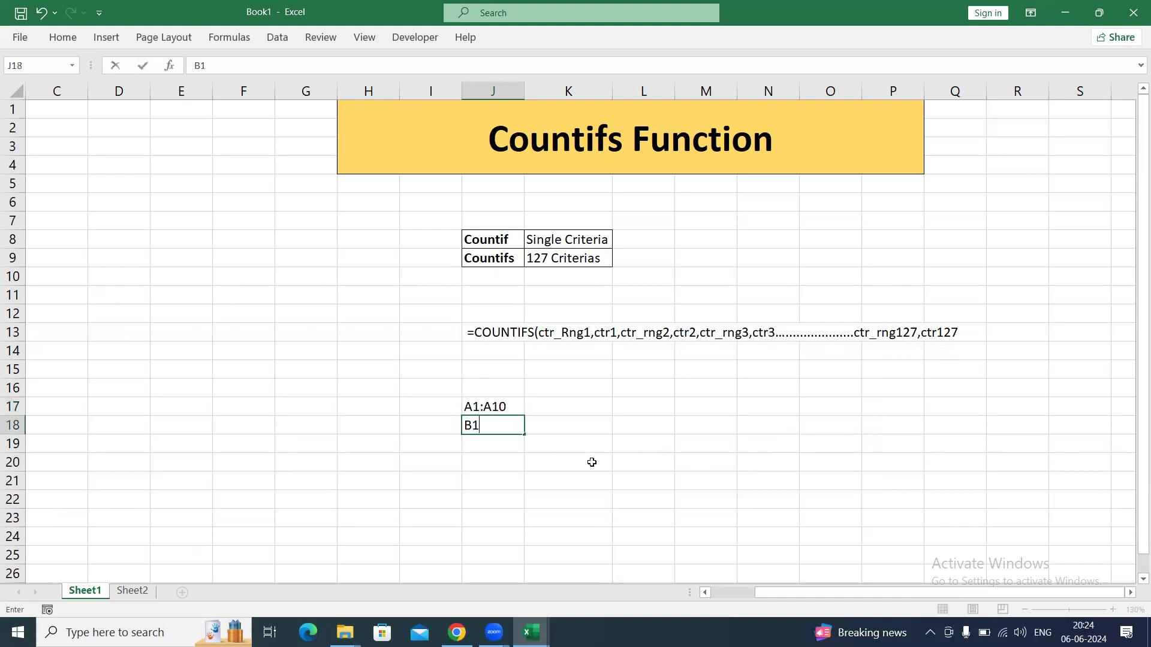
pyautogui.write(':B10')
pyautogui.press('Return')
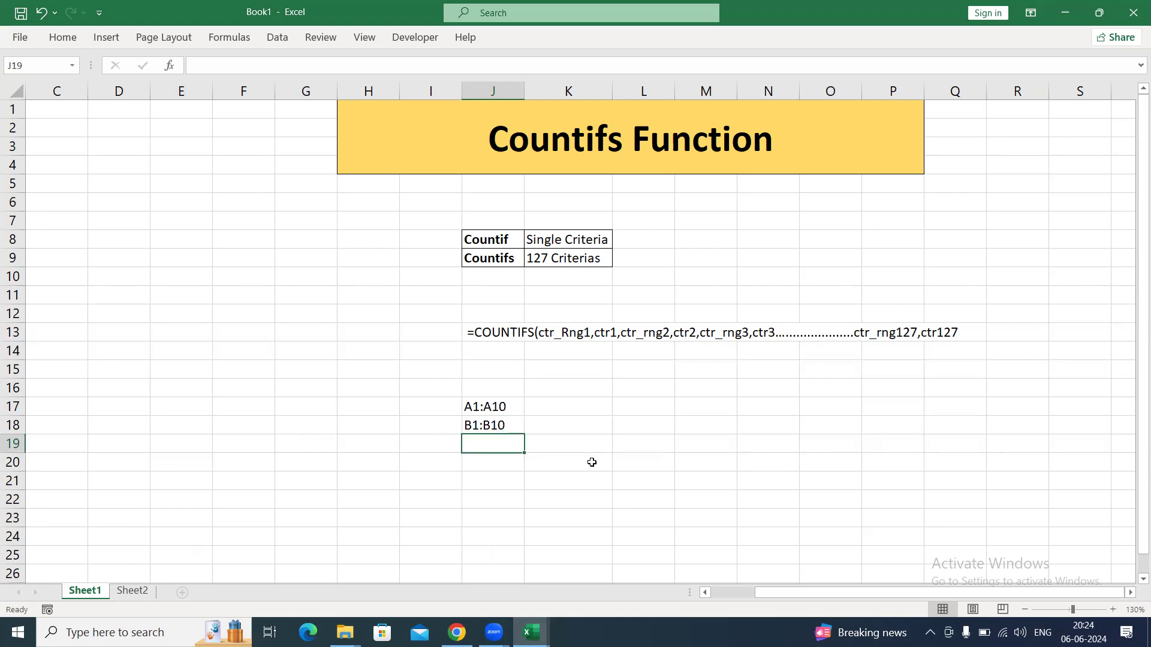
# Add the mismatched sample ranges B2:B9 in J19 and B1:B11 in J20.
pyautogui.write('B2:')
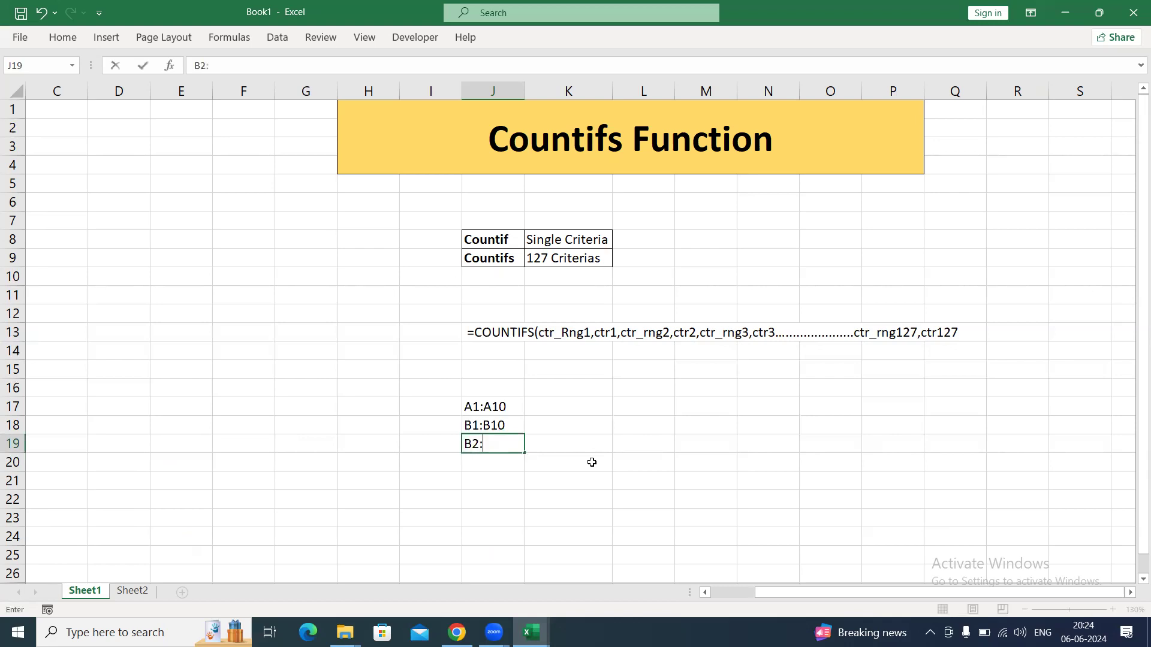
pyautogui.write('B9')
pyautogui.press('Return')
pyautogui.write('B1:')
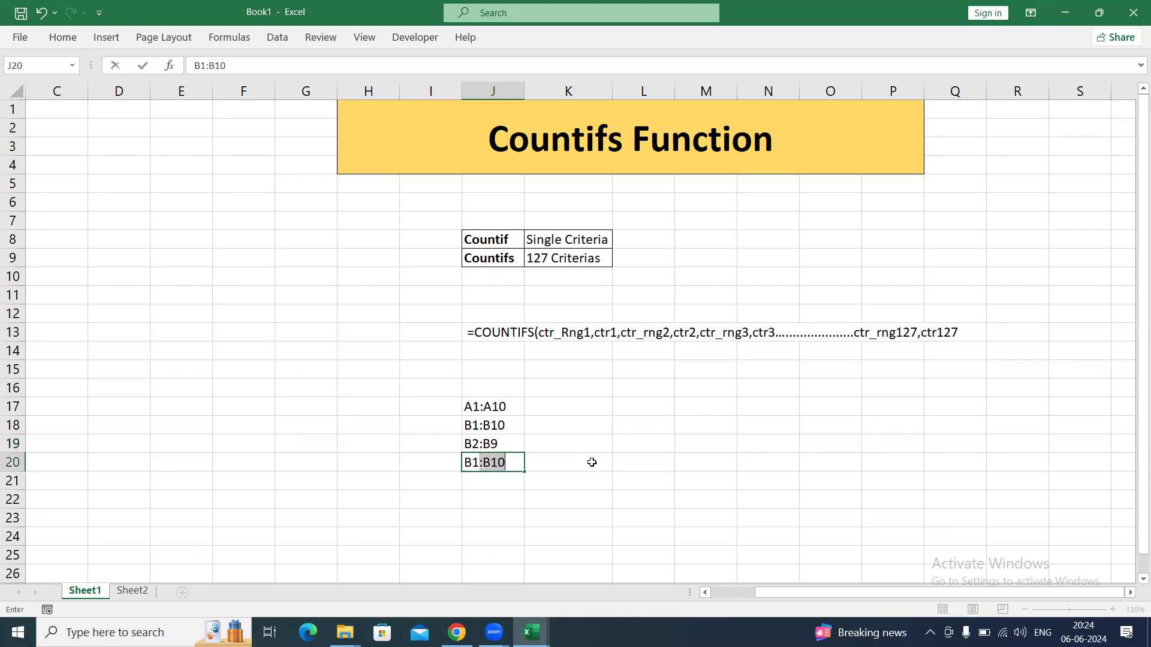
pyautogui.write('B11')
pyautogui.press('Return')
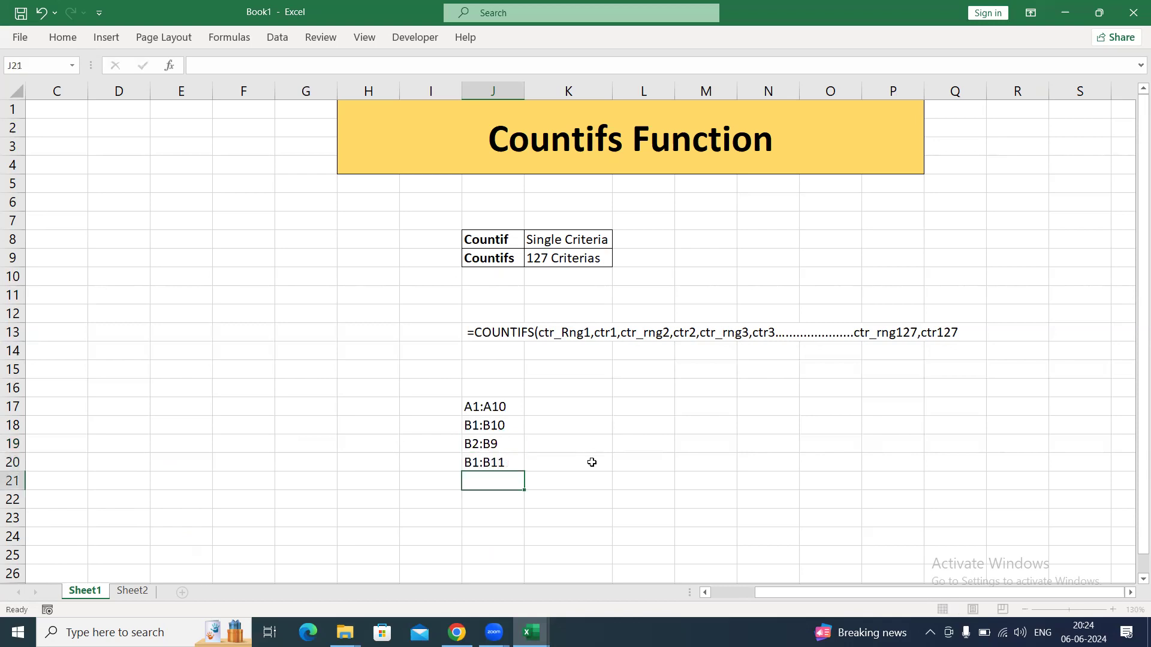
# Fill cells A1:A10 with light blue and give them cell borders.
pyautogui.click(40, 103)
pyautogui.hotkey('ctrl', 'Home')
pyautogui.hotkey('shift', 'Down')
pyautogui.hotkey('shift', 'Down')
pyautogui.hotkey('shift', 'Down')
pyautogui.hotkey('shift', 'Down')
pyautogui.hotkey('shift', 'Down')
pyautogui.hotkey('shift', 'Down')
pyautogui.hotkey('shift', 'Down')
pyautogui.hotkey('shift', 'Down')
pyautogui.hotkey('shift', 'Down')
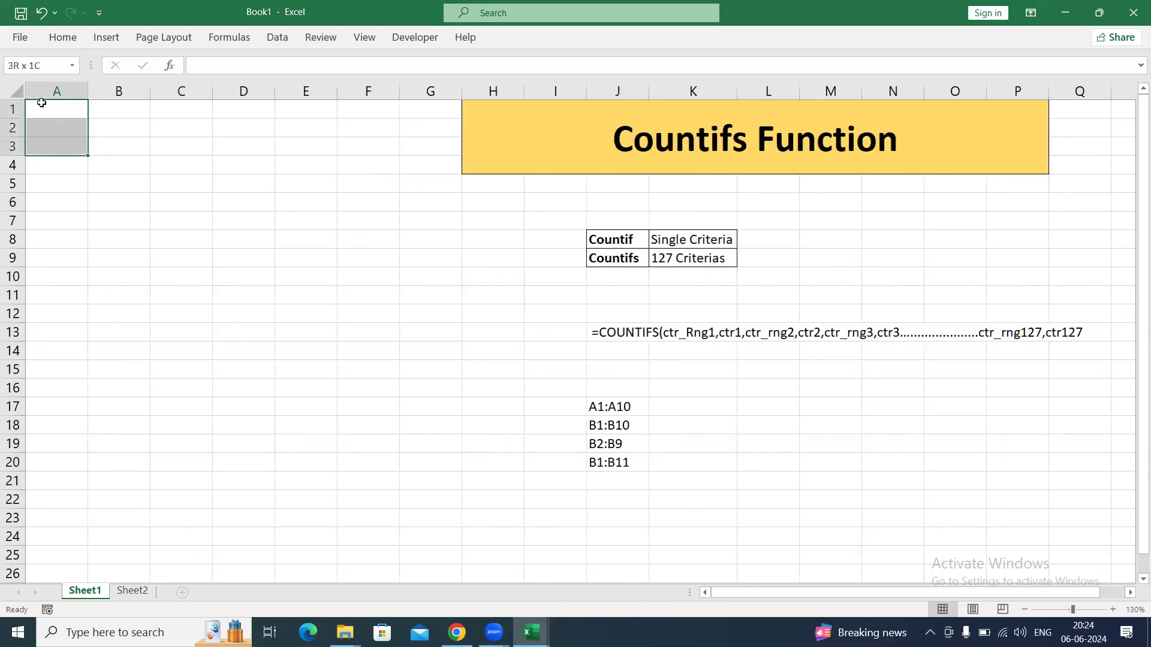
pyautogui.hotkey('alt', 'h')
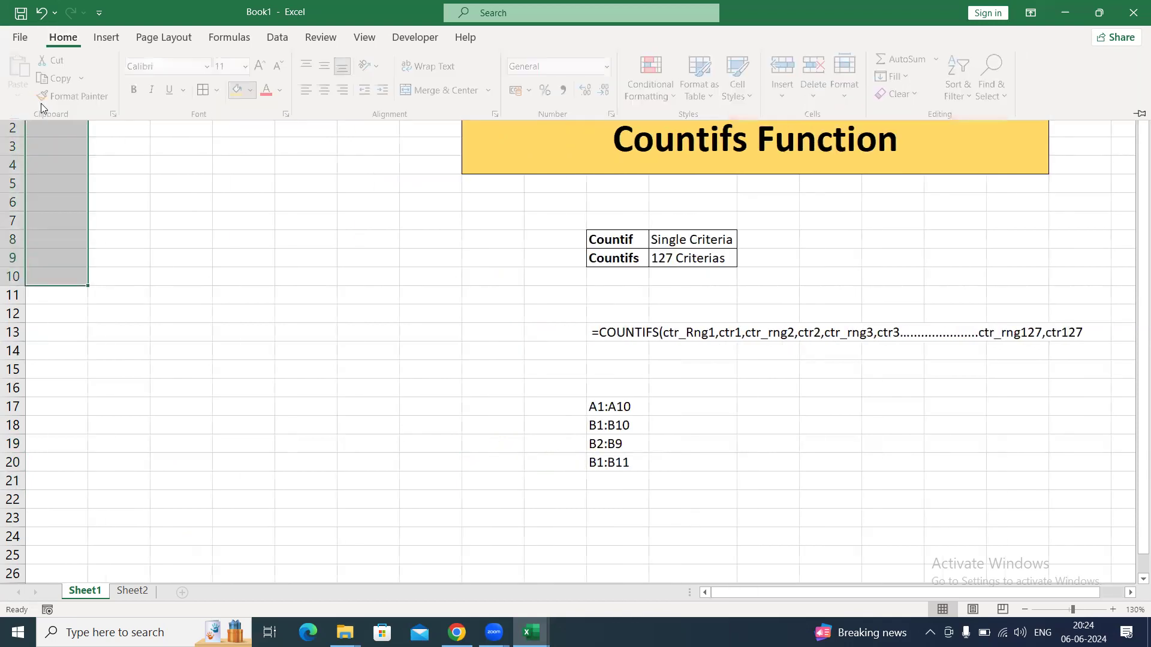
pyautogui.press('h')
pyautogui.press('Down')
pyautogui.press('Down')
pyautogui.press('Right')
pyautogui.press('Right')
pyautogui.press('Right')
pyautogui.press('Right')
pyautogui.press('Return')
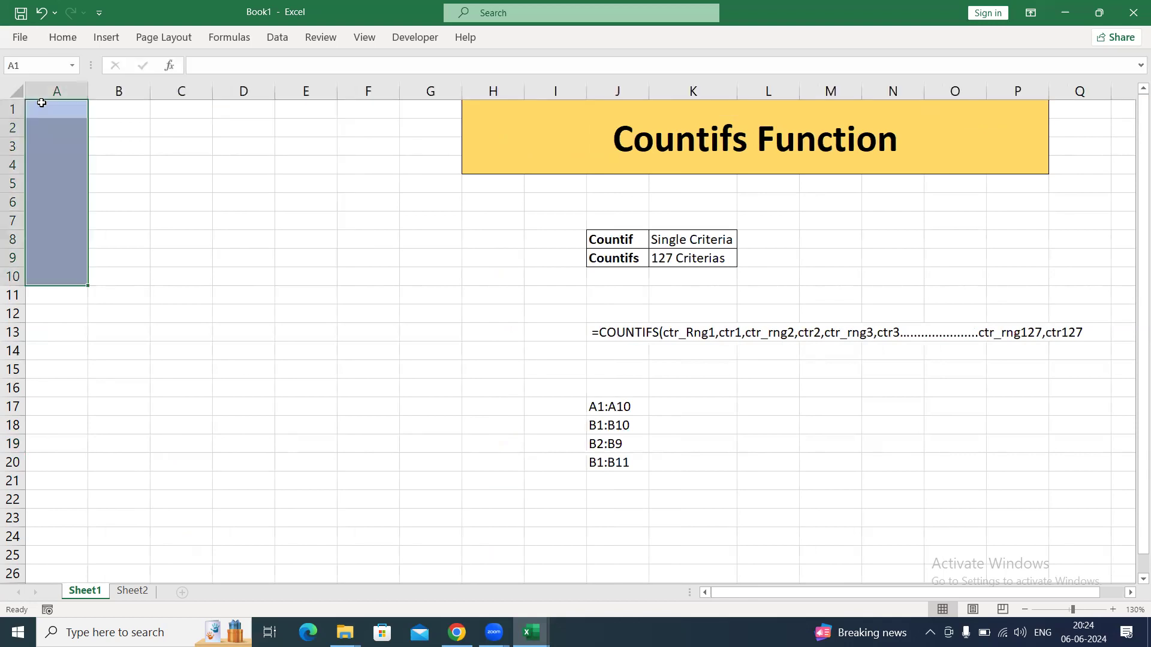
# Fill cells B1:B10 with light orange and give them cell borders.
pyautogui.click(130, 107)
pyautogui.moveTo(118, 201); pyautogui.dragTo(118, 244)
pyautogui.moveTo(174, 152); pyautogui.dragTo(198, 234)
pyautogui.moveTo(236, 153); pyautogui.dragTo(269, 212)
pyautogui.moveTo(62, 111); pyautogui.dragTo(67, 185)
pyautogui.click(153, 145)
pyautogui.moveTo(65, 107); pyautogui.dragTo(102, 276)
pyautogui.hotkey('alt', 'h')
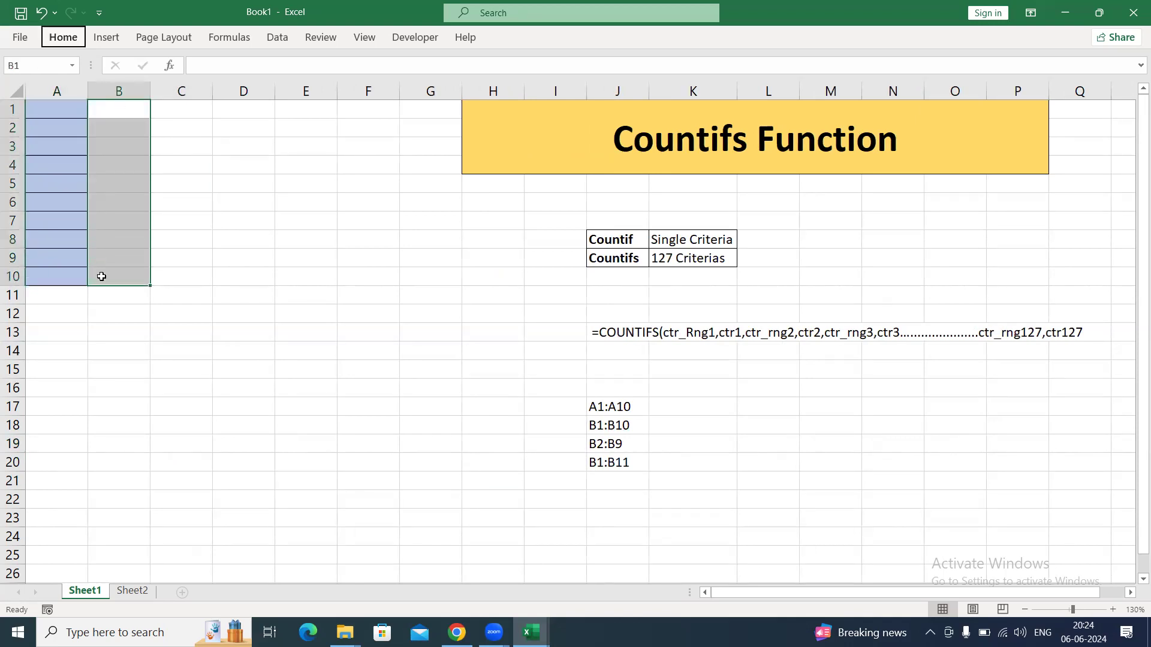
pyautogui.press('h')
pyautogui.press('Down')
pyautogui.press('Down')
pyautogui.press('Right')
pyautogui.press('Right')
pyautogui.press('Right')
pyautogui.press('Right')
pyautogui.press('Right')
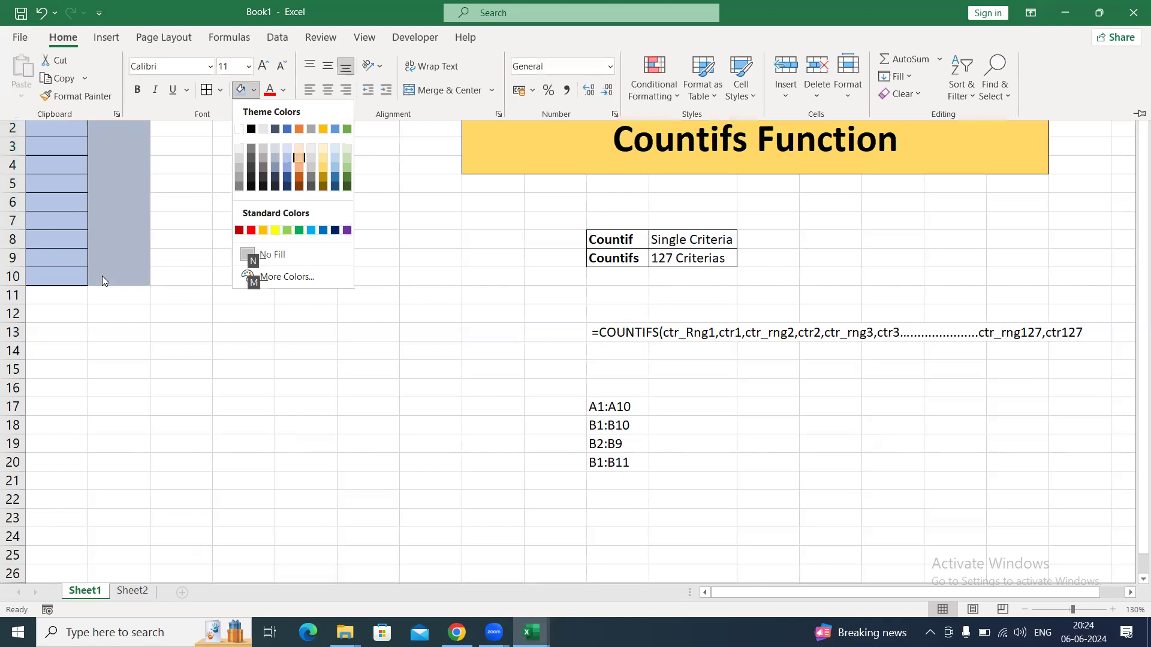
pyautogui.press('Return')
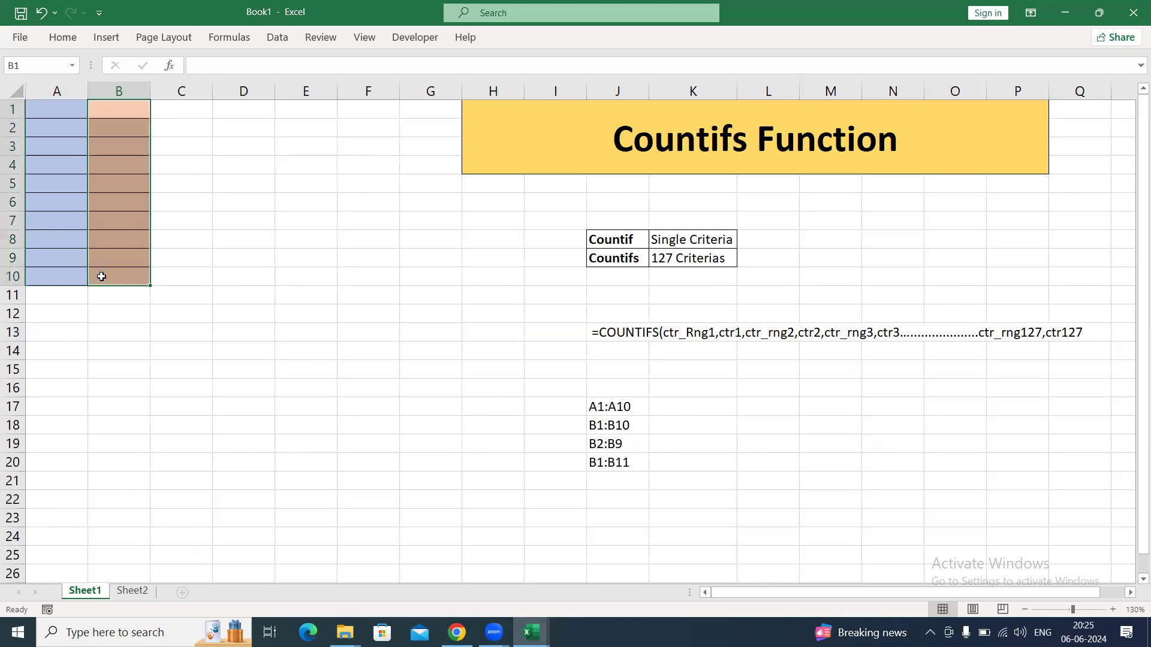
# Fill cells C1:C8 with light gold and give them cell borders.
pyautogui.press('Right')
pyautogui.hotkey('shift', 'Down')
pyautogui.hotkey('shift', 'Down')
pyautogui.hotkey('shift', 'Down')
pyautogui.hotkey('shift', 'Down')
pyautogui.hotkey('shift', 'Down')
pyautogui.hotkey('shift', 'Down')
pyautogui.hotkey('shift', 'Down')
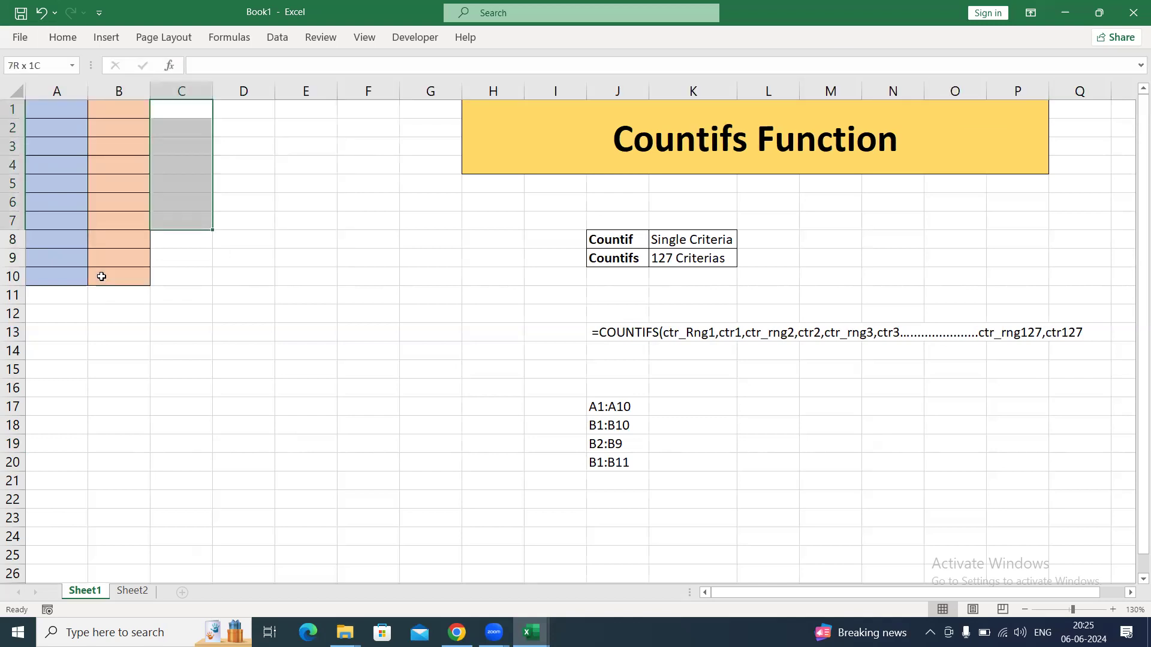
pyautogui.press('h')
pyautogui.press('h')
pyautogui.press('Down')
pyautogui.press('Down')
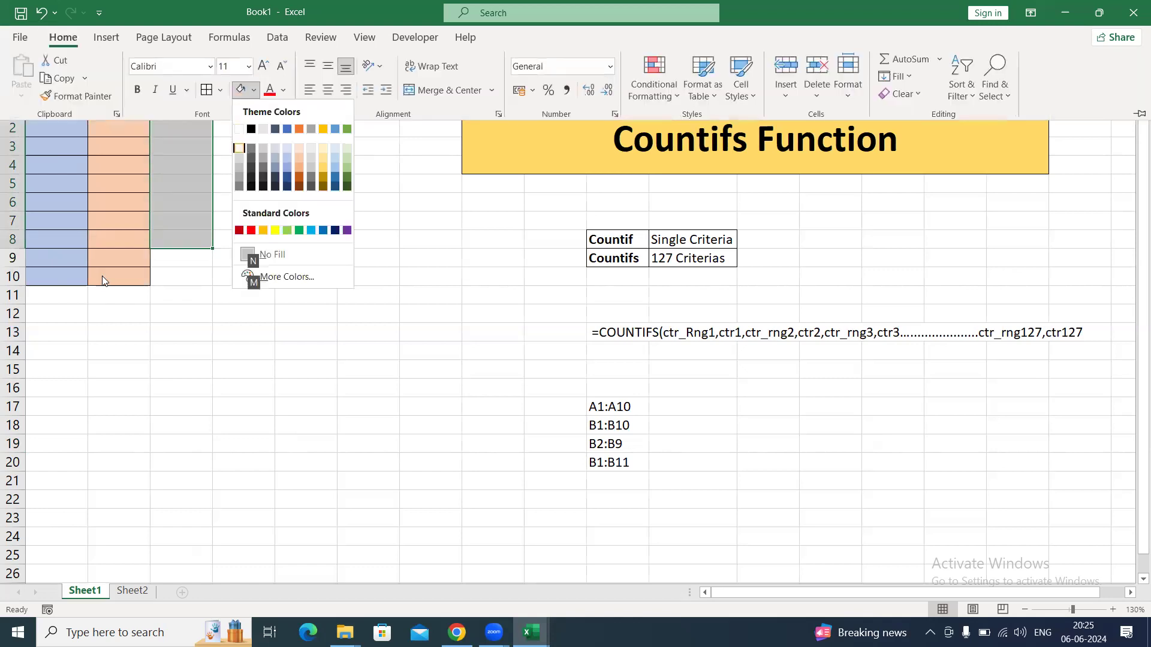
pyautogui.press('Right')
pyautogui.press('Right')
pyautogui.press('Right')
pyautogui.press('Right')
pyautogui.press('Right')
pyautogui.press('Right')
# Select cells D1:D12 and fill them with light orange, with cell borders.
pyautogui.press('Right')
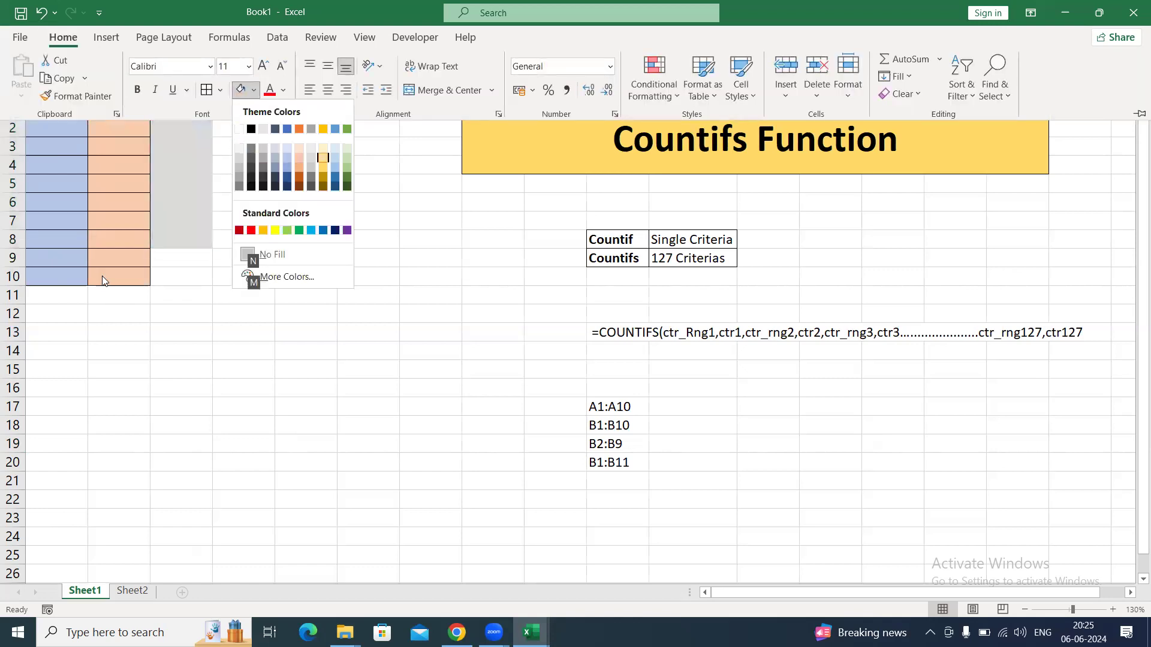
pyautogui.press('Return')
pyautogui.press('Right')
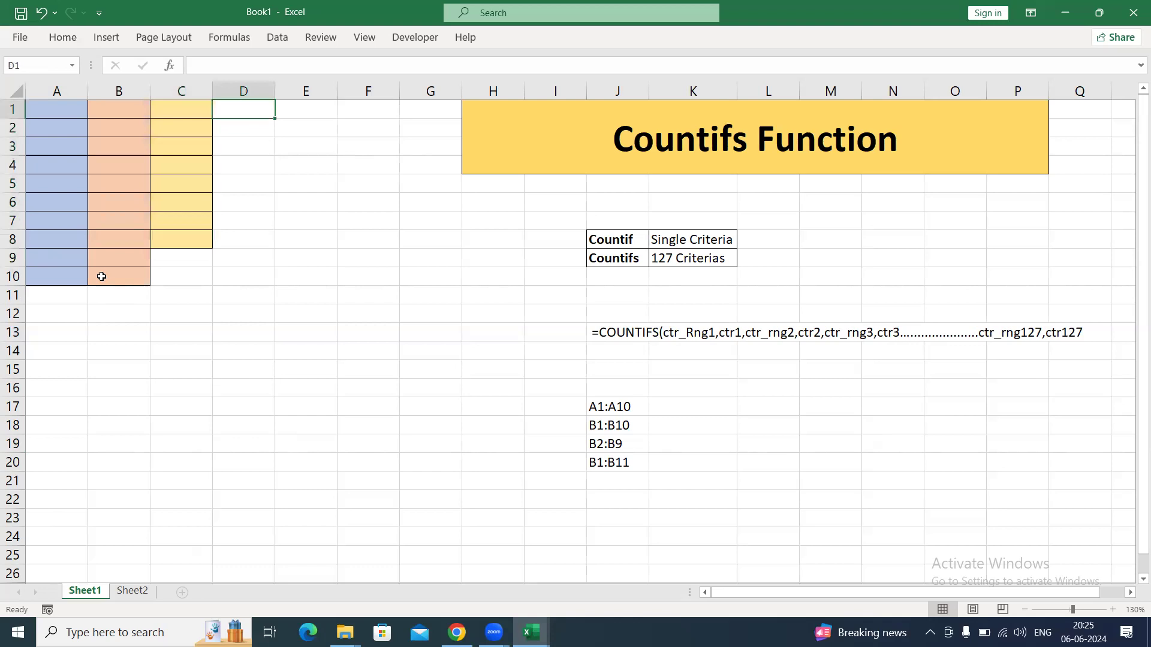
pyautogui.hotkey('shift', 'Down')
pyautogui.hotkey('shift', 'Down')
pyautogui.hotkey('shift', 'Down')
pyautogui.hotkey('shift', 'Down')
pyautogui.hotkey('shift', 'Down')
pyautogui.hotkey('shift', 'Down')
pyautogui.hotkey('shift', 'Down')
pyautogui.hotkey('shift', 'Down')
pyautogui.hotkey('shift', 'Down')
pyautogui.hotkey('shift', 'Down')
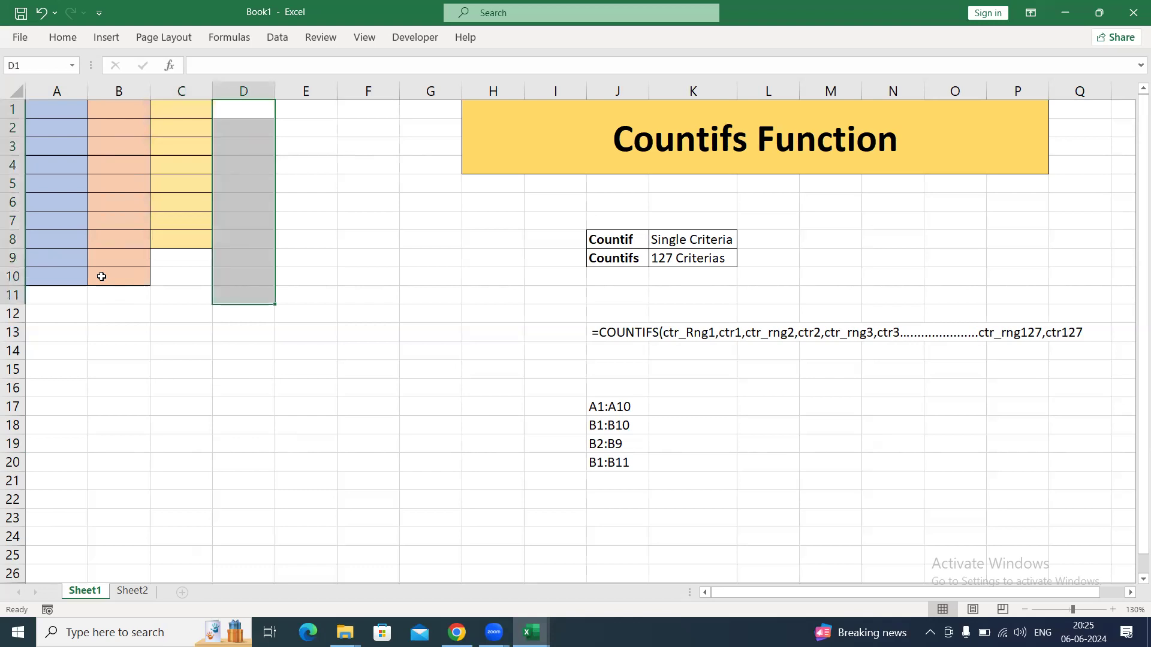
pyautogui.press('alt')
pyautogui.press('h')
pyautogui.press('h')
pyautogui.press('Down')
pyautogui.press('Down')
pyautogui.press('Right')
pyautogui.press('Right')
pyautogui.press('Right')
pyautogui.press('Right')
pyautogui.press('Right')
pyautogui.press('Return')
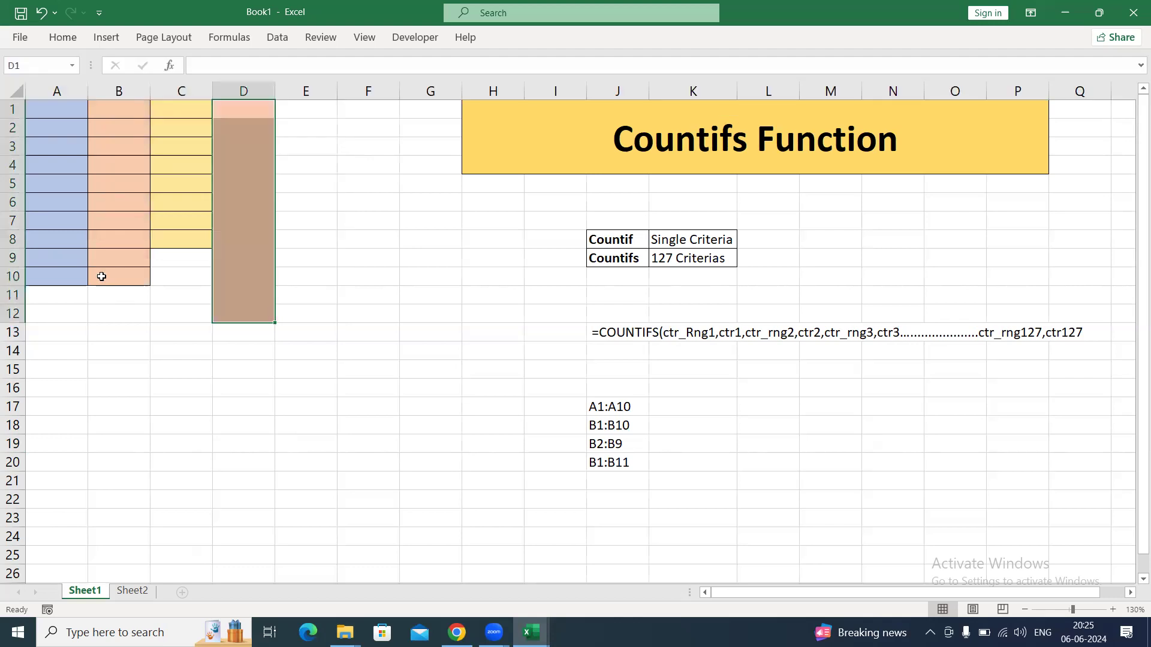
# Change the fill of cells D1:D12 to light gold.
pyautogui.press('alt')
pyautogui.press('h')
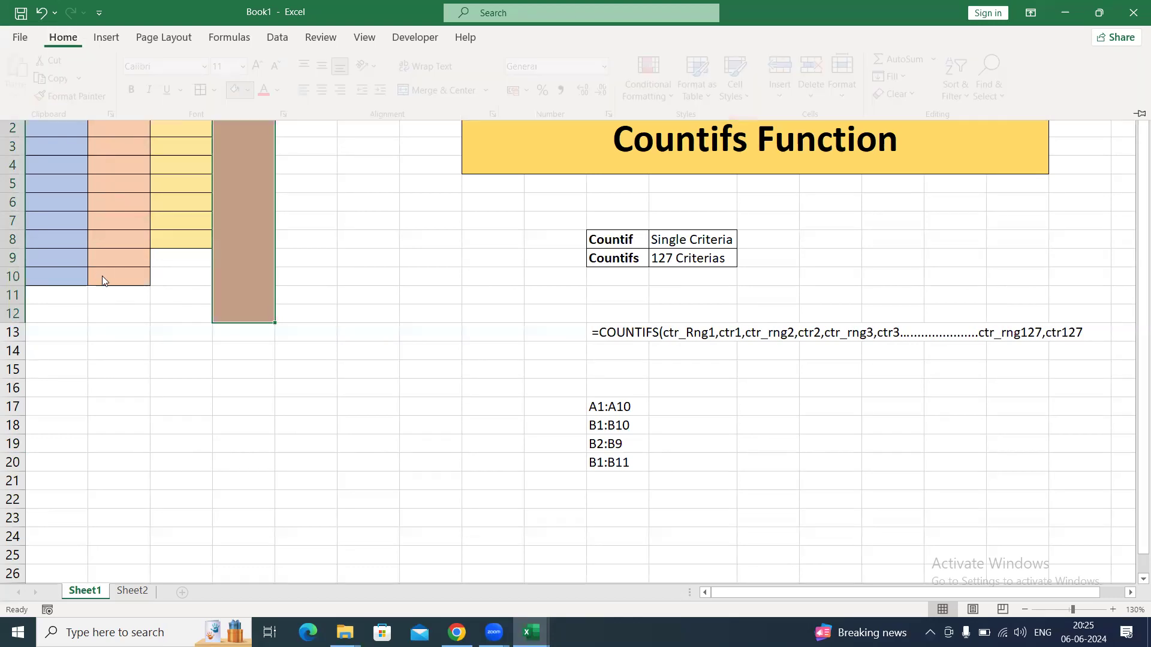
pyautogui.press('h')
pyautogui.press('Right')
pyautogui.press('Right')
pyautogui.press('Right')
pyautogui.press('Right')
pyautogui.press('Right')
pyautogui.press('Right')
pyautogui.press('Down')
pyautogui.press('Down')
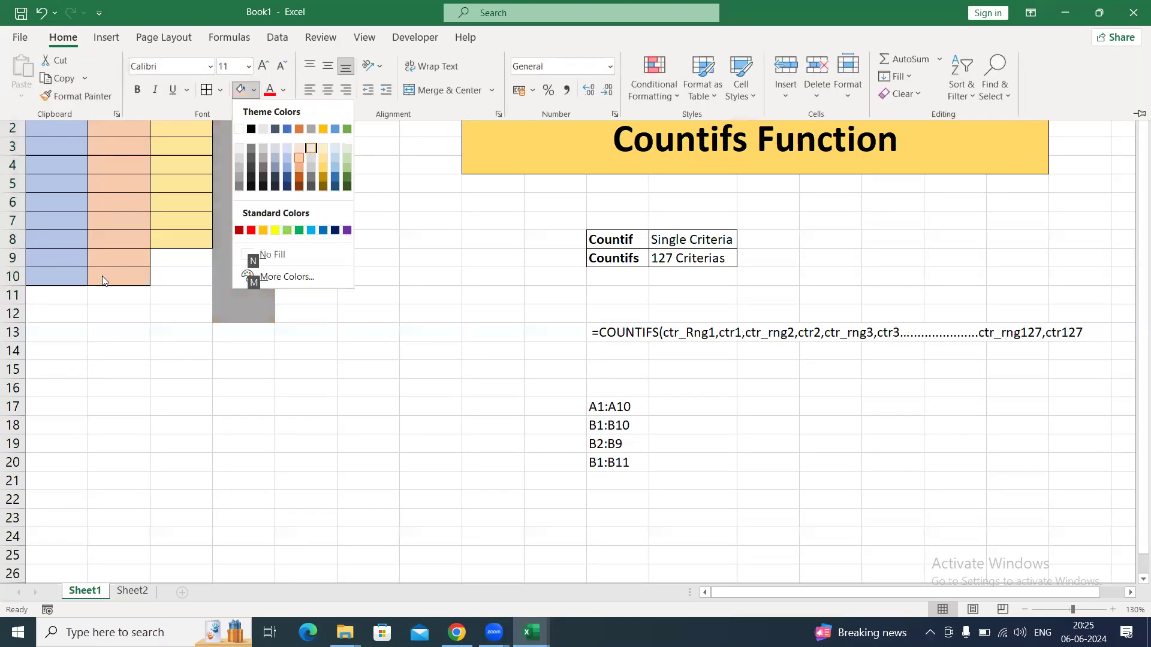
pyautogui.press('Right')
pyautogui.press('Return')
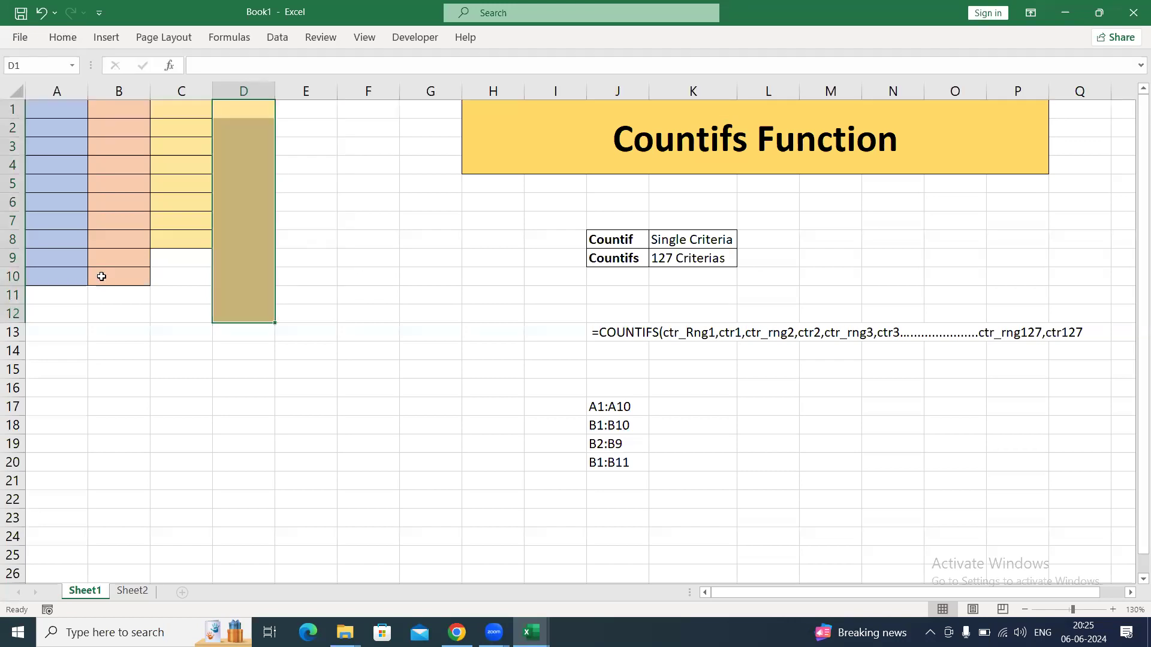
# Label cell A14, below the blue column, as Range.
pyautogui.press('Left')
pyautogui.press('Left')
pyautogui.press('Left')
pyautogui.press('Down')
pyautogui.press('Down')
pyautogui.press('Down')
pyautogui.press('Down')
pyautogui.press('Down')
pyautogui.press('Down')
pyautogui.press('Down')
pyautogui.press('Down')
pyautogui.press('Down')
pyautogui.press('Down')
pyautogui.press('Down')
pyautogui.press('Down')
pyautogui.press('Down')
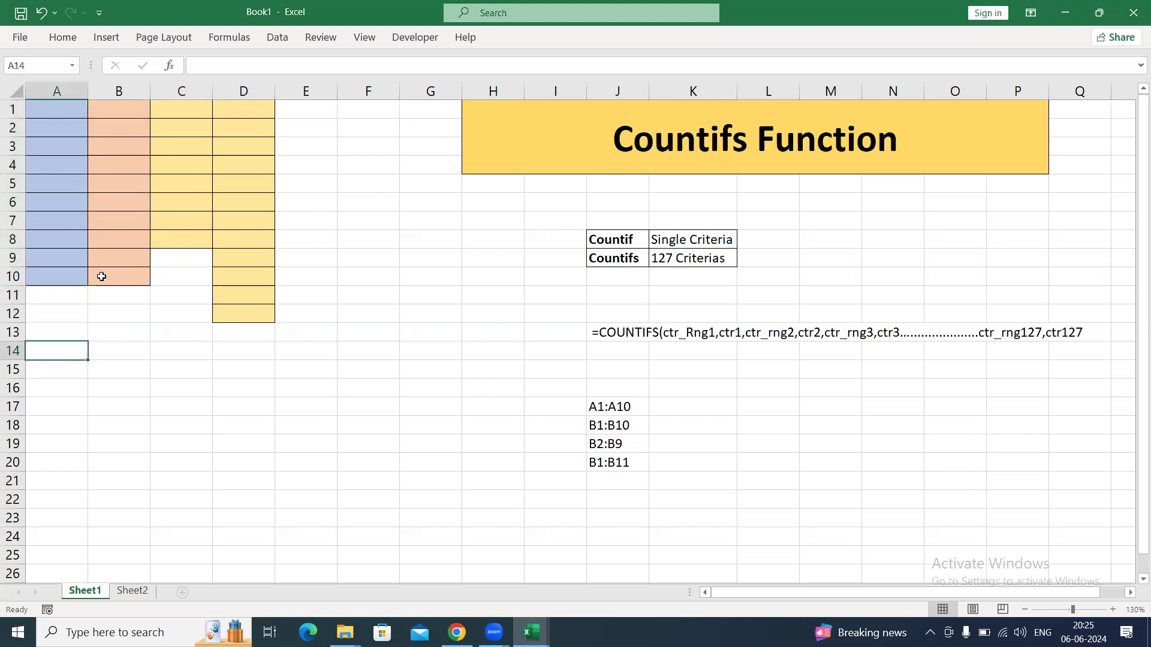
pyautogui.write('V')
pyautogui.write('Range')
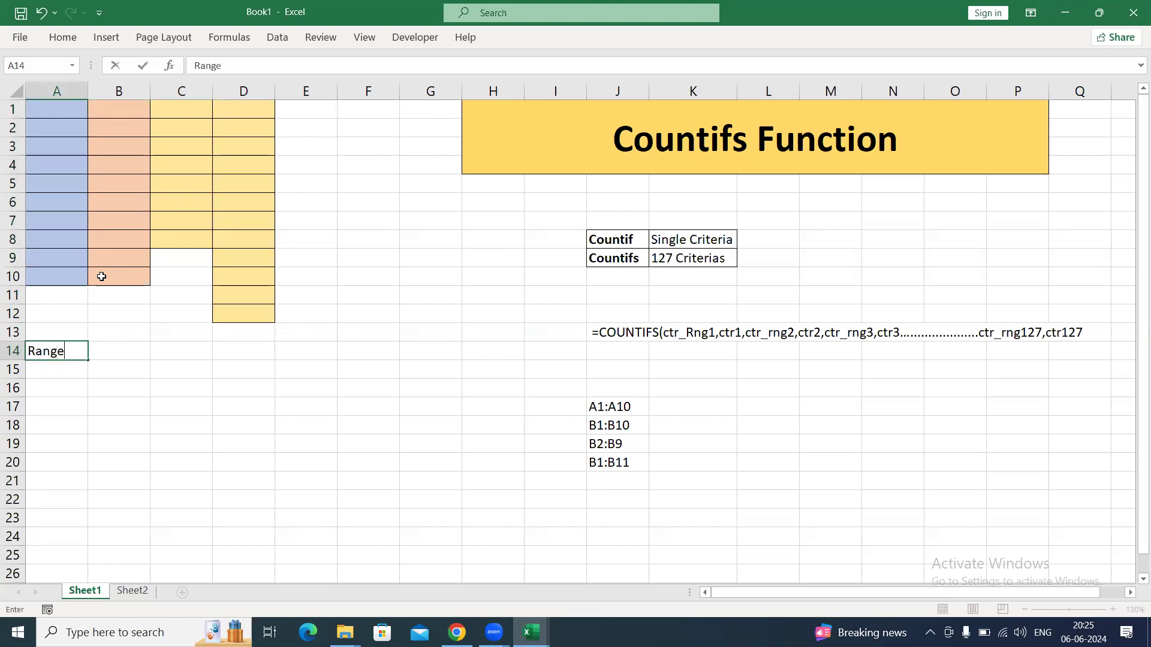
# Label cell B14 as Valid and cells C14 and D14 as Invalid.
pyautogui.press('Tab')
pyautogui.write('Valid')
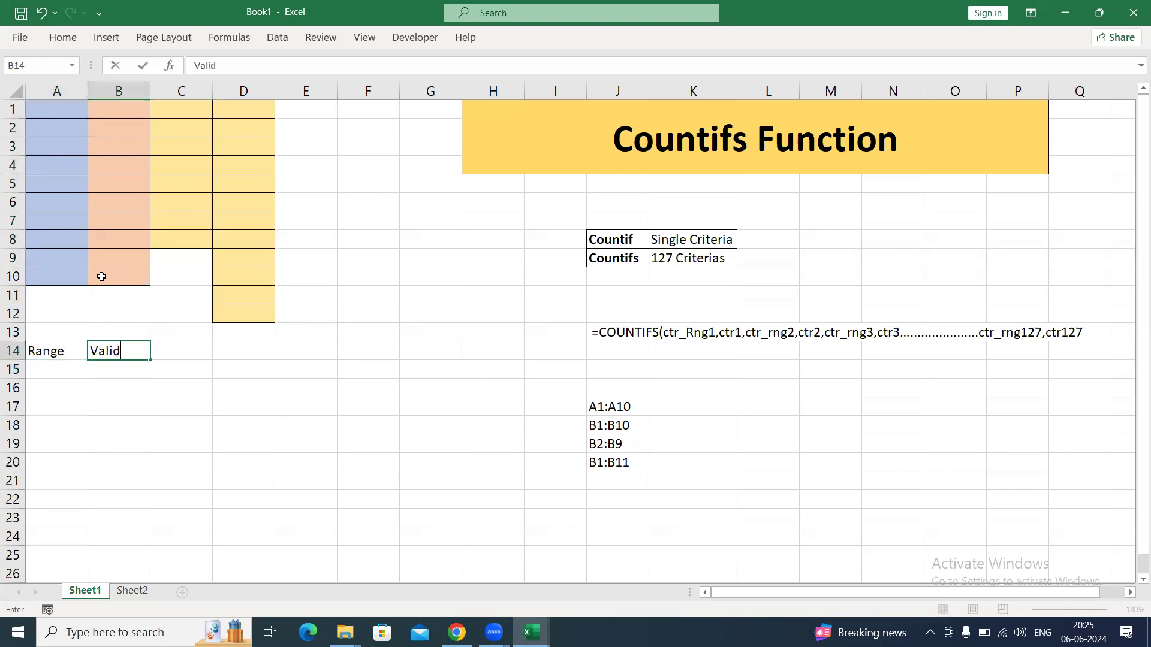
pyautogui.press('Tab')
pyautogui.write('Invalid')
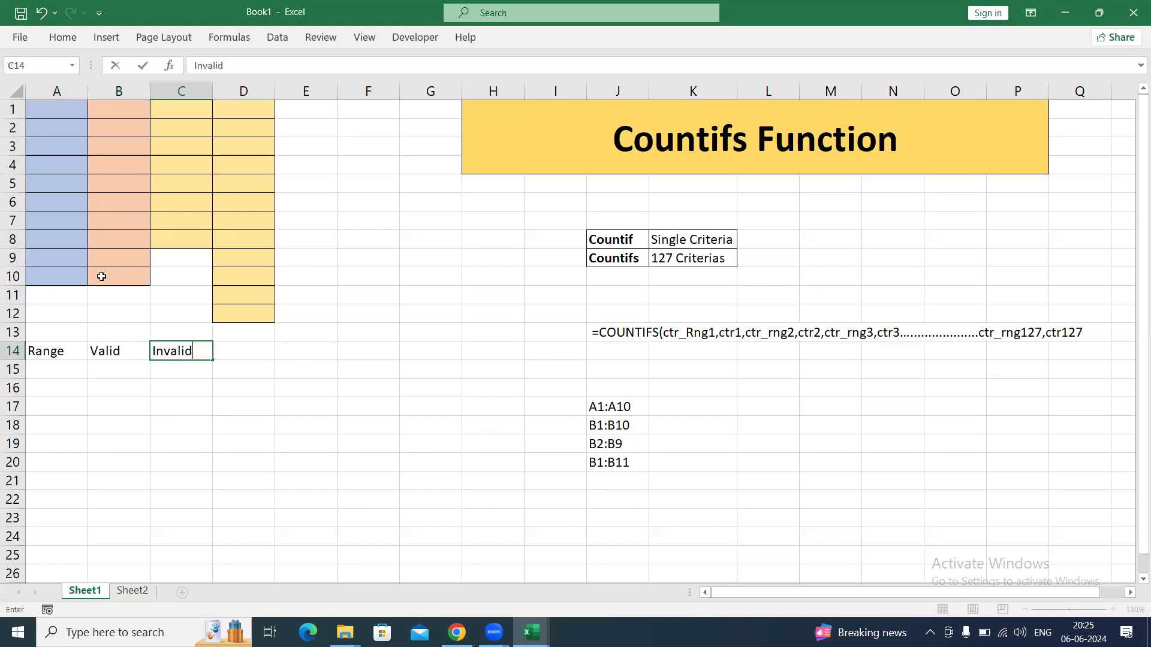
pyautogui.press('Tab')
pyautogui.hotkey('ctrl', 'r')
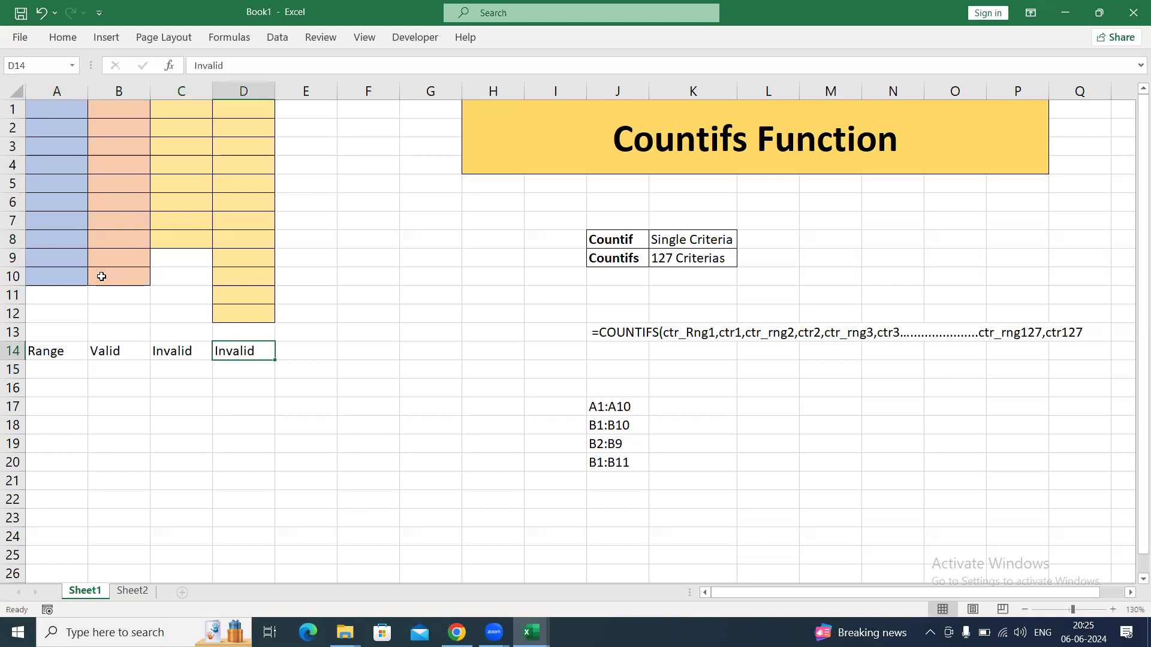
# Mark range B1:B10 as Valid in K18, and ranges B2:B9 and B1:B11 as Invalid in K19:K20.
pyautogui.moveTo(672, 413); pyautogui.dragTo(677, 423)
pyautogui.click(680, 421)
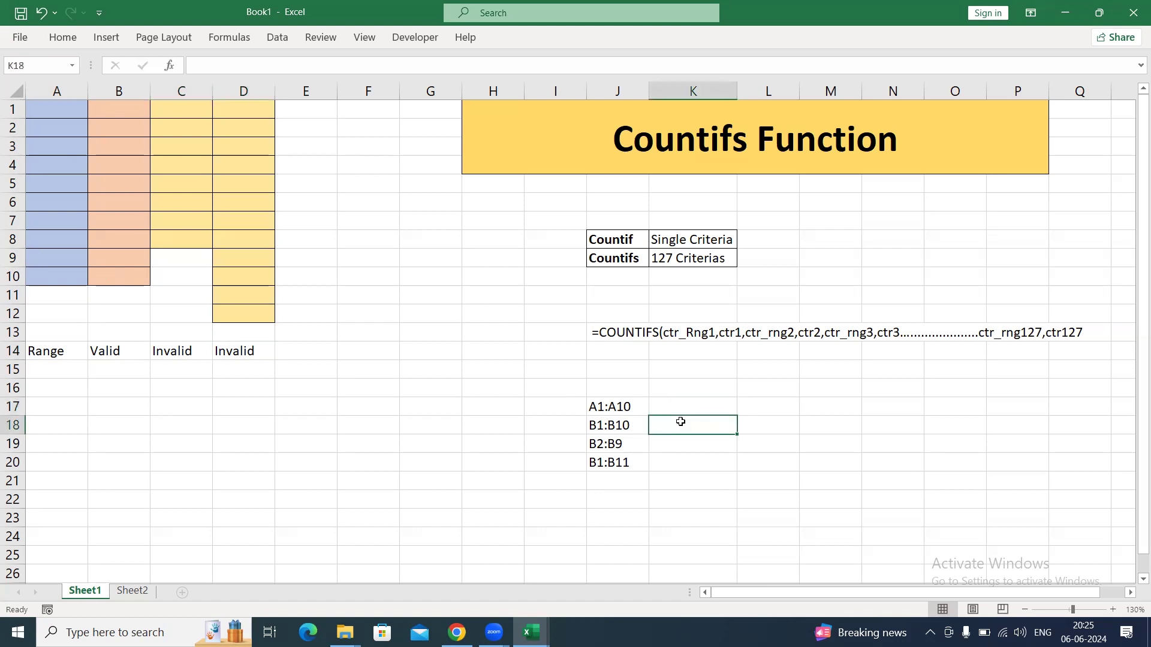
pyautogui.write('Valid')
pyautogui.press('Return')
pyautogui.write('Invalid')
pyautogui.press('Return')
pyautogui.hotkey('ctrl', 'd')
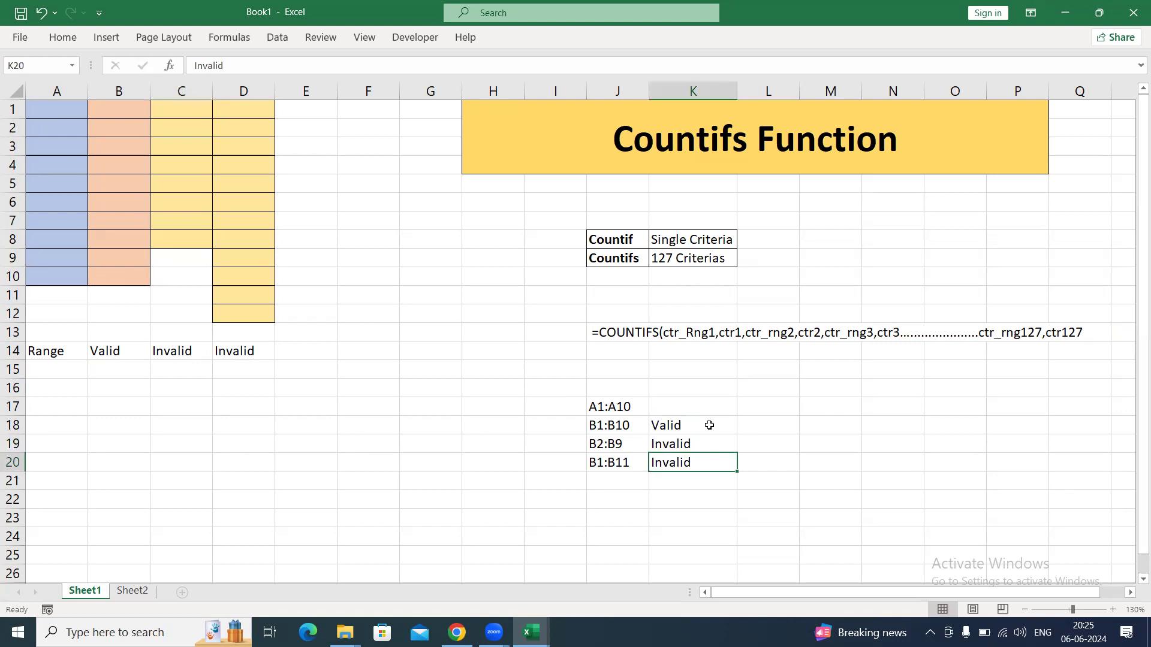
pyautogui.click(705, 430)
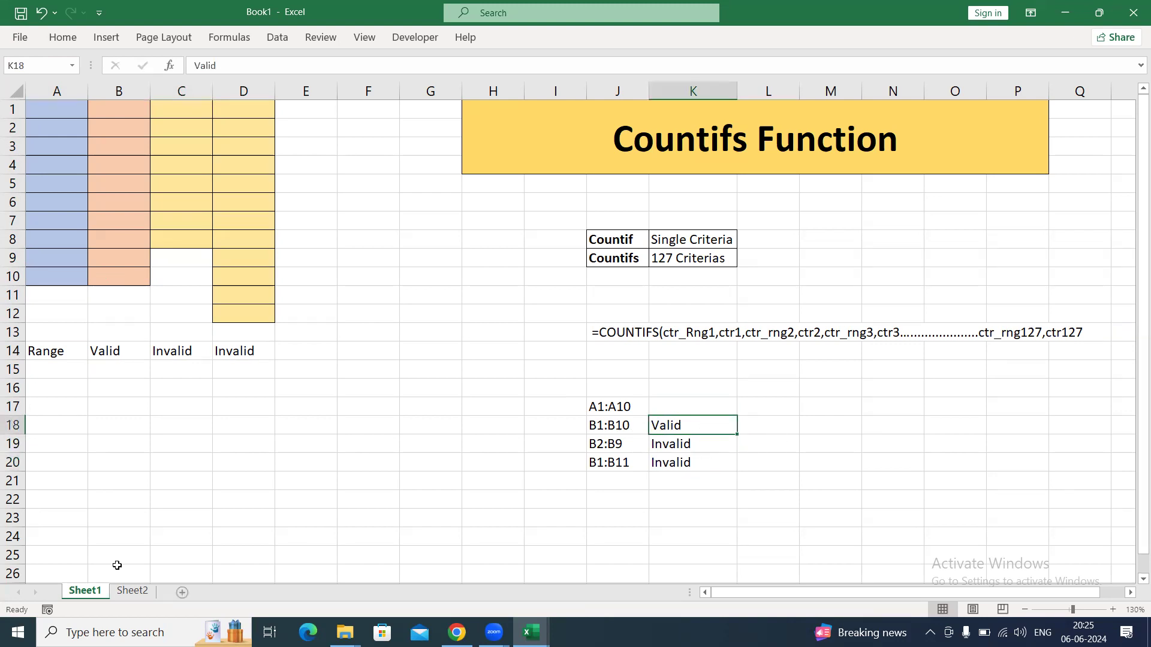
# Rename Sheet1 as SummarySheet and switch to Sheet2.
pyautogui.hotkey('alt', 'h')
pyautogui.write('or')
pyautogui.write('Coountif')
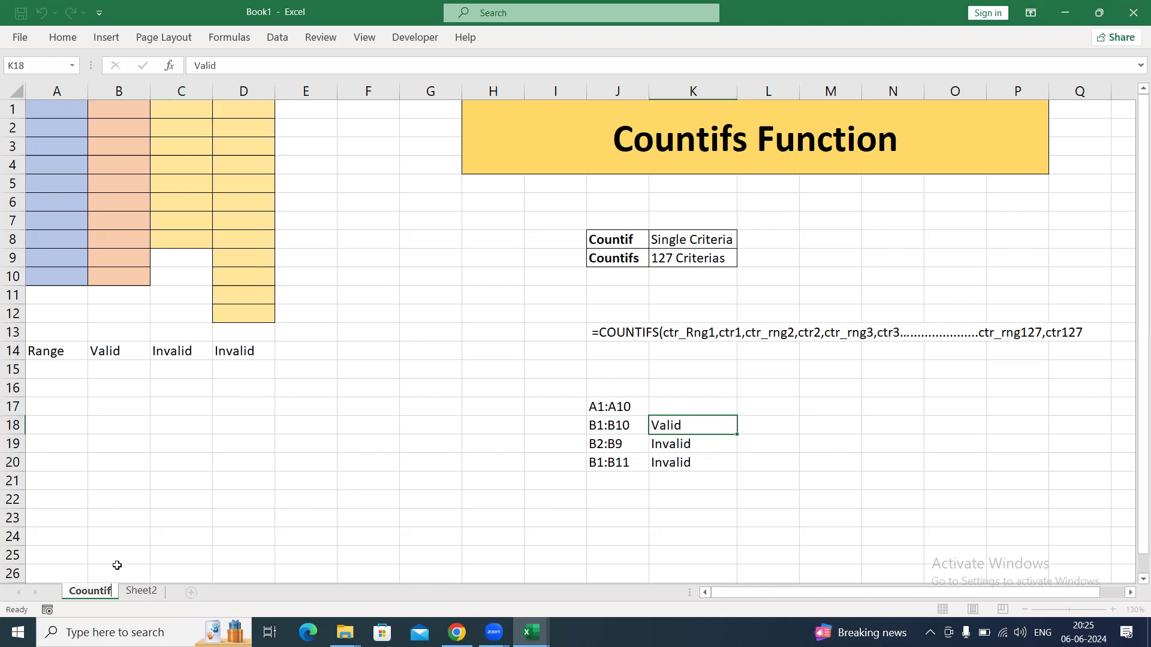
pyautogui.press('BackSpace')
pyautogui.press('BackSpace')
pyautogui.press('BackSpace')
pyautogui.press('BackSpace')
pyautogui.press('BackSpace')
pyautogui.press('BackSpace')
pyautogui.press('BackSpace')
pyautogui.press('BackSpace')
pyautogui.write('SummarySheet')
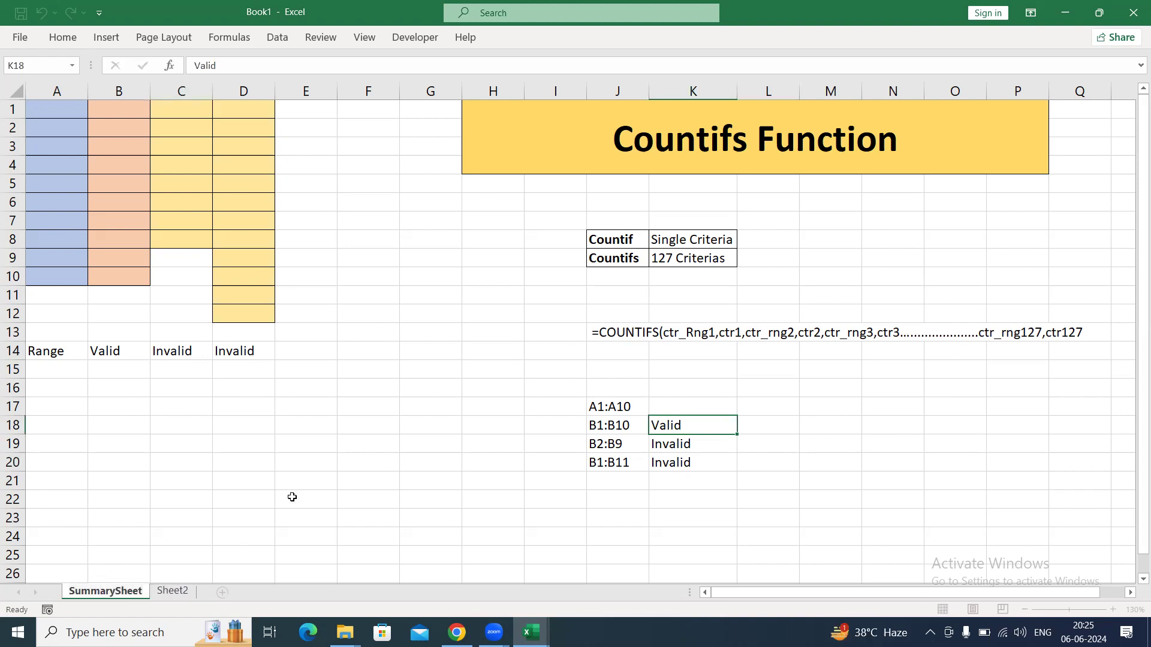
pyautogui.click(360, 432)
pyautogui.click(172, 591)
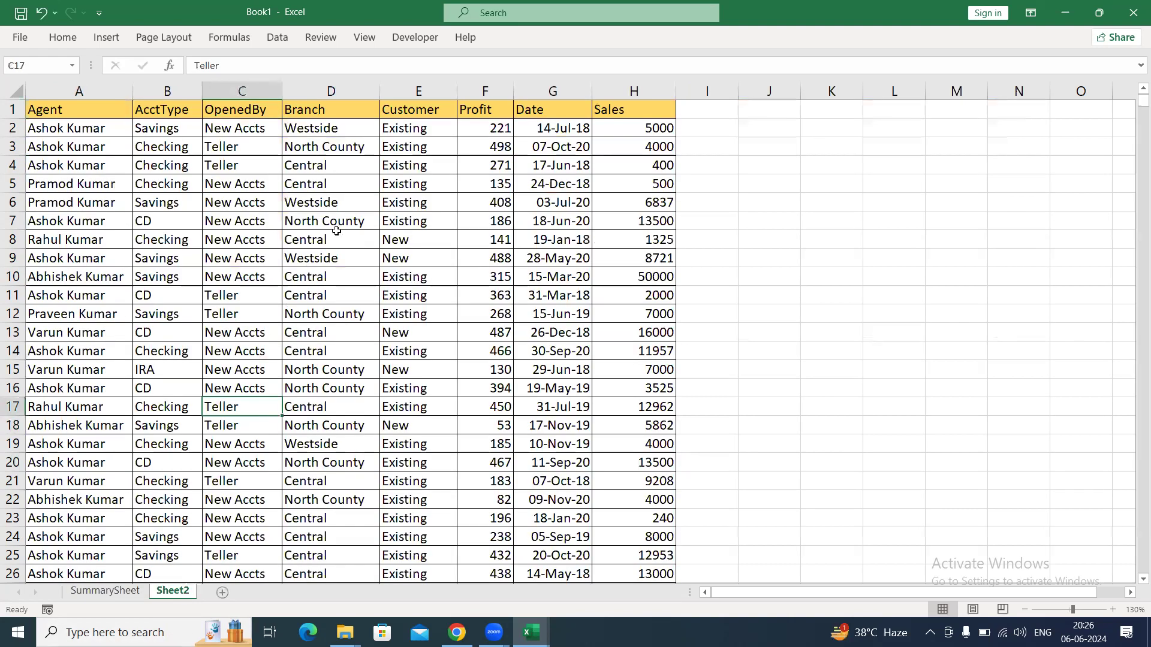
pyautogui.moveTo(173, 94); pyautogui.dragTo(446, 81)
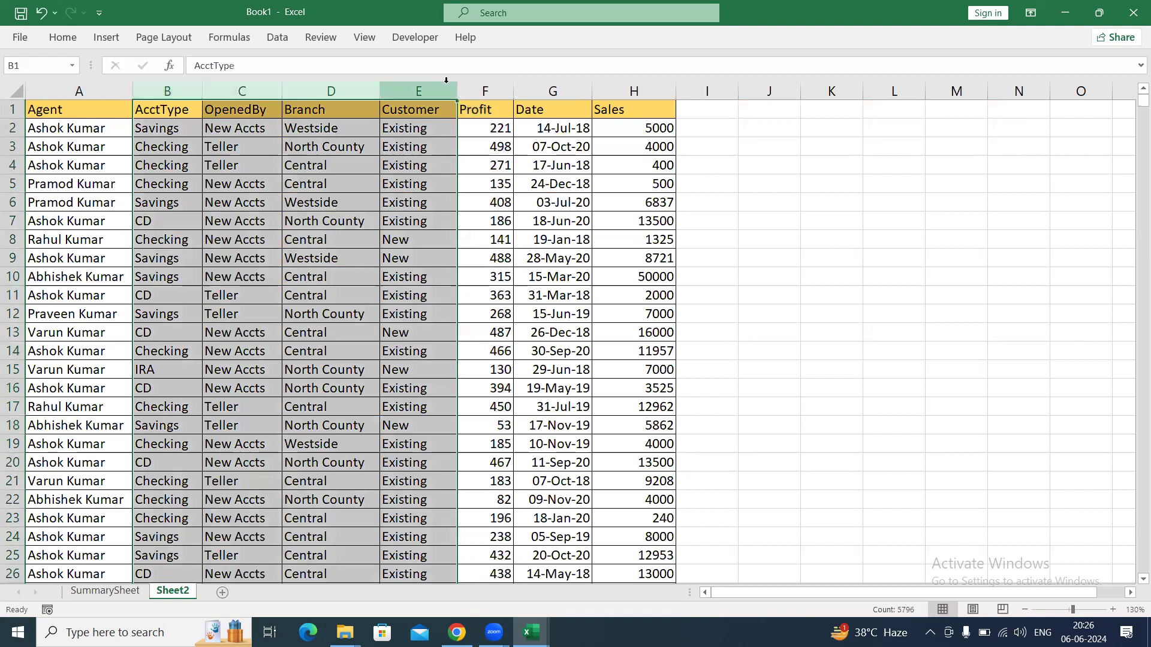
pyautogui.hotkey('ctrl', '0')
pyautogui.click(199, 140)
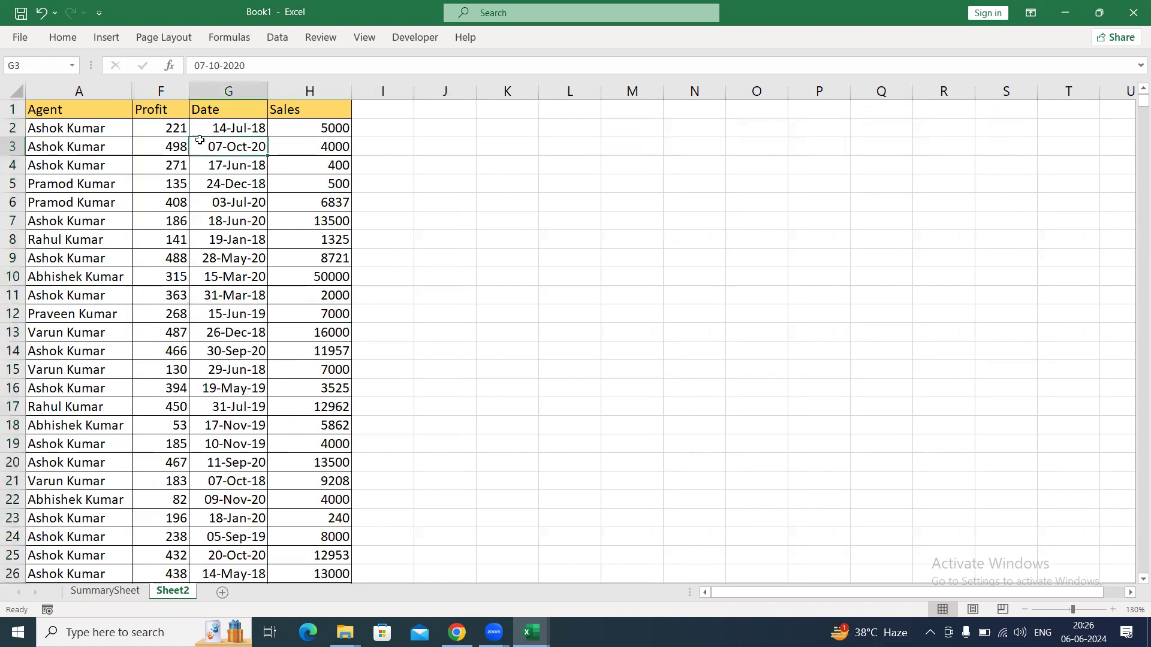
pyautogui.hotkey('ctrl', 'z')
pyautogui.click(310, 146)
# Hide columns B:C and E:H so that only Agent and Branch remain in the data table.
pyautogui.moveTo(167, 90)
pyautogui.mouseDown()
pyautogui.moveTo(239, 80)
pyautogui.moveTo(476, 94)
pyautogui.mouseUp()
pyautogui.hotkey('ctrl', '0')
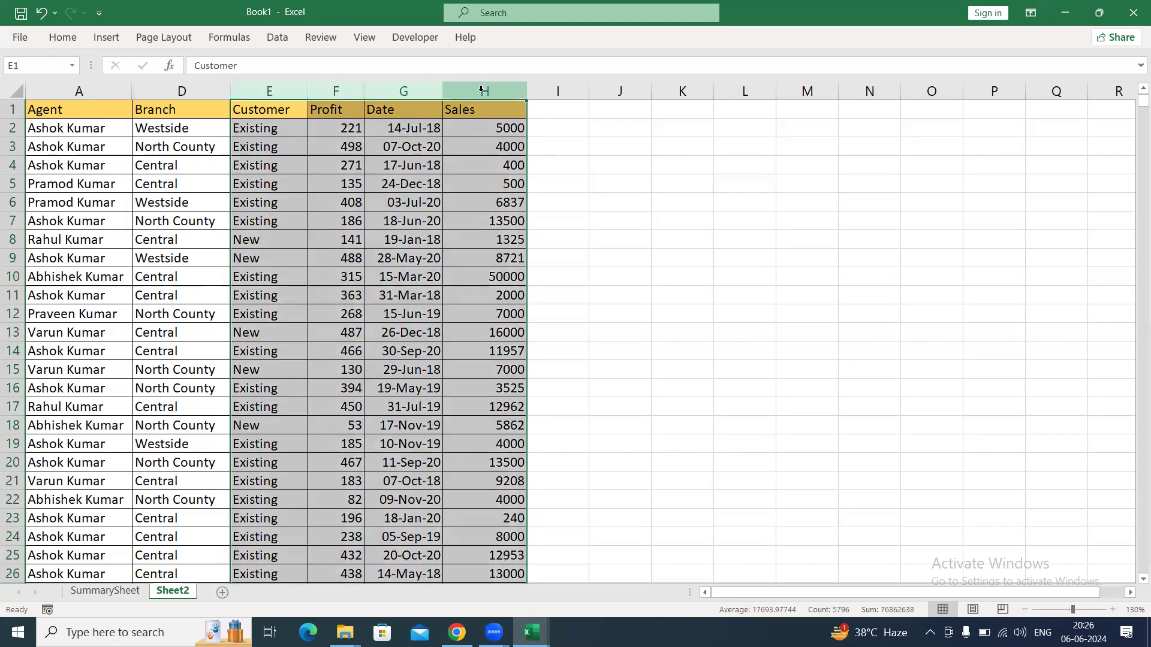
pyautogui.hotkey('ctrl', '0')
# Try to copy the Agent and Branch headers with their first data row from A1:D2 to K1.
pyautogui.moveTo(88, 114); pyautogui.dragTo(199, 129)
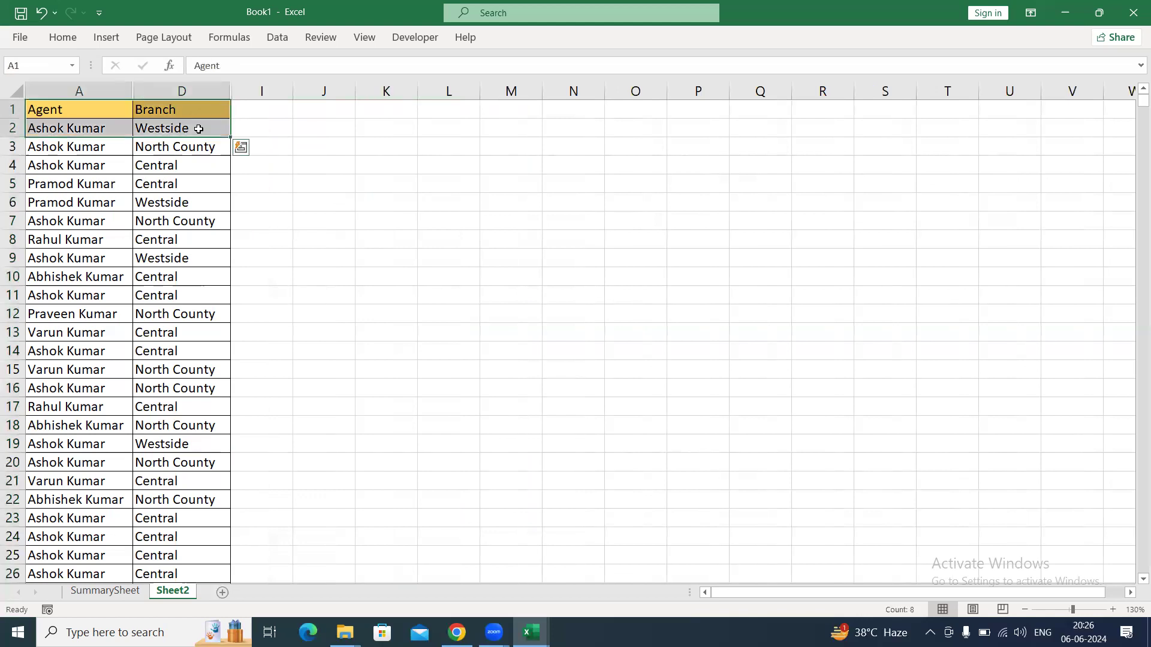
pyautogui.hotkey('ctrl', 'c')
pyautogui.click(386, 111)
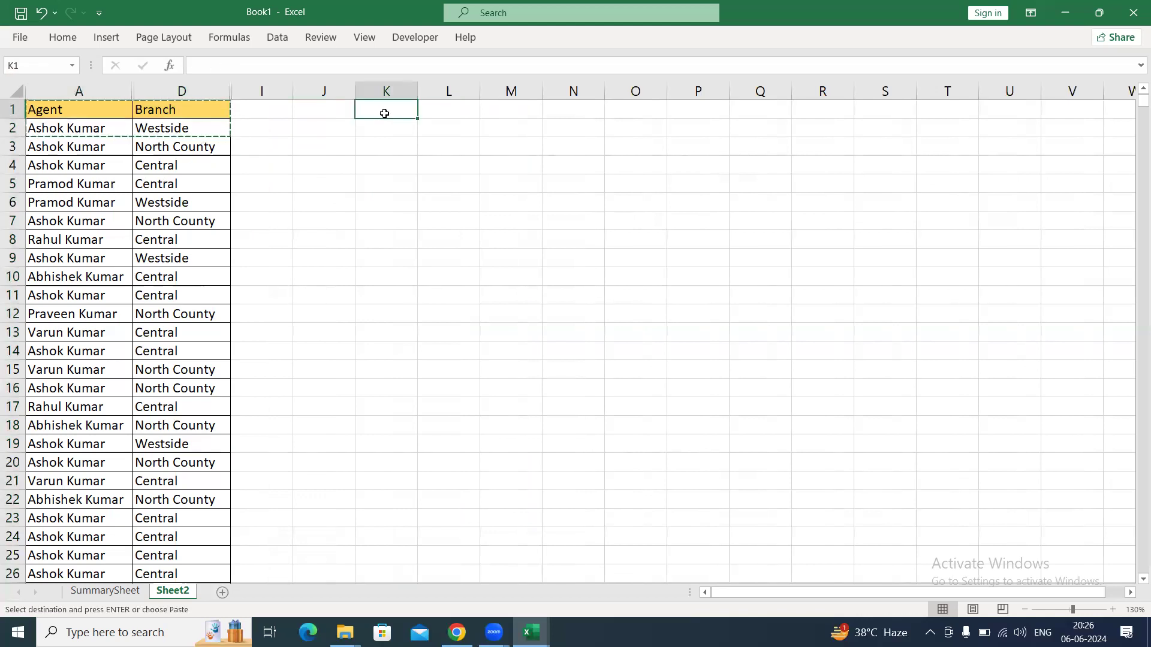
pyautogui.hotkey('ctrl', 'v')
pyautogui.press('Right')
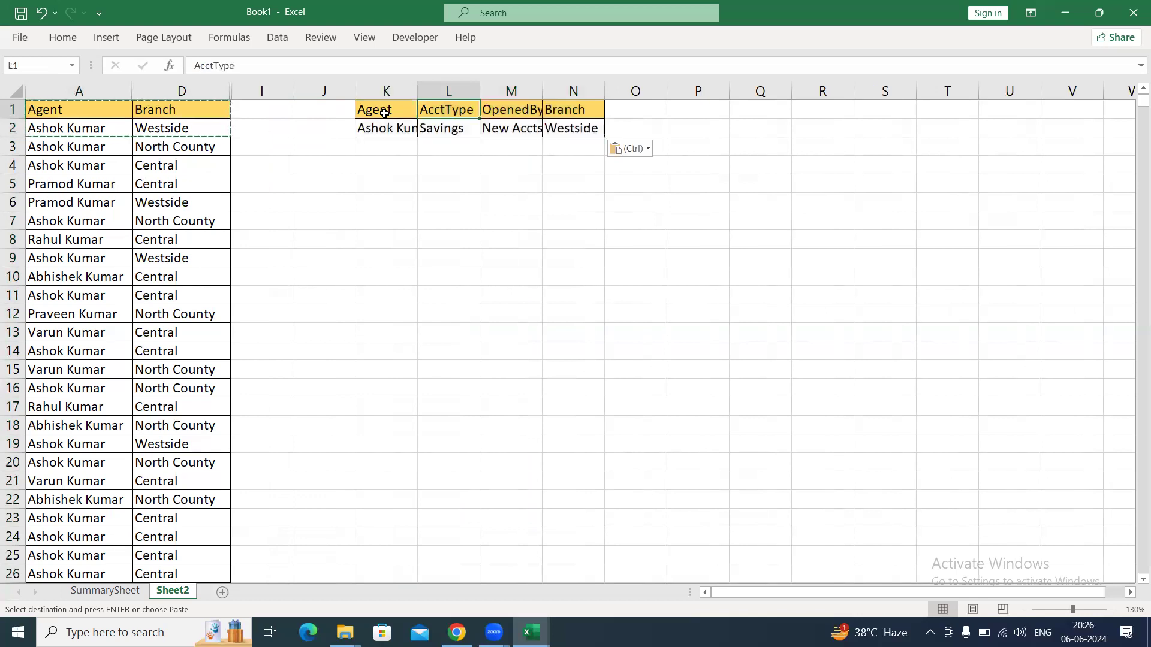
pyautogui.press('Left')
pyautogui.press('Left')
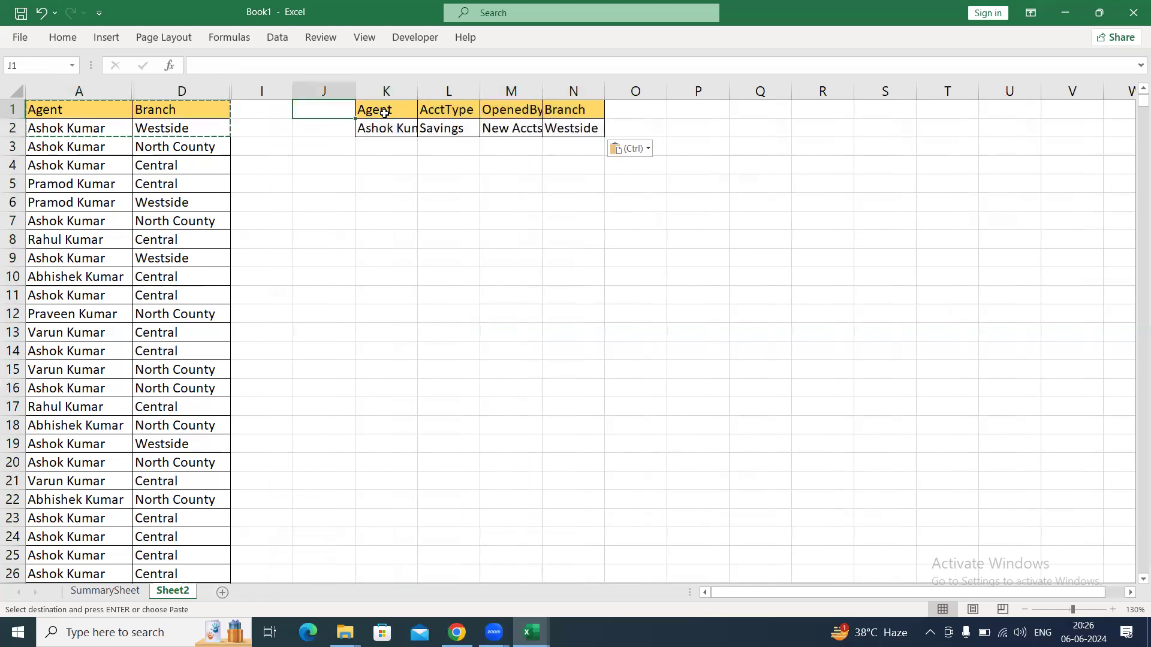
# Clear the pasted contents of cells K1:N2.
pyautogui.click(384, 113)
pyautogui.hotkey('shift', 'Down')
pyautogui.hotkey('shift', 'Right')
pyautogui.hotkey('shift', 'Right')
pyautogui.hotkey('shift', 'Right')
pyautogui.press('Delete')
pyautogui.press('Left')
pyautogui.press('Left')
pyautogui.press('Left')
pyautogui.press('Left')
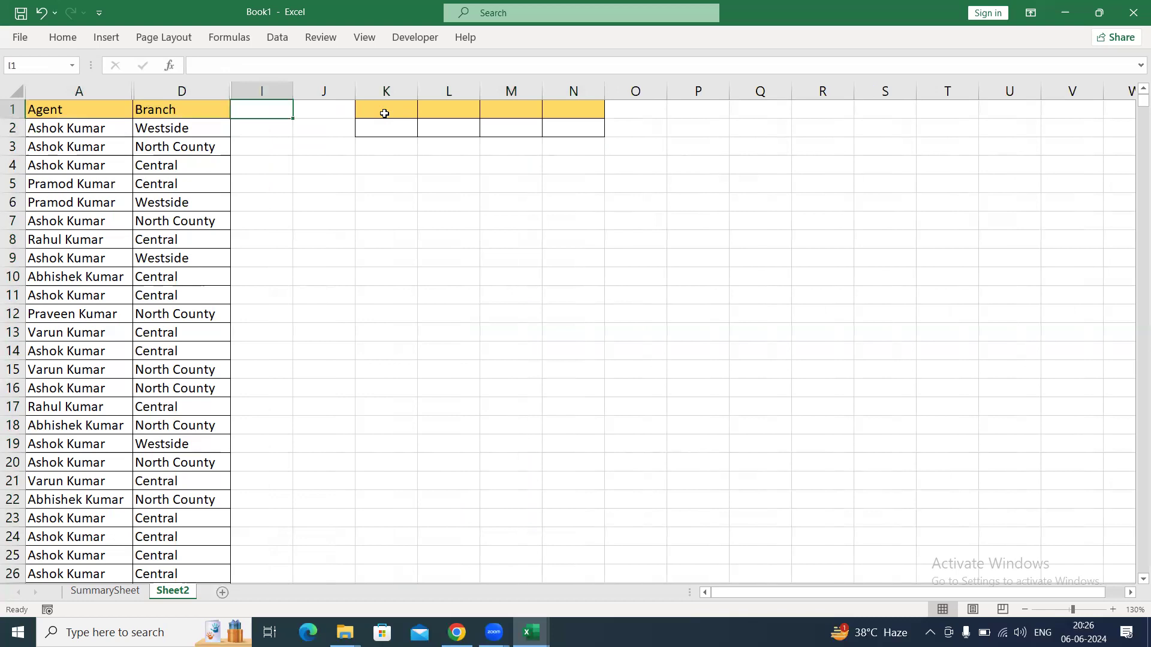
# Repeat the copy of A1:D2 to K1 and clear the pasted cells again.
pyautogui.hotkey('shift', 'Down')
pyautogui.hotkey('shift', 'Right')
pyautogui.hotkey('ctrl', 'c')
pyautogui.press('Right')
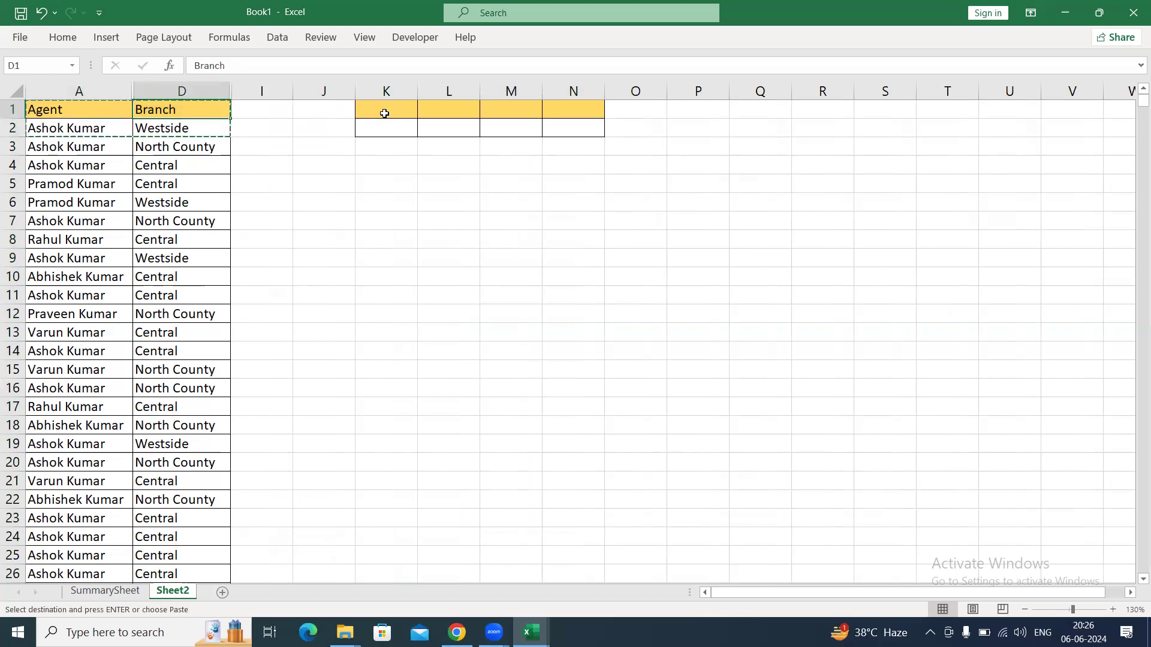
pyautogui.press('Right')
pyautogui.press('Right')
pyautogui.press('Right')
pyautogui.hotkey('ctrl', 'v')
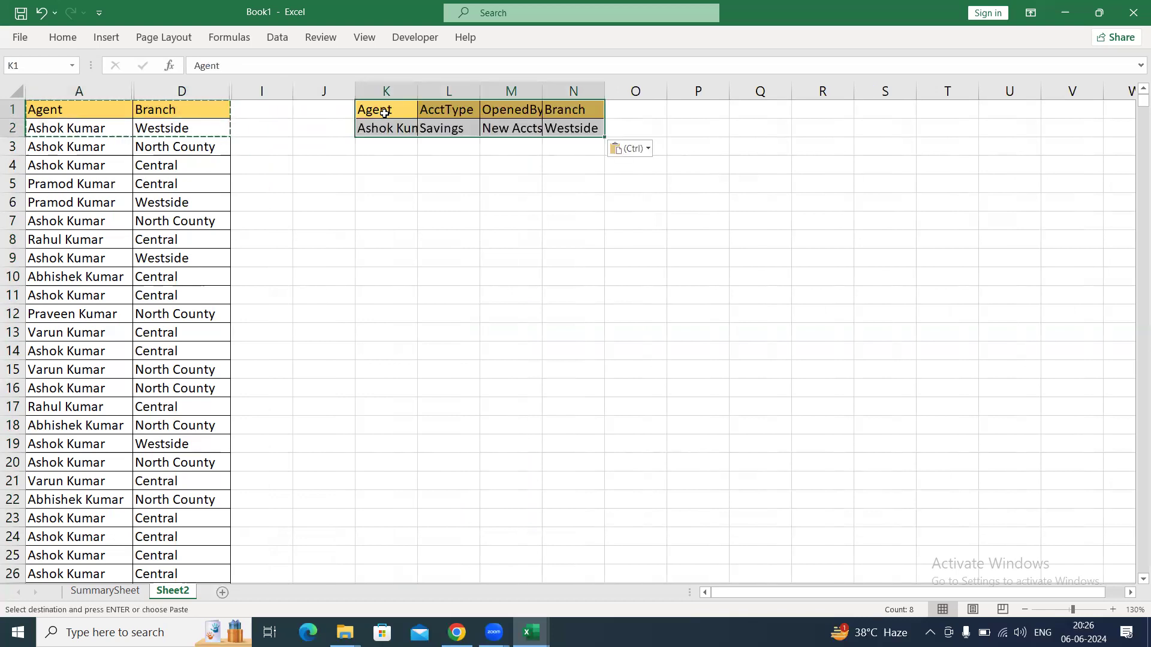
pyautogui.press('Delete')
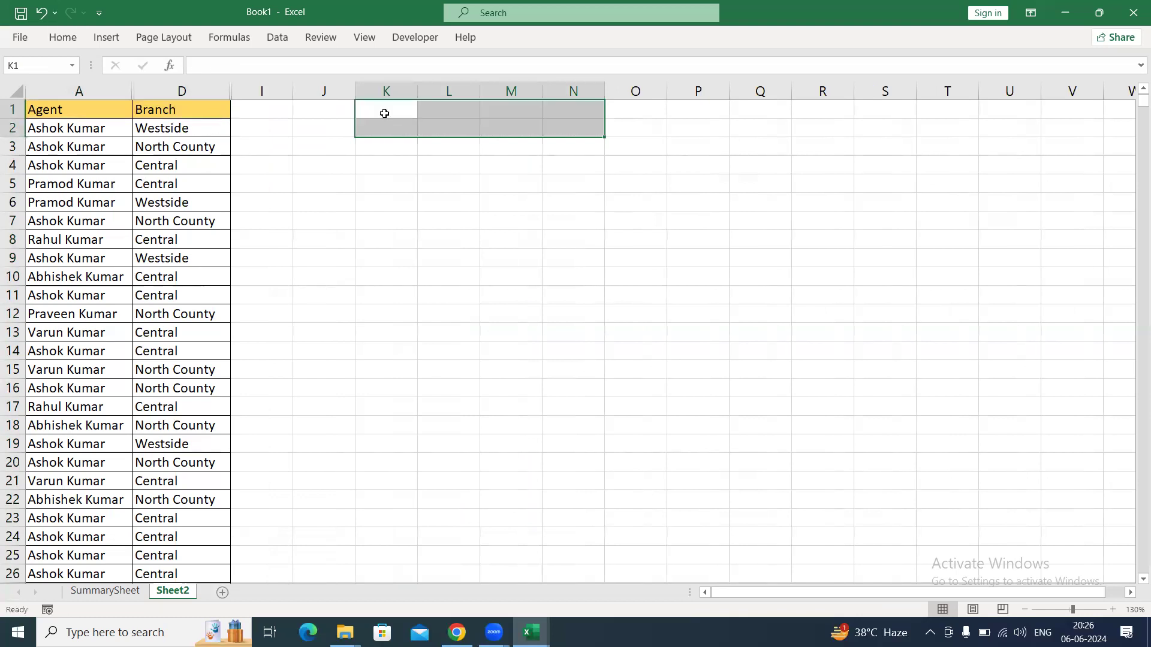
# Copy only the visible Agent and Branch cells of A1:D2 and paste them at K1.
pyautogui.press('Left')
pyautogui.press('Left')
pyautogui.press('Left')
pyautogui.press('Left')
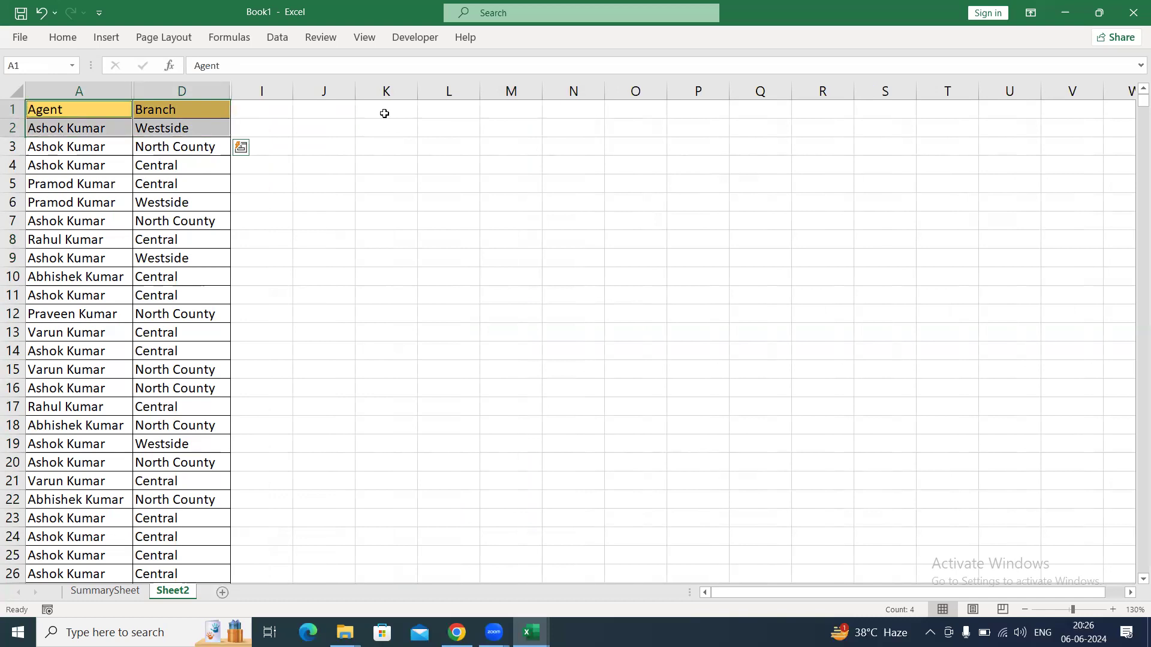
pyautogui.hotkey('ctrl', 'c')
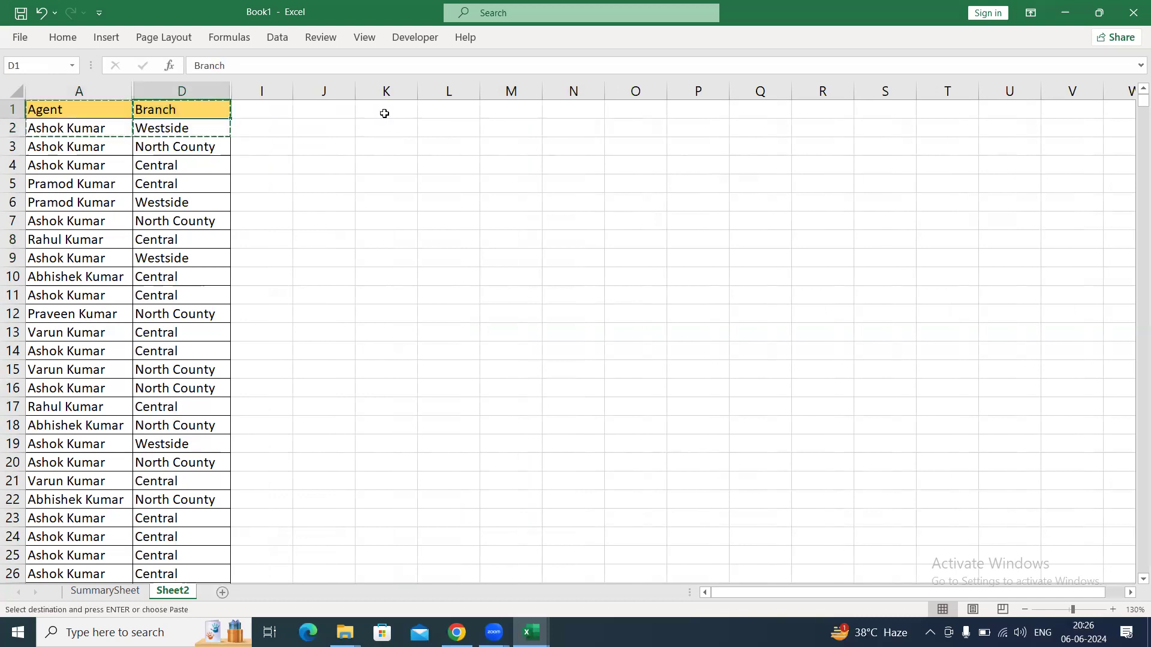
pyautogui.press('Right')
pyautogui.press('Right')
pyautogui.press('Right')
pyautogui.press('Right')
pyautogui.hotkey('ctrl', 'v')
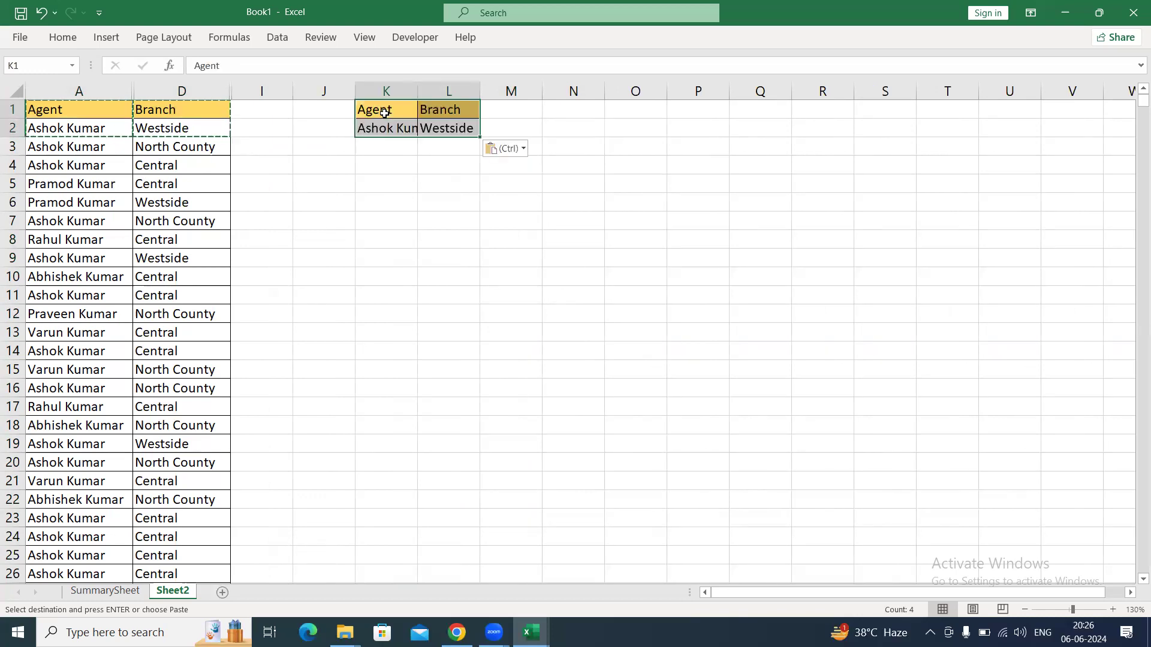
# Autofit columns K and L to their contents and widen column L to about 10.22.
pyautogui.hotkey('alt', 'h')
pyautogui.press('o')
pyautogui.press('i')
pyautogui.press('Right')
pyautogui.press('Right')
pyautogui.press('Down')
pyautogui.moveTo(497, 91); pyautogui.dragTo(516, 93)
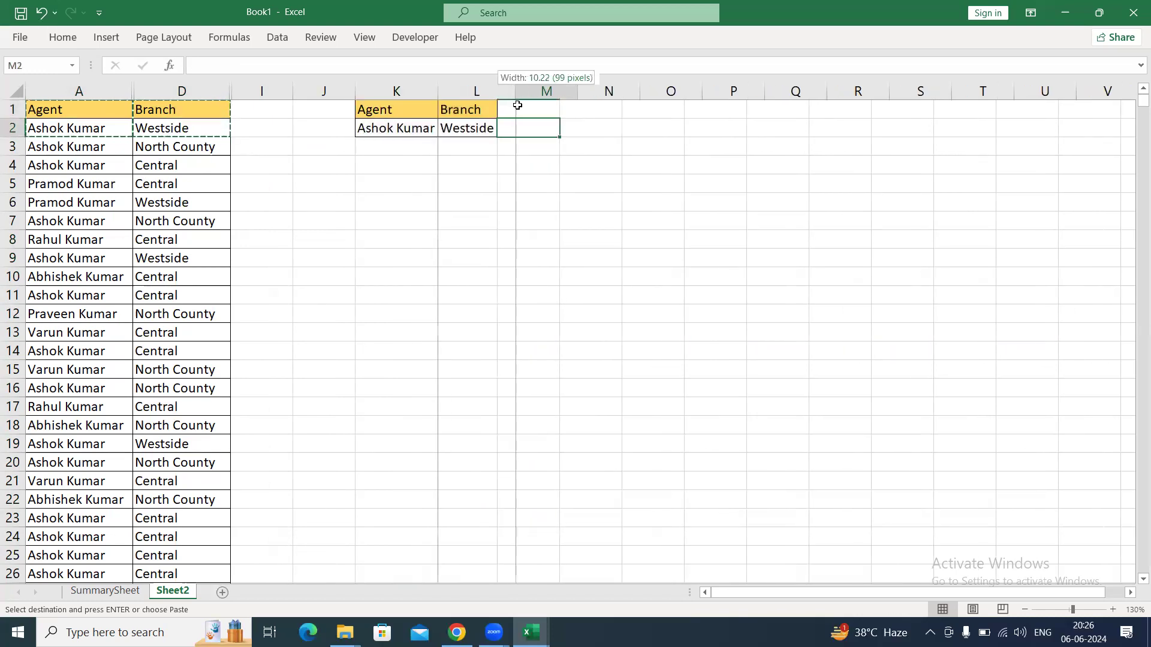
pyautogui.moveTo(519, 146); pyautogui.dragTo(520, 157)
# Add the header Count in cell M1, next to Branch.
pyautogui.click(487, 128)
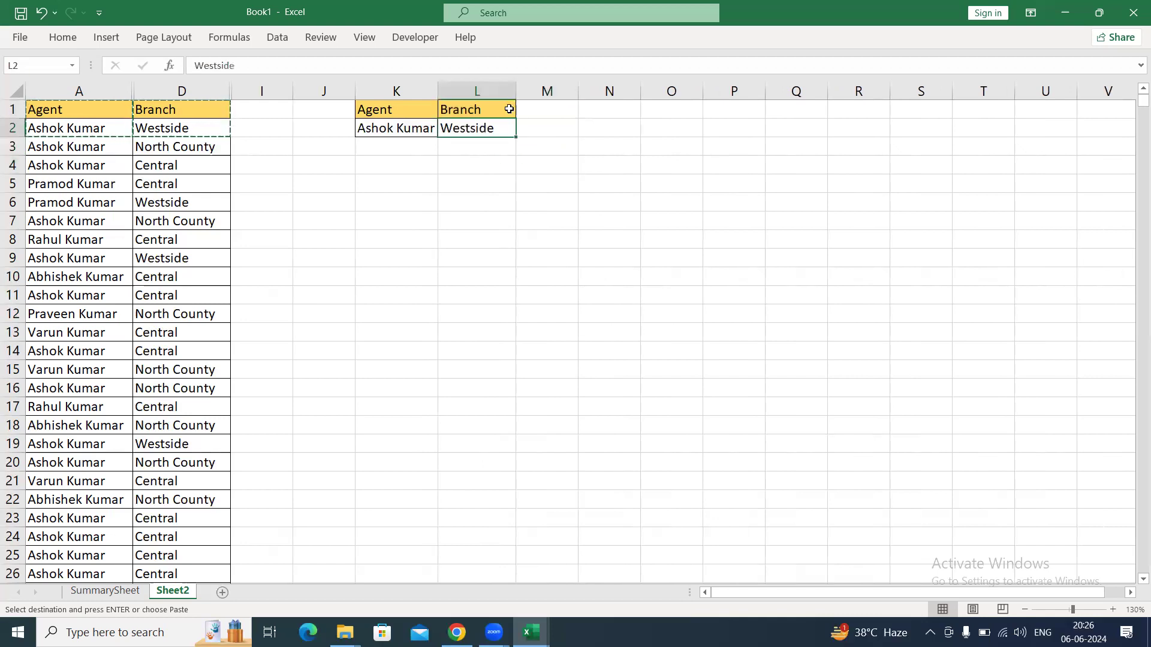
pyautogui.click(509, 109)
pyautogui.click(550, 112)
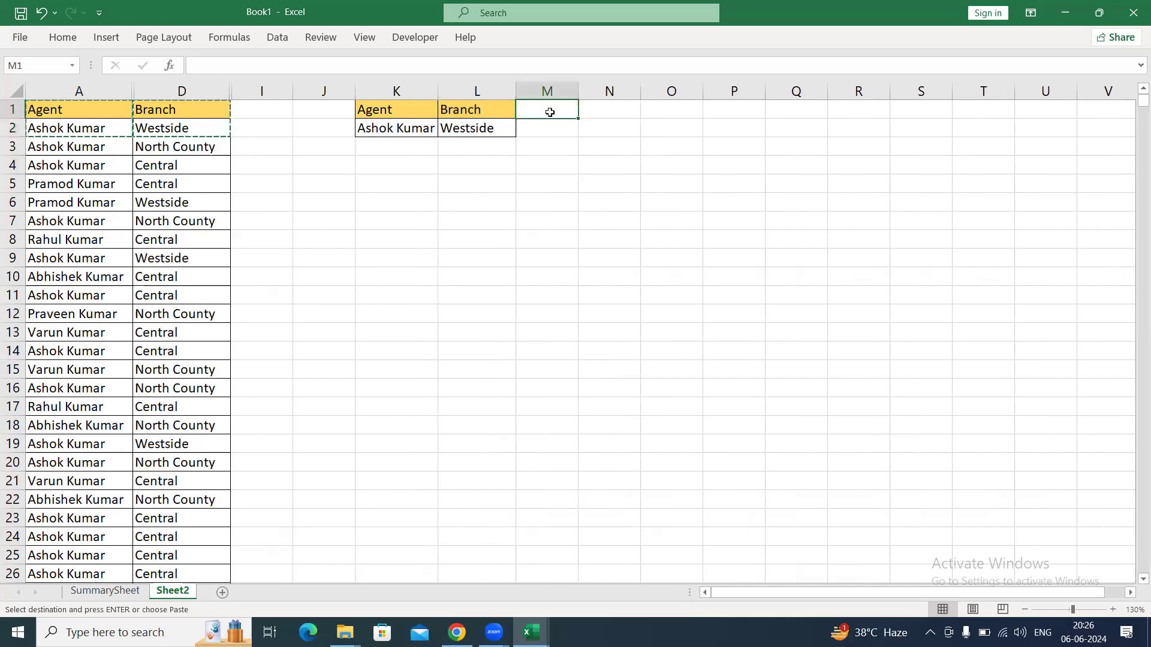
pyautogui.write('Count')
pyautogui.press('Return')
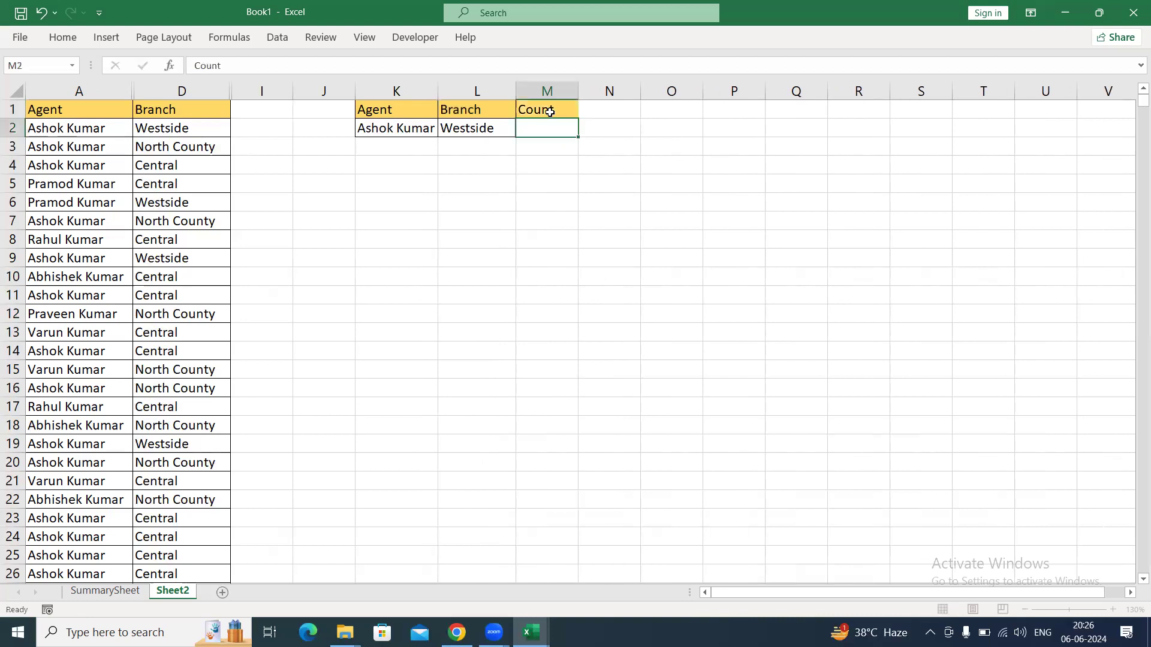
pyautogui.click(549, 112)
pyautogui.hotkey('shift', 'Down')
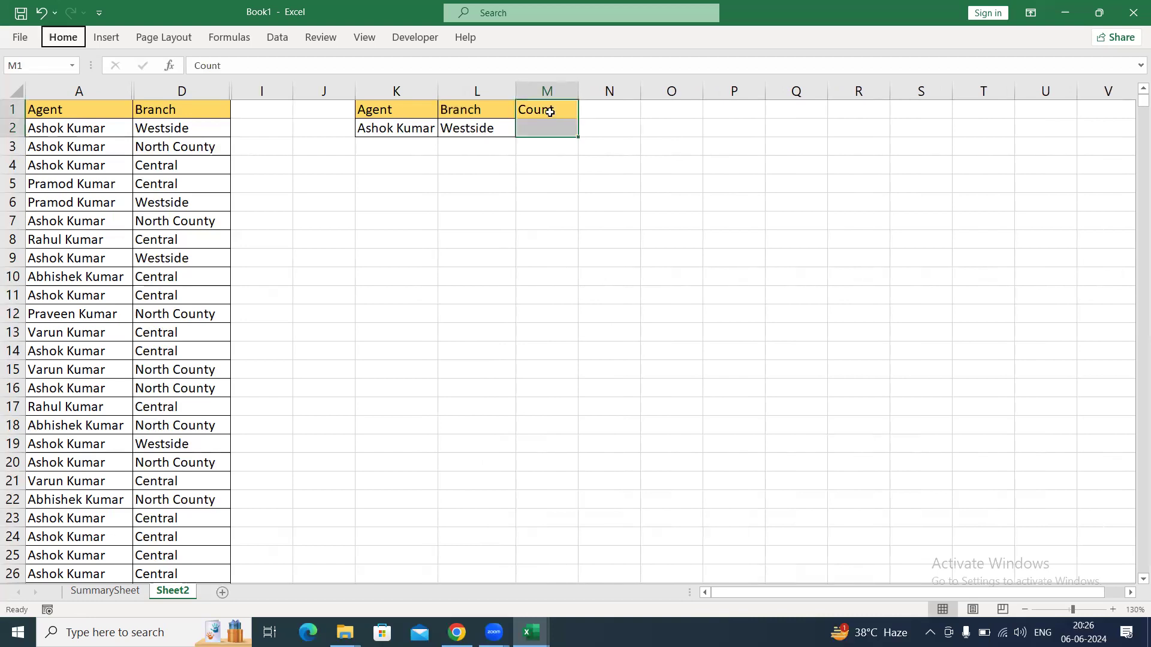
pyautogui.write('a')
pyautogui.press('Return')
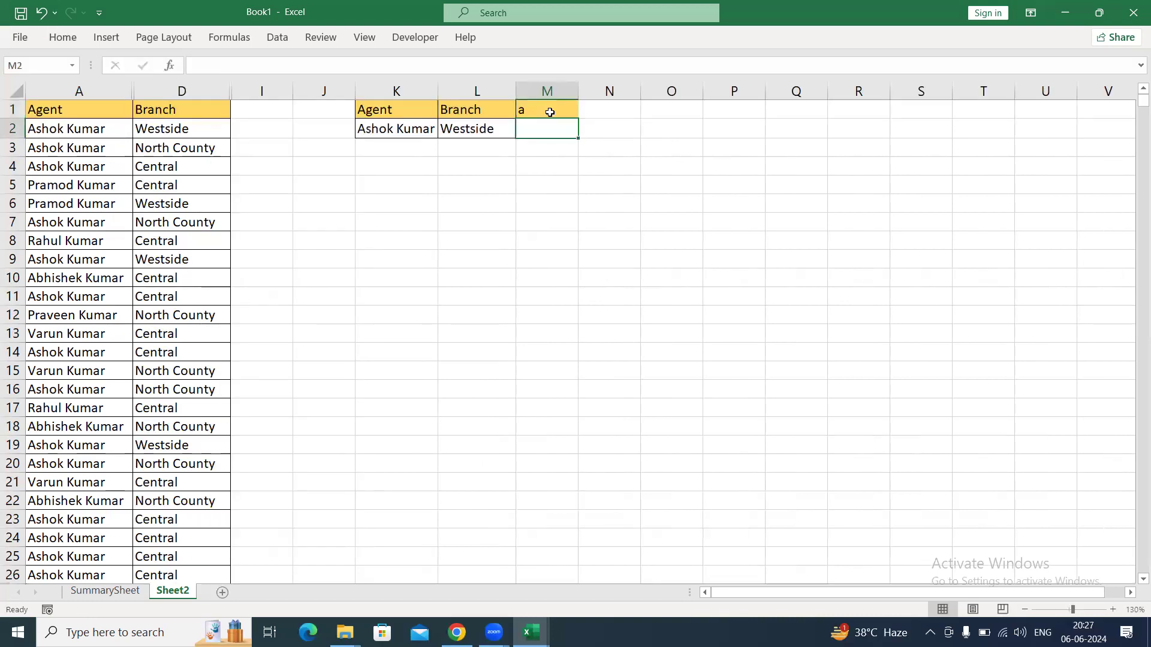
pyautogui.press('Return')
pyautogui.hotkey('ctrl', 'z')
# Widen column M and apply all borders to cells M1:M2.
pyautogui.click(550, 112)
pyautogui.moveTo(577, 97); pyautogui.dragTo(612, 93)
pyautogui.moveTo(602, 167); pyautogui.dragTo(594, 180)
pyautogui.moveTo(572, 111); pyautogui.dragTo(571, 129)
pyautogui.hotkey('alt', 'h')
pyautogui.press('b')
pyautogui.press('a')
# Select only the visible Agent and Branch cells within the range A1:D2.
pyautogui.press('Down')
pyautogui.press('Down')
pyautogui.press('Left')
pyautogui.press('Left')
pyautogui.press('Left')
pyautogui.press('Left')
pyautogui.press('Left')
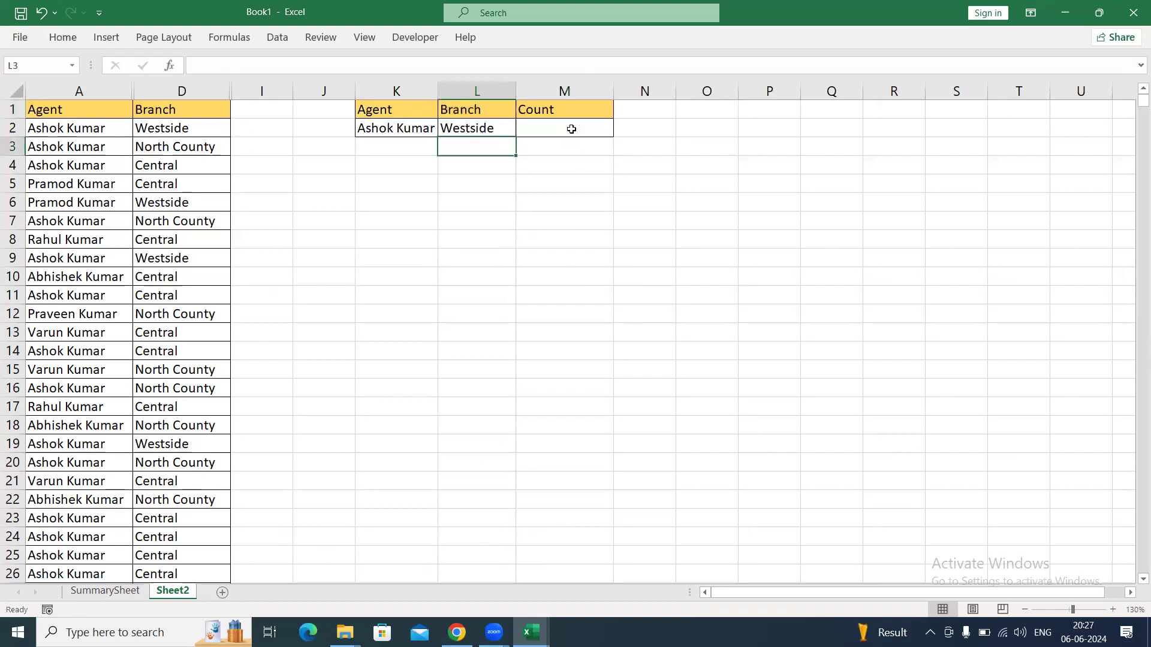
pyautogui.press('Up')
pyautogui.press('Up')
pyautogui.hotkey('shift', 'Down')
pyautogui.hotkey('shift', 'Right')
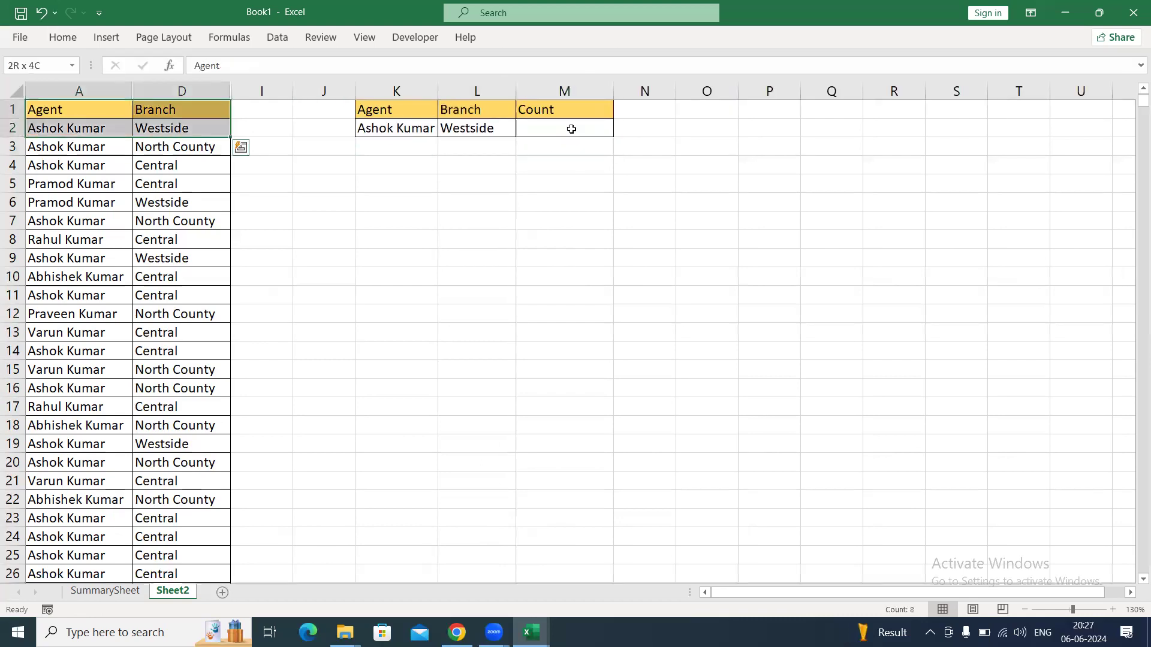
pyautogui.press('F5')
pyautogui.click(694, 281)
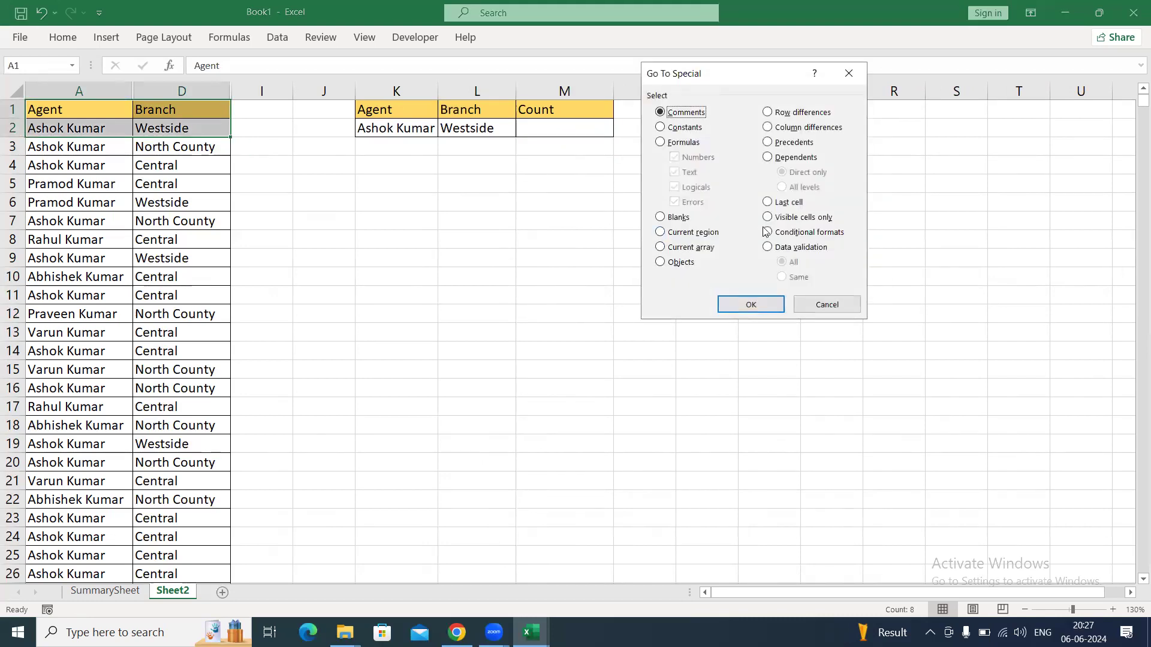
pyautogui.click(779, 219)
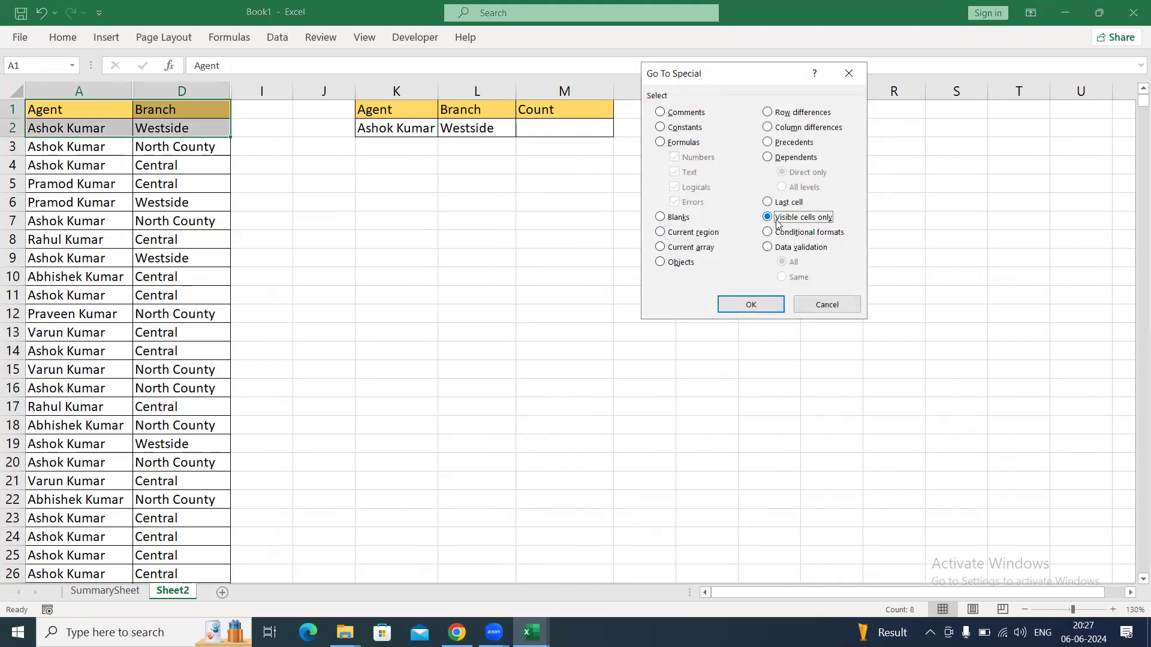
pyautogui.click(750, 303)
# Copy the selected visible cells to L6 and undo the paste.
pyautogui.hotkey('ctrl', 'c')
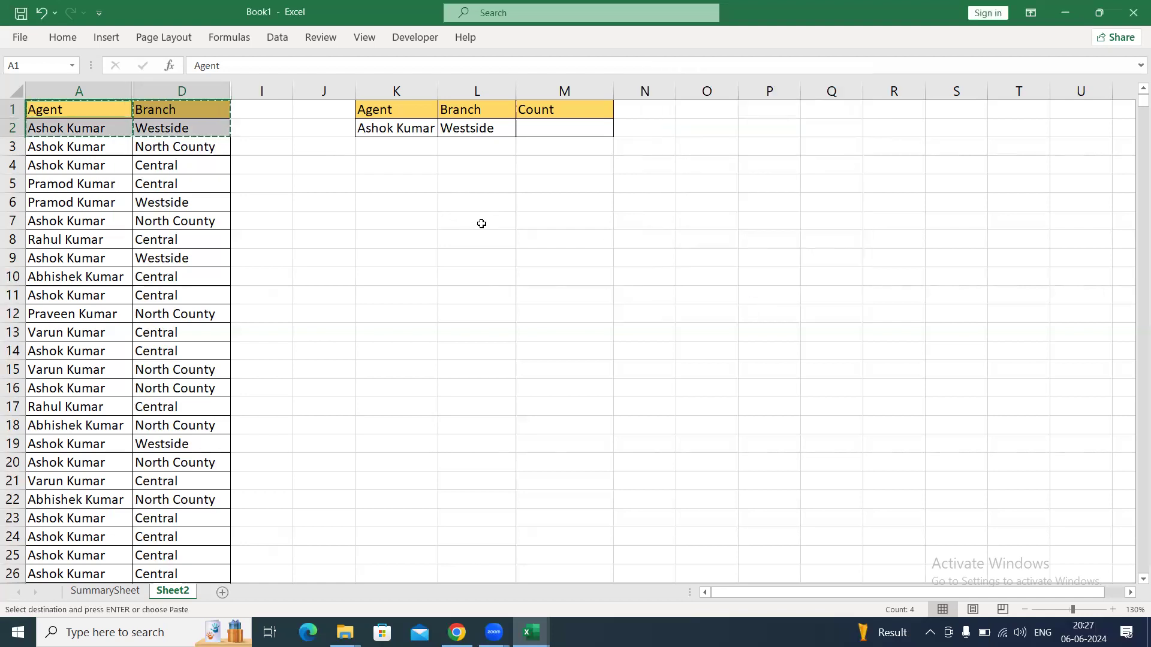
pyautogui.click(480, 201)
pyautogui.hotkey('ctrl', 'v')
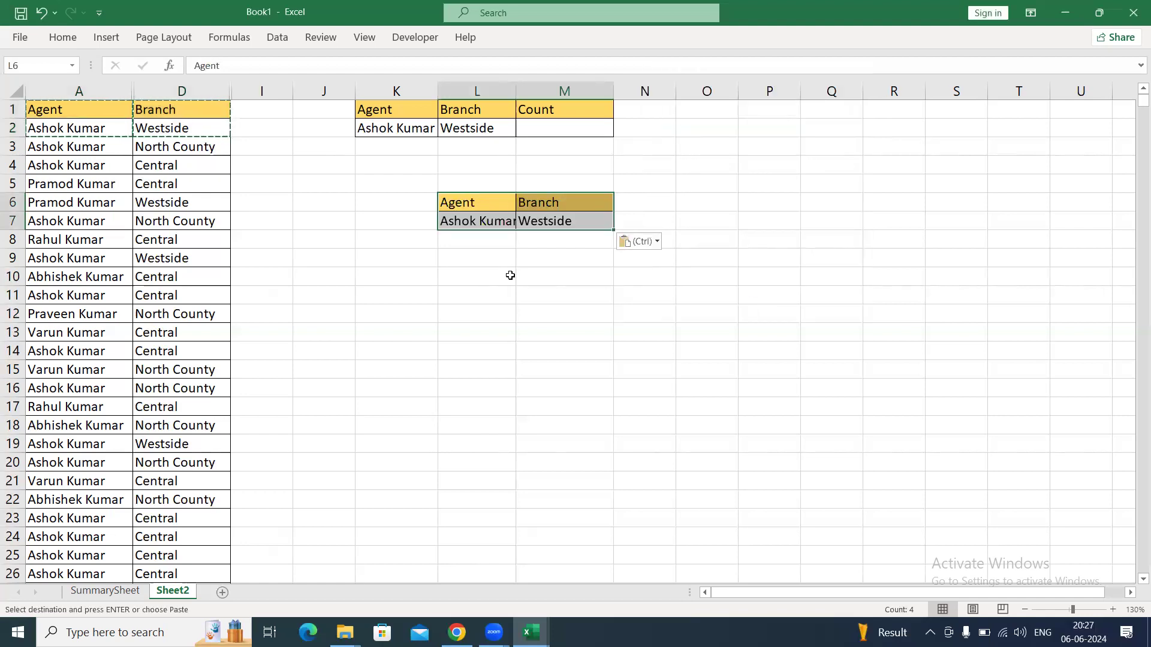
pyautogui.hotkey('ctrl', 'z')
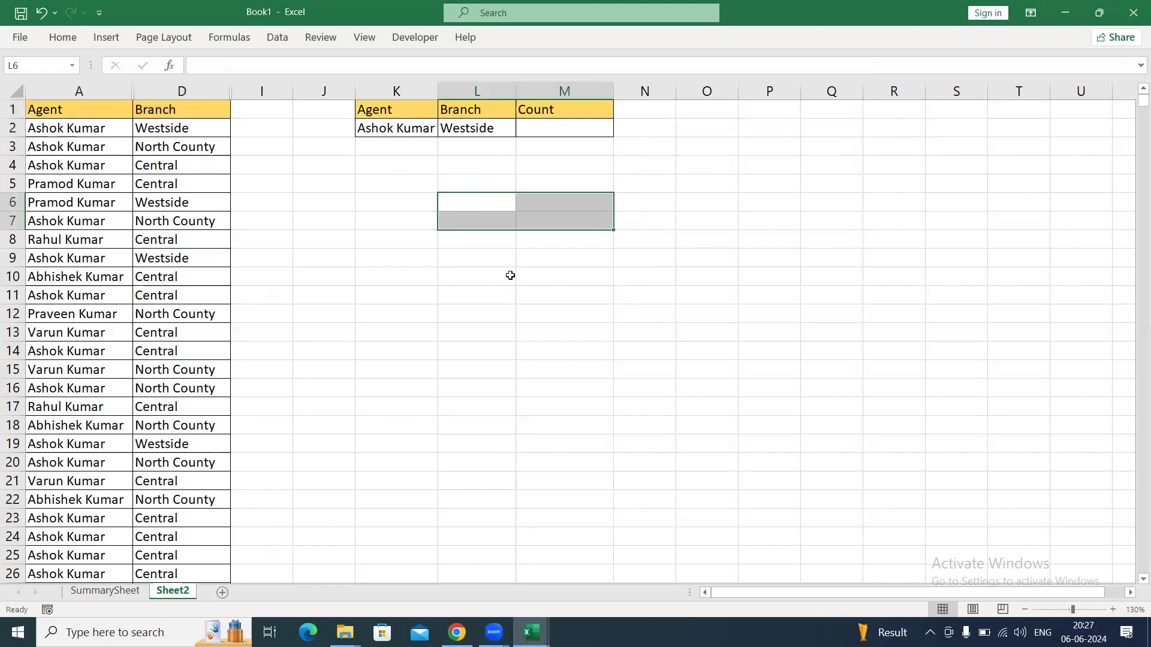
pyautogui.press('Down')
pyautogui.press('Down')
pyautogui.press('Up')
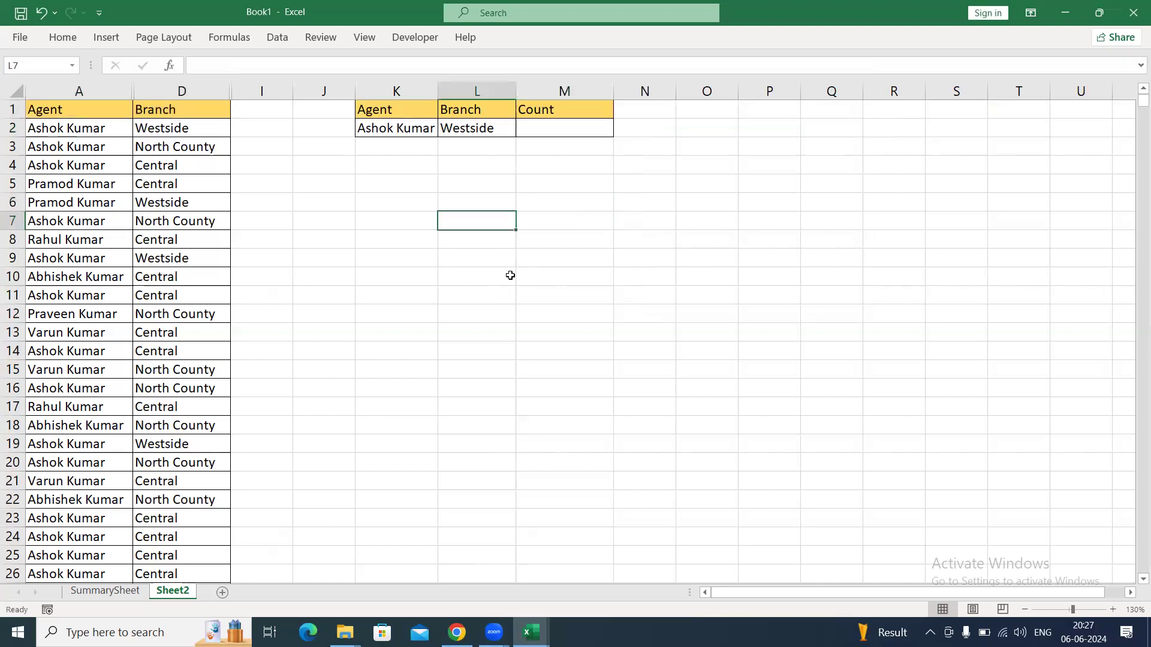
pyautogui.hotkey('ctrl', 'a')
# Begin a COUNTIFS formula in cell M2 under the Count header.
pyautogui.press('Down')
pyautogui.press('Down')
pyautogui.press('Down')
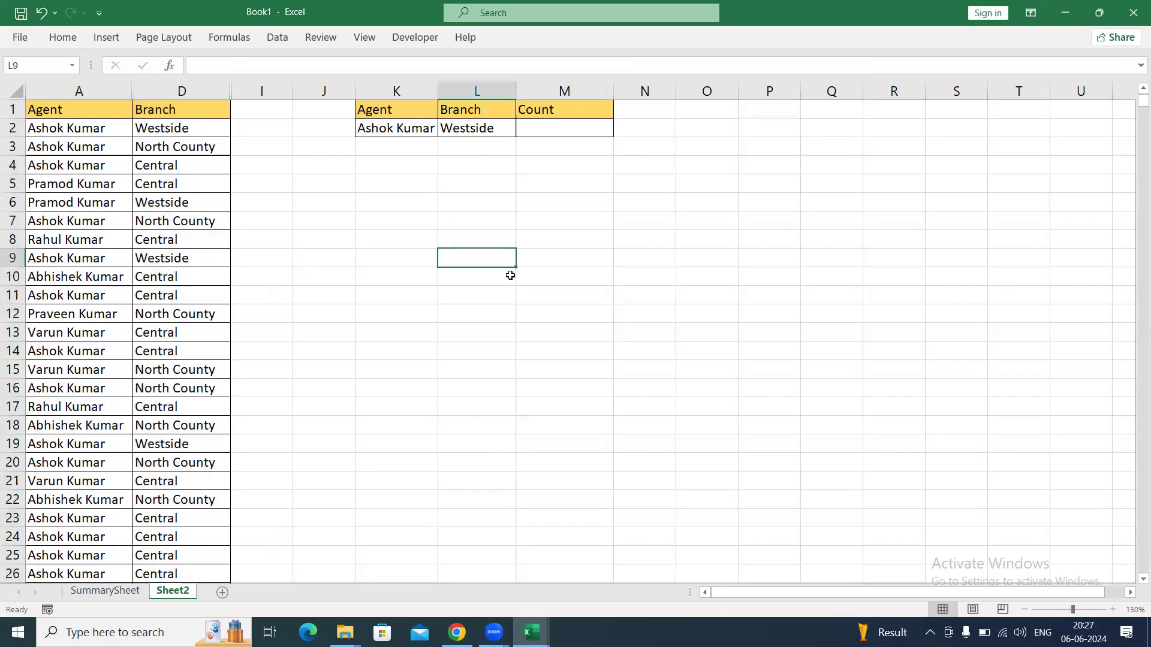
pyautogui.hotkey('ctrl', 'Up')
pyautogui.hotkey('ctrl', 'Up')
pyautogui.press('Right')
pyautogui.press('Down')
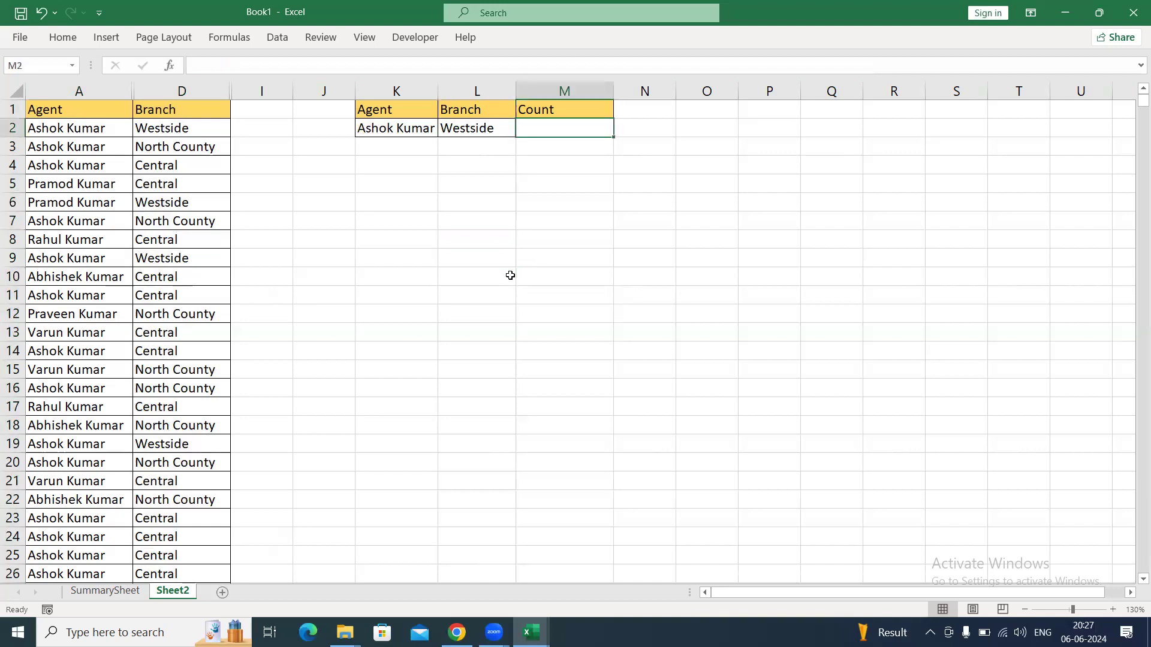
pyautogui.write('=countif')
pyautogui.press('Down')
pyautogui.press('Tab')
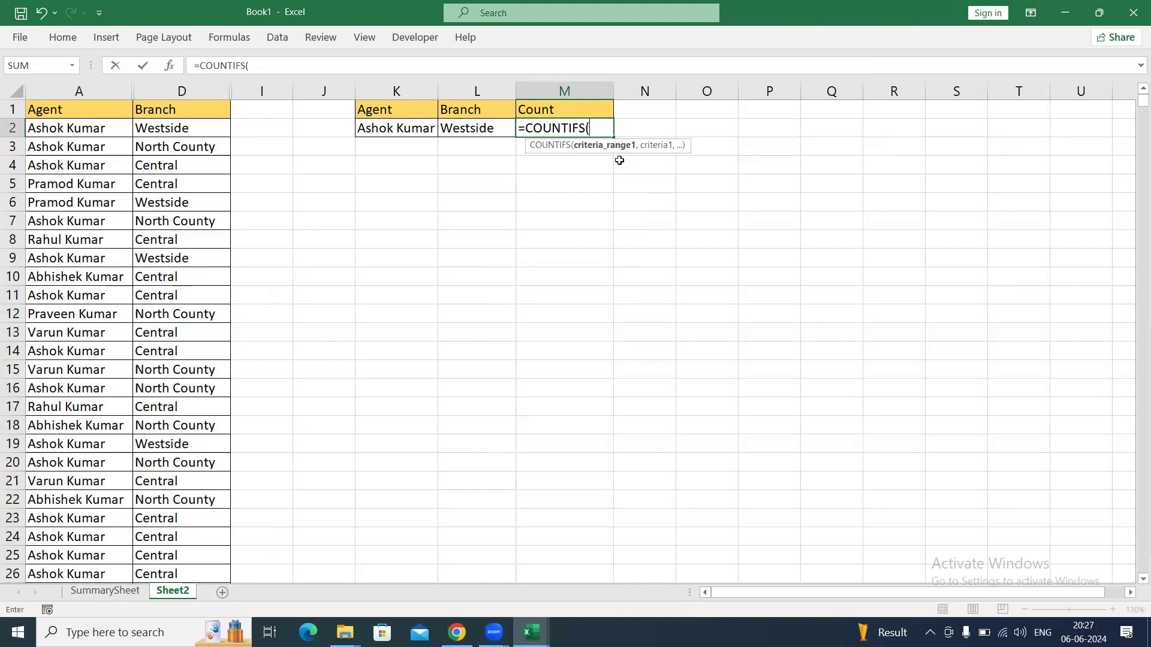
pyautogui.click(96, 93)
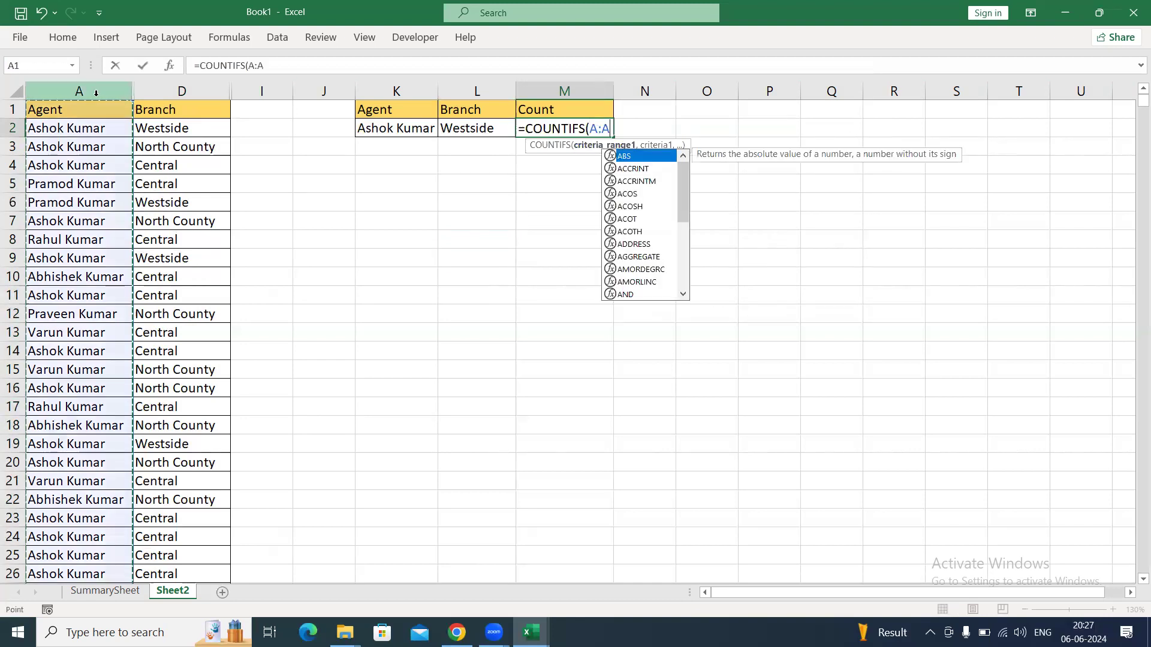
pyautogui.write(',')
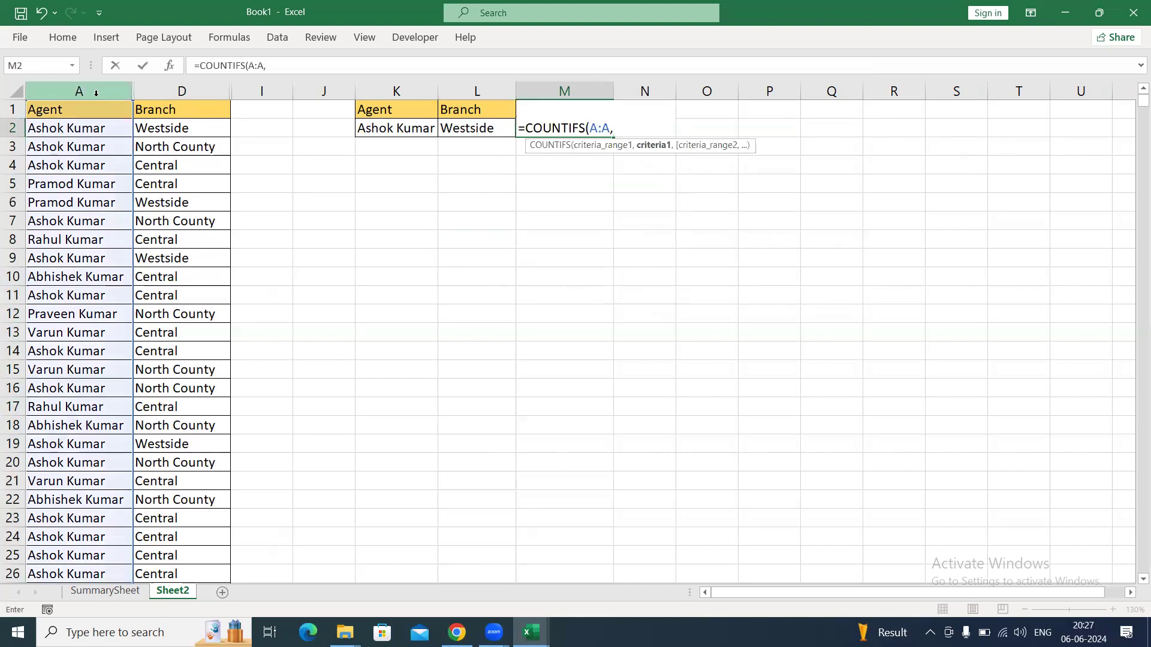
pyautogui.press('BackSpace')
pyautogui.press('BackSpace')
pyautogui.press('BackSpace')
pyautogui.press('BackSpace')
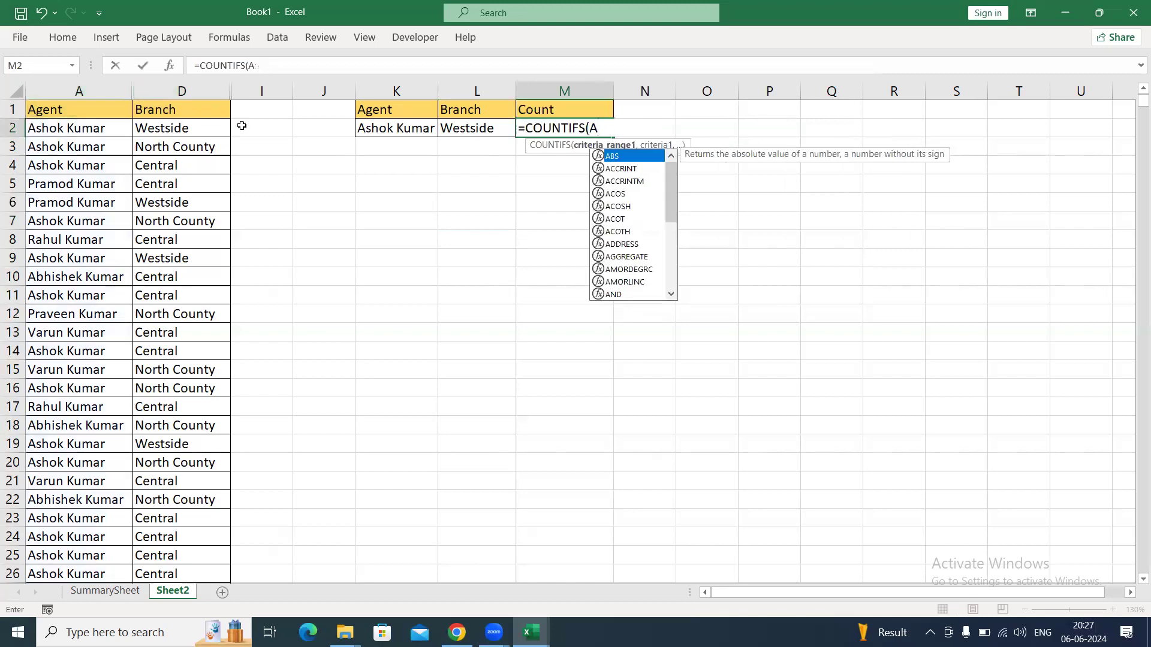
pyautogui.press('BackSpace')
# Set the first criteria range to the absolute reference $A$2:$A$1449 and use K2 as its criterion.
pyautogui.click(94, 128)
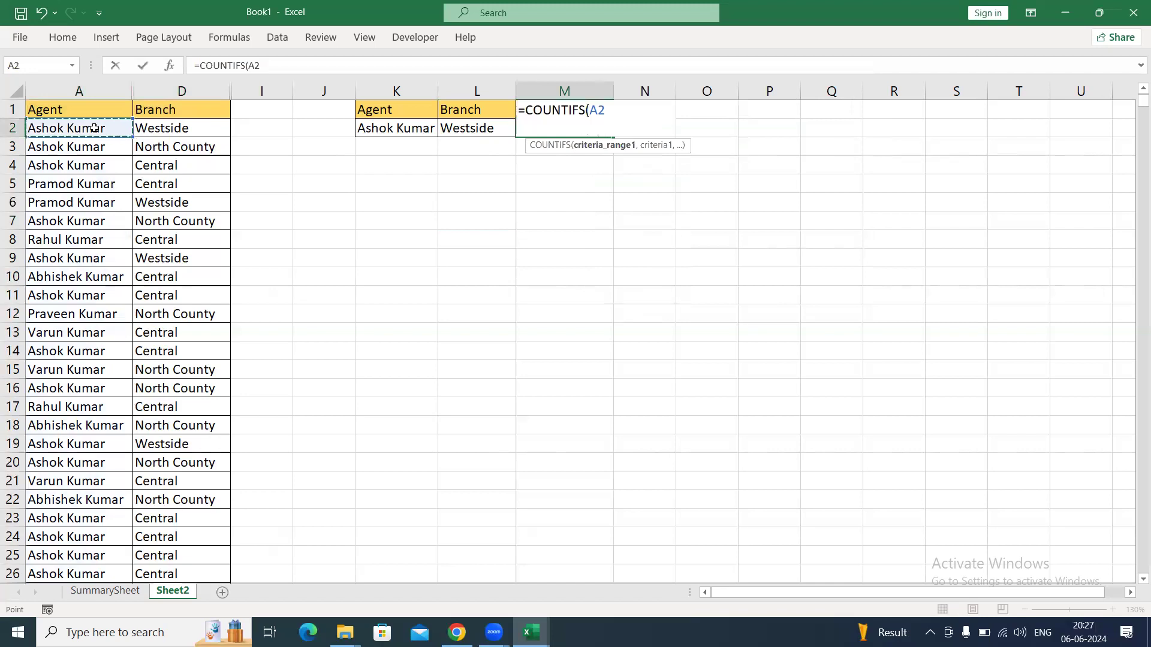
pyautogui.hotkey('ctrl', 'shift', 'Down')
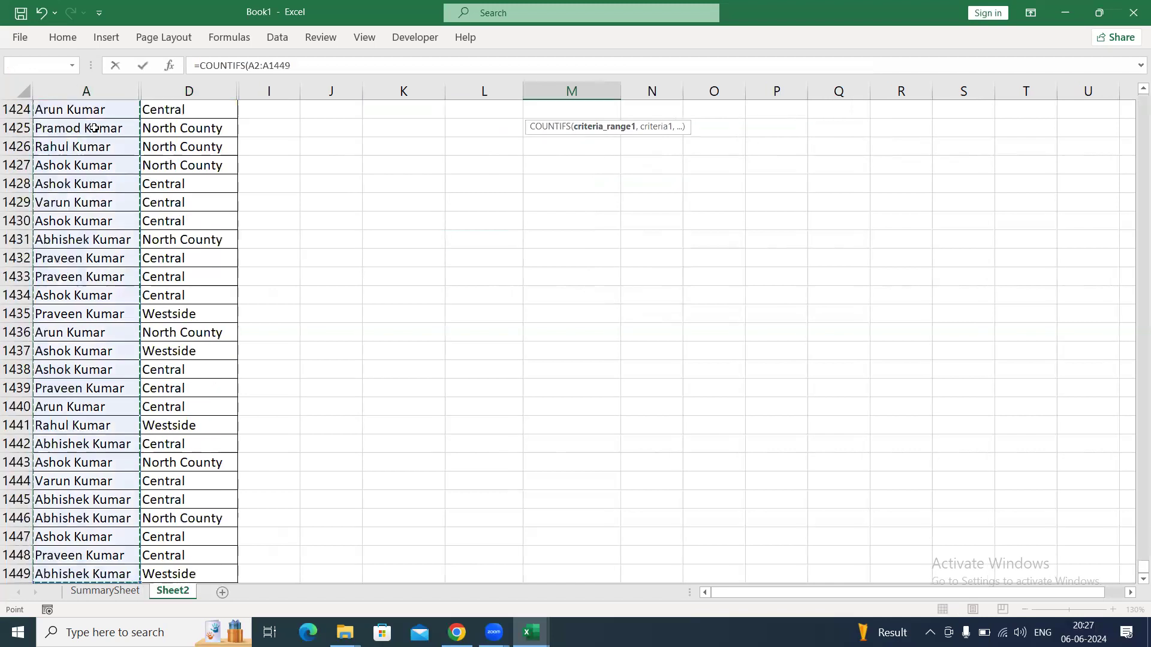
pyautogui.press('F4')
pyautogui.write(',')
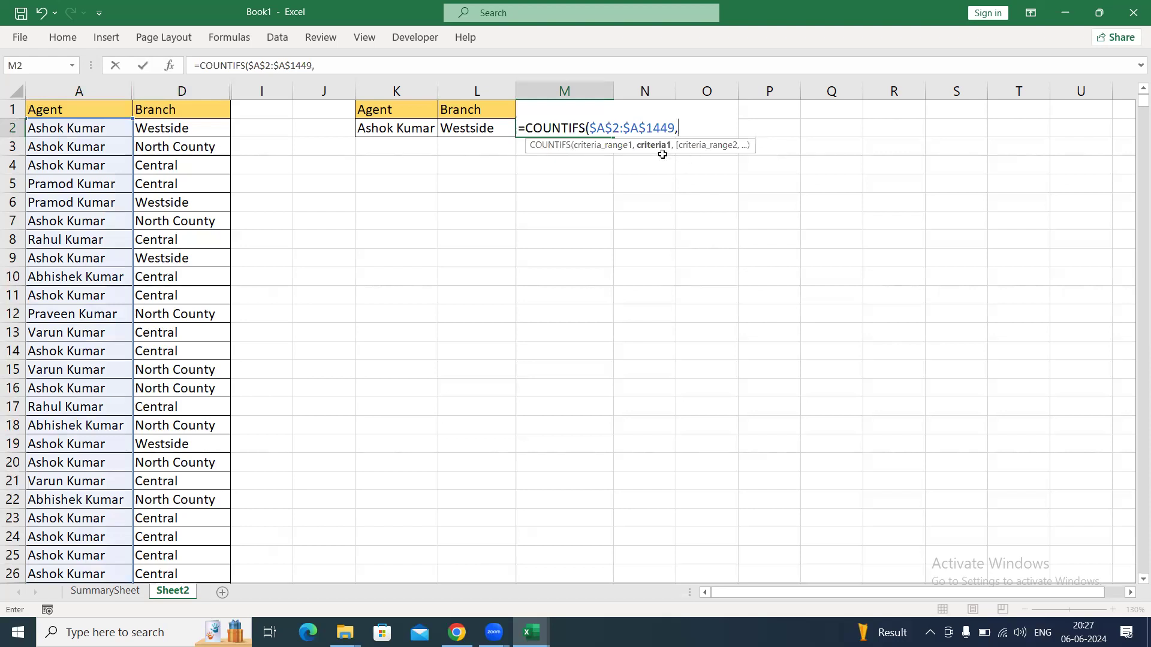
pyautogui.click(387, 130)
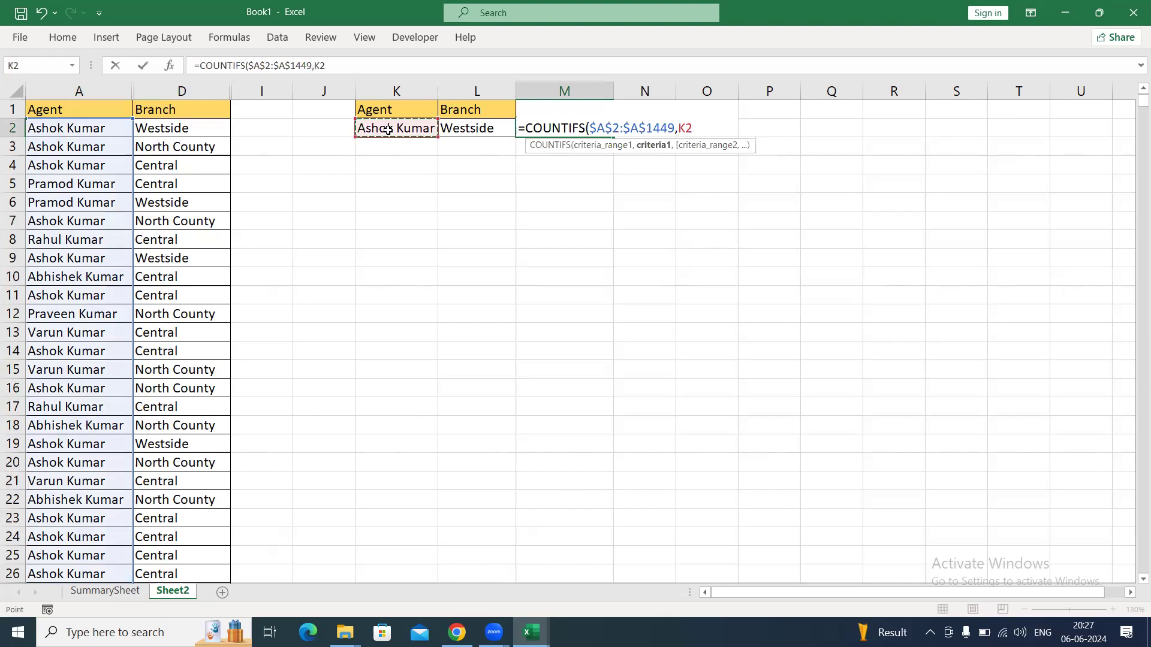
pyautogui.write(',K2,')
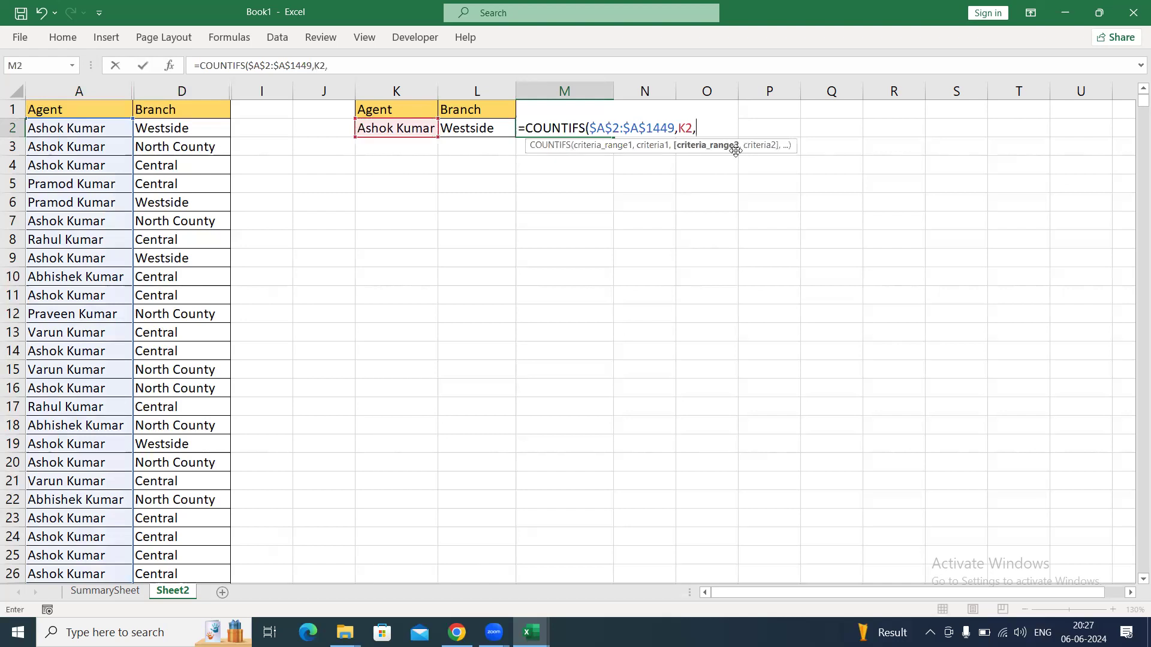
# Add $D$1:$D$1449 as the second criteria range with L2 as its criterion and complete the formula.
pyautogui.click(196, 110)
pyautogui.hotkey('ctrl', 'shift', 'Down')
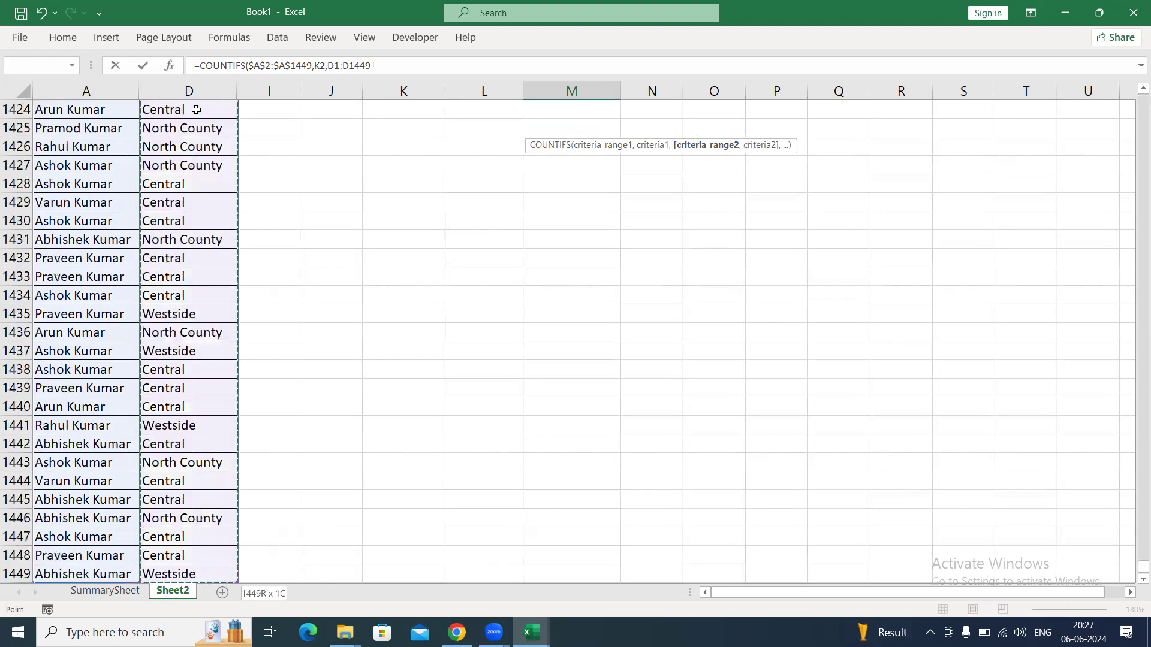
pyautogui.press('F4')
pyautogui.write(',')
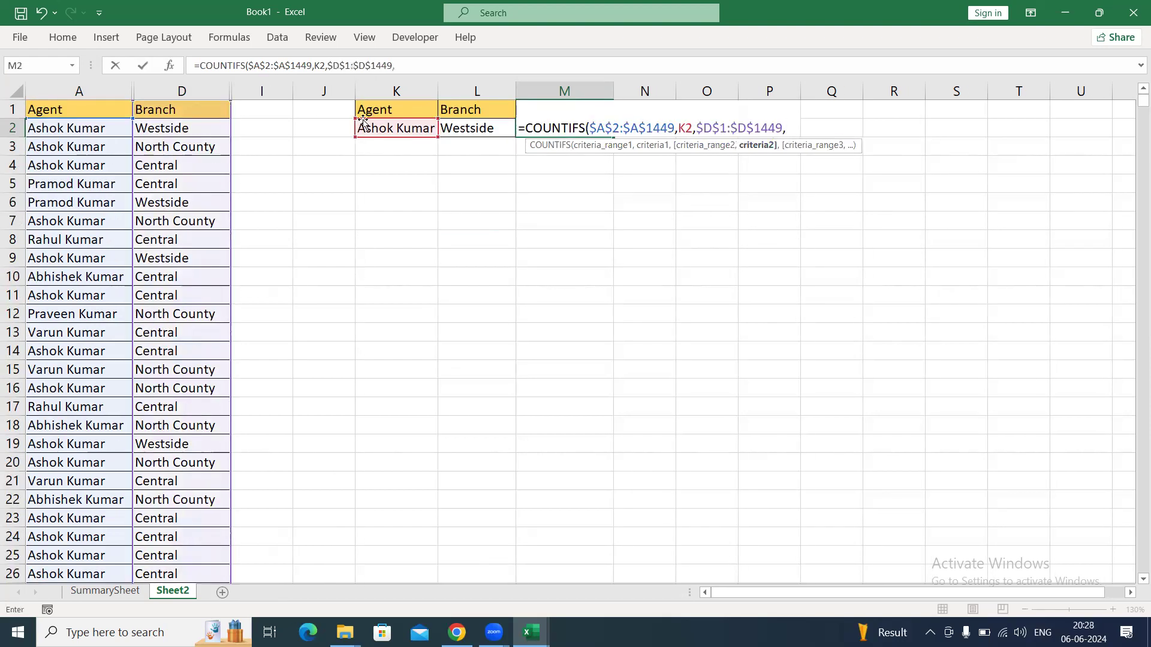
pyautogui.click(483, 129)
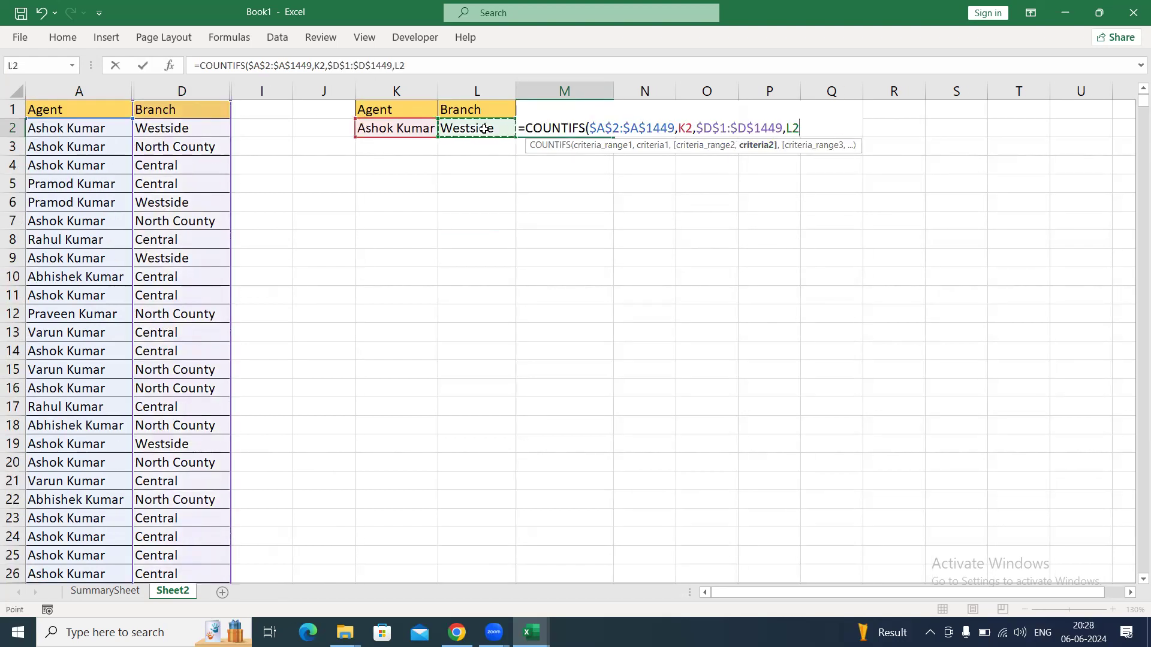
pyautogui.write(')')
pyautogui.press('Return')
pyautogui.press('Up')
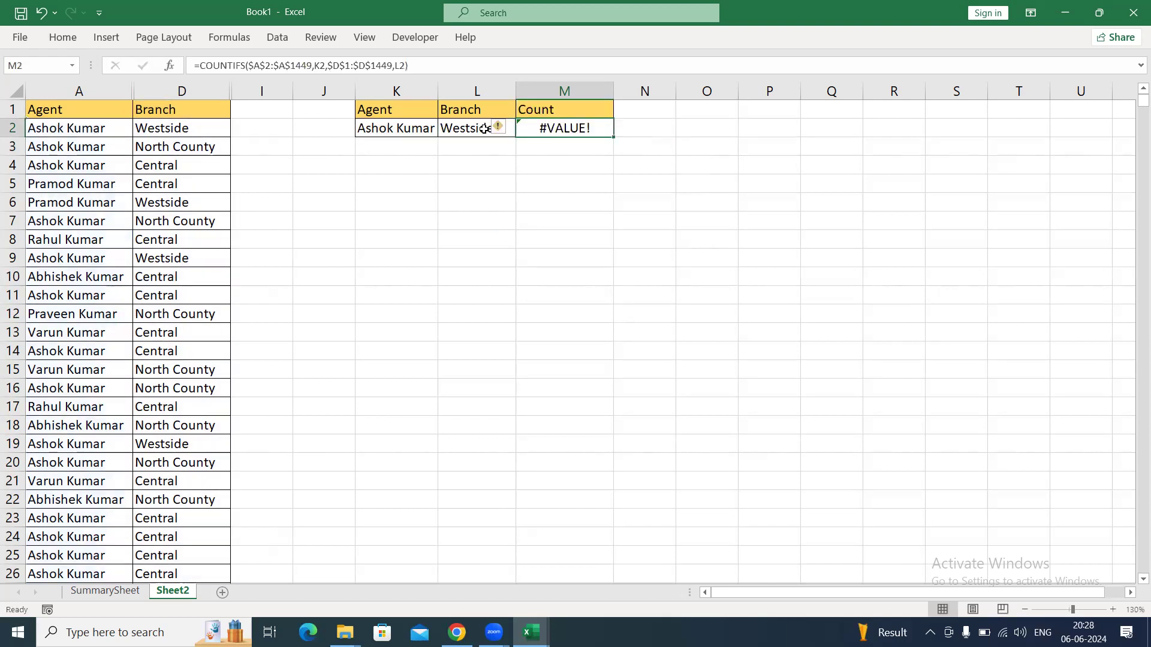
# Correct the COUNTIFS formula in M2 so the second criteria range is $D$2:$D$1449, matching the first range's size.
pyautogui.press('F2')
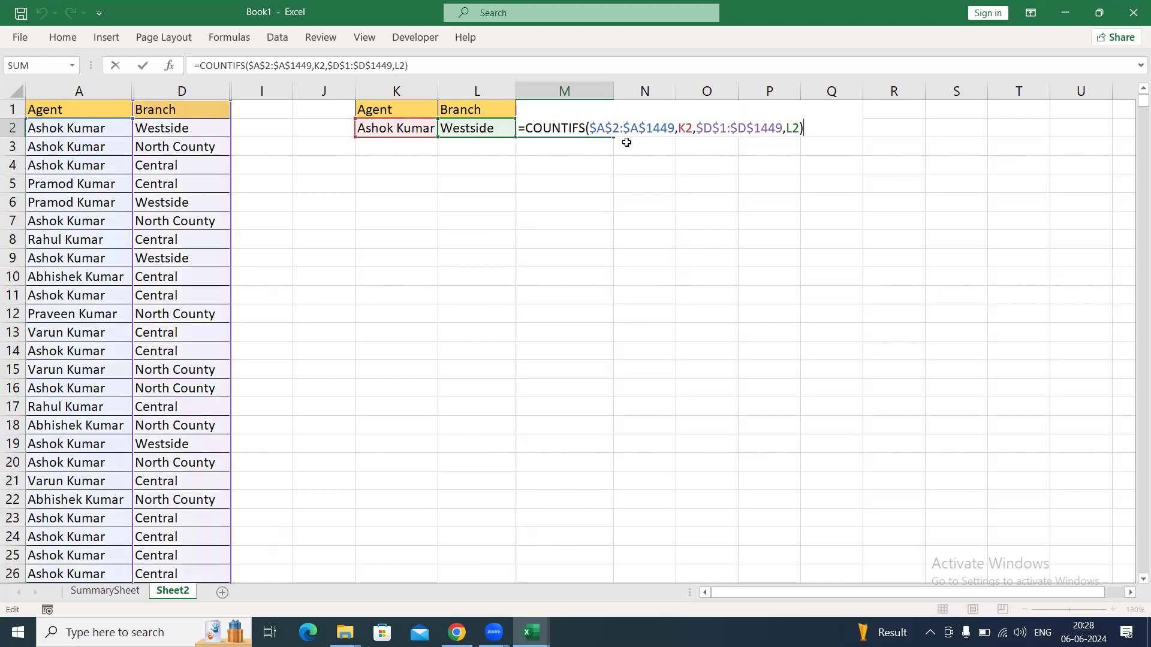
pyautogui.moveTo(589, 128); pyautogui.dragTo(613, 127)
pyautogui.moveTo(695, 130); pyautogui.dragTo(726, 130)
pyautogui.click(728, 130)
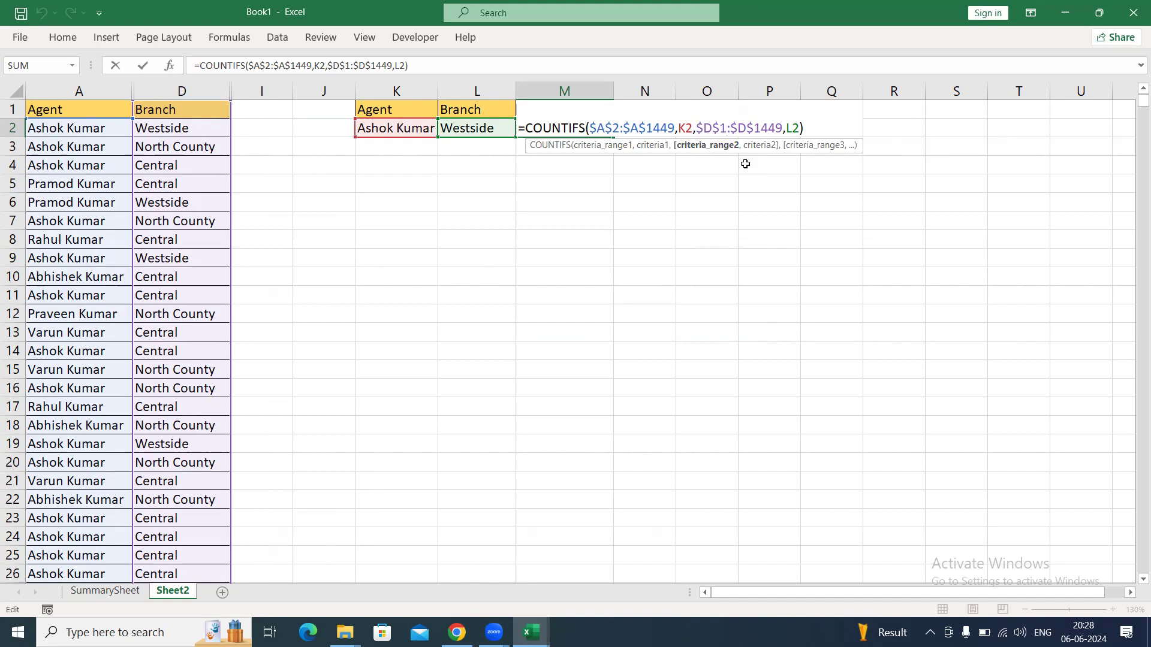
pyautogui.press('Delete')
pyautogui.write('2')
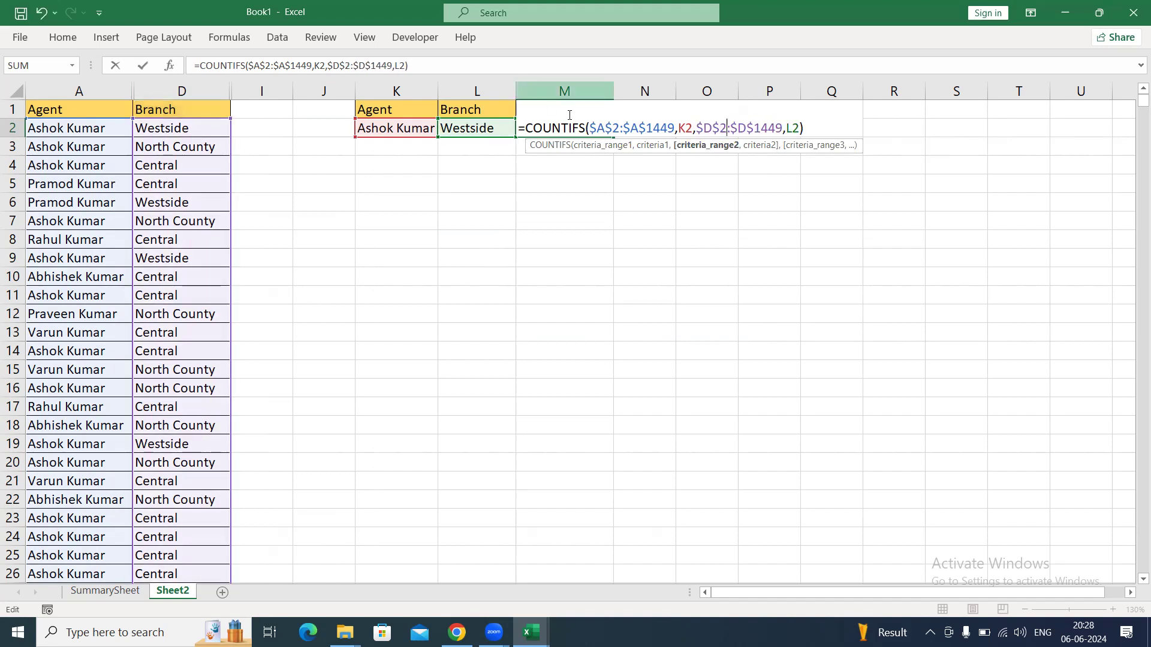
pyautogui.moveTo(593, 131); pyautogui.dragTo(692, 133)
pyautogui.moveTo(703, 128); pyautogui.dragTo(782, 136)
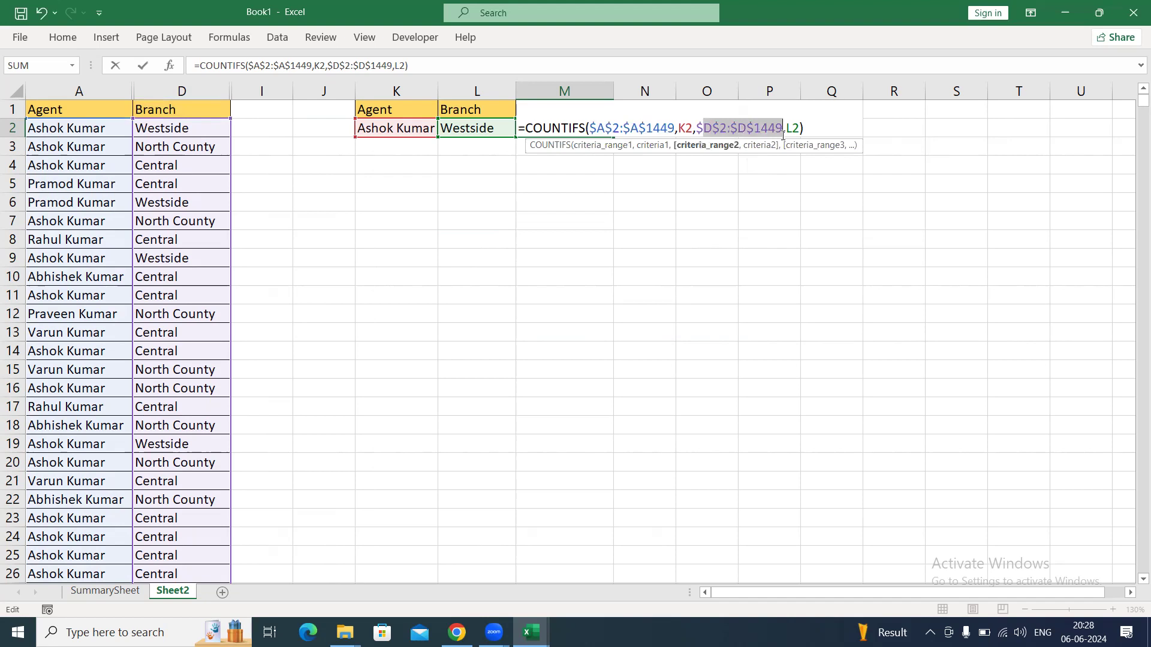
pyautogui.press('Return')
pyautogui.press('Up')
# Change the Branch criterion in L2 to Central and check the formula cell M2.
pyautogui.press('Left')
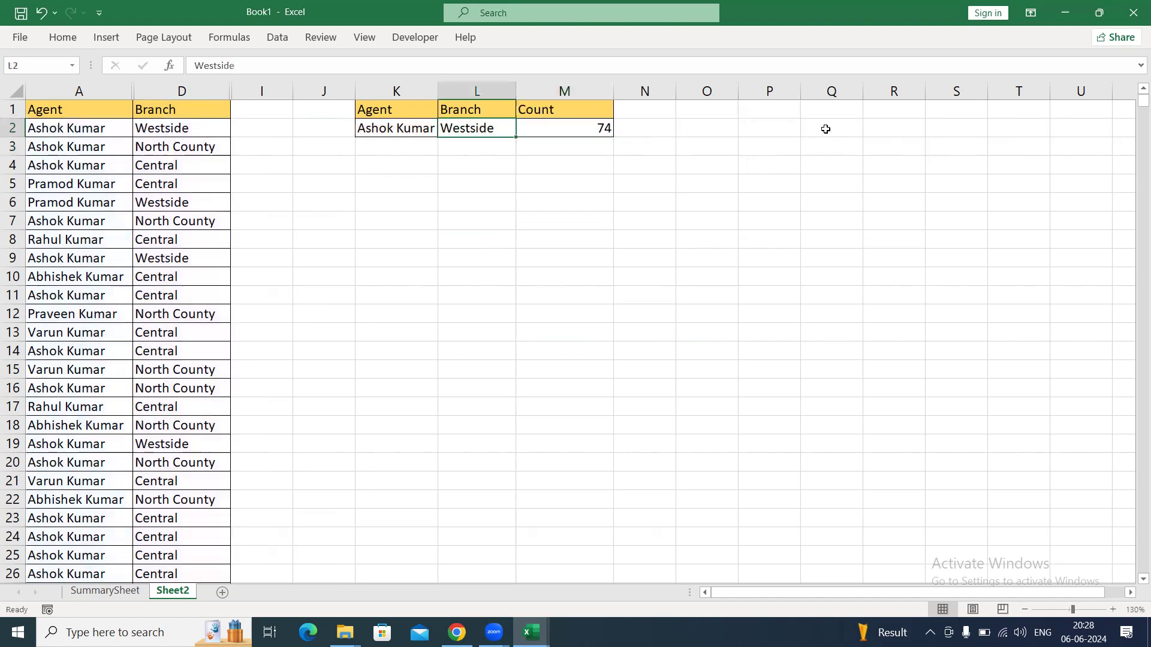
pyautogui.write('Central')
pyautogui.press('Return')
pyautogui.press('Up')
pyautogui.press('Right')
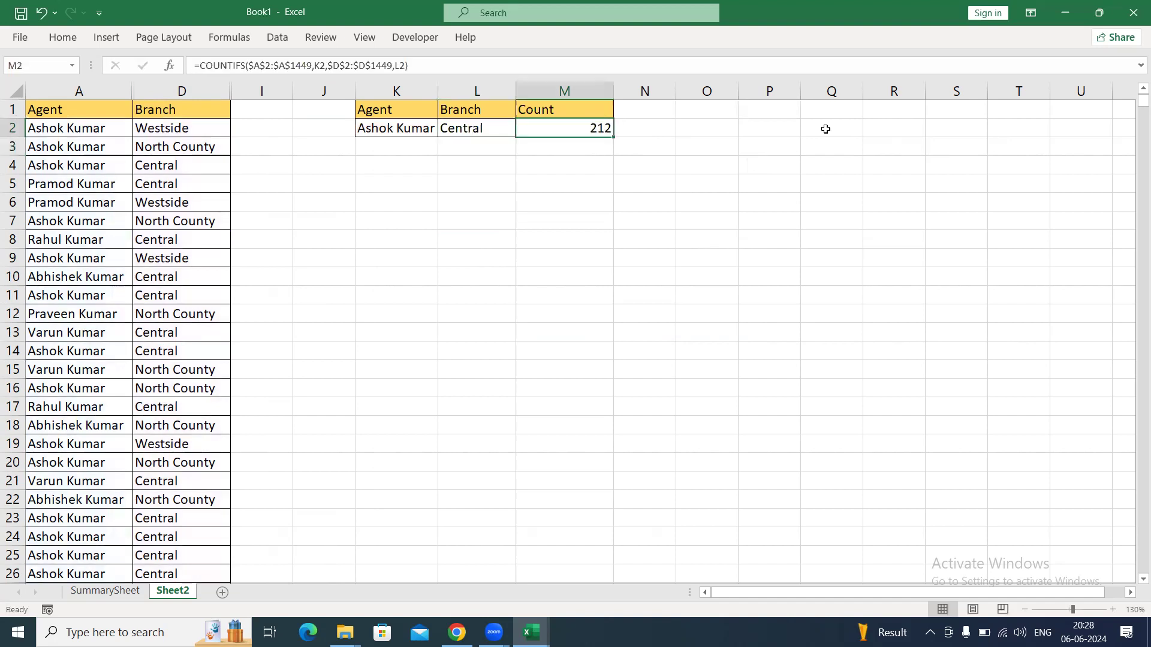
# Replace the Agent criterion in K2 with a different agent's first name.
pyautogui.press('Left')
pyautogui.press('Left')
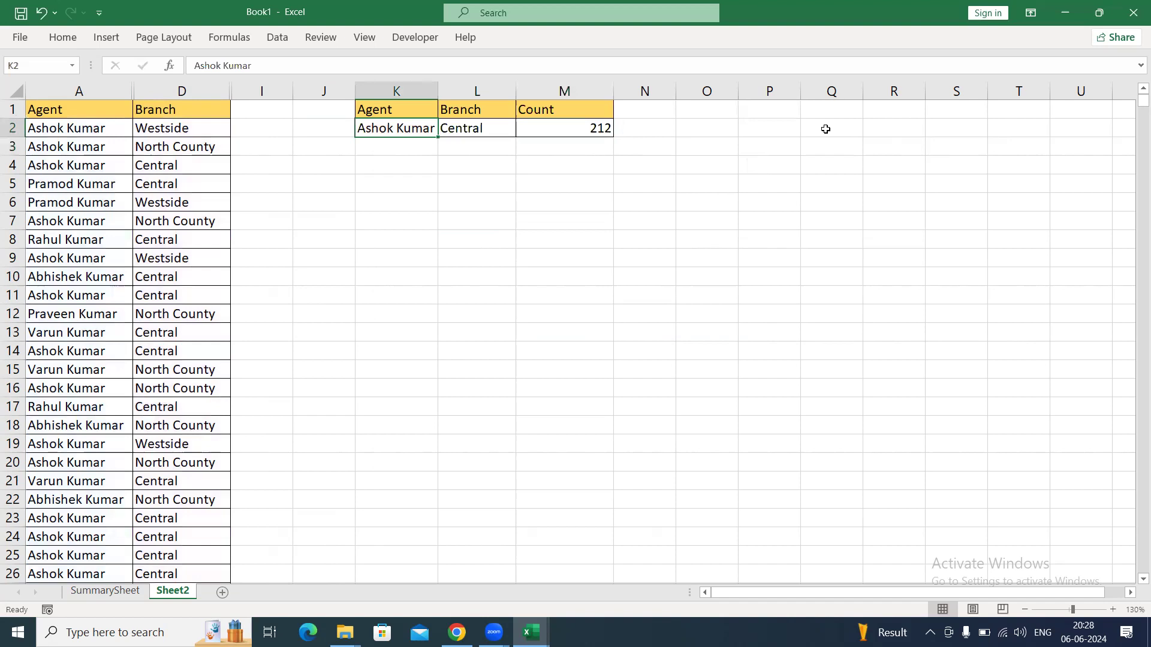
pyautogui.write('Sweat')
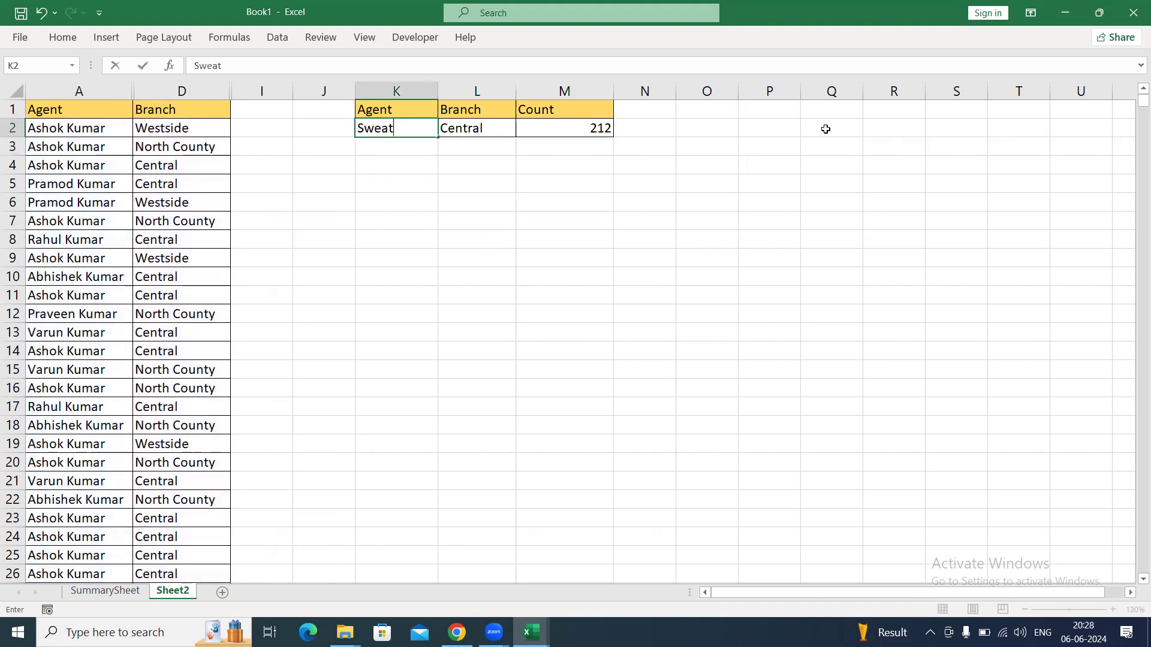
pyautogui.press('BackSpace')
pyautogui.press('BackSpace')
pyautogui.write('r')
pyautogui.press('BackSpace')
pyautogui.write('ta')
pyautogui.press('Return')
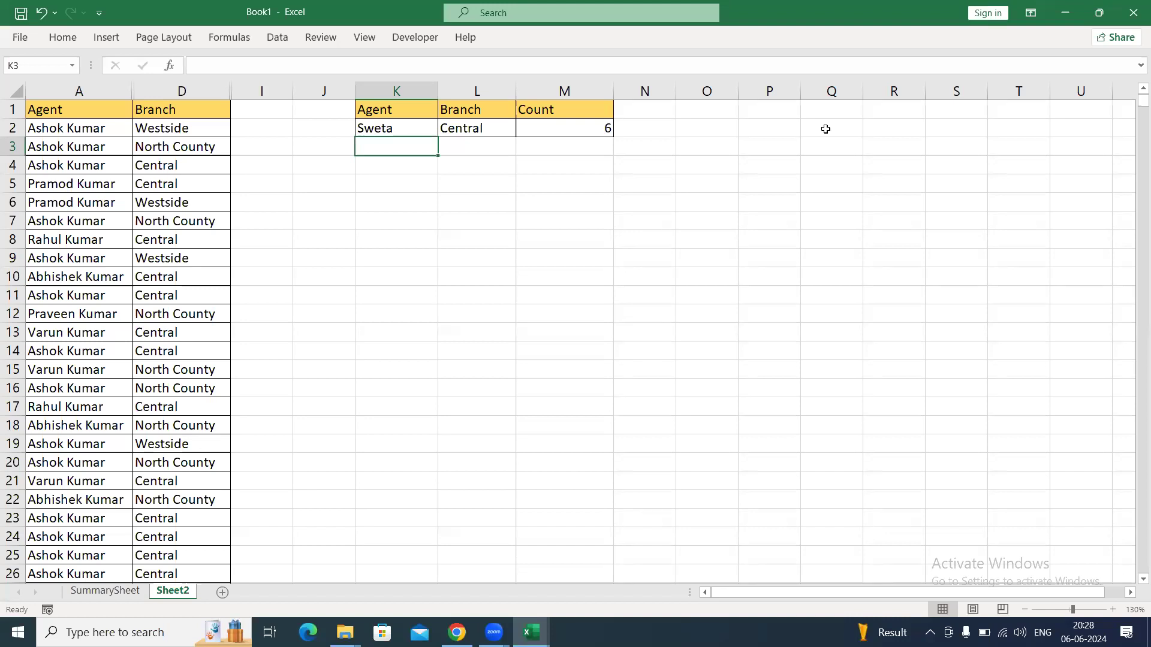
# Copy the full Agent-to-Branch data range A1:D1449 from Sheet2.
pyautogui.hotkey('ctrl', 'Left')
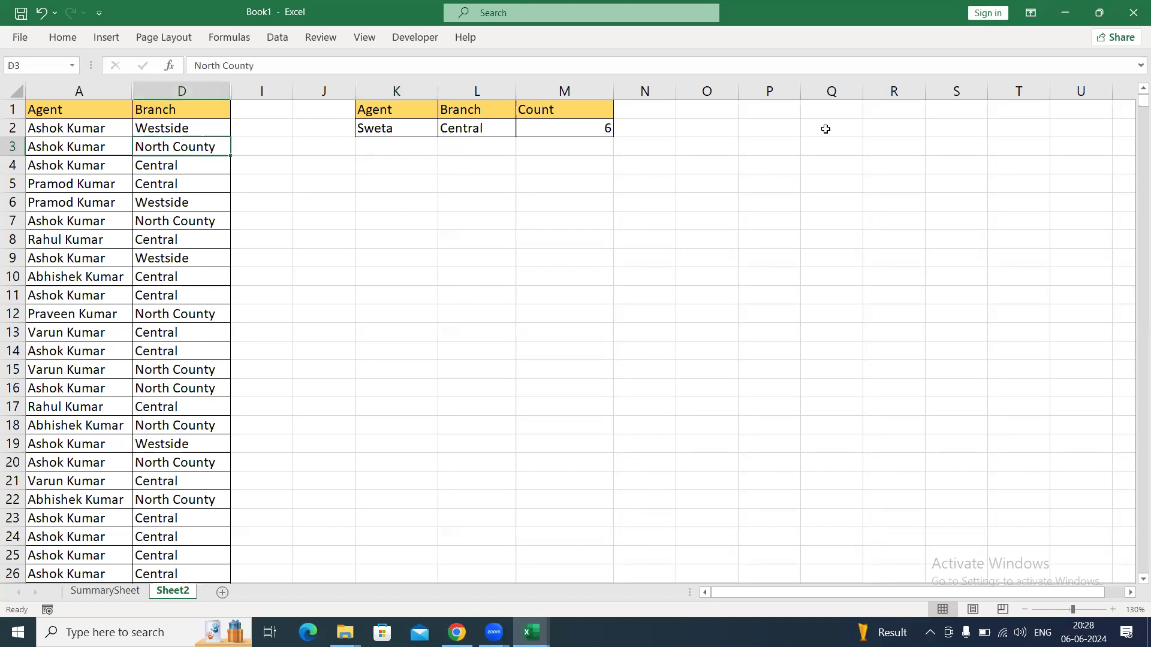
pyautogui.hotkey('ctrl', 'Up')
pyautogui.hotkey('ctrl', 'Left')
pyautogui.hotkey('ctrl', 'shift', 'Right')
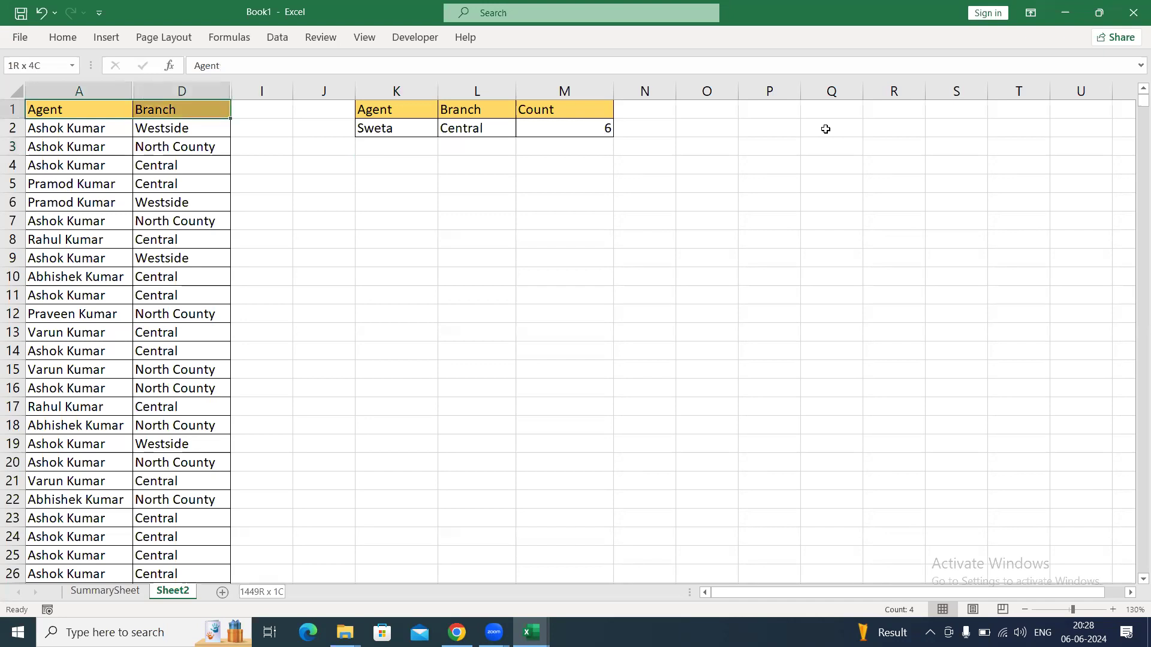
pyautogui.hotkey('ctrl', 'shift', 'Down')
pyautogui.hotkey('ctrl', 'c')
pyautogui.hotkey('ctrl', 'Home')
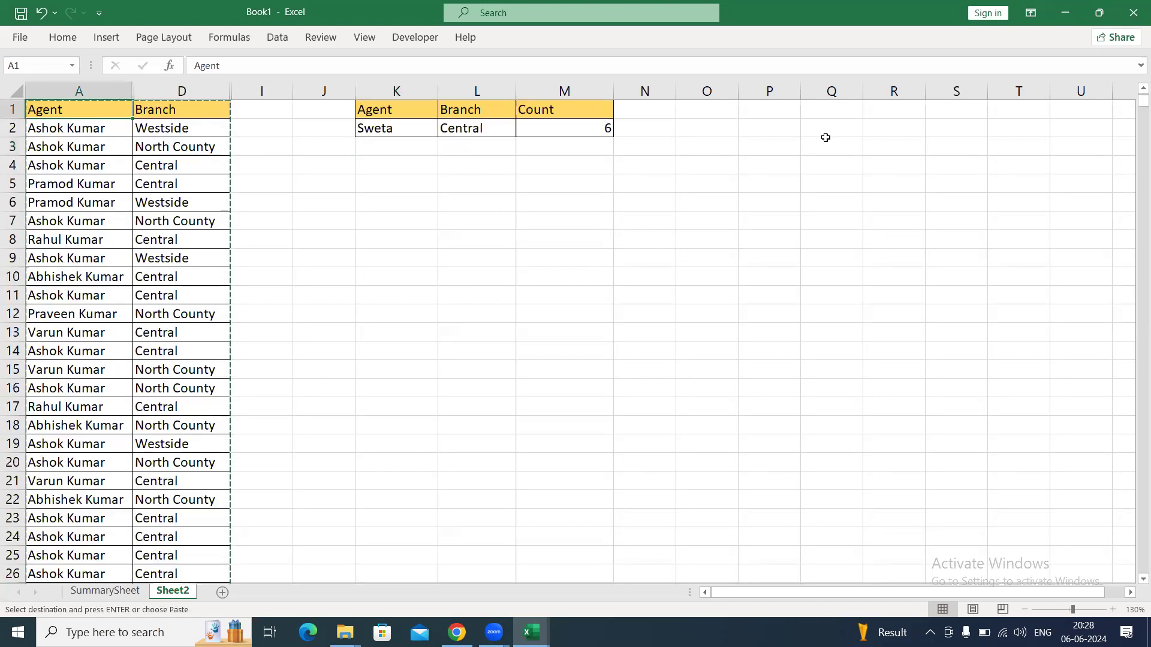
# Paste the copied data into a new worksheet starting at A1 and autofit its column widths.
pyautogui.click(223, 592)
pyautogui.hotkey('ctrl', 'v')
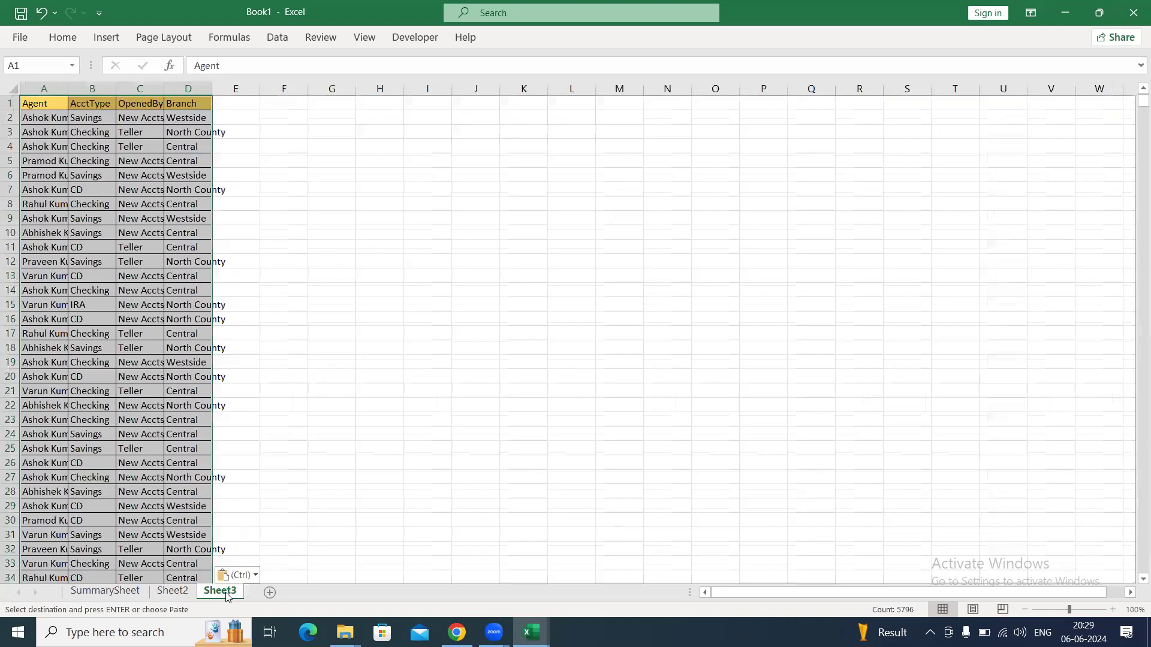
pyautogui.press('alt')
pyautogui.press('h')
pyautogui.press('o')
pyautogui.press('i')
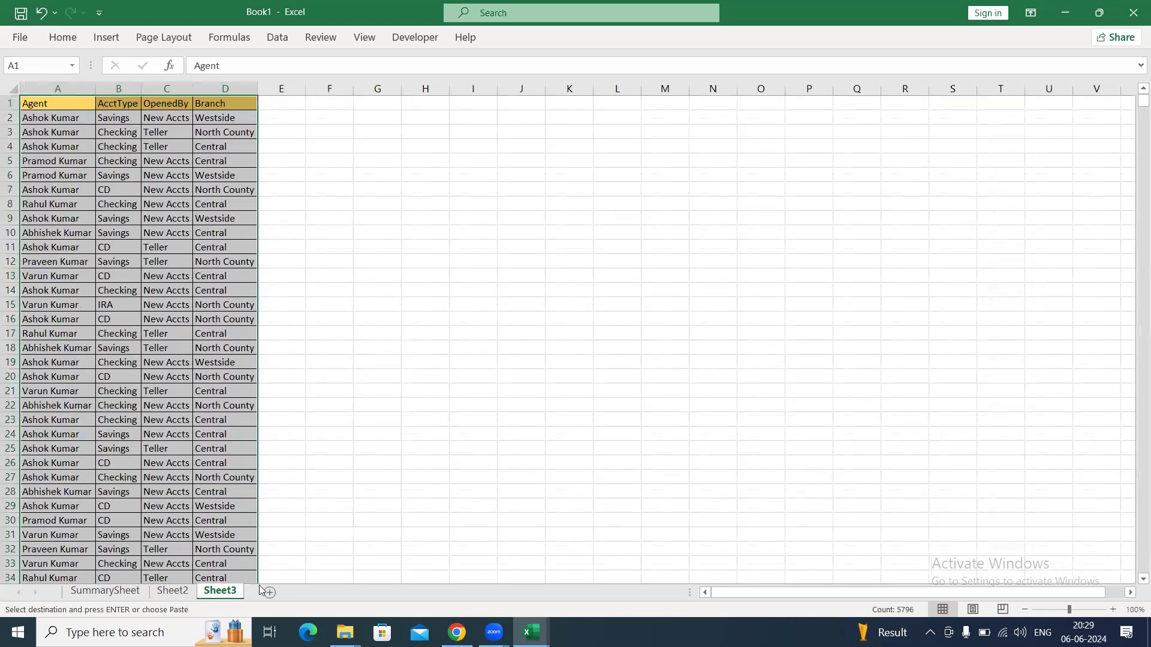
# Hide the AcctType and OpenedBy columns on Sheet3 so only Agent and Branch show.
pyautogui.click(167, 232)
pyautogui.moveTo(182, 89); pyautogui.dragTo(226, 87)
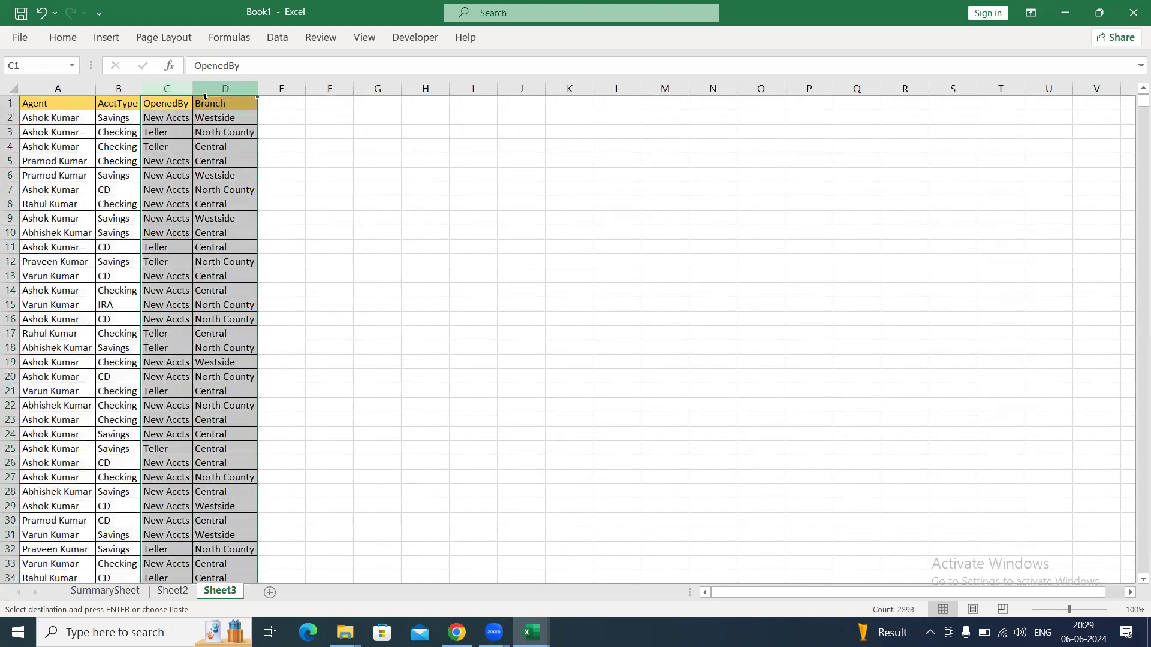
pyautogui.moveTo(118, 89)
pyautogui.mouseDown()
pyautogui.moveTo(185, 85)
pyautogui.moveTo(140, 86)
pyautogui.mouseUp()
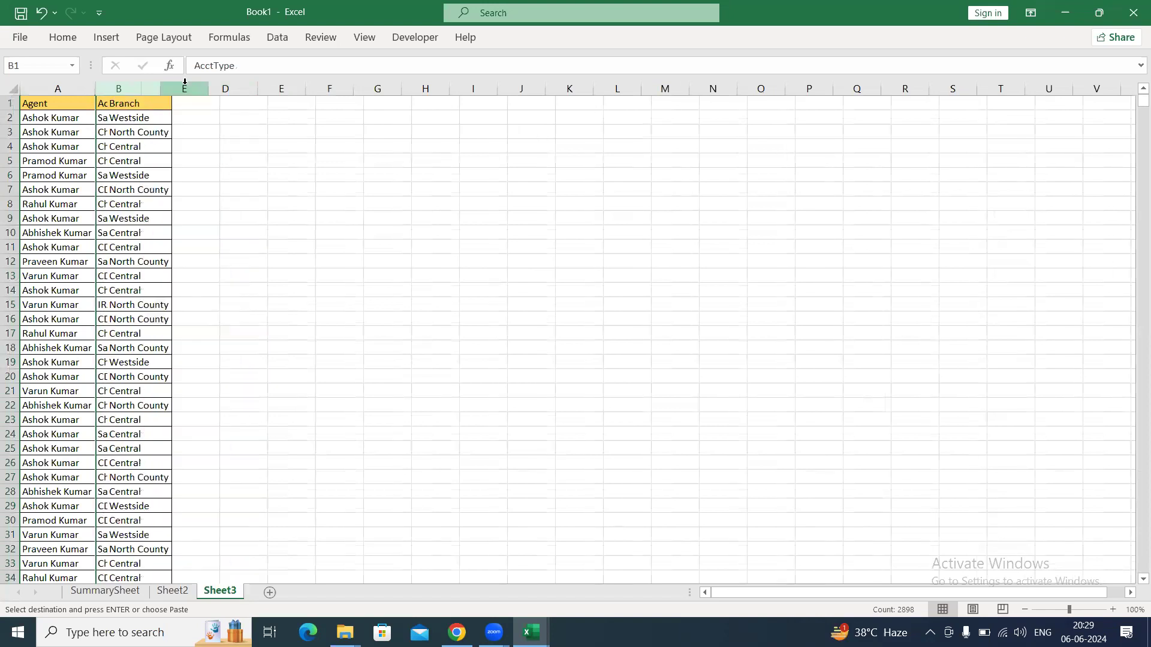
pyautogui.click(128, 160)
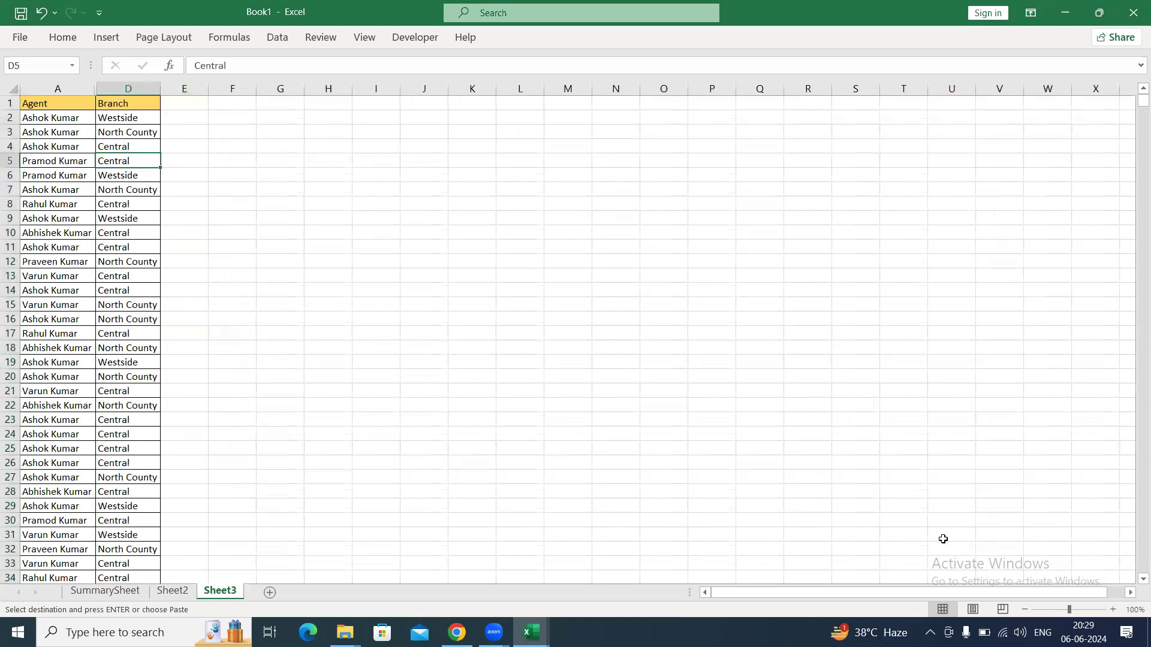
pyautogui.click(1112, 609)
pyautogui.click(1112, 609)
pyautogui.click(1112, 609)
pyautogui.click(1112, 610)
pyautogui.click(102, 277)
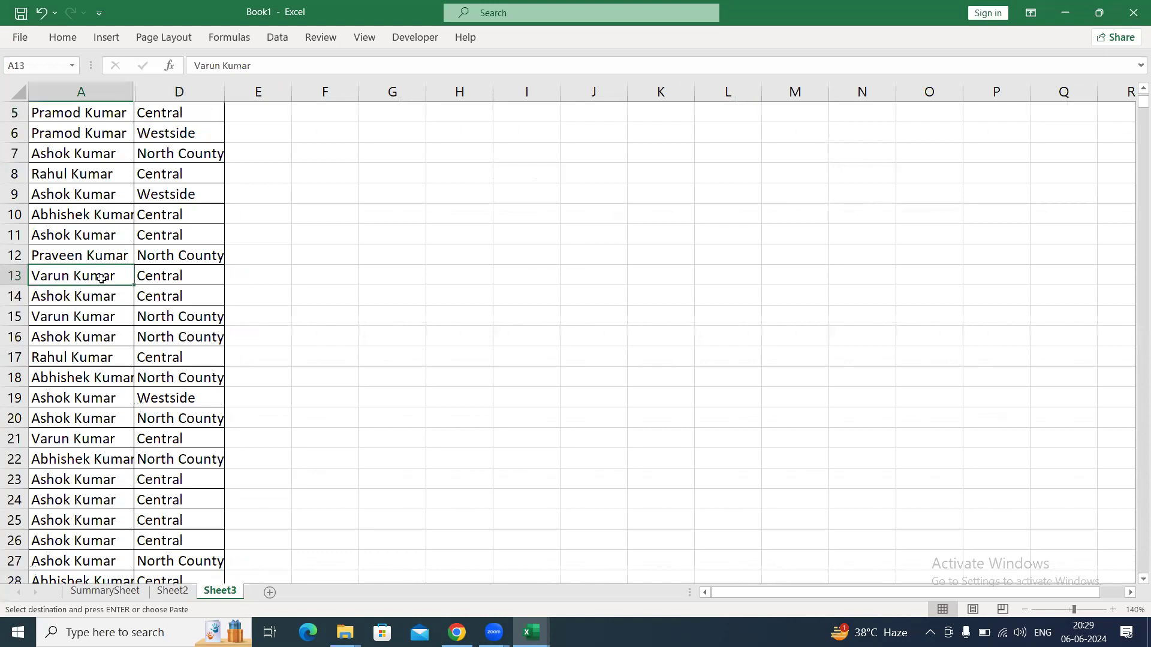
# Copy the whole Agent column A1:A1449 on Sheet3 and paste it starting at G1.
pyautogui.hotkey('ctrl', 'Home')
pyautogui.hotkey('ctrl', 'shift', 'Down')
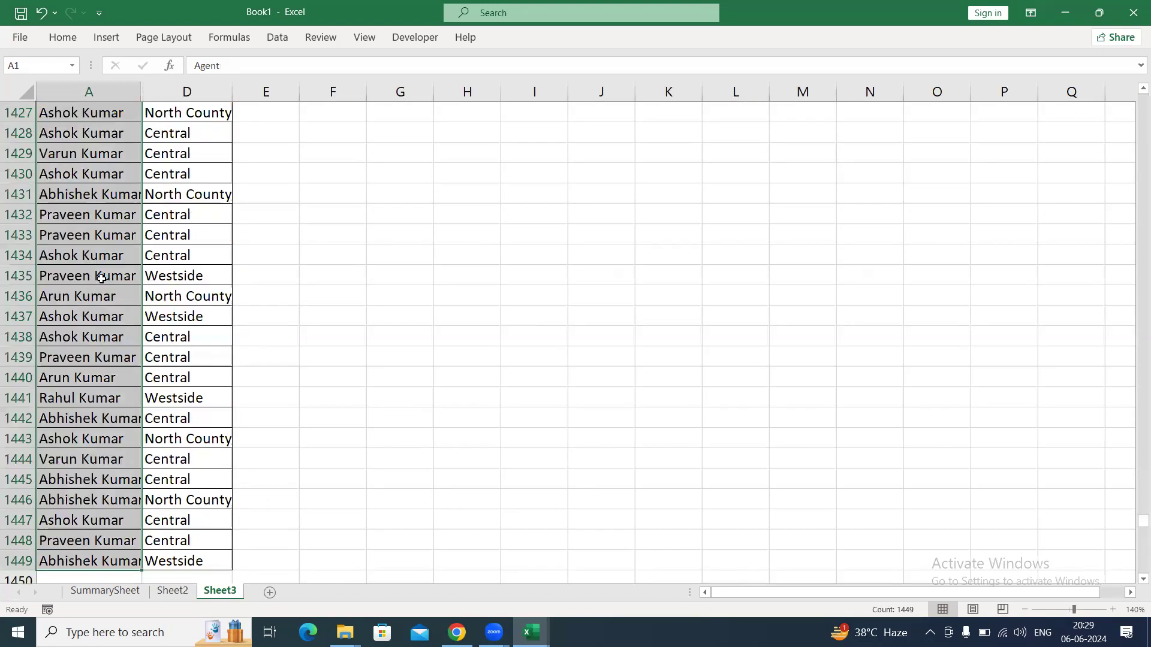
pyautogui.hotkey('ctrl', 'c')
pyautogui.press('Right')
pyautogui.press('Right')
pyautogui.press('Right')
pyautogui.press('Right')
pyautogui.hotkey('ctrl', 'v')
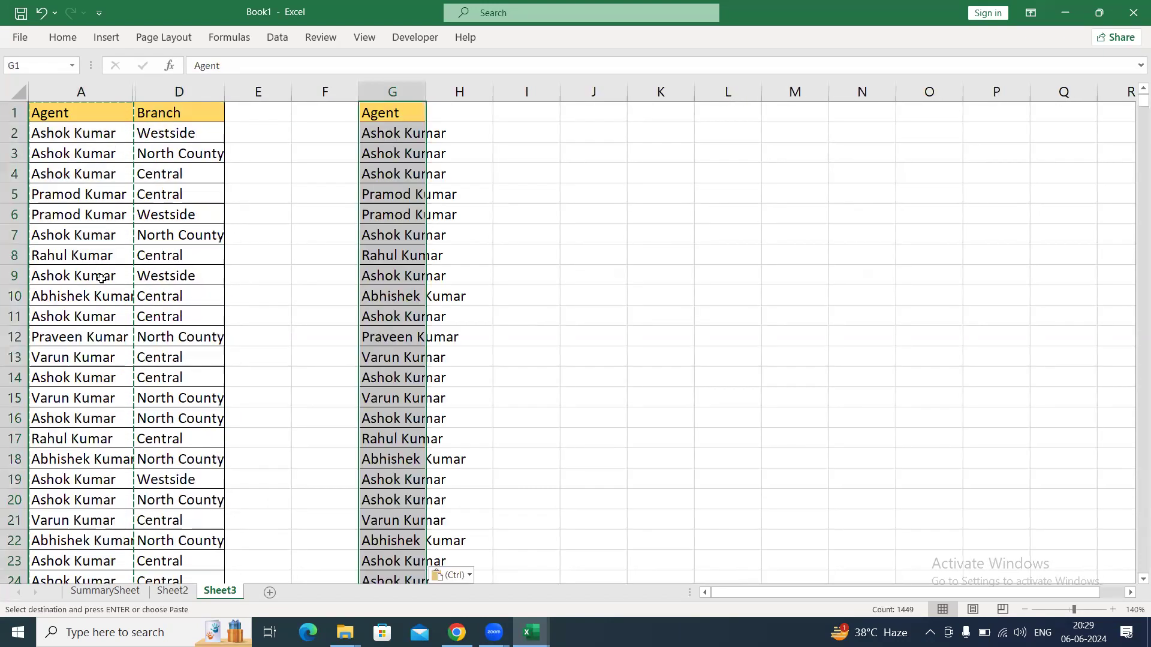
# Remove the duplicates from the pasted Agent list in column G, treating the first row as a header.
pyautogui.press('alt')
pyautogui.press('a')
pyautogui.press('m')
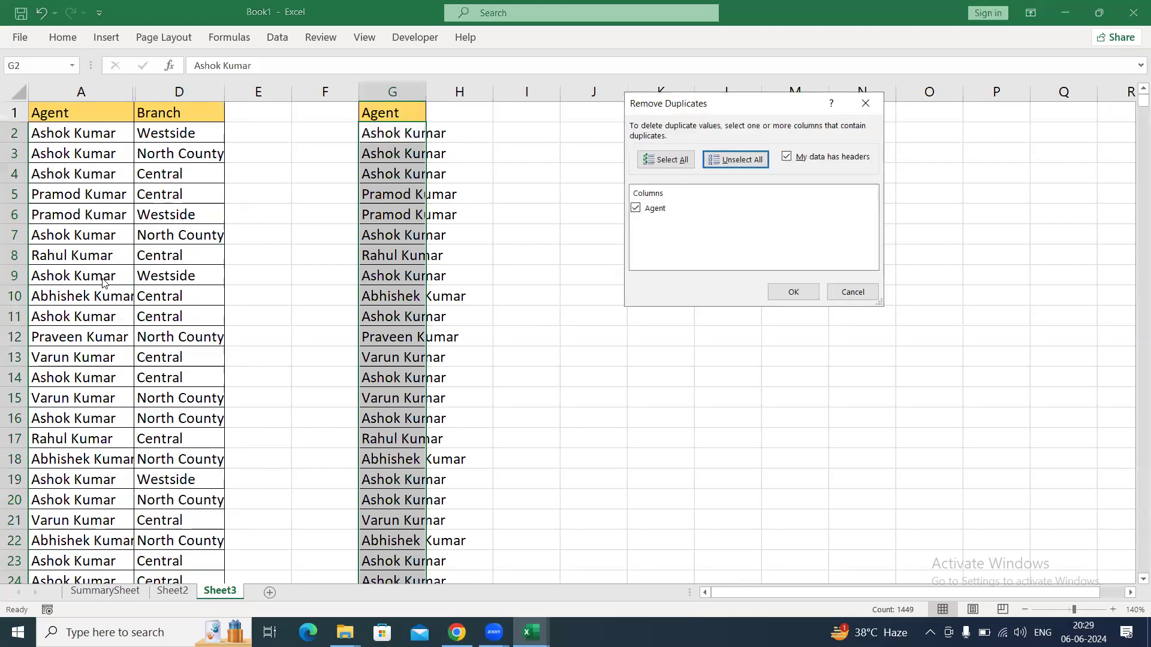
pyautogui.press('Return')
pyautogui.press('Return')
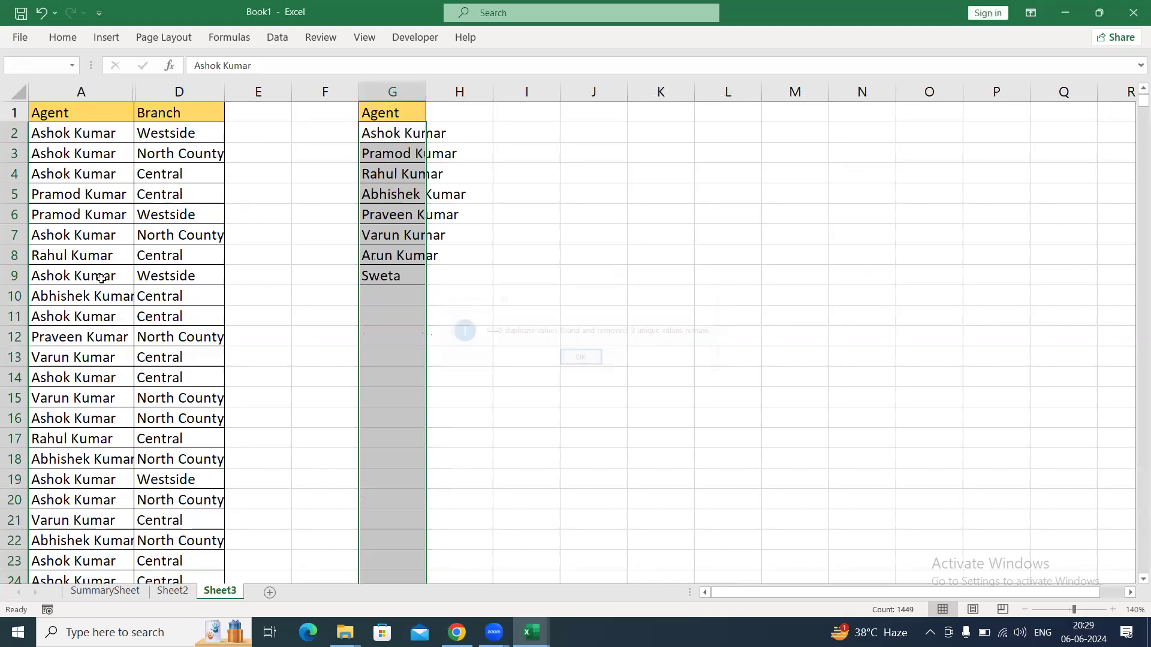
# Autofit column G to the width of the unique agent names.
pyautogui.press('Up')
pyautogui.press('Down')
pyautogui.hotkey('ctrl', 'shift', 'Down')
pyautogui.press('alt')
pyautogui.press('h')
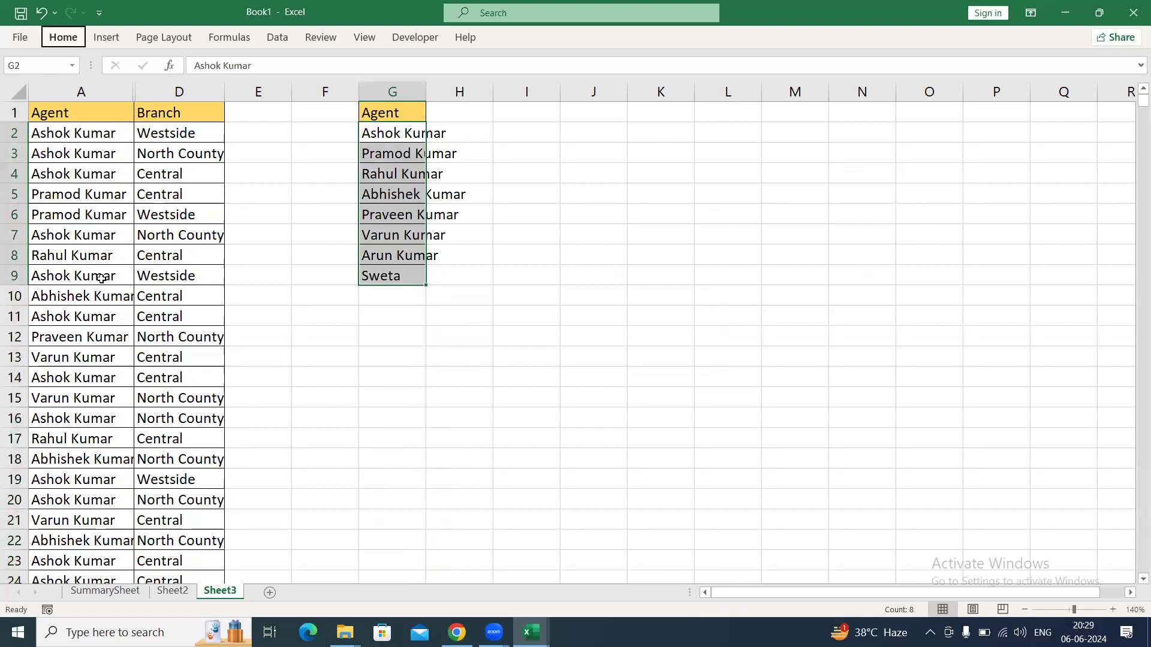
pyautogui.press('o')
pyautogui.press('i')
# Unhide columns B and C in the source data and fit the column widths to their contents.
pyautogui.press('Left')
pyautogui.press('Left')
pyautogui.press('Left')
pyautogui.press('Left')
pyautogui.hotkey('ctrl', 'shift', 'Right')
pyautogui.hotkey('ctrl', 'shift', 'Down')
pyautogui.press('alt')
pyautogui.press('h')
pyautogui.press('o')
pyautogui.press('u')
pyautogui.press('l')
pyautogui.hotkey('ctrl', 'Home')
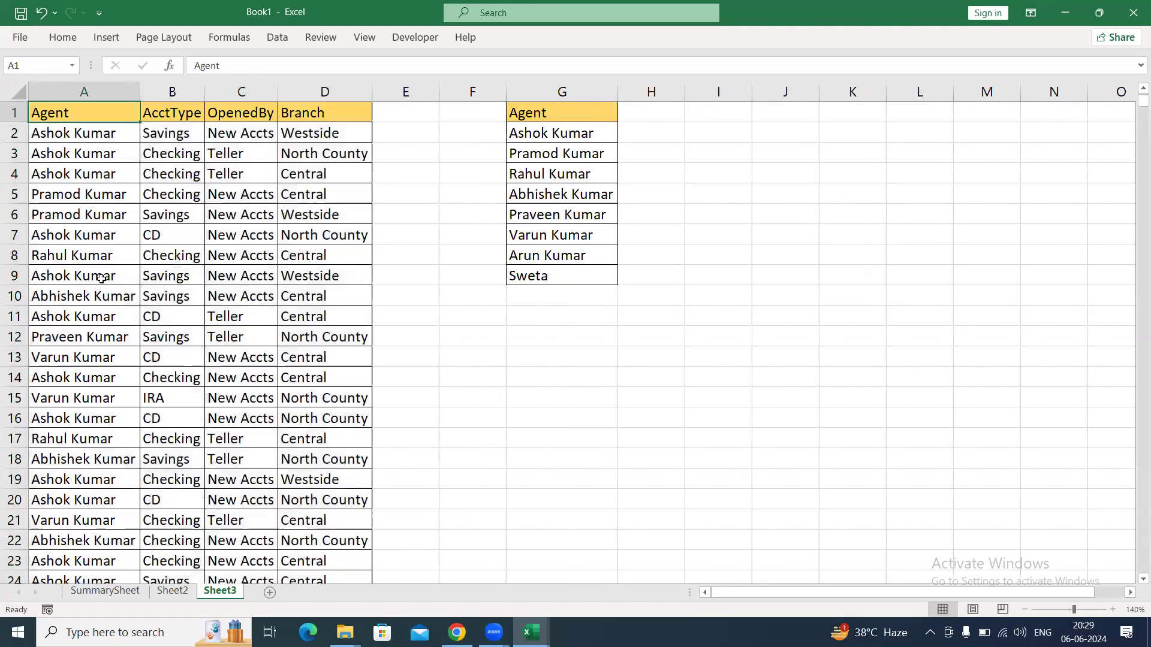
# Hide columns B and C of the source data again.
pyautogui.moveTo(172, 92); pyautogui.dragTo(231, 86)
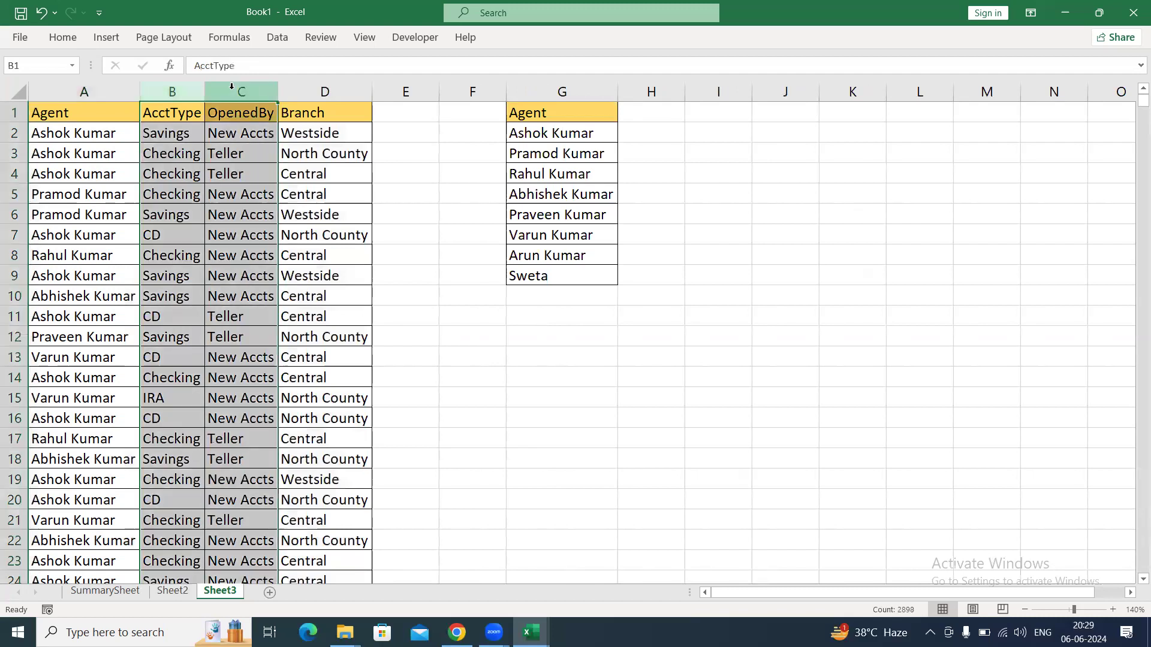
pyautogui.press('alt')
pyautogui.press('h')
pyautogui.press('o')
pyautogui.press('u')
pyautogui.press('c')
pyautogui.click(331, 240)
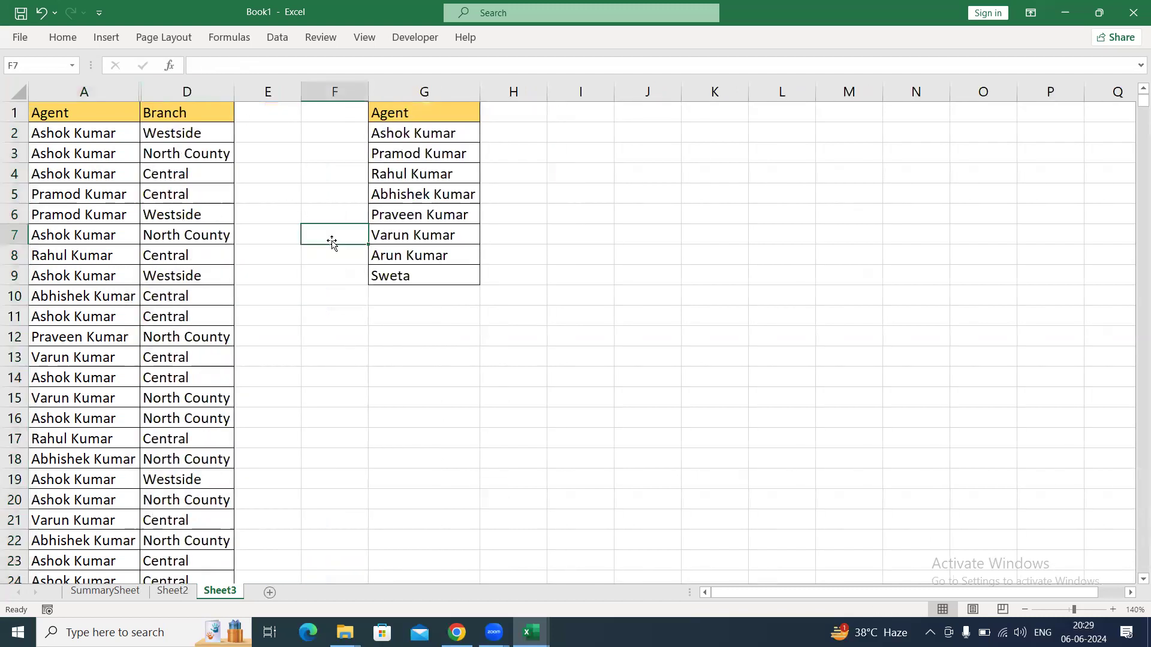
# Enter the branch headers Central, Westside and North County in H1:J1 beside the Agent header.
pyautogui.click(526, 113)
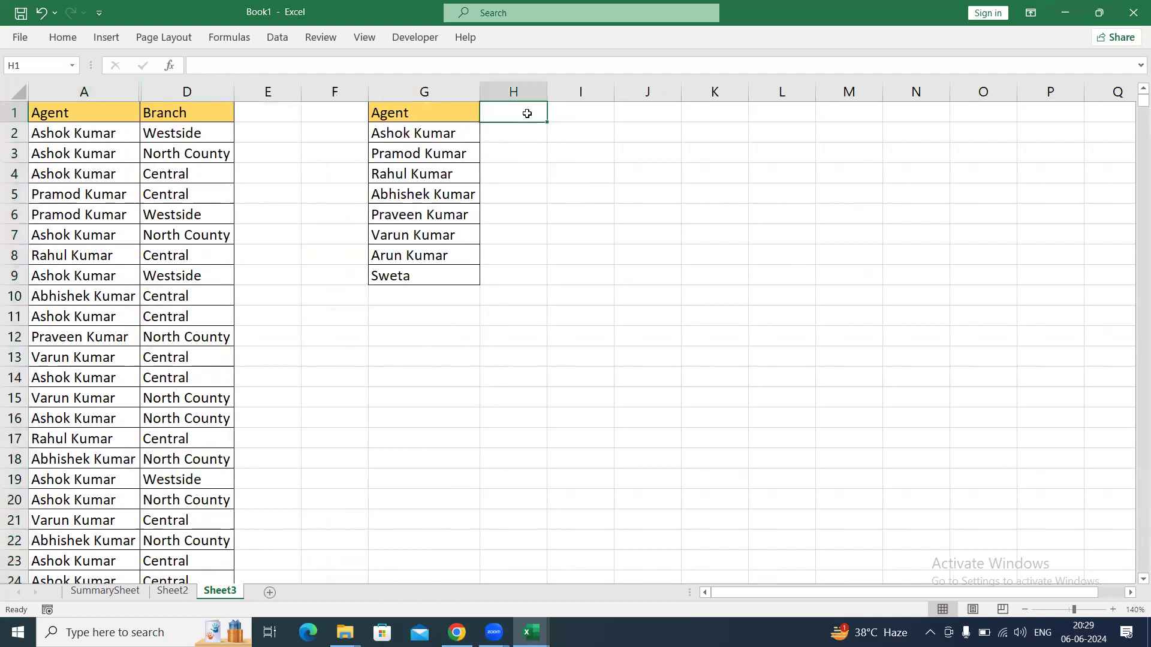
pyautogui.write('Central')
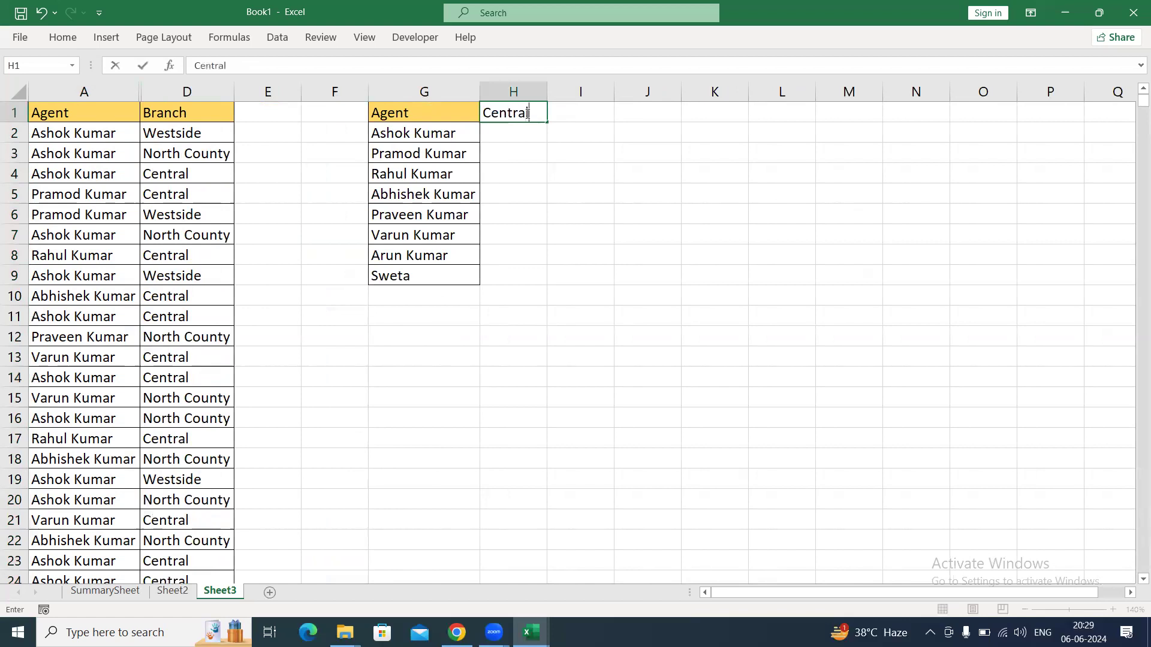
pyautogui.press('Tab')
pyautogui.write('Westsi')
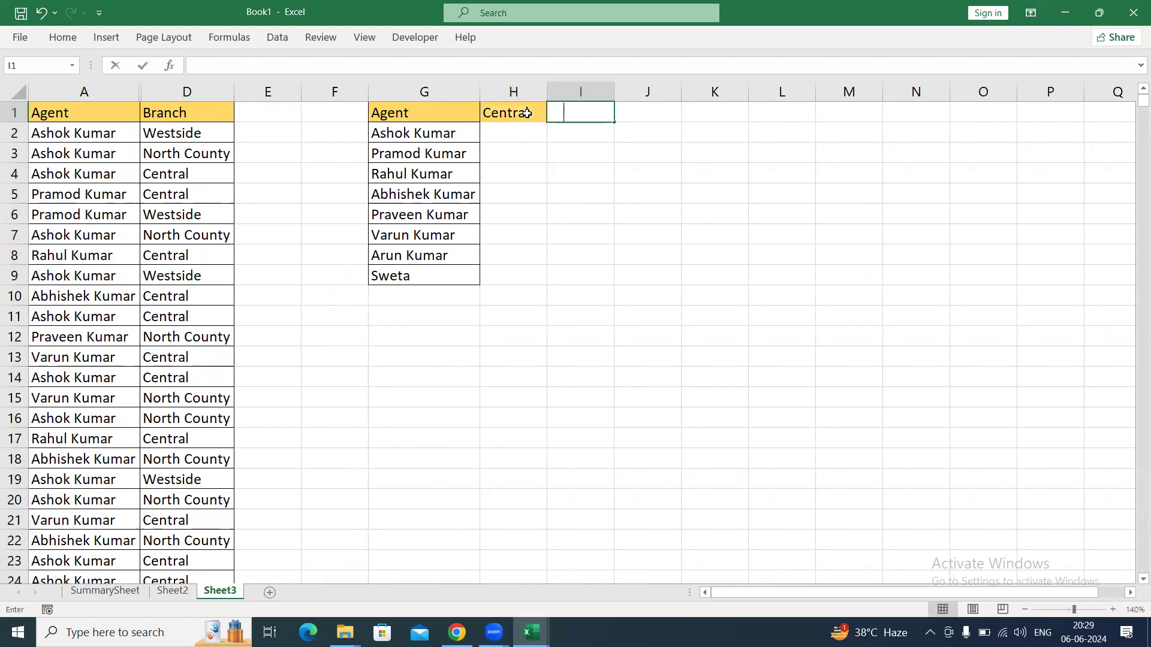
pyautogui.write('de')
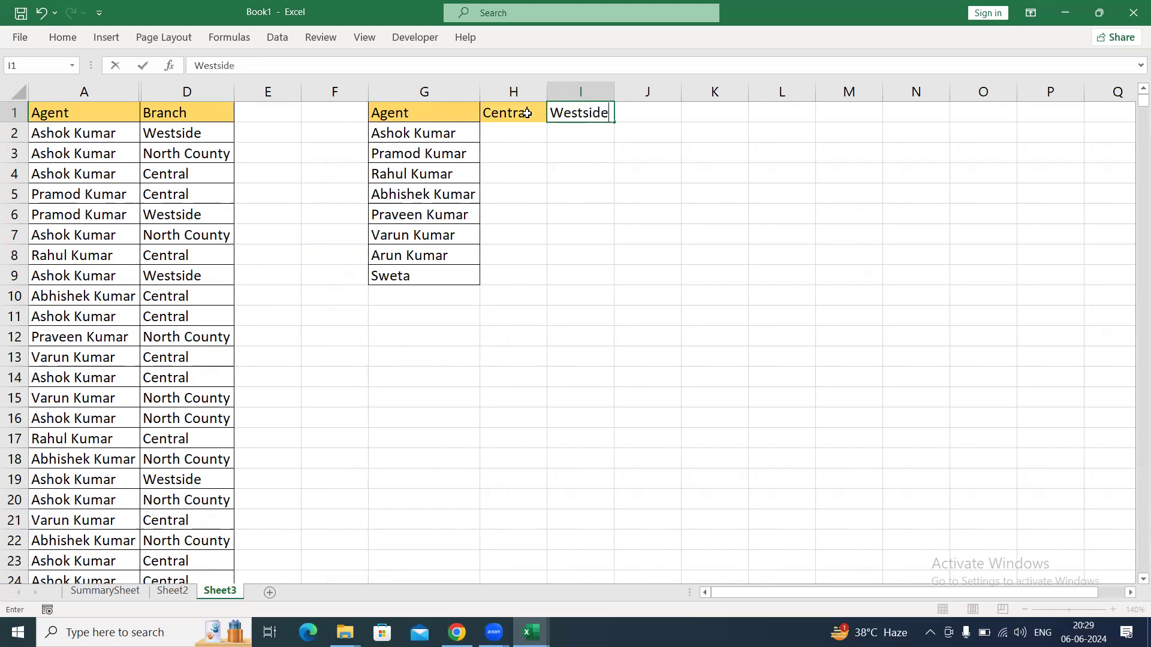
pyautogui.press('Tab')
pyautogui.write('Nn')
pyautogui.press('BackSpace')
pyautogui.write('orth County')
pyautogui.hotkey('ctrl', 'Return')
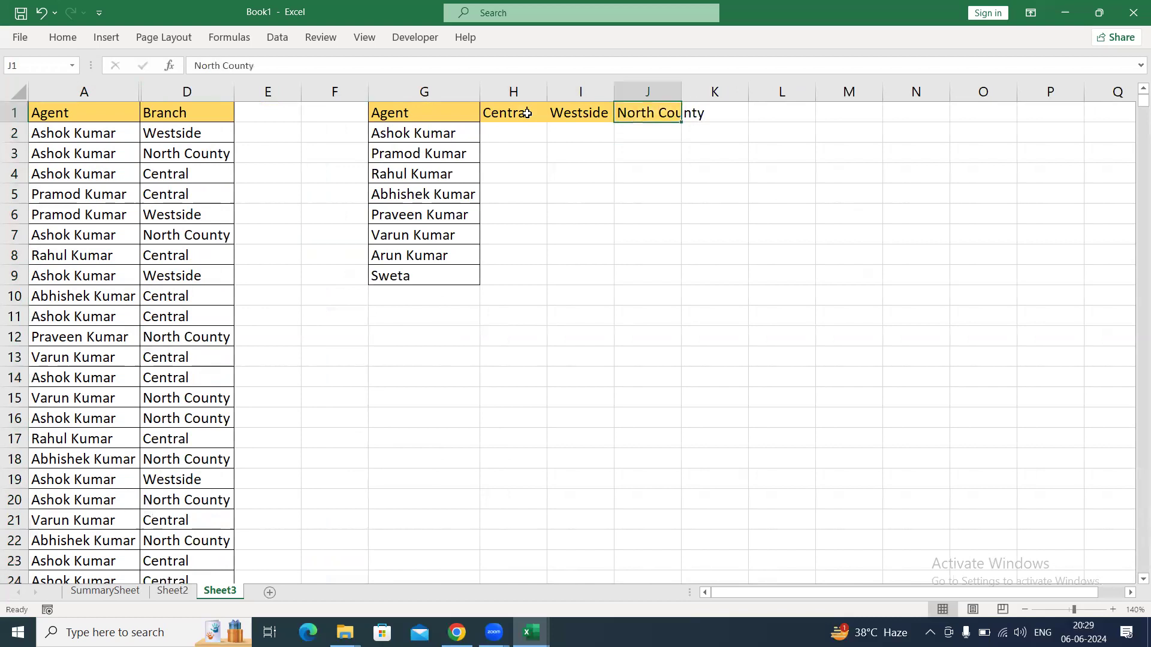
# Autofit the North County column and apply borders to all cells of the summary table G1:J9.
pyautogui.hotkey('alt', 'h')
pyautogui.press('o')
pyautogui.press('i')
pyautogui.hotkey('ctrl', 'Left')
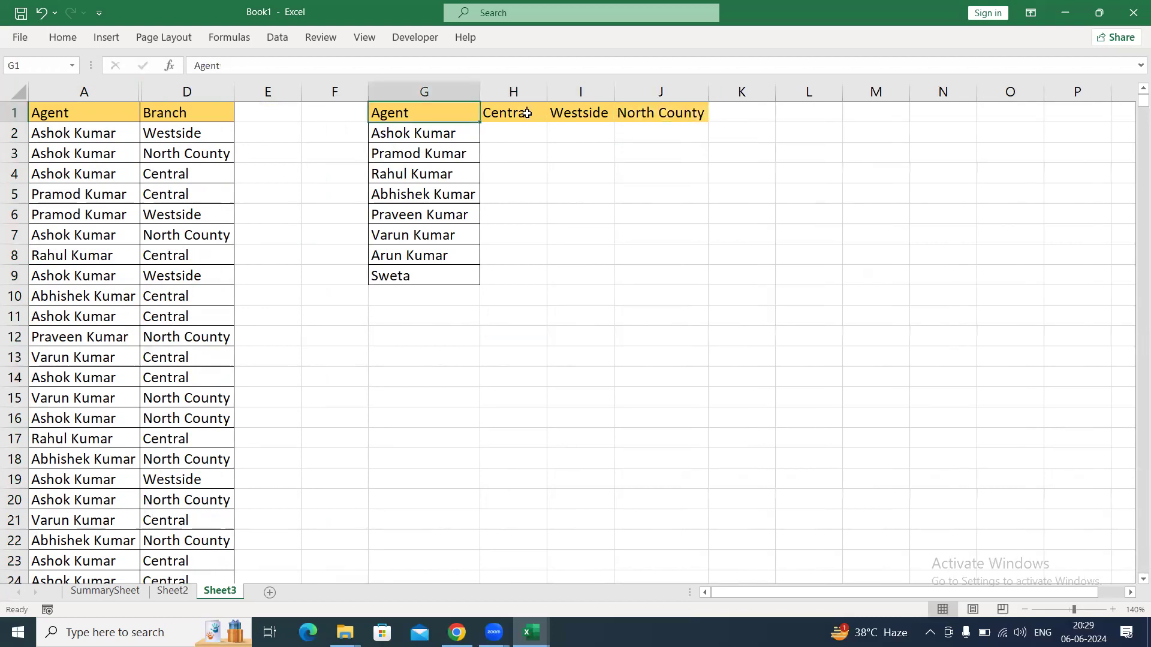
pyautogui.hotkey('ctrl', 'a')
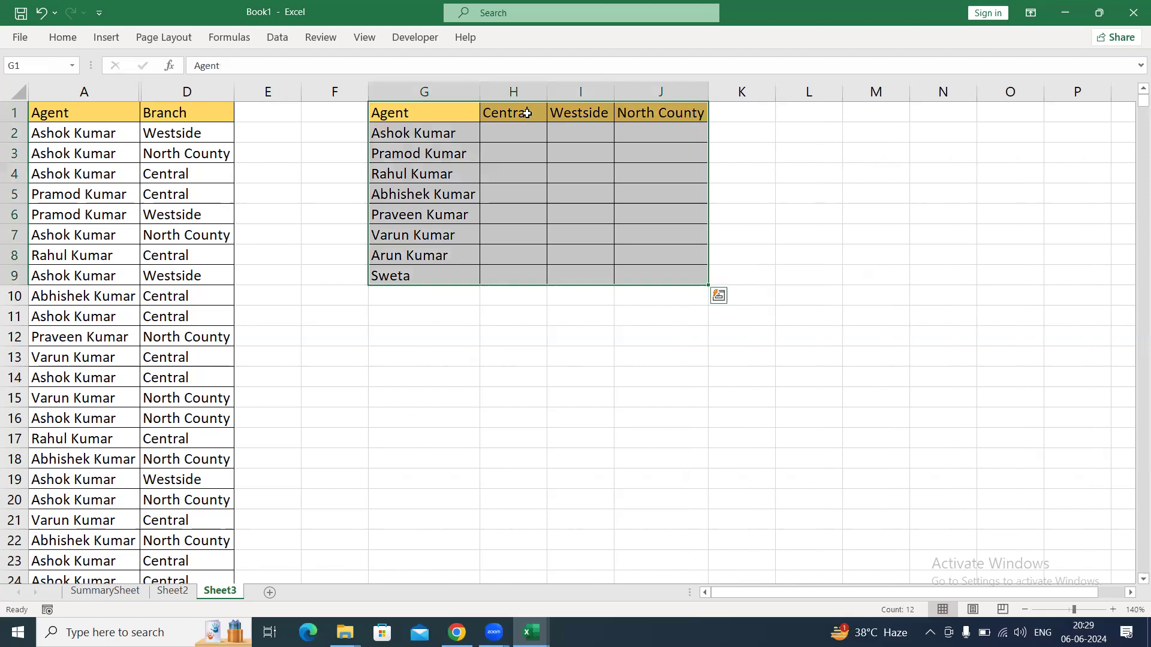
# Examine the empty Central, Westside and North County cells for the first two agents in the summary table.
pyautogui.press('Down')
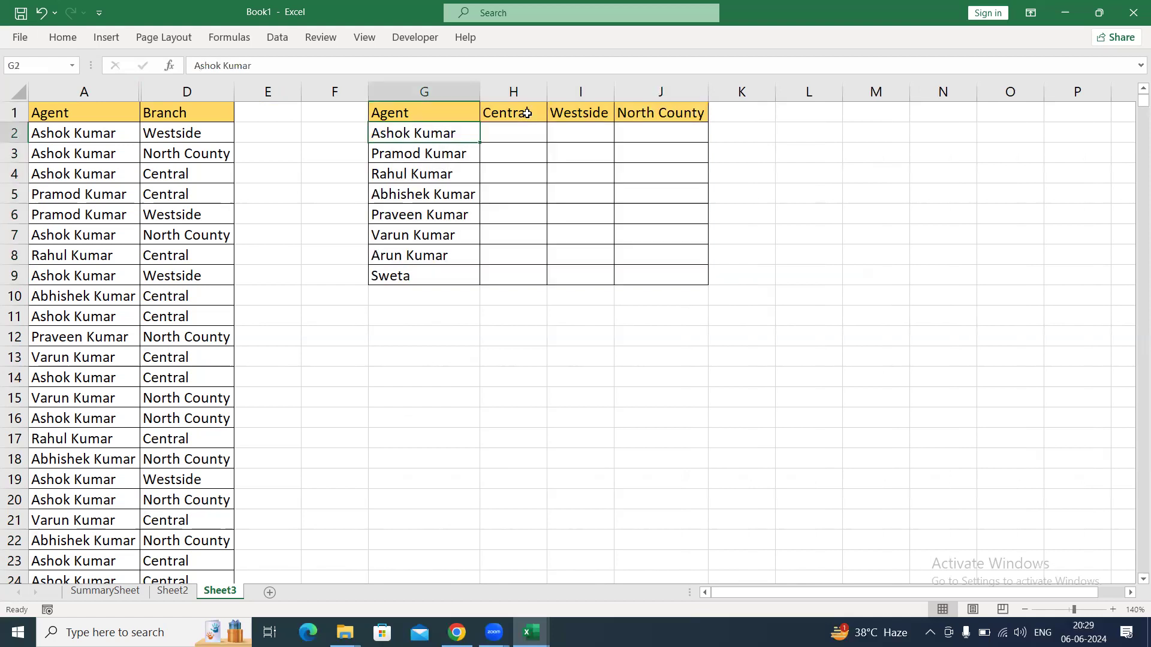
pyautogui.press('Right')
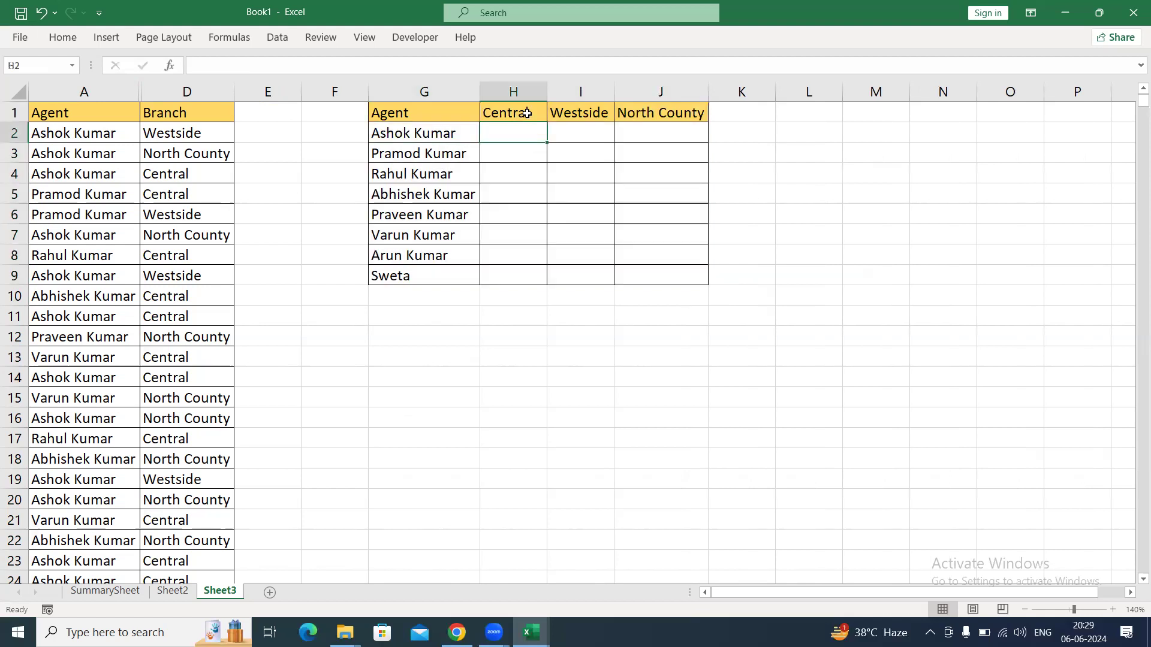
pyautogui.press('Right')
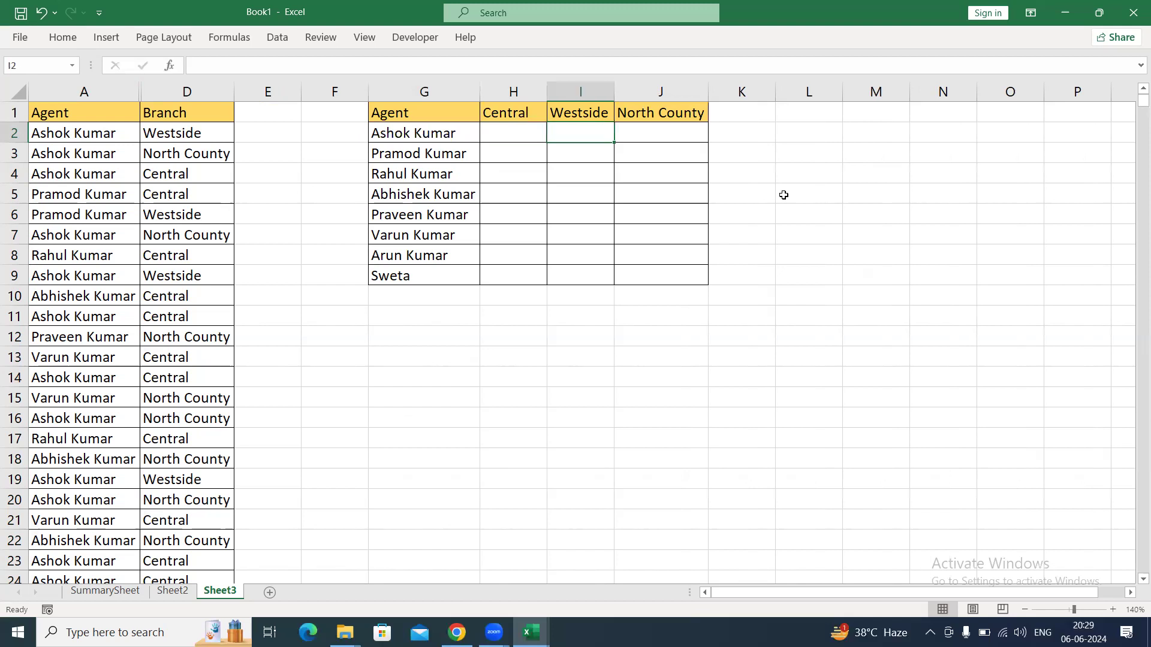
pyautogui.press('Right')
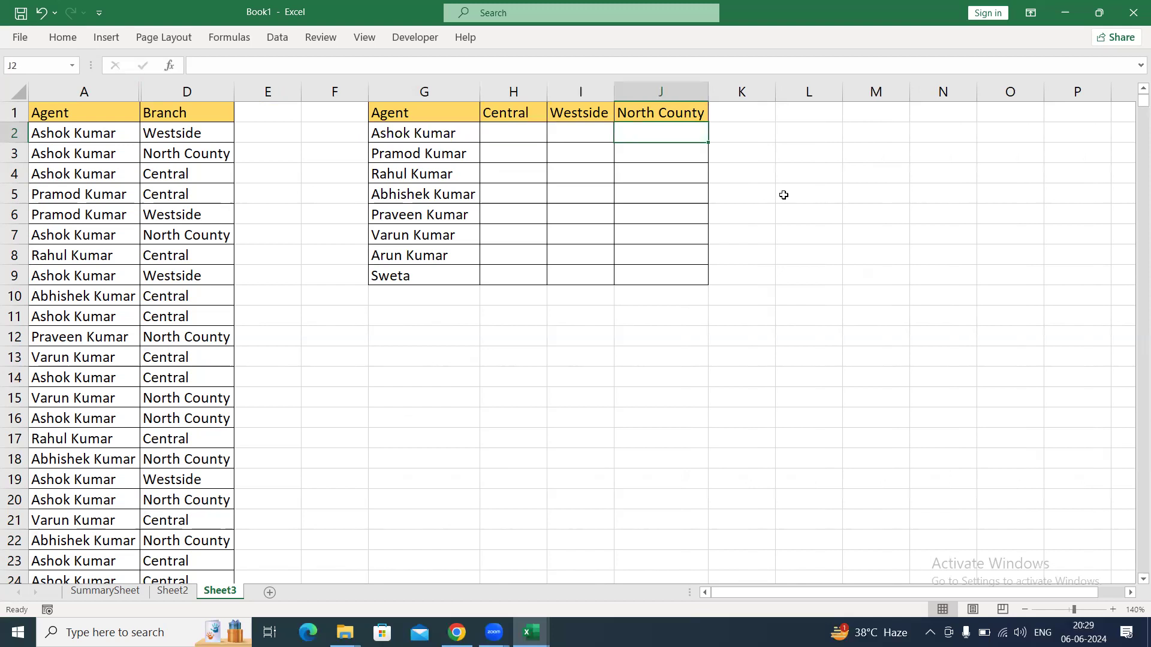
pyautogui.press('Left')
pyautogui.press('Left')
pyautogui.press('Down')
pyautogui.press('Right')
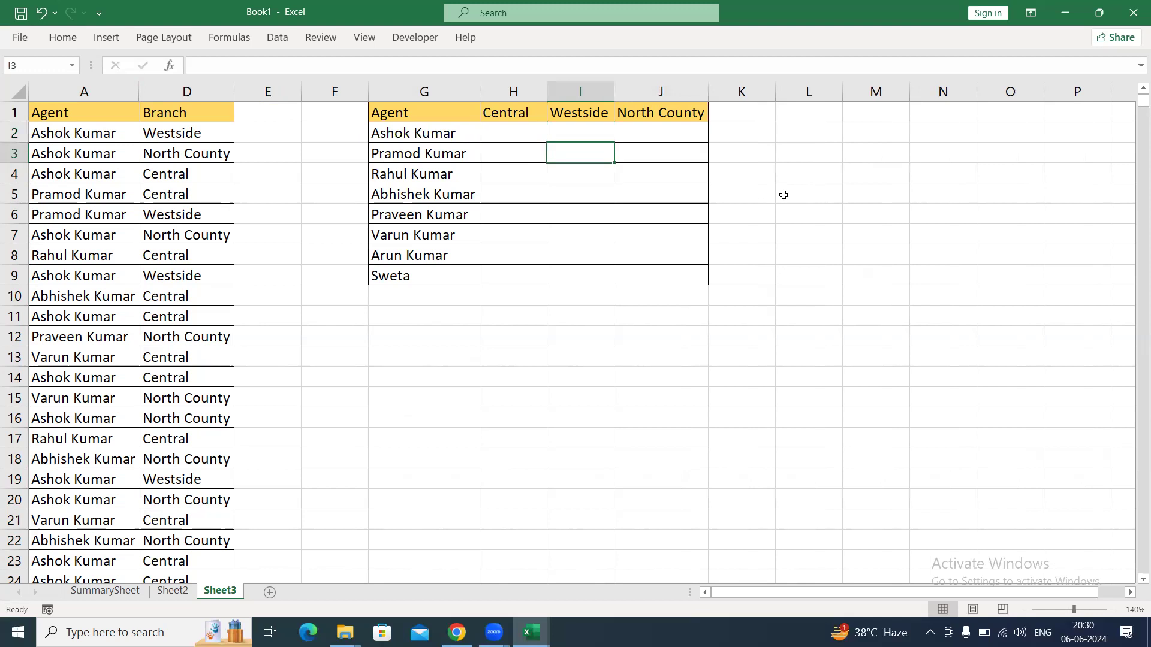
pyautogui.press('Right')
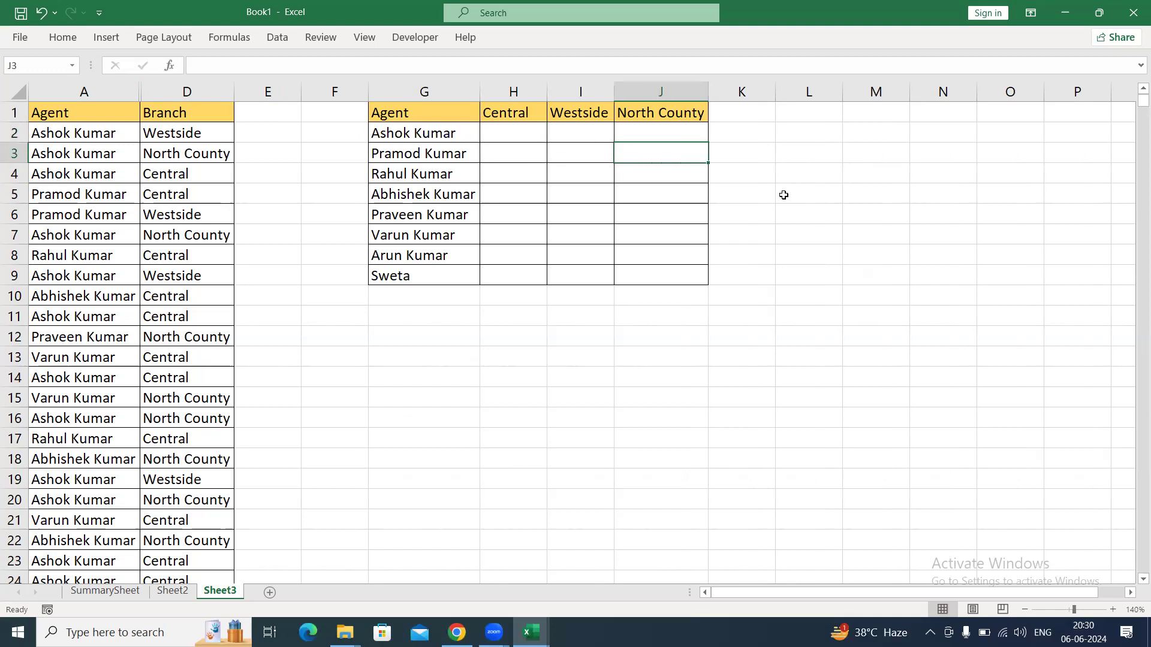
# Start a COUNTIFS formula in H2 with the absolute Agent column $A:$A as the first criteria range.
pyautogui.press('Up')
pyautogui.press('Left')
pyautogui.press('Left')
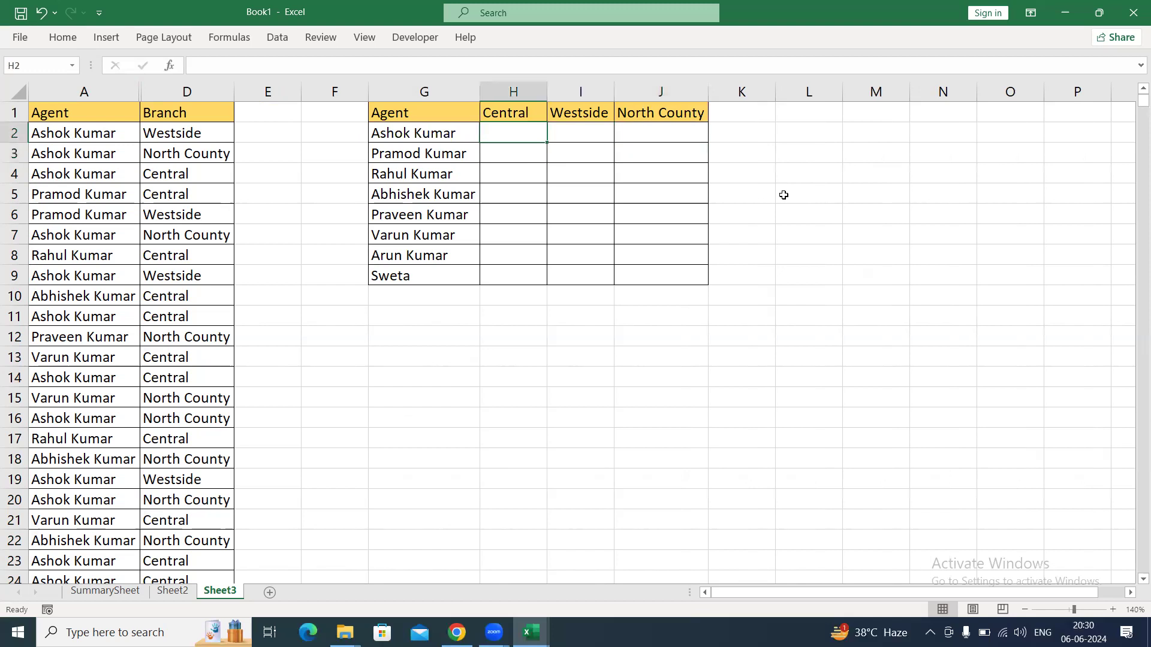
pyautogui.write('=')
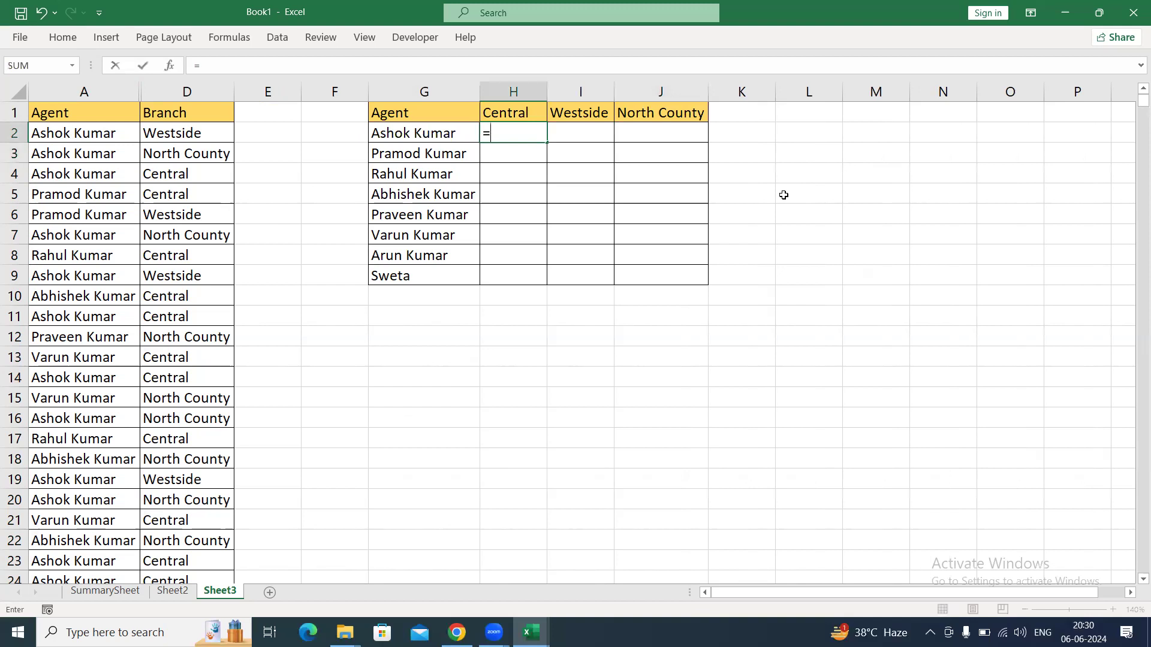
pyautogui.write('countif')
pyautogui.press('Down')
pyautogui.press('Tab')
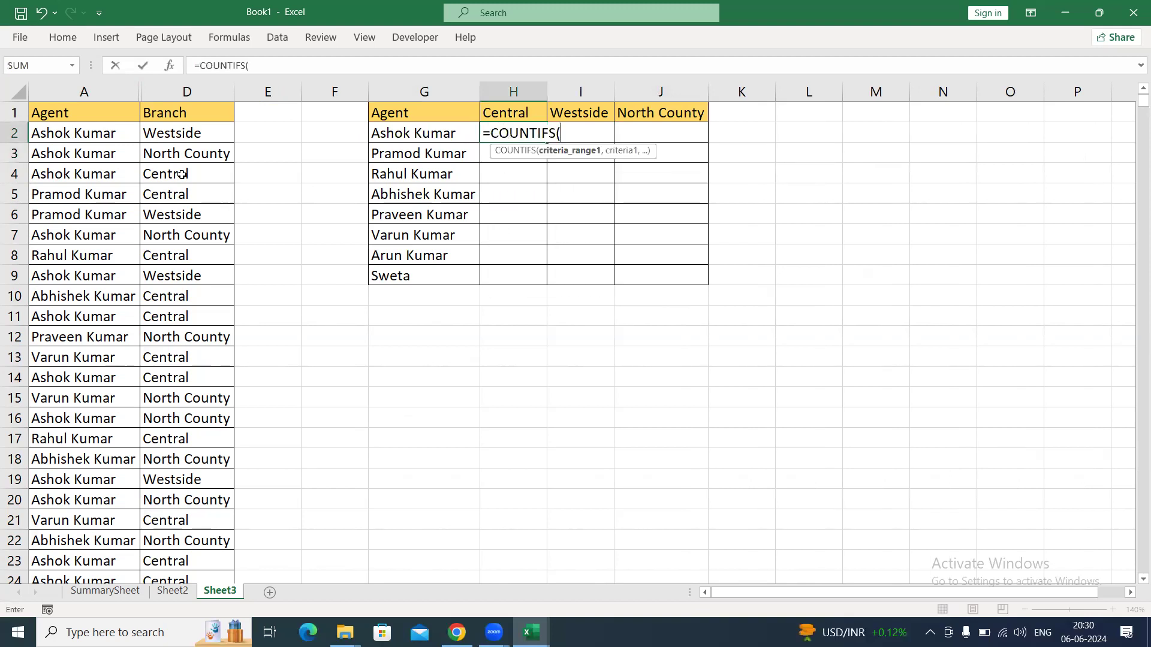
pyautogui.click(99, 91)
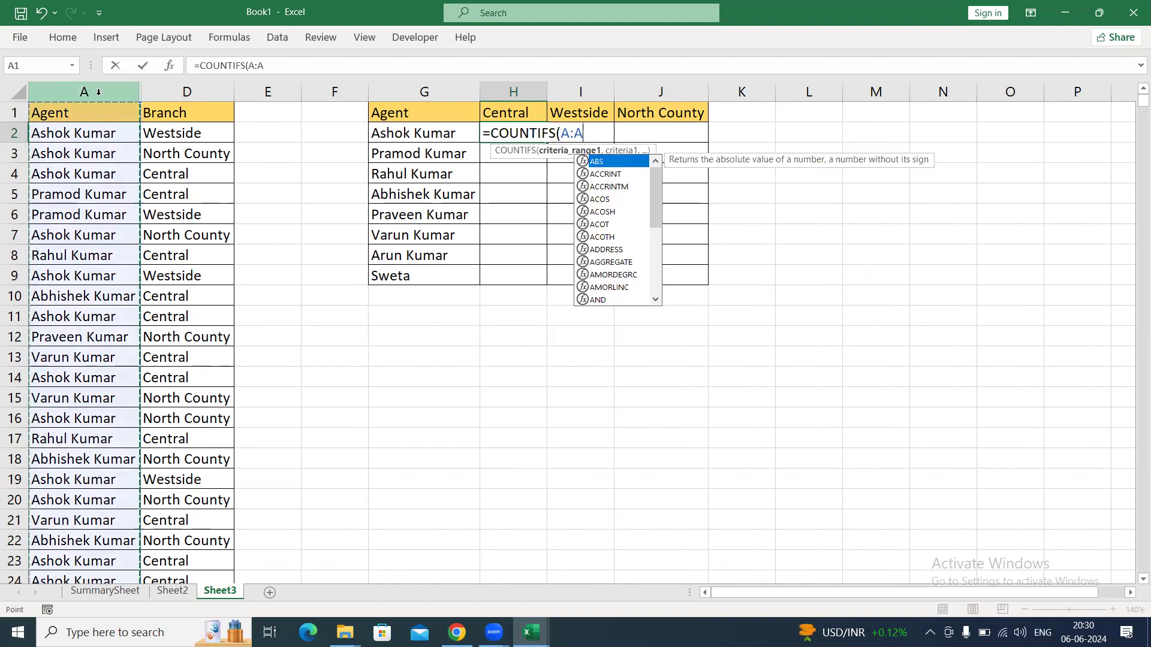
pyautogui.press('F4')
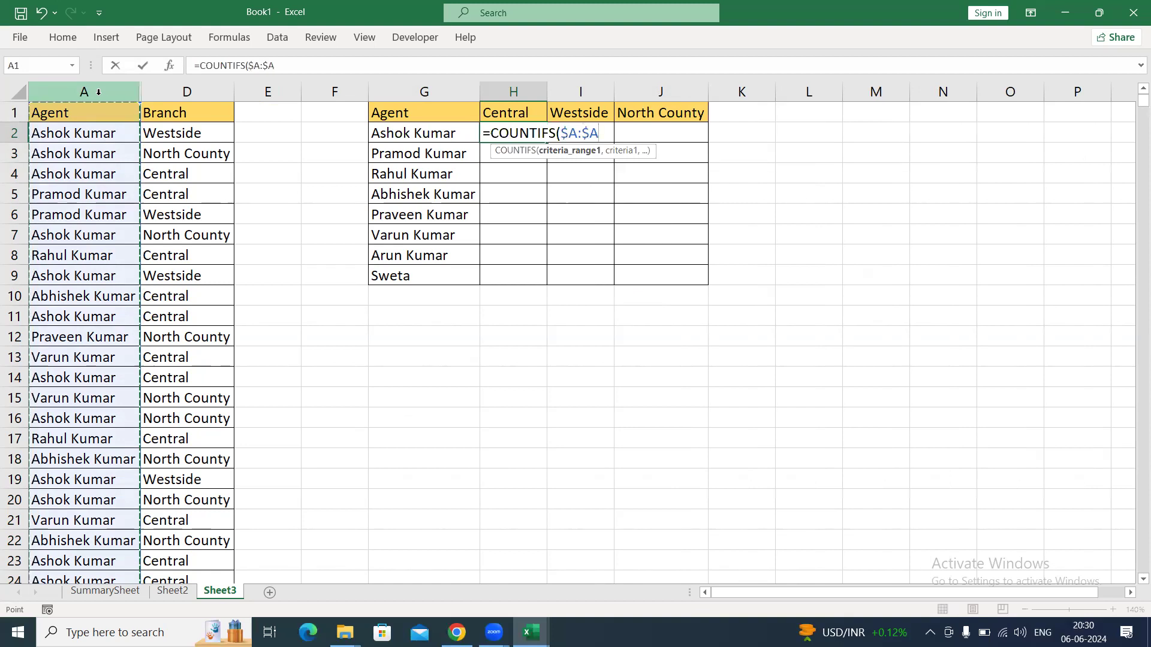
pyautogui.write(',')
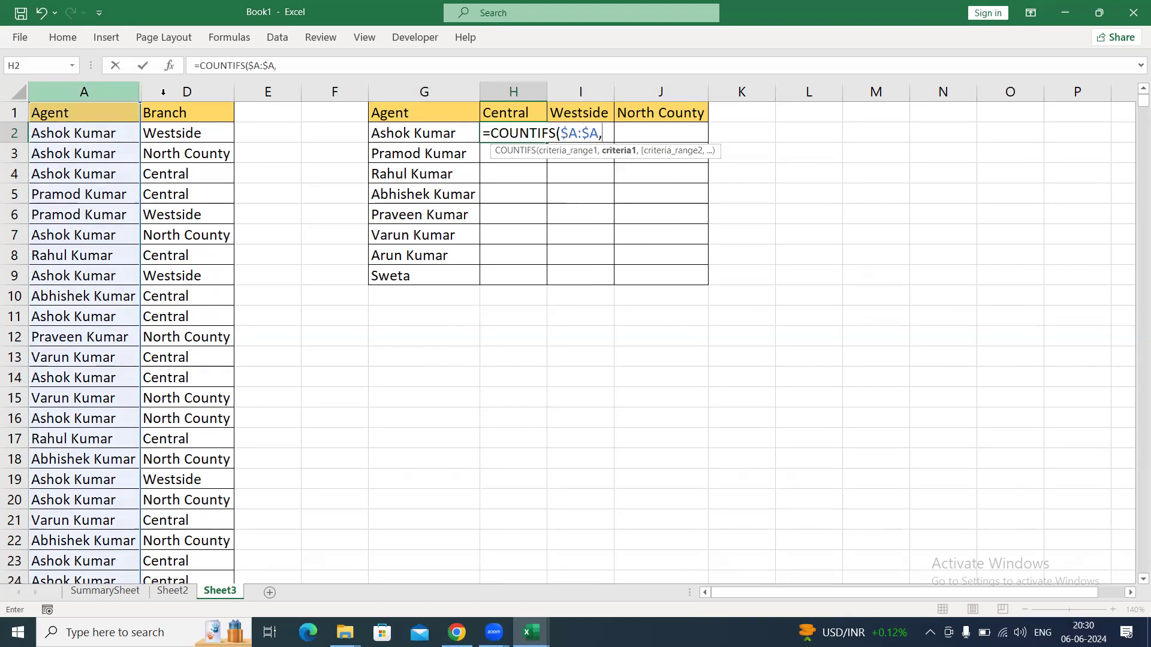
# Complete the H2 formula as =COUNTIFS($A:$A,G2:G9,D:D,H1:J1), using the agent list and branch headers as criteria.
pyautogui.moveTo(449, 134); pyautogui.dragTo(450, 279)
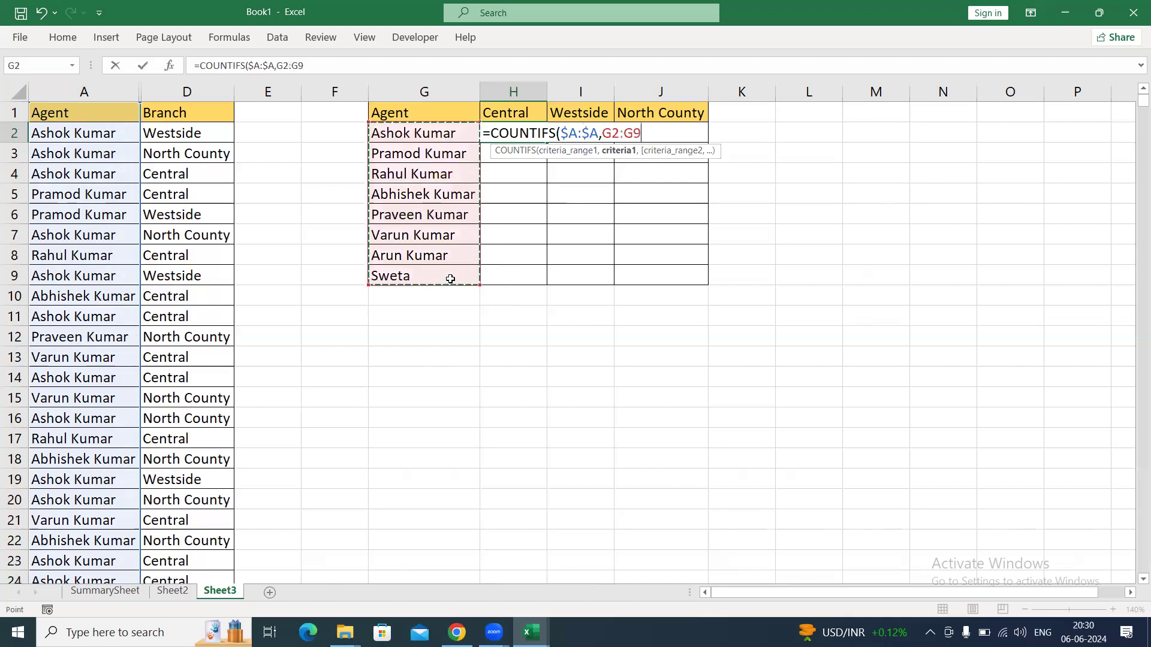
pyautogui.write(',')
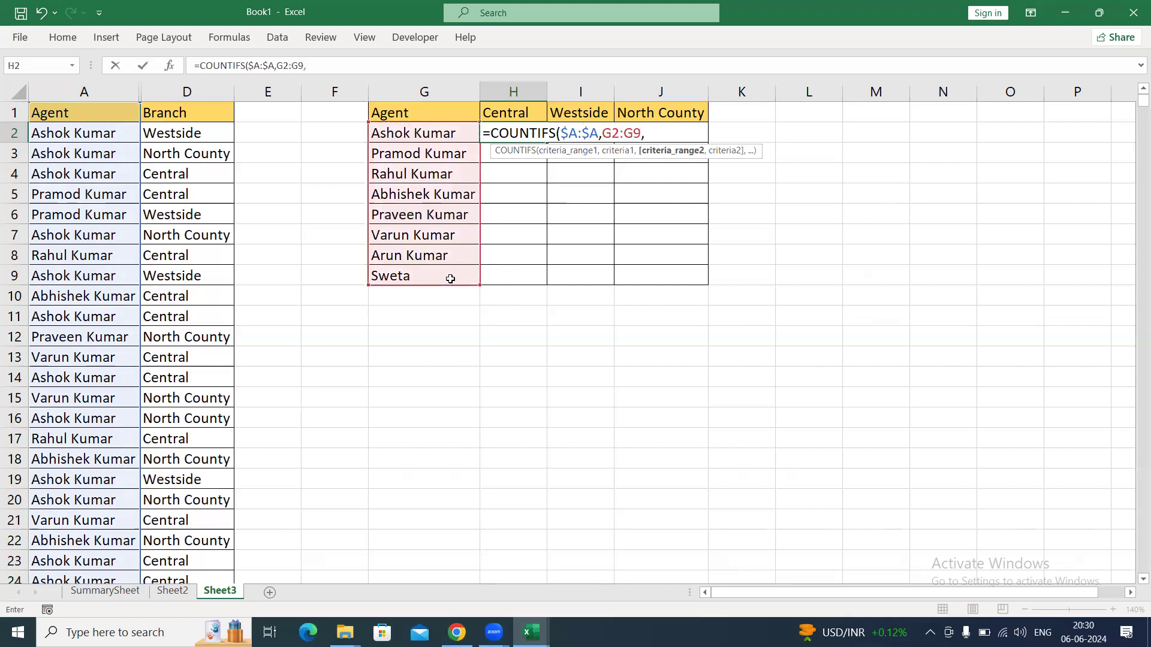
pyautogui.click(187, 91)
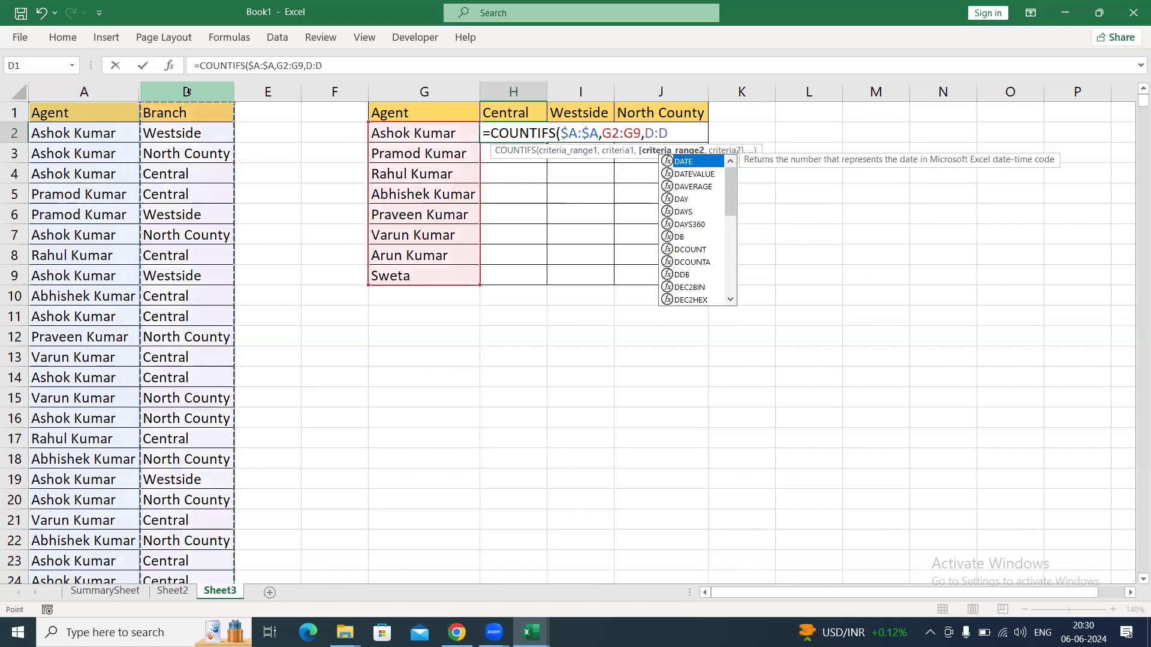
pyautogui.write(',')
pyautogui.moveTo(510, 112); pyautogui.dragTo(672, 110)
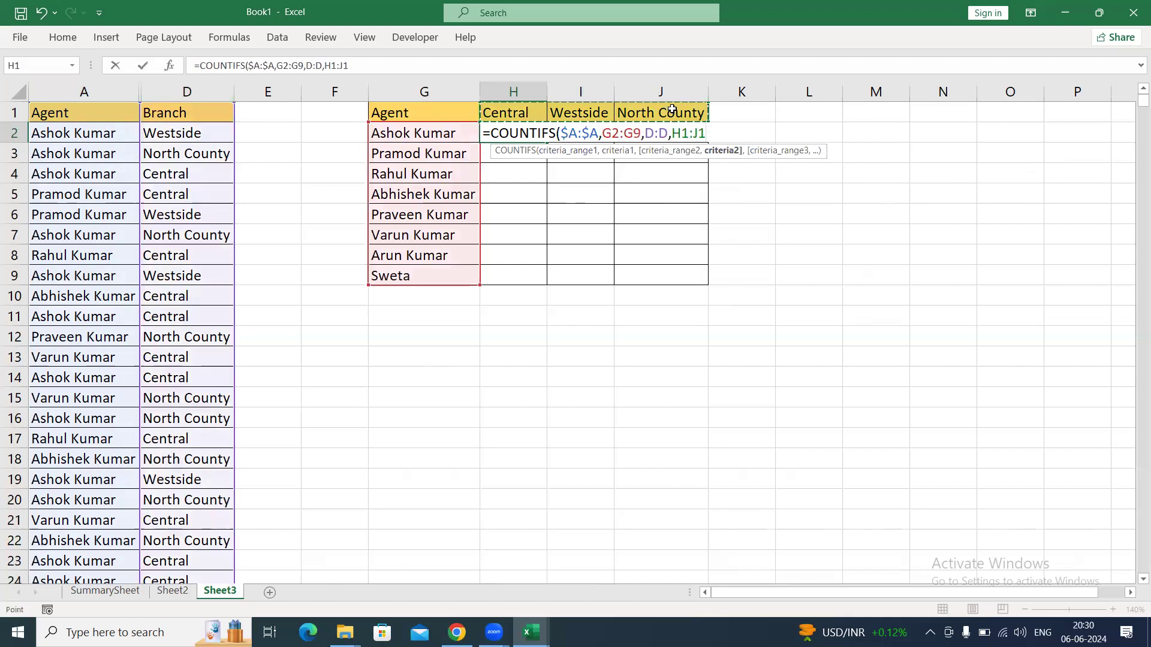
pyautogui.write(')')
pyautogui.press('Return')
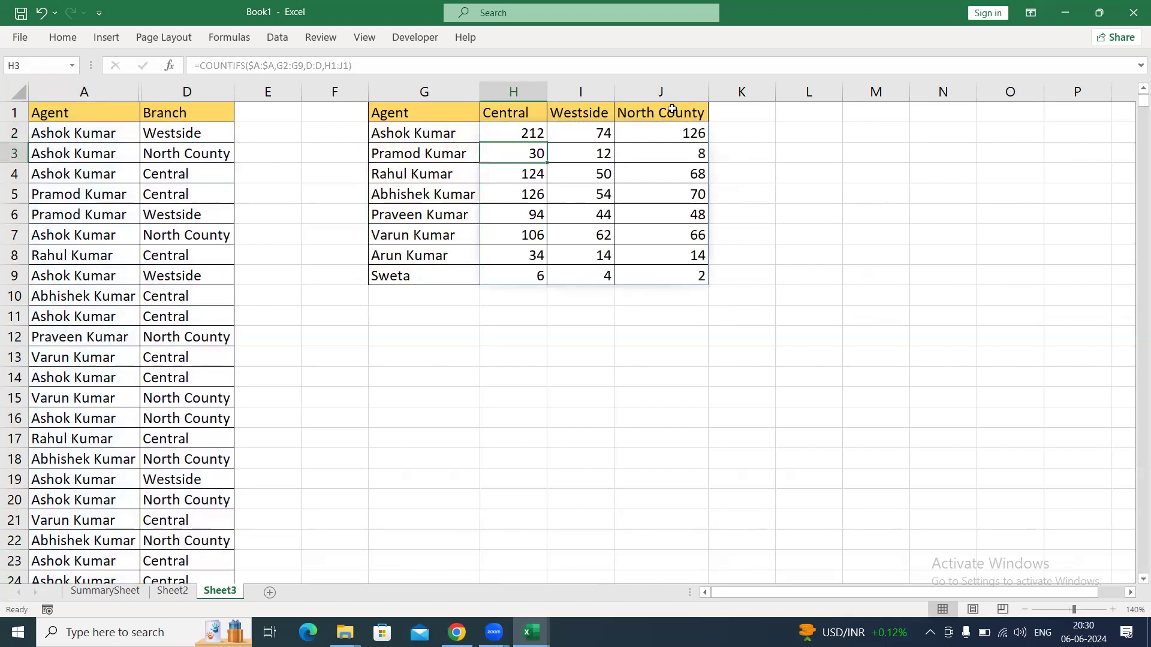
# Clear the formula in H2 and start a COUNTIF formula in its place.
pyautogui.press('Up')
pyautogui.press('Delete')
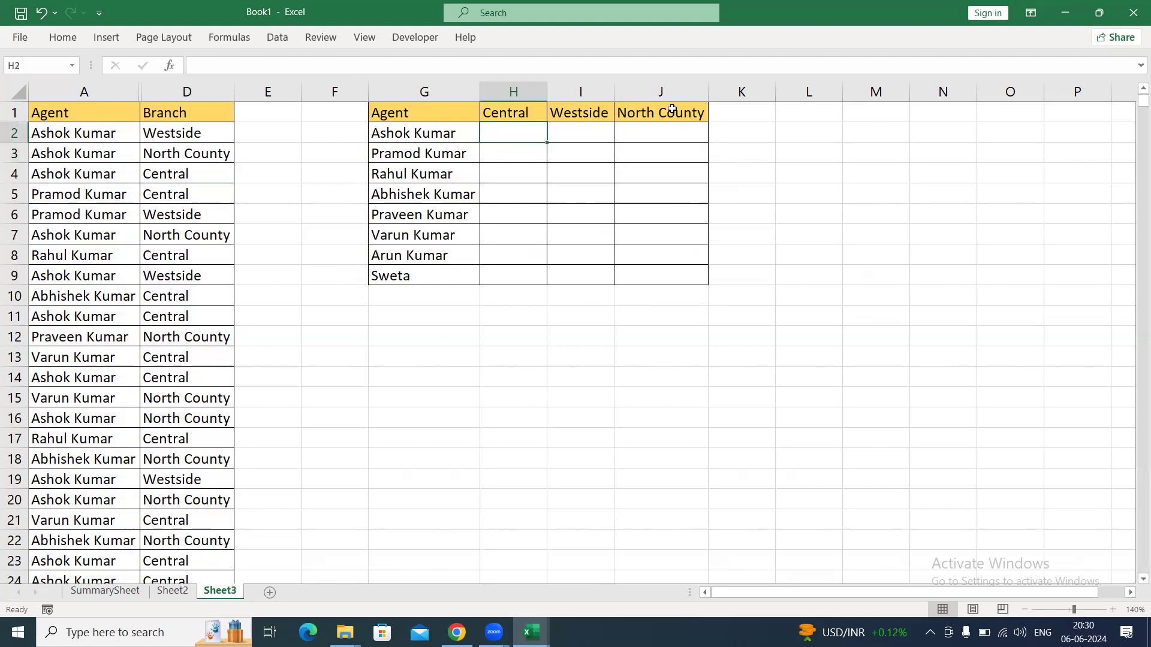
pyautogui.write('=coounti')
pyautogui.press('BackSpace')
pyautogui.press('BackSpace')
pyautogui.press('BackSpace')
pyautogui.press('BackSpace')
pyautogui.press('BackSpace')
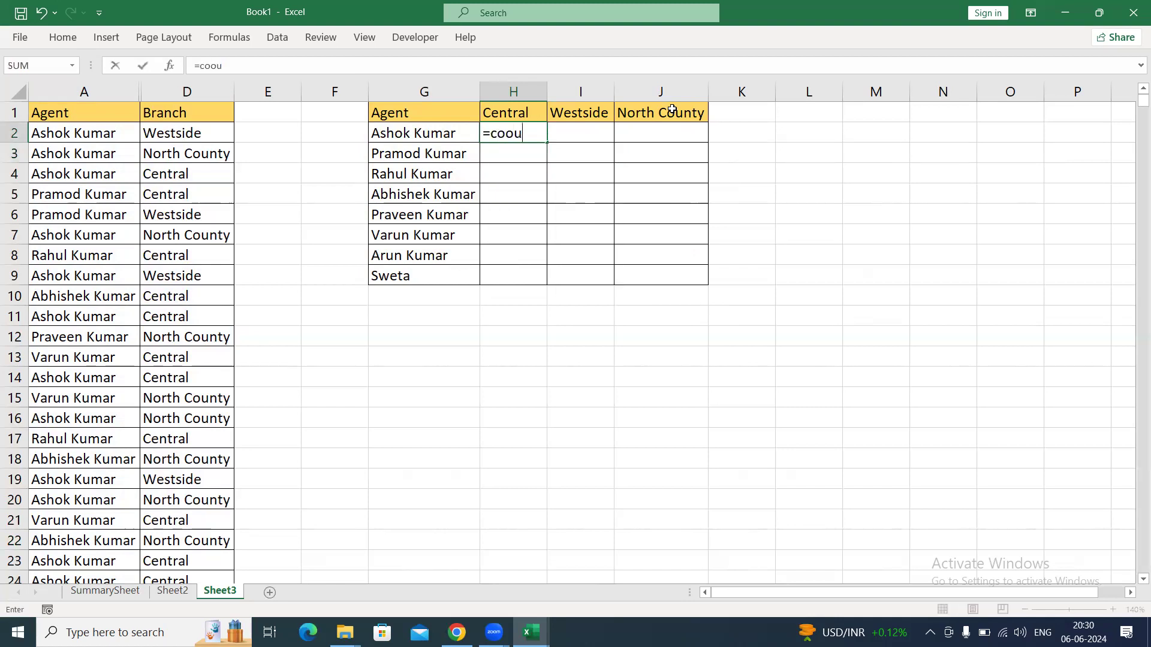
pyautogui.write('unt')
pyautogui.press('Down')
pyautogui.press('Down')
pyautogui.press('Down')
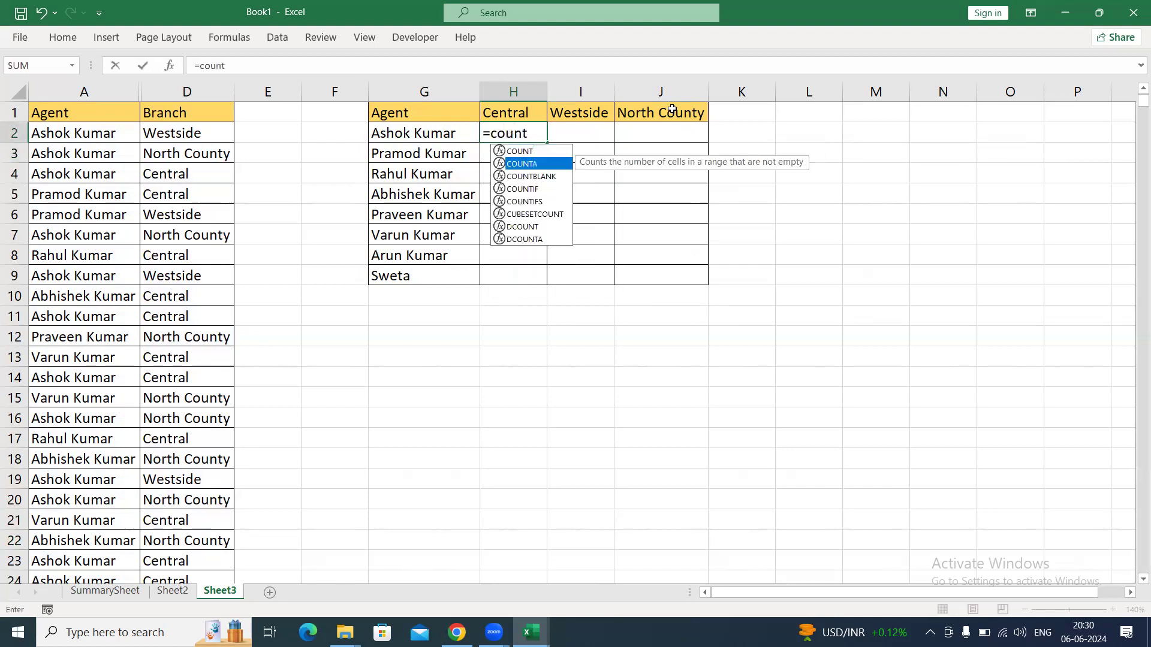
pyautogui.press('Tab')
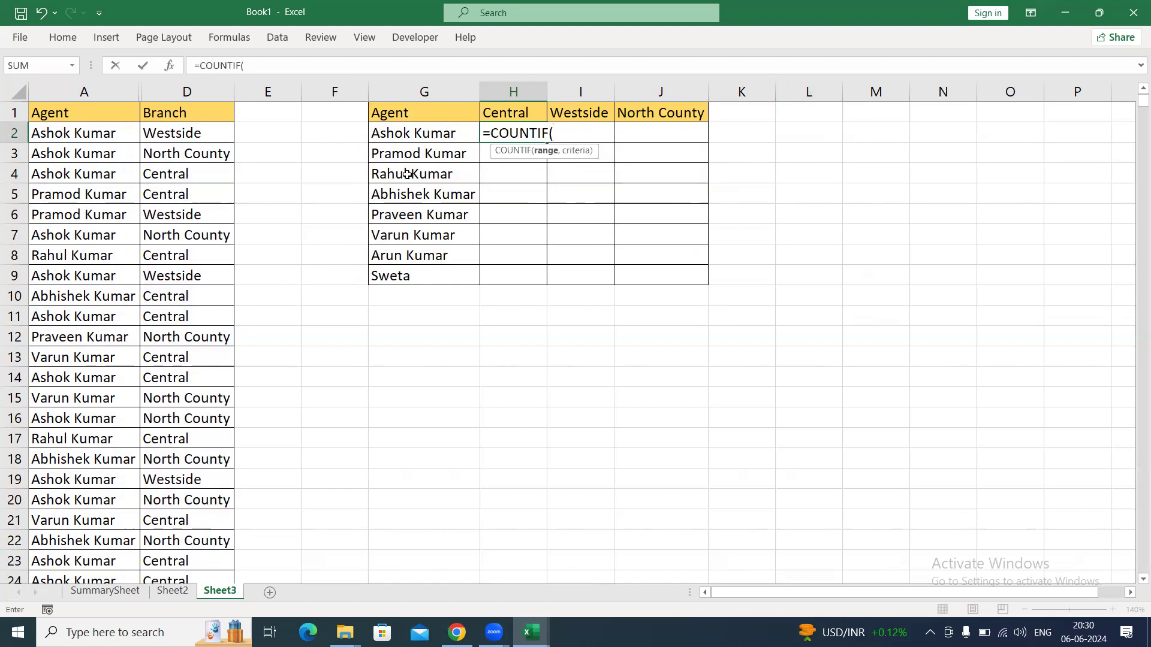
# Try to enter the COUNTIF formula with the arguments A:A, G2:G9, D:D and H1:J1.
pyautogui.click(106, 97)
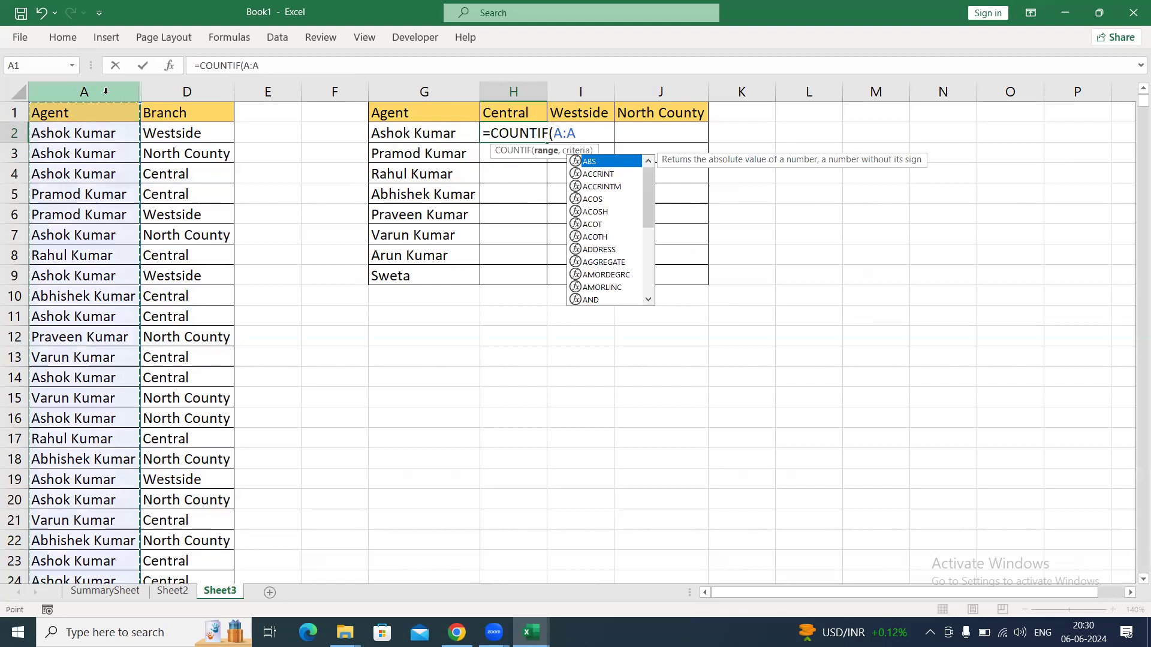
pyautogui.write(',')
pyautogui.moveTo(398, 133); pyautogui.dragTo(403, 275)
pyautogui.write(',')
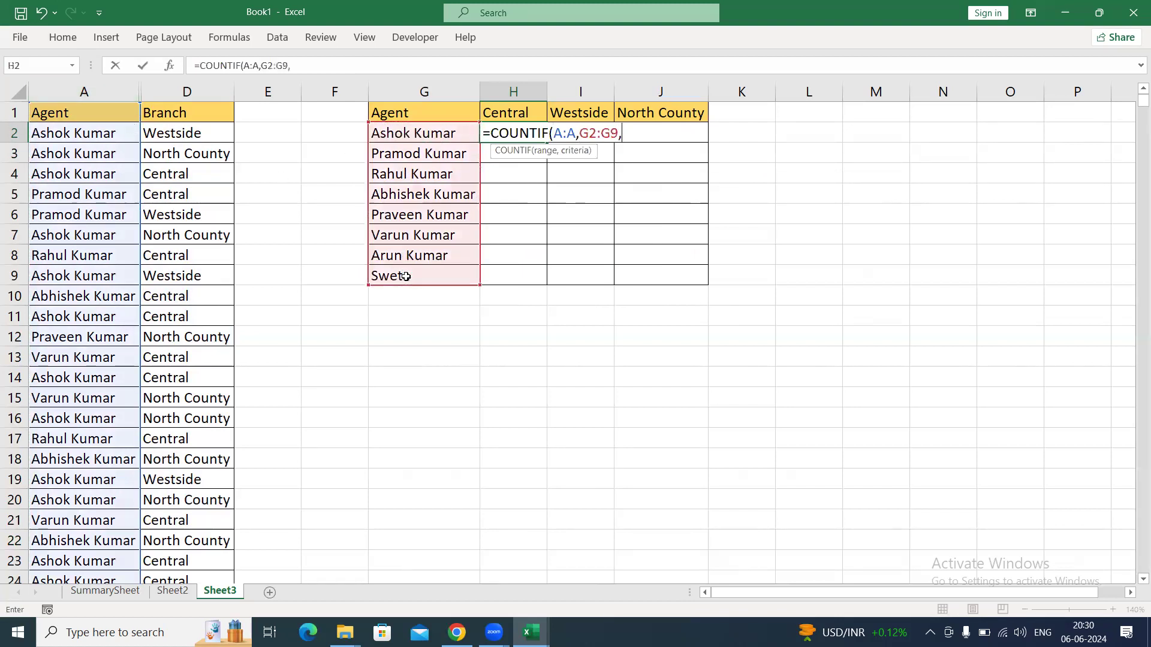
pyautogui.click(198, 91)
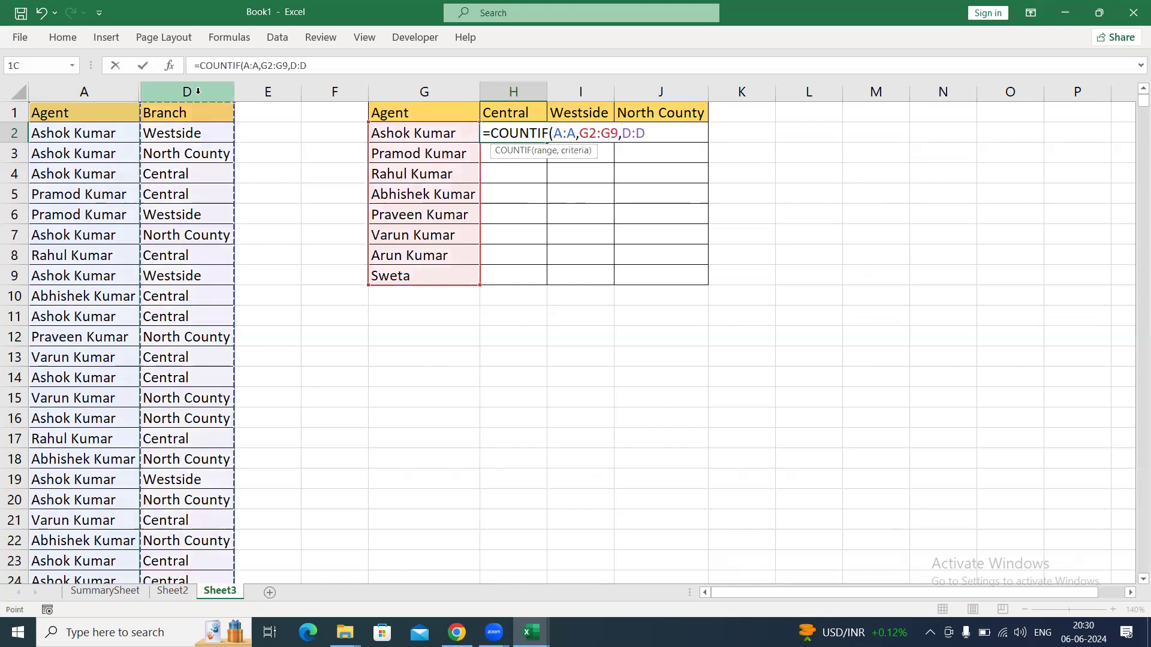
pyautogui.write(',')
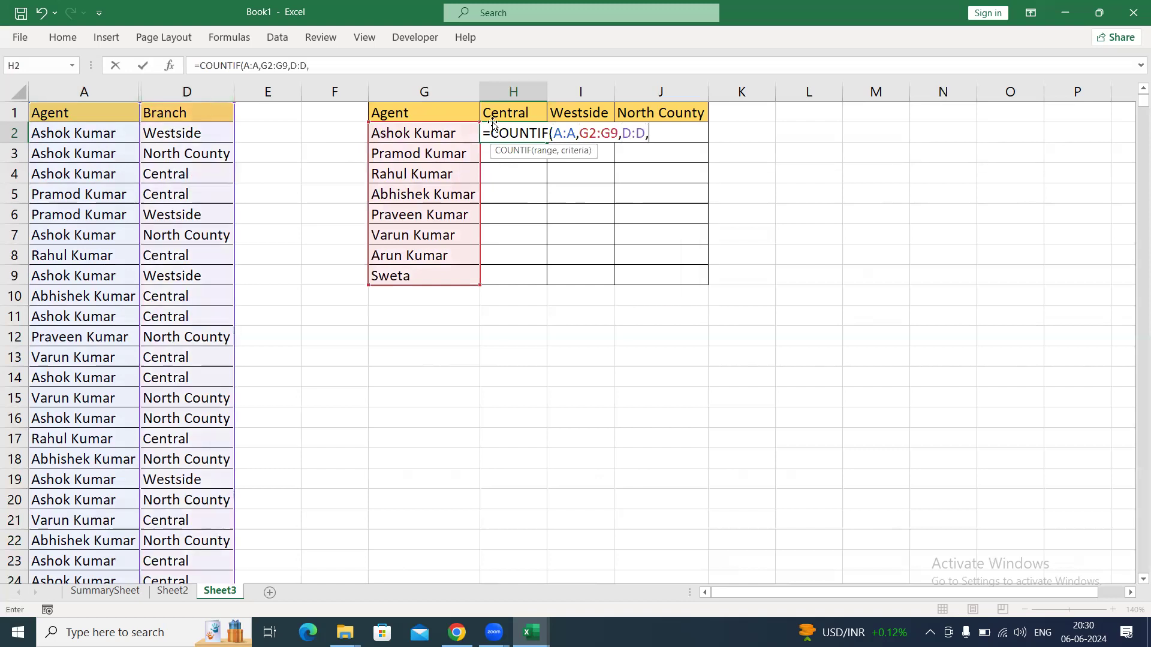
pyautogui.moveTo(502, 114); pyautogui.dragTo(695, 111)
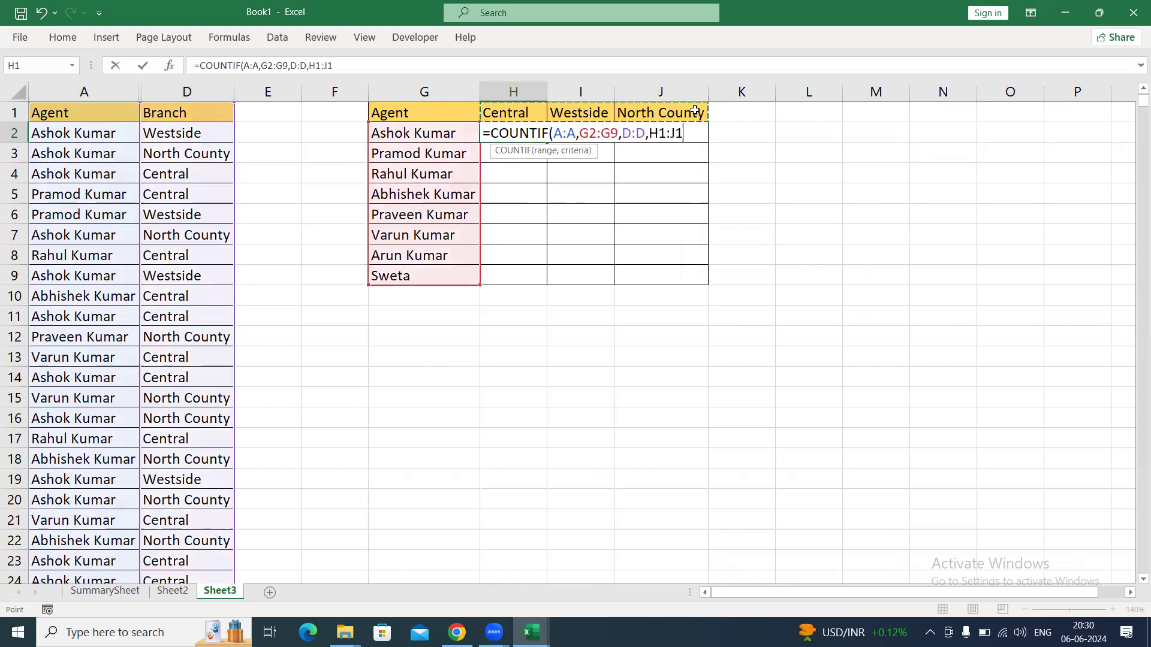
pyautogui.press('Return')
pyautogui.press('Return')
# Change the function name in H2 to COUNTIFS and enter =COUNTIFS(A:A,G2:G9,D:D,H1:J1).
pyautogui.press('Left')
pyautogui.press('Left')
pyautogui.press('Left')
pyautogui.press('Left')
pyautogui.press('Left')
pyautogui.press('Left')
pyautogui.press('Left')
pyautogui.press('Left')
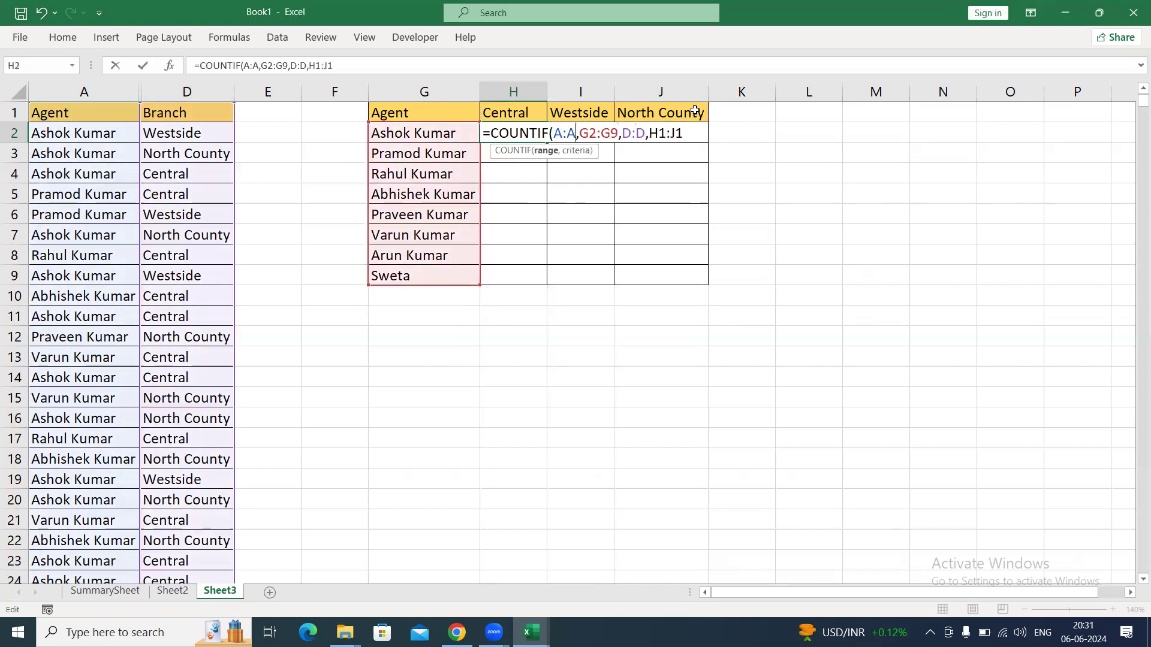
pyautogui.press('Left')
pyautogui.press('Left')
pyautogui.write('S')
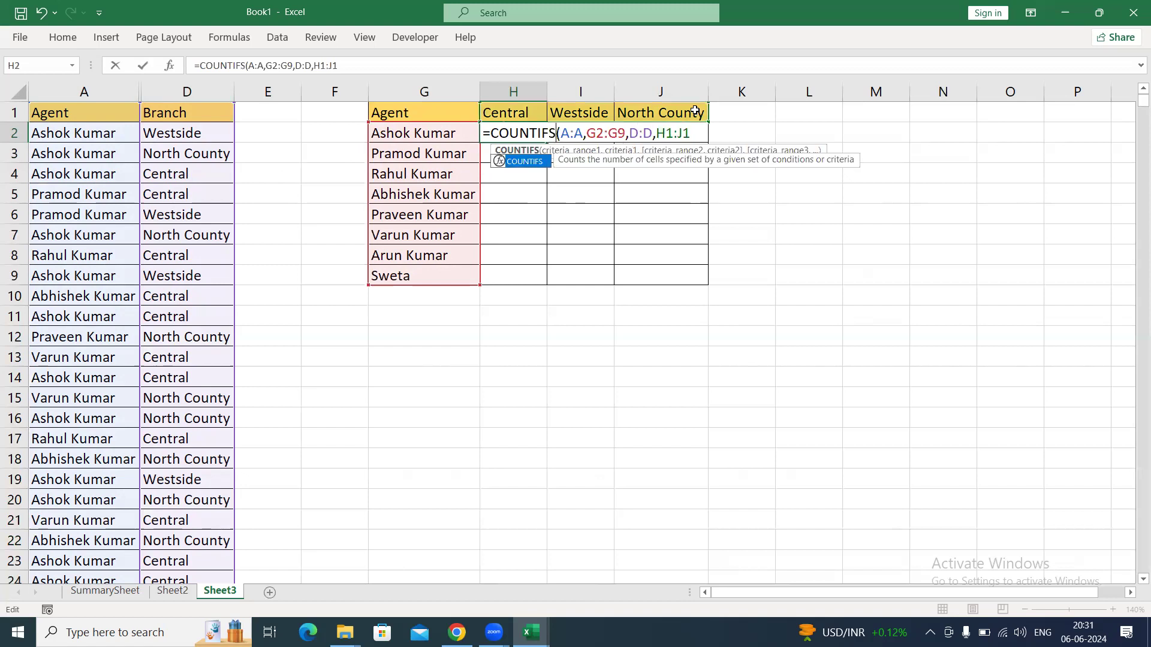
pyautogui.press('Return')
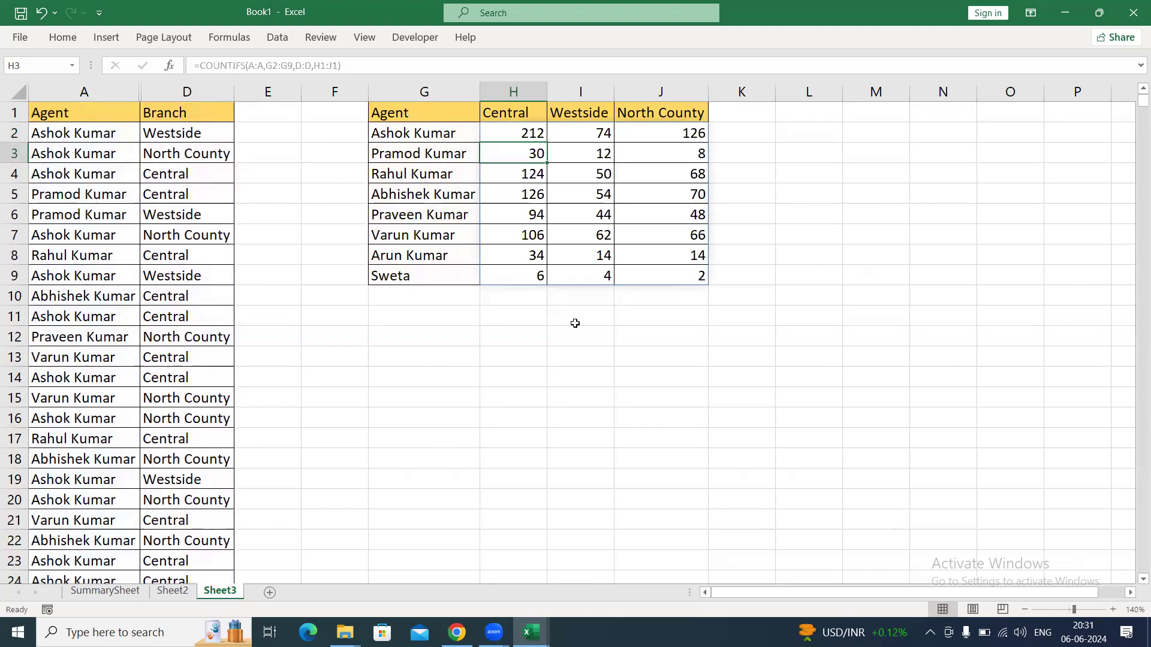
# Clear the spilled COUNTIFS formula from H2:J9.
pyautogui.press('Up')
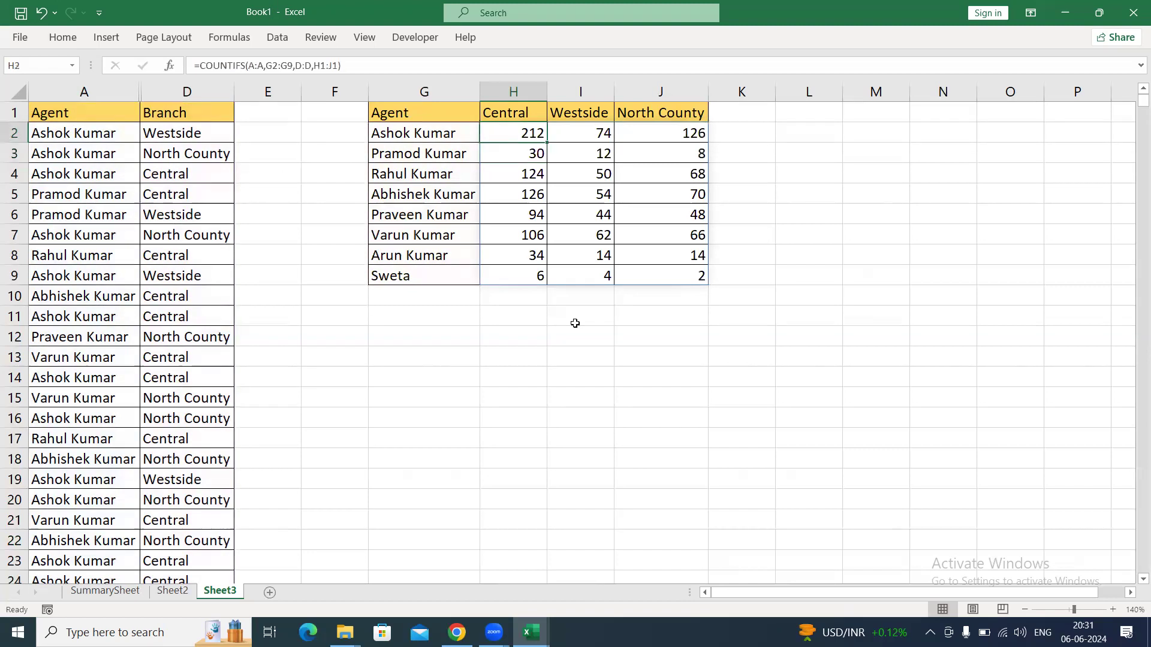
pyautogui.hotkey('ctrl', '/')
pyautogui.press('Delete')
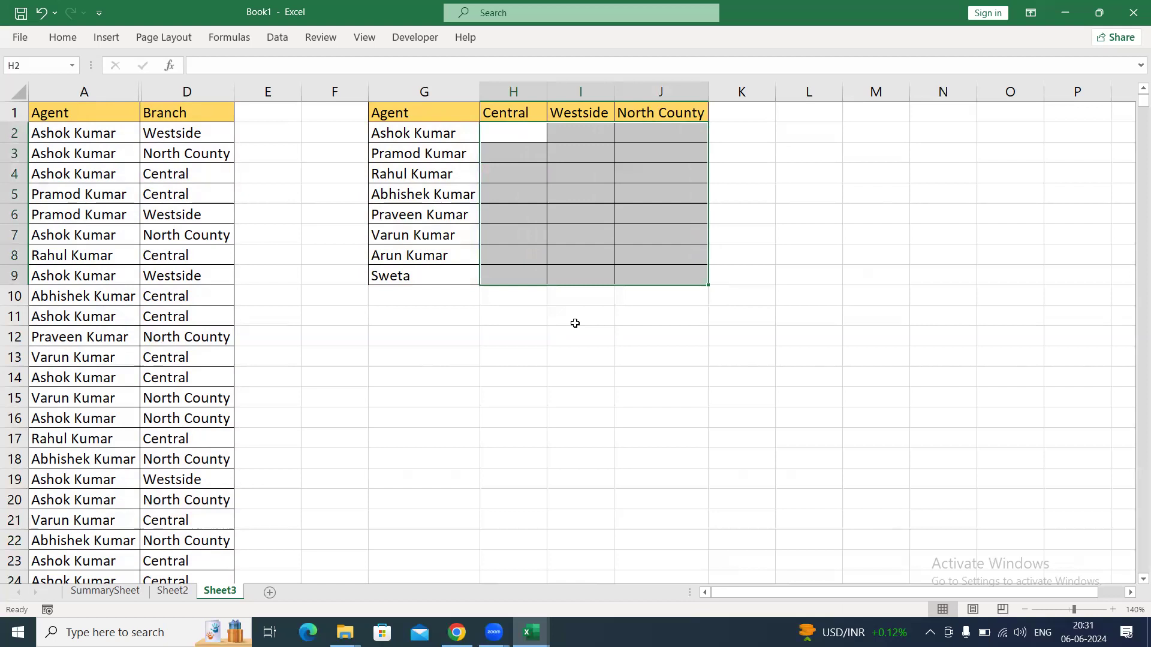
# Select the empty table cells H2:J9 and start a COUNTIFS formula for the whole range.
pyautogui.hotkey('shift', 'Down')
pyautogui.hotkey('shift', 'Down')
pyautogui.hotkey('shift', 'Down')
pyautogui.hotkey('shift', 'Down')
pyautogui.hotkey('shift', 'Down')
pyautogui.hotkey('shift', 'Down')
pyautogui.hotkey('shift', 'Down')
pyautogui.hotkey('shift', 'Down')
pyautogui.hotkey('shift', 'Up')
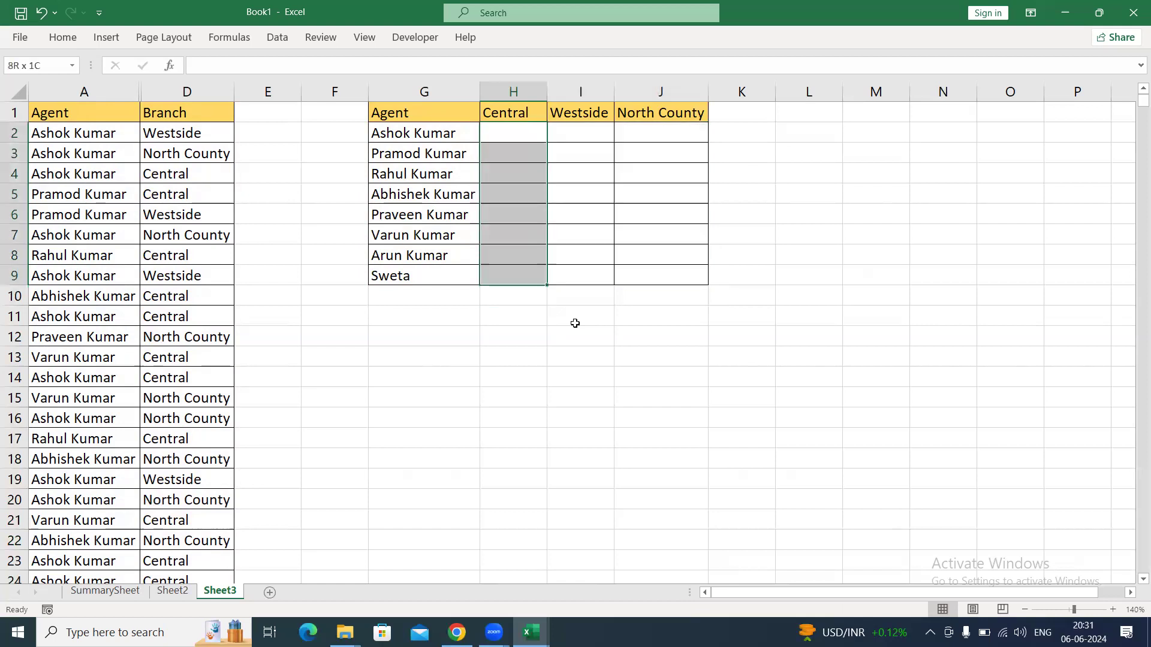
pyautogui.hotkey('shift', 'Right')
pyautogui.hotkey('shift', 'Right')
pyautogui.write('=countif')
pyautogui.press('Down')
pyautogui.press('Tab')
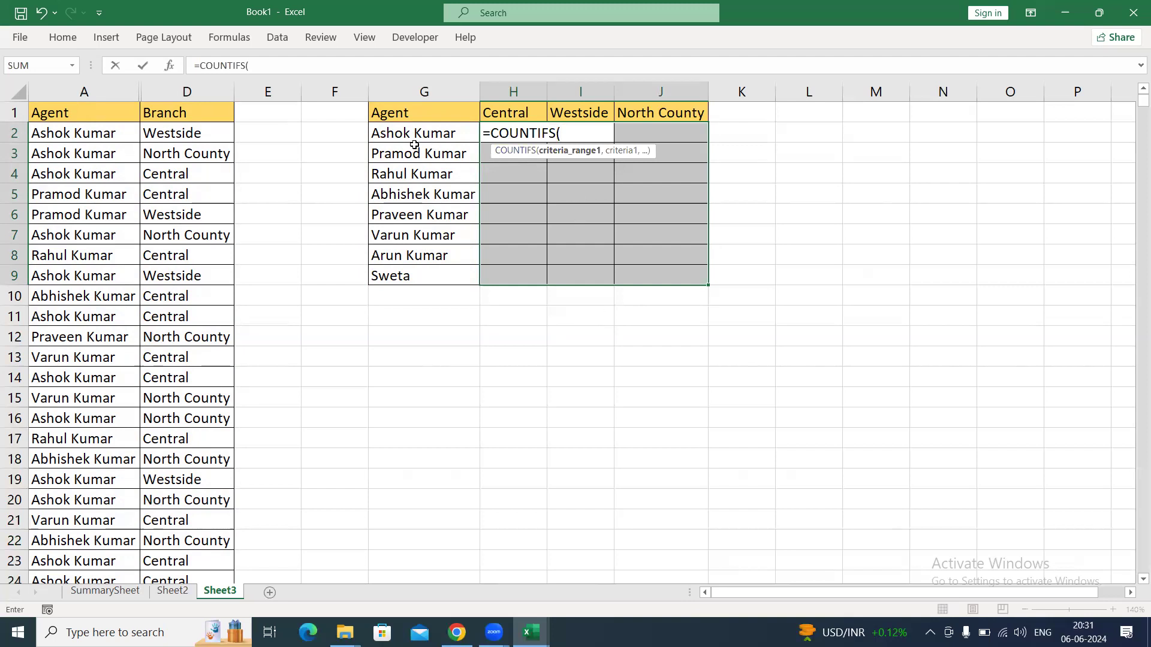
# Complete =COUNTIFS(A:A,G2:G9,D:D,H1:J1) and enter it as an array formula across H2:J9.
pyautogui.click(84, 91)
pyautogui.write(',')
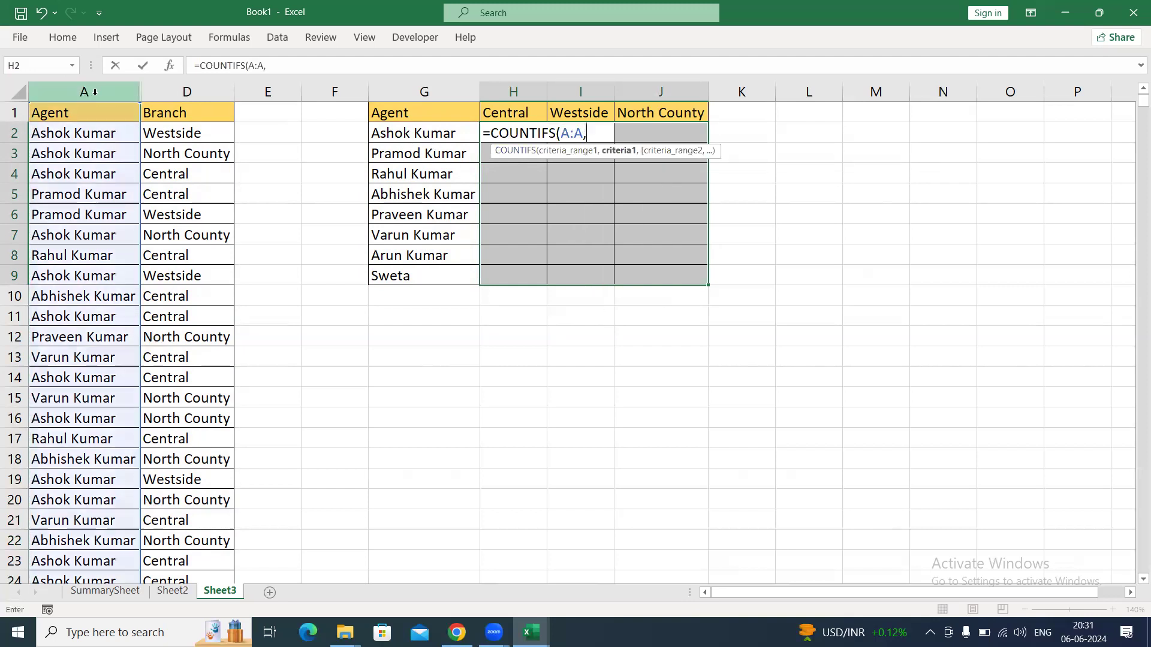
pyautogui.moveTo(418, 134); pyautogui.dragTo(419, 286)
pyautogui.write(',')
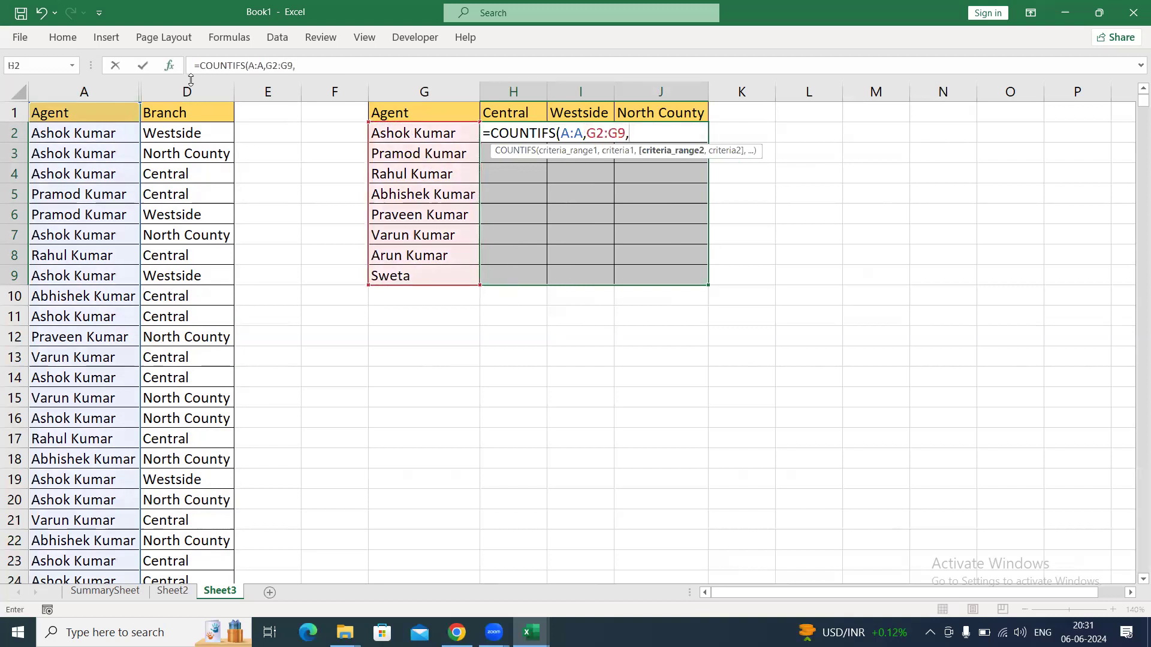
pyautogui.click(196, 92)
pyautogui.write(',')
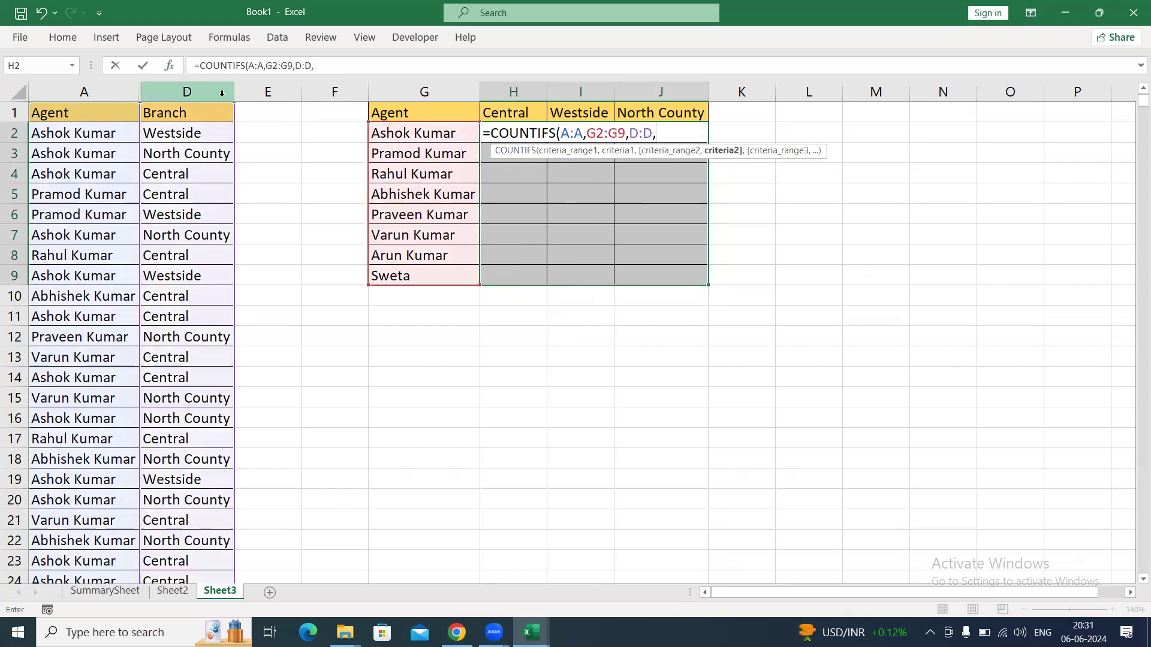
pyautogui.moveTo(650, 113); pyautogui.dragTo(665, 110)
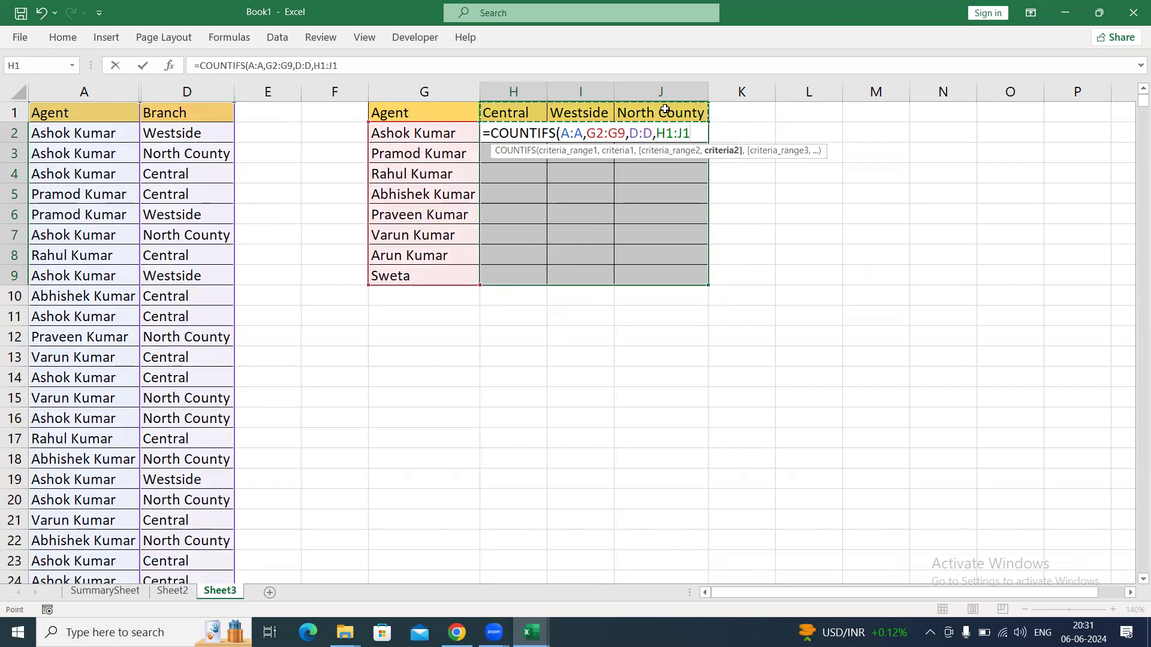
pyautogui.write(')')
pyautogui.hotkey('ctrl', 'shift', 'Return')
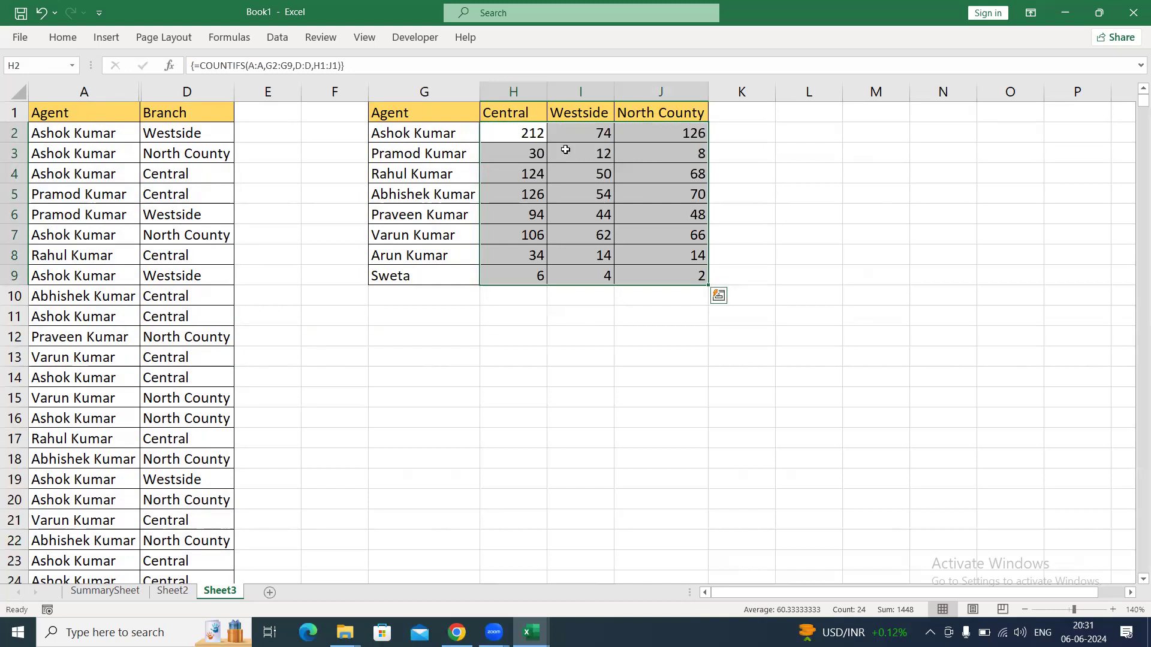
# Delete the array formula from all cells of H2:J9.
pyautogui.click(516, 136)
pyautogui.moveTo(520, 293); pyautogui.dragTo(662, 279)
pyautogui.press('Delete')
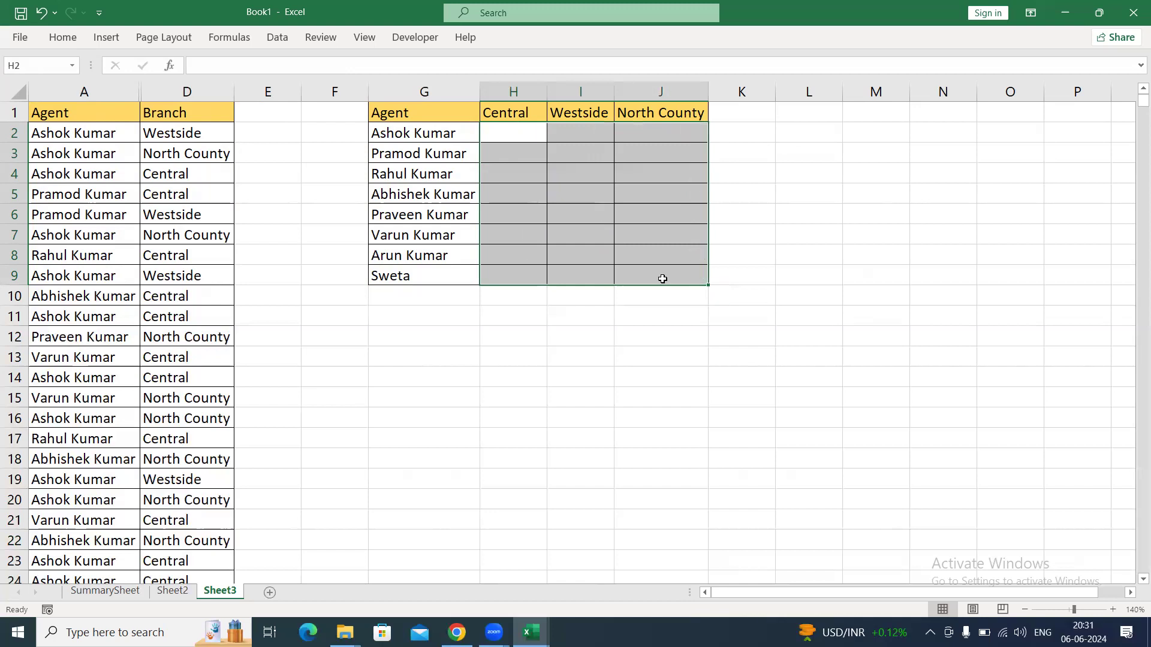
# Start a COUNTIFS formula in H2 with column A:A as the first range and the agent names G2:G9 as its criteria.
pyautogui.press('Down')
pyautogui.press('Up')
pyautogui.write('=cit')
pyautogui.press('BackSpace')
pyautogui.press('BackSpace')
pyautogui.write('ounti')
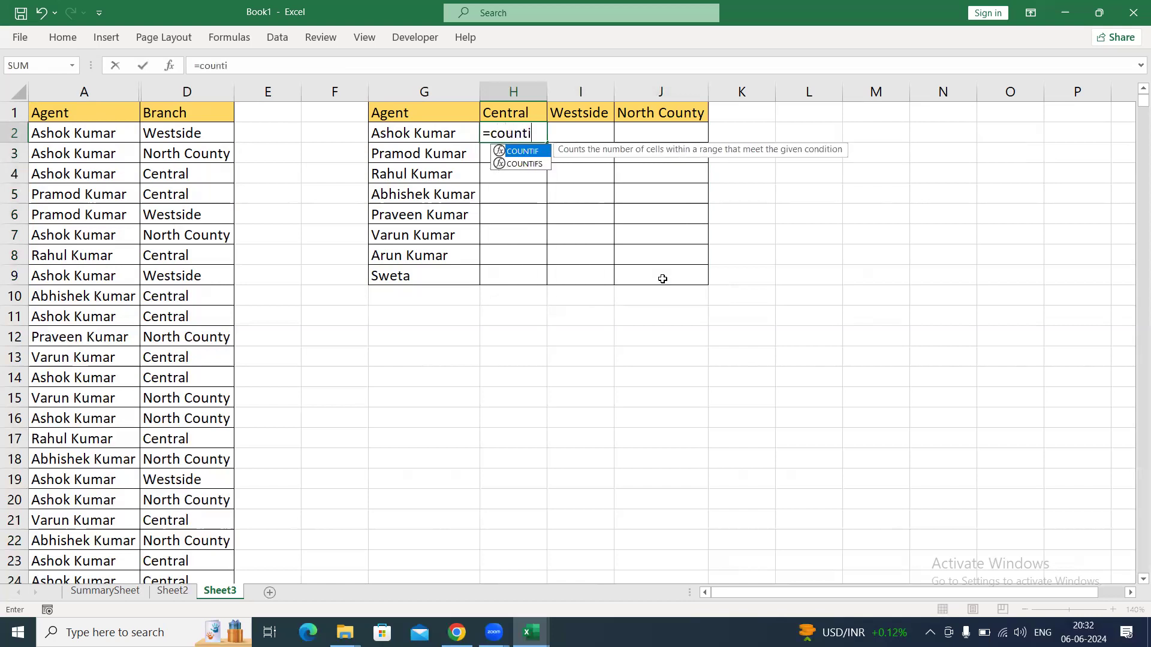
pyautogui.press('Down')
pyautogui.press('Tab')
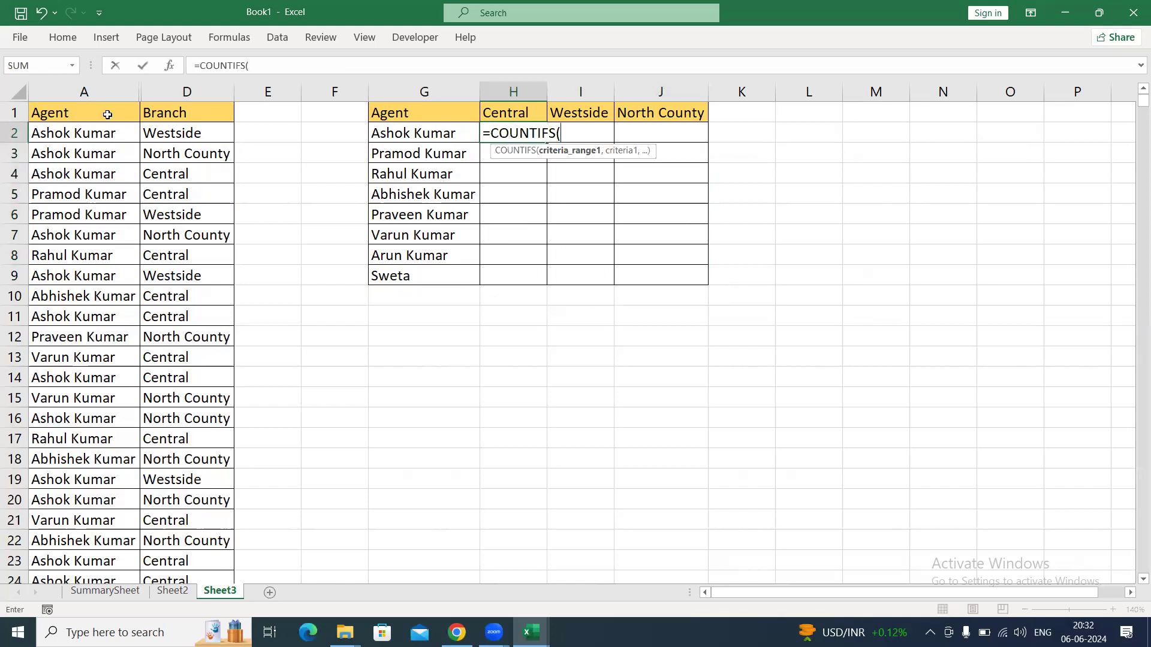
pyautogui.click(84, 91)
pyautogui.write(',')
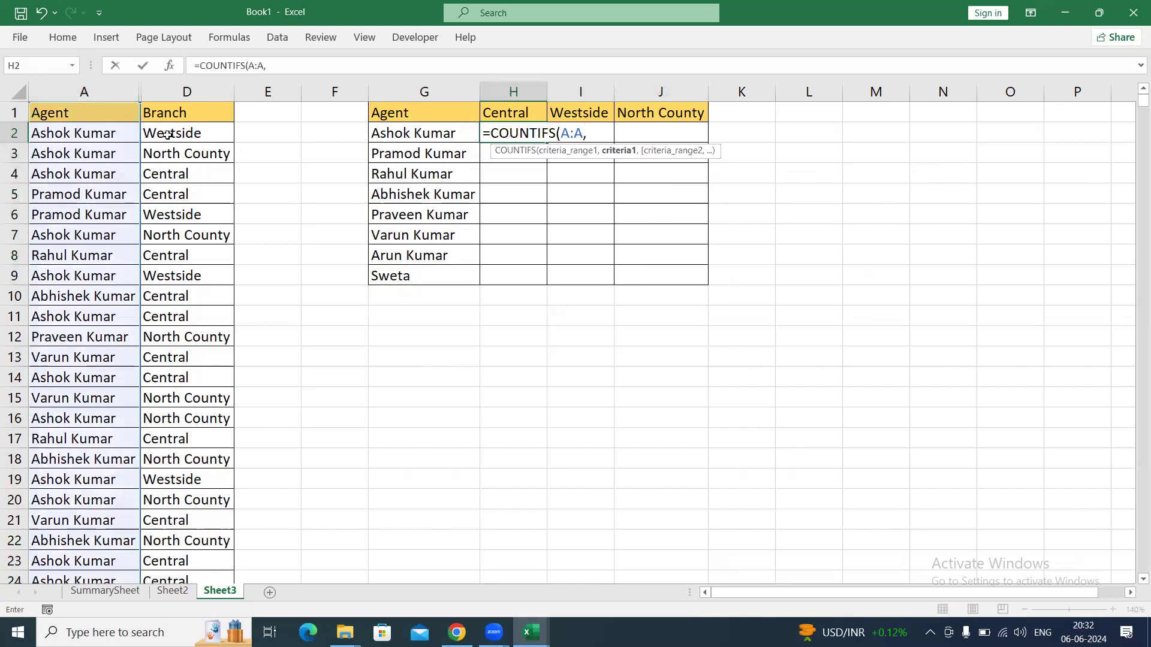
pyautogui.moveTo(399, 134); pyautogui.dragTo(419, 275)
pyautogui.write(',')
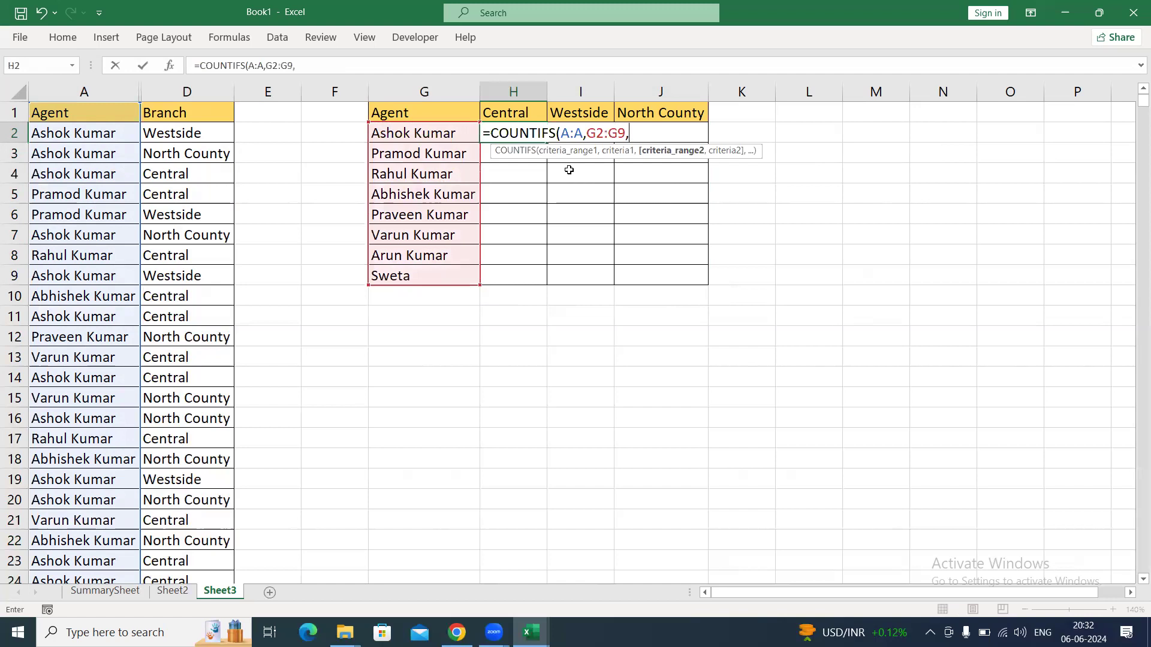
# Add D:D with the branch headers H1:J1 as the second criteria pair and enter the formula so it spills.
pyautogui.click(201, 90)
pyautogui.write(',')
pyautogui.moveTo(522, 112); pyautogui.dragTo(672, 114)
pyautogui.write(')')
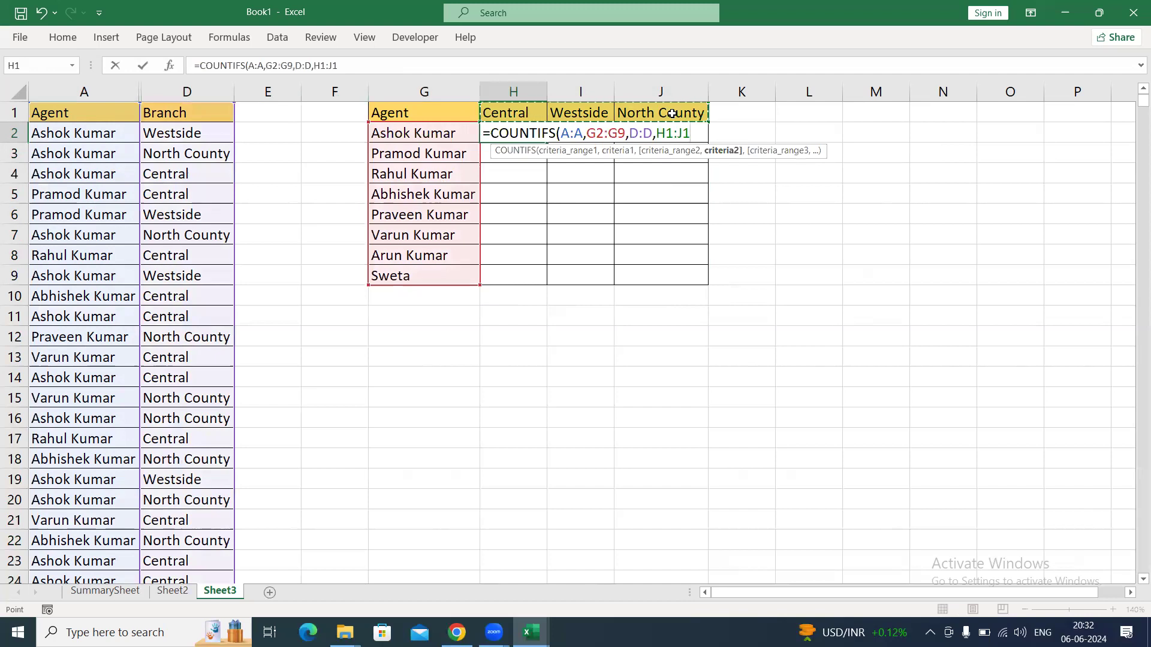
pyautogui.press('Return')
pyautogui.press('Return')
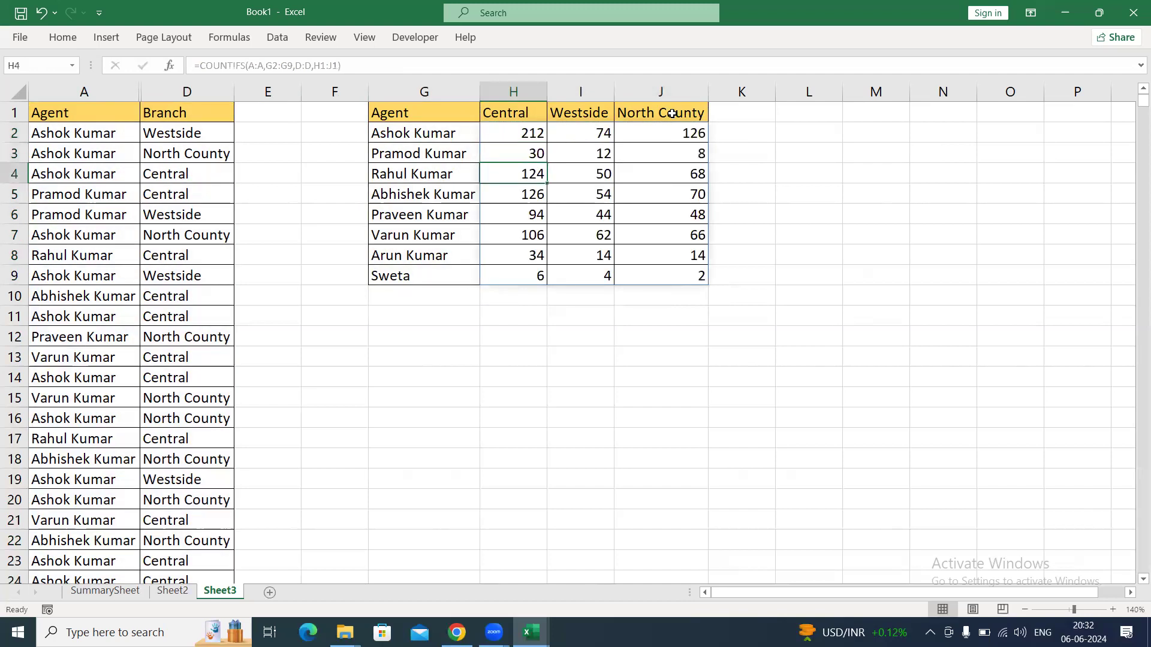
# Examine the spilled COUNTIFS formula across the result cells H2:J9.
pyautogui.press('Up')
pyautogui.press('Up')
pyautogui.hotkey('ctrl', 'shift', 'Right')
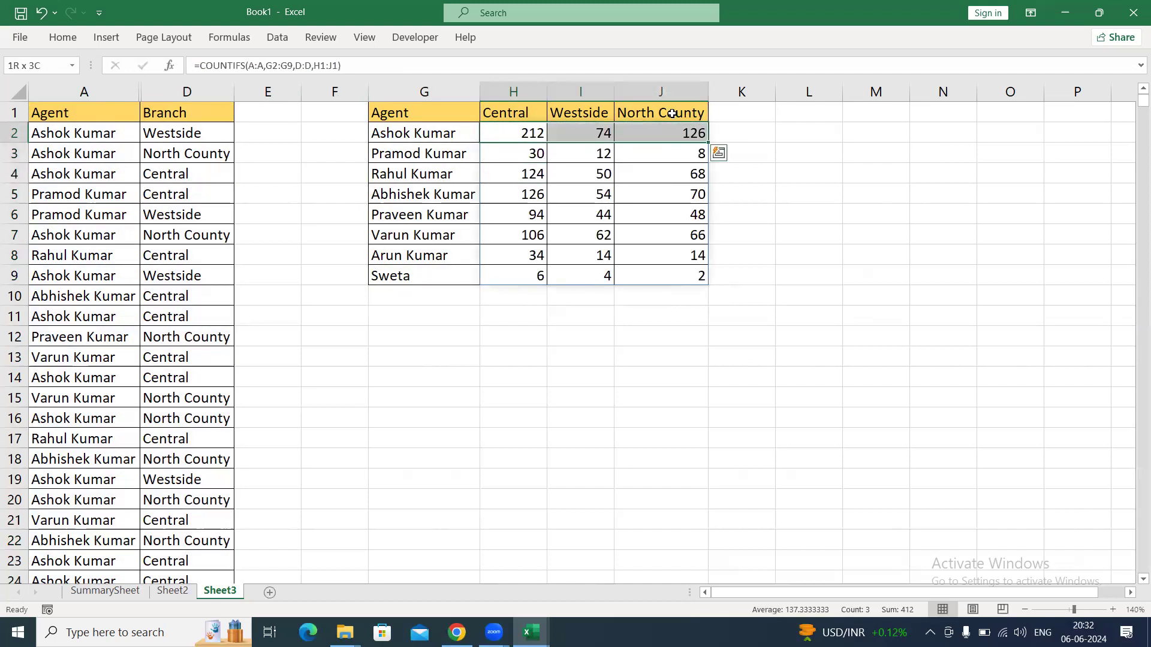
pyautogui.hotkey('ctrl', 'shift', 'Down')
pyautogui.hotkey('ctrl', 'shift', 'Down')
pyautogui.hotkey('ctrl', 'shift', 'Up')
pyautogui.press('Up')
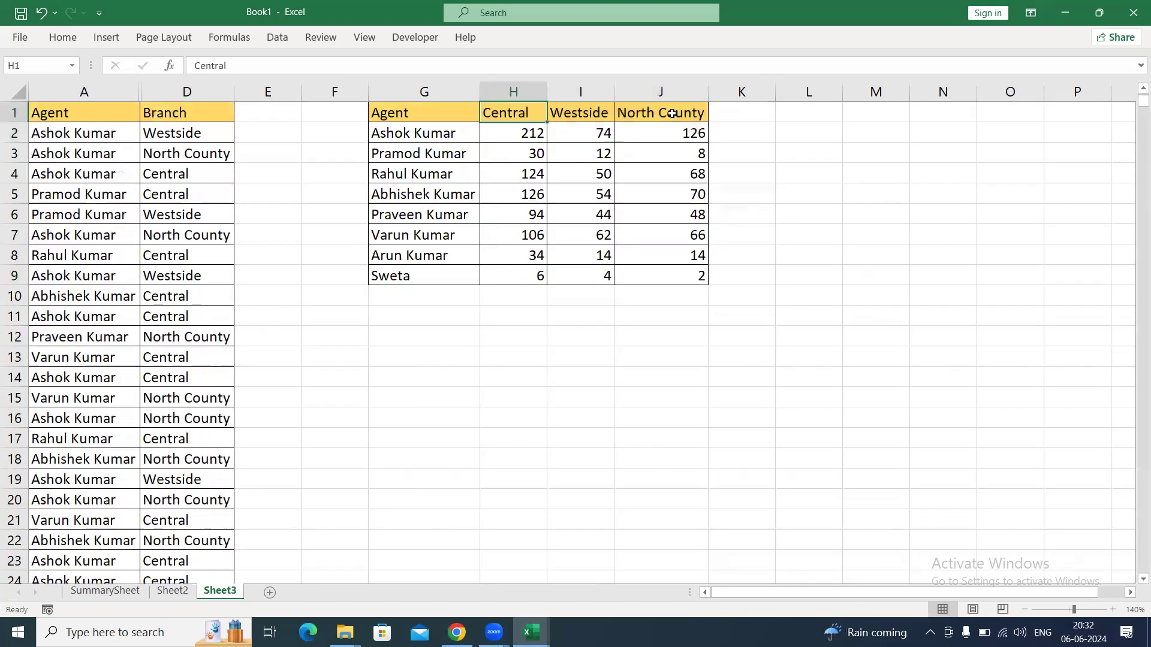
# Copy only the visible cells of the Agent and Branch columns and paste them at A1 of a new sheet.
pyautogui.moveTo(111, 91); pyautogui.dragTo(178, 91)
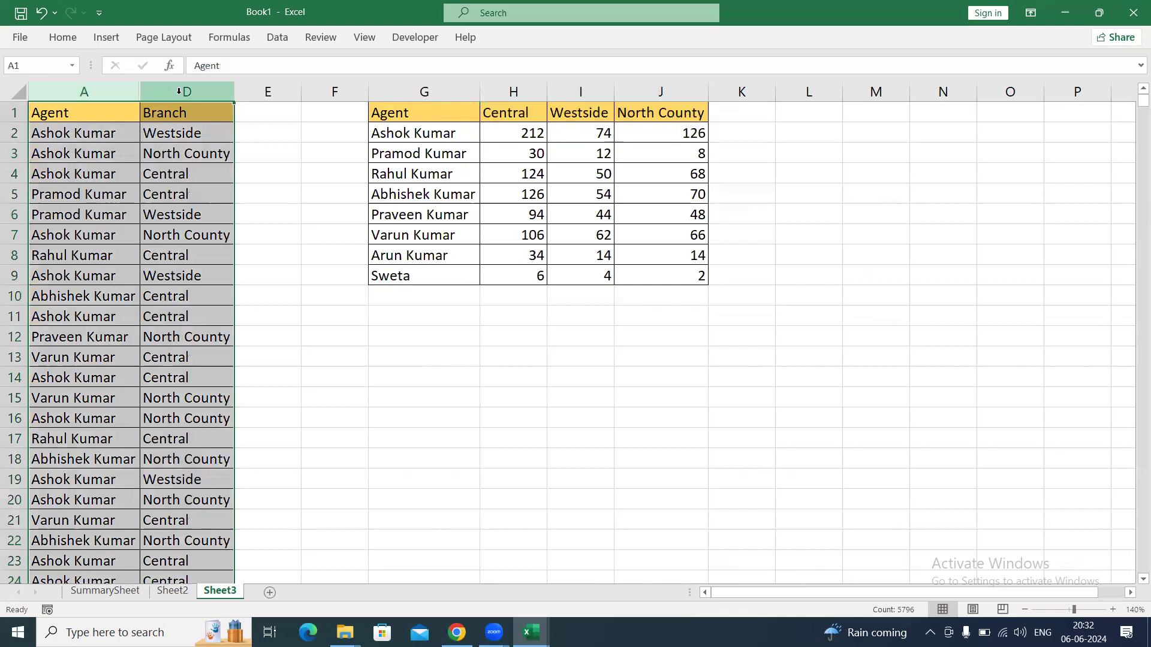
pyautogui.hotkey('alt', ';')
pyautogui.hotkey('ctrl', 'c')
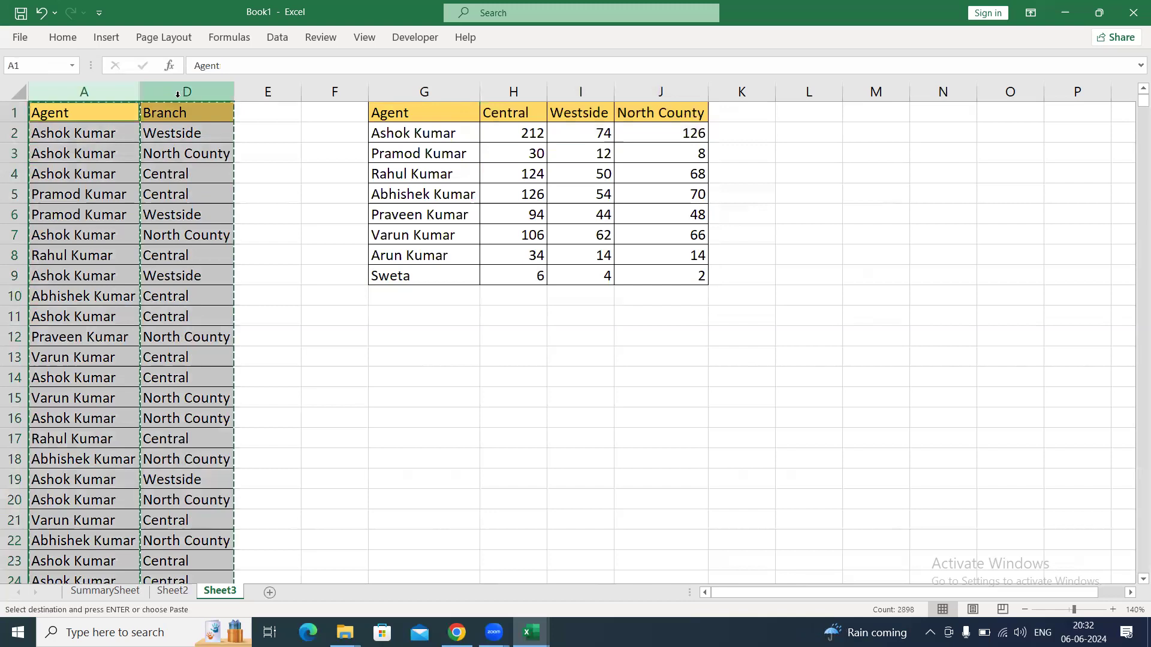
pyautogui.click(269, 595)
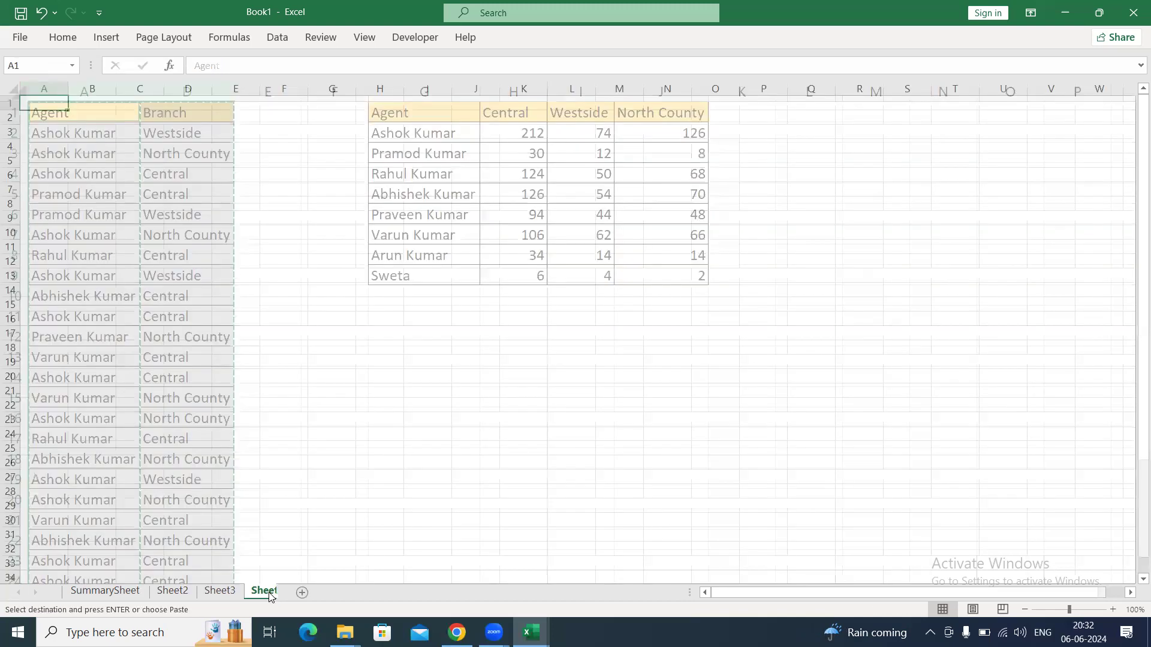
pyautogui.hotkey('ctrl', 'v')
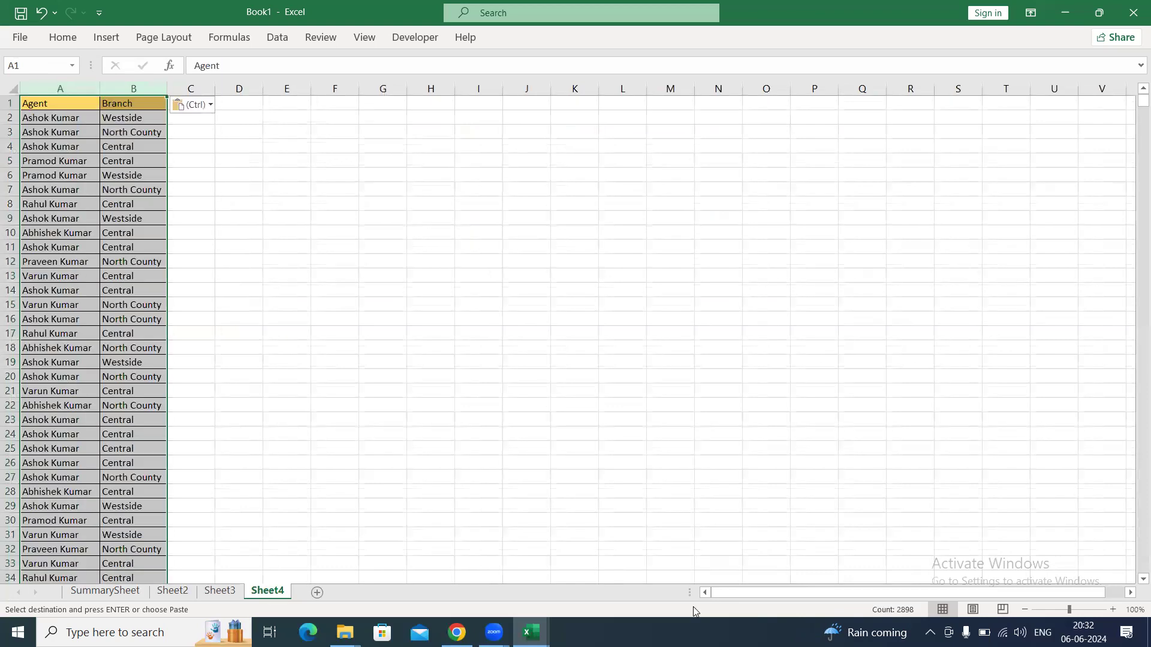
pyautogui.click(1113, 608)
pyautogui.click(1113, 609)
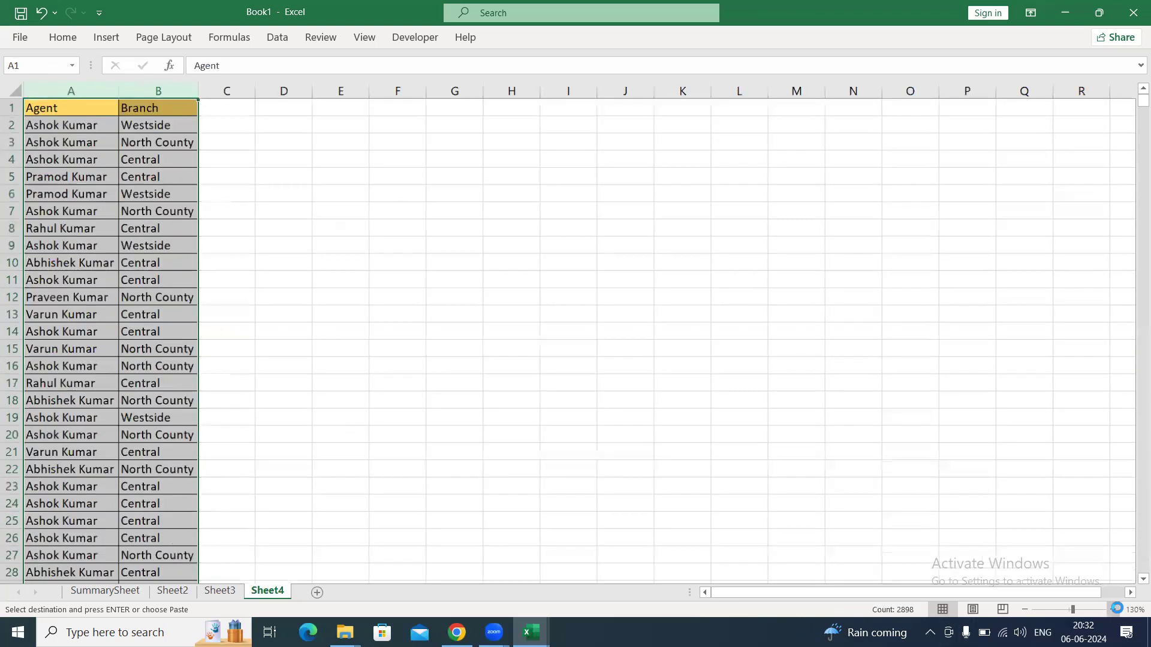
pyautogui.click(1114, 609)
pyautogui.click(1113, 609)
pyautogui.click(179, 380)
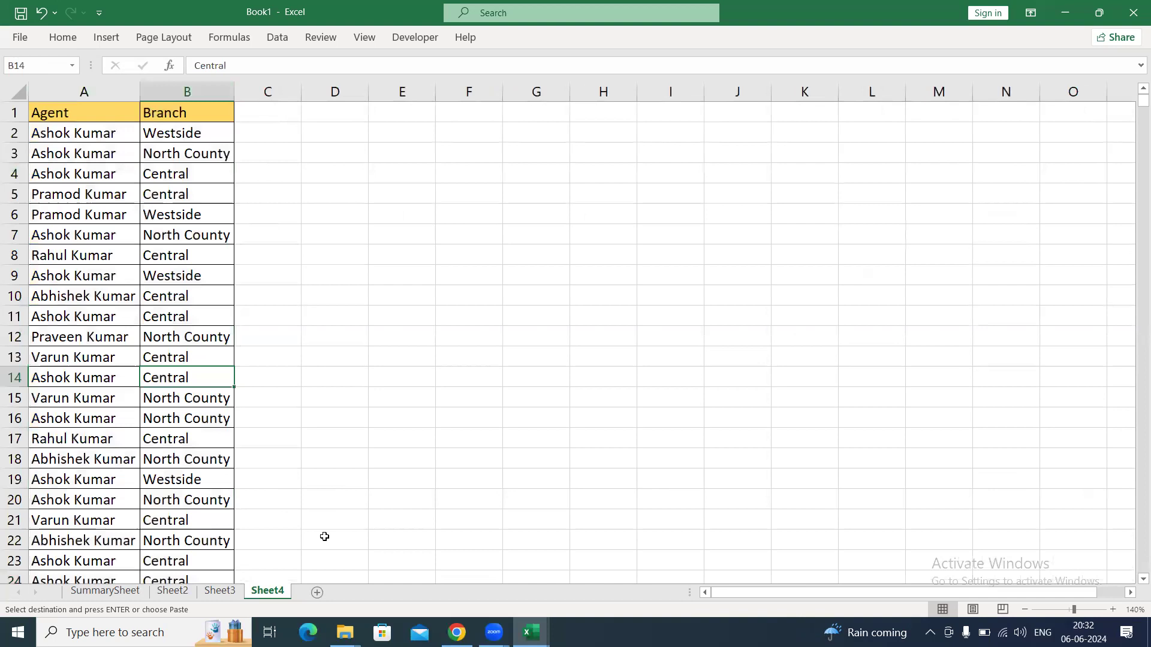
# Copy the count table G1:J9 from Sheet3 and paste it at E1 of Sheet4.
pyautogui.click(219, 591)
pyautogui.moveTo(420, 113); pyautogui.dragTo(678, 275)
pyautogui.hotkey('ctrl', 'c')
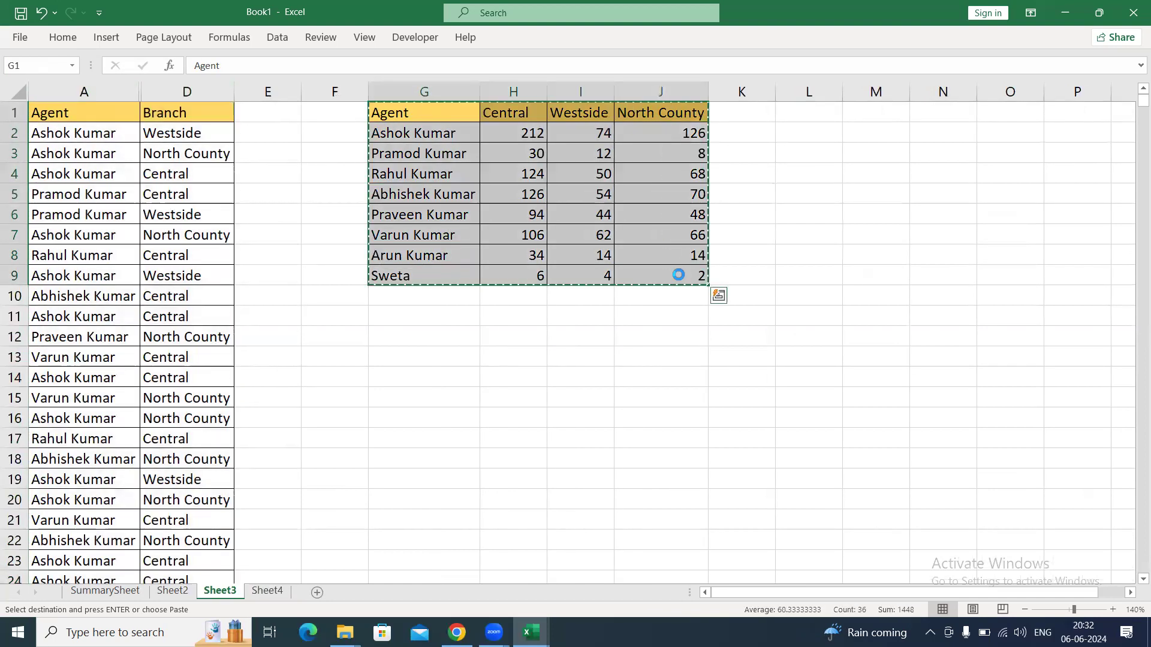
pyautogui.click(268, 591)
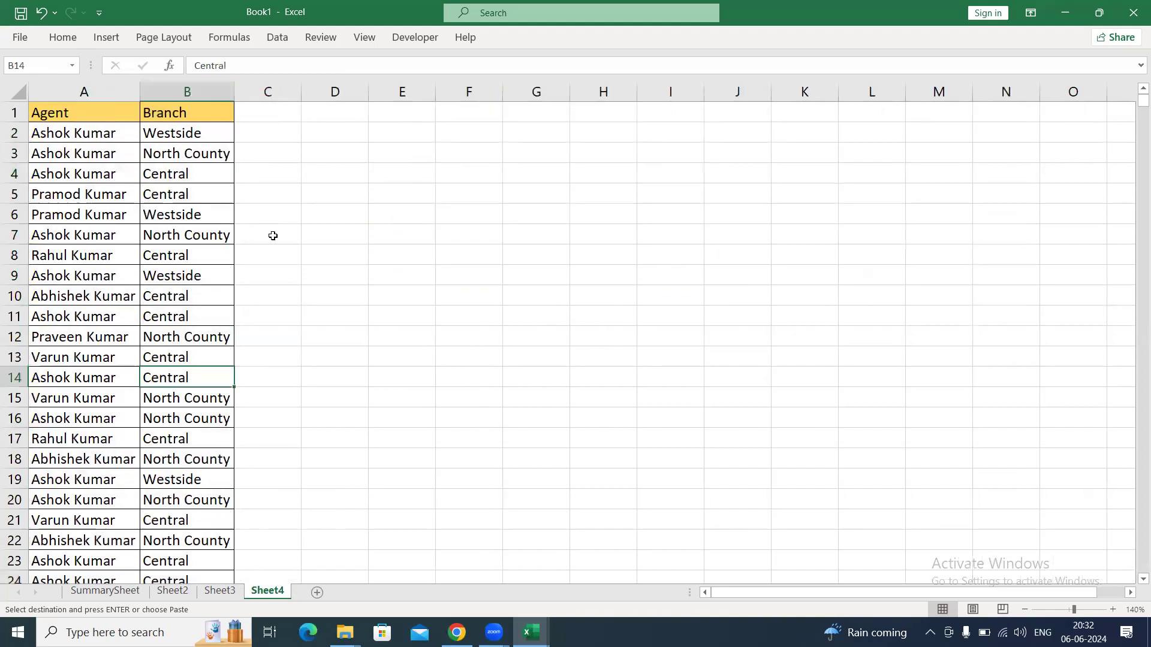
pyautogui.click(387, 113)
pyautogui.hotkey('ctrl', 'v')
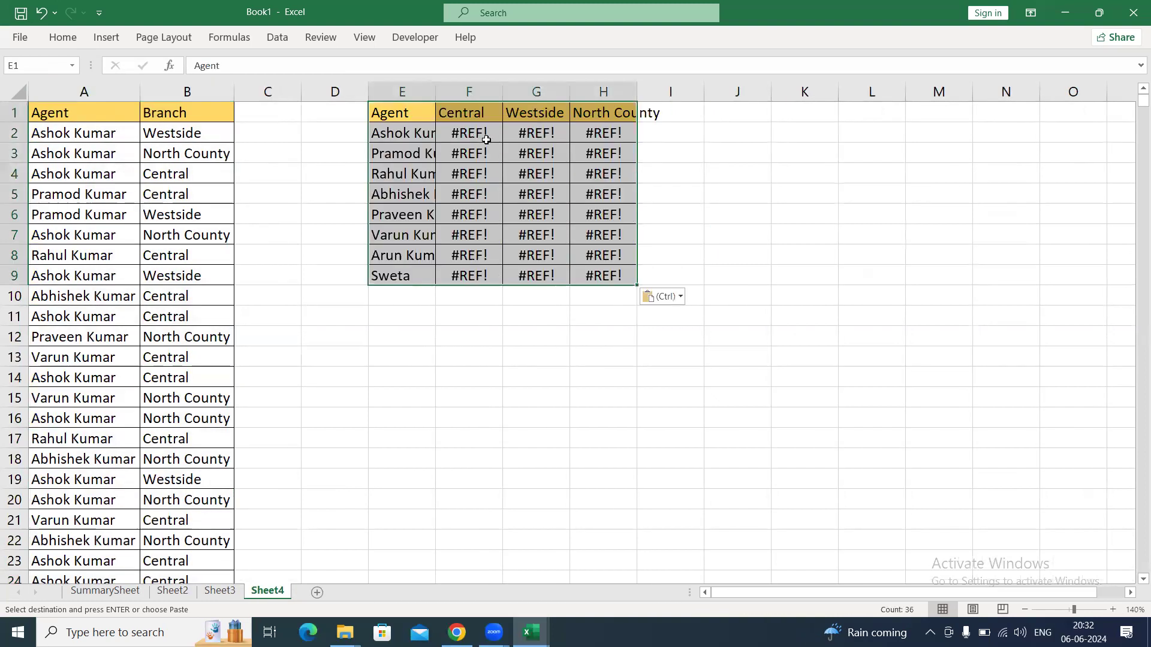
# Clear the pasted formula results from F2:H9.
pyautogui.click(470, 129)
pyautogui.hotkey('ctrl', 'shift', 'Down')
pyautogui.hotkey('ctrl', 'shift', 'Right')
pyautogui.press('Delete')
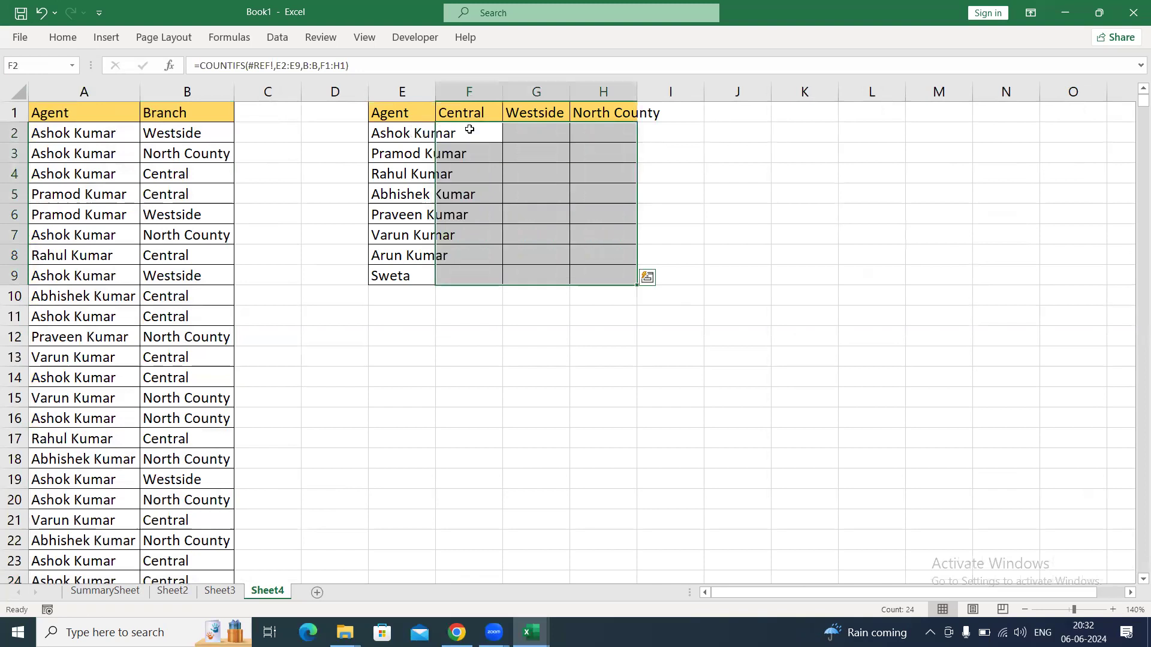
# AutoFit the width of column E to the agent names in E2:E9.
pyautogui.press('Left')
pyautogui.hotkey('ctrl', 'shift', 'Down')
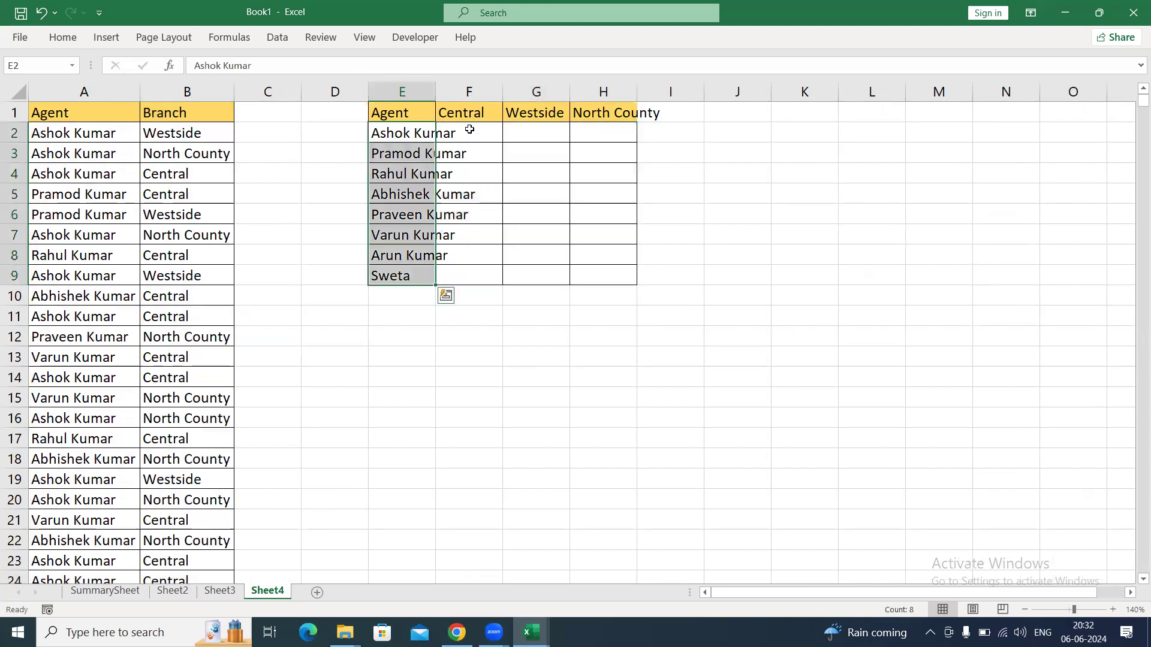
pyautogui.hotkey('alt', 'h')
pyautogui.press('o')
pyautogui.press('i')
pyautogui.press('Up')
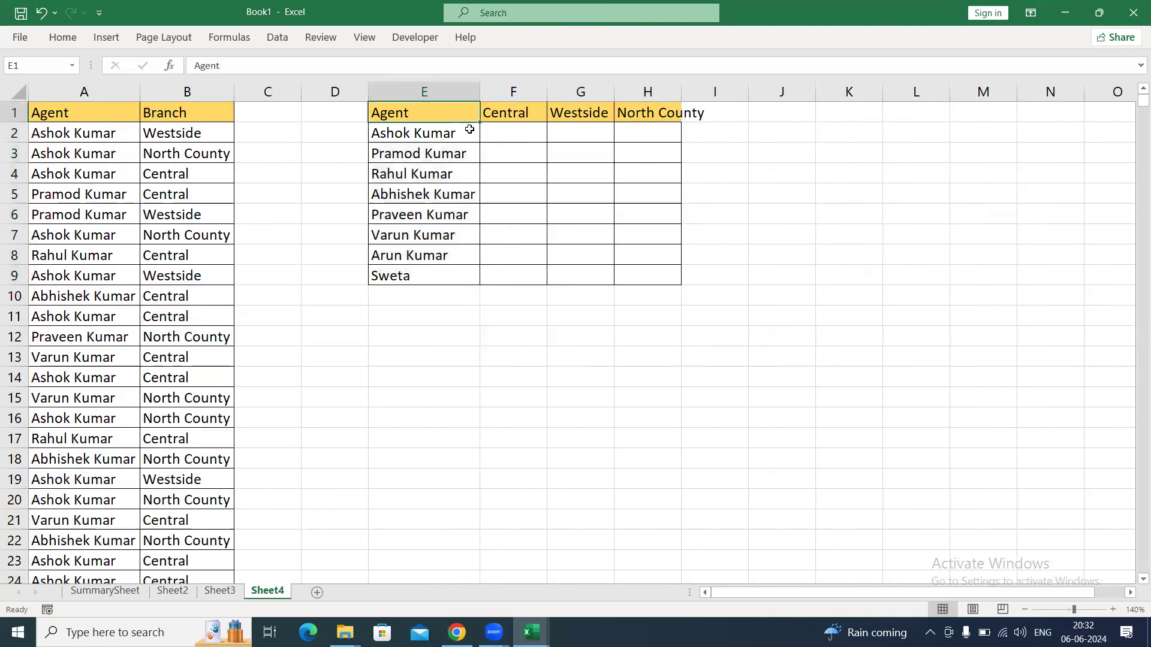
# AutoFit the width of column H to its North County header.
pyautogui.press('Right')
pyautogui.press('Right')
pyautogui.press('Right')
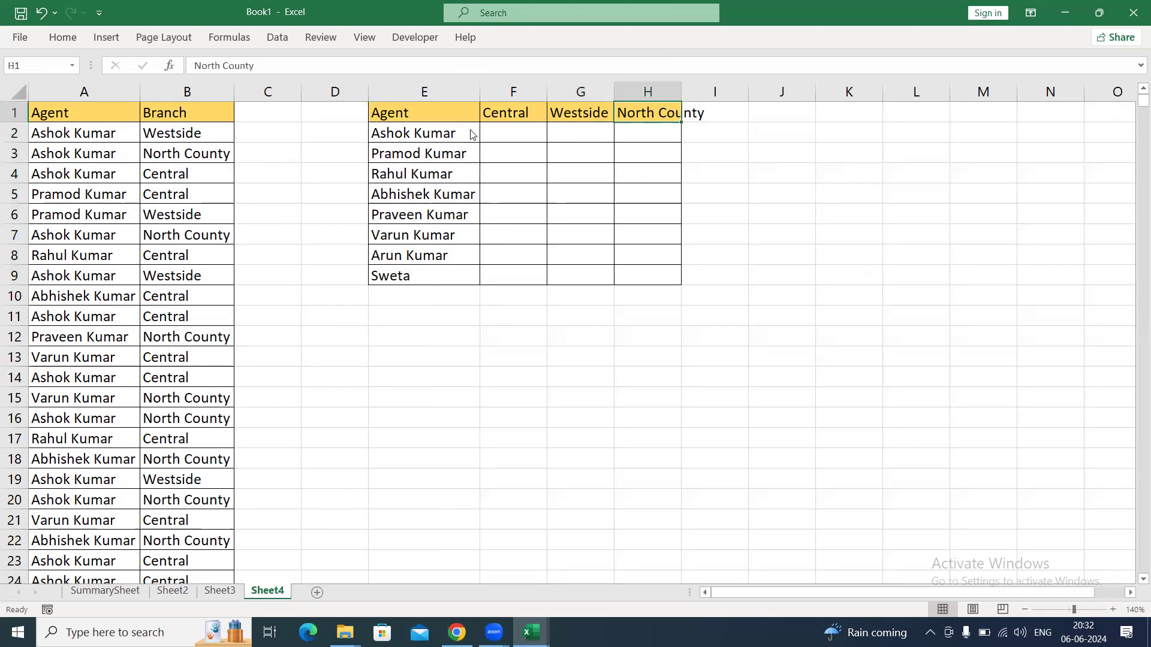
pyautogui.hotkey('alt', 'h')
pyautogui.press('o')
pyautogui.press('i')
# Start a COUNTIFS formula in F2 with the absolute range $A$2:$A$1449 as the first criteria range.
pyautogui.press('Left')
pyautogui.press('Left')
pyautogui.press('Down')
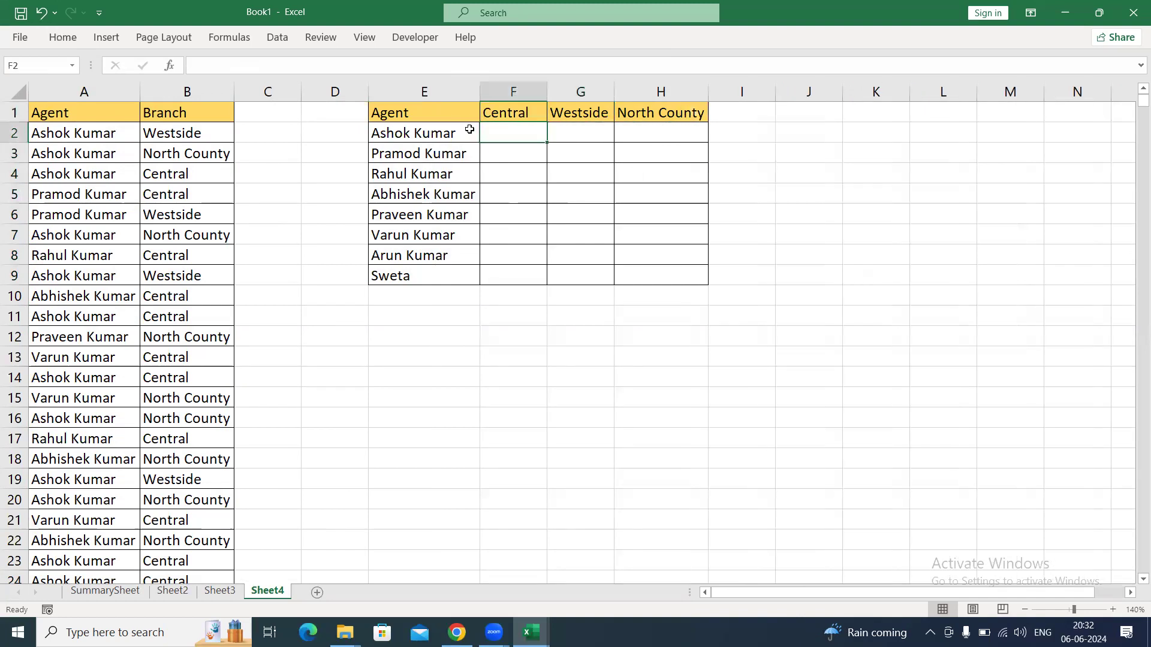
pyautogui.write('=cop')
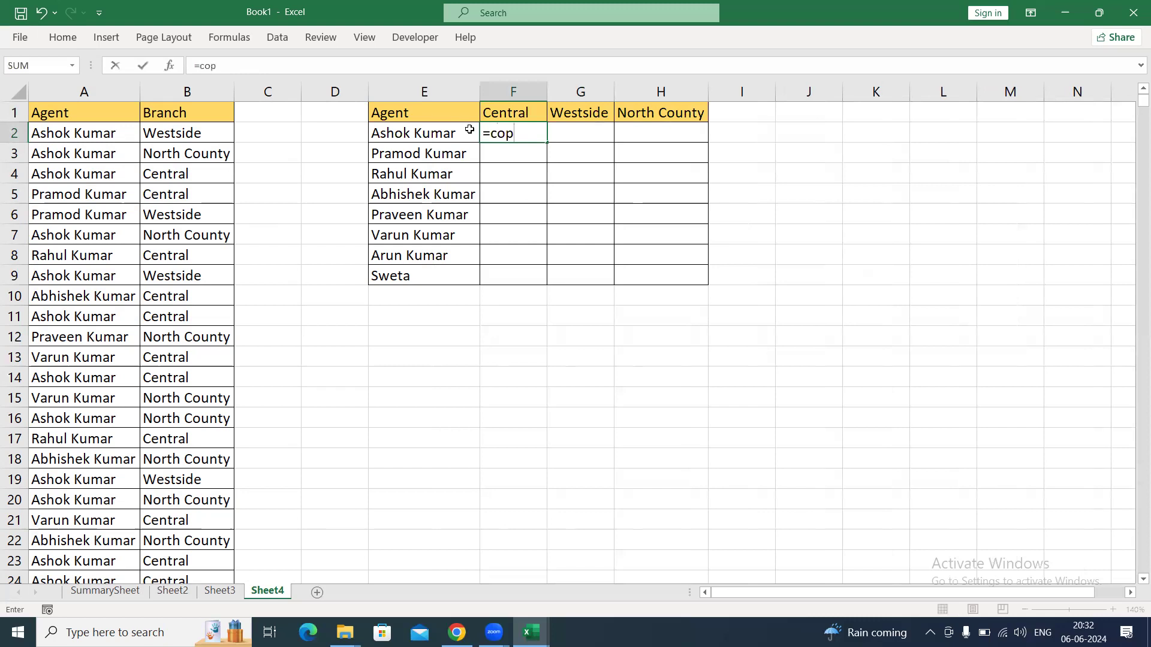
pyautogui.press('BackSpace')
pyautogui.write('unti')
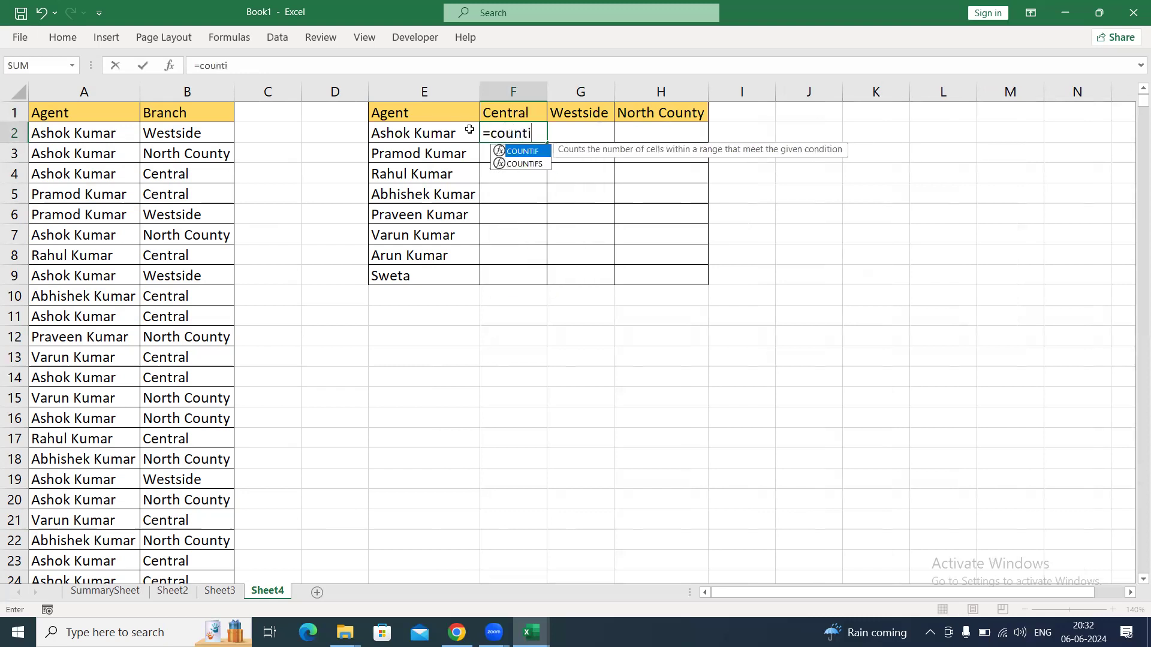
pyautogui.press('Down')
pyautogui.press('Tab')
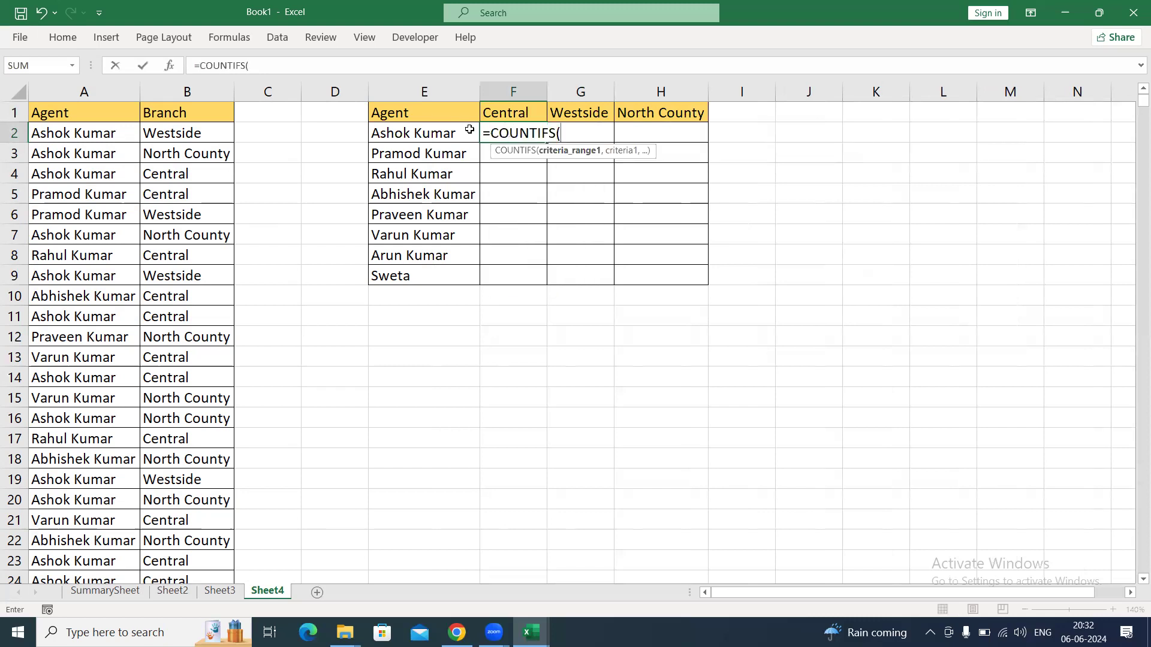
pyautogui.click(84, 140)
pyautogui.hotkey('ctrl', 'shift', 'Down')
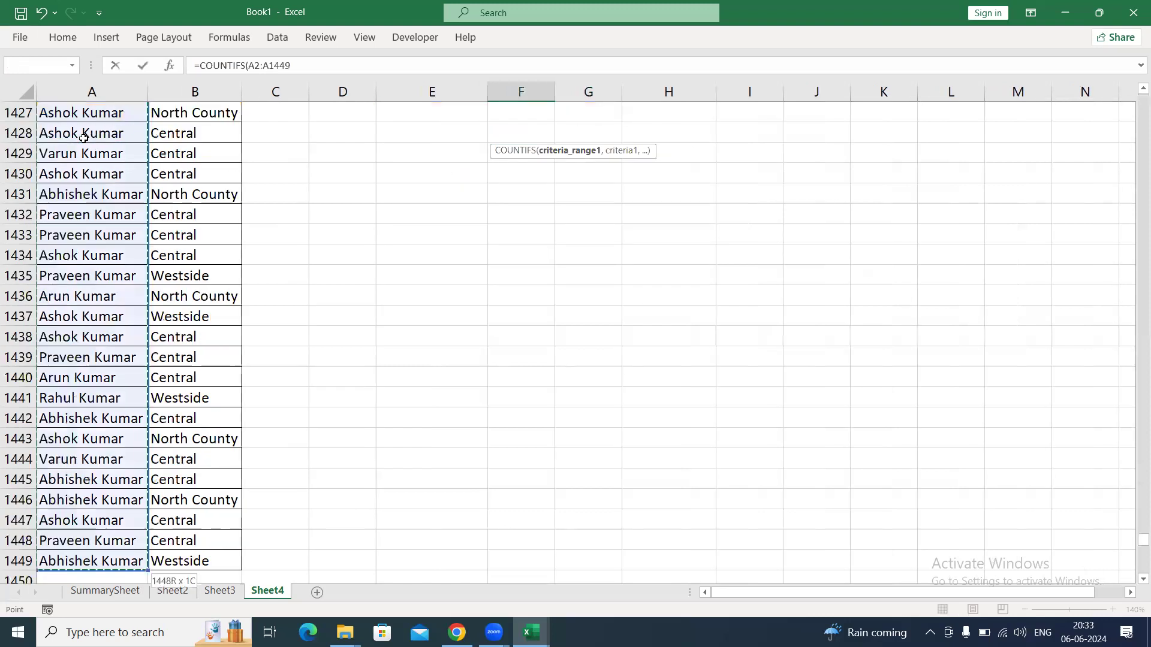
pyautogui.press('F4')
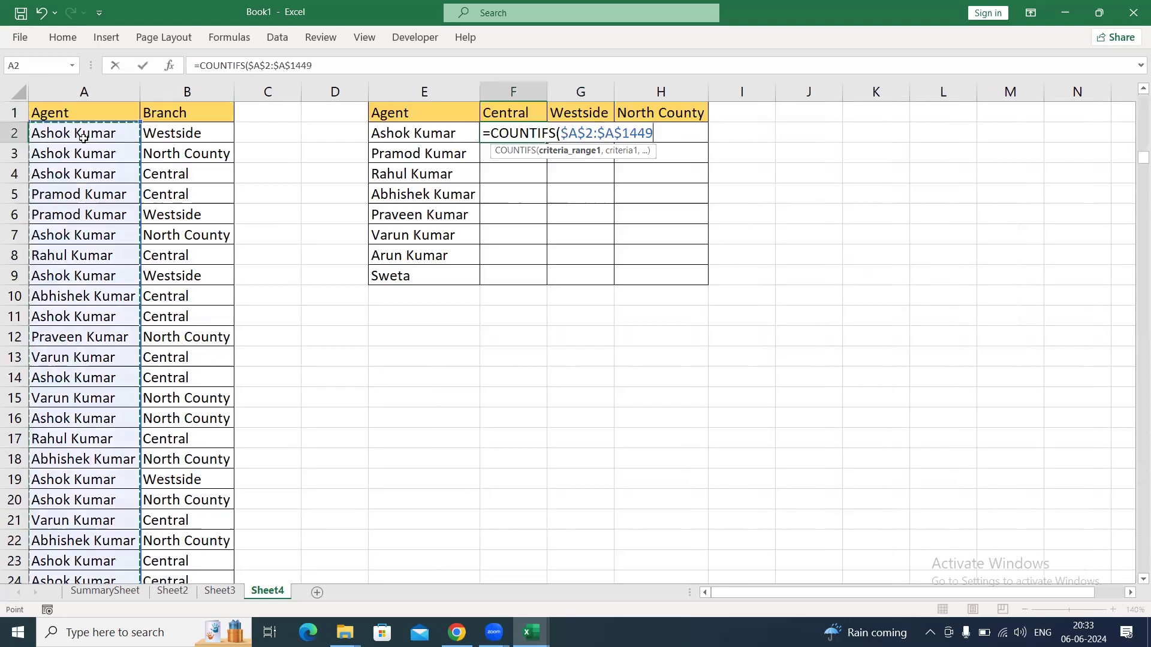
pyautogui.write(',')
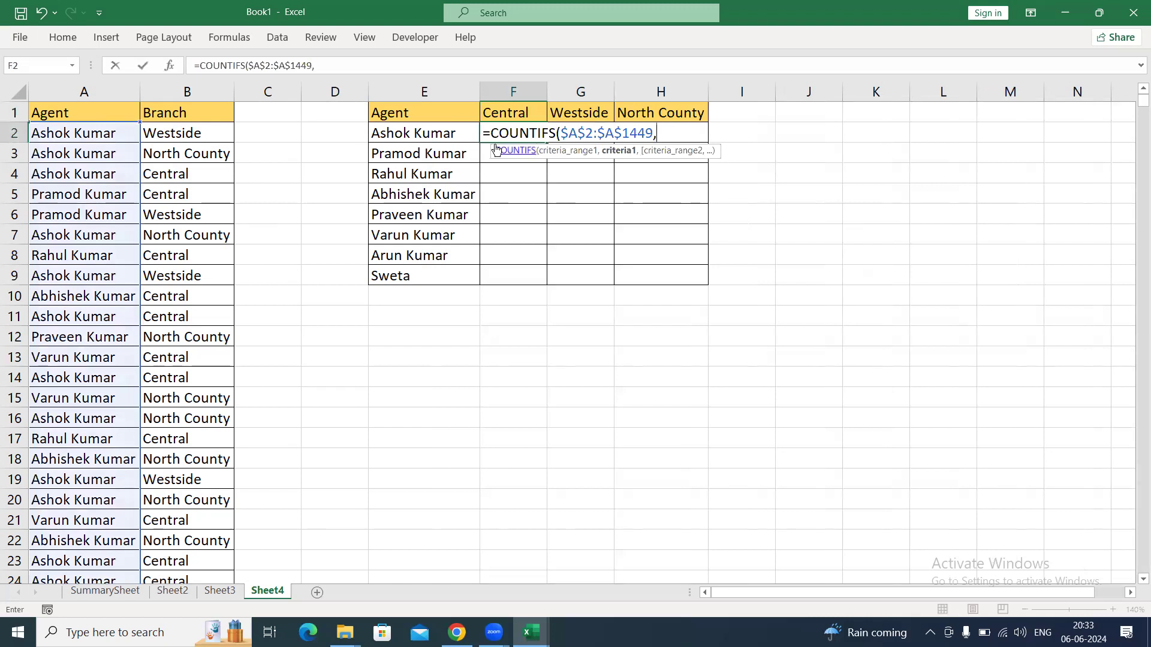
# Add the agent cell as the first criterion with only its column locked, as $E2.
pyautogui.click(453, 135)
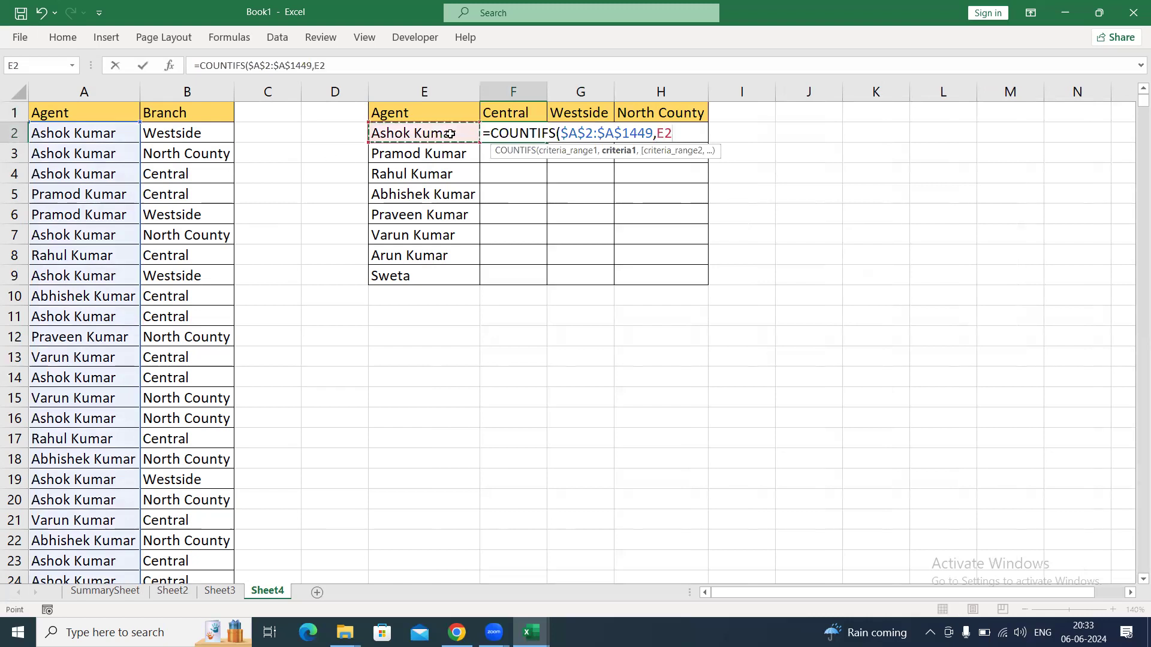
pyautogui.press('F4')
pyautogui.press('F4')
pyautogui.press('F4')
pyautogui.write(',')
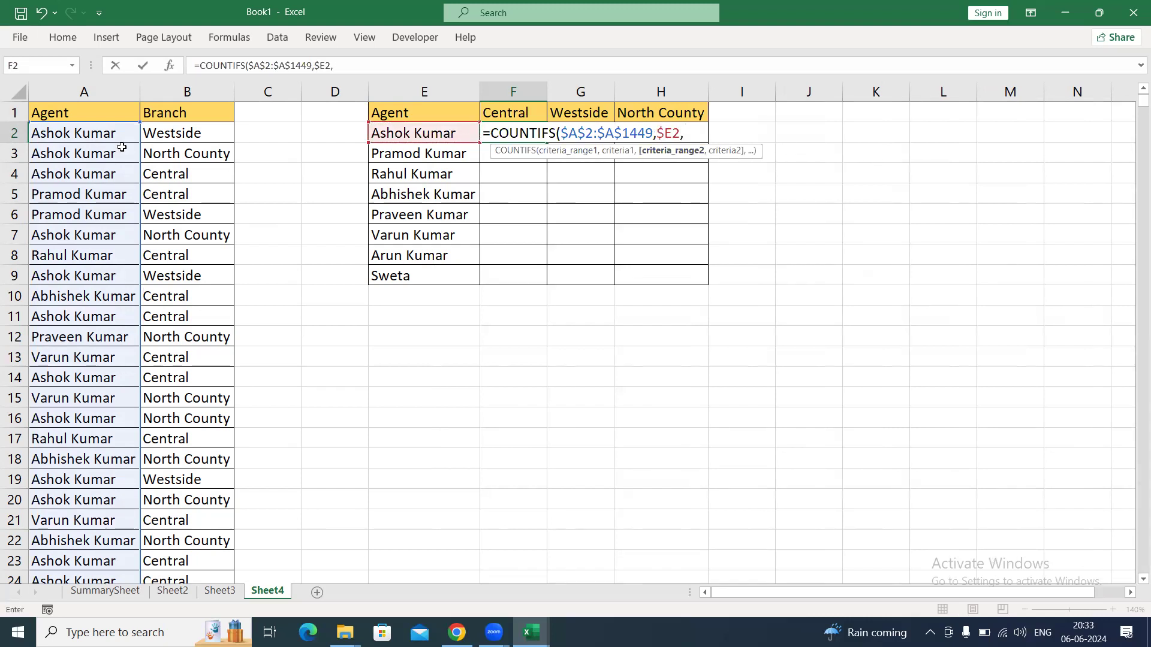
# Add $B$2:$B$1449 with F$1 as the second criteria pair and enter the formula in F2.
pyautogui.click(180, 133)
pyautogui.hotkey('ctrl', 'shift', 'Down')
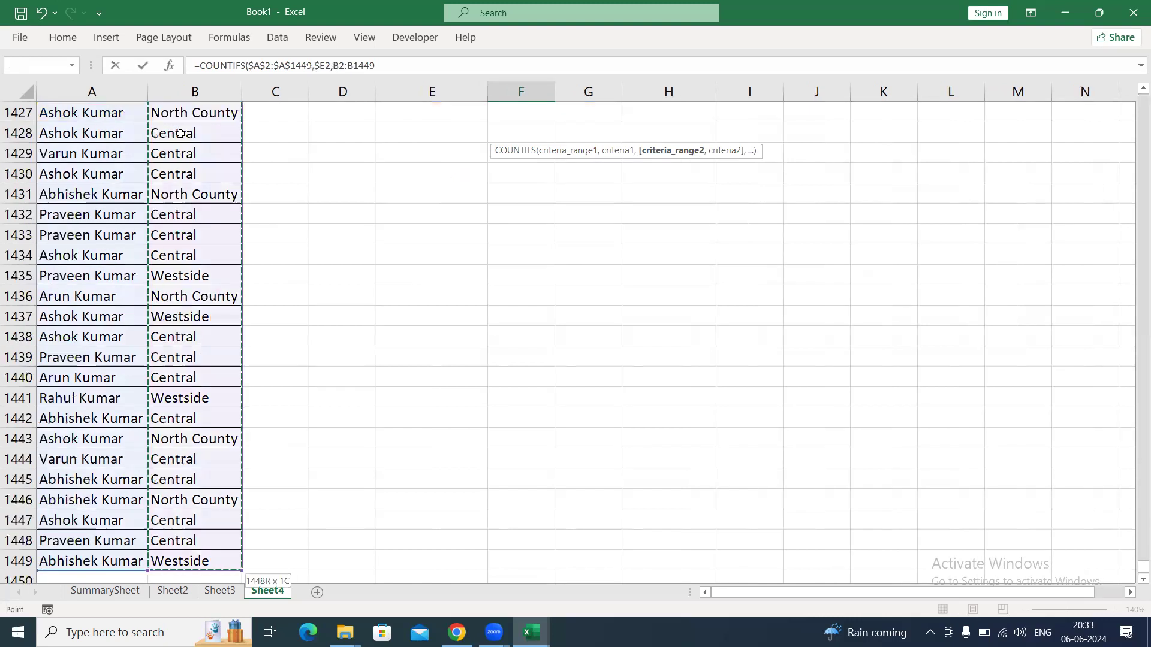
pyautogui.press('F4')
pyautogui.write(',')
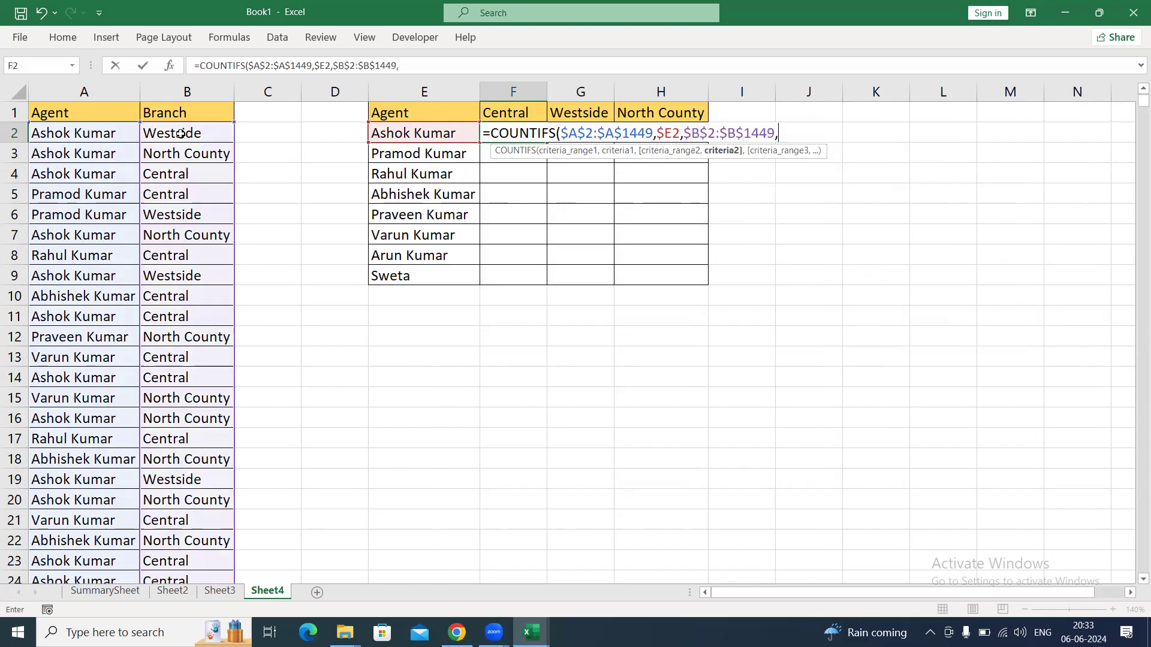
pyautogui.click(512, 114)
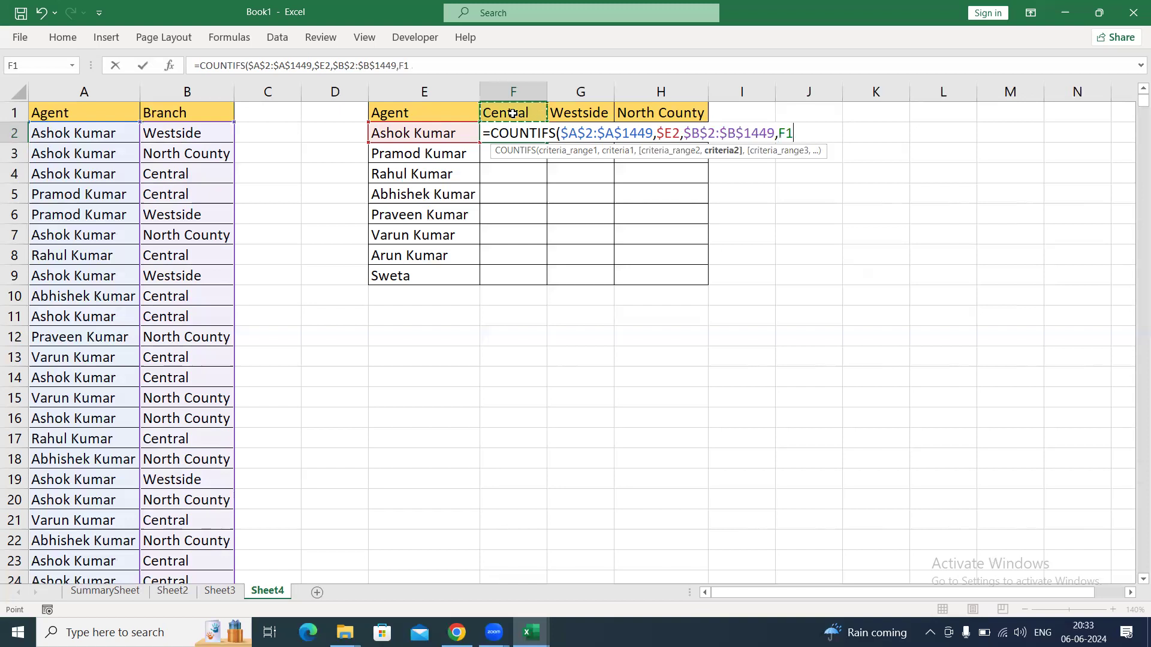
pyautogui.press('F4')
pyautogui.press('F4')
pyautogui.write(')')
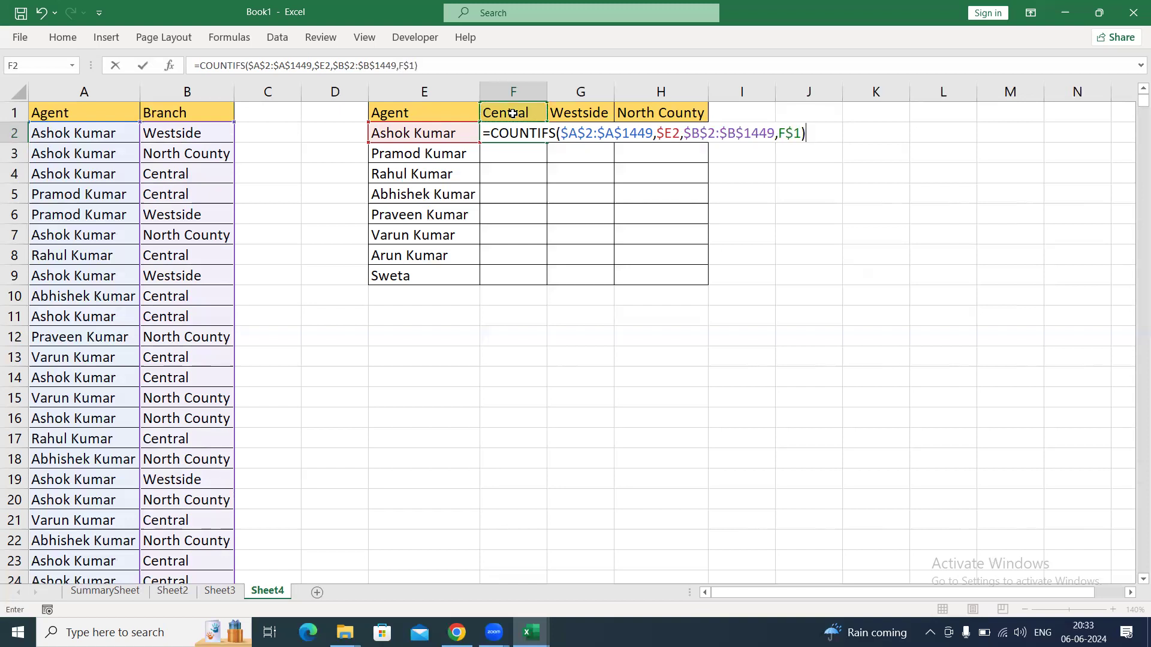
pyautogui.hotkey('ctrl', 'Return')
# Fill the COUNTIFS formula from F2 down and across the whole table range F2:H9.
pyautogui.hotkey('shift', 'Down')
pyautogui.hotkey('shift', 'Down')
pyautogui.hotkey('shift', 'Down')
pyautogui.hotkey('shift', 'Down')
pyautogui.hotkey('shift', 'Down')
pyautogui.hotkey('shift', 'Down')
pyautogui.hotkey('shift', 'Down')
pyautogui.hotkey('shift', 'Right')
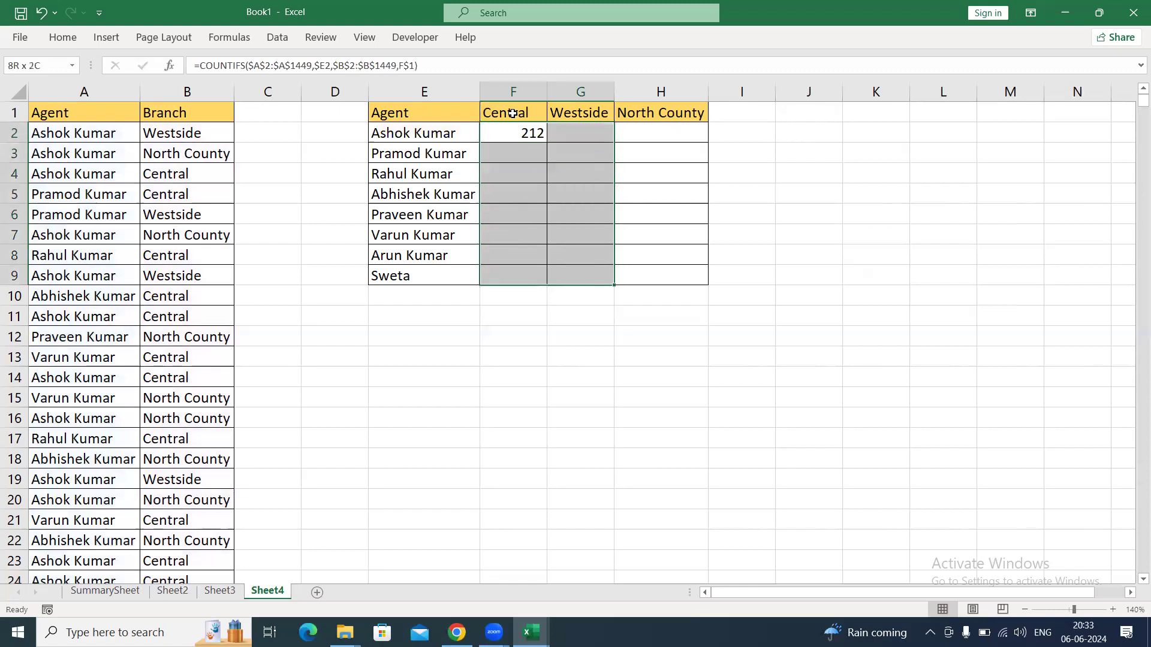
pyautogui.hotkey('shift', 'Right')
pyautogui.hotkey('ctrl', 'd')
pyautogui.hotkey('ctrl', 'r')
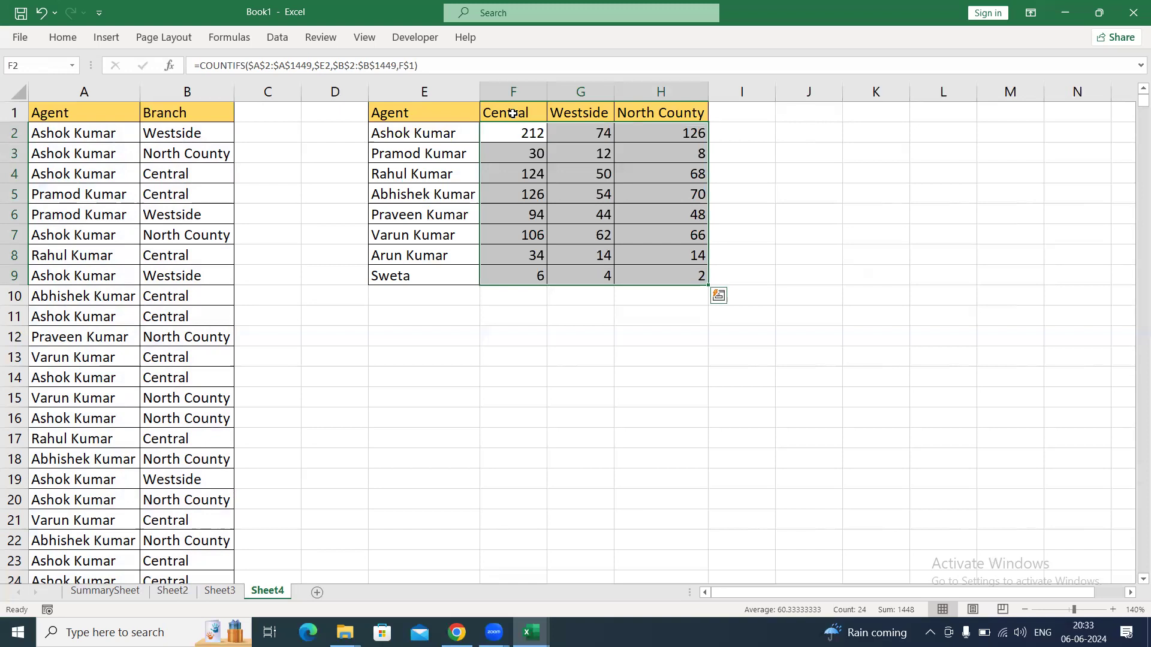
# Review the formula in F2, and clear all the COUNTIFS counts from F2:H9.
pyautogui.press('Down')
pyautogui.press('Up')
pyautogui.press('F2')
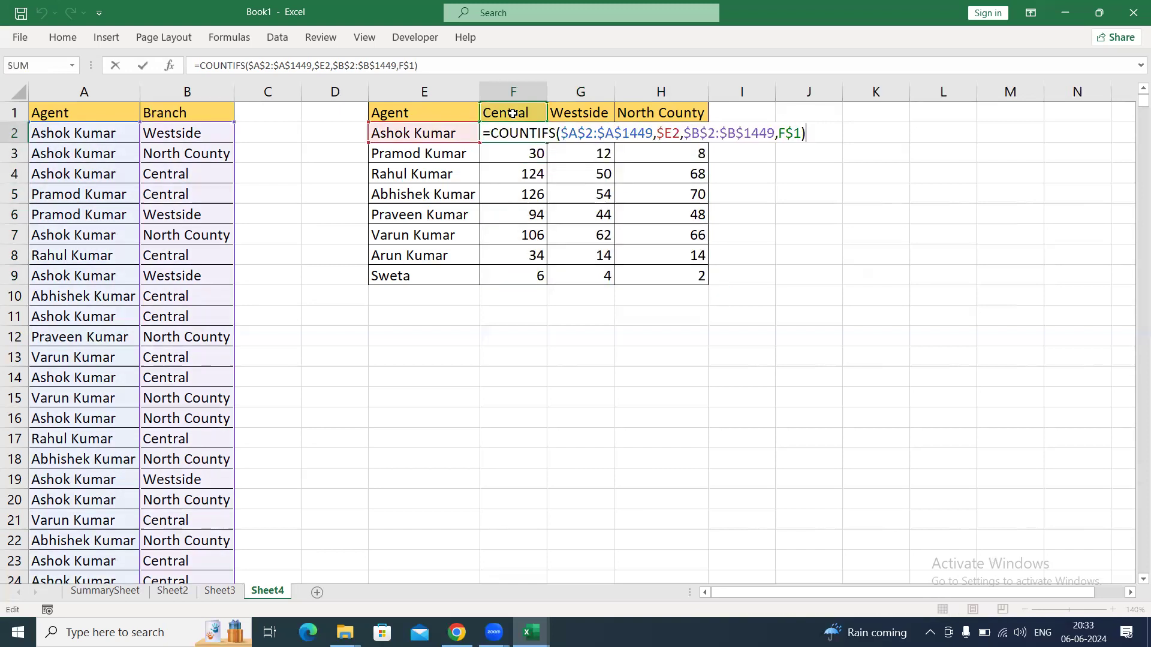
pyautogui.press('Escape')
pyautogui.hotkey('ctrl', 'shift', 'Right')
pyautogui.hotkey('ctrl', 'shift', 'Down')
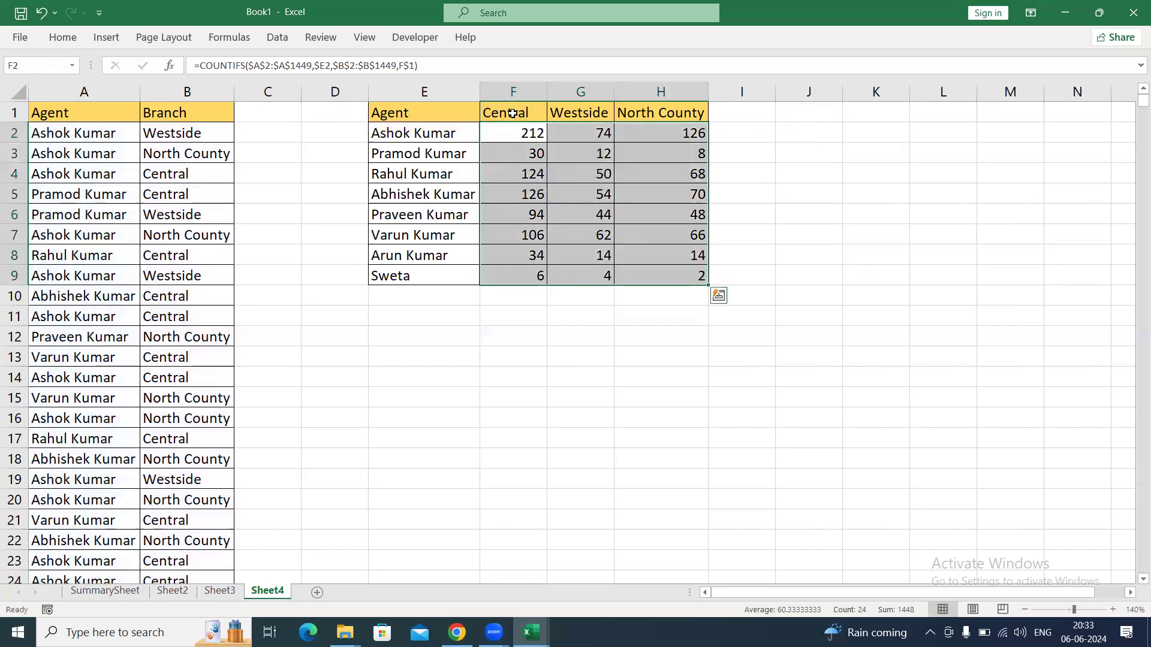
pyautogui.press('Delete')
# Start a new COUNTIFS formula in F2 with the entire Branch column, locked as $B:$B, as the first criteria range.
pyautogui.press('Down')
pyautogui.press('Up')
pyautogui.write('=counti')
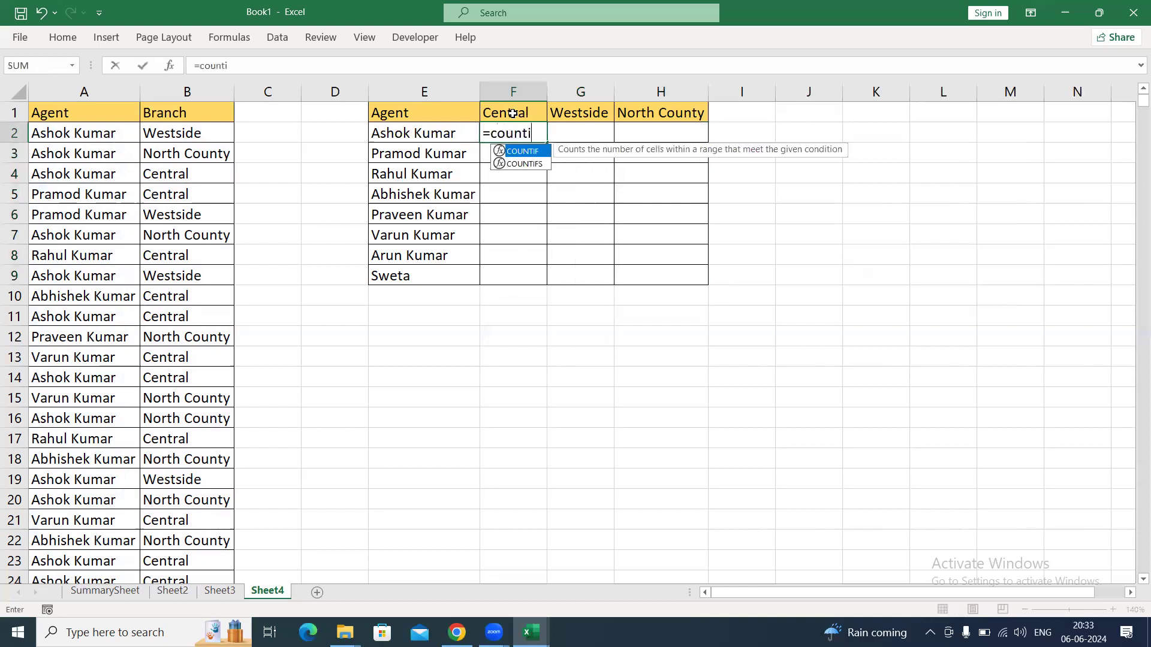
pyautogui.press('Down')
pyautogui.press('Tab')
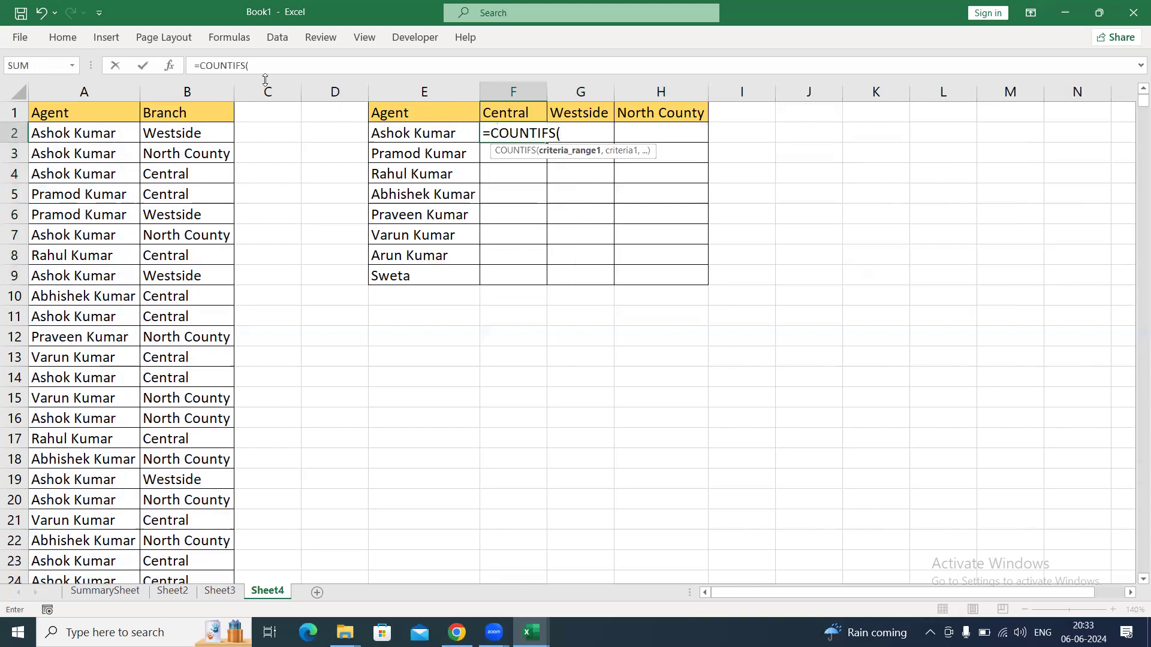
pyautogui.click(225, 90)
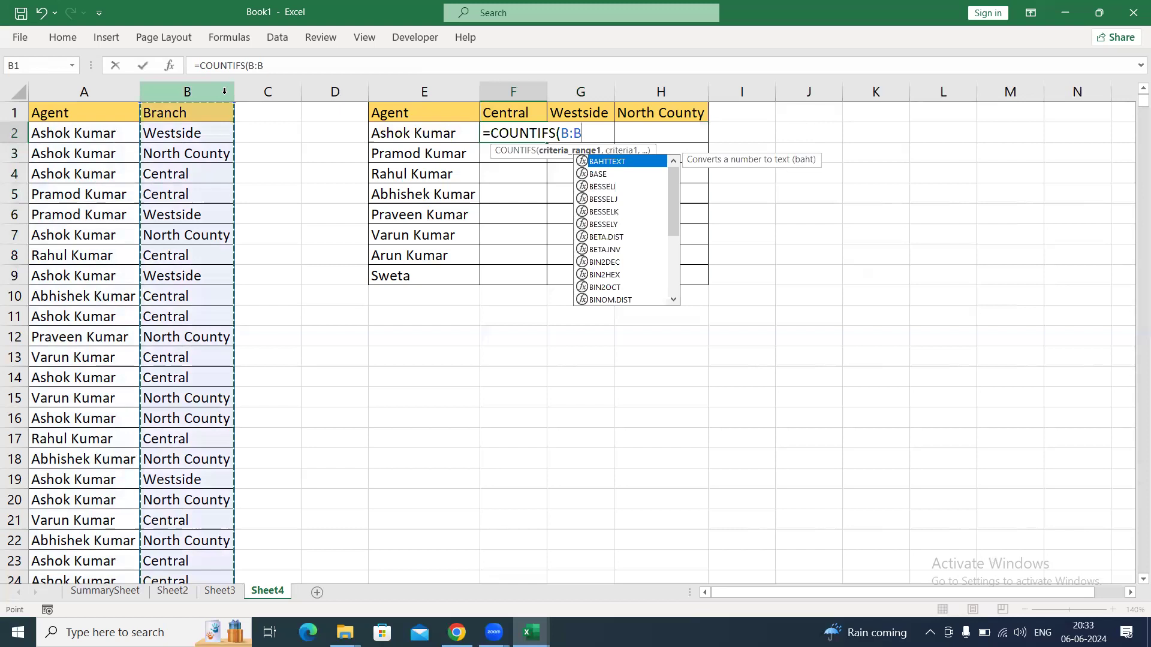
pyautogui.write(',')
pyautogui.press('BackSpace')
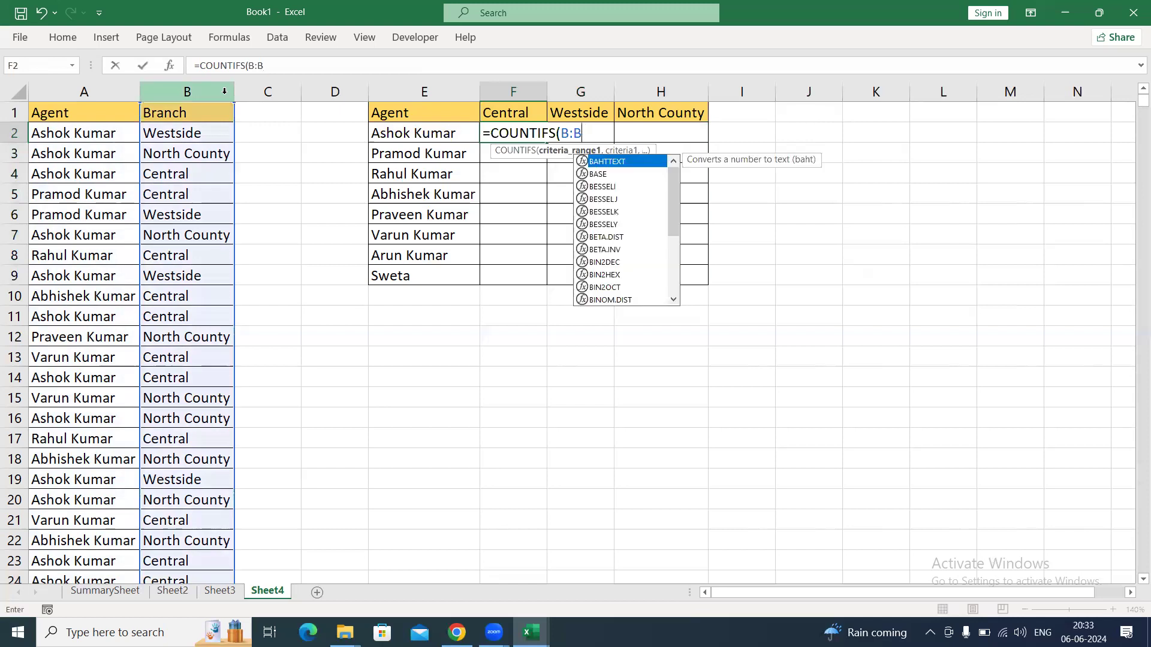
pyautogui.press('F4')
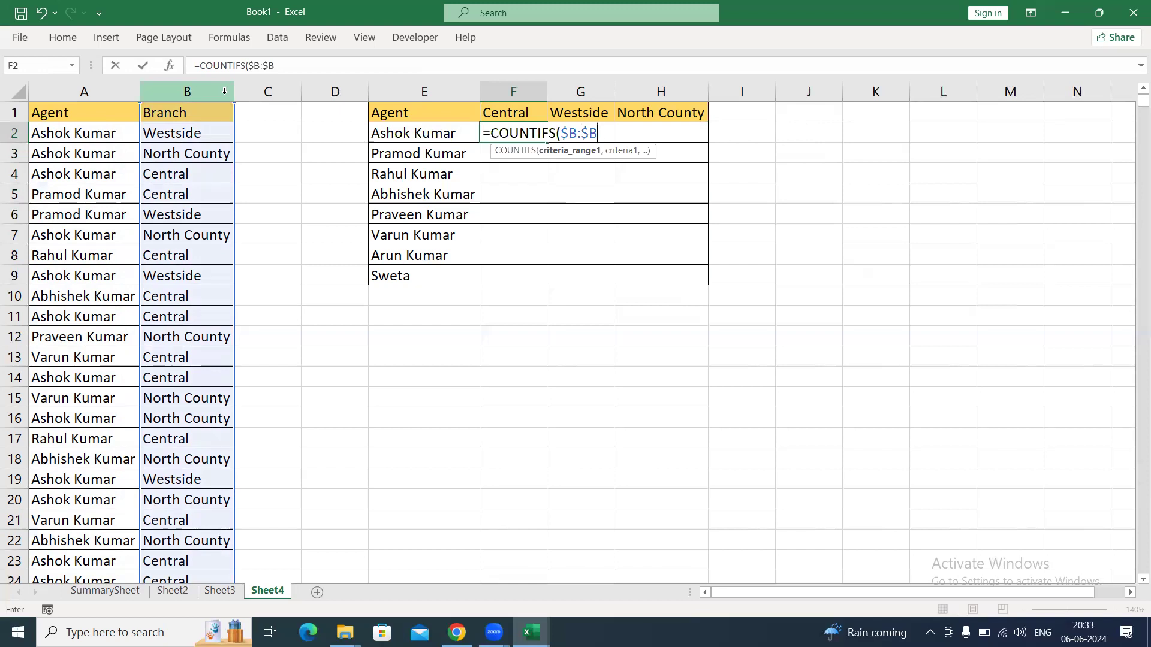
pyautogui.write(',')
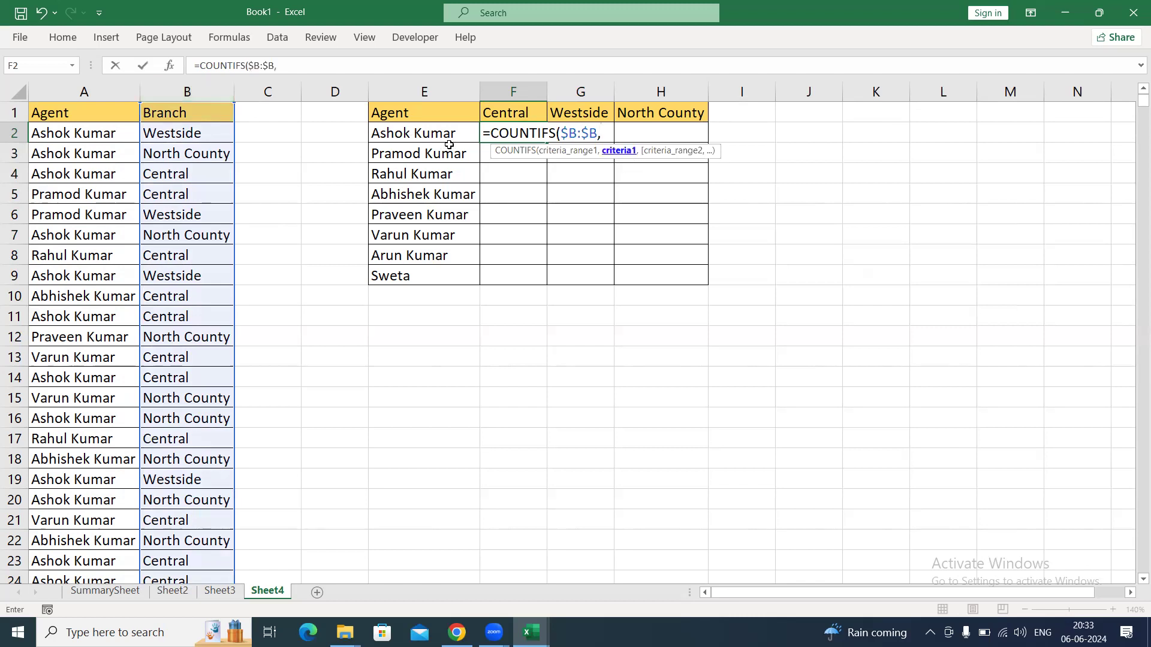
# Add the Central header as the first criterion with only its row locked, as F$1.
pyautogui.click(523, 112)
pyautogui.press('F4')
pyautogui.press('F4')
pyautogui.write(',')
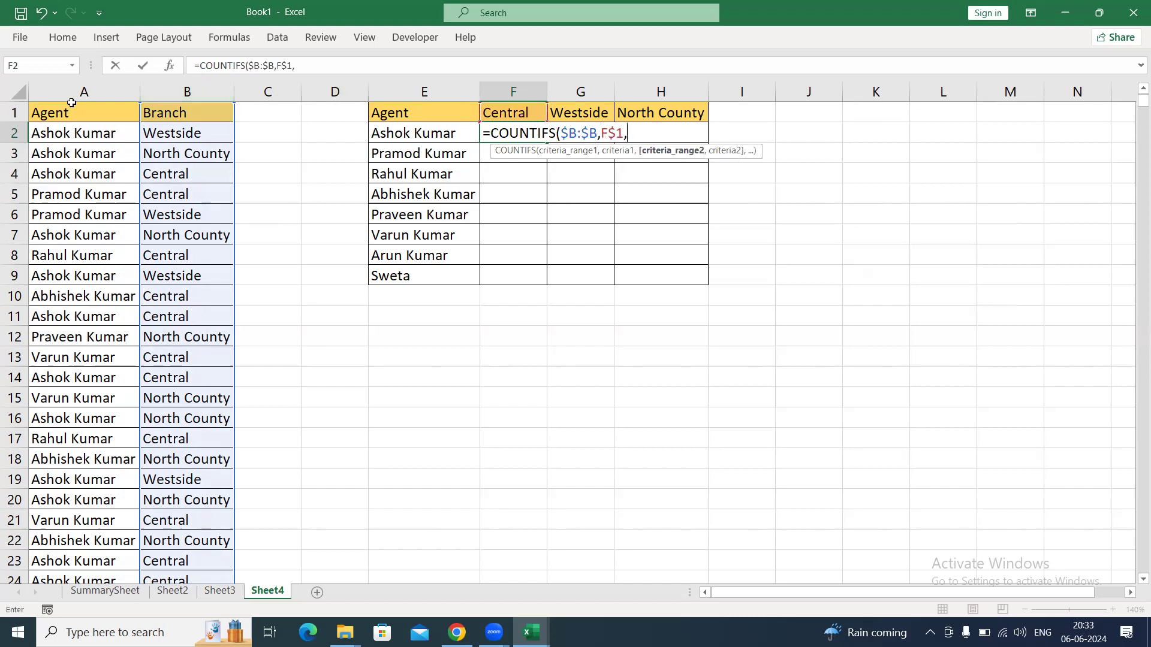
# Add $A:$A with $E2 as the second criteria pair and enter the formula, keeping F2 selected.
pyautogui.click(79, 92)
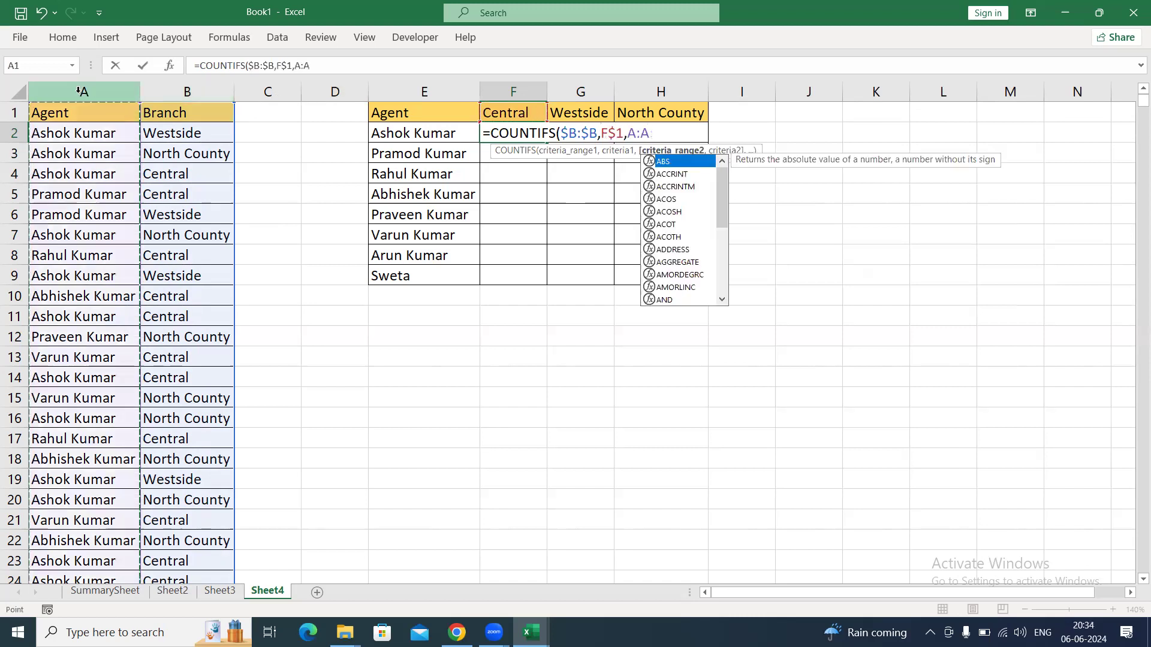
pyautogui.press('F4')
pyautogui.write(',')
pyautogui.click(437, 133)
pyautogui.press('F4')
pyautogui.press('F4')
pyautogui.press('F4')
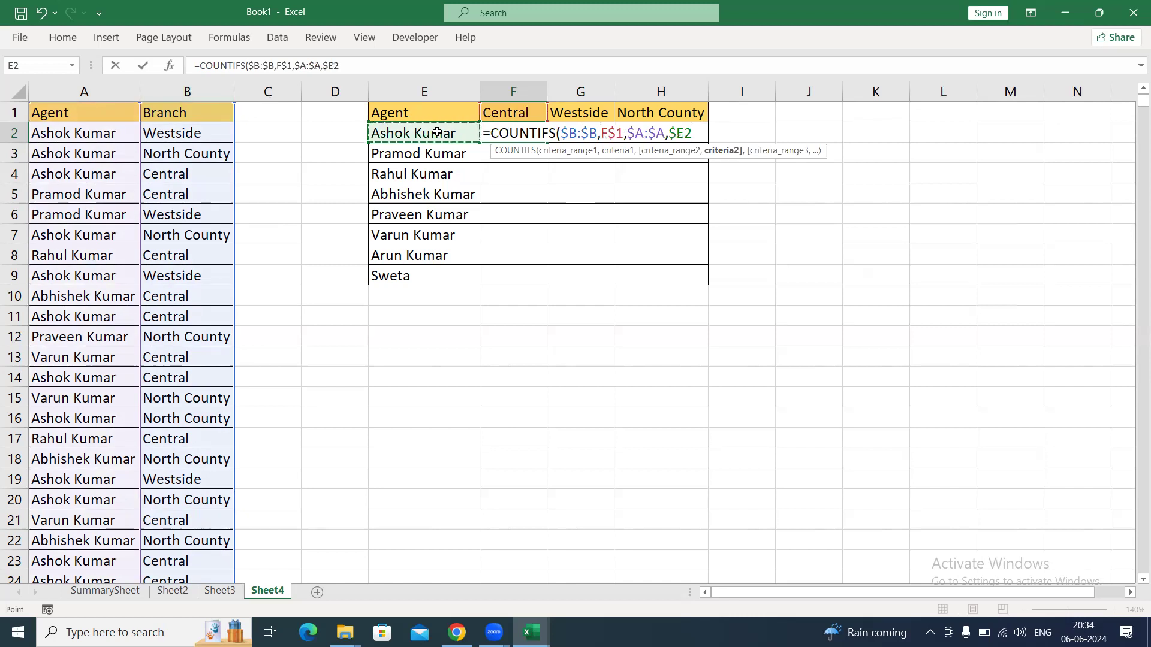
pyautogui.write(')')
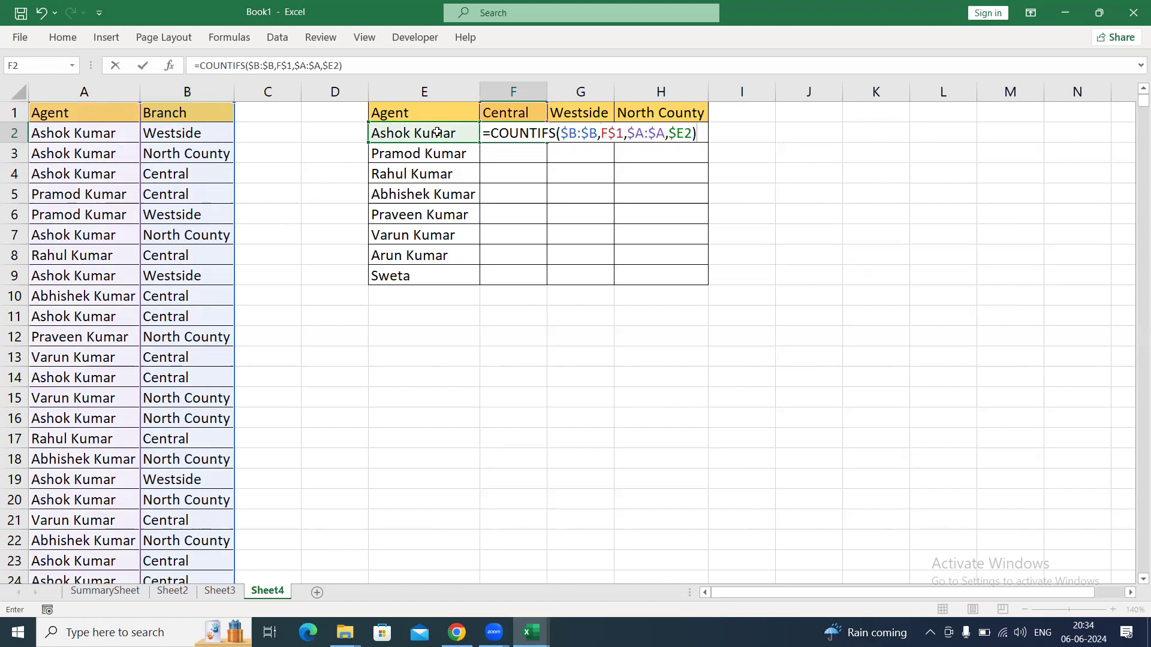
pyautogui.hotkey('ctrl', 'Return')
# Fill the whole-column COUNTIFS formula from F2 down and across through H9.
pyautogui.hotkey('shift', 'Down')
pyautogui.hotkey('shift', 'Down')
pyautogui.hotkey('shift', 'Down')
pyautogui.hotkey('shift', 'Down')
pyautogui.hotkey('shift', 'Down')
pyautogui.hotkey('shift', 'Down')
pyautogui.hotkey('shift', 'Down')
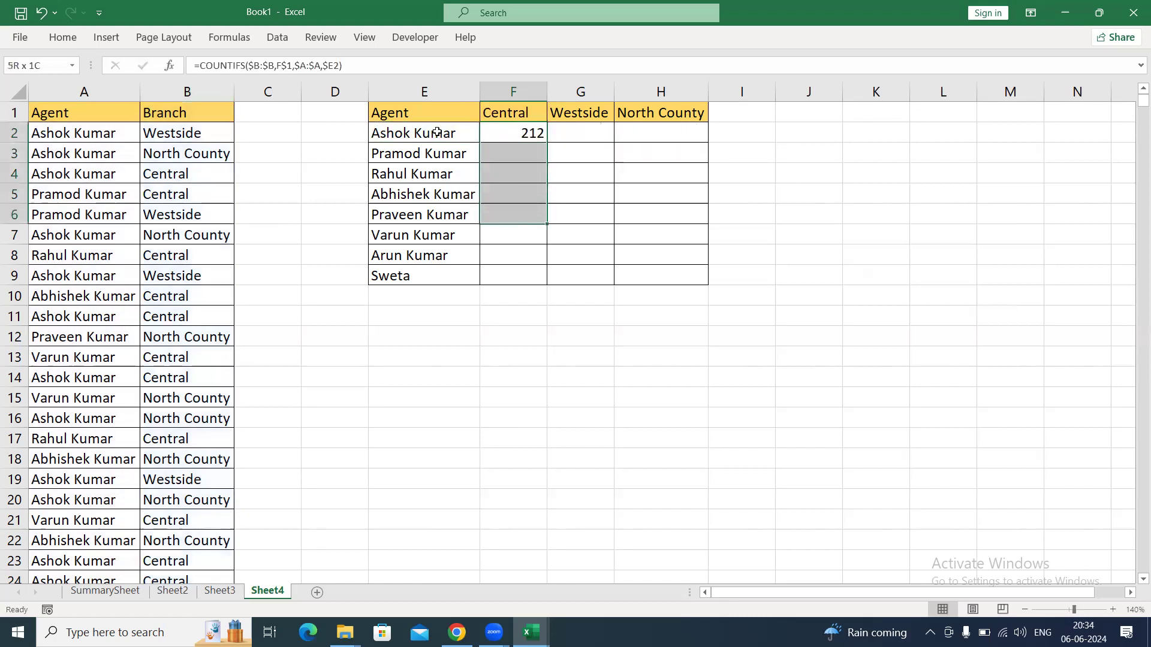
pyautogui.hotkey('shift', 'Right')
pyautogui.hotkey('shift', 'Right')
pyautogui.hotkey('ctrl', 'd')
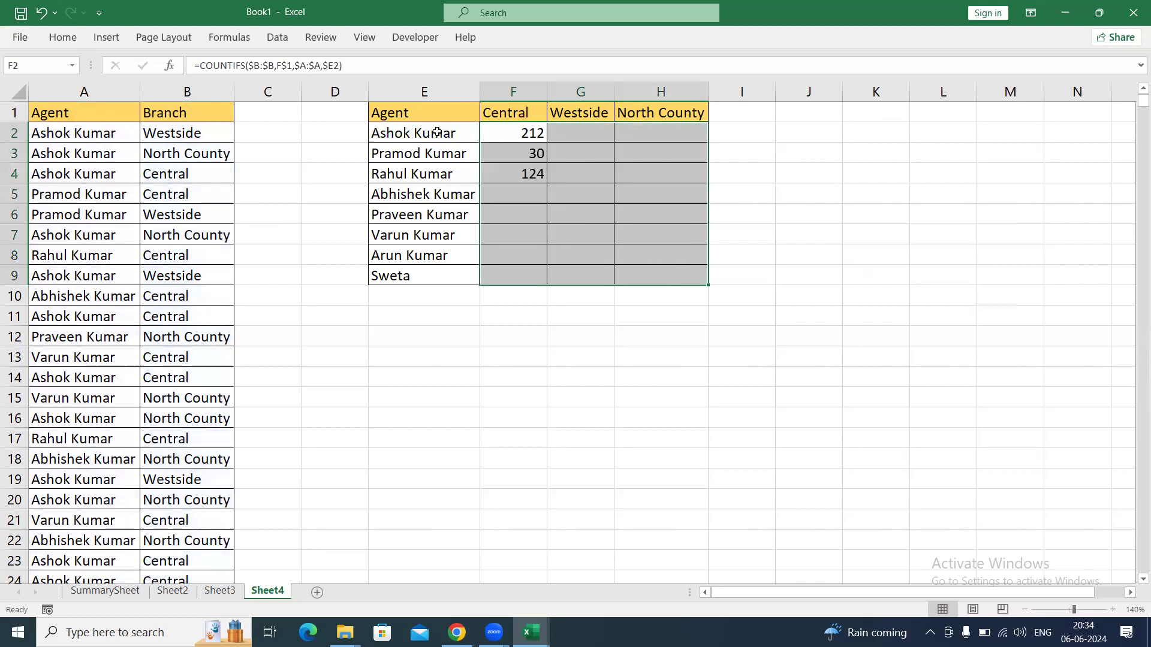
pyautogui.hotkey('ctrl', 'r')
# Copy the full text of the COUNTIFS formula in F2 and close the cell unchanged.
pyautogui.press('Down')
pyautogui.press('Up')
pyautogui.press('F2')
pyautogui.press('Left')
pyautogui.press('End')
pyautogui.hotkey('ctrl', 'shift', 'Left')
pyautogui.hotkey('ctrl', 'shift', 'Left')
pyautogui.hotkey('ctrl', 'shift', 'Left')
pyautogui.hotkey('ctrl', 'shift', 'Left')
pyautogui.hotkey('ctrl', 'shift', 'Left')
pyautogui.hotkey('ctrl', 'shift', 'Left')
pyautogui.hotkey('ctrl', 'shift', 'Left')
pyautogui.hotkey('ctrl', 'shift', 'Left')
pyautogui.hotkey('ctrl', 'c')
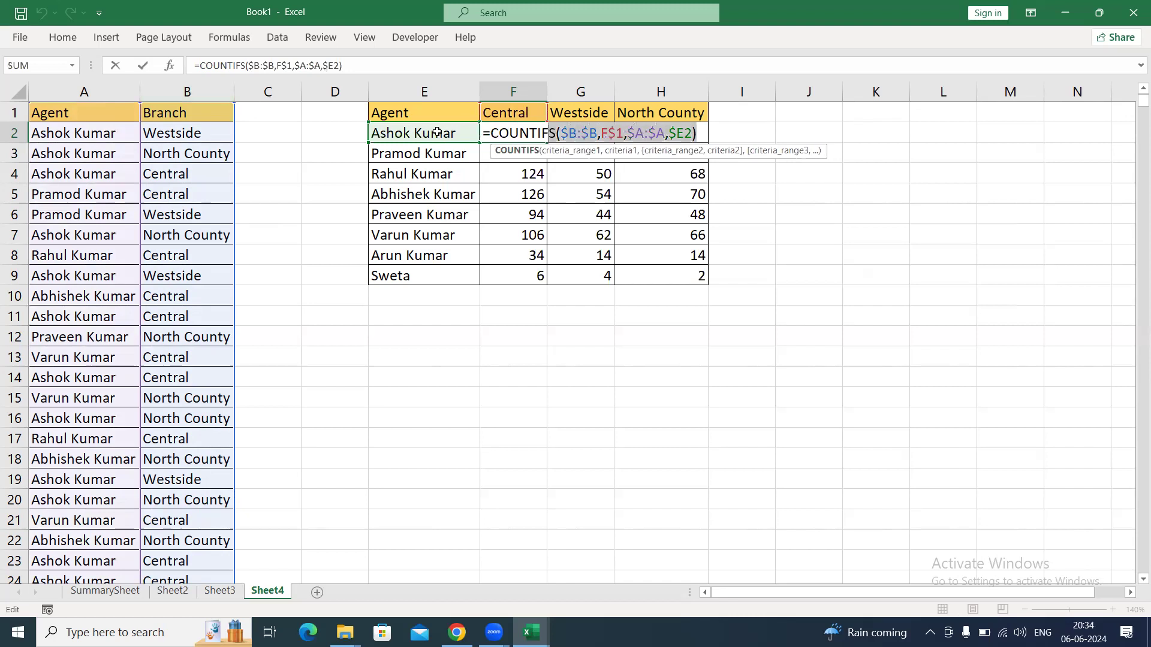
pyautogui.press('Return')
# Paste the formula into E13 as plain text, reading =COUNTIFS($B:$B,F$1,$A:$A,$E2).
pyautogui.press('Down')
pyautogui.press('Down')
pyautogui.press('Down')
pyautogui.press('Down')
pyautogui.press('Down')
pyautogui.press('Down')
pyautogui.press('Down')
pyautogui.press('Down')
pyautogui.press('Down')
pyautogui.press('Down')
pyautogui.press('Down')
pyautogui.press('Left')
pyautogui.press('Up')
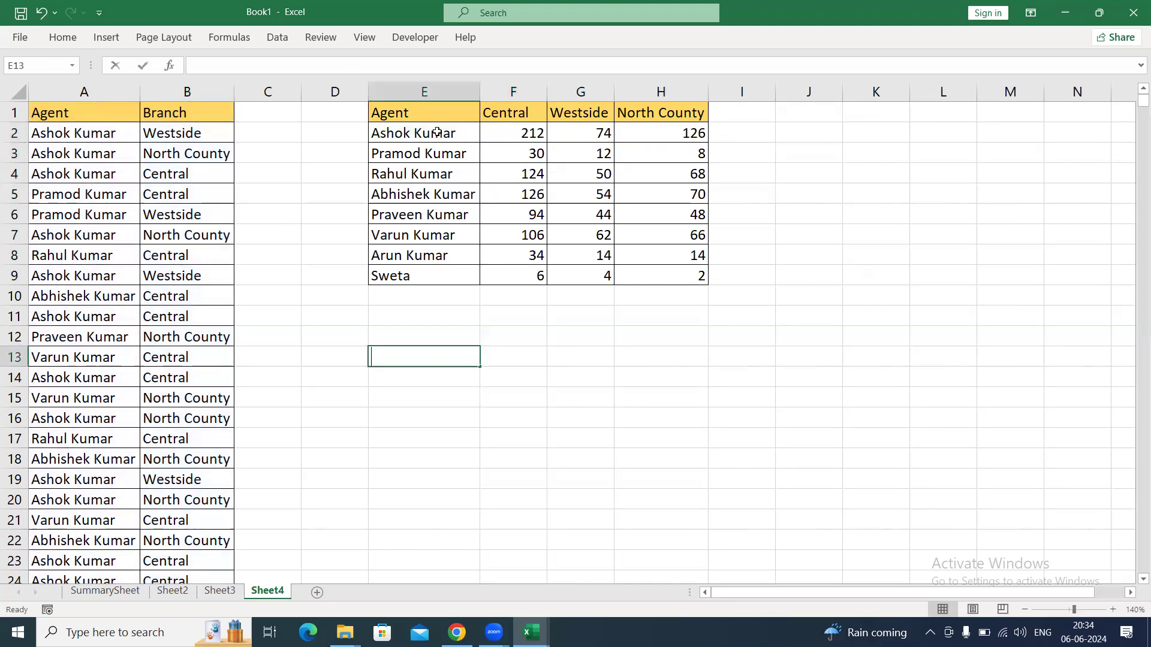
pyautogui.hotkey('ctrl', 'v')
pyautogui.press('Return')
pyautogui.press('Down')
pyautogui.press('Down')
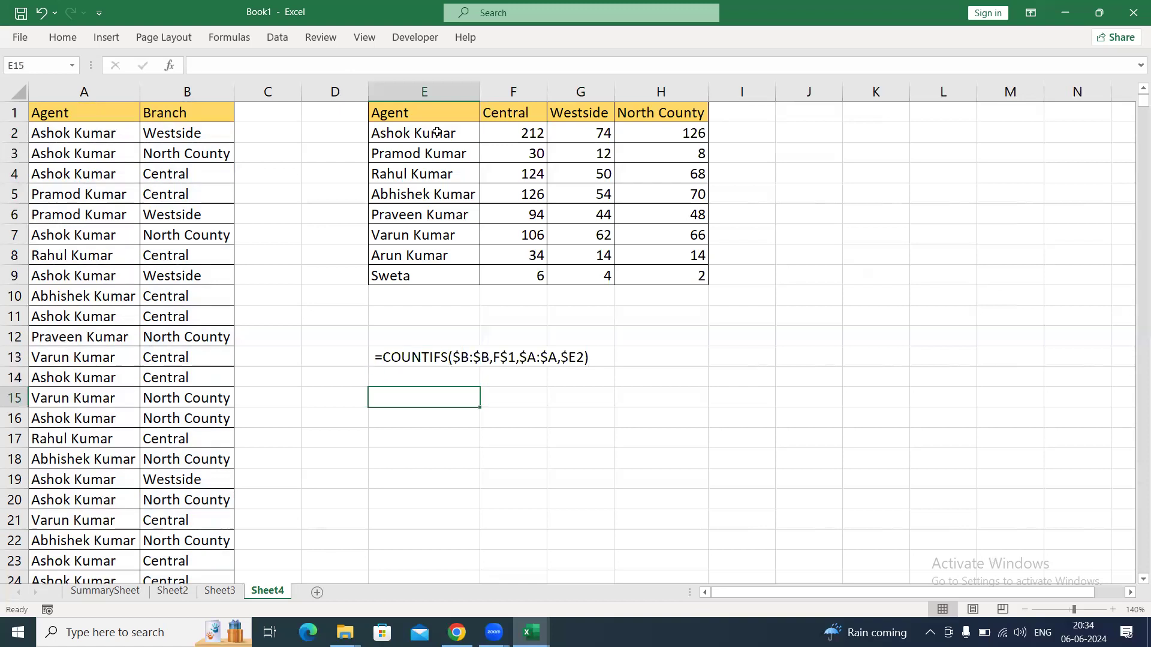
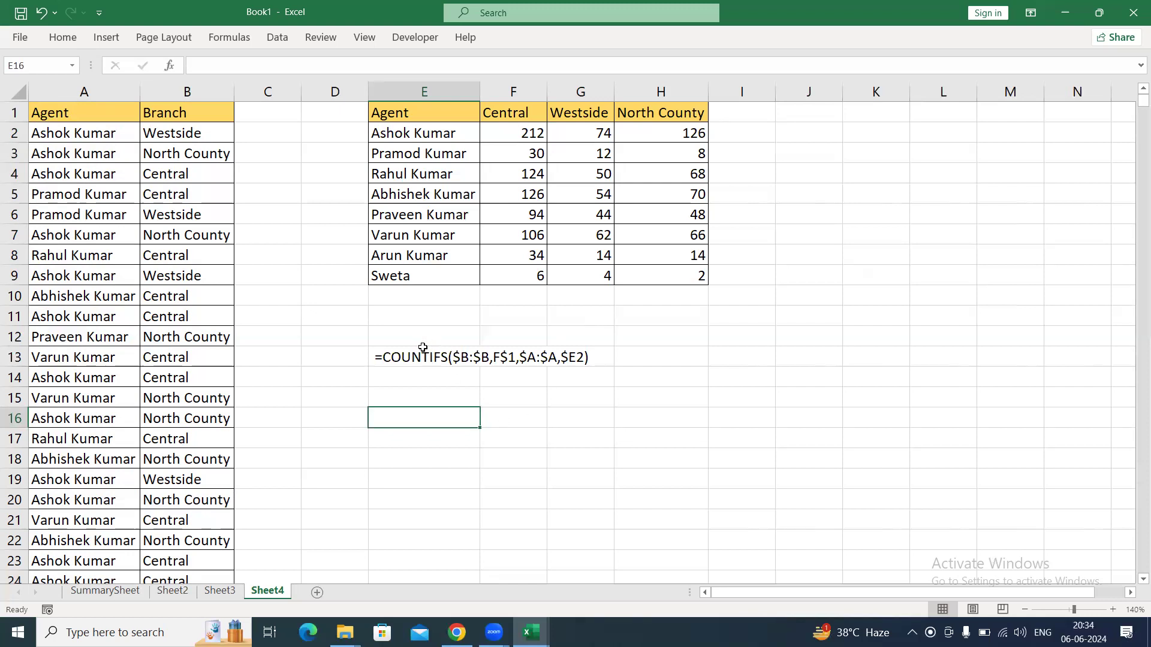
# Examine the criteria ranges and criteria in E13's COUNTIFS formula text, leaving the cell's content as it is.
pyautogui.click(389, 359)
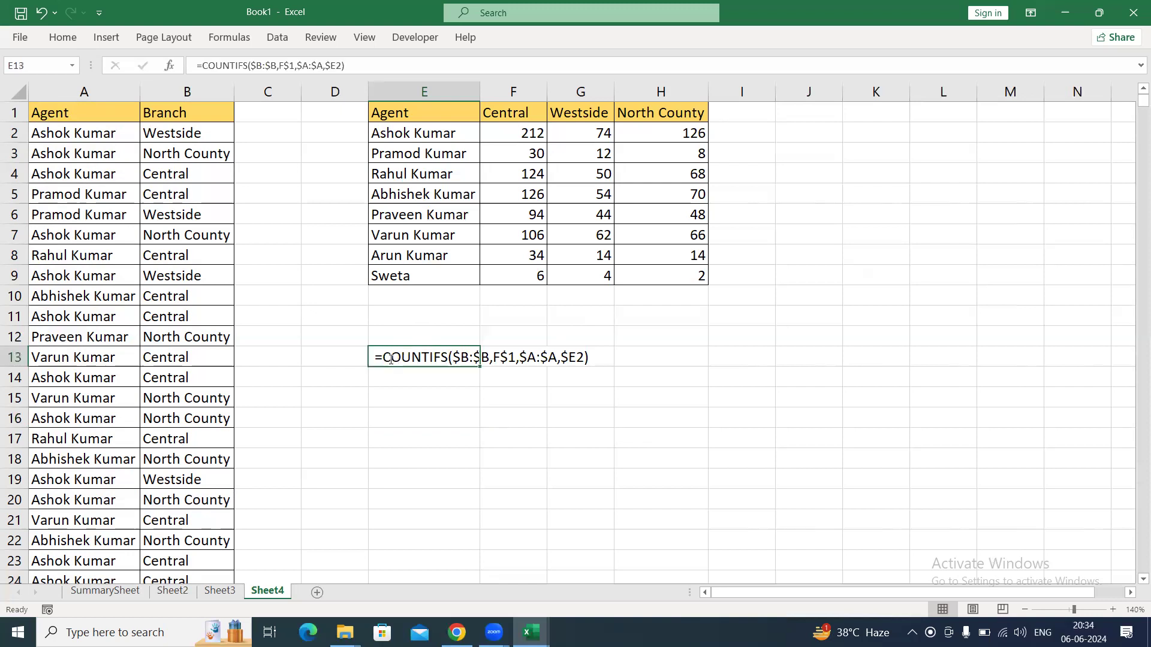
pyautogui.doubleClick(390, 359)
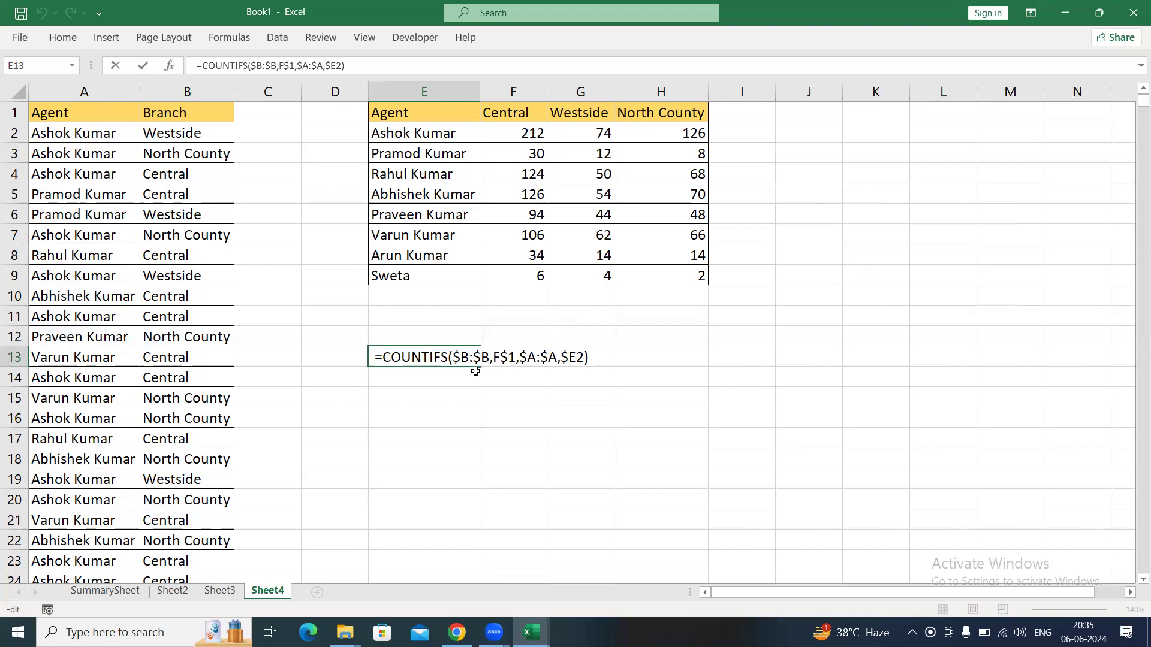
pyautogui.moveTo(453, 358); pyautogui.dragTo(488, 360)
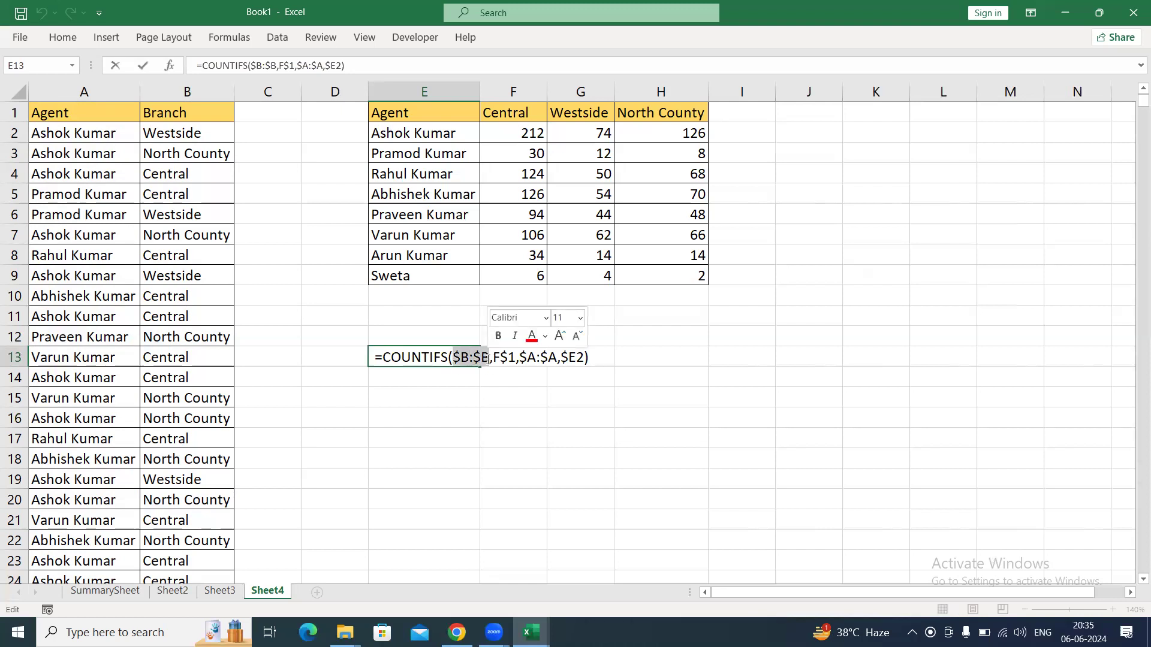
pyautogui.moveTo(493, 358); pyautogui.dragTo(584, 359)
pyautogui.click(606, 359)
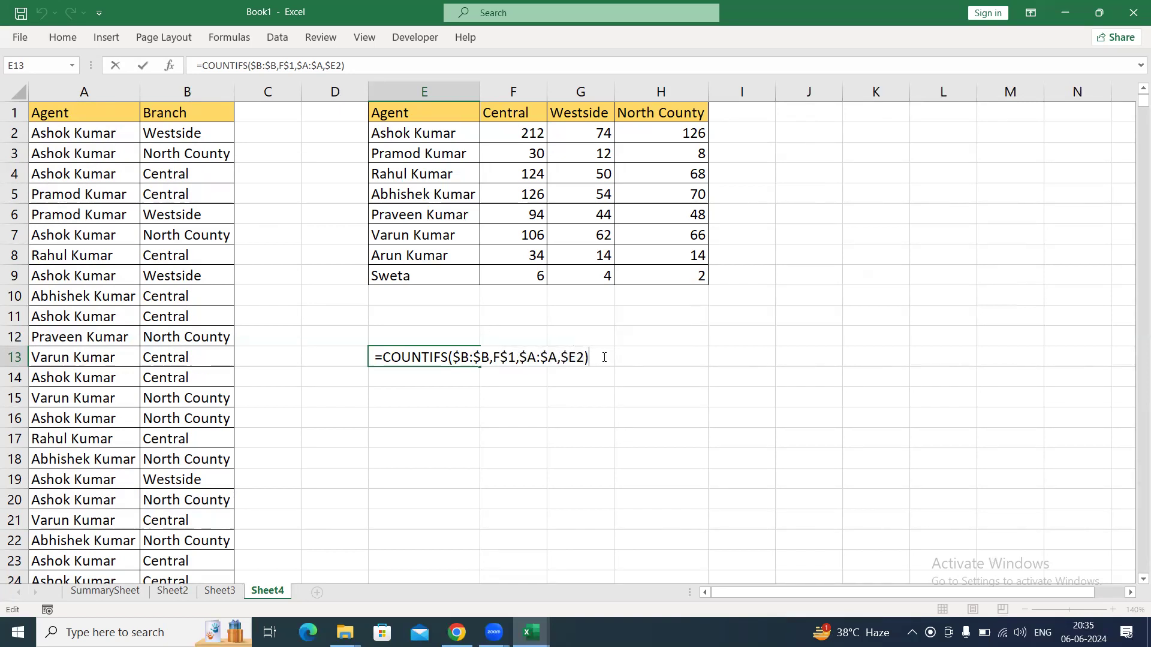
pyautogui.press('Return')
pyautogui.press('Down')
pyautogui.press('Down')
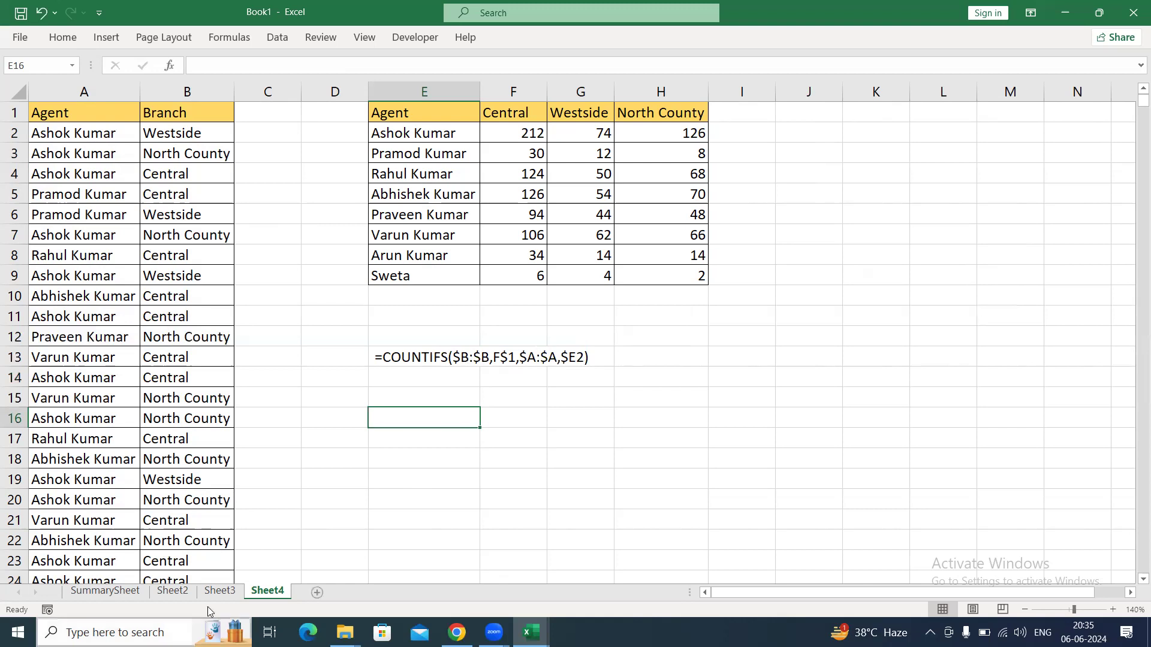
# Add a new worksheet after Sheet4 and enter the heading Sr No in its cell E4.
pyautogui.click(318, 593)
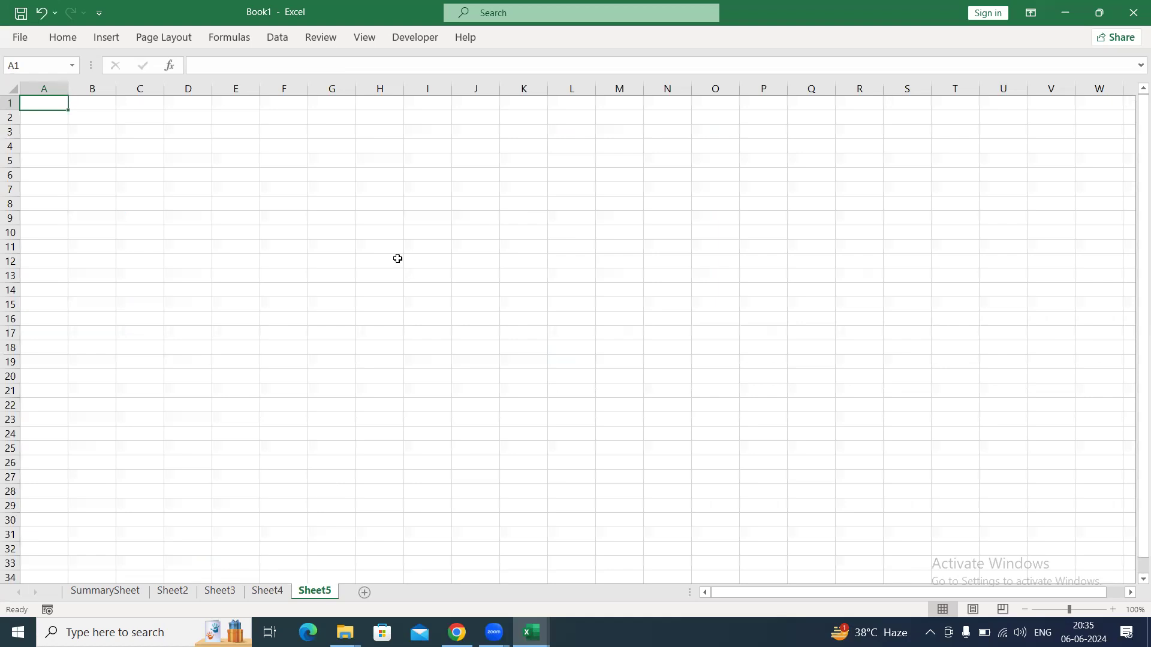
pyautogui.click(364, 135)
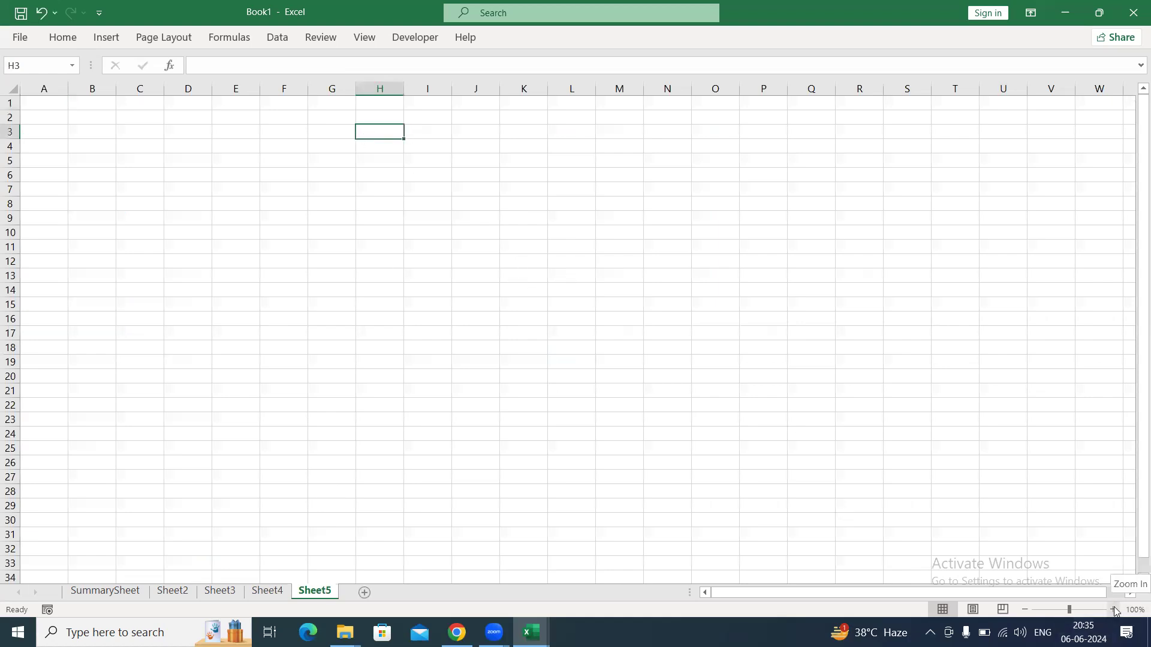
pyautogui.click(1114, 609)
pyautogui.click(1113, 609)
pyautogui.click(1113, 610)
pyautogui.click(1113, 609)
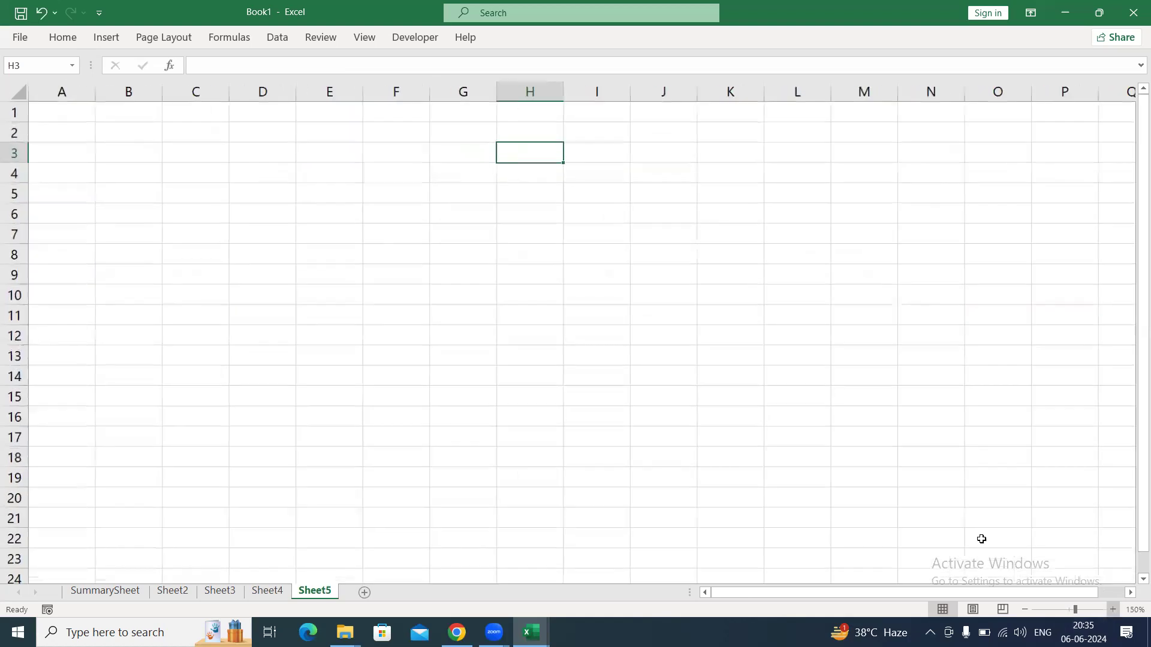
pyautogui.click(1114, 610)
pyautogui.click(356, 184)
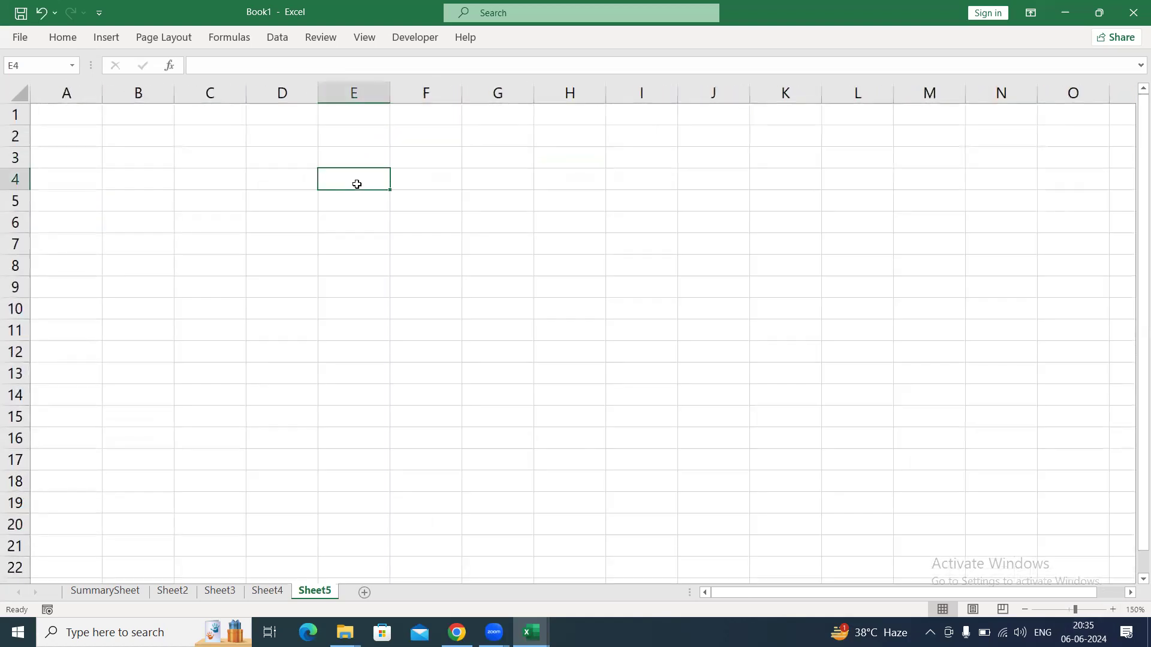
pyautogui.write('SrNo')
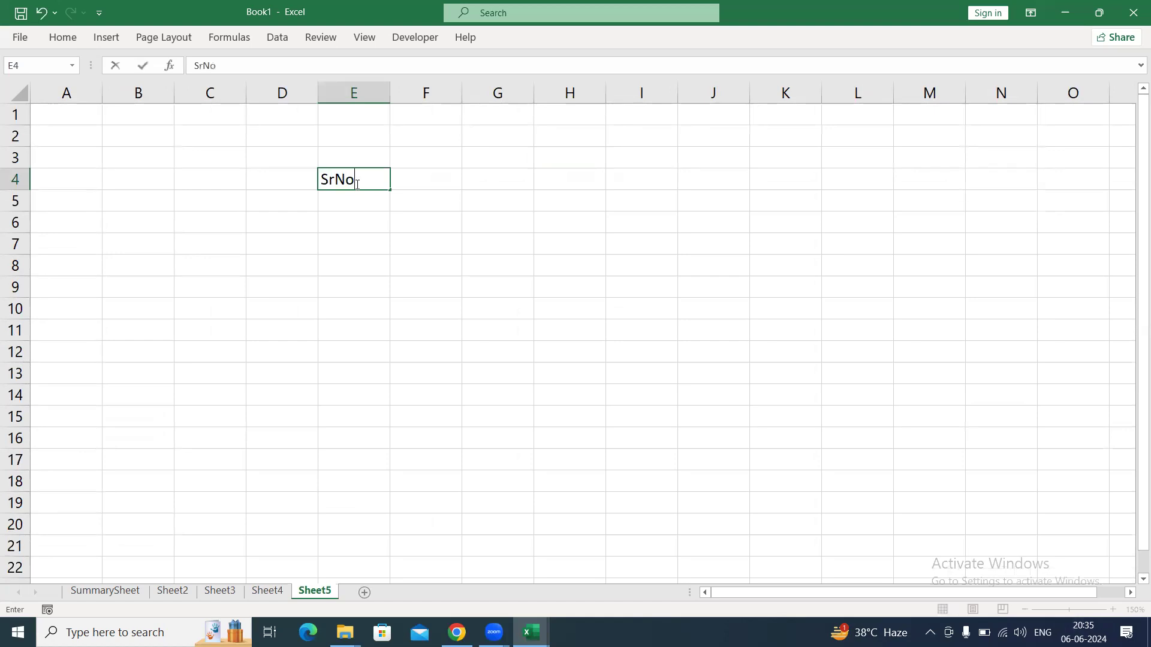
pyautogui.press('BackSpace')
pyautogui.press('BackSpace')
pyautogui.write('No')
pyautogui.press('Return')
# Enter the reference types column heading in F4 and autofit the column's width.
pyautogui.press('Up')
pyautogui.press('Right')
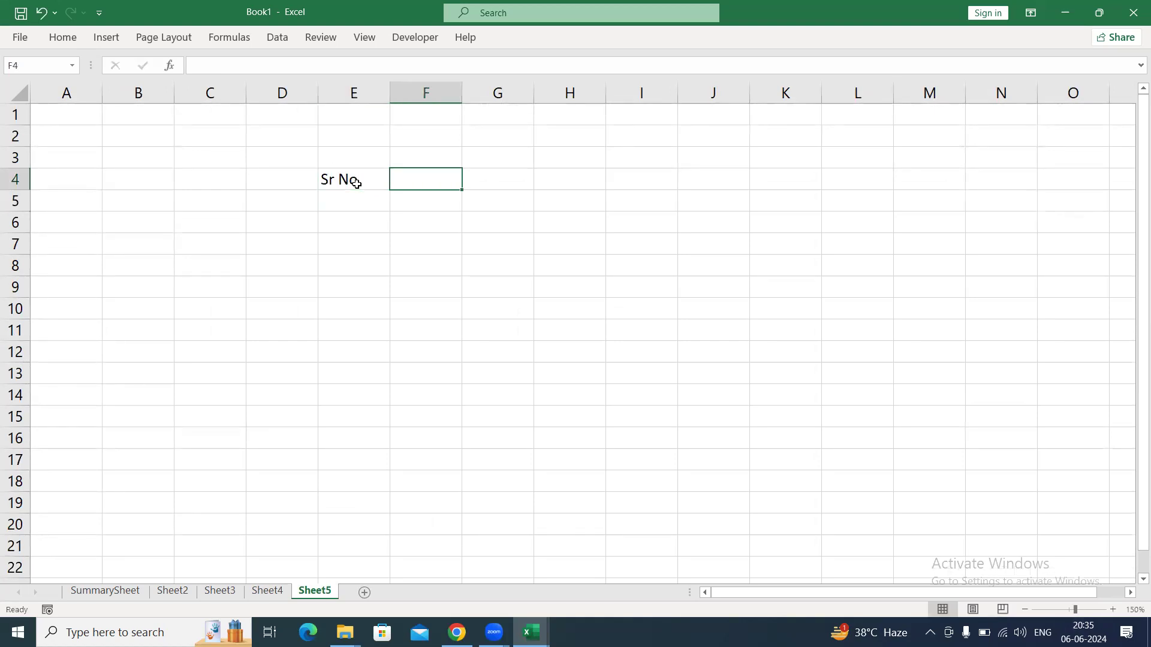
pyautogui.write('Types o')
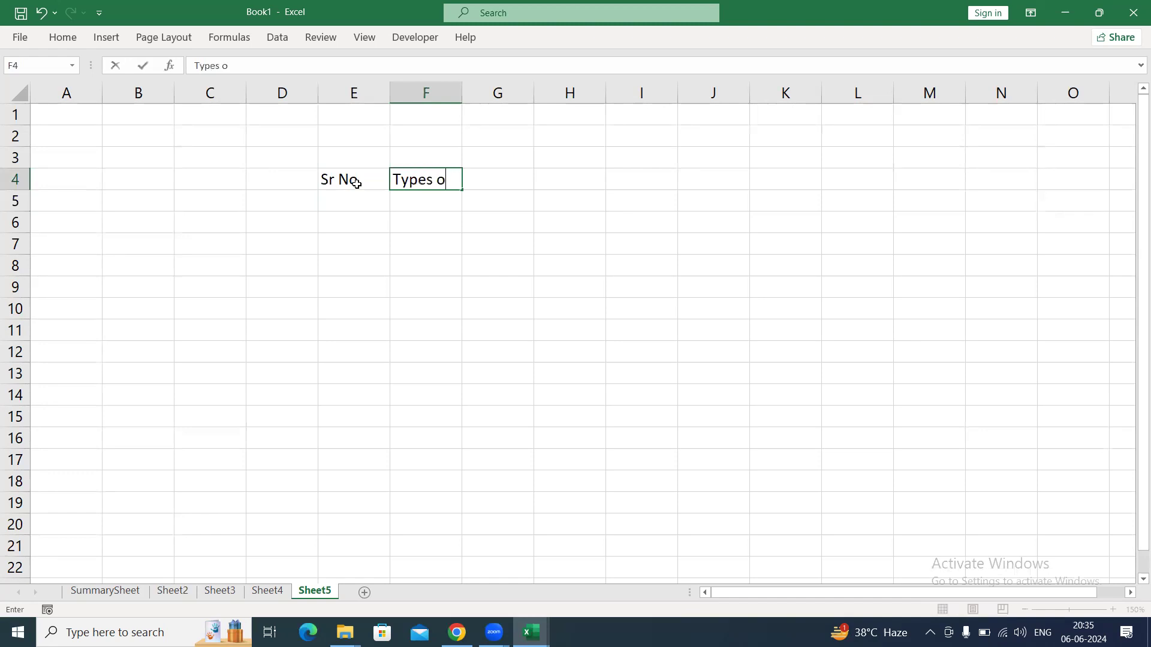
pyautogui.write('f referencec')
pyautogui.press('Return')
pyautogui.press('Up')
pyautogui.hotkey('alt', 'h')
pyautogui.press('o')
pyautogui.press('i')
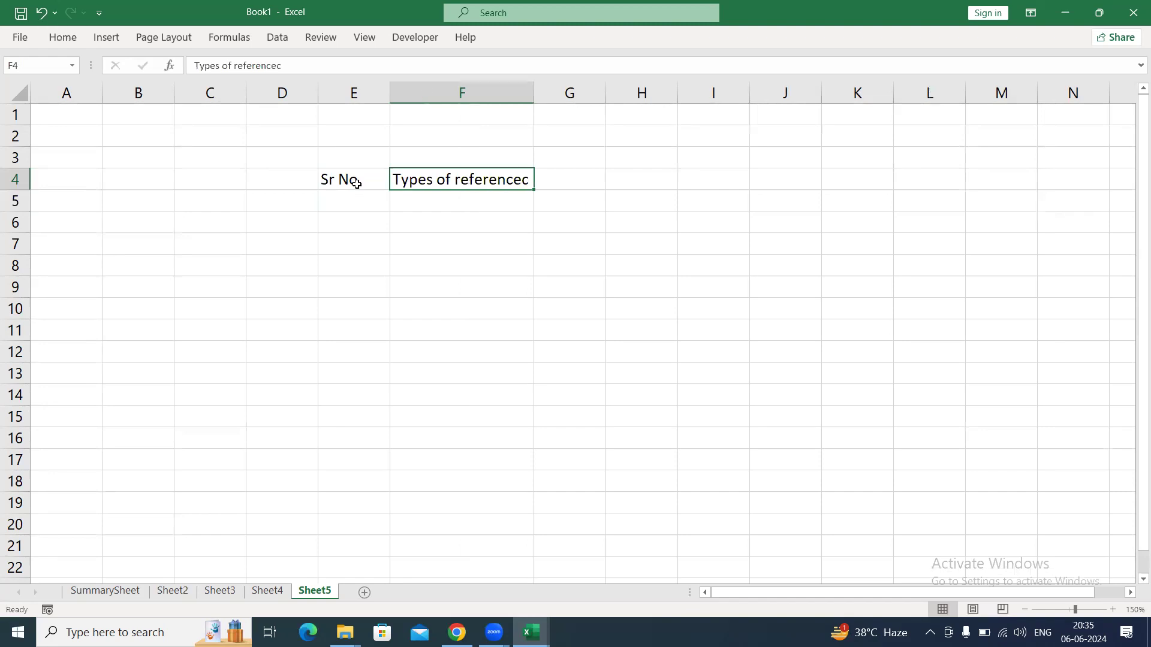
# Correct the spelling of the F4 heading so it reads Types of reference.
pyautogui.press('F2')
pyautogui.press('BackSpace')
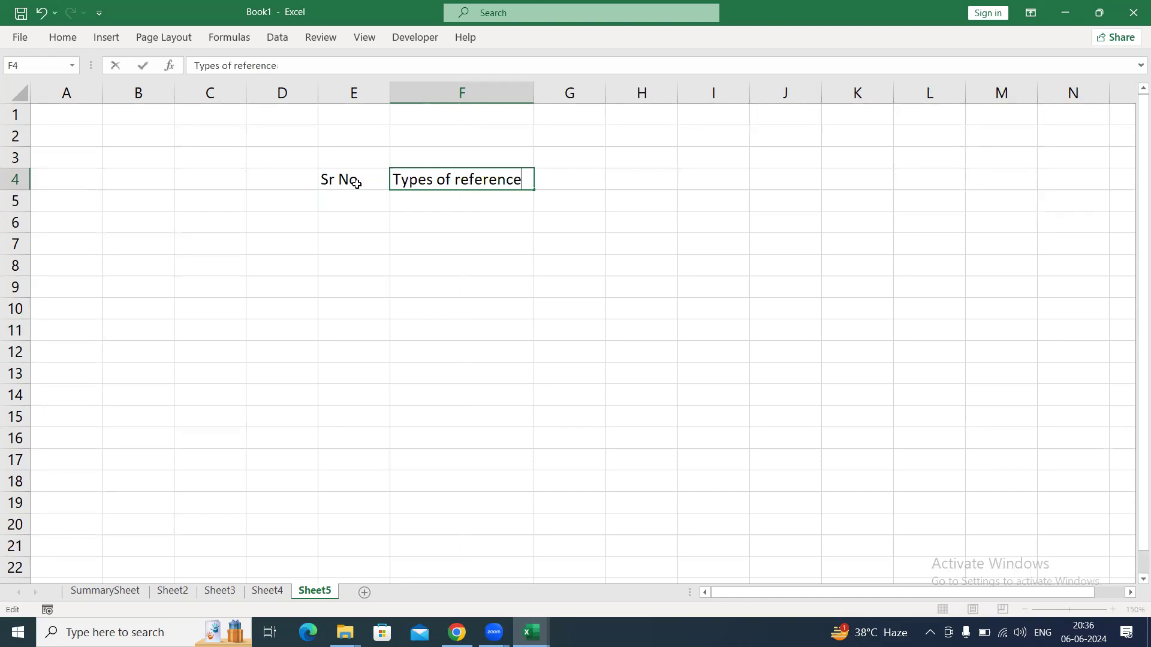
pyautogui.press('Return')
# Enter F4 as the column heading in cell G4.
pyautogui.press('Up')
pyautogui.press('Right')
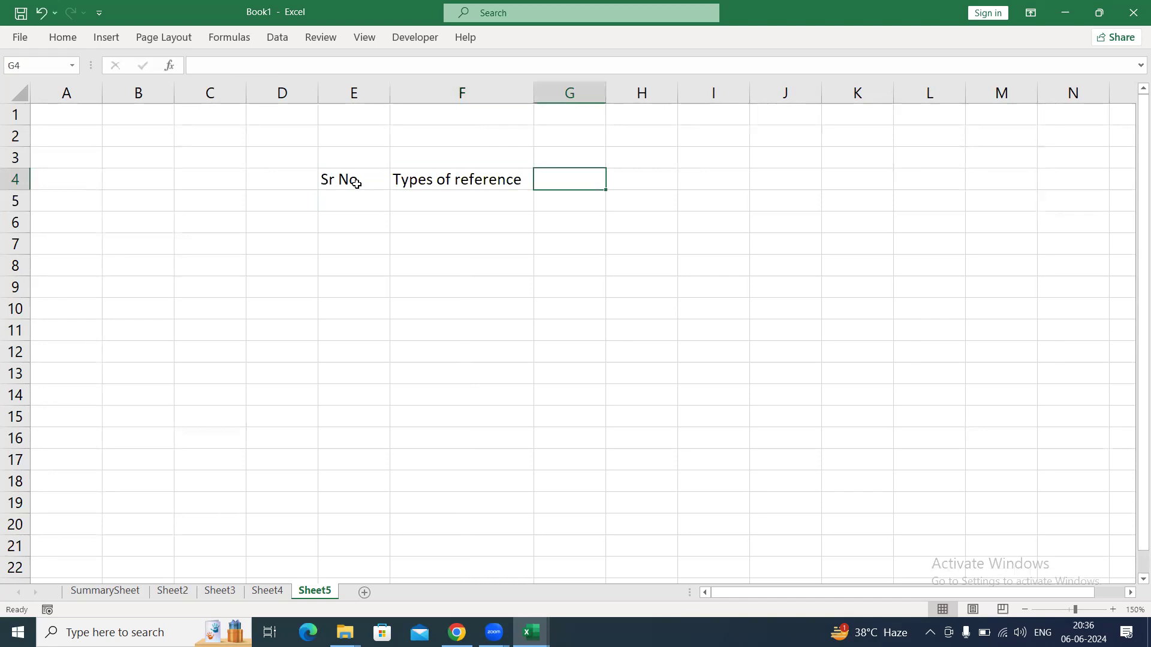
pyautogui.write('F4')
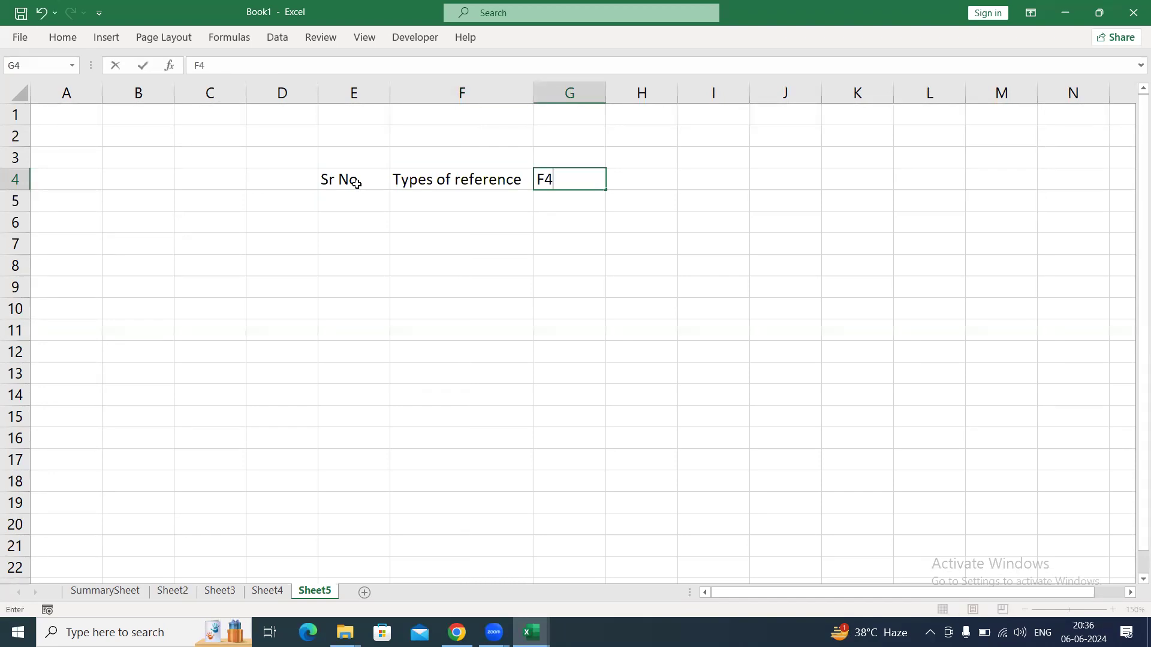
pyautogui.press('Return')
# Enter the heading Description in H4 and autofit the column's width.
pyautogui.press('Up')
pyautogui.press('Right')
pyautogui.write('De')
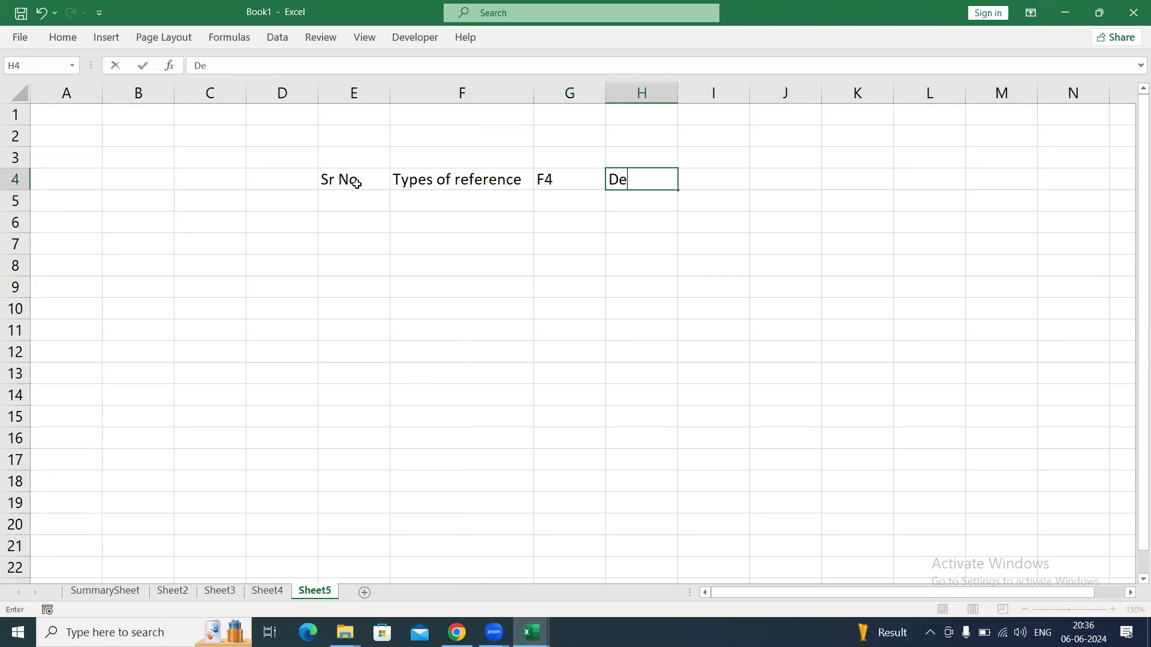
pyautogui.write('scription')
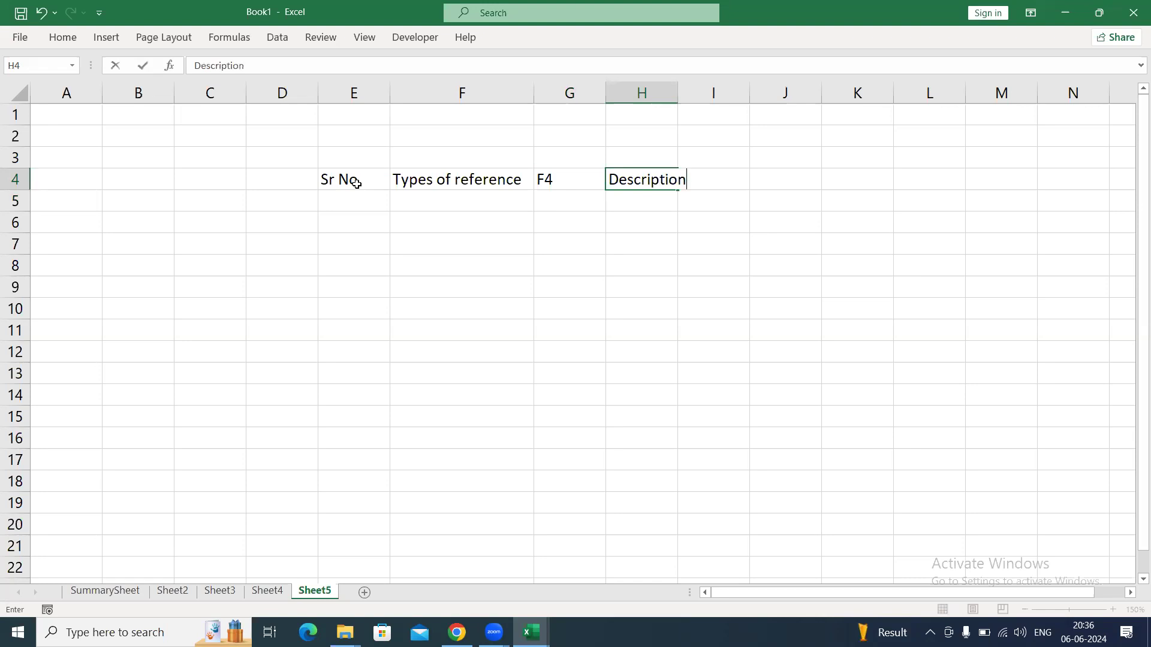
pyautogui.hotkey('ctrl', 'Return')
pyautogui.press('alt')
pyautogui.press('h')
pyautogui.press('o')
pyautogui.press('i')
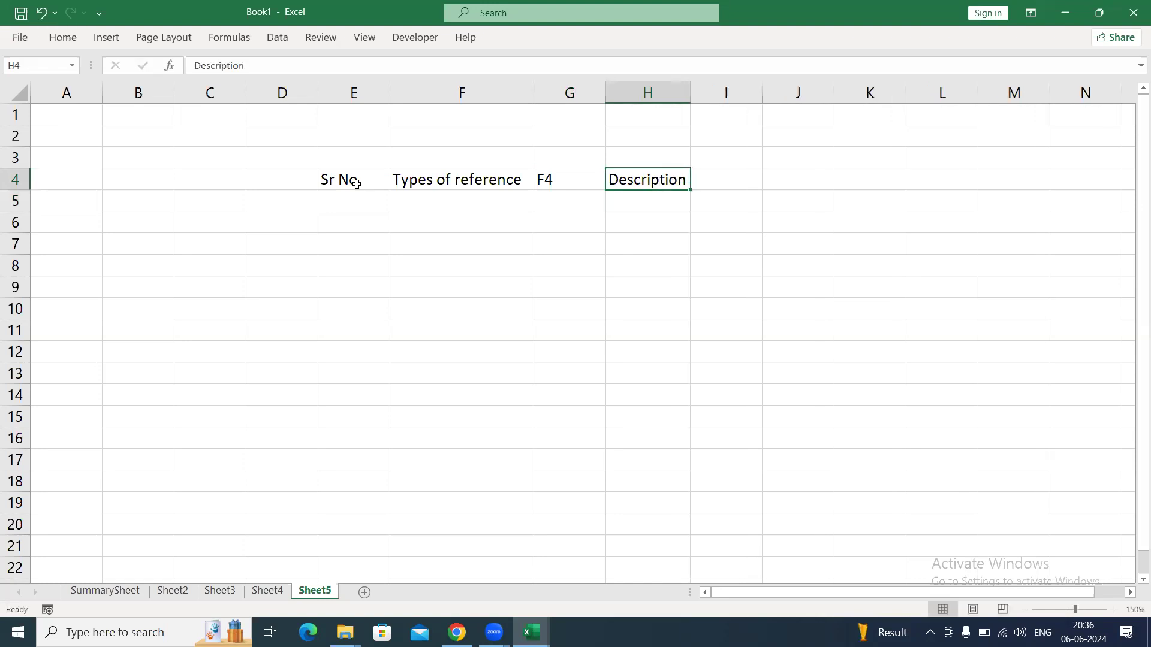
# Enter the heading Example in I4.
pyautogui.press('Right')
pyautogui.write('Example')
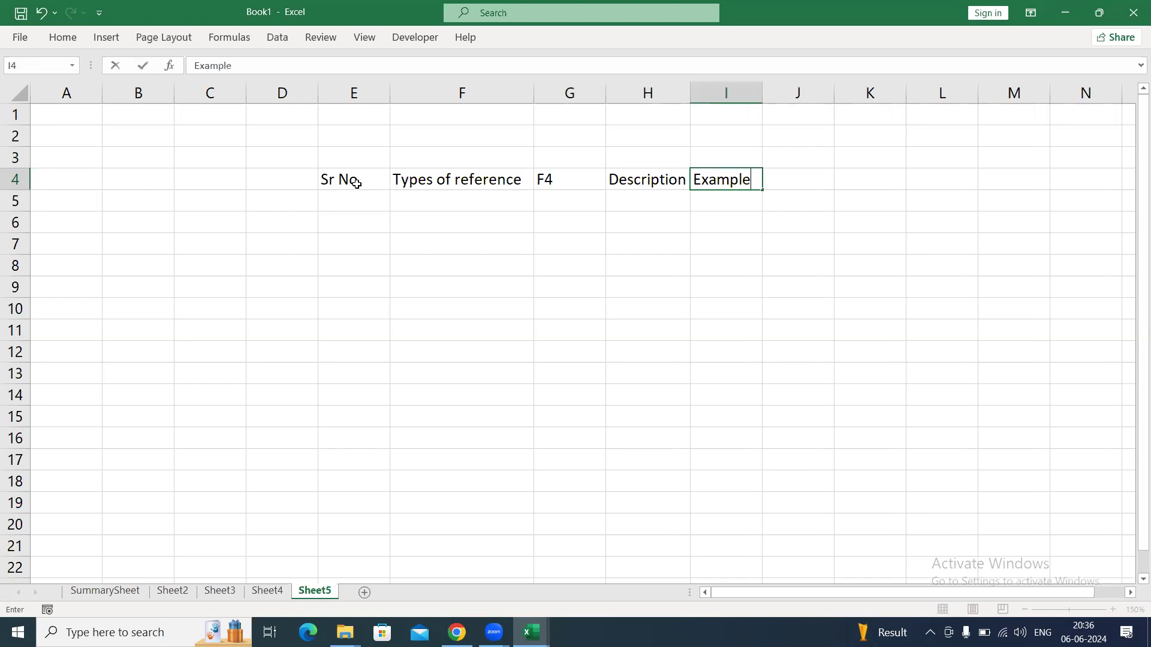
pyautogui.hotkey('ctrl', 'Return')
# Apply the Calculation cell style to the header row from Sr No through Example, E4:I4.
pyautogui.press('Left')
pyautogui.press('Left')
pyautogui.press('Left')
pyautogui.click(356, 183)
pyautogui.hotkey('ctrl', 'shift', 'Right')
pyautogui.press('alt')
pyautogui.press('h')
pyautogui.press('j')
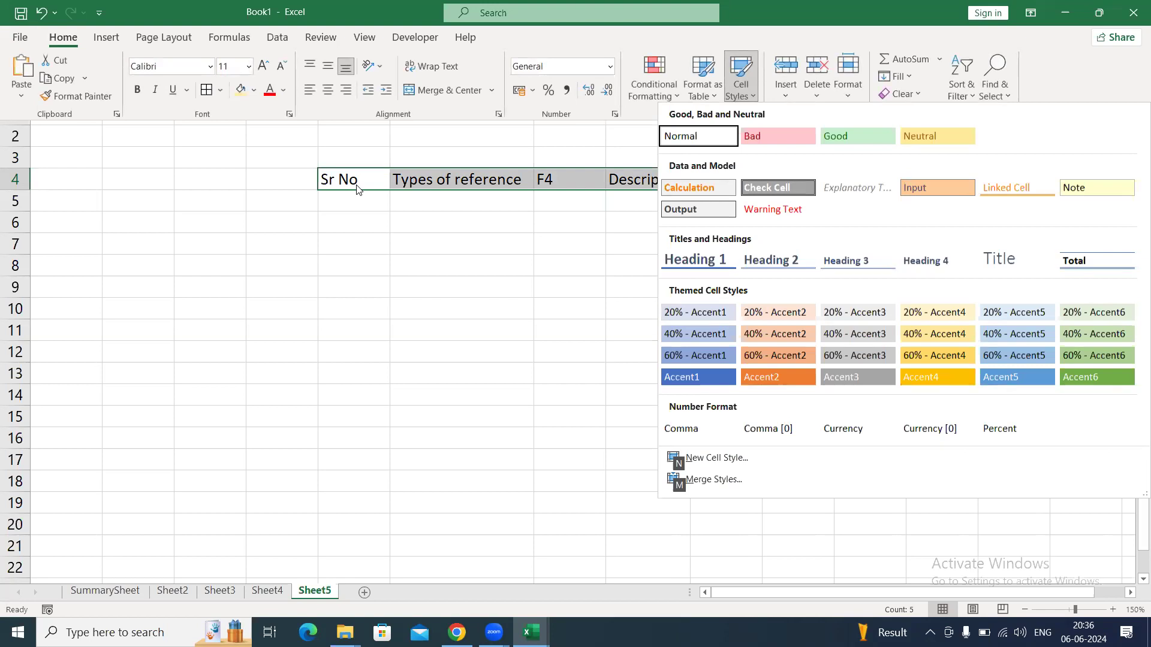
pyautogui.press('Down')
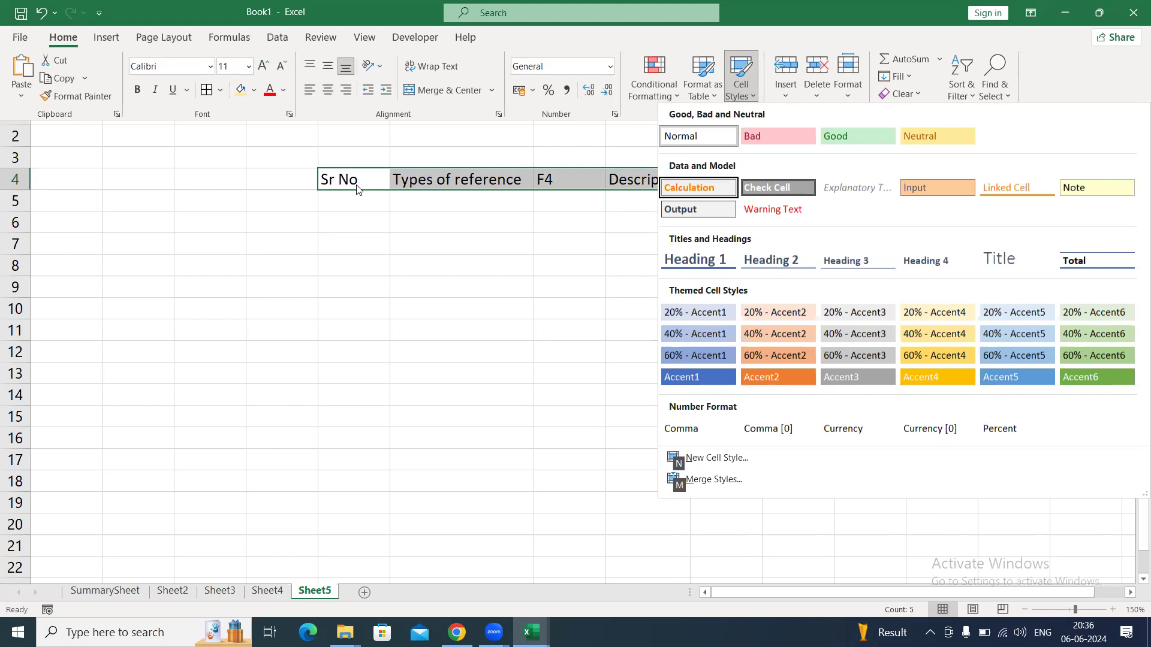
pyautogui.press('Return')
pyautogui.press('Down')
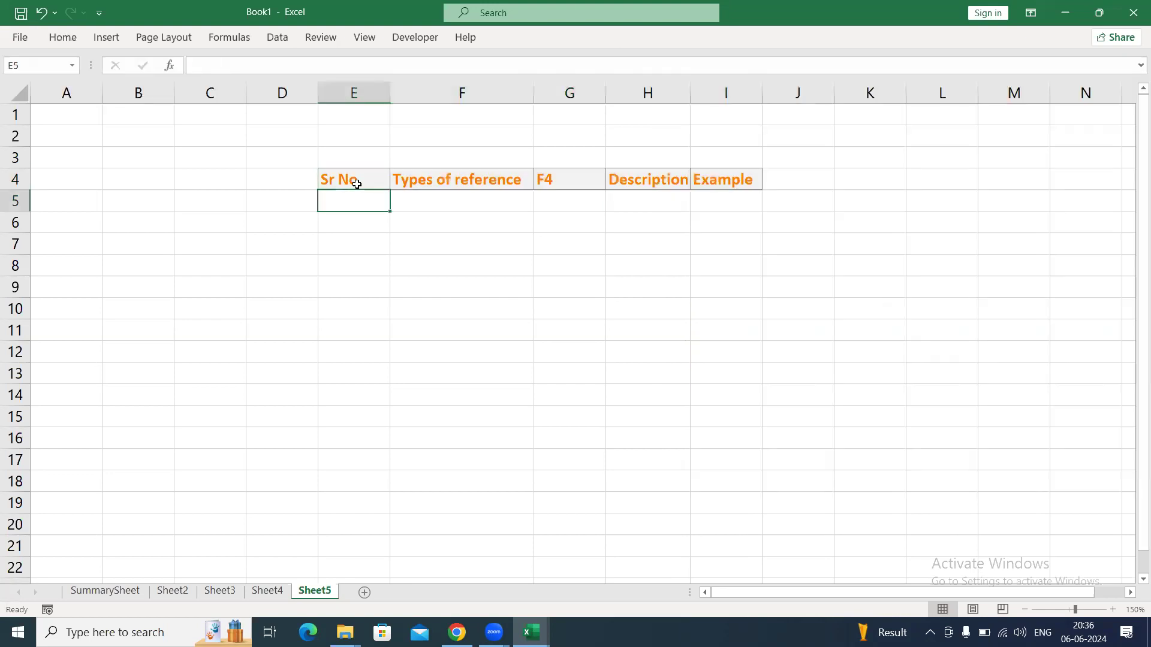
# Fill the first table row with A). in E5 and Absolute Reference in F5.
pyautogui.write('A).')
pyautogui.press('Tab')
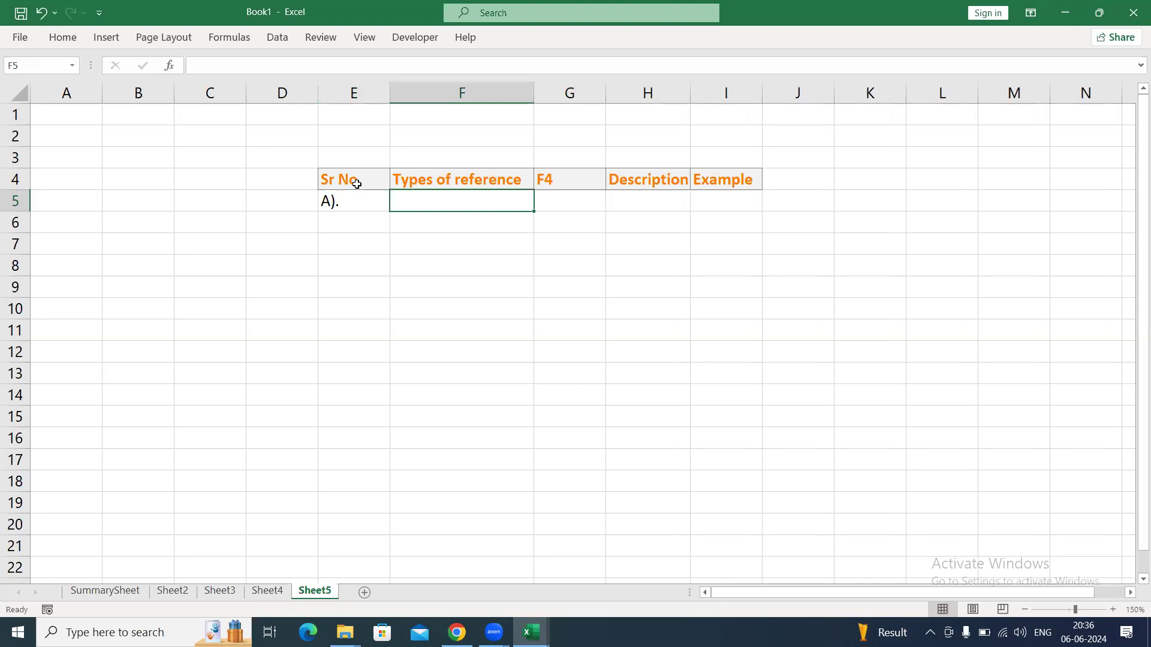
pyautogui.write('Absolute r')
pyautogui.press('BackSpace')
pyautogui.write('Reference')
pyautogui.press('Return')
pyautogui.press('Left')
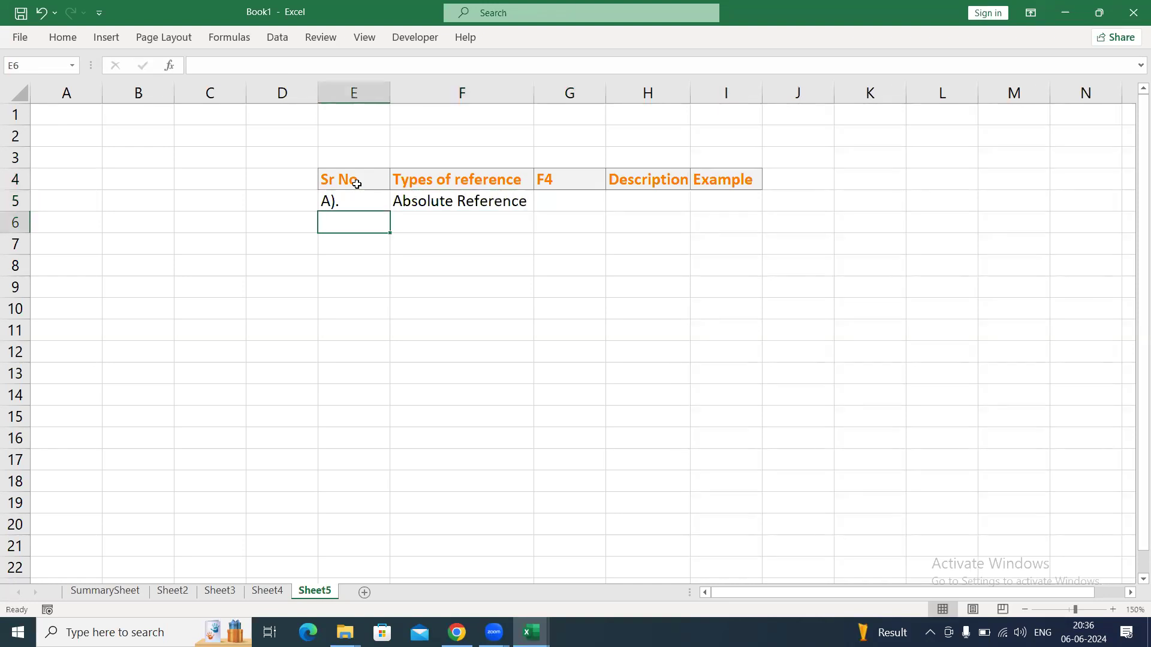
# Enter B). in E6 and Column Mixed Reference in F6, and autofit column F's width.
pyautogui.write('B).')
pyautogui.press('Tab')
pyautogui.write('Column Mi')
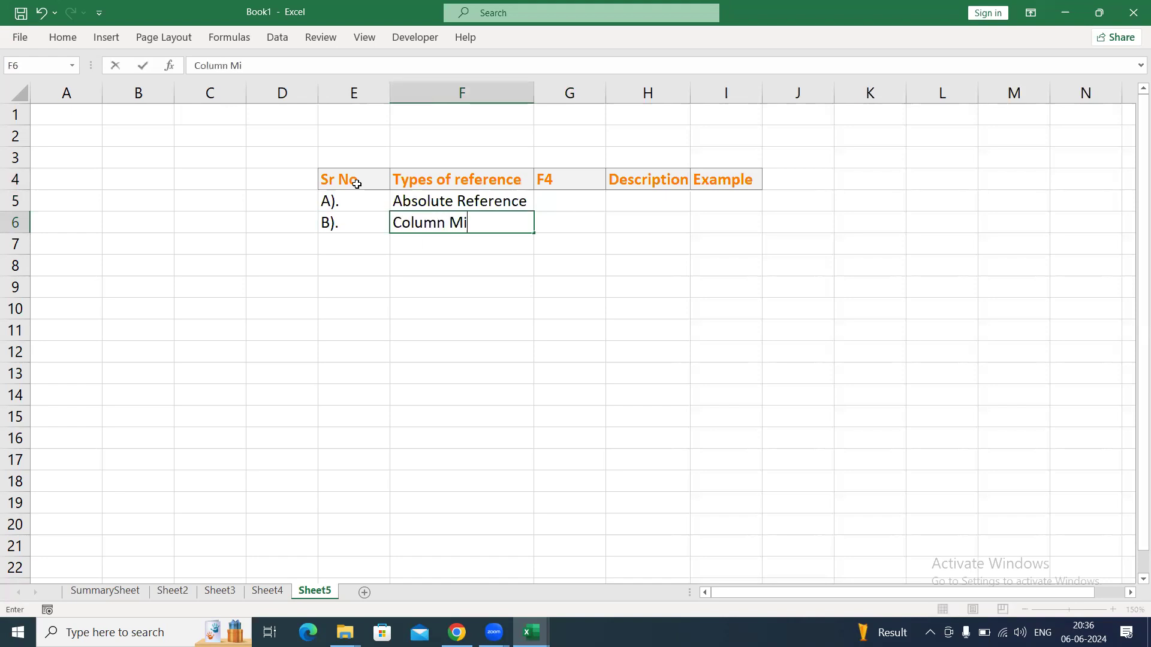
pyautogui.write('xed Reference')
pyautogui.hotkey('ctrl', 'Return')
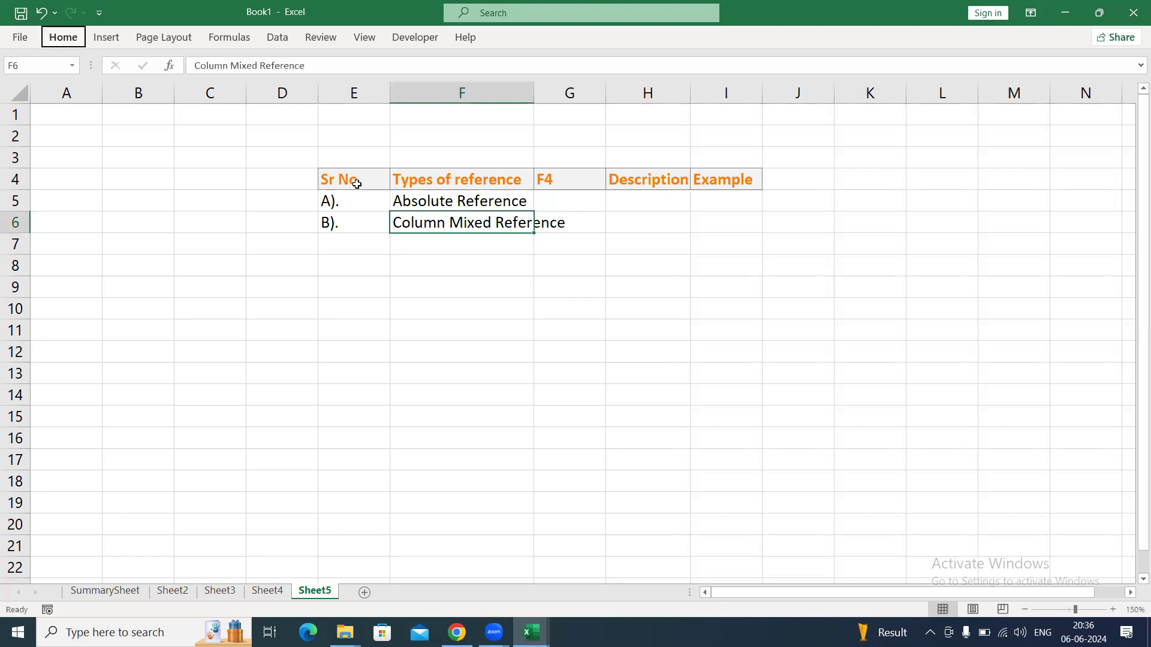
pyautogui.press('h')
pyautogui.press('o')
pyautogui.press('i')
pyautogui.press('Return')
# Fill the third table row with C). in E7 and Row Mixed reference in F7.
pyautogui.write('C).')
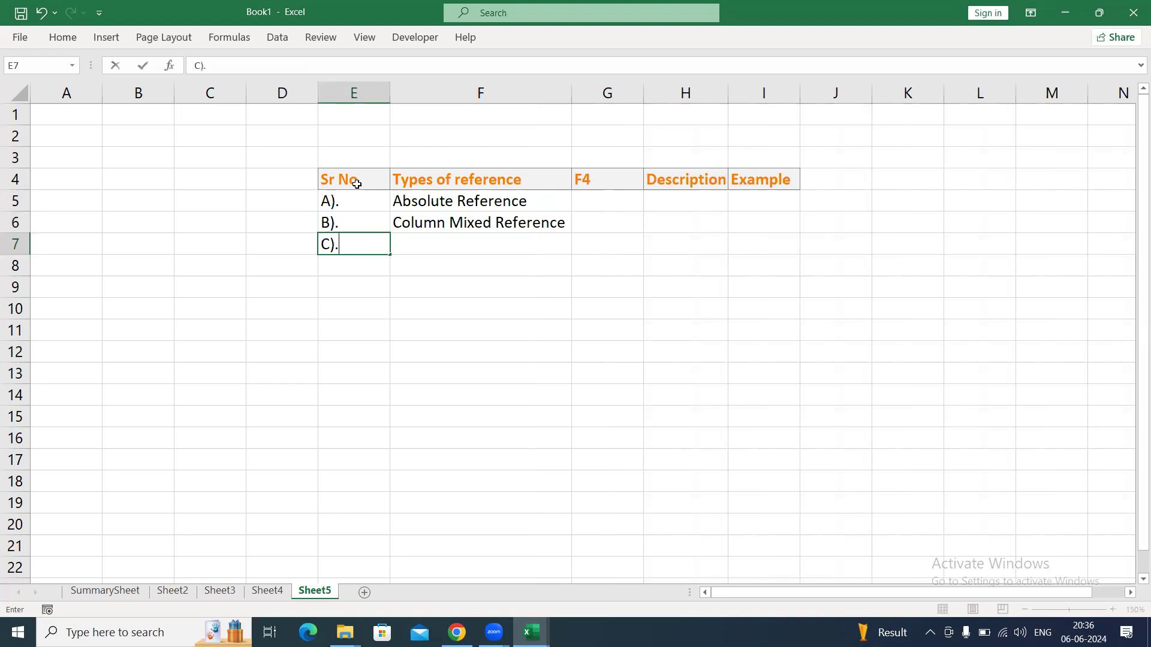
pyautogui.press('Tab')
pyautogui.write('Row ')
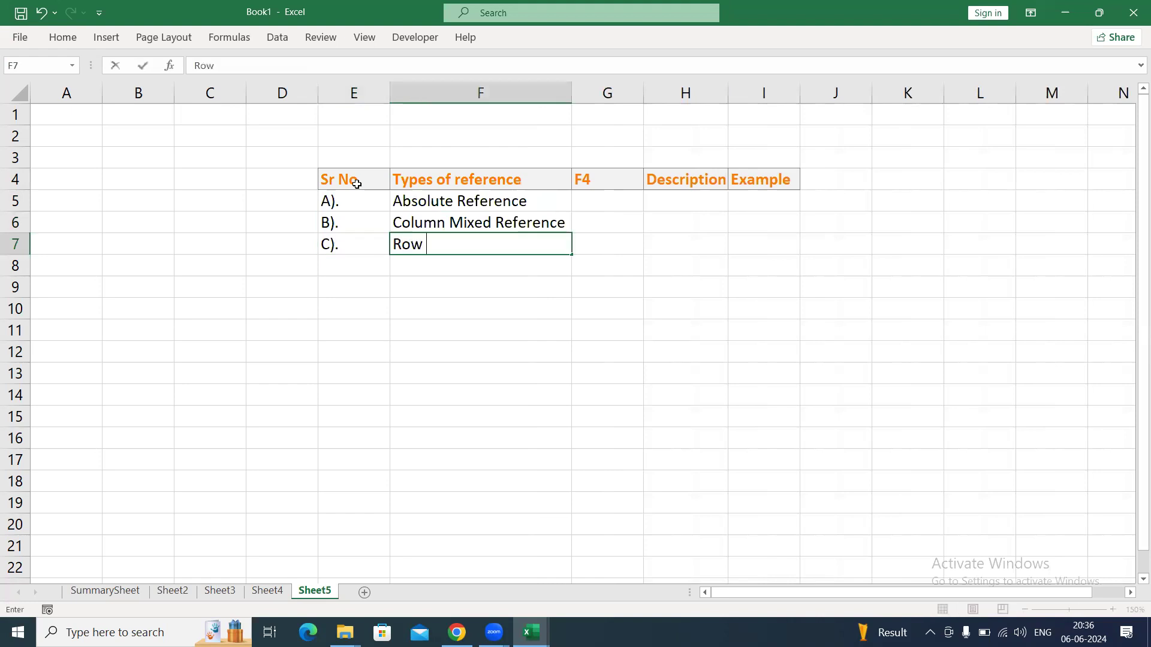
pyautogui.write('Mixed re')
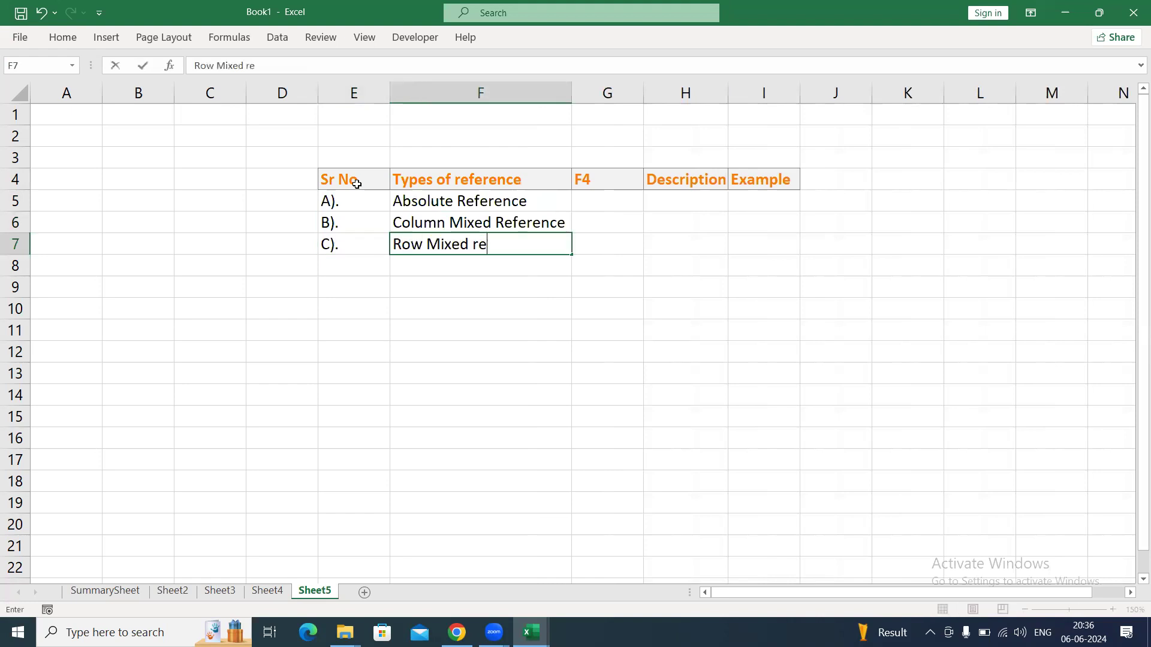
pyautogui.write('ference')
pyautogui.press('Return')
# Fill the fourth table row with D). in E8 and Relative Reference in F8.
pyautogui.write('D).')
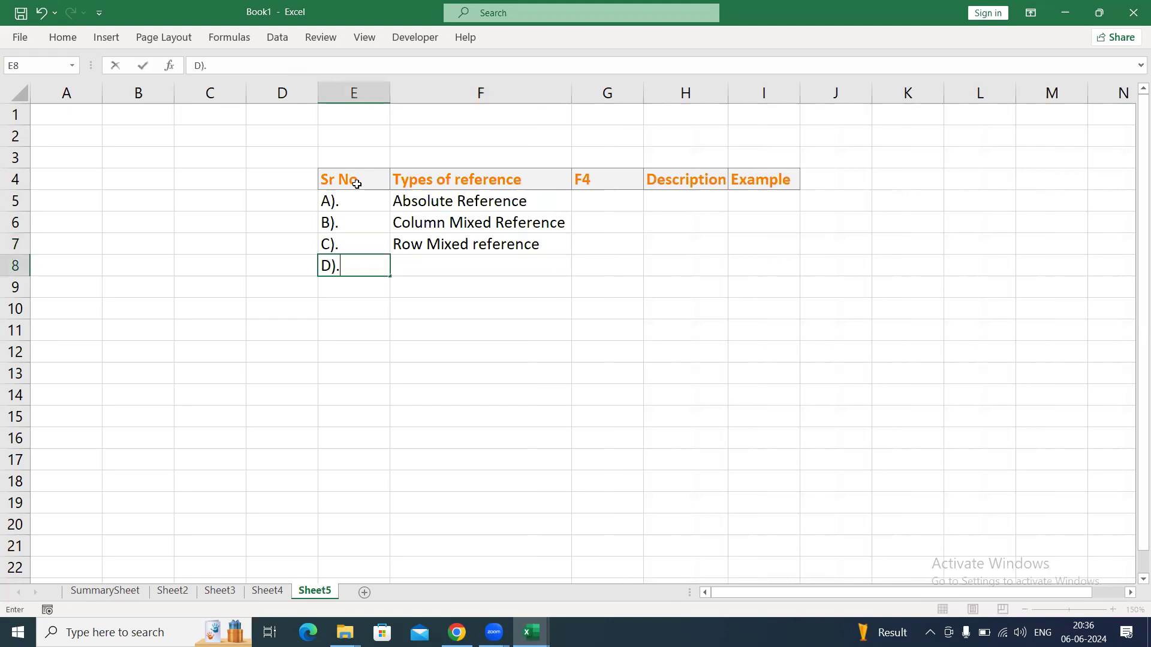
pyautogui.press('Tab')
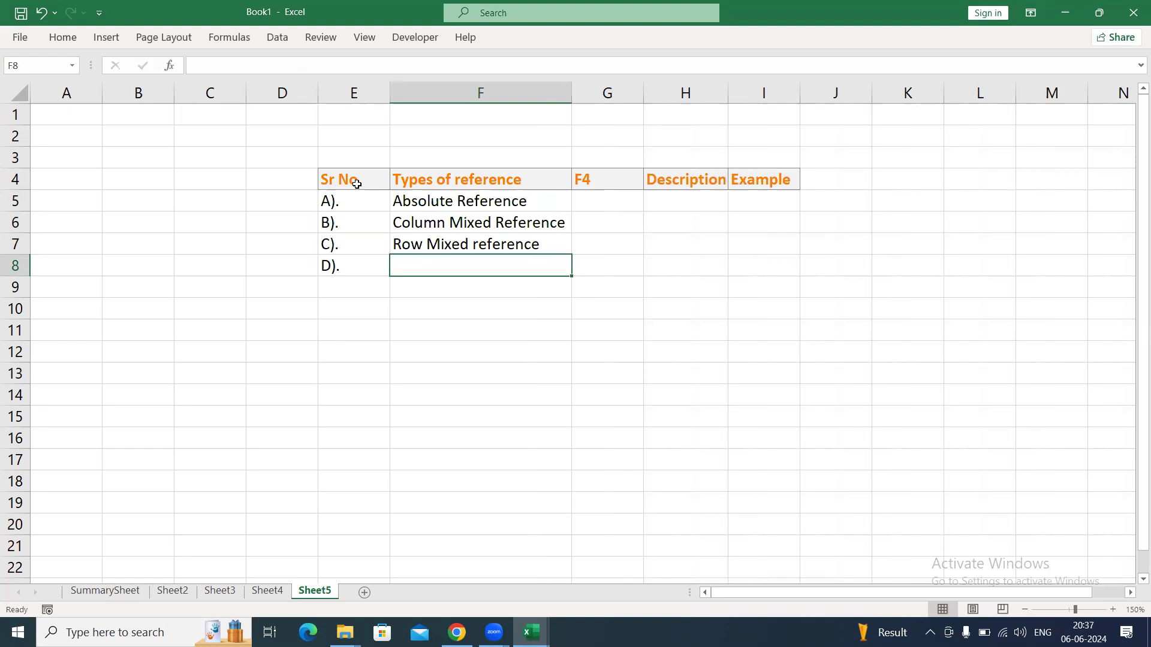
pyautogui.write('Rela')
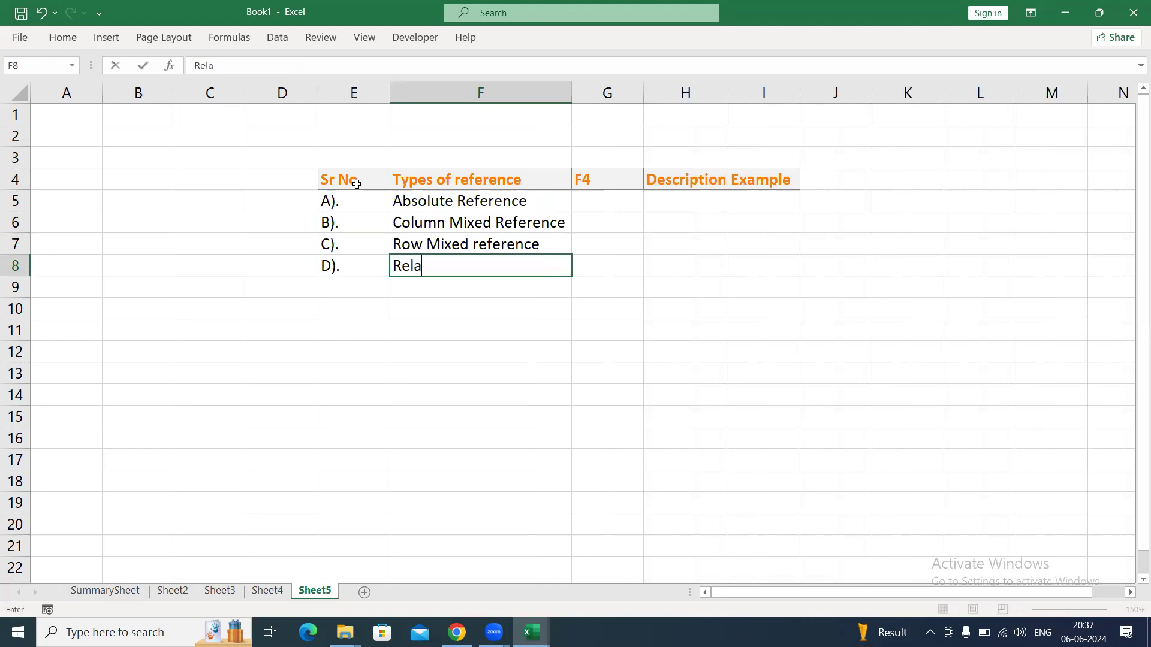
pyautogui.write('tive Reference')
pyautogui.press('Return')
# Apply a bottom border to the table range E4:I8 and enter A). in E4.
pyautogui.press('Up')
pyautogui.press('Up')
pyautogui.press('Up')
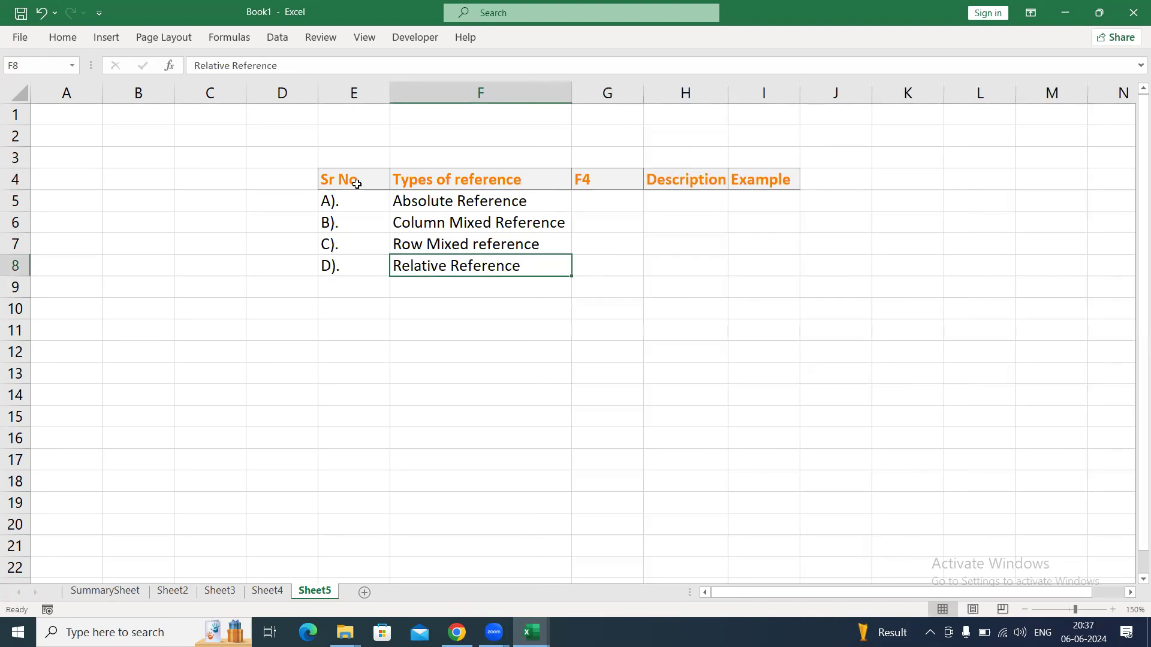
pyautogui.click(356, 184)
pyautogui.hotkey('ctrl', 'shift', 'Down')
pyautogui.hotkey('ctrl', 'shift', 'Right')
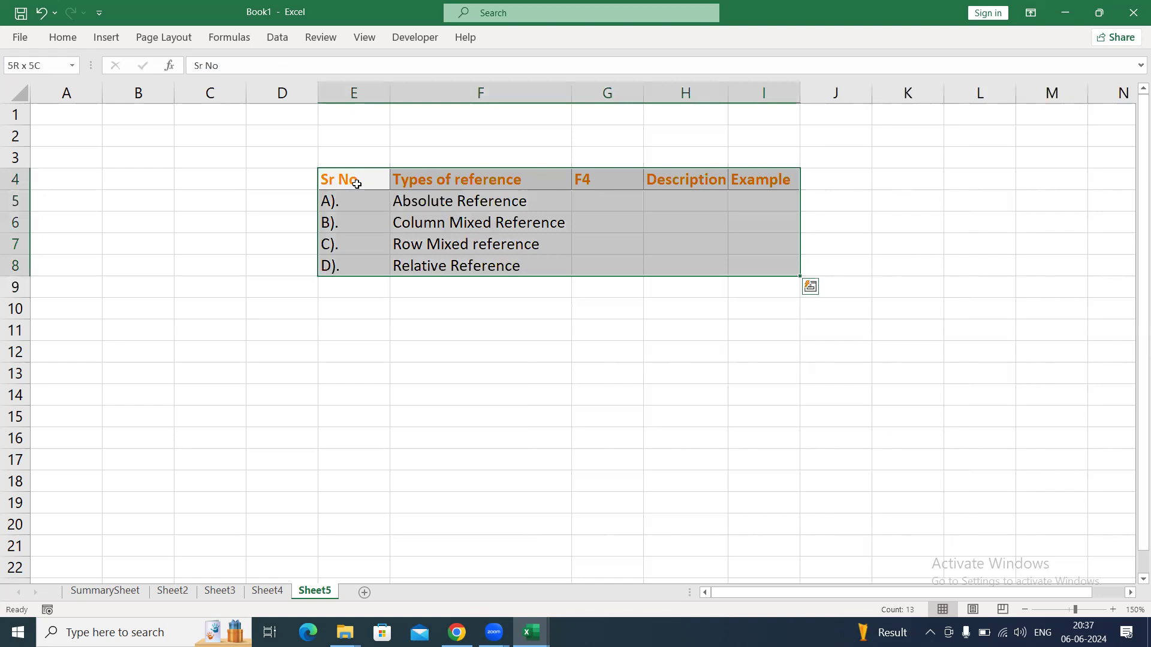
pyautogui.hotkey('alt', 'h')
pyautogui.write('a).')
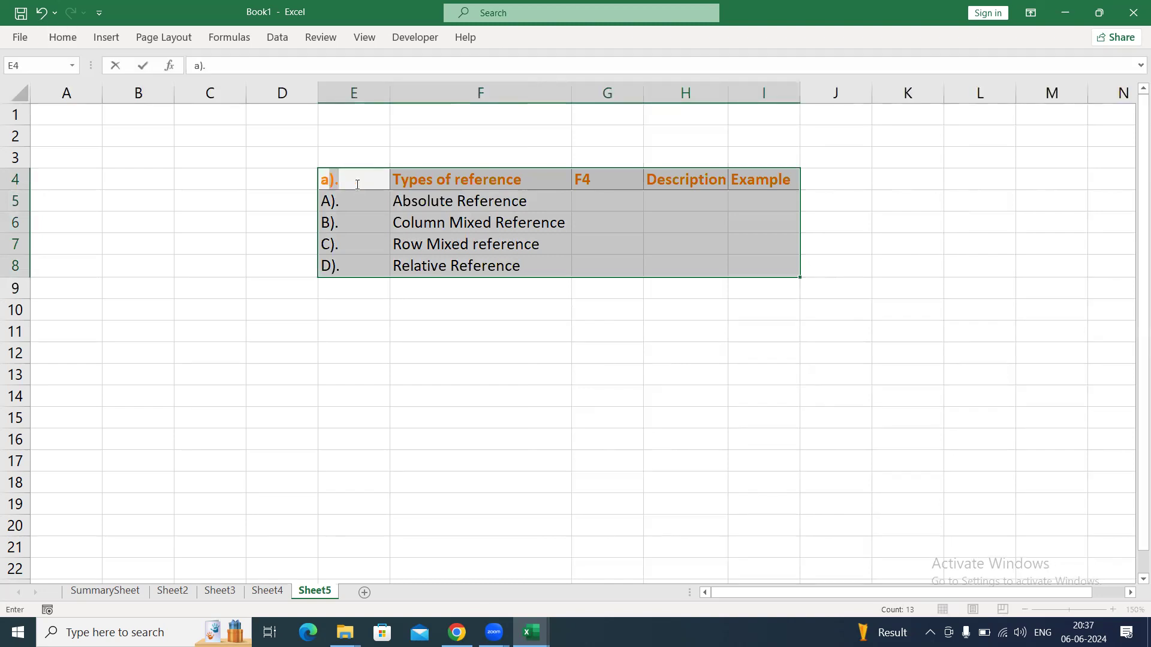
# Fill the F4 column cells G5 to G8 with 1, 2, 3 and 4.
pyautogui.press('Right')
pyautogui.press('Right')
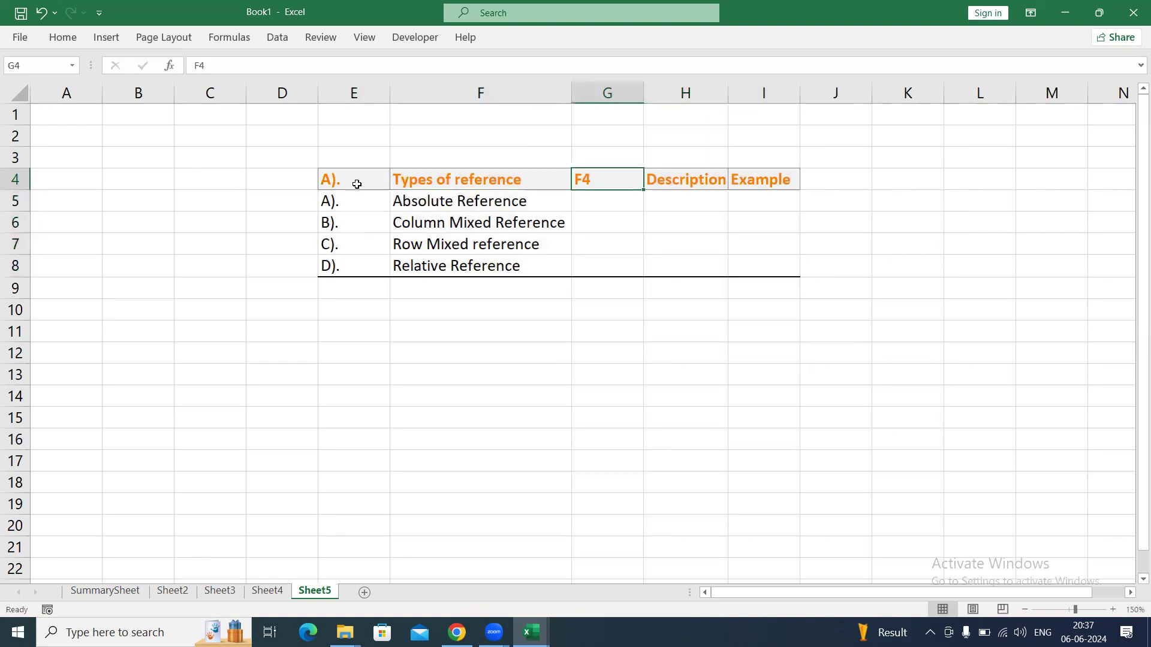
pyautogui.press('Down')
pyautogui.write('1')
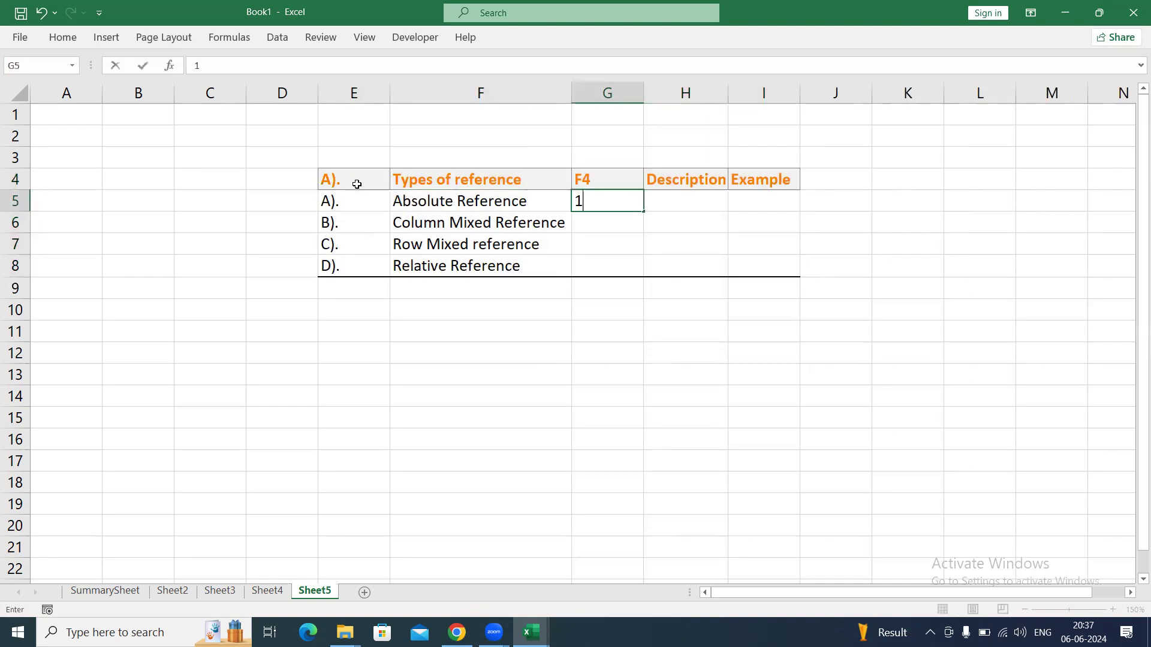
pyautogui.write('2')
pyautogui.press('BackSpace')
pyautogui.press('Return')
pyautogui.write('2')
pyautogui.press('Return')
pyautogui.write('3')
pyautogui.press('Return')
pyautogui.write('4')
pyautogui.press('Return')
# Enter the description Row and Column both are fixed in H5, and autofit column H's width.
pyautogui.press('Up')
pyautogui.press('Up')
pyautogui.press('Up')
pyautogui.press('Up')
pyautogui.press('Right')
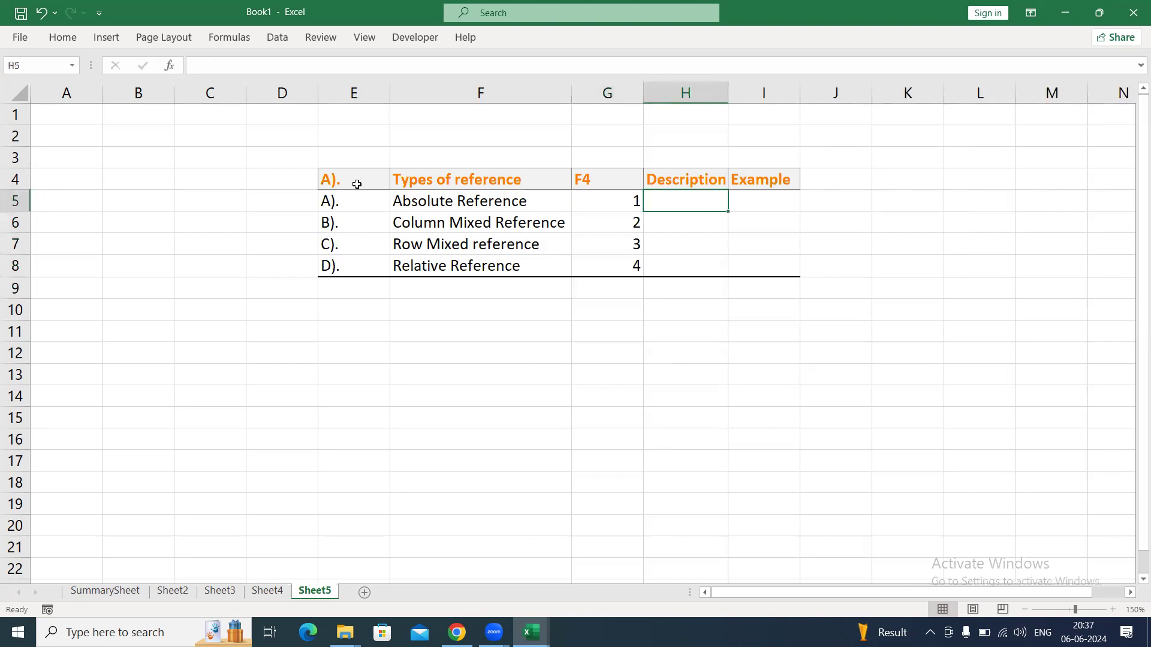
pyautogui.press('Left')
pyautogui.press('Right')
pyautogui.write('Row a')
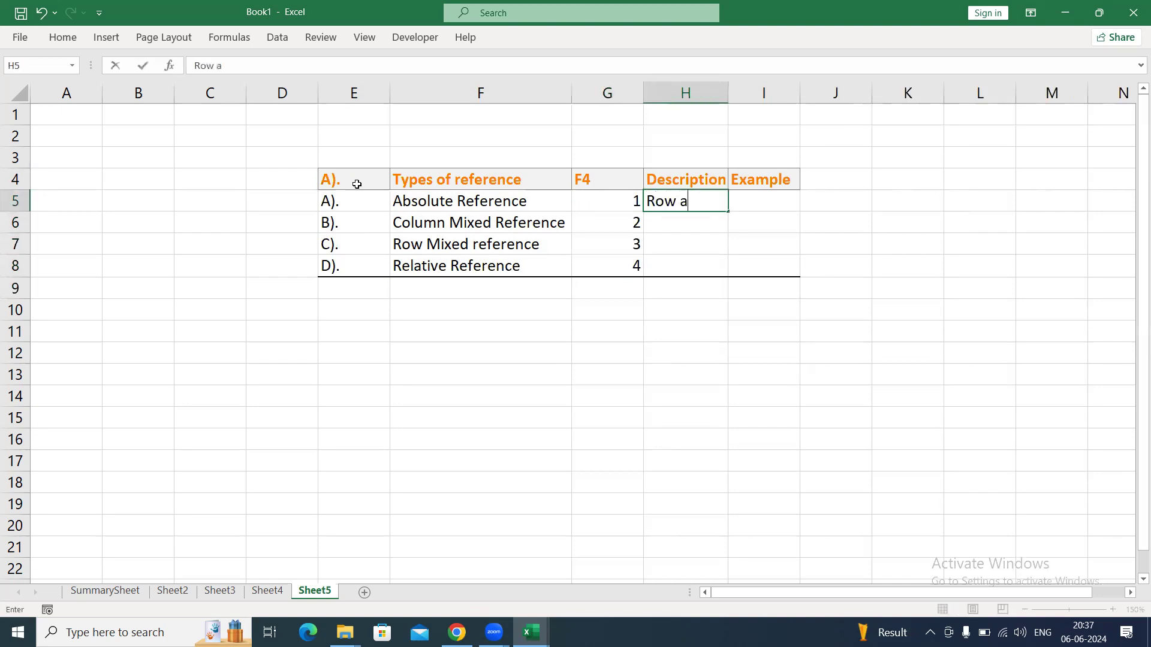
pyautogui.write('nd Column both ')
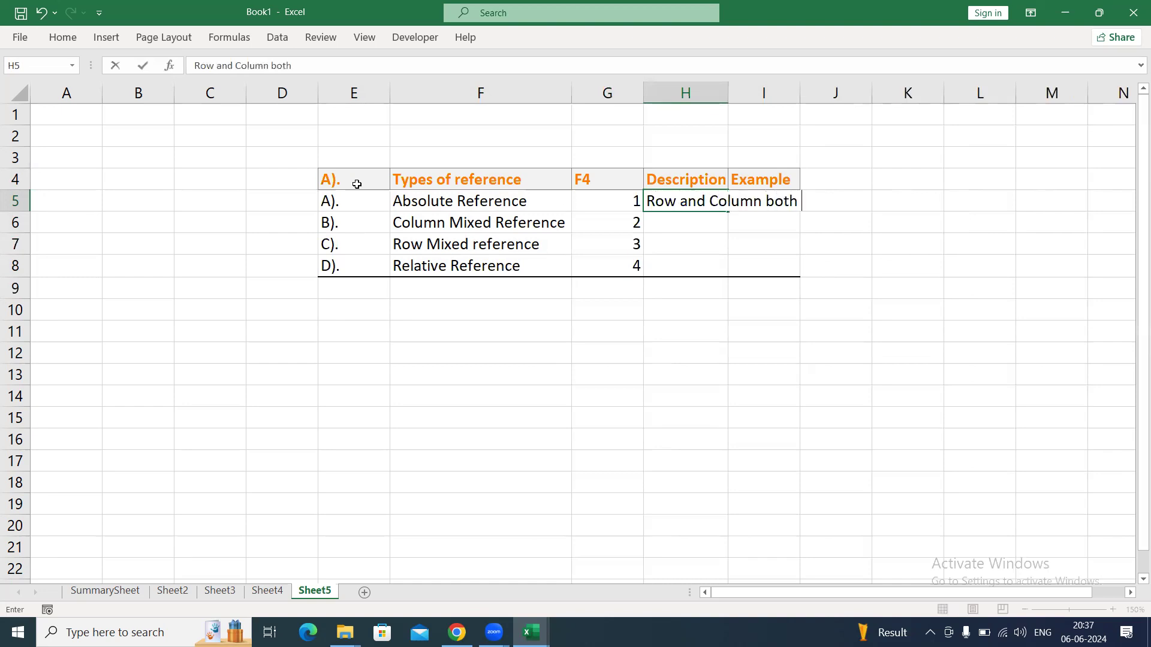
pyautogui.write('are fixed')
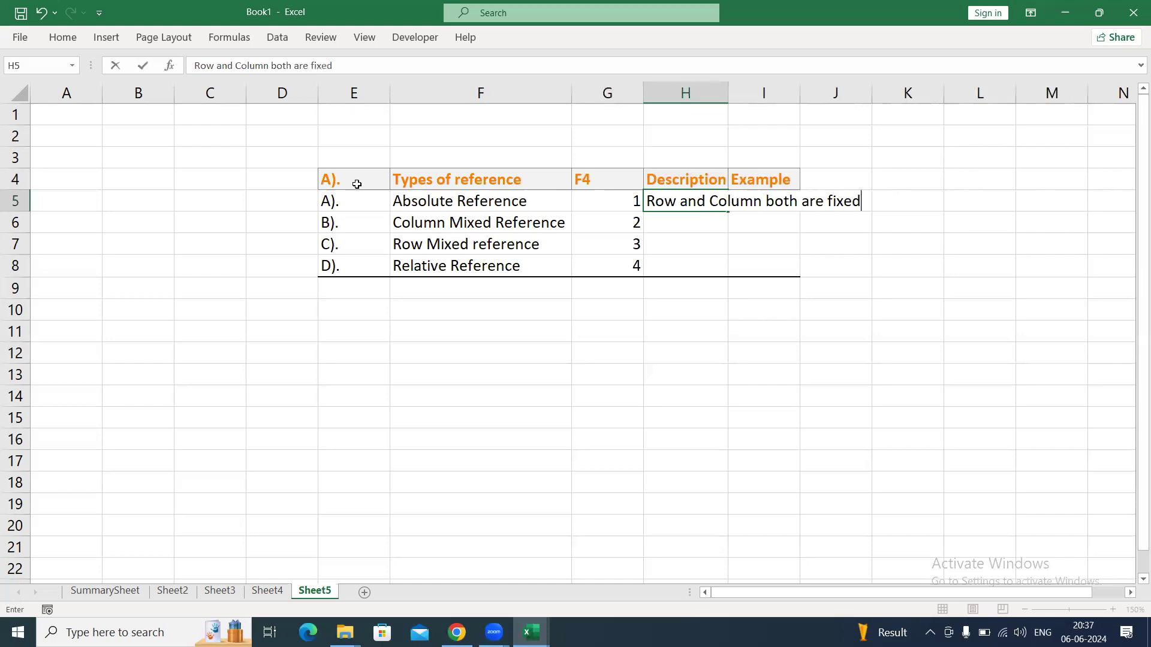
pyautogui.hotkey('ctrl', 'Return')
pyautogui.hotkey('alt', 'h')
pyautogui.press('o')
pyautogui.press('i')
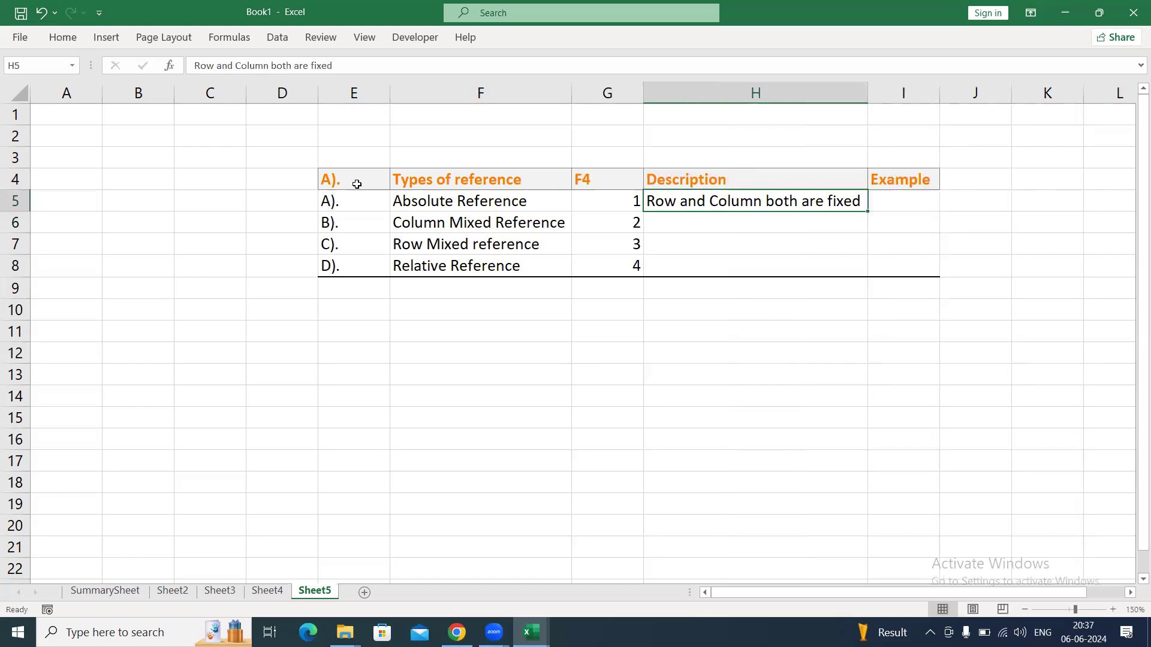
# Enter Row is fixed by column is free in H6 as the Column Mixed Reference description.
pyautogui.press('Down')
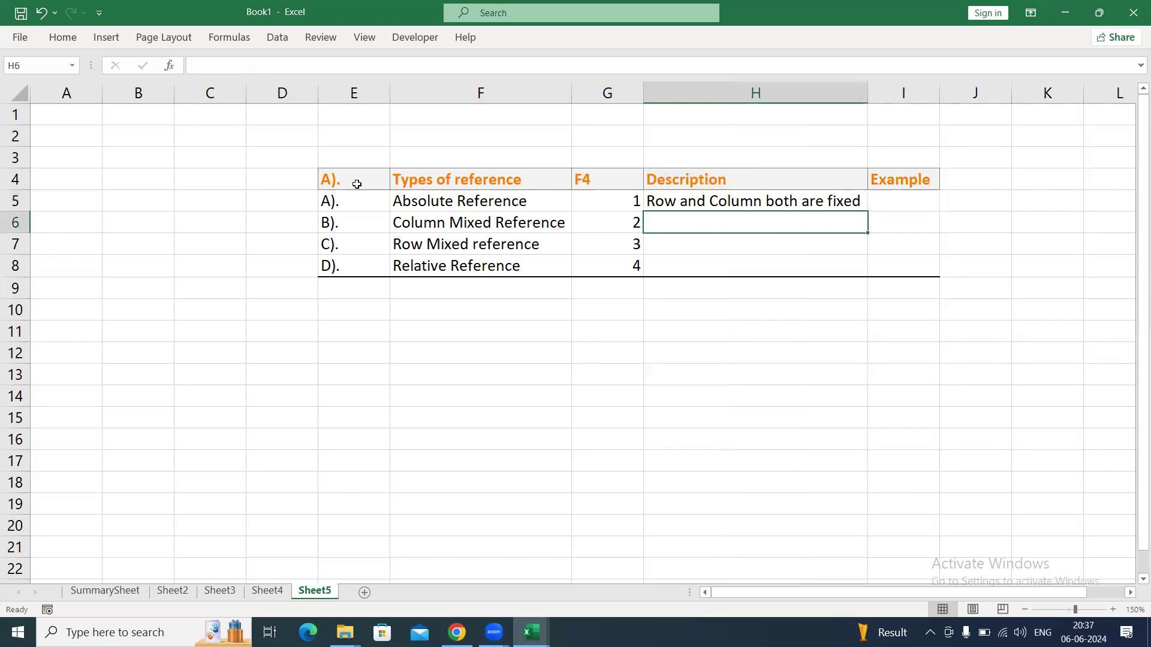
pyautogui.press('Right')
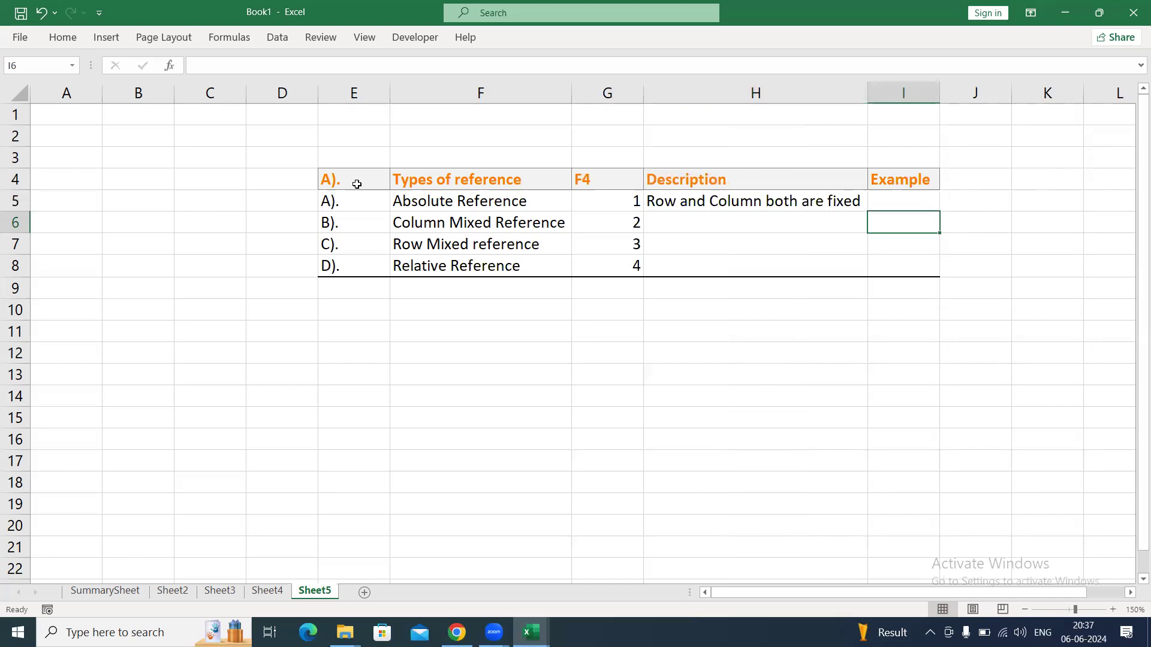
pyautogui.press('Up')
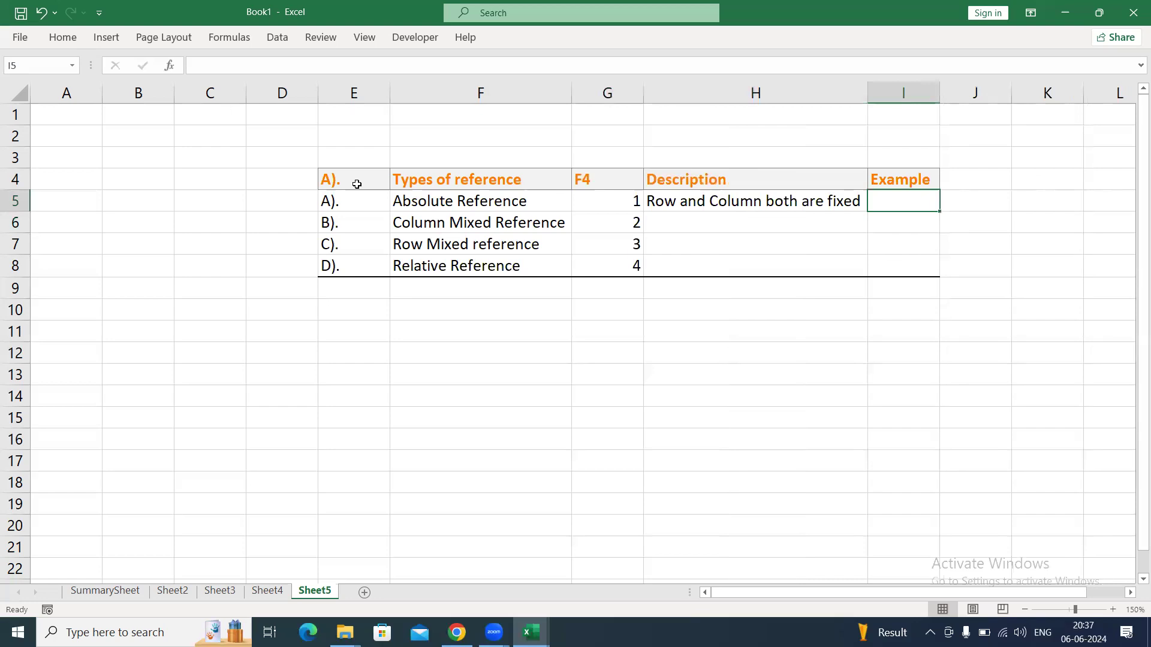
pyautogui.press('Left')
pyautogui.press('Down')
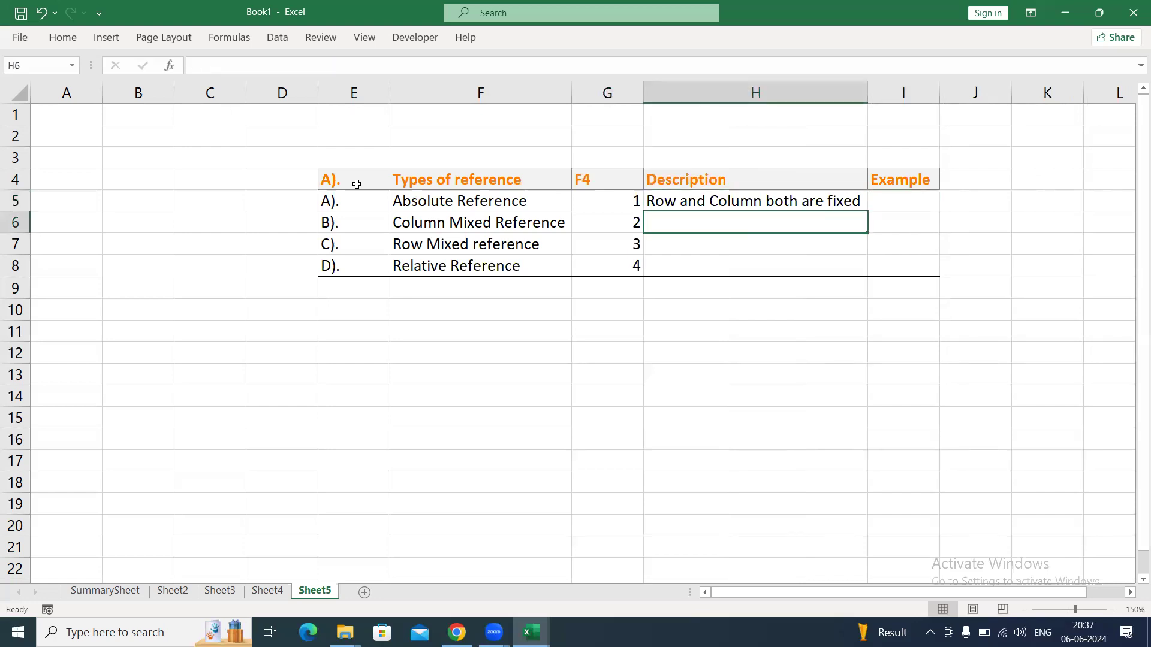
pyautogui.press('Left')
pyautogui.press('Left')
pyautogui.press('Right')
pyautogui.press('Right')
pyautogui.write('Row ii')
pyautogui.press('BackSpace')
pyautogui.write('s ')
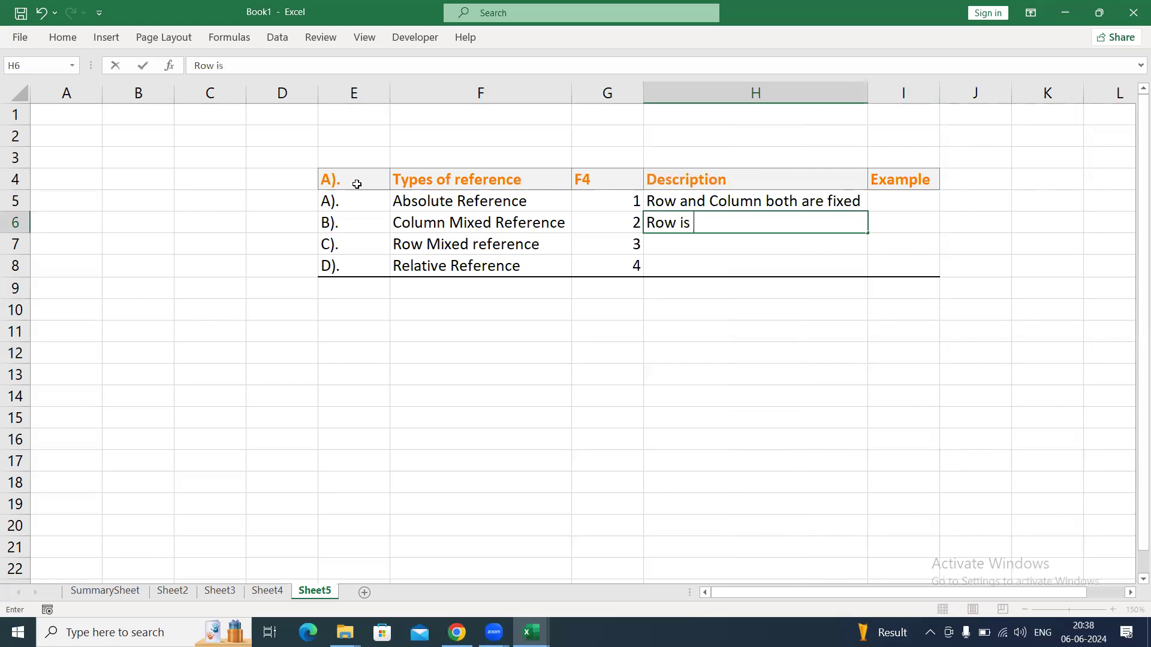
pyautogui.write('freeze')
pyautogui.press('BackSpace')
pyautogui.press('BackSpace')
pyautogui.press('BackSpace')
pyautogui.press('BackSpace')
pyautogui.press('BackSpace')
pyautogui.press('BackSpace')
pyautogui.write('ixed by ')
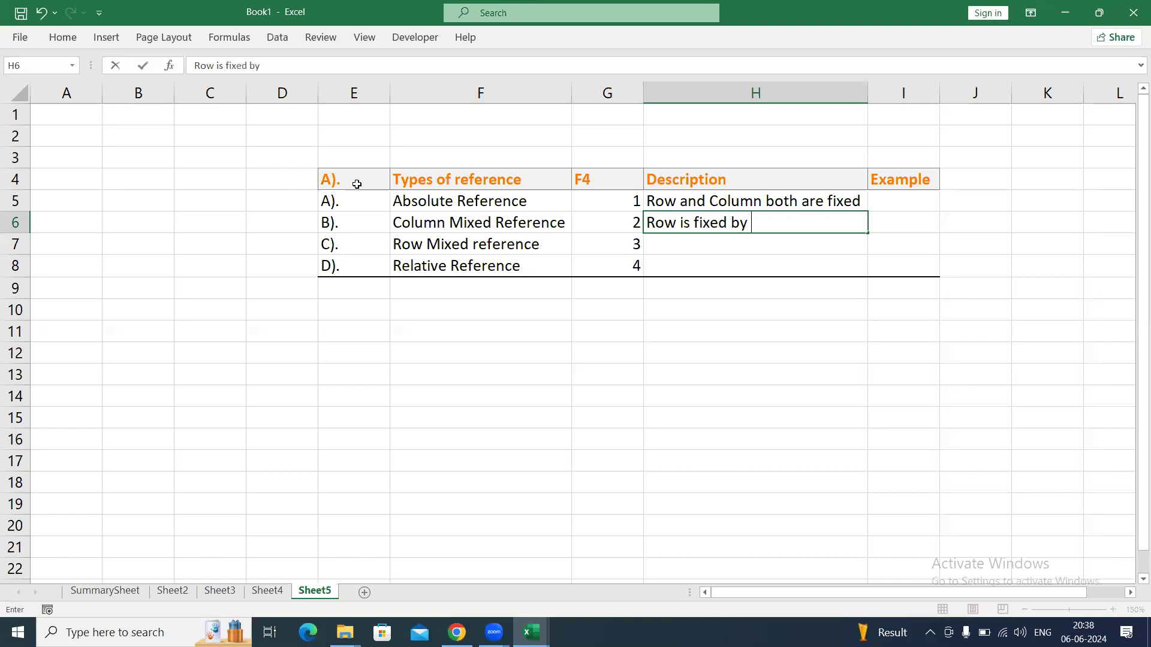
pyautogui.write('column is free')
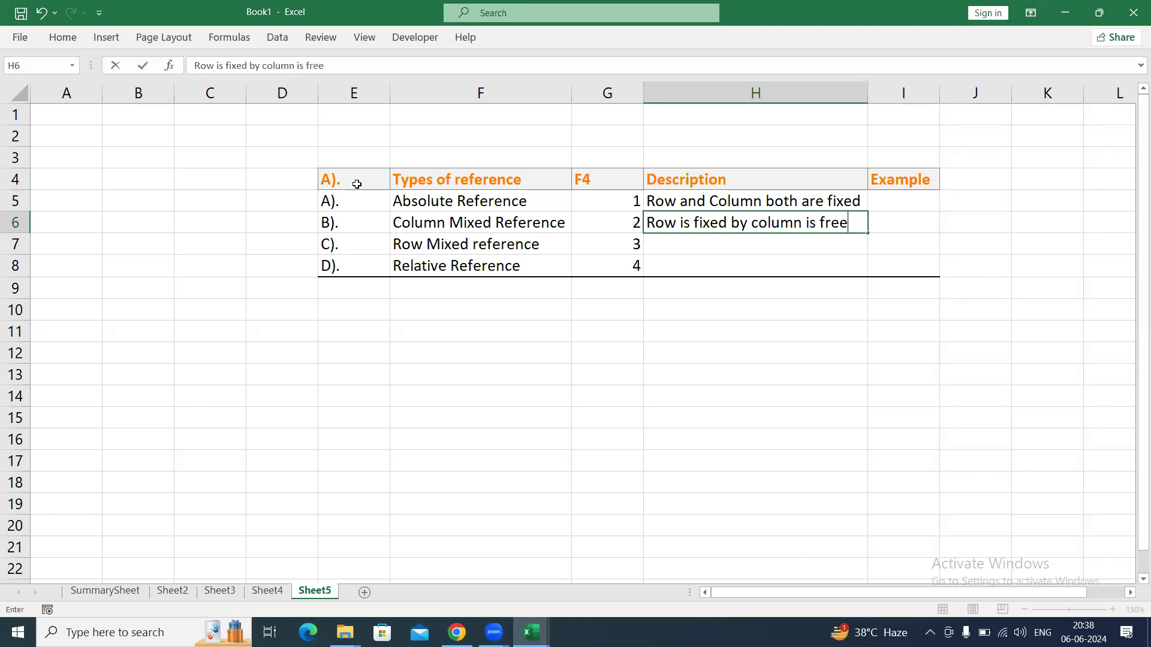
pyautogui.press('Return')
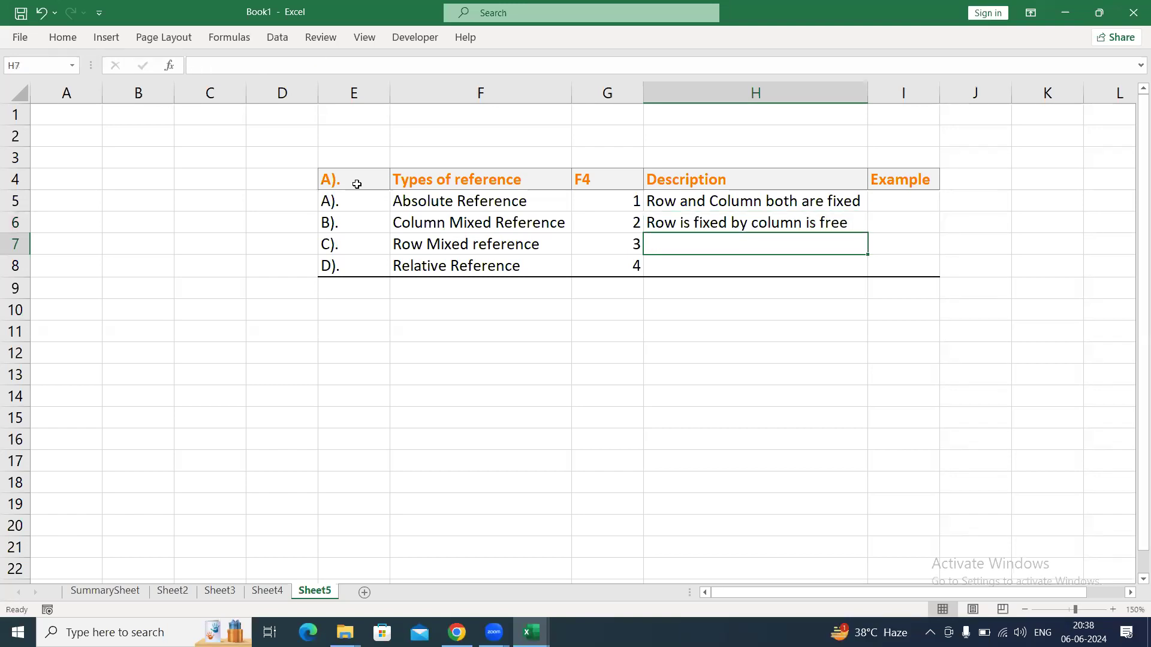
# Enter Column is fixed but row is free in H7 as the Row Mixed reference description.
pyautogui.write('Column')
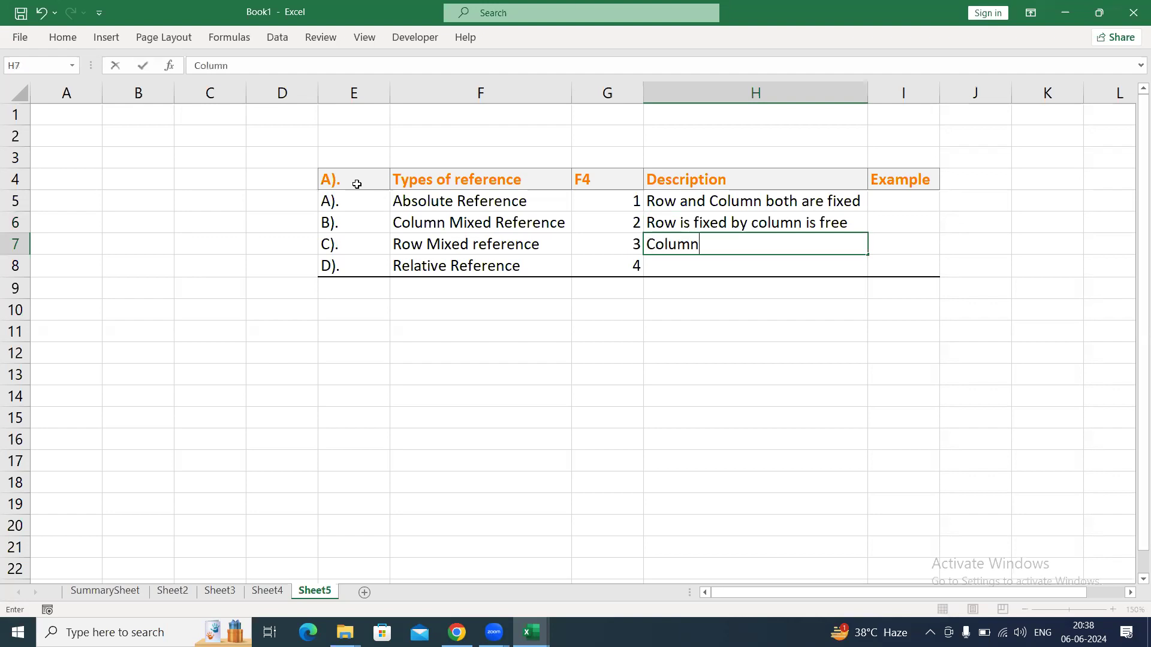
pyautogui.write(' is fixed b')
pyautogui.write('ut ')
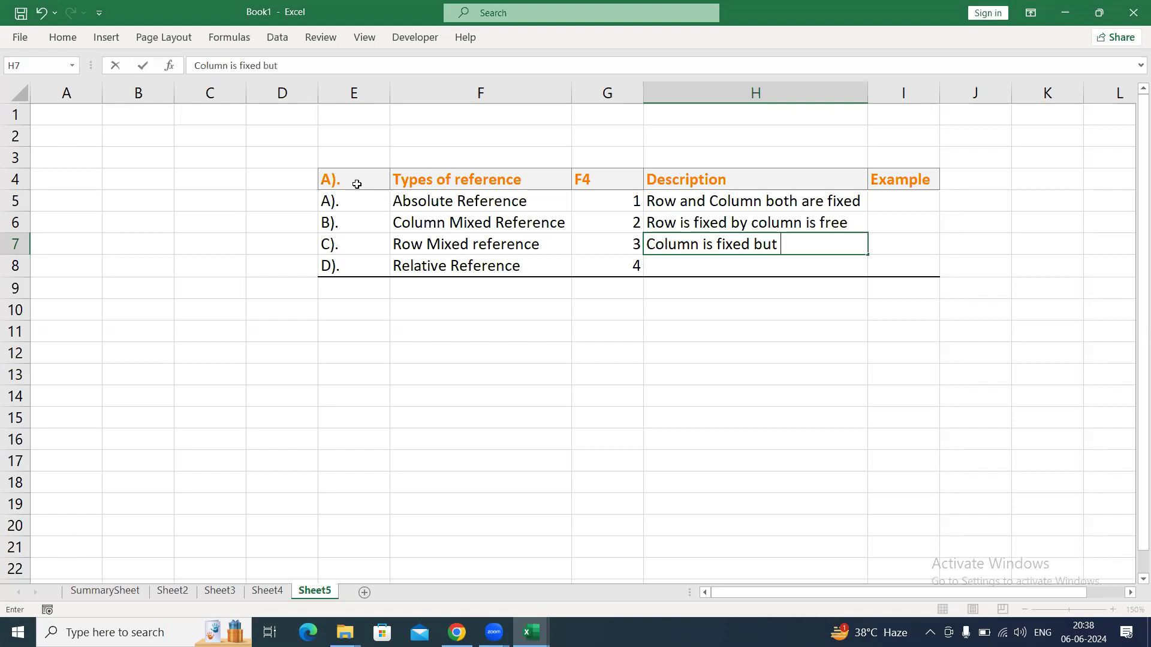
pyautogui.write('row is free')
pyautogui.press('Return')
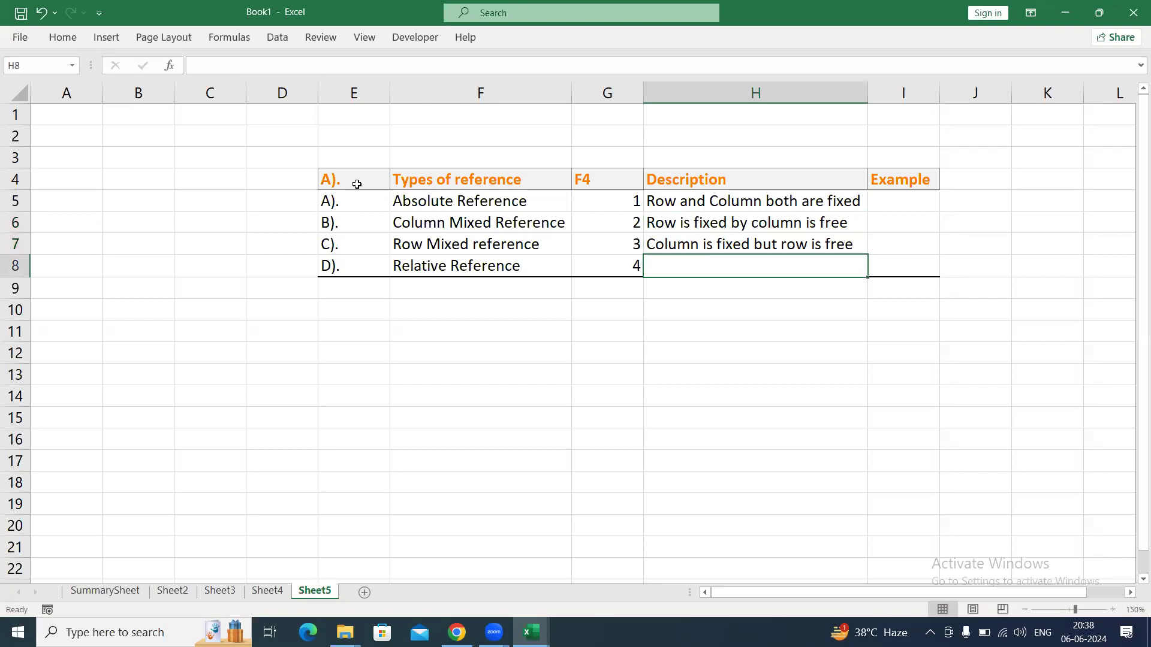
# Enter Row and column both are free in H8 as the Relative Reference description.
pyautogui.write('Row na')
pyautogui.press('BackSpace')
pyautogui.press('BackSpace')
pyautogui.write('ad')
pyautogui.press('BackSpace')
pyautogui.write('nd coli')
pyautogui.press('BackSpace')
pyautogui.write('umn both ')
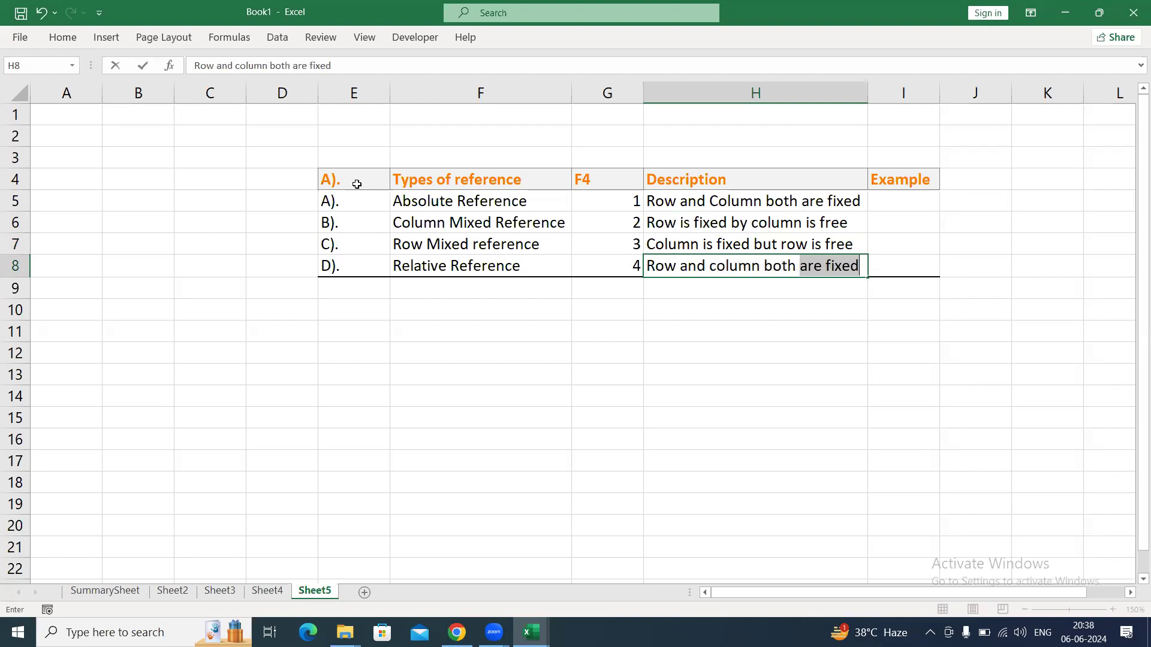
pyautogui.write('are free')
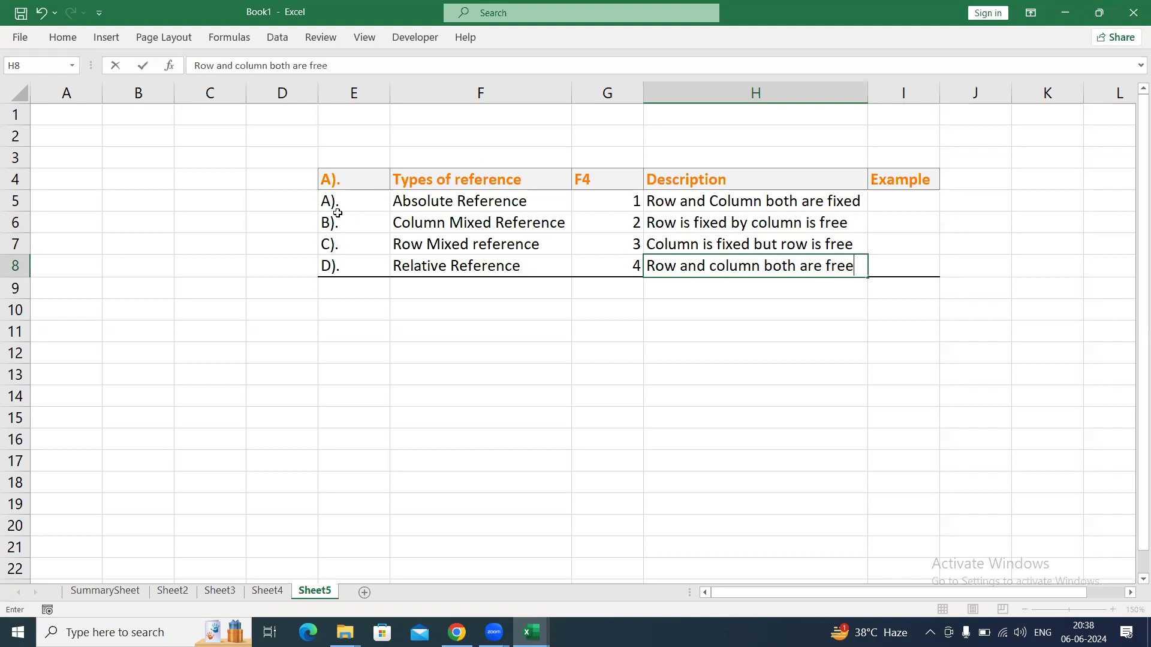
# Apply all borders to the table body E5:I8.
pyautogui.moveTo(356, 193); pyautogui.dragTo(877, 269)
pyautogui.hotkey('alt', 'h')
pyautogui.press('b')
pyautogui.press('a')
# Write a reference to cell K1 in the Example cell I5 and lock it as =$K$1.
pyautogui.press('Right')
pyautogui.press('Right')
pyautogui.press('Right')
pyautogui.press('Right')
pyautogui.press('Right')
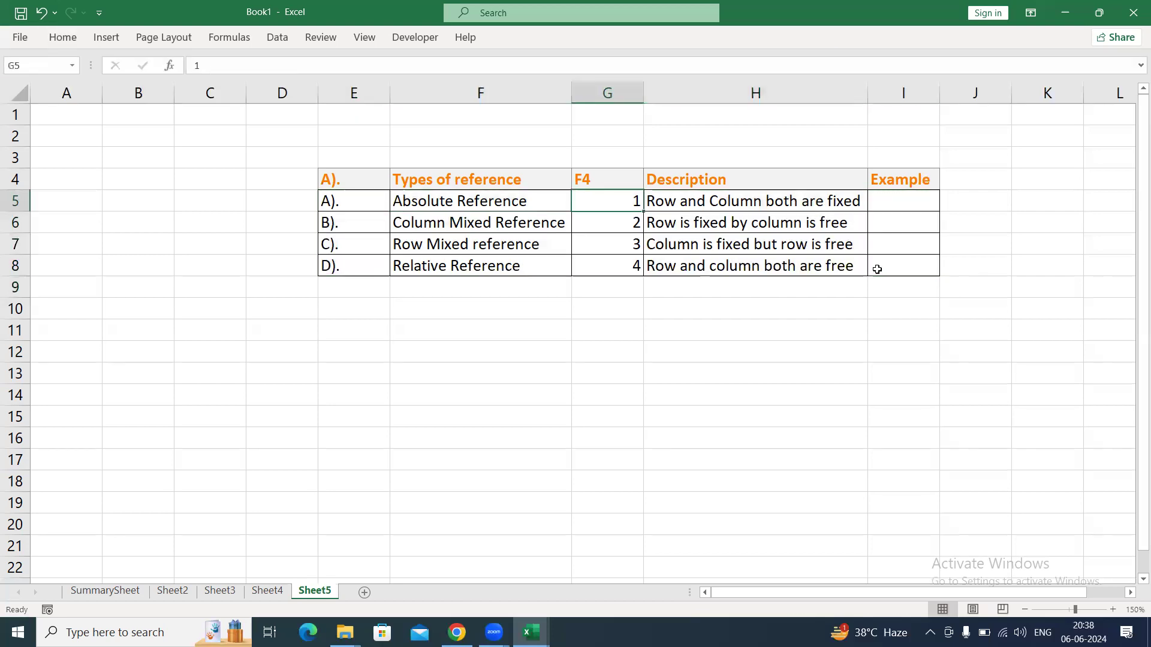
pyautogui.press('Right')
pyautogui.press('Right')
pyautogui.press('Right')
pyautogui.press('Left')
pyautogui.press('Left')
pyautogui.press('Left')
pyautogui.press('Left')
pyautogui.write('=')
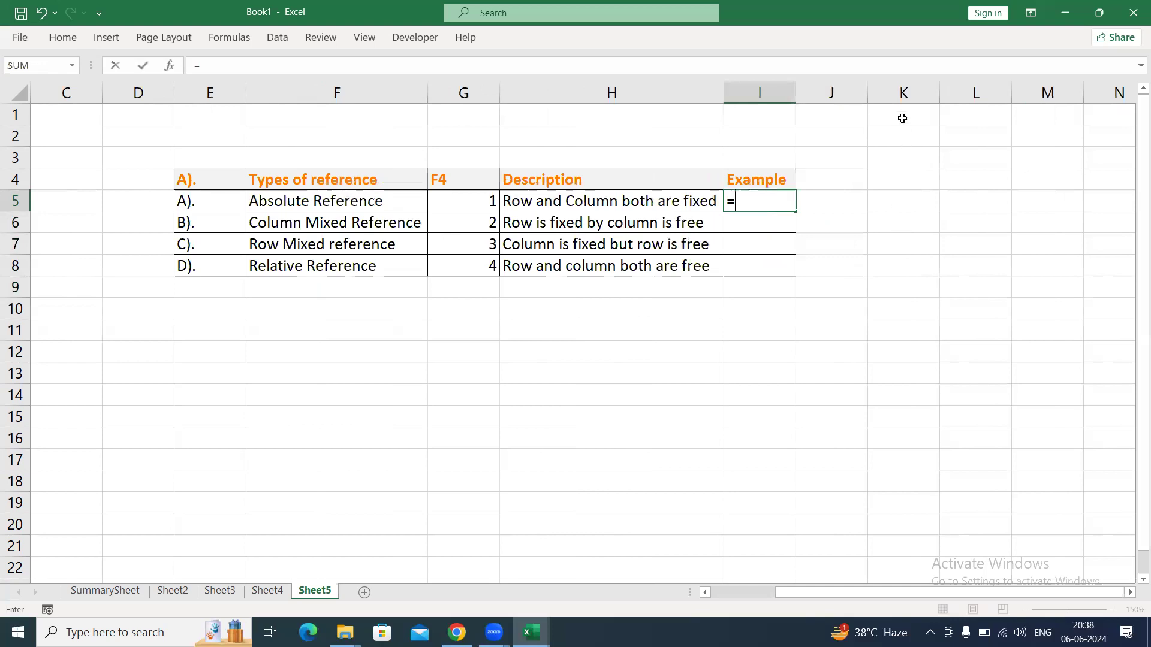
pyautogui.click(902, 118)
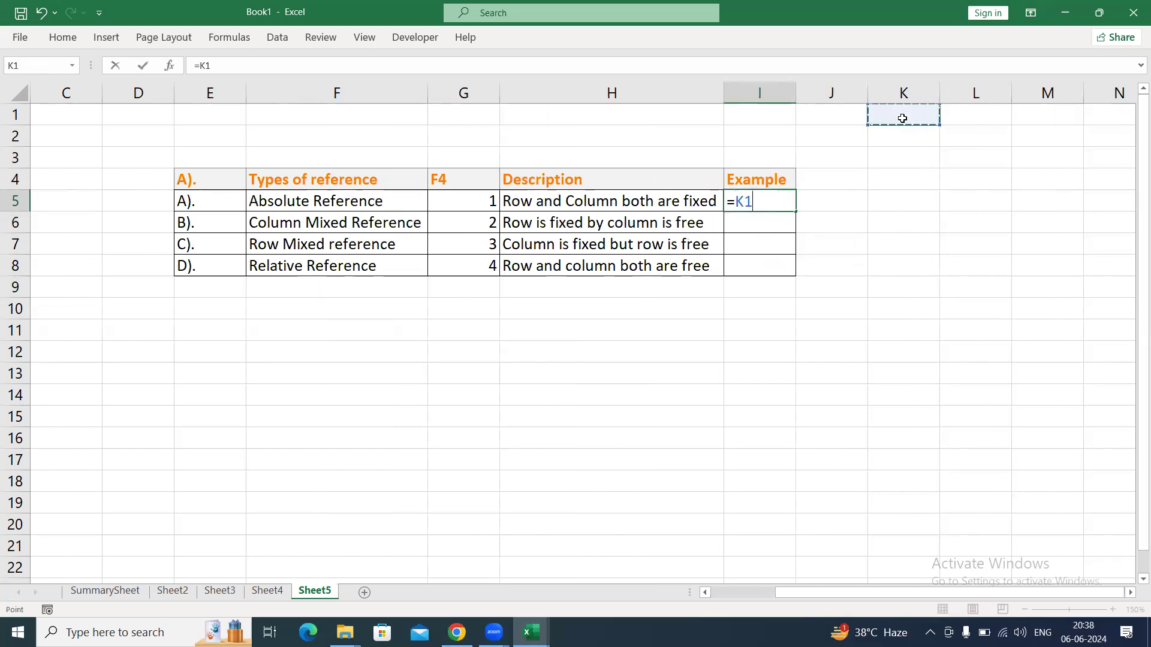
pyautogui.press('F4')
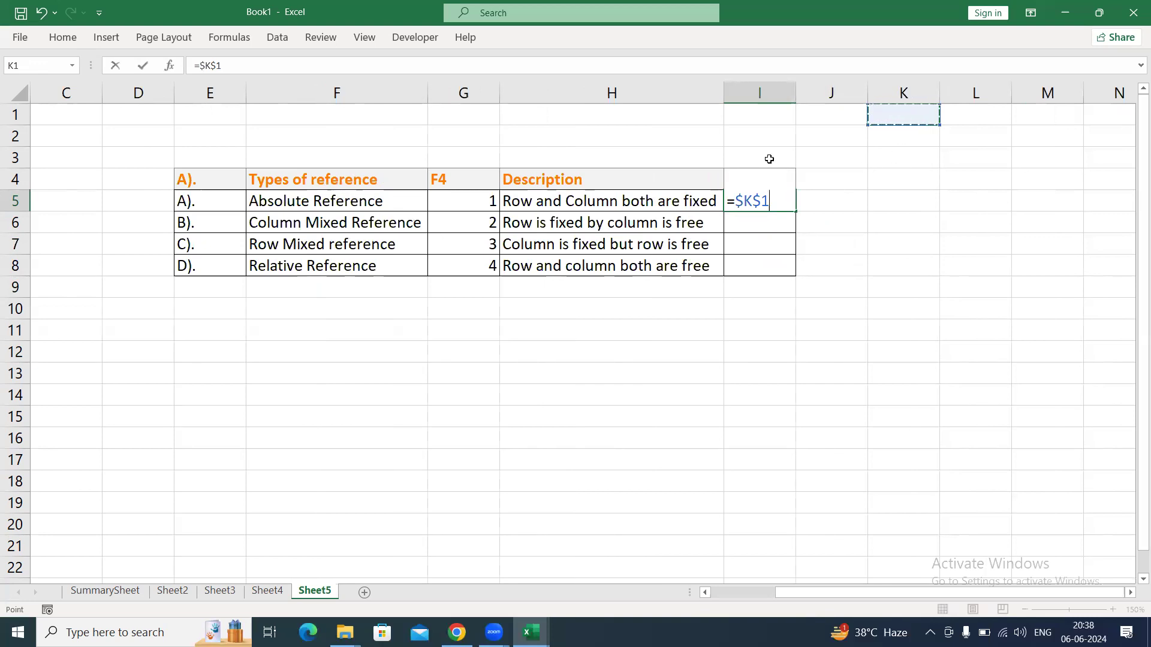
# Highlight the $K and $1 parts of the reference in I5, and keep =$K$1 in the cell as visible text.
pyautogui.moveTo(759, 206)
pyautogui.mouseDown()
pyautogui.moveTo(735, 203)
pyautogui.moveTo(768, 201)
pyautogui.moveTo(736, 202)
pyautogui.mouseUp()
pyautogui.click(752, 200)
pyautogui.click(748, 201)
pyautogui.click(758, 204)
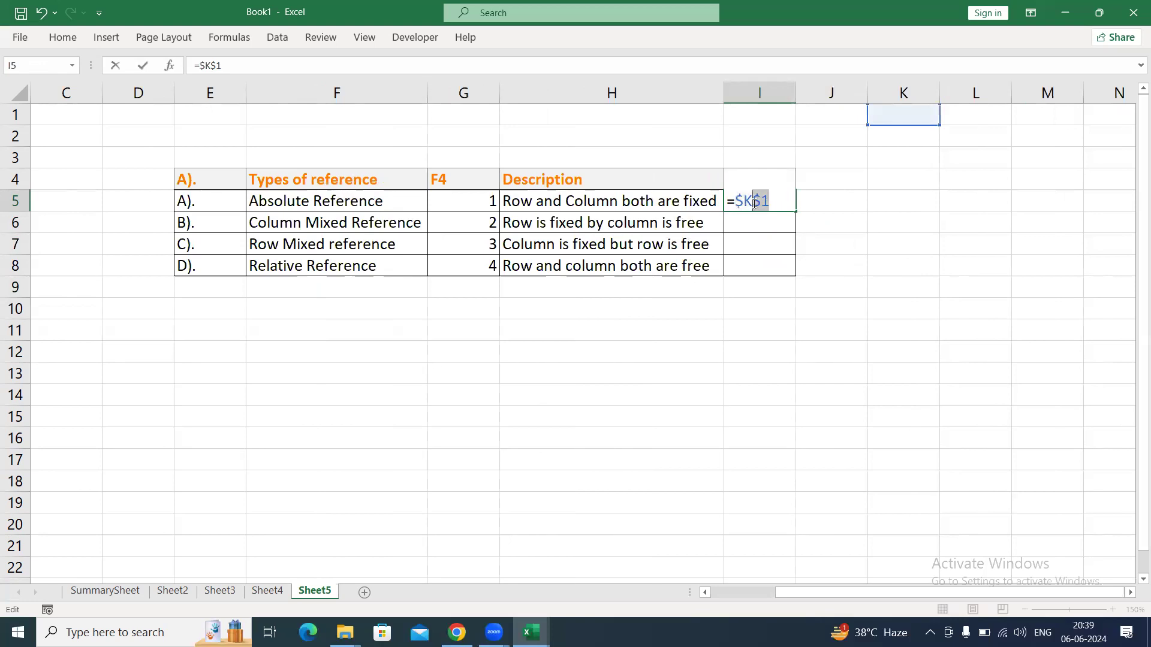
pyautogui.moveTo(751, 201); pyautogui.dragTo(737, 201)
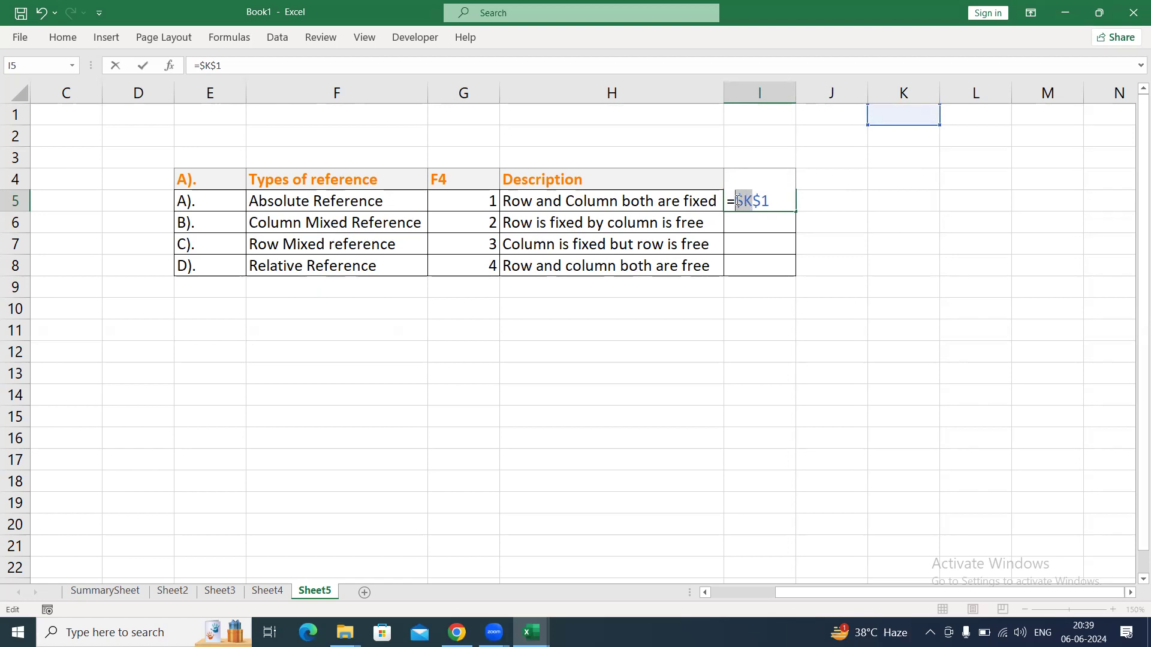
pyautogui.moveTo(769, 202); pyautogui.dragTo(751, 202)
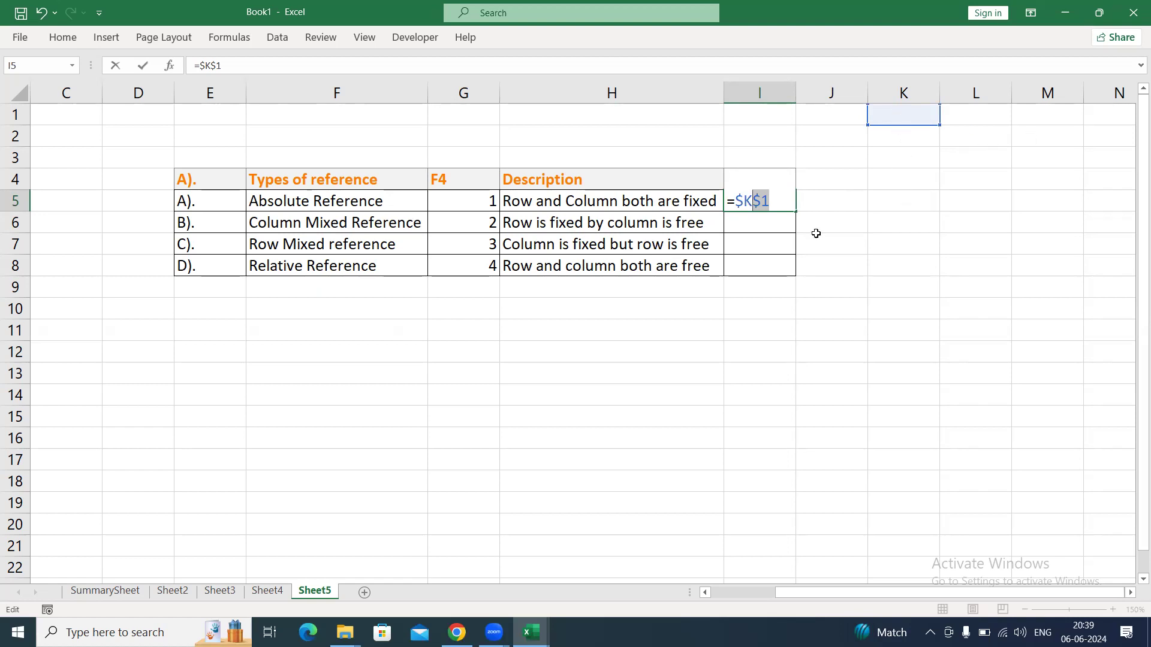
pyautogui.press('Return')
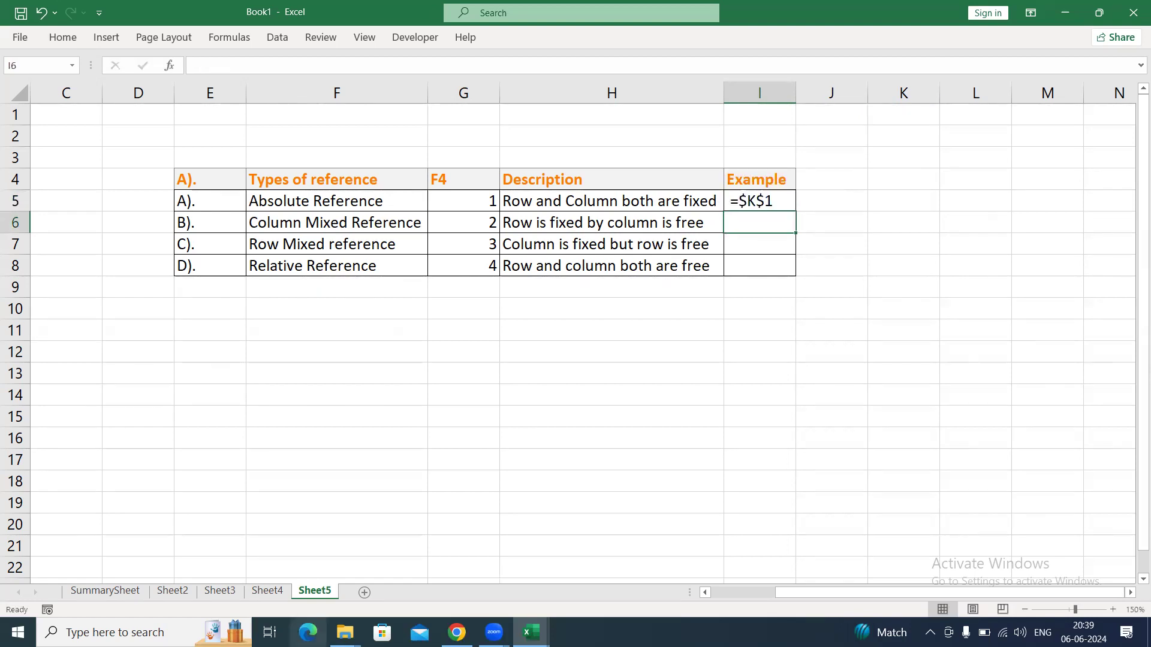
# Clear the COUNTIFS results from F2:H9 in the agent summary table on Sheet4.
pyautogui.click(270, 593)
pyautogui.click(385, 357)
pyautogui.click(394, 315)
pyautogui.hotkey('ctrl', 'Up')
pyautogui.hotkey('ctrl', 'Up')
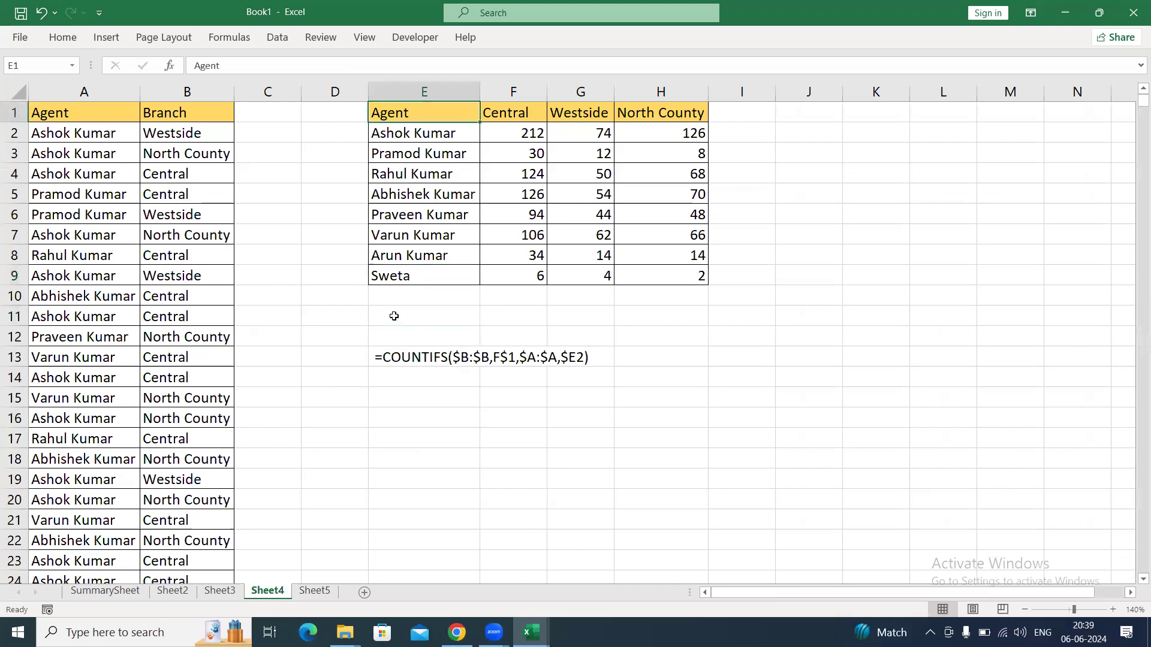
pyautogui.press('Right')
pyautogui.press('Down')
pyautogui.hotkey('ctrl', 'shift', 'Down')
pyautogui.hotkey('ctrl', 'shift', 'Right')
pyautogui.press('Delete')
# Start a COUNTIFS formula in F2 with the agent range A2:A1449 as the first criteria range.
pyautogui.press('Down')
pyautogui.press('Up')
pyautogui.write('=countif')
pyautogui.press('Down')
pyautogui.press('Tab')
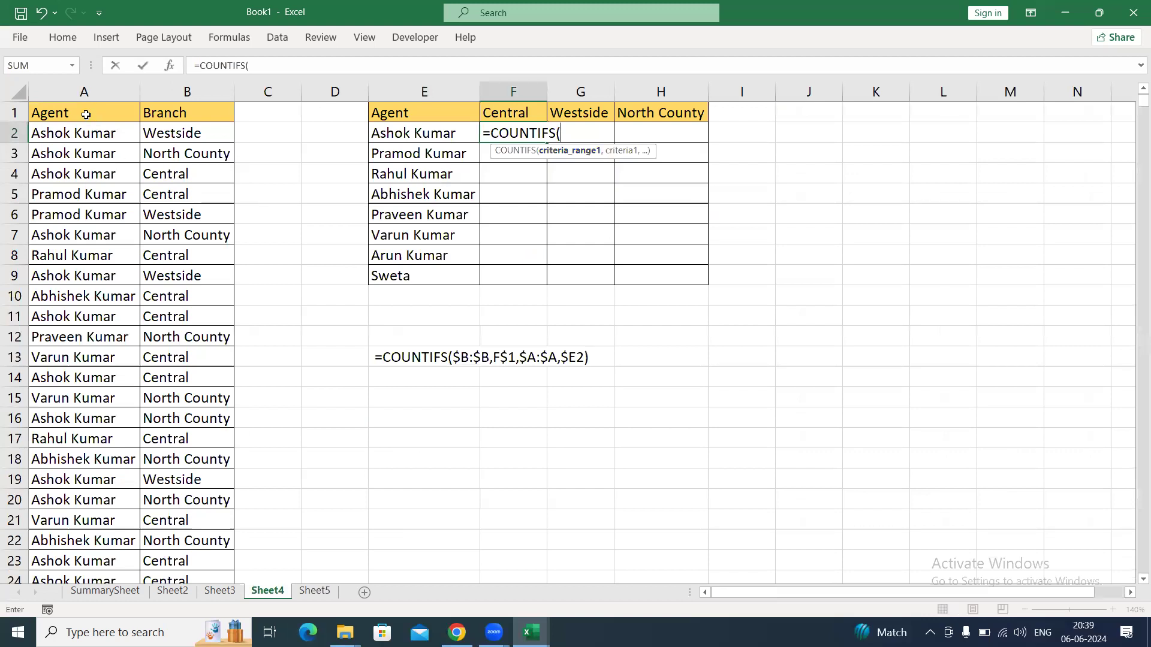
pyautogui.click(87, 134)
pyautogui.hotkey('ctrl', 'shift', 'Down')
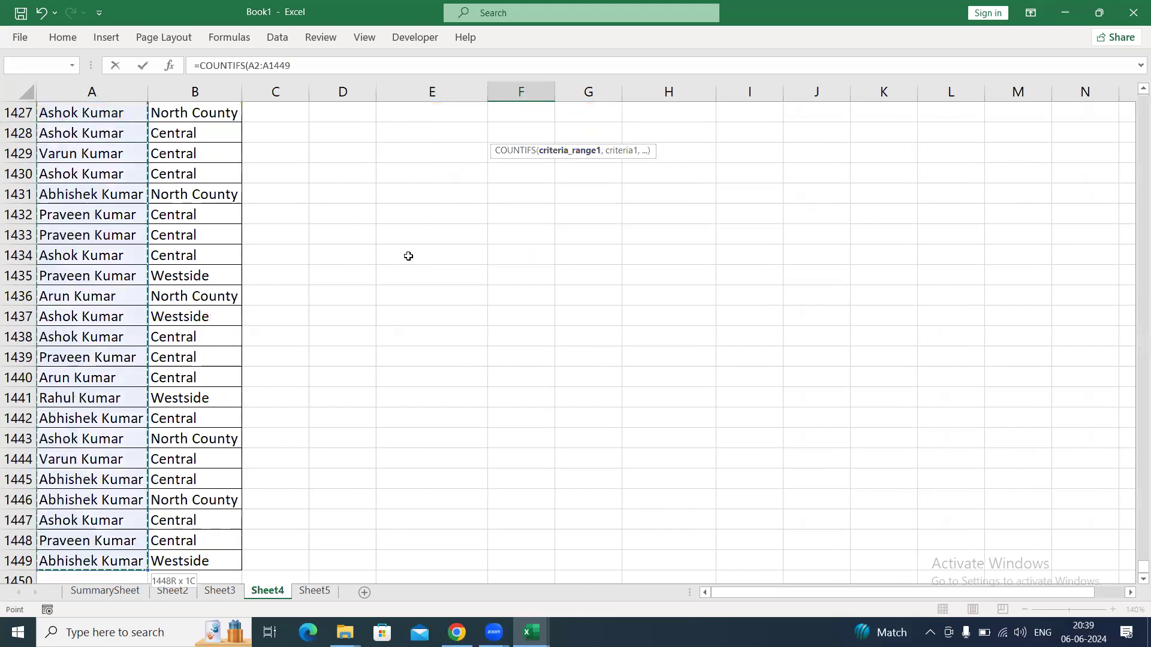
pyautogui.moveTo(1134, 571); pyautogui.dragTo(1134, 76)
pyautogui.write(',')
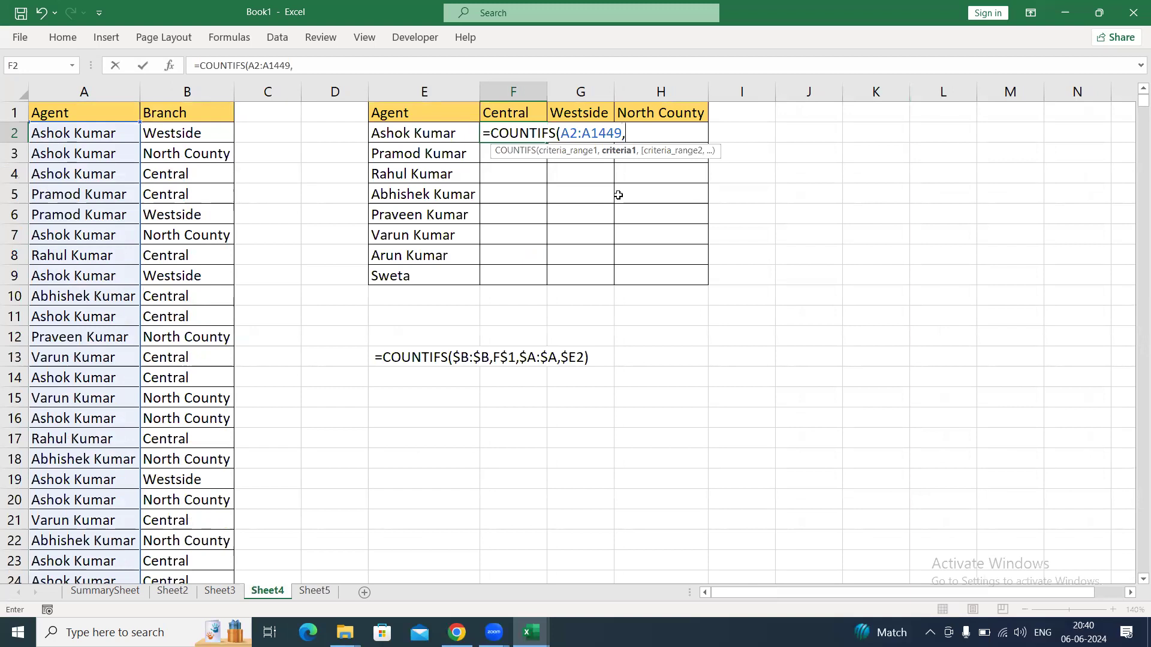
# Add the agent cell E2 as the first criterion, locking only its column as $E2.
pyautogui.click(414, 133)
pyautogui.press('F4')
pyautogui.press('F4')
pyautogui.press('F4')
pyautogui.write(',')
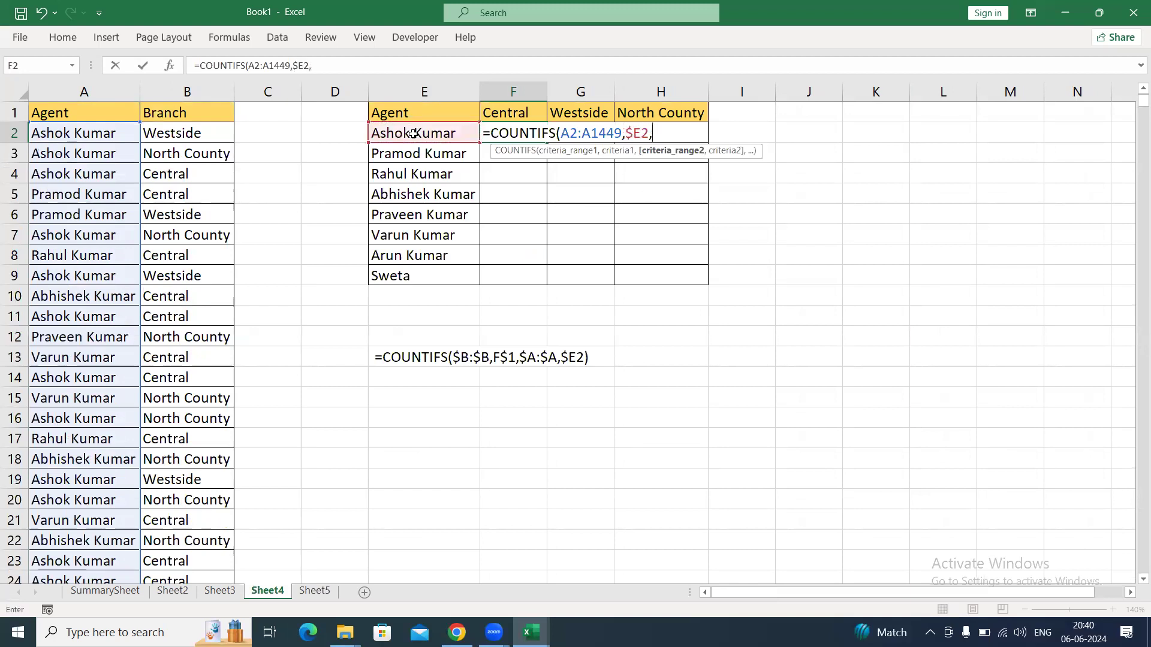
# Add the branch range B2:B1449 as the second criteria range, replacing the whole-column reference B:B.
pyautogui.click(187, 91)
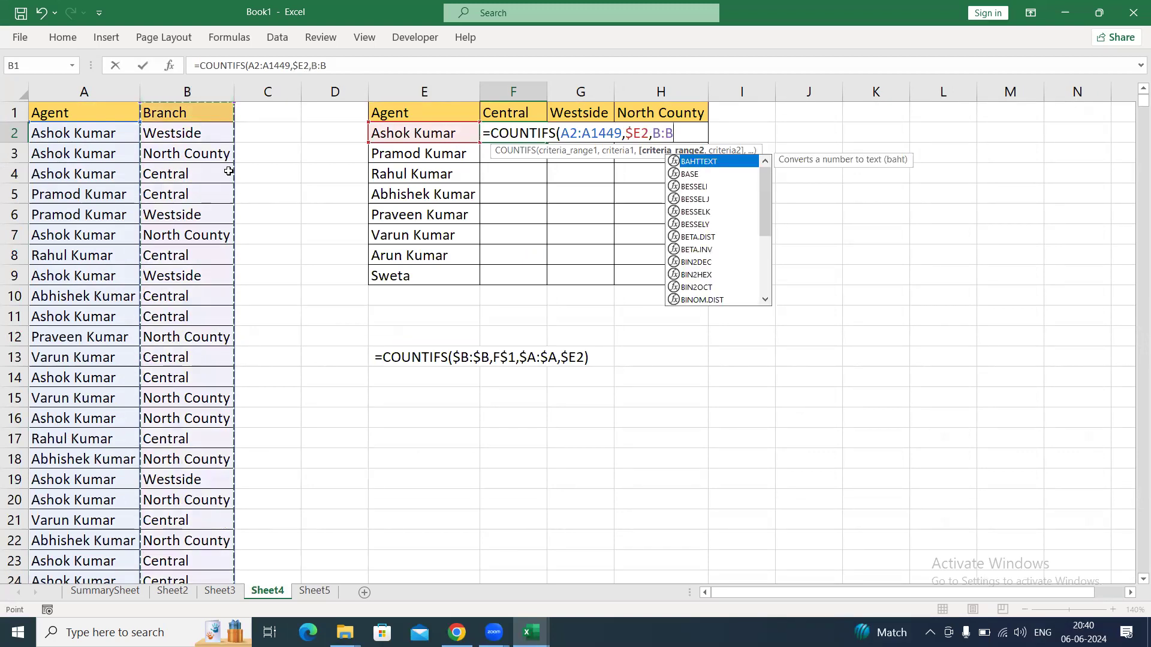
pyautogui.press('BackSpace')
pyautogui.press('BackSpace')
pyautogui.press('BackSpace')
pyautogui.click(203, 132)
pyautogui.hotkey('ctrl', 'shift', 'Down')
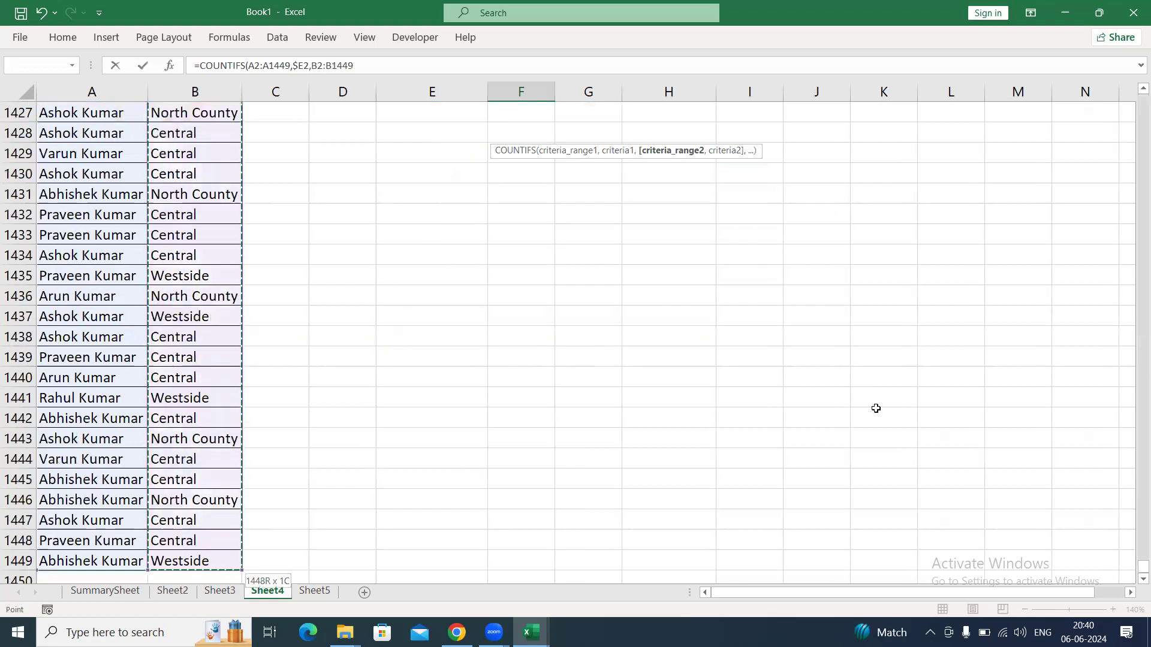
pyautogui.moveTo(1133, 567); pyautogui.dragTo(1133, 94)
pyautogui.write(',')
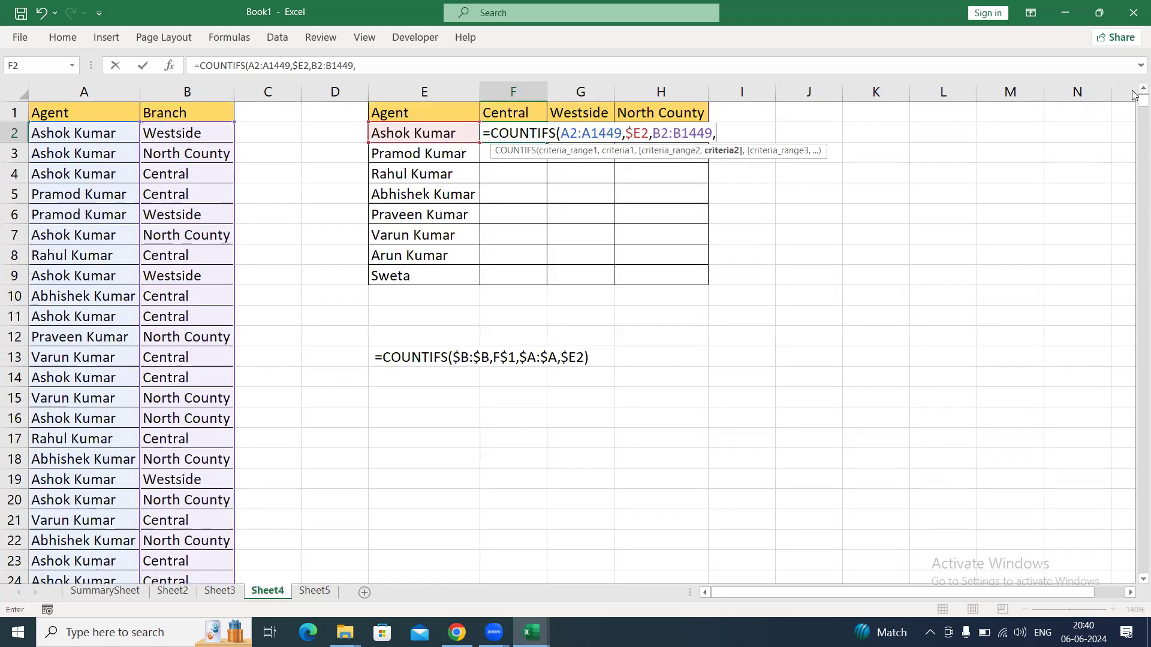
# Add the Central header as the row-locked second criterion F$1 and enter the COUNTIFS formula in F2.
pyautogui.click(518, 114)
pyautogui.press('F4')
pyautogui.press('F4')
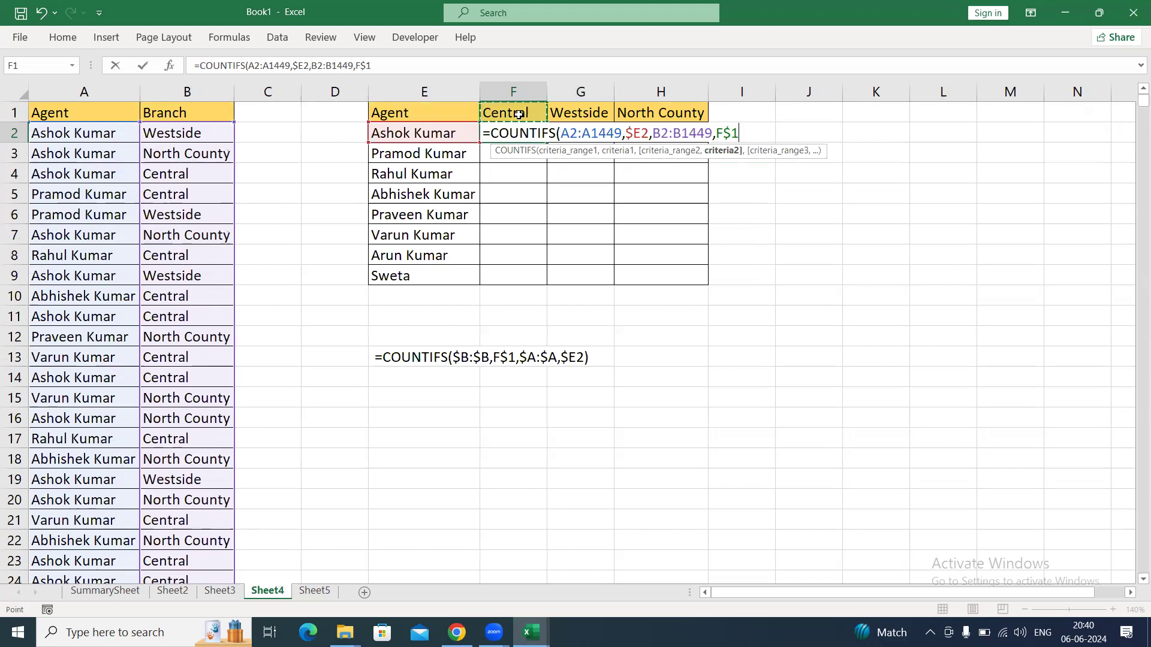
pyautogui.hotkey('ctrl', 'Return')
# Fill the COUNTIFS formula from F2 down and across the summary table F2:H9.
pyautogui.hotkey('shift', 'Down')
pyautogui.hotkey('shift', 'Down')
pyautogui.hotkey('shift', 'Down')
pyautogui.hotkey('shift', 'Down')
pyautogui.hotkey('shift', 'Down')
pyautogui.hotkey('shift', 'Down')
pyautogui.hotkey('shift', 'Down')
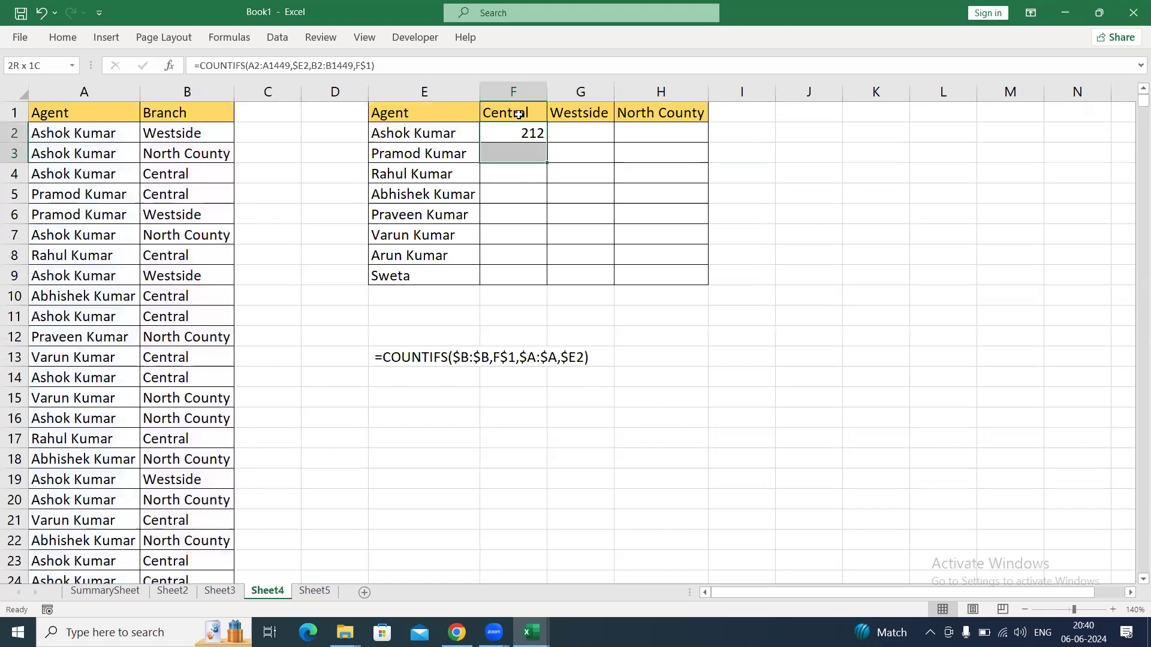
pyautogui.hotkey('shift', 'Right')
pyautogui.hotkey('shift', 'Right')
pyautogui.hotkey('ctrl', 'd')
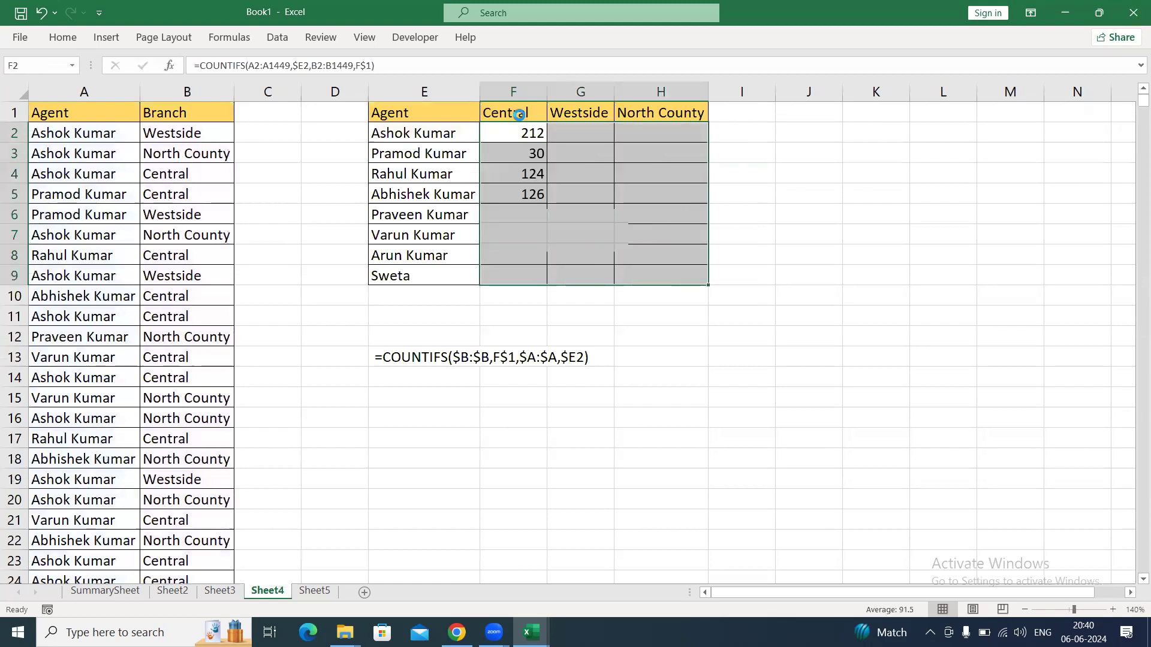
pyautogui.hotkey('ctrl', 'r')
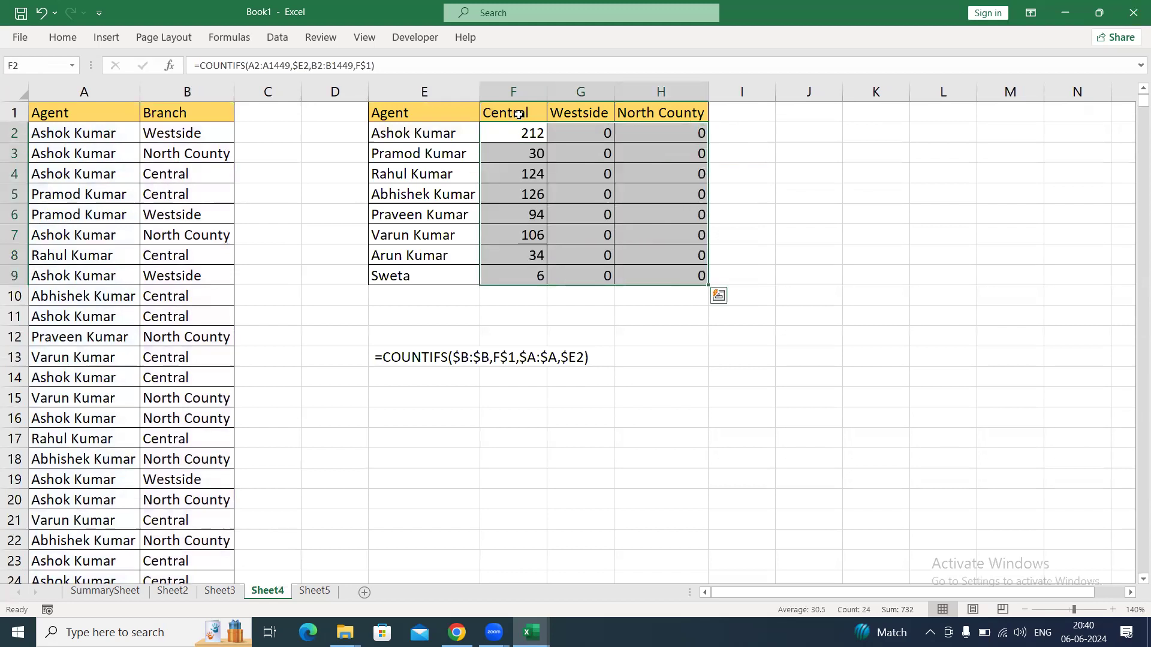
# Compare the range references in the COUNTIFS formulas of F2 and F9 in the Central column.
pyautogui.press('Down')
pyautogui.press('Up')
pyautogui.hotkey('ctrl', 'Down')
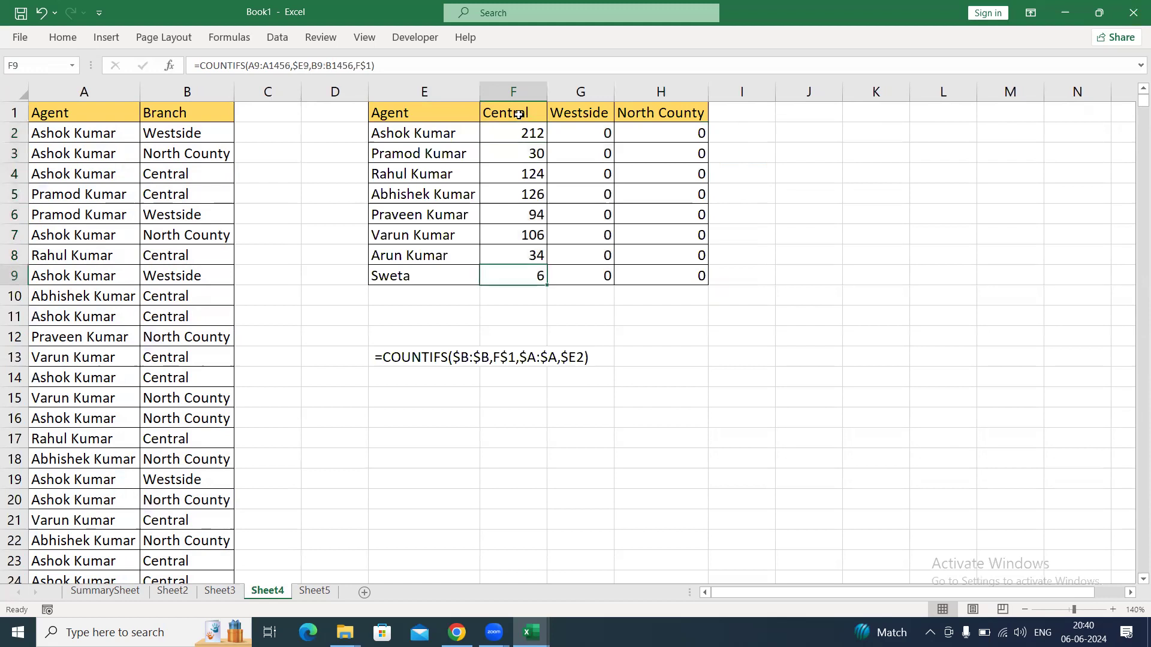
pyautogui.hotkey('ctrl', 'Up')
pyautogui.press('Down')
pyautogui.press('F2')
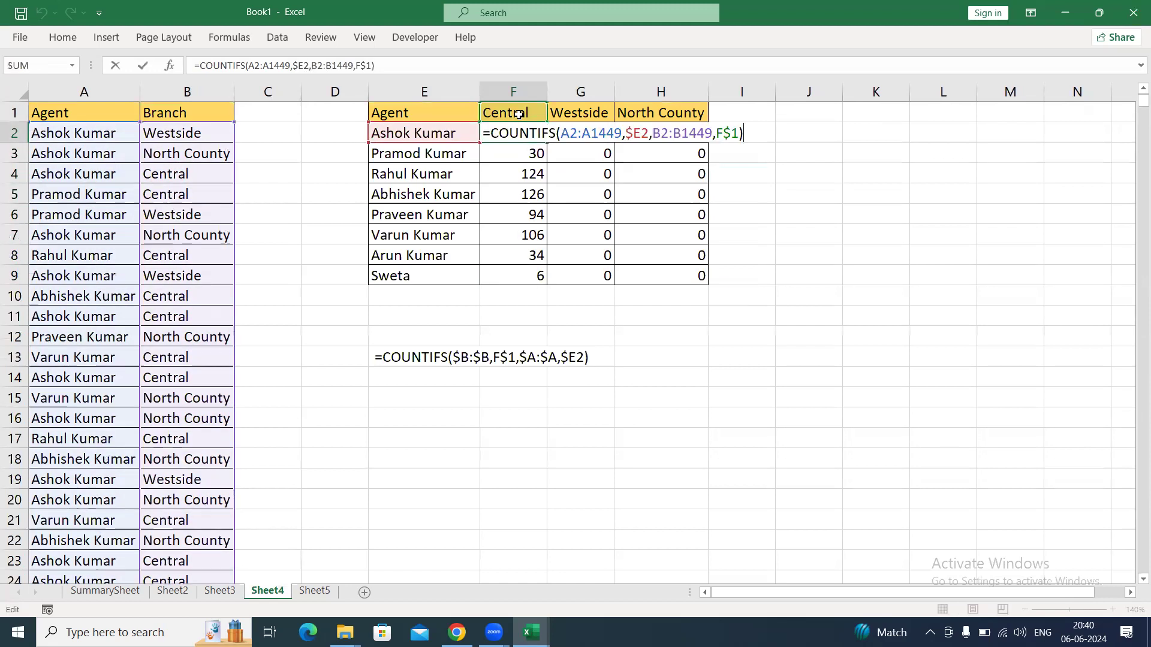
pyautogui.moveTo(561, 133); pyautogui.dragTo(621, 133)
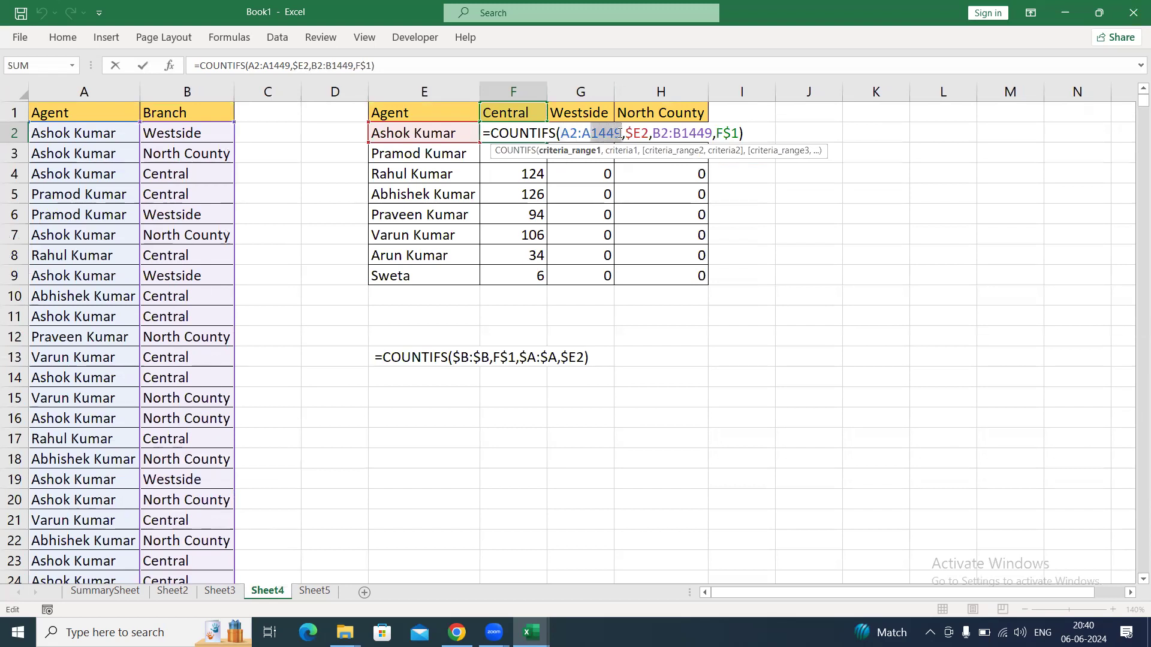
pyautogui.press('Escape')
pyautogui.hotkey('ctrl', 'Down')
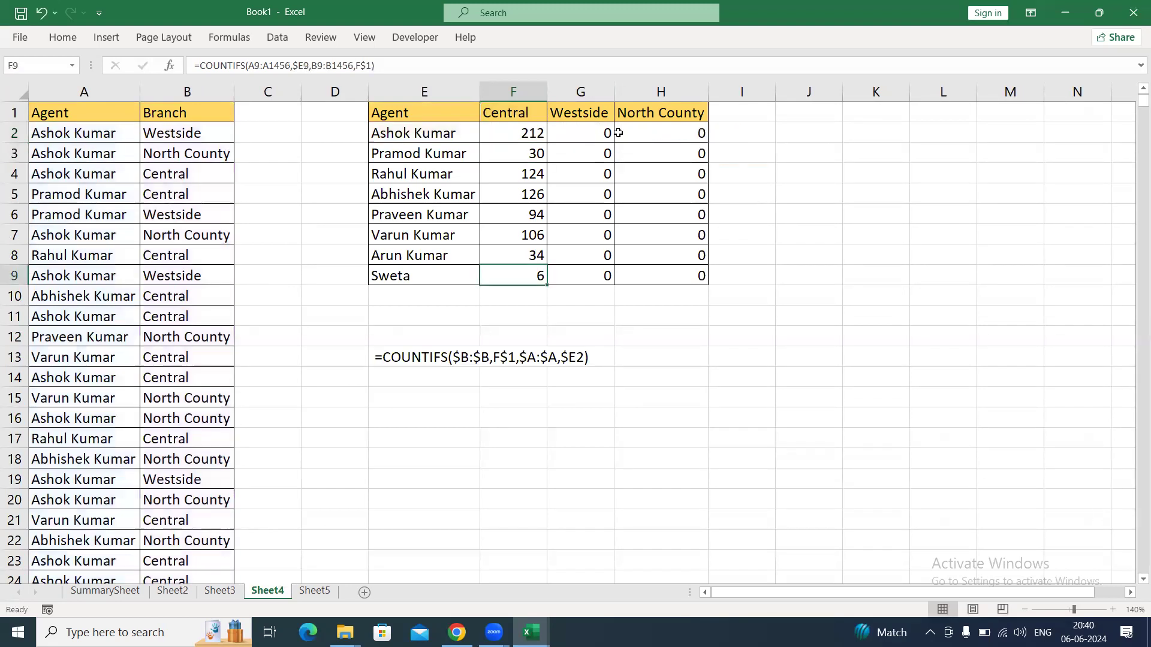
pyautogui.press('F2')
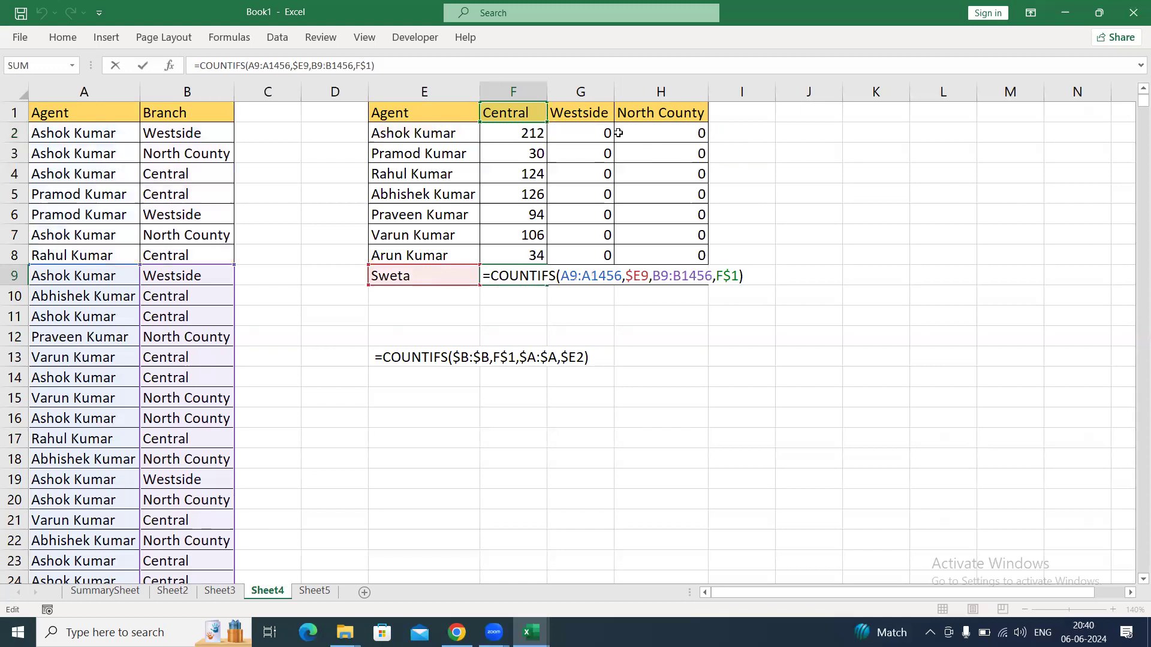
pyautogui.press('Escape')
pyautogui.hotkey('ctrl', 'Up')
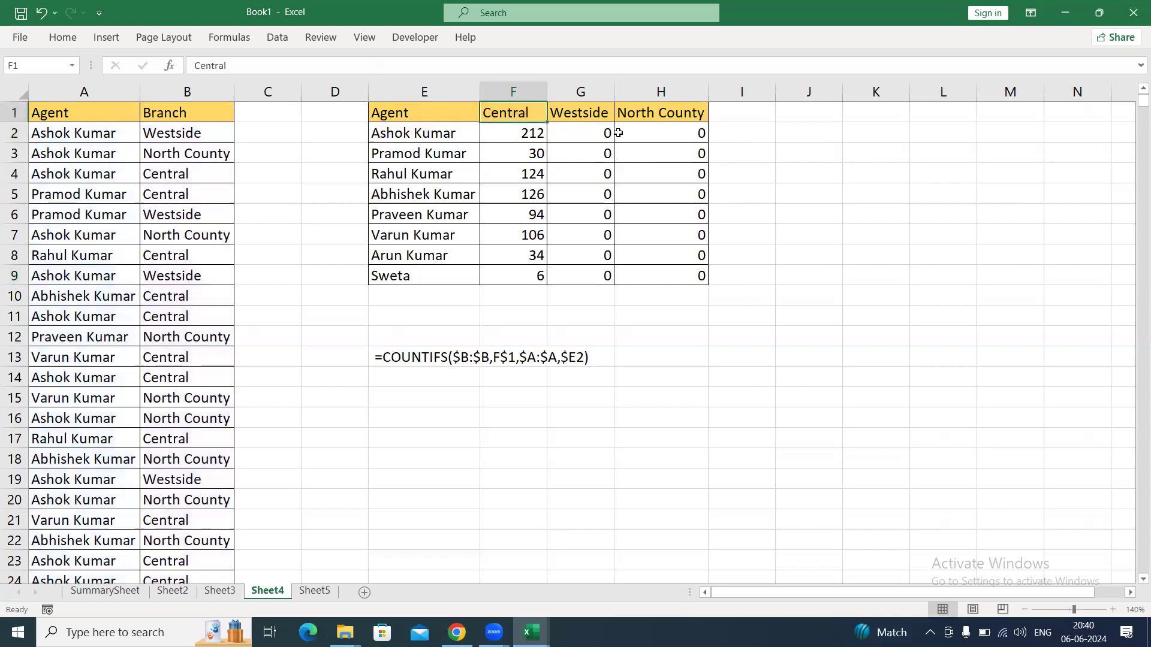
pyautogui.press('Down')
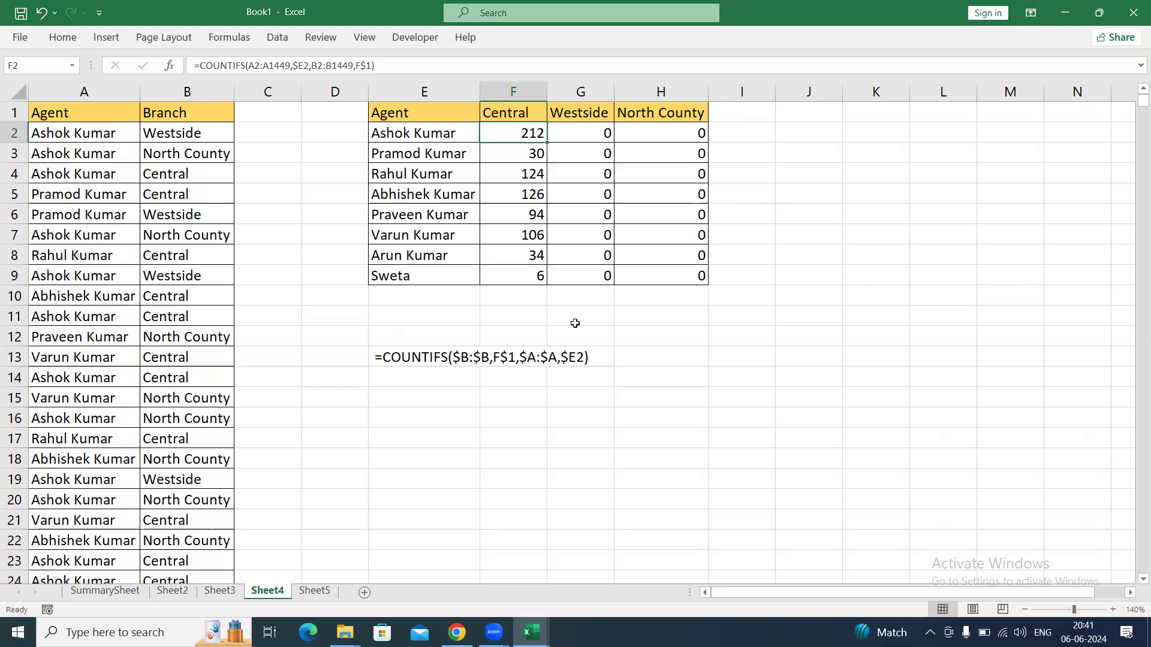
# Examine the criteria ranges row by row in the Central column formulas F2, F3, F4 and F9.
pyautogui.press('F2')
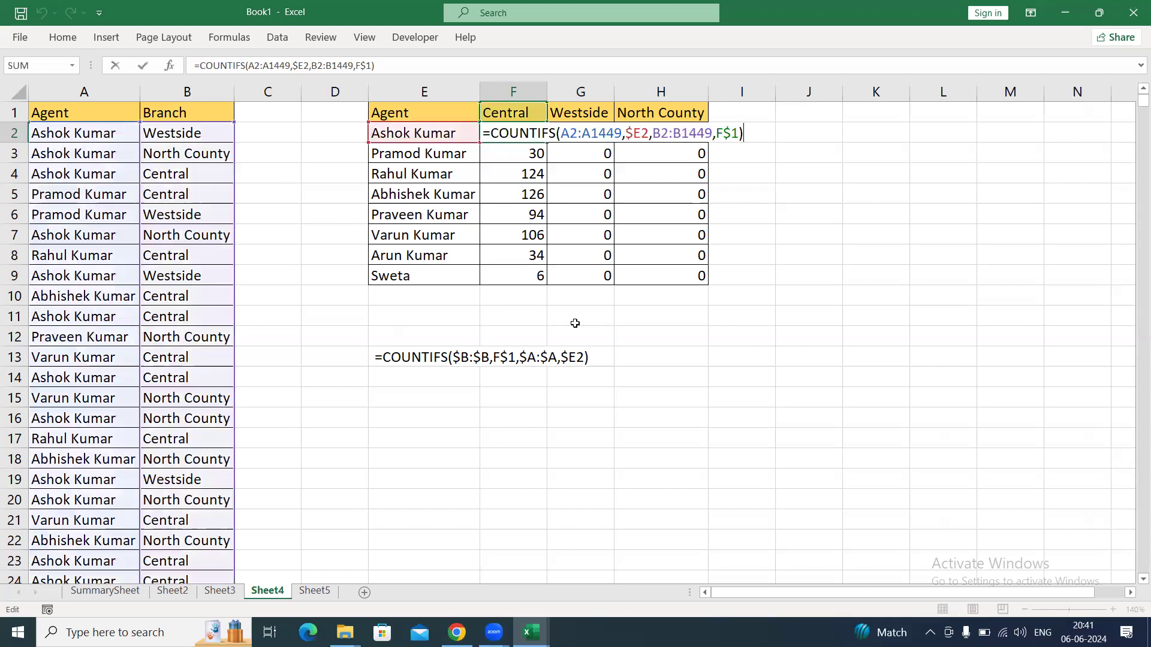
pyautogui.moveTo(560, 132); pyautogui.dragTo(622, 132)
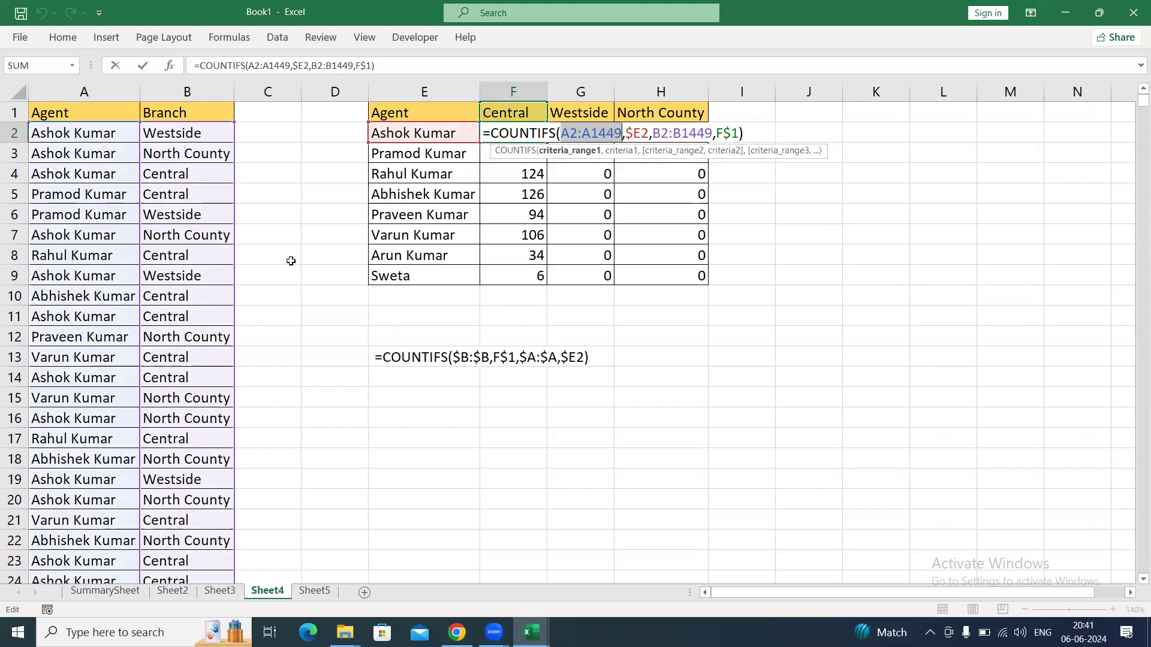
pyautogui.press('Return')
pyautogui.press('F2')
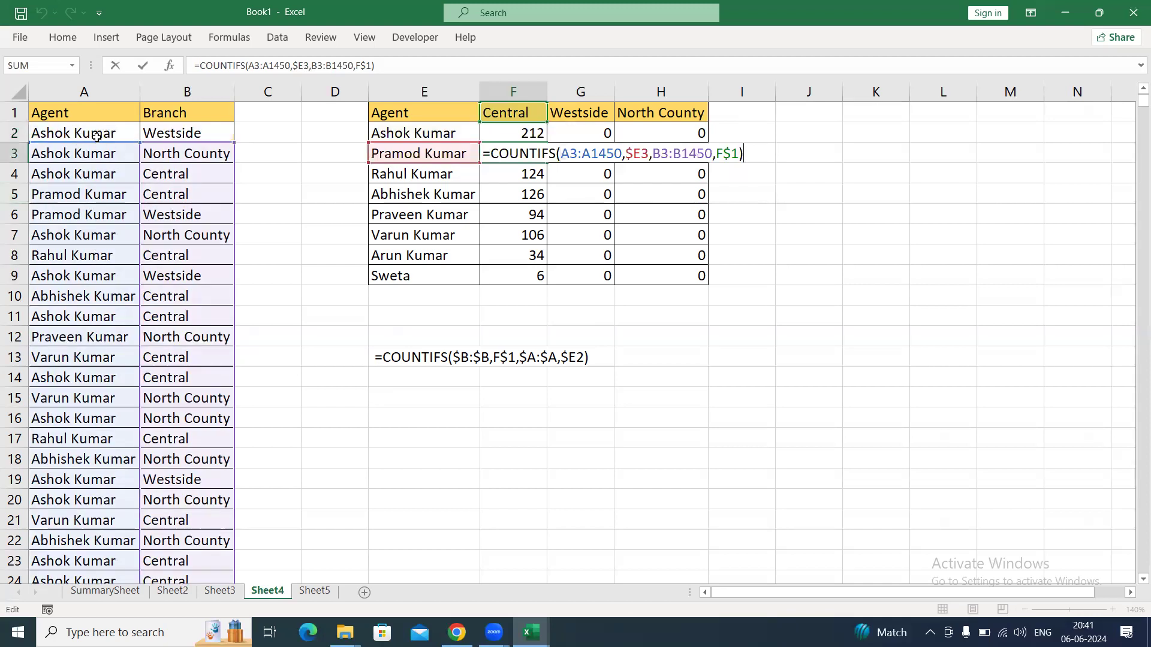
pyautogui.hotkey('ctrl', 'Return')
pyautogui.press('Down')
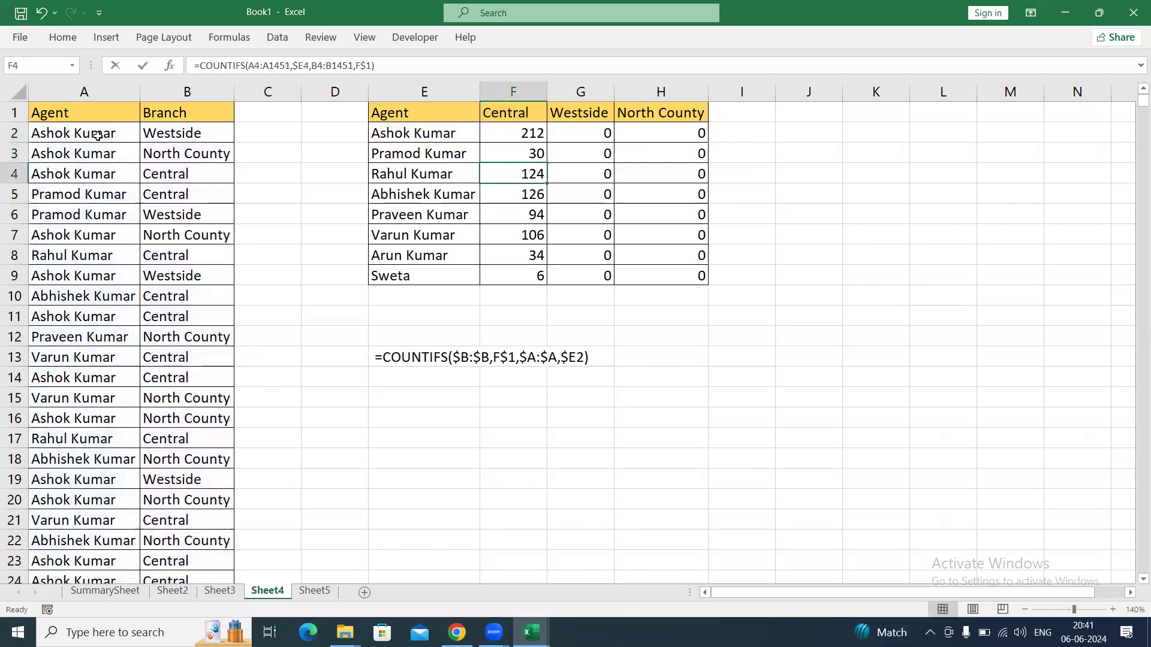
pyautogui.press('F2')
pyautogui.hotkey('ctrl', 'Return')
pyautogui.press('Down')
pyautogui.press('Down')
pyautogui.press('Down')
pyautogui.press('Down')
pyautogui.press('Down')
pyautogui.press('F2')
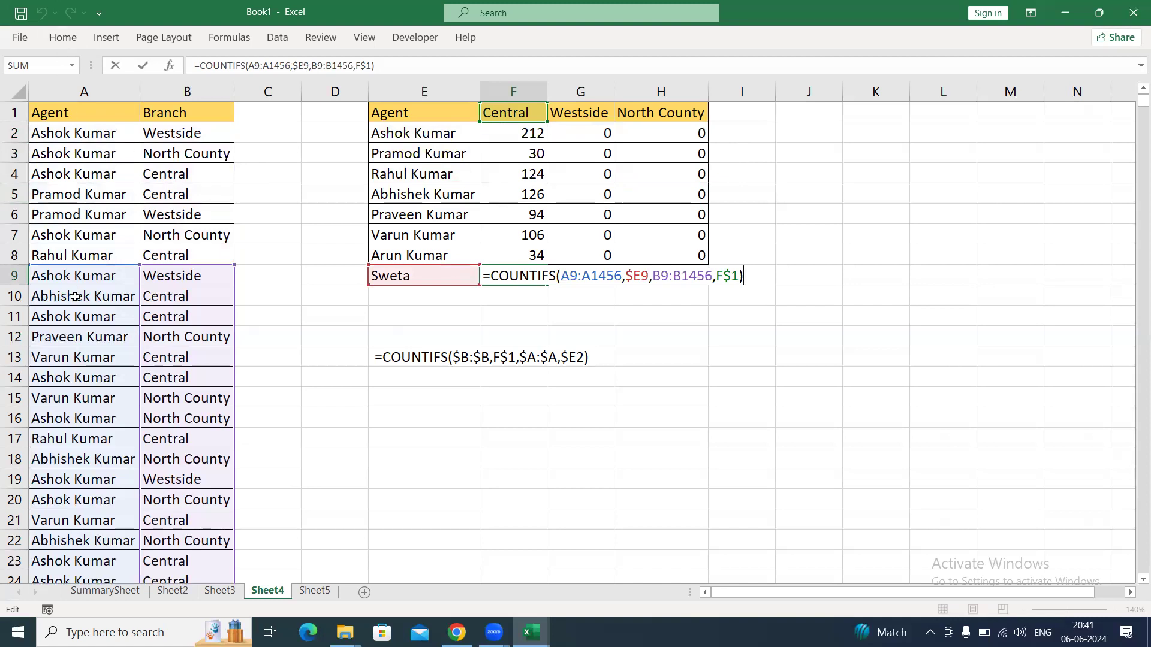
pyautogui.hotkey('ctrl', 'Return')
# Examine the criteria ranges in the formulas copied across the last row to G9 and H9.
pyautogui.press('Right')
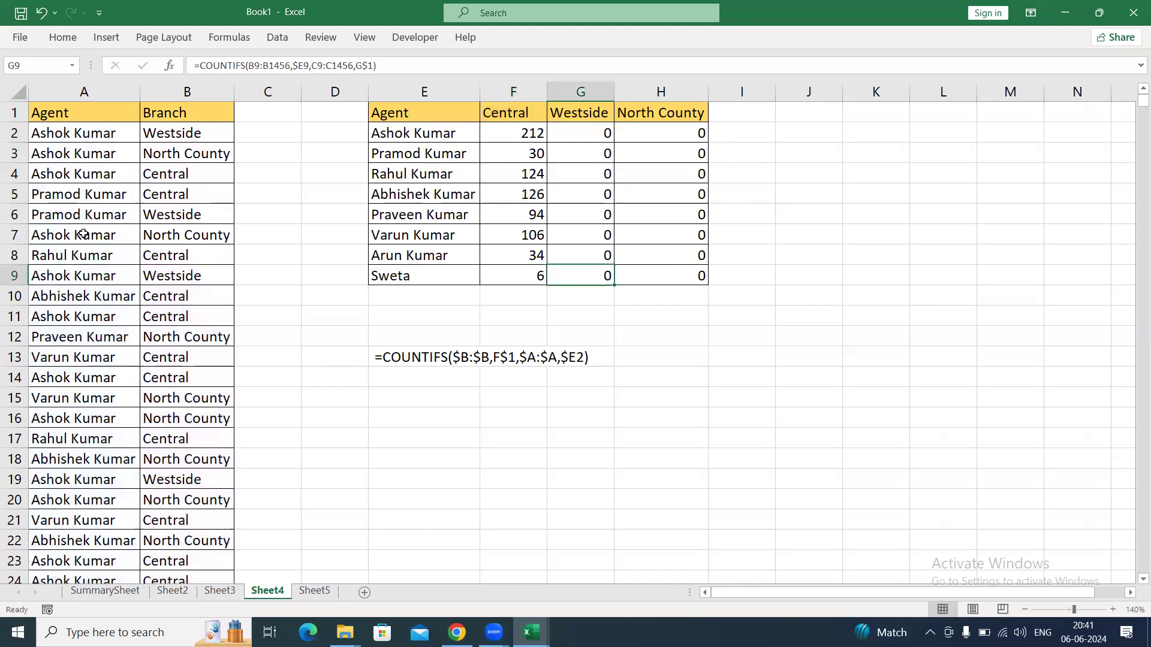
pyautogui.press('F2')
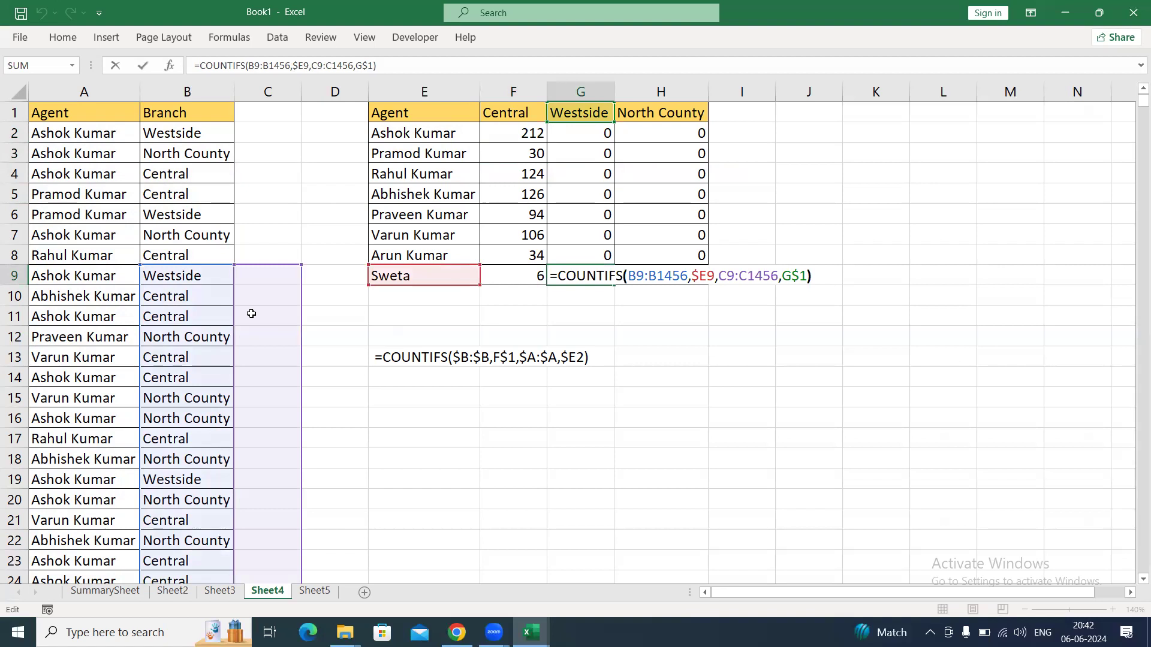
pyautogui.hotkey('ctrl', 'Return')
pyautogui.press('Right')
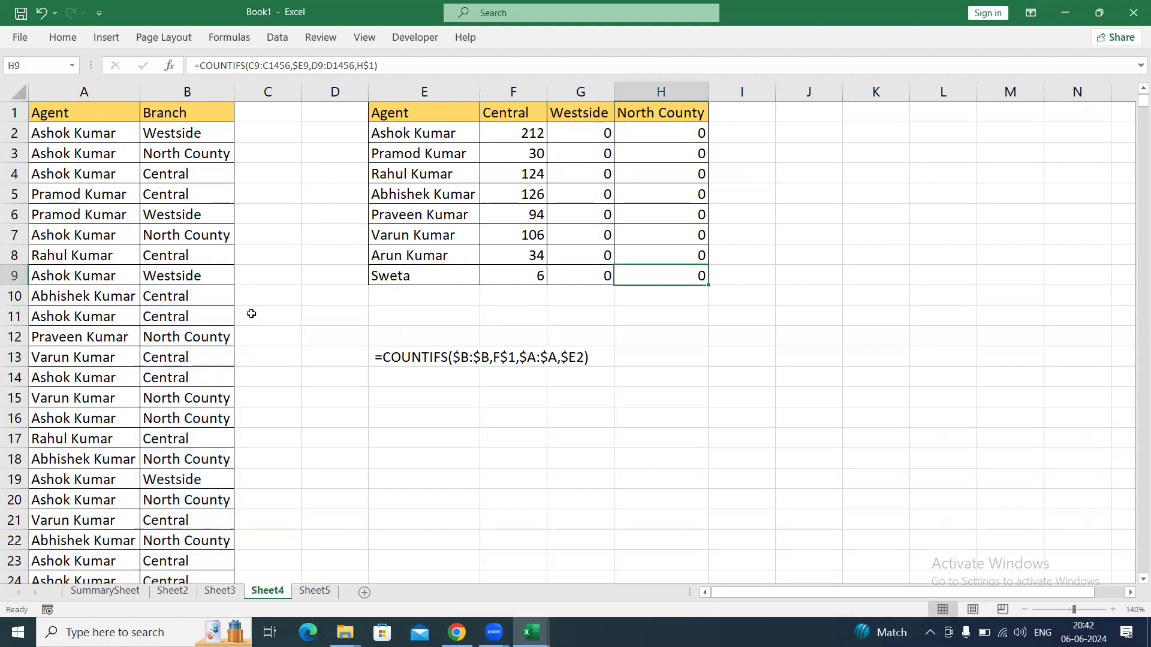
pyautogui.press('F2')
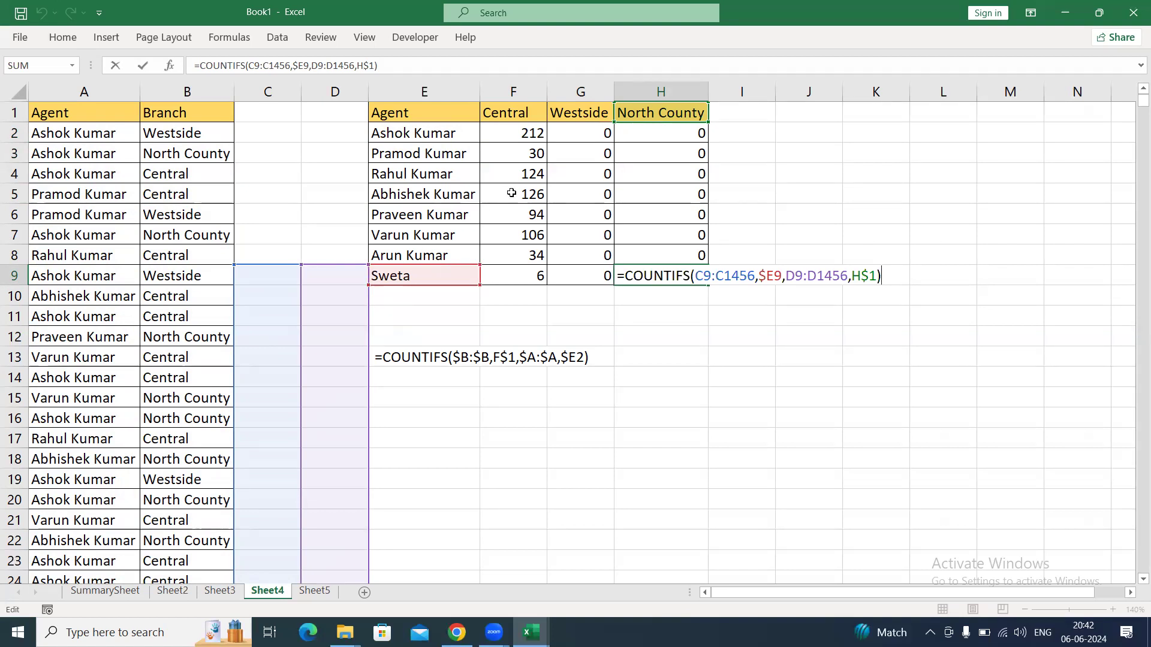
pyautogui.press('Return')
# Lock the agent range in the F2 formula as $A$2:$A$1449 and refill the formula over F2:H9.
pyautogui.click(526, 135)
pyautogui.doubleClick(527, 135)
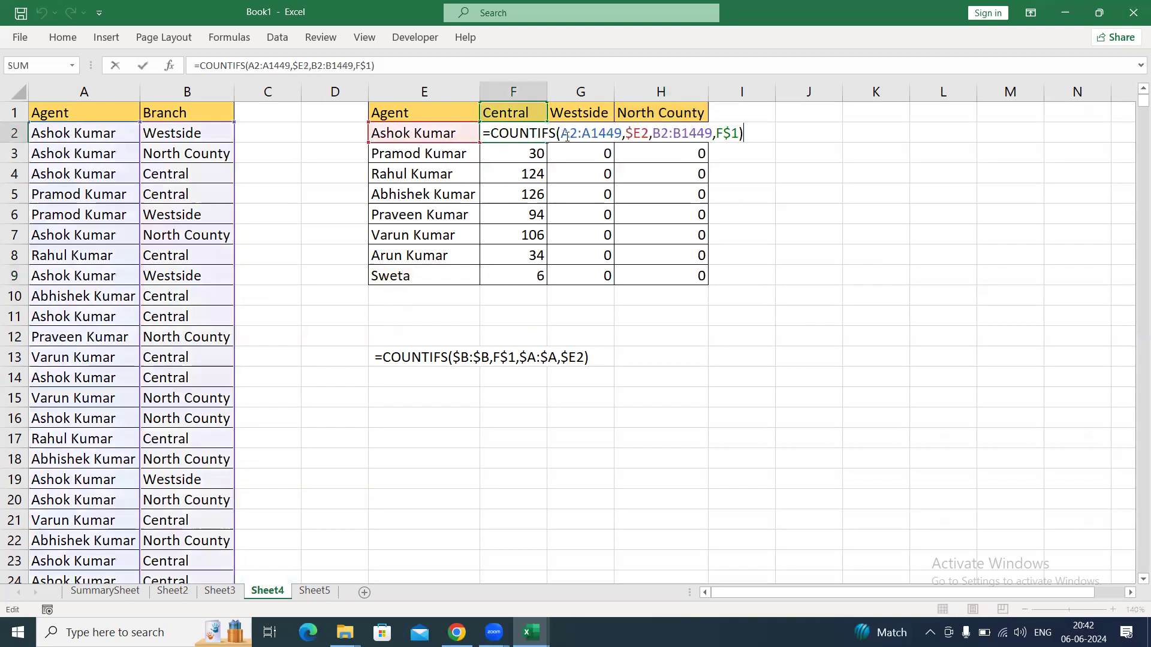
pyautogui.moveTo(621, 133); pyautogui.dragTo(564, 134)
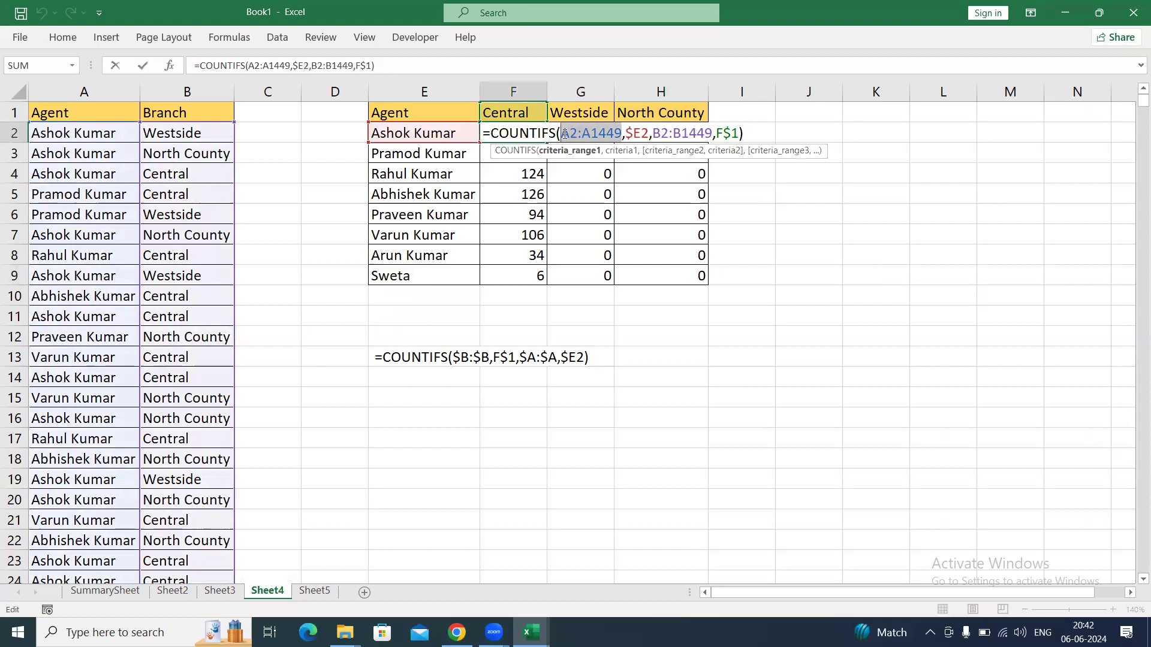
pyautogui.press('F4')
pyautogui.hotkey('ctrl', 'Return')
pyautogui.hotkey('ctrl', 'shift', 'Down')
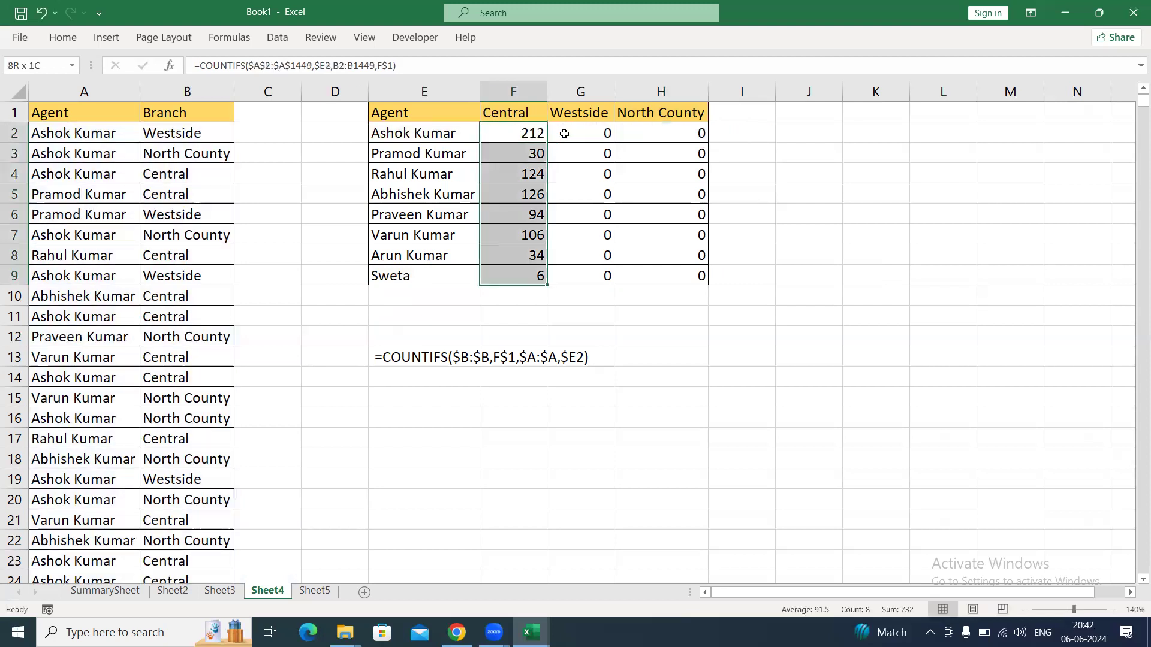
pyautogui.hotkey('ctrl', 'shift', 'Right')
pyautogui.hotkey('ctrl', 'd')
pyautogui.hotkey('ctrl', 'r')
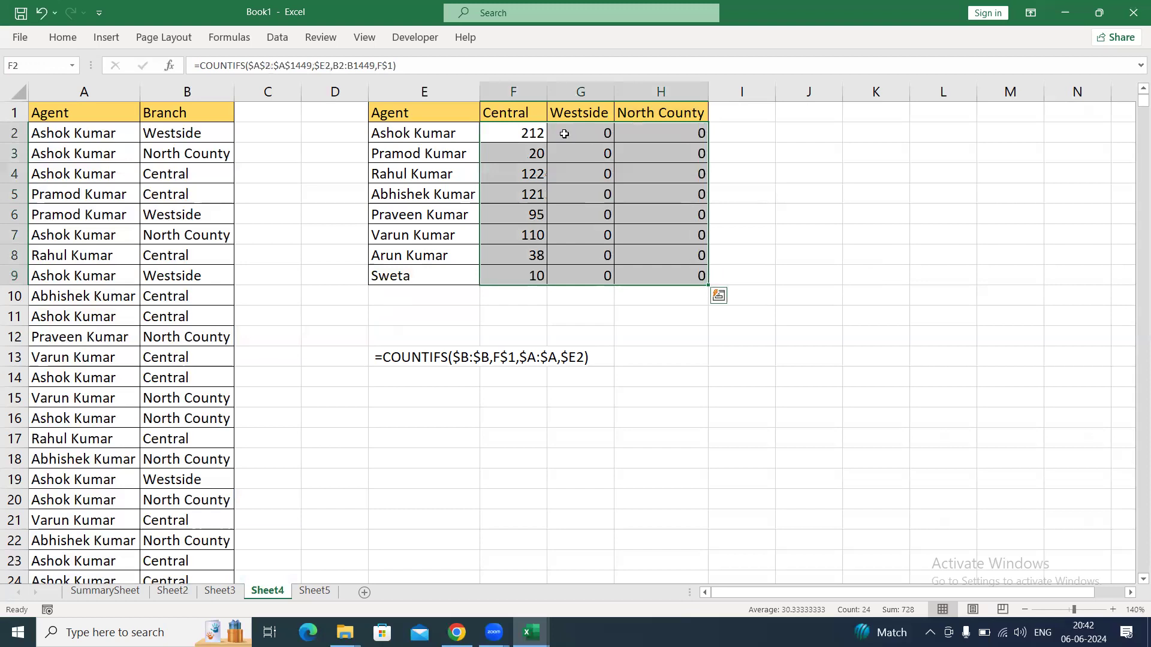
# Inspect the locked and unlocked ranges in the COUNTIFS formula of H9.
pyautogui.hotkey('ctrl', 'Right')
pyautogui.hotkey('ctrl', 'Down')
pyautogui.press('F2')
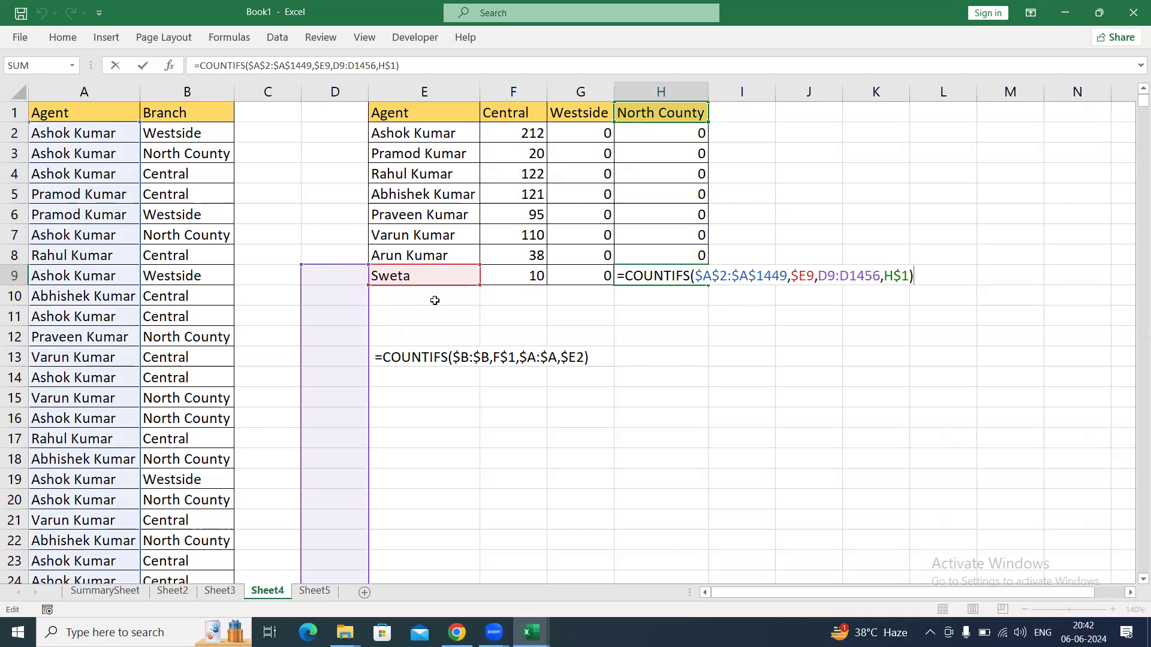
pyautogui.hotkey('ctrl', 'Return')
# Lock the branch range in the F2 formula as $B$2:$B$1449 and refill the formula over F2:H9.
pyautogui.click(527, 133)
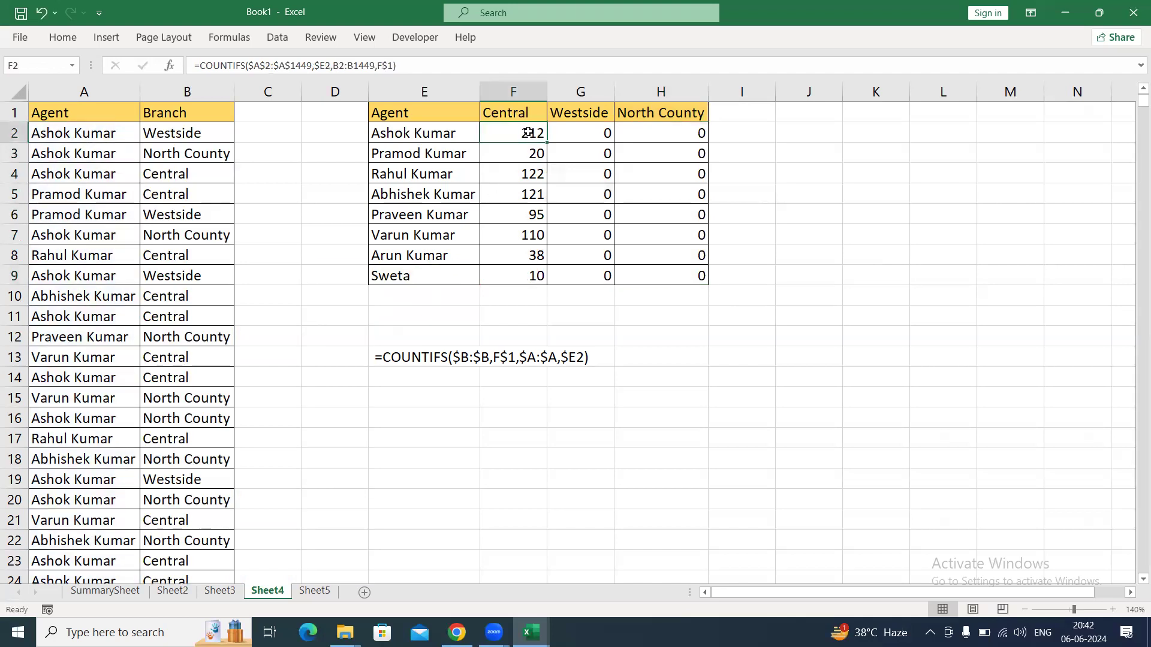
pyautogui.doubleClick(527, 132)
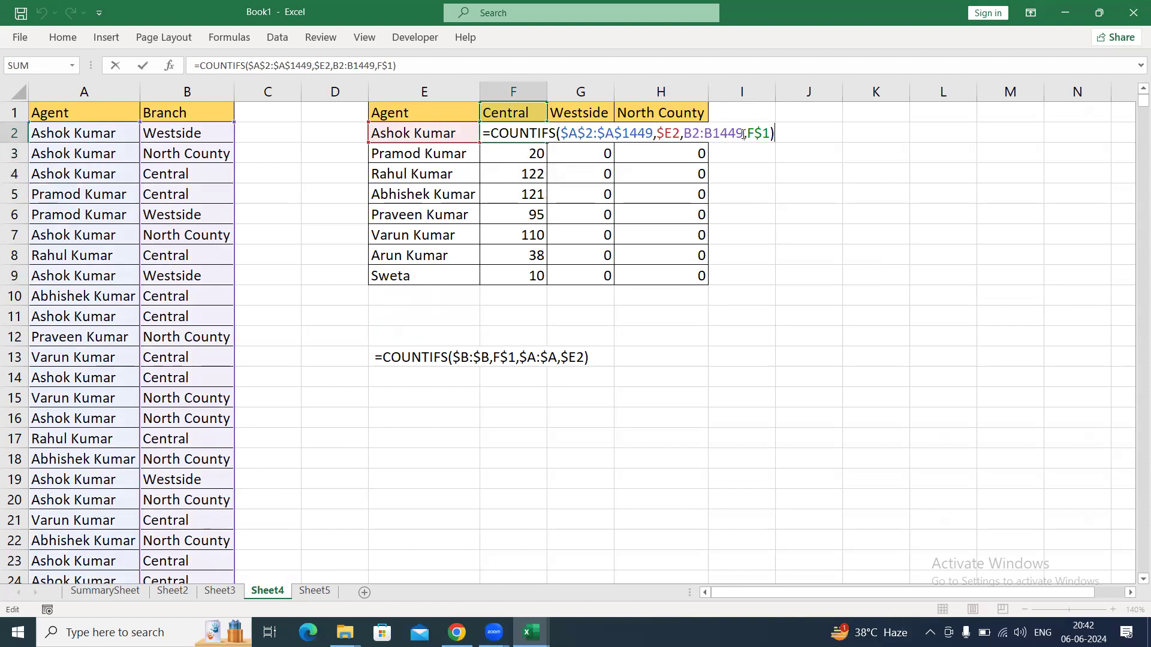
pyautogui.moveTo(743, 133); pyautogui.dragTo(687, 135)
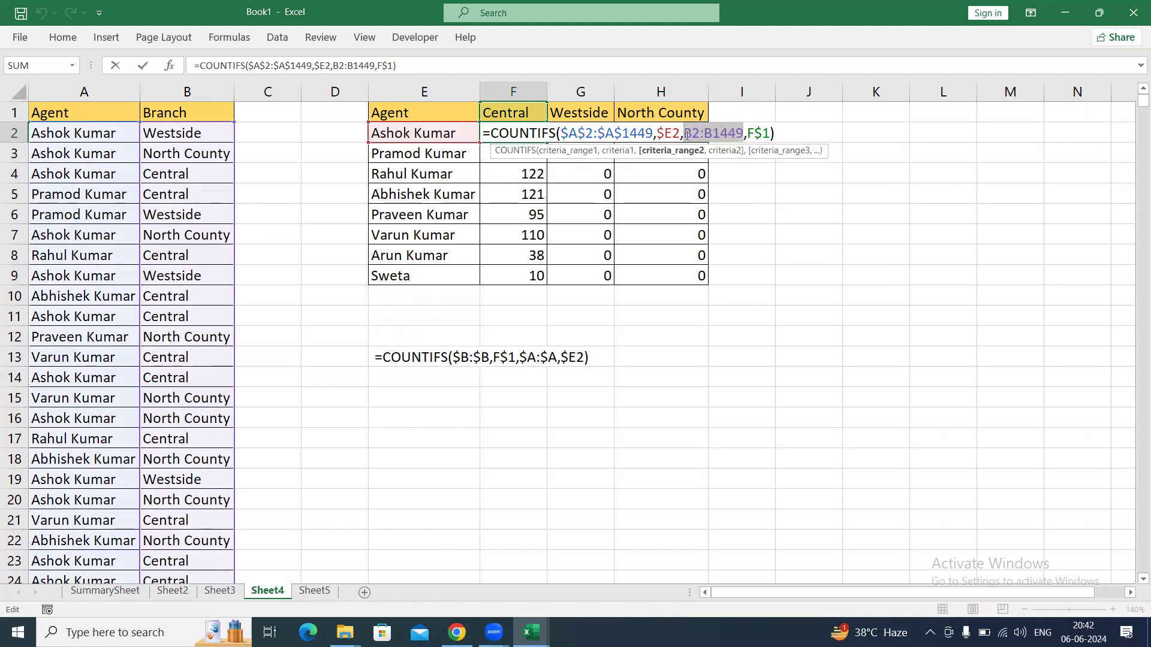
pyautogui.press('F4')
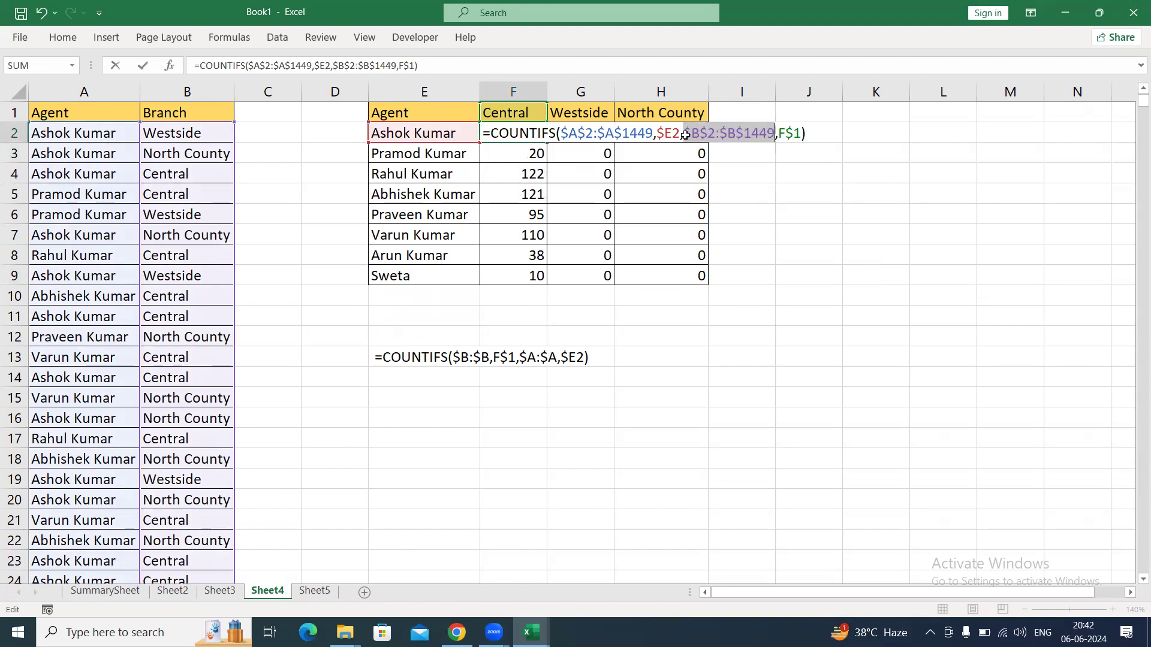
pyautogui.hotkey('ctrl', 'Return')
pyautogui.hotkey('ctrl', 'shift', 'Right')
pyautogui.hotkey('ctrl', 'shift', 'Down')
pyautogui.hotkey('ctrl', 'd')
pyautogui.hotkey('ctrl', 'r')
# Inspect the fully locked ranges in the COUNTIFS formula of H9.
pyautogui.click(685, 135)
pyautogui.hotkey('ctrl', 'Down')
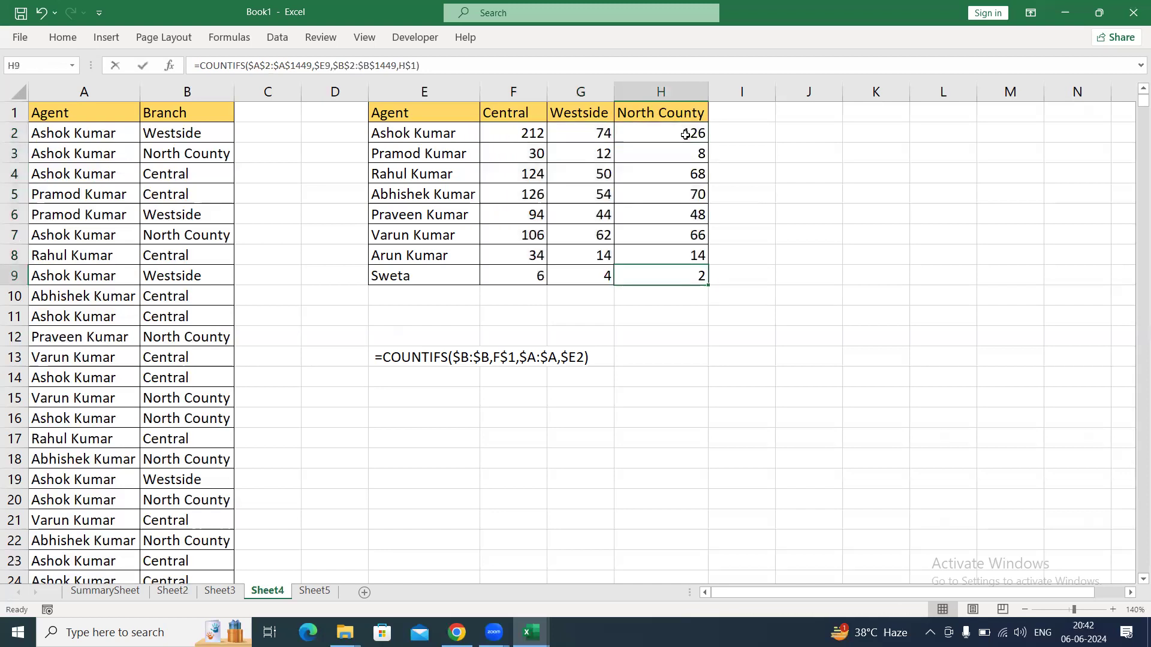
pyautogui.press('F2')
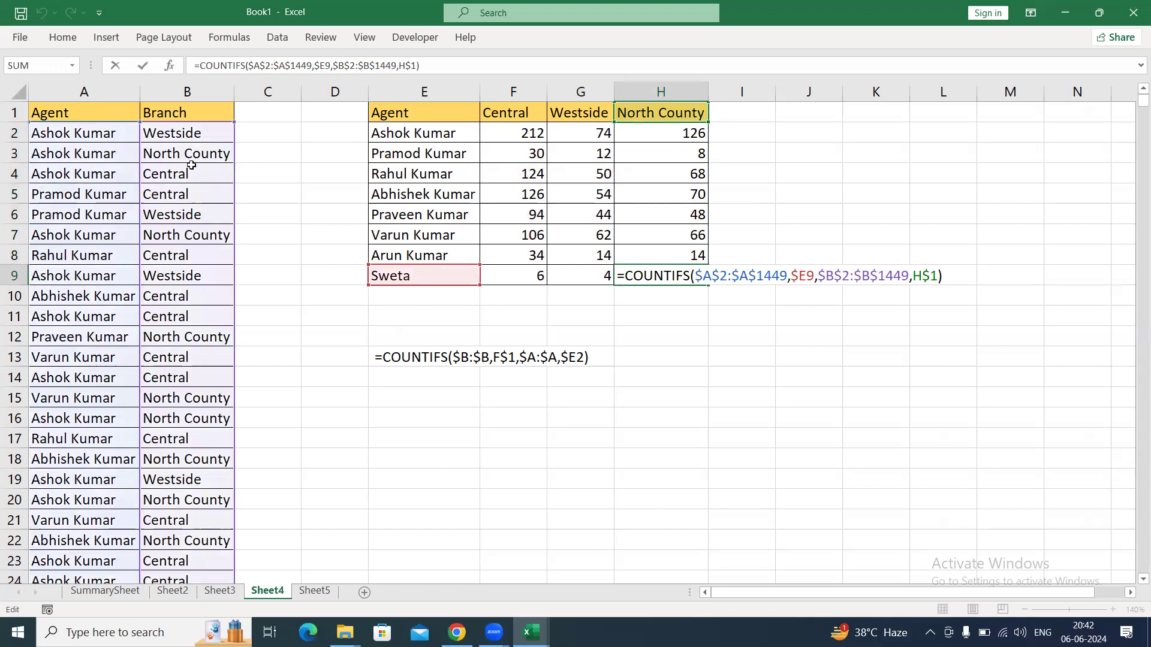
pyautogui.press('Escape')
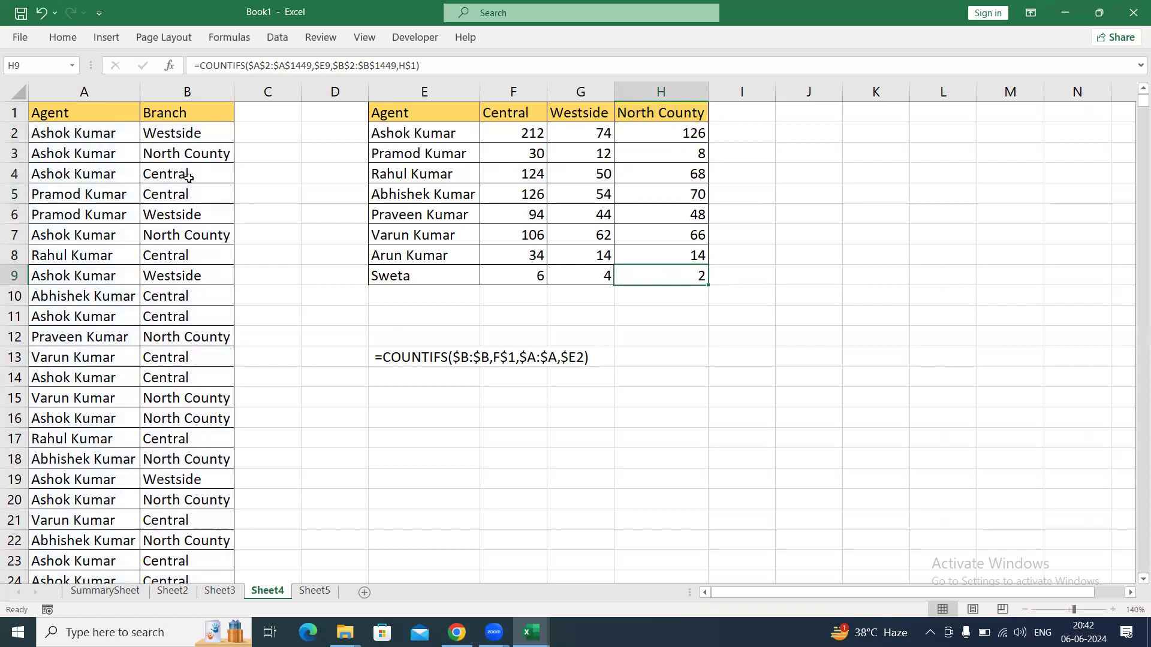
pyautogui.click(364, 442)
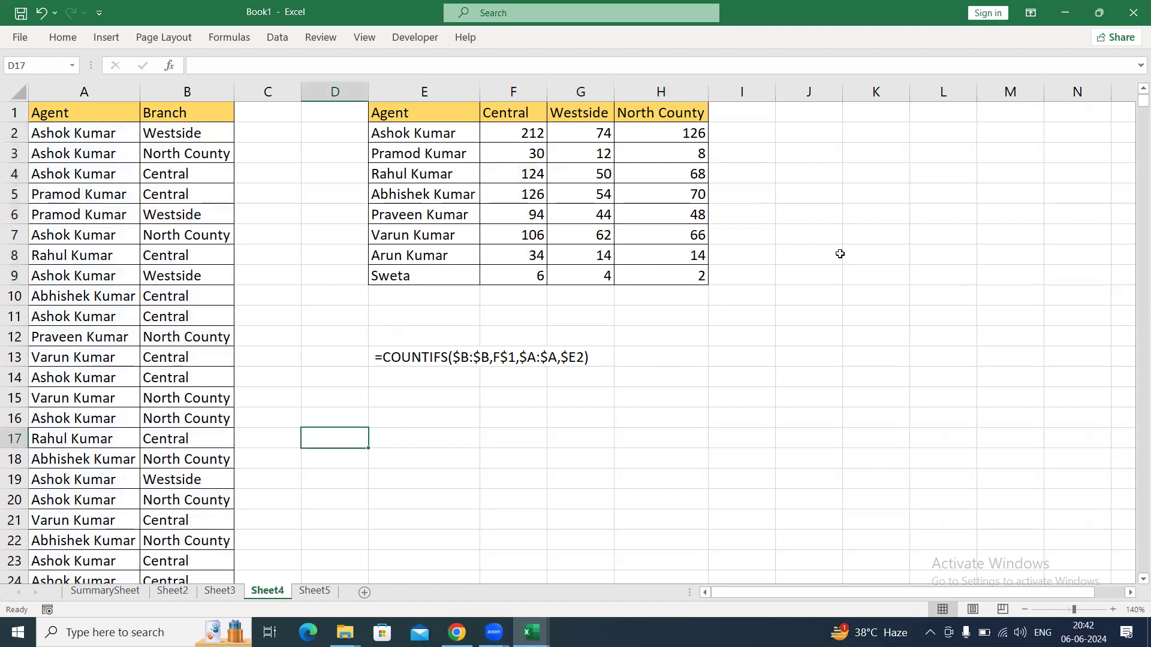
# Enter the absolute reference =$M$1 in cell K6.
pyautogui.click(912, 134)
pyautogui.click(855, 218)
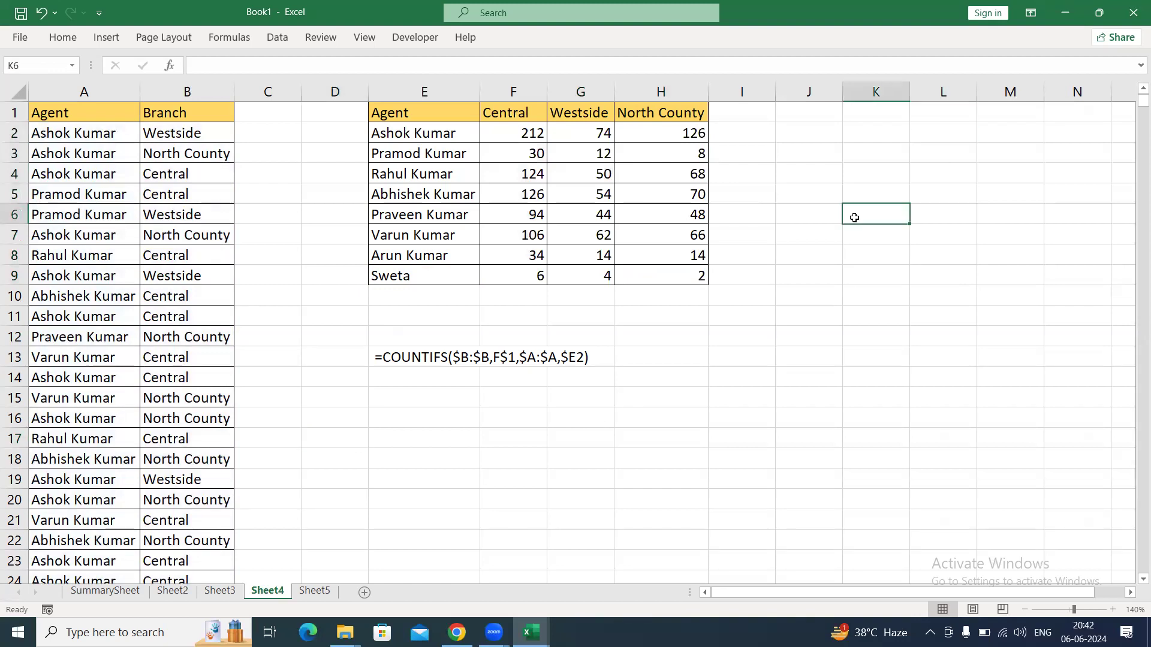
pyautogui.write('=')
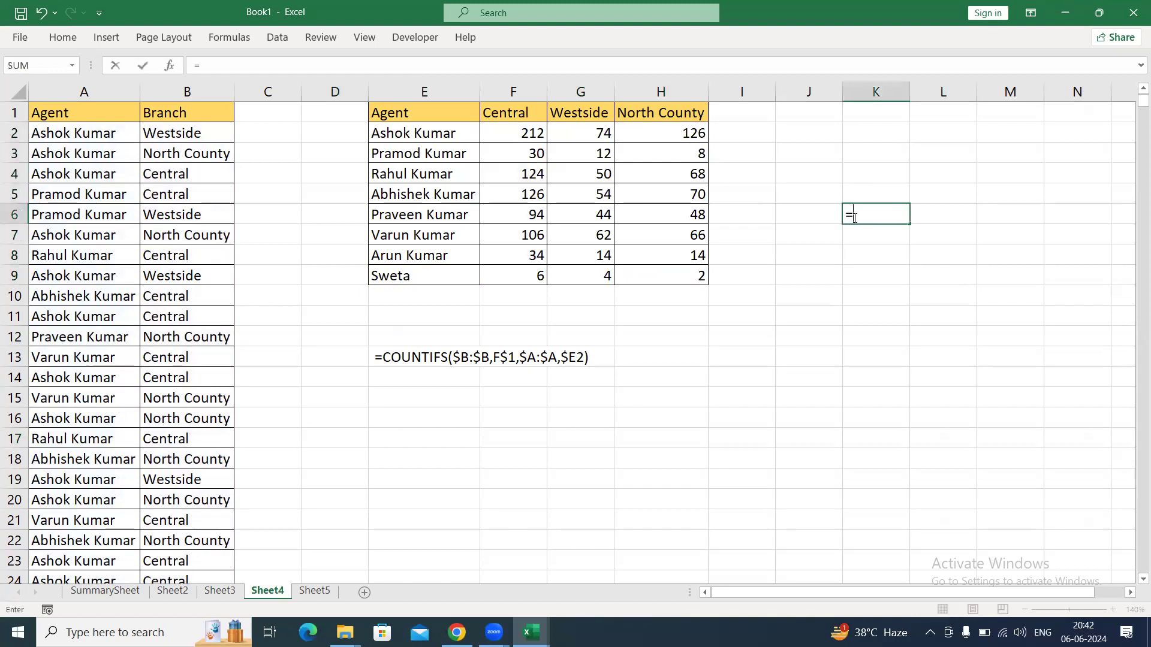
pyautogui.click(993, 117)
pyautogui.press('F4')
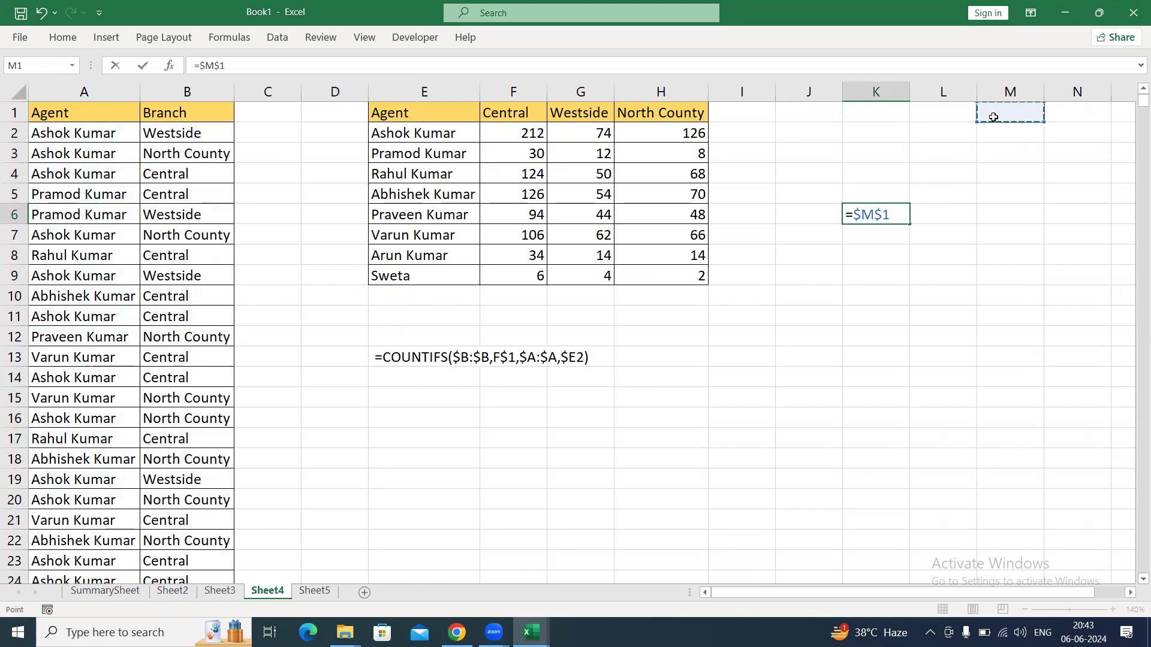
pyautogui.press('Return')
pyautogui.press('Up')
pyautogui.hotkey('ctrl', 'Up')
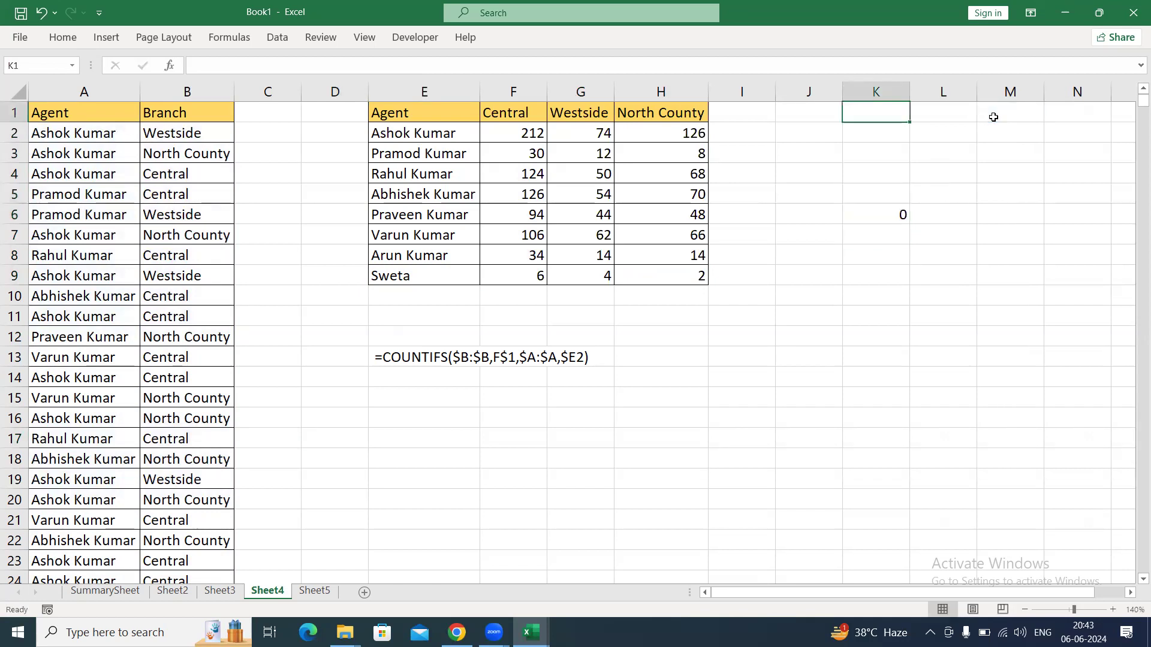
# Enter 13 in cell M1 as the value for the absolute reference example.
pyautogui.click(993, 117)
pyautogui.write('13')
pyautogui.press('Return')
pyautogui.press('Down')
pyautogui.press('Down')
pyautogui.press('Down')
pyautogui.press('Down')
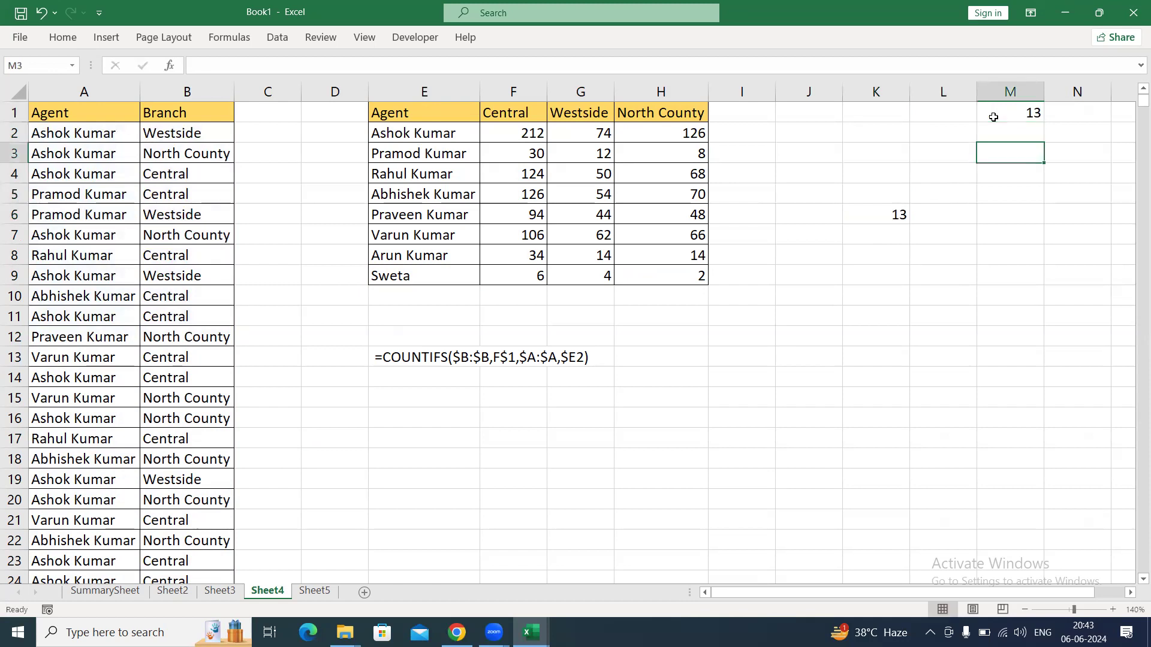
# Fill the absolute reference formula from K6 down and across the range K6:M11.
pyautogui.press('Left')
pyautogui.press('Left')
pyautogui.hotkey('shift', 'Down')
pyautogui.hotkey('shift', 'Down')
pyautogui.hotkey('shift', 'Down')
pyautogui.hotkey('shift', 'Down')
pyautogui.hotkey('shift', 'Down')
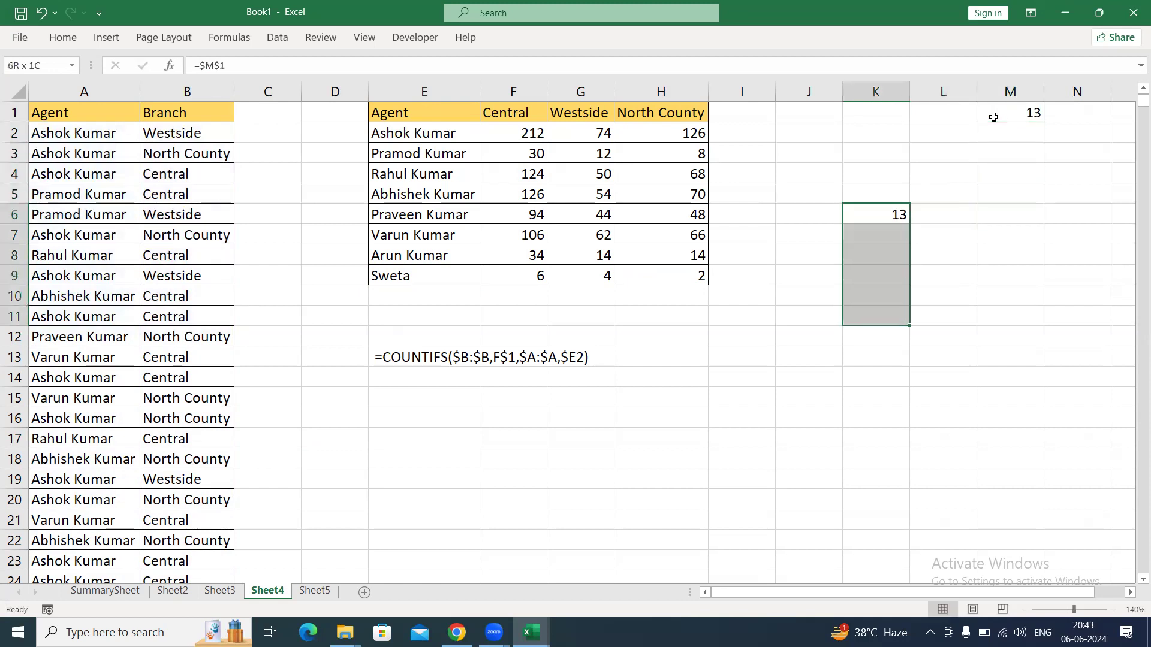
pyautogui.hotkey('ctrl', 'd')
pyautogui.hotkey('shift', 'Right')
pyautogui.hotkey('shift', 'Right')
pyautogui.hotkey('ctrl', 'r')
# Inspect the copied absolute reference in the last filled cell, M11.
pyautogui.hotkey('ctrl', 'Right')
pyautogui.hotkey('ctrl', 'Down')
pyautogui.press('F2')
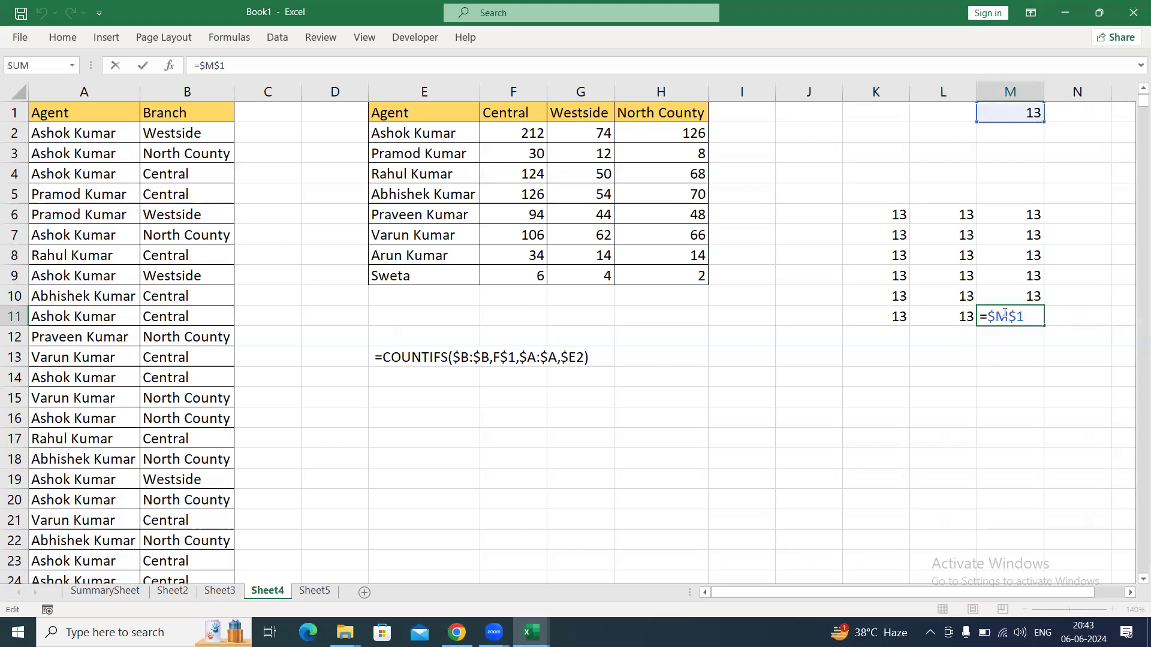
pyautogui.moveTo(990, 316); pyautogui.dragTo(1029, 317)
pyautogui.press('Escape')
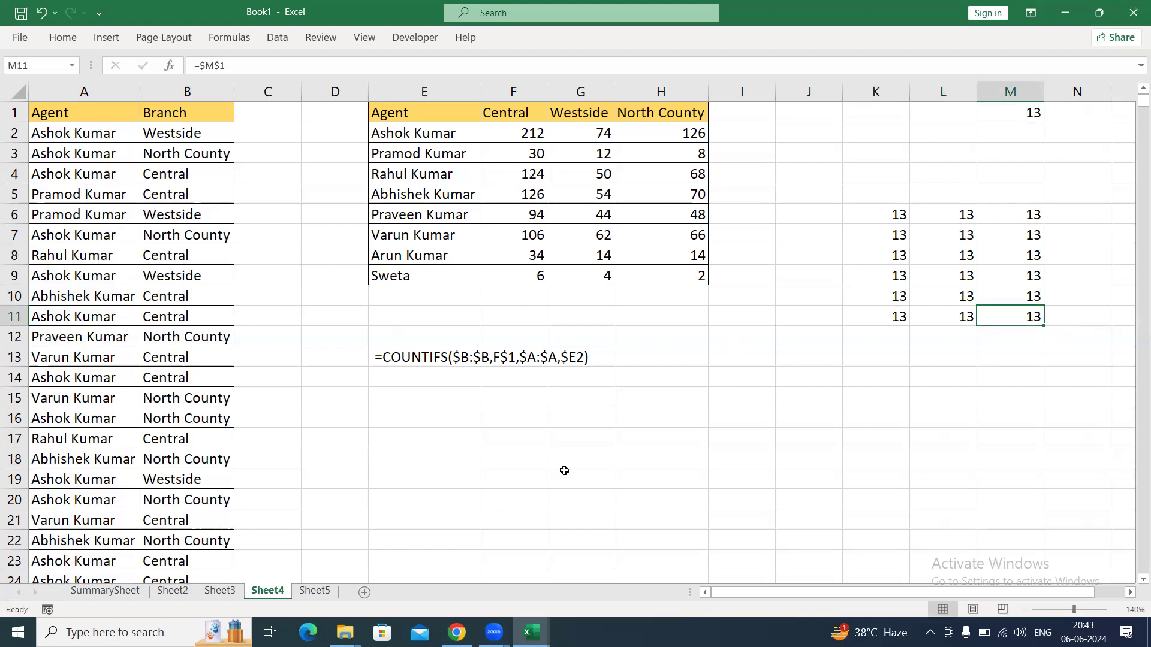
# On Sheet5, build the reference =K$1 in I6 as the example for Column Mixed Reference.
pyautogui.click(314, 591)
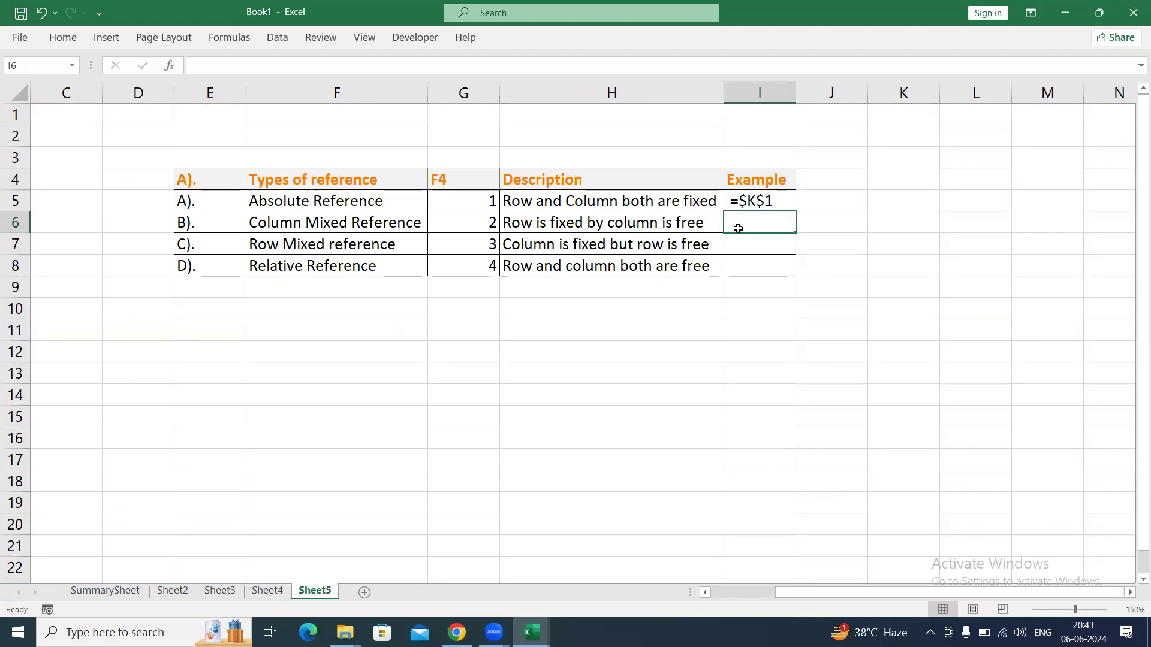
pyautogui.moveTo(292, 222); pyautogui.dragTo(695, 221)
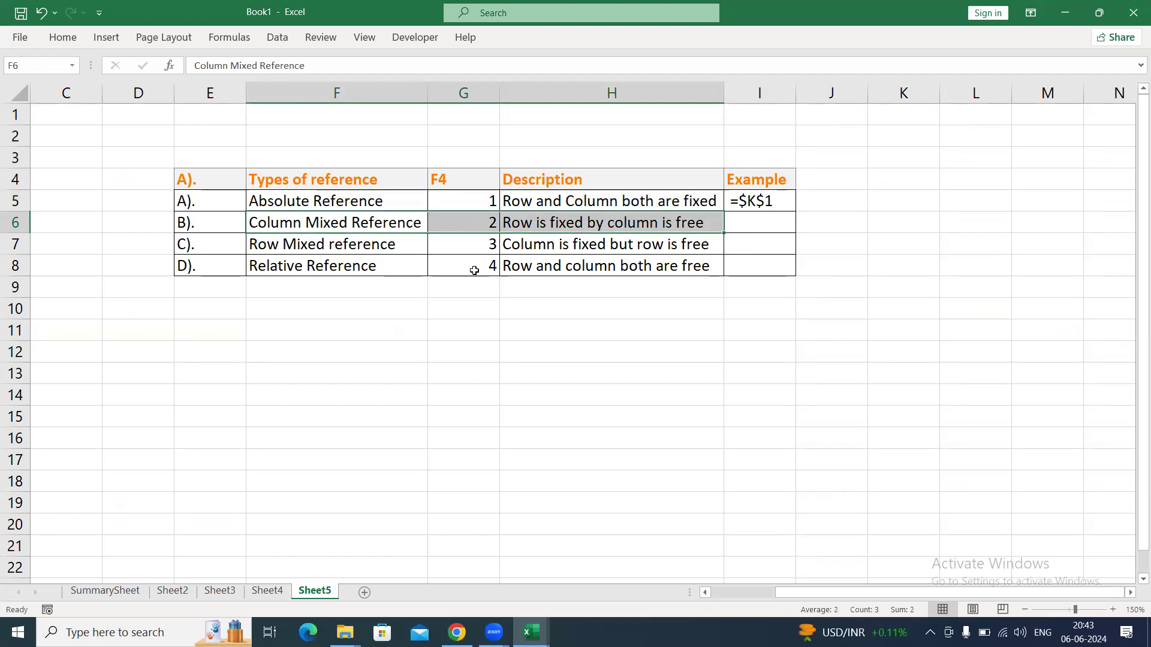
pyautogui.doubleClick(743, 220)
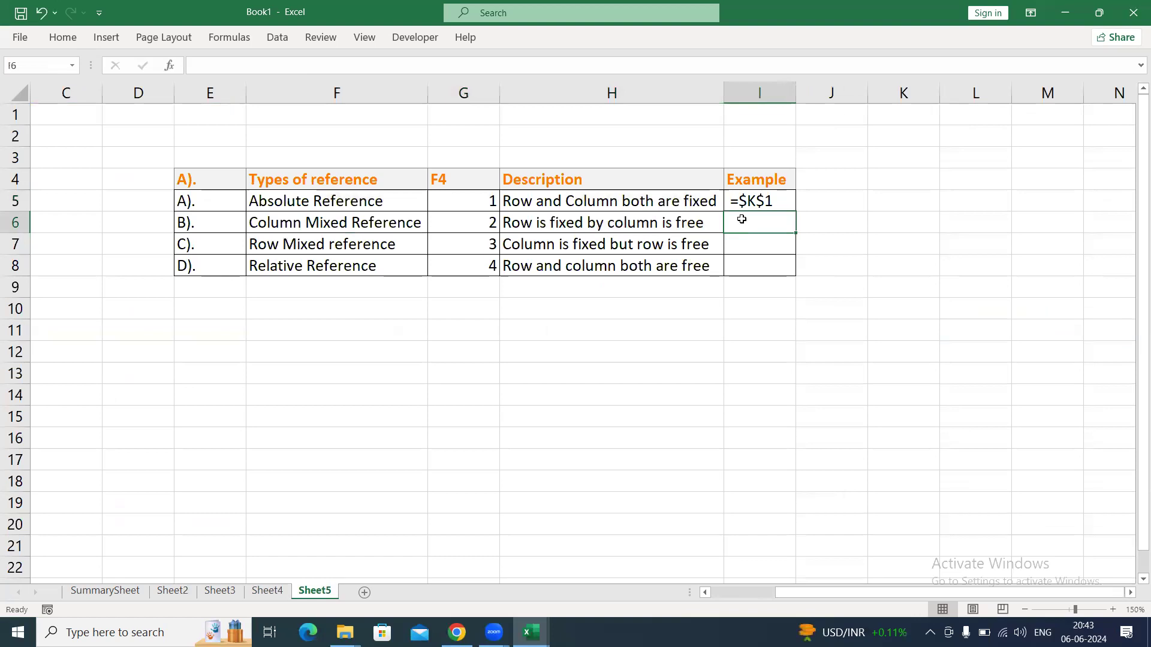
pyautogui.write('=')
pyautogui.click(907, 128)
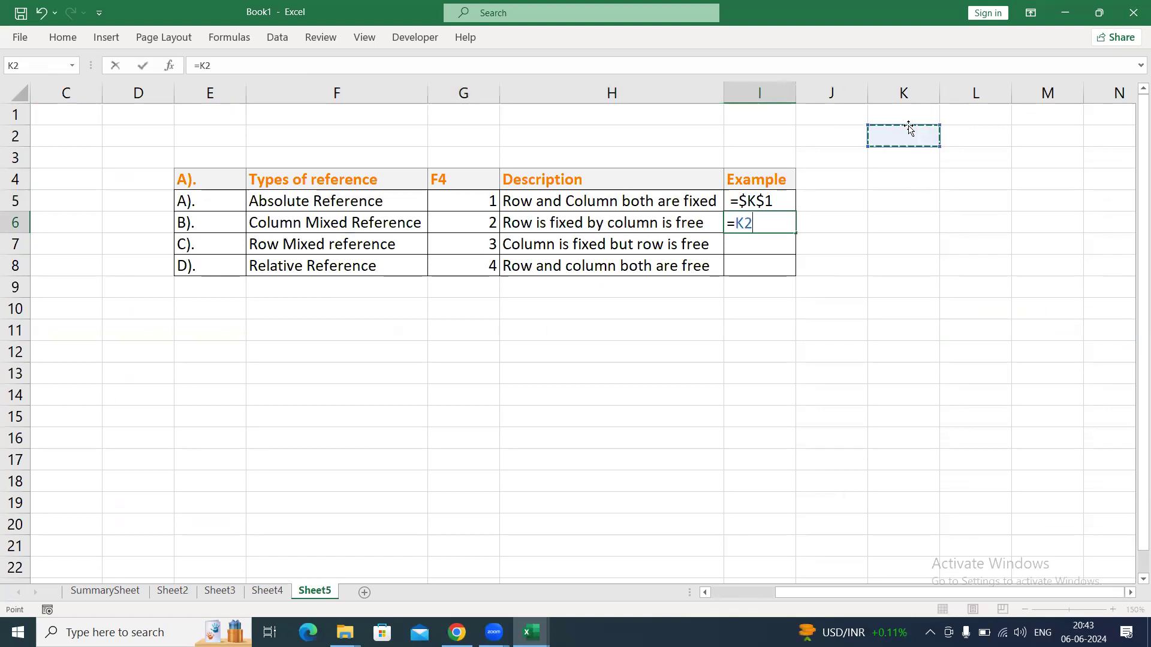
pyautogui.click(908, 115)
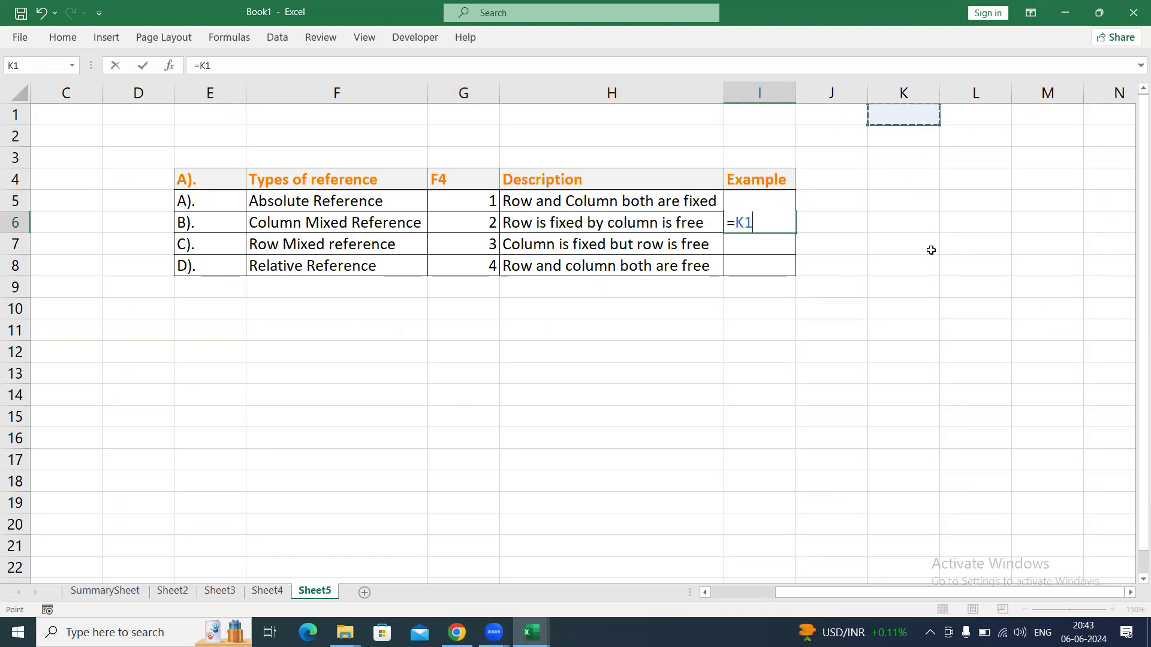
pyautogui.press('F4')
pyautogui.press('F4')
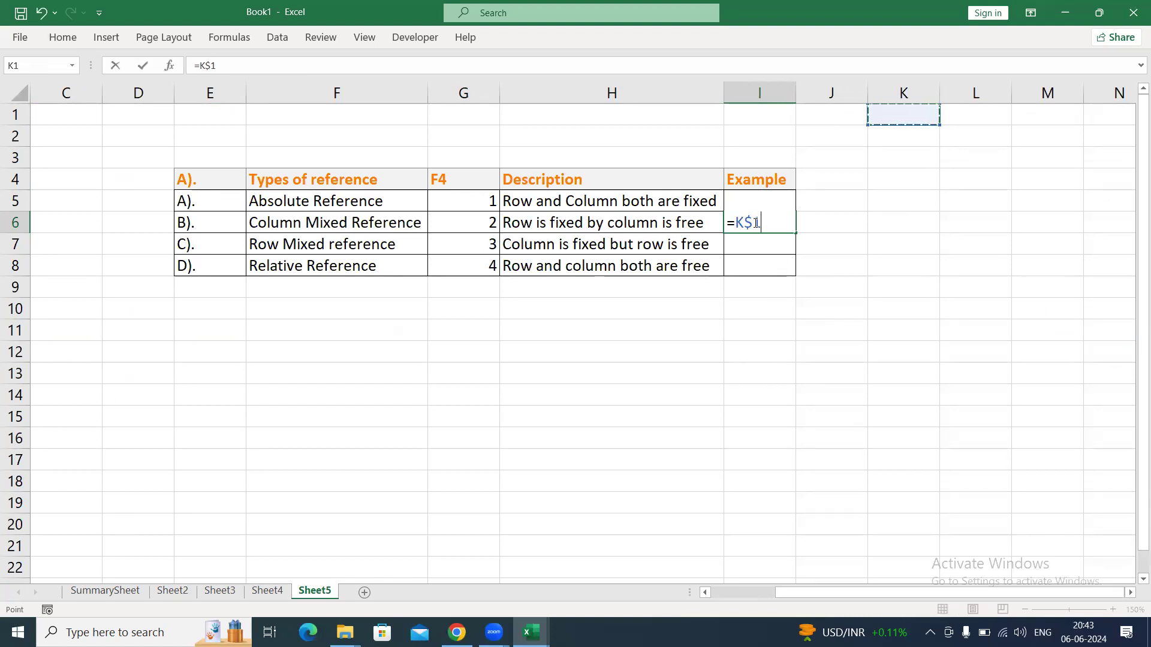
# Highlight the fixed row and free column parts of the I6 example, then store it as plain text.
pyautogui.moveTo(745, 223); pyautogui.dragTo(771, 222)
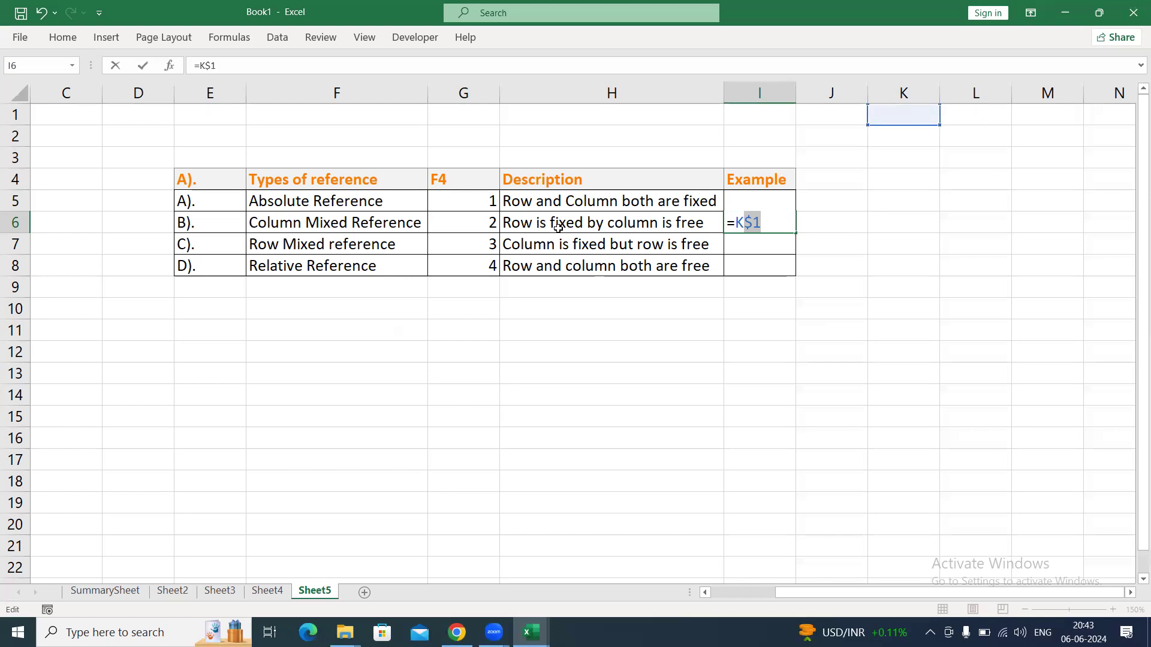
pyautogui.moveTo(748, 225); pyautogui.dragTo(727, 223)
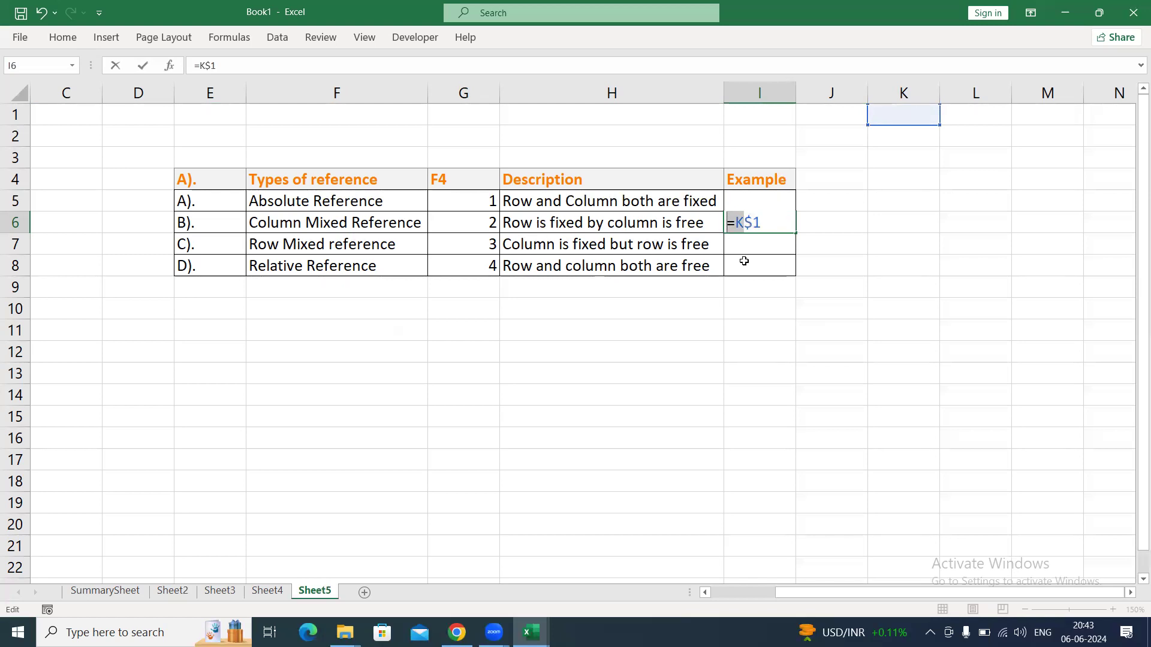
pyautogui.click(730, 225)
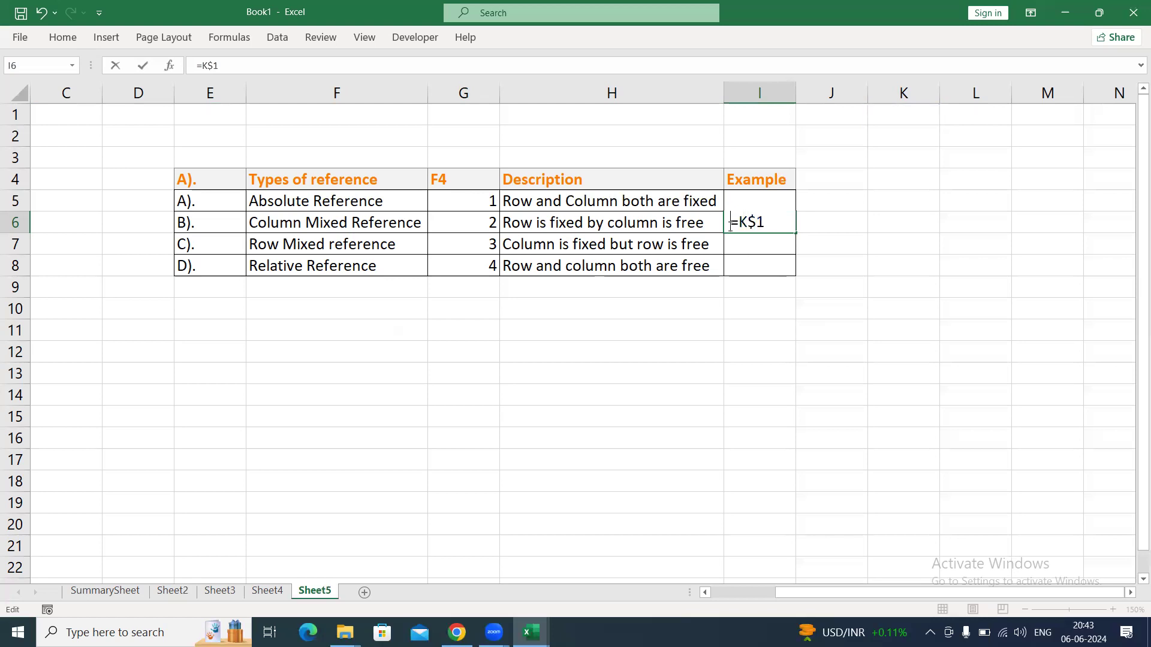
pyautogui.click(769, 259)
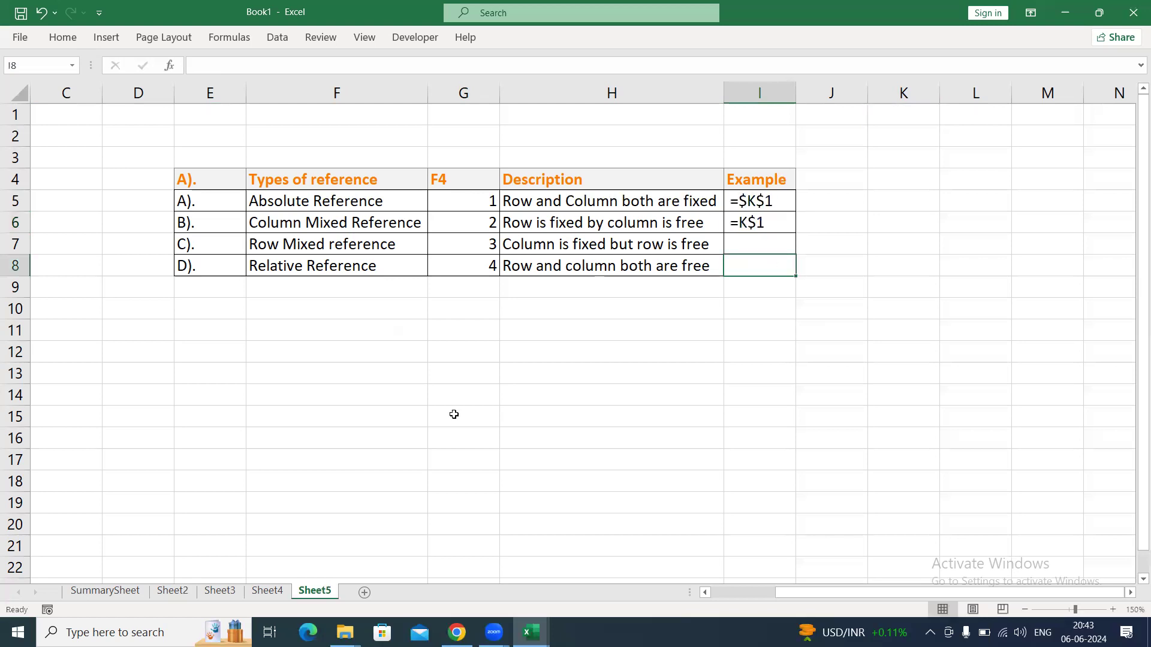
# Clear all the COUNTIFS results in F2:H9 on Sheet4.
pyautogui.click(268, 592)
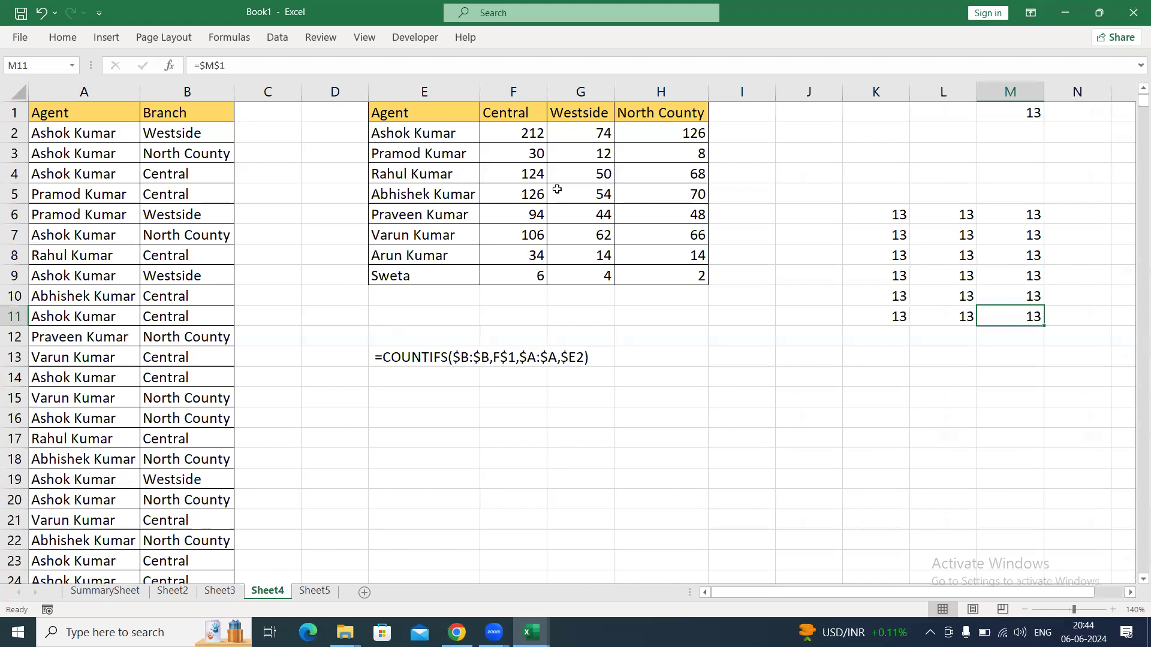
pyautogui.click(524, 133)
pyautogui.hotkey('ctrl', 'shift', 'Down')
pyautogui.hotkey('ctrl', 'shift', 'Right')
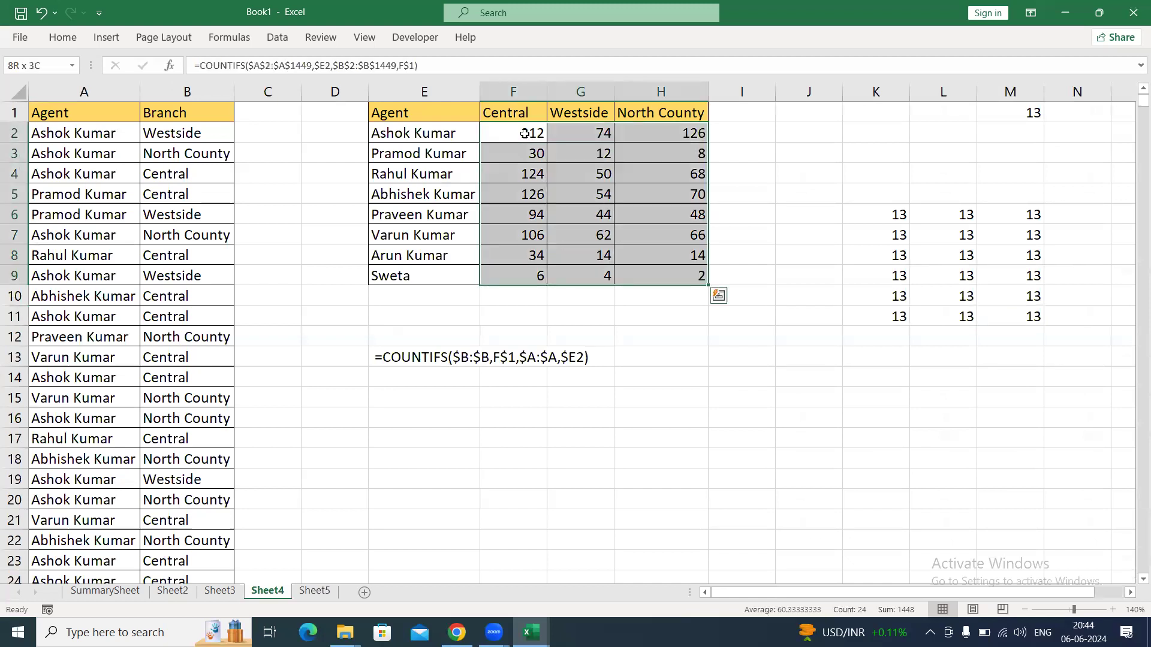
pyautogui.press('Delete')
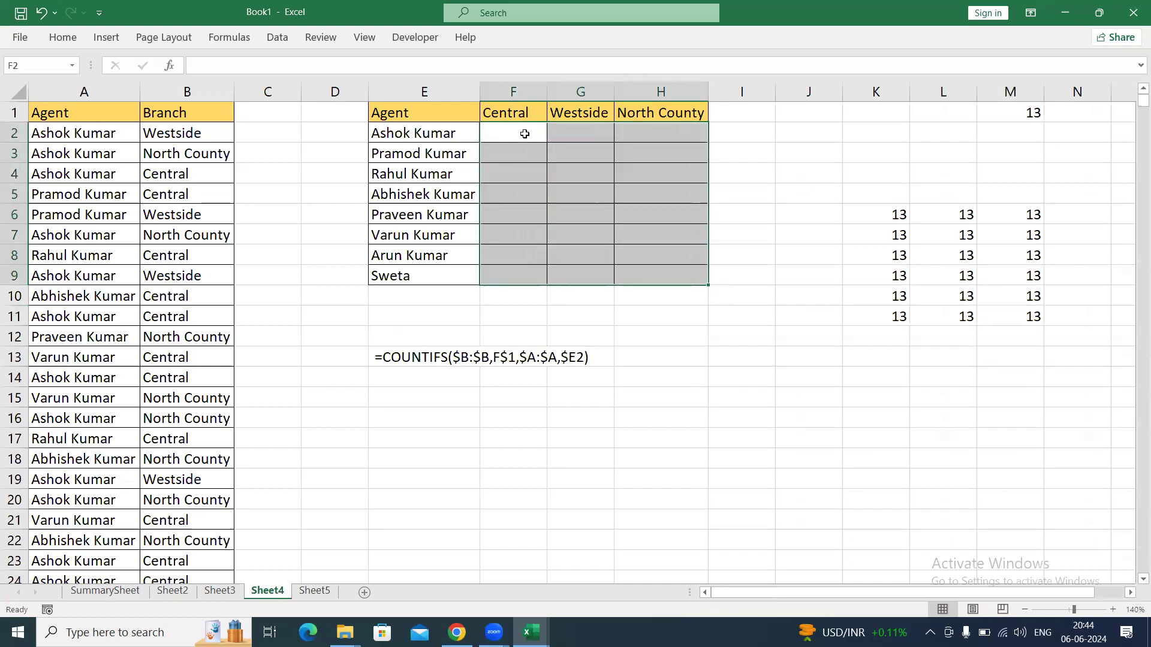
pyautogui.press('Up')
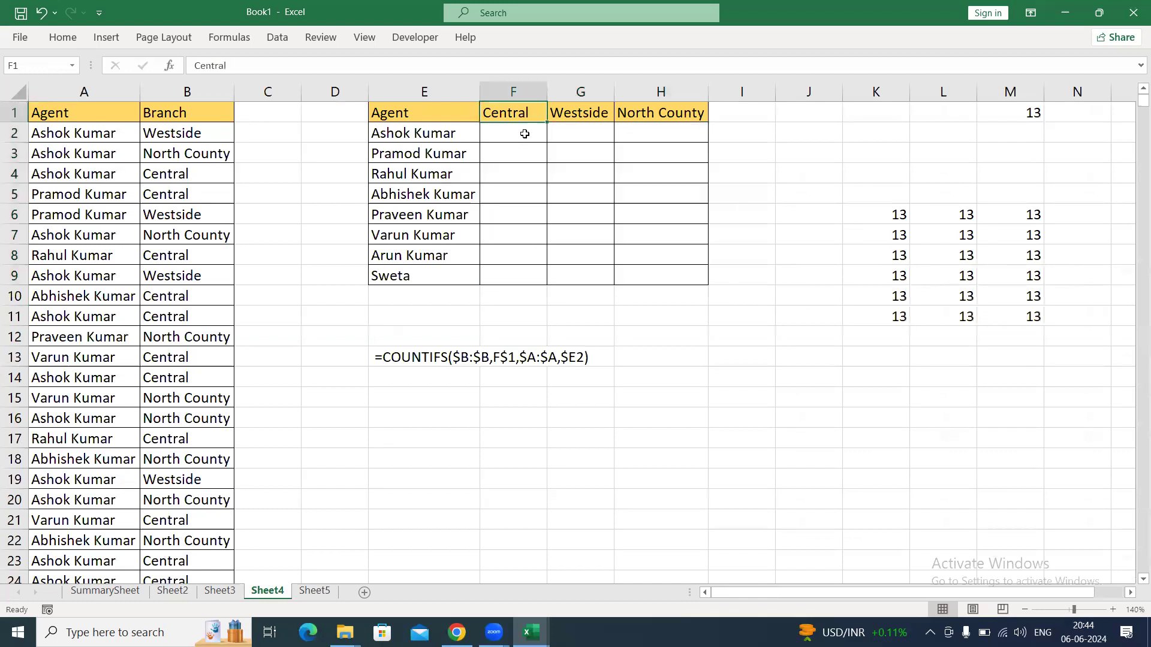
pyautogui.click(524, 133)
pyautogui.click(523, 112)
pyautogui.moveTo(581, 108); pyautogui.dragTo(666, 259)
pyautogui.click(505, 172)
pyautogui.click(517, 114)
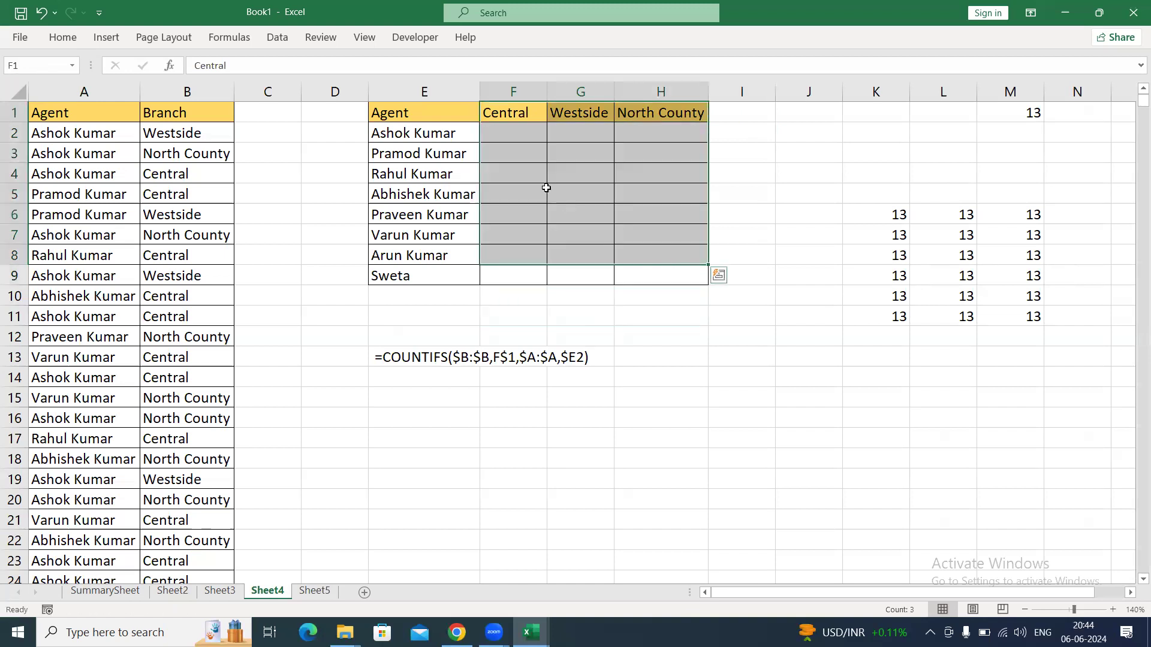
# Count the Central entries in F2 with =COUNTIF(B:B,F1), leaving both references relative.
pyautogui.click(522, 137)
pyautogui.write('=counti')
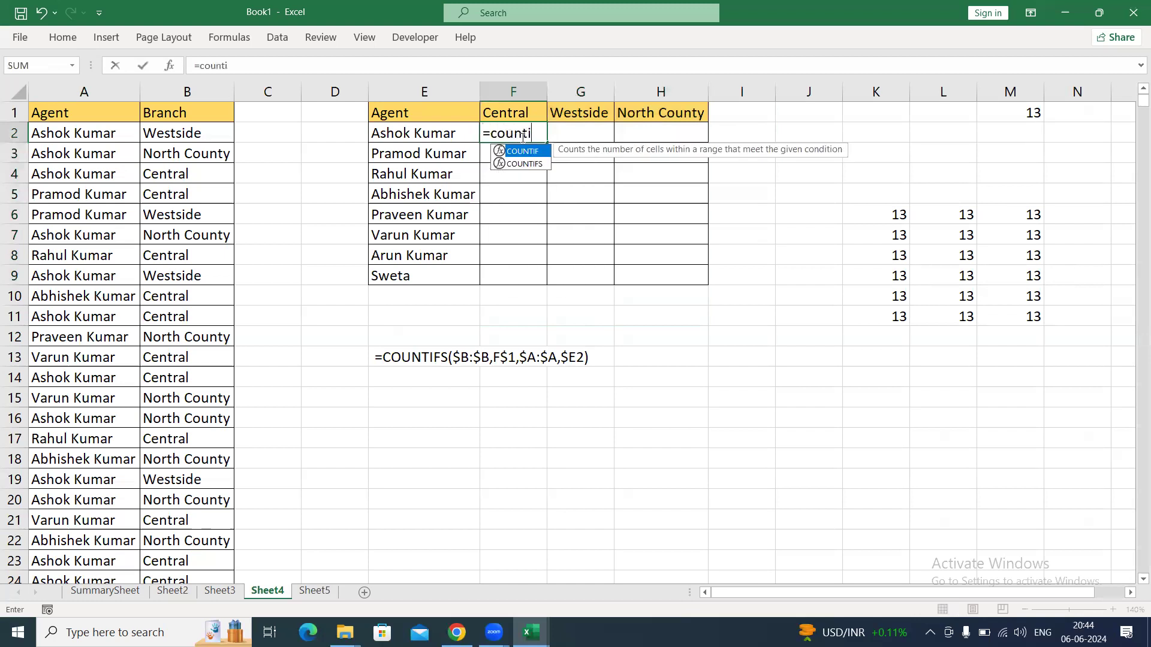
pyautogui.press('Tab')
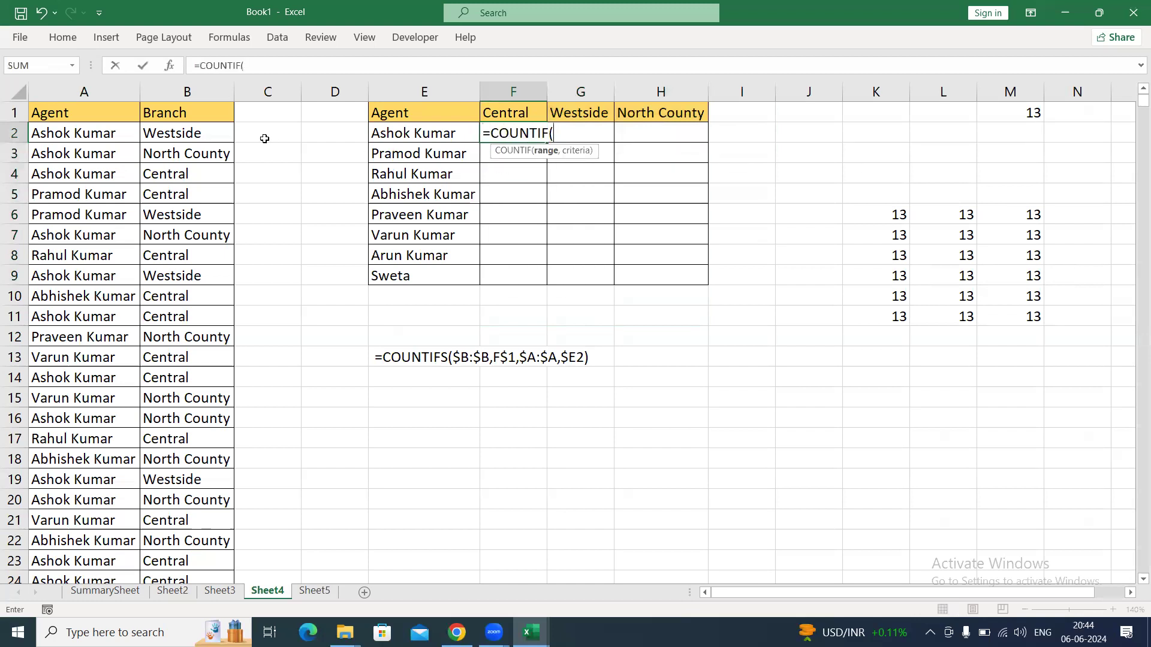
pyautogui.click(169, 93)
pyautogui.write(',')
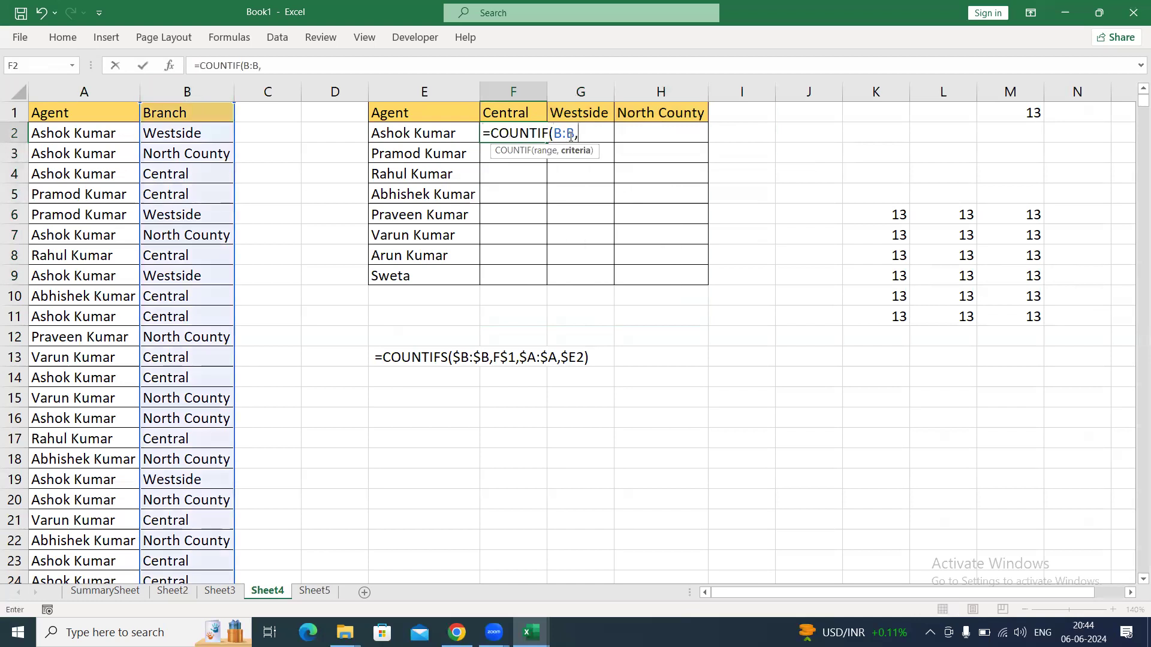
pyautogui.click(522, 114)
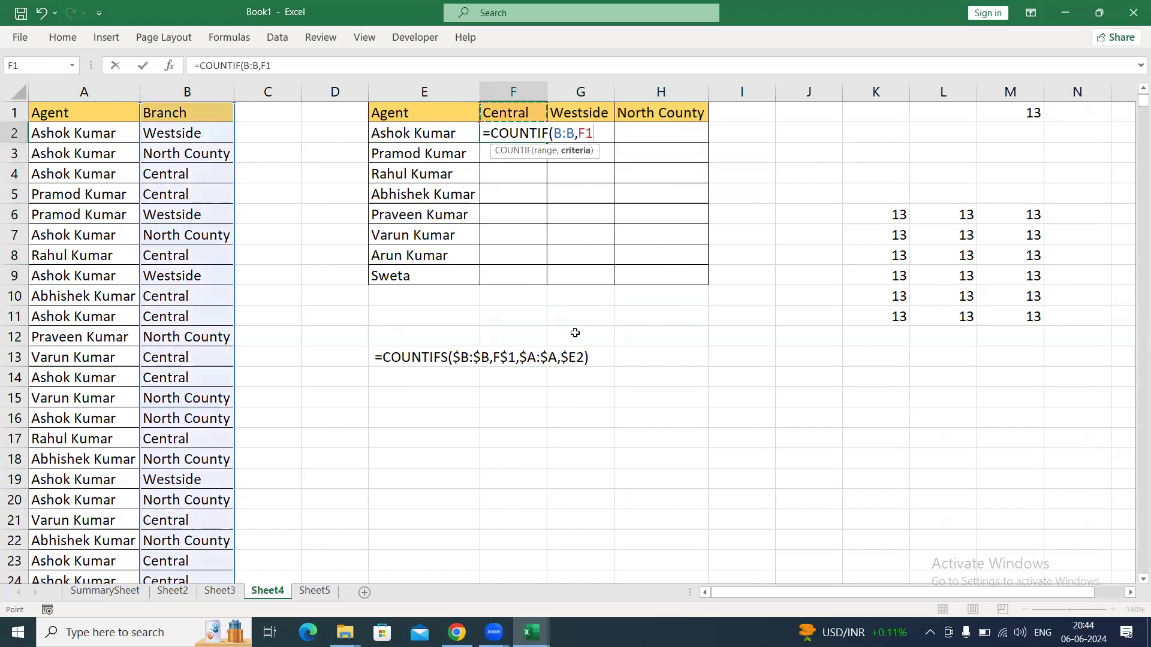
pyautogui.press('Return')
pyautogui.press('Up')
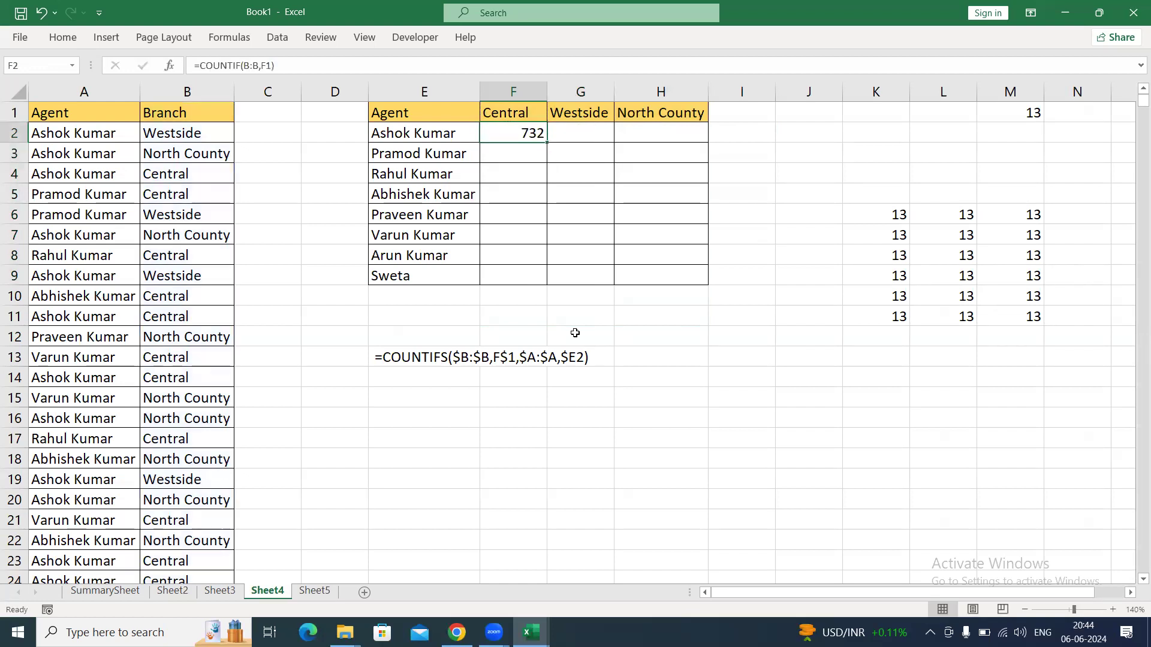
# Fill the relative COUNTIF formula from F2 across to H2.
pyautogui.hotkey('shift', 'Right')
pyautogui.hotkey('shift', 'Right')
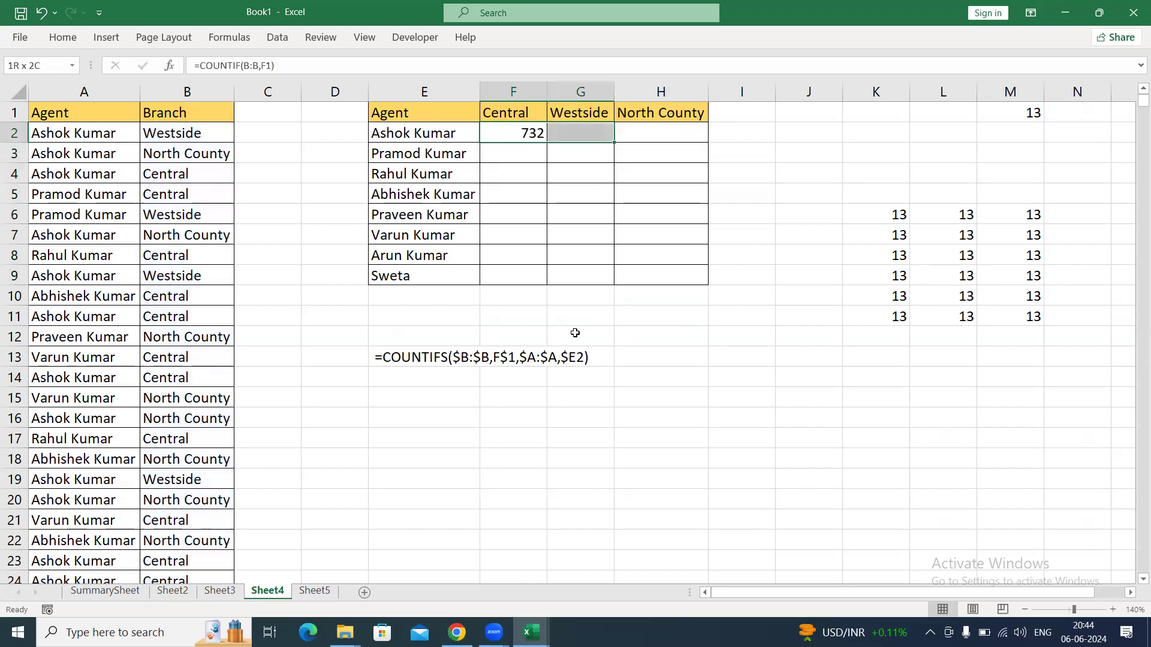
pyautogui.hotkey('ctrl', 'r')
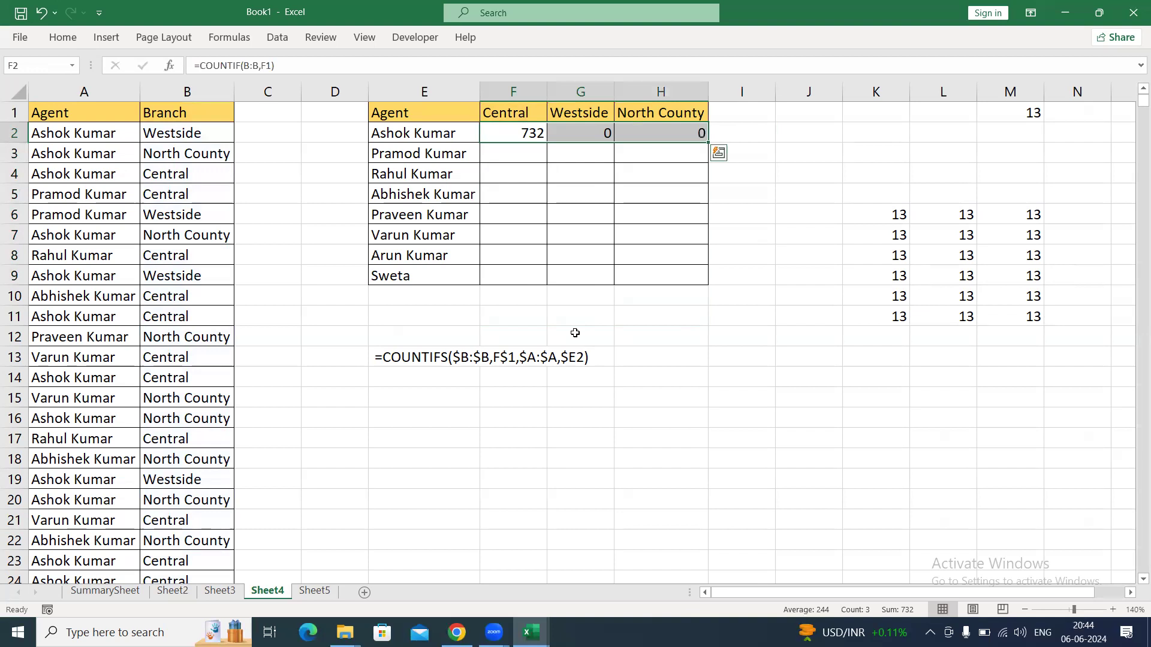
pyautogui.hotkey('shift', 'Left')
pyautogui.hotkey('shift', 'Left')
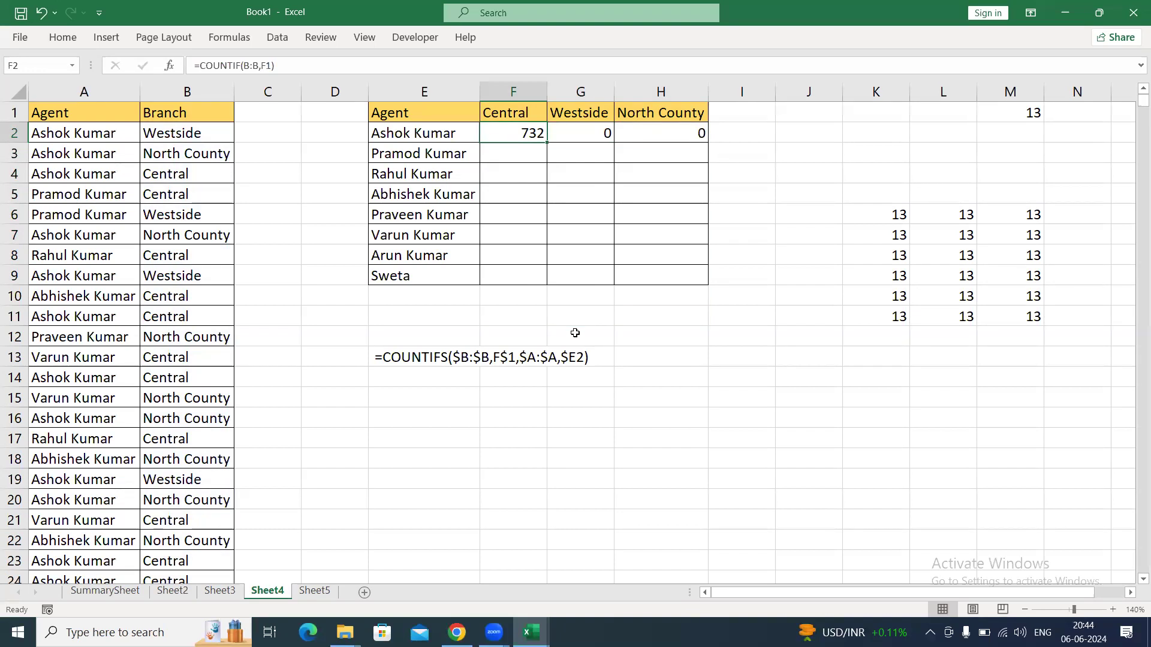
# Make the range in the F2 formula absolute as $B:$B, keeping F1 relative.
pyautogui.press('F2')
pyautogui.press('Left')
pyautogui.press('Left')
pyautogui.press('Left')
pyautogui.press('Left')
pyautogui.press('Left')
pyautogui.press('F4')
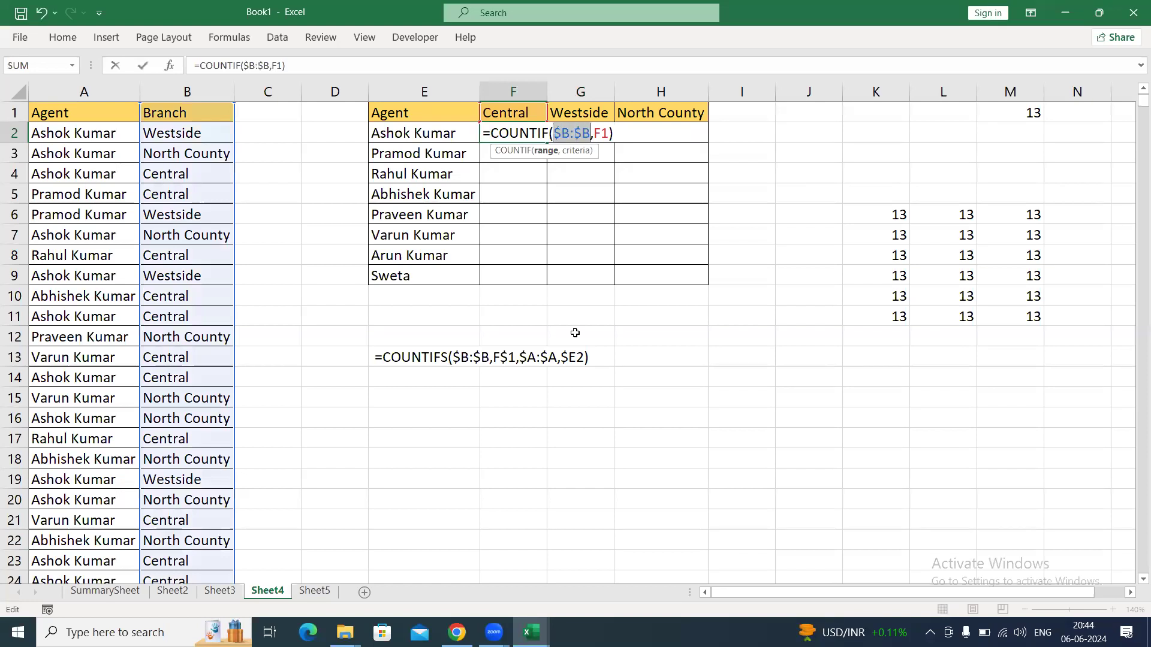
pyautogui.hotkey('ctrl', 'Return')
# Fill the F2 formula with its locked range across to H2 and inspect the references in H2.
pyautogui.hotkey('shift', 'Right')
pyautogui.hotkey('shift', 'Right')
pyautogui.hotkey('ctrl', 'r')
pyautogui.press('Right')
pyautogui.press('Right')
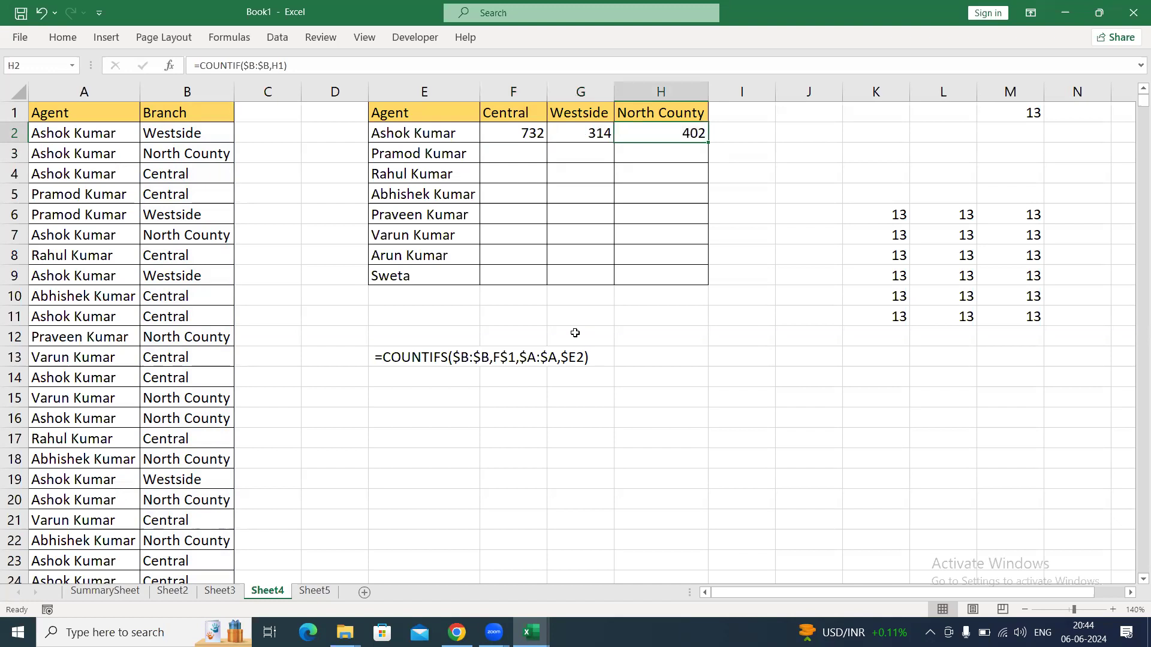
pyautogui.press('F2')
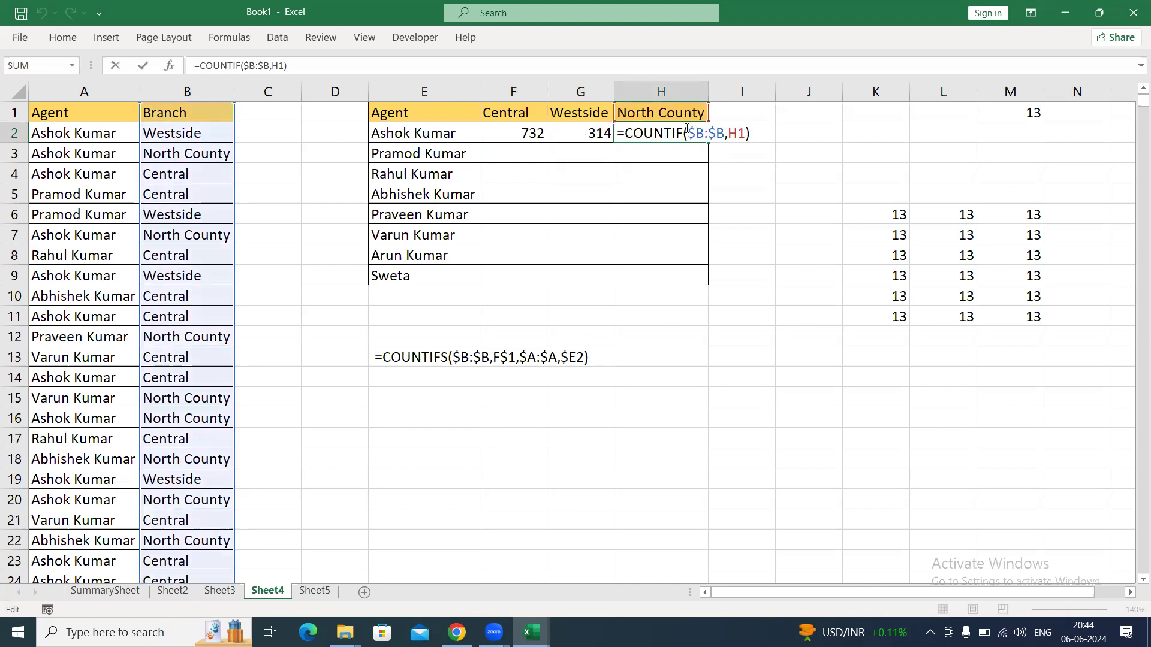
pyautogui.press('Escape')
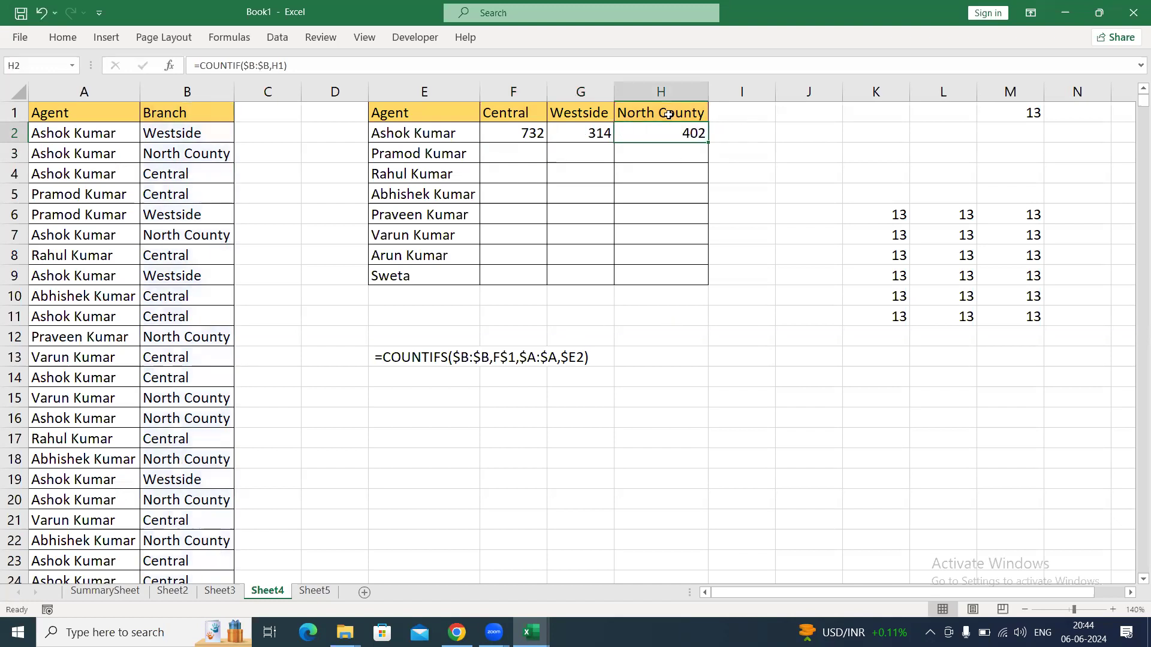
# Copy the H2 formula down to H9 and inspect which criteria cell H9 refers to.
pyautogui.hotkey('shift', 'Down')
pyautogui.hotkey('shift', 'Down')
pyautogui.hotkey('shift', 'Down')
pyautogui.hotkey('shift', 'Down')
pyautogui.hotkey('shift', 'Down')
pyautogui.hotkey('shift', 'Down')
pyautogui.hotkey('shift', 'Down')
pyautogui.hotkey('ctrl', 'd')
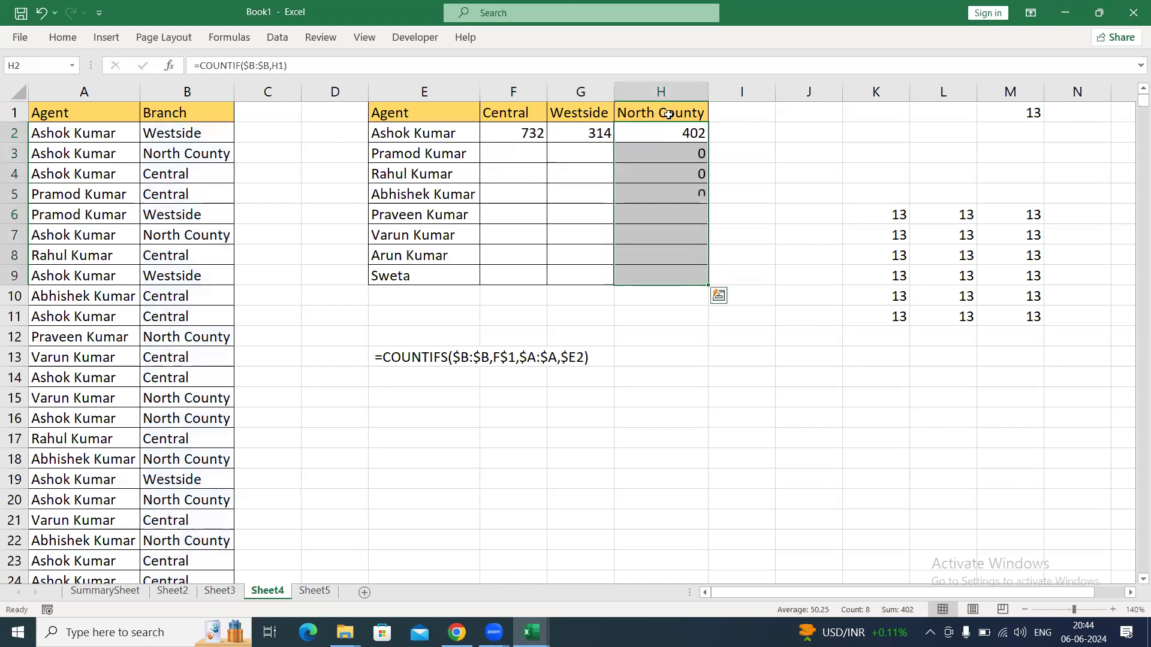
pyautogui.hotkey('ctrl', 'Down')
pyautogui.press('F2')
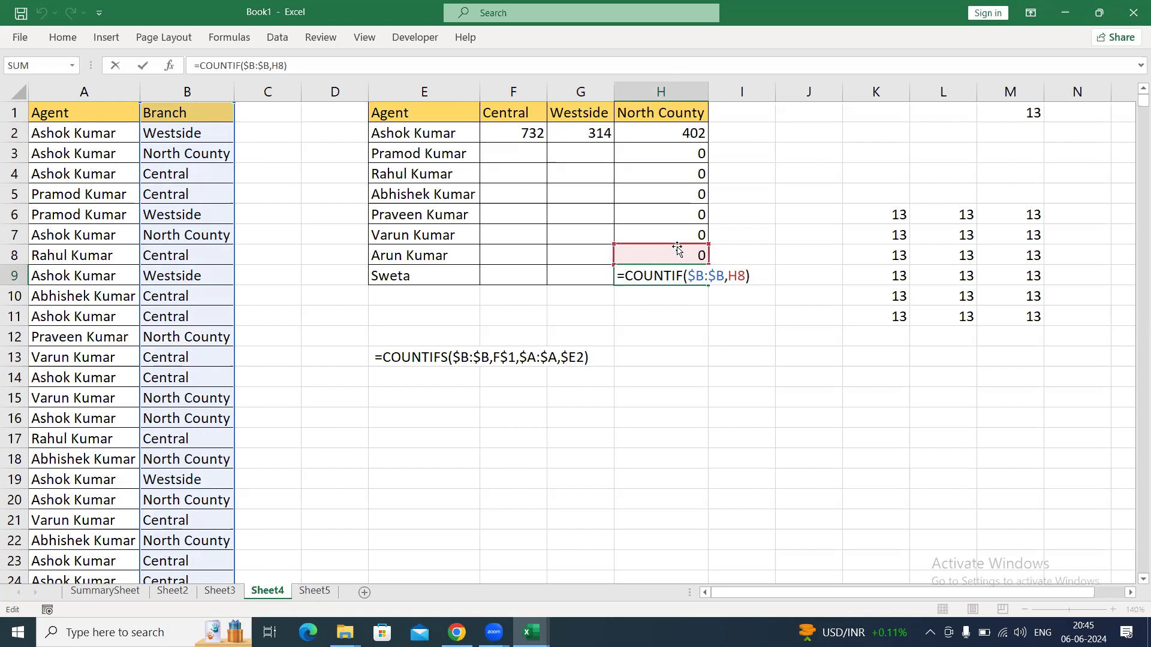
pyautogui.click(681, 250)
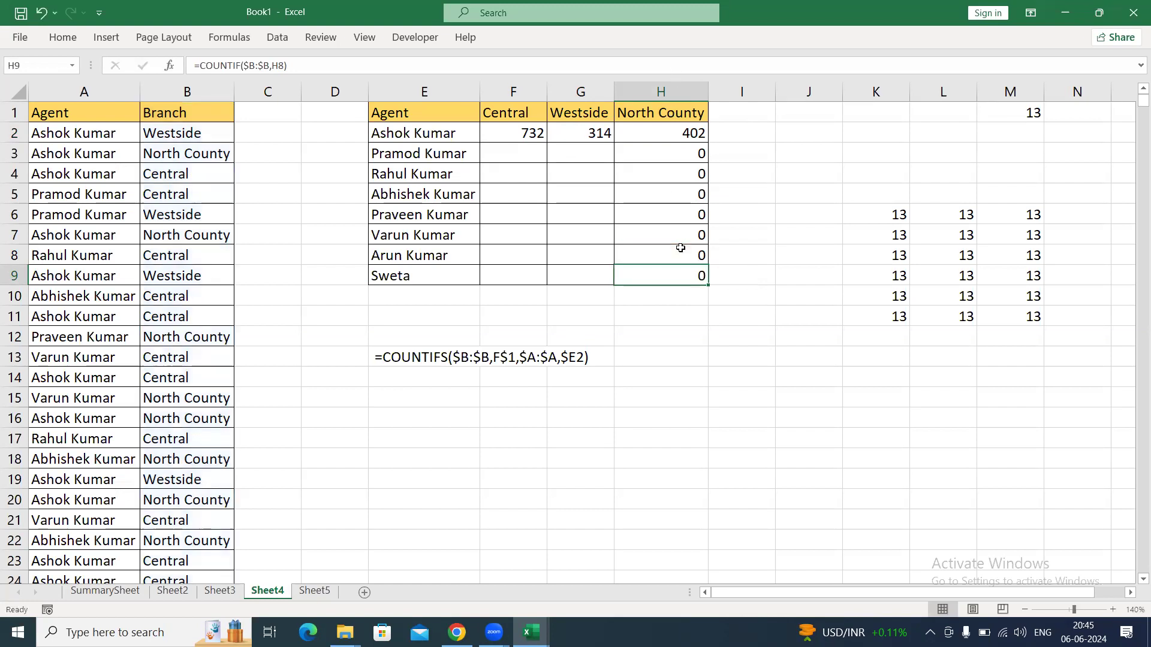
# Lock only the row of the criteria in F2, giving =COUNTIF($B:$B,F$1).
pyautogui.hotkey('ctrl', 'Up')
pyautogui.press('Left')
pyautogui.press('Left')
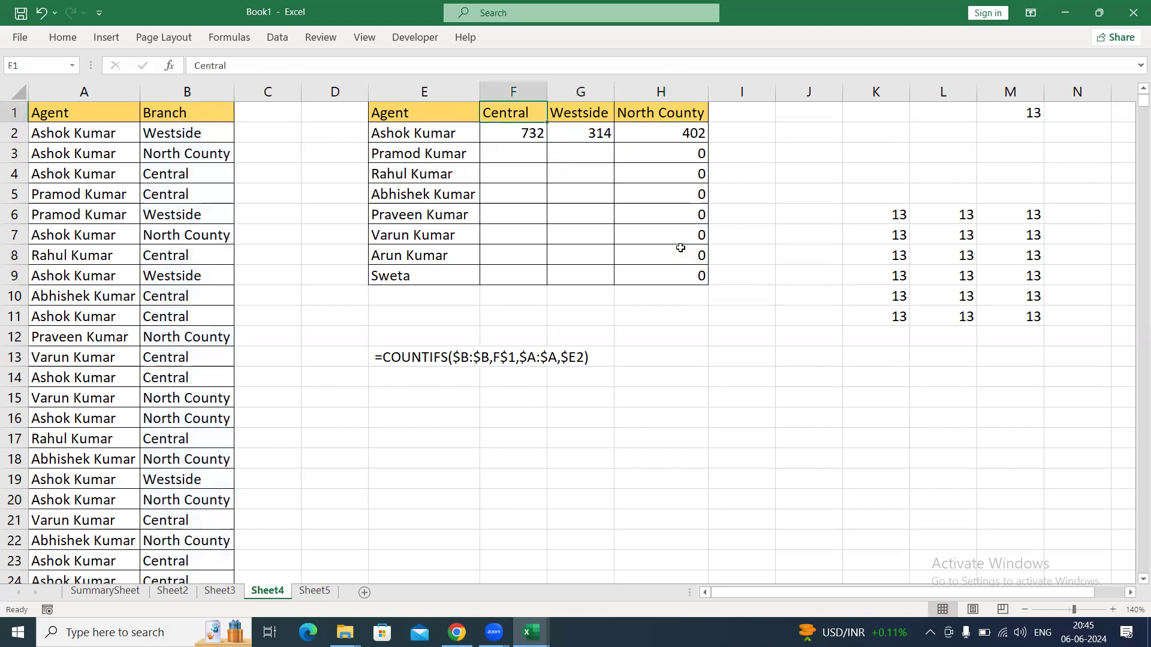
pyautogui.press('Down')
pyautogui.press('F2')
pyautogui.press('Left')
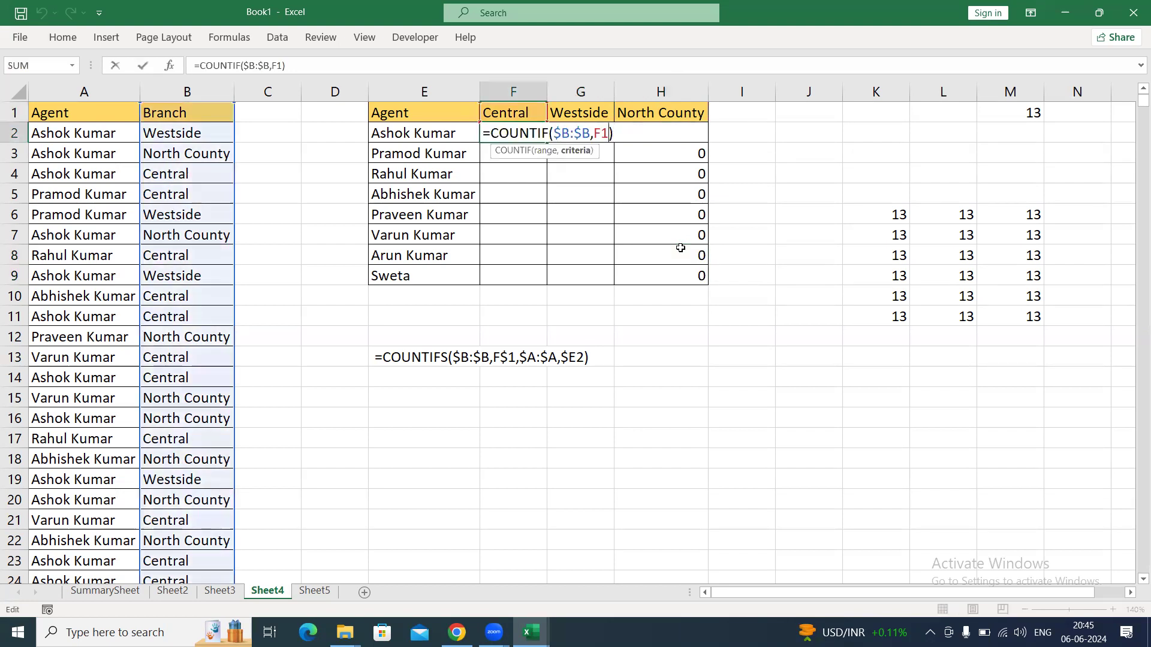
pyautogui.press('F4')
pyautogui.press('F4')
pyautogui.hotkey('ctrl', 'Return')
# Fill the F2 formula with its mixed criteria reference down and across the whole range F2:H9.
pyautogui.hotkey('shift', 'Right')
pyautogui.hotkey('shift', 'Right')
pyautogui.hotkey('shift', 'Down')
pyautogui.hotkey('shift', 'Down')
pyautogui.hotkey('shift', 'Down')
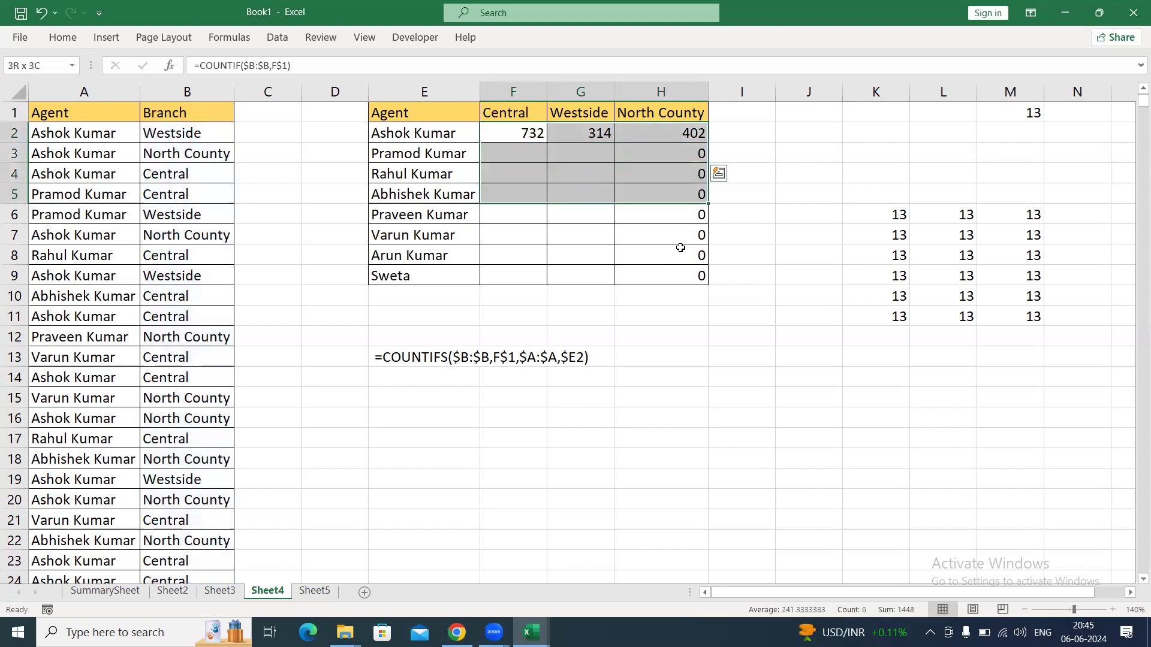
pyautogui.hotkey('shift', 'Down')
pyautogui.hotkey('shift', 'Down')
pyautogui.hotkey('shift', 'Down')
pyautogui.hotkey('shift', 'Down')
pyautogui.hotkey('shift', 'Down')
pyautogui.hotkey('shift', 'Up')
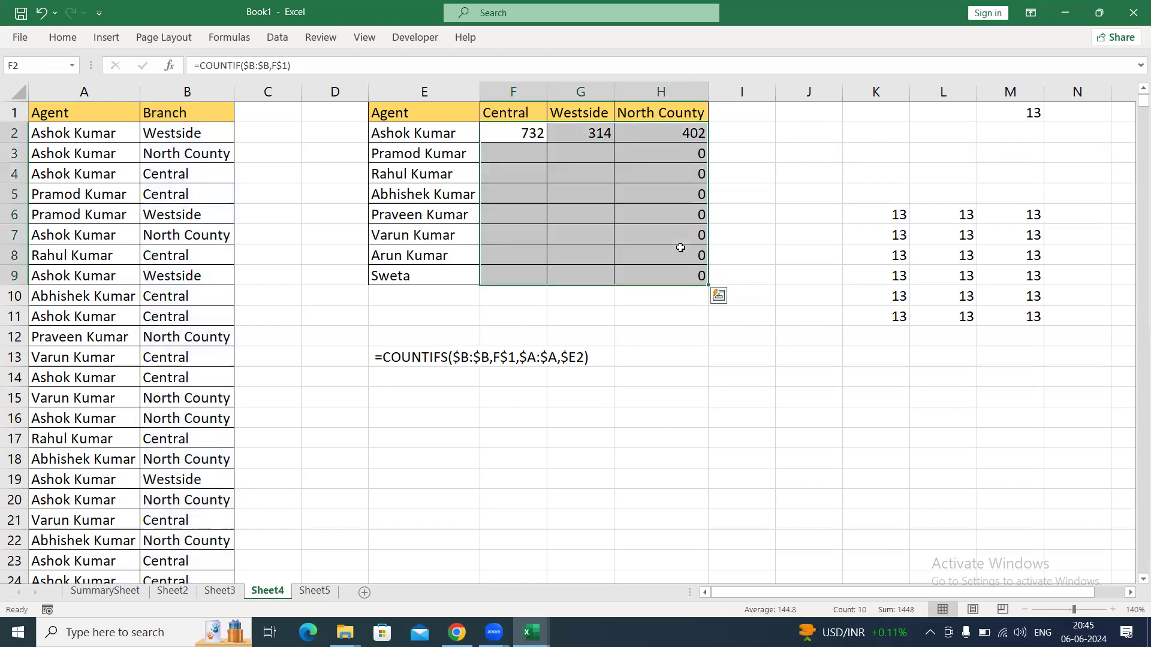
pyautogui.hotkey('ctrl', 'd')
pyautogui.hotkey('ctrl', 'r')
# Inspect the mixed references in H9 and G9, and compare them with the reference types table on Sheet5.
pyautogui.press('Right')
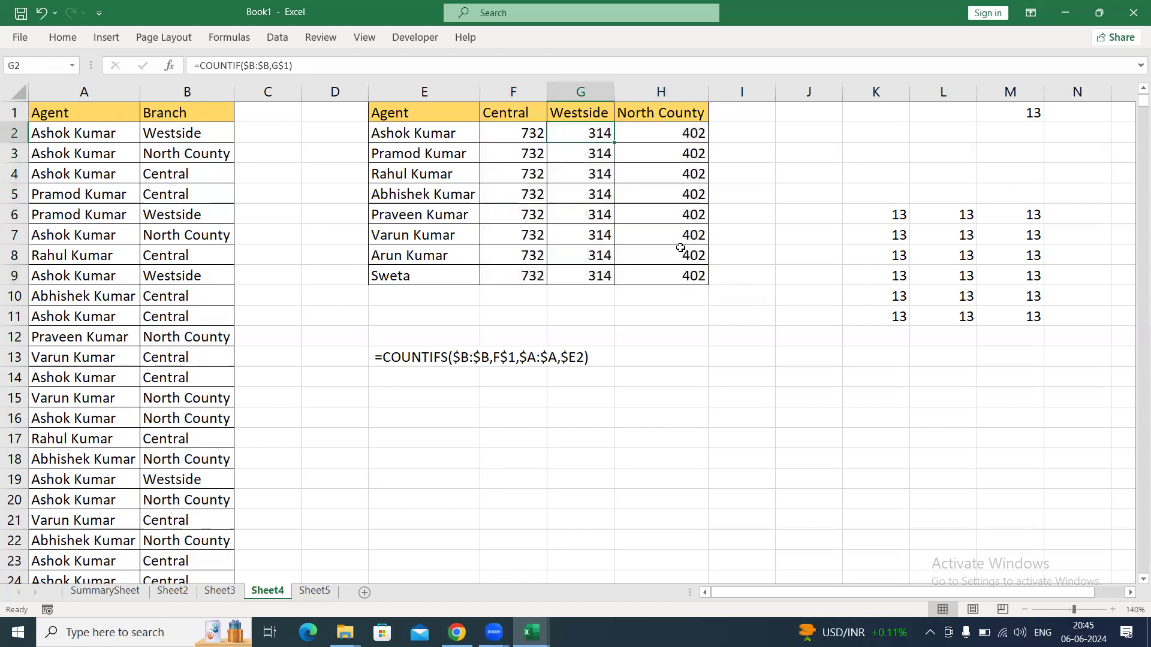
pyautogui.hotkey('ctrl', 'Down')
pyautogui.press('Right')
pyautogui.press('F2')
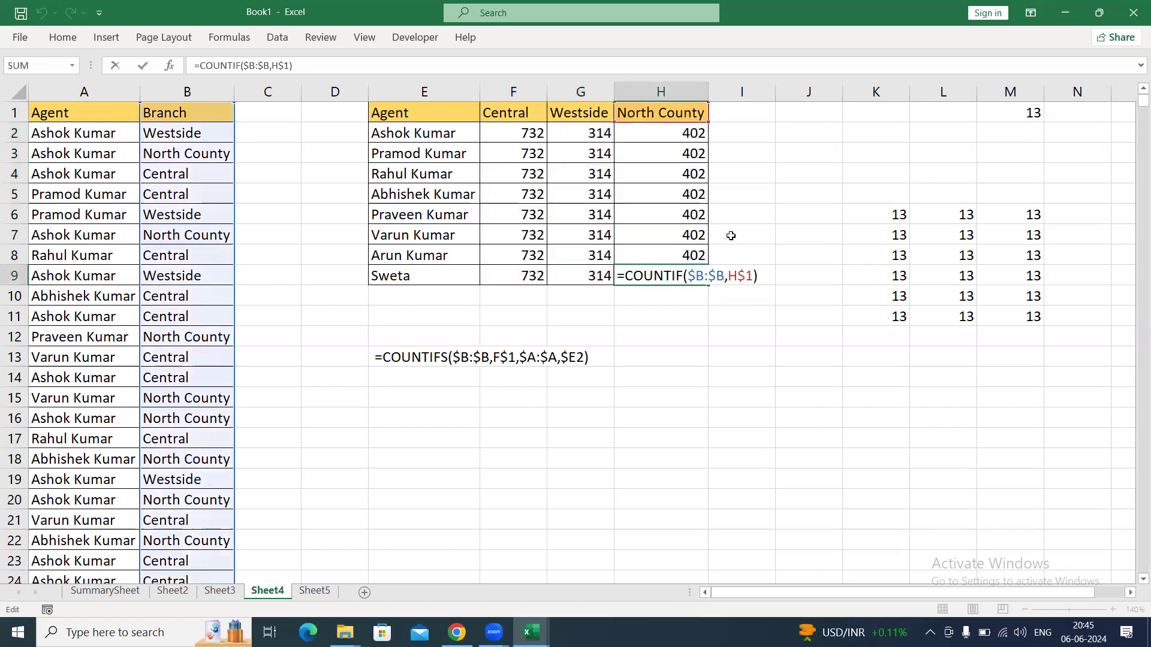
pyautogui.press('Escape')
pyautogui.press('Left')
pyautogui.press('F2')
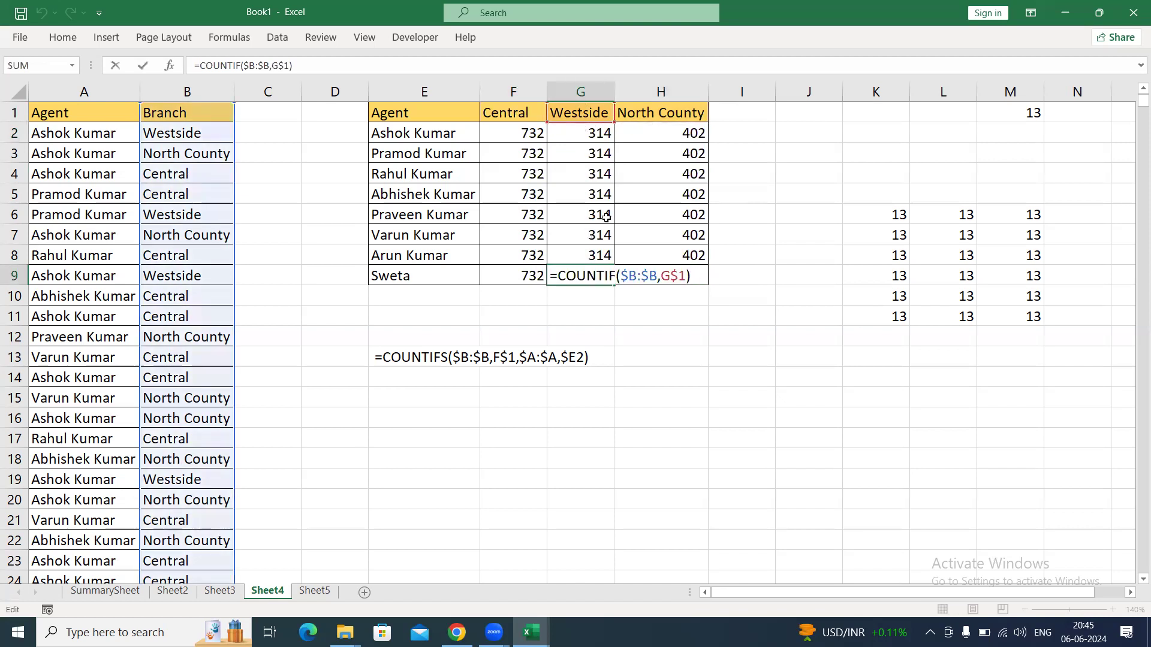
pyautogui.moveTo(674, 276); pyautogui.dragTo(690, 274)
pyautogui.press('Escape')
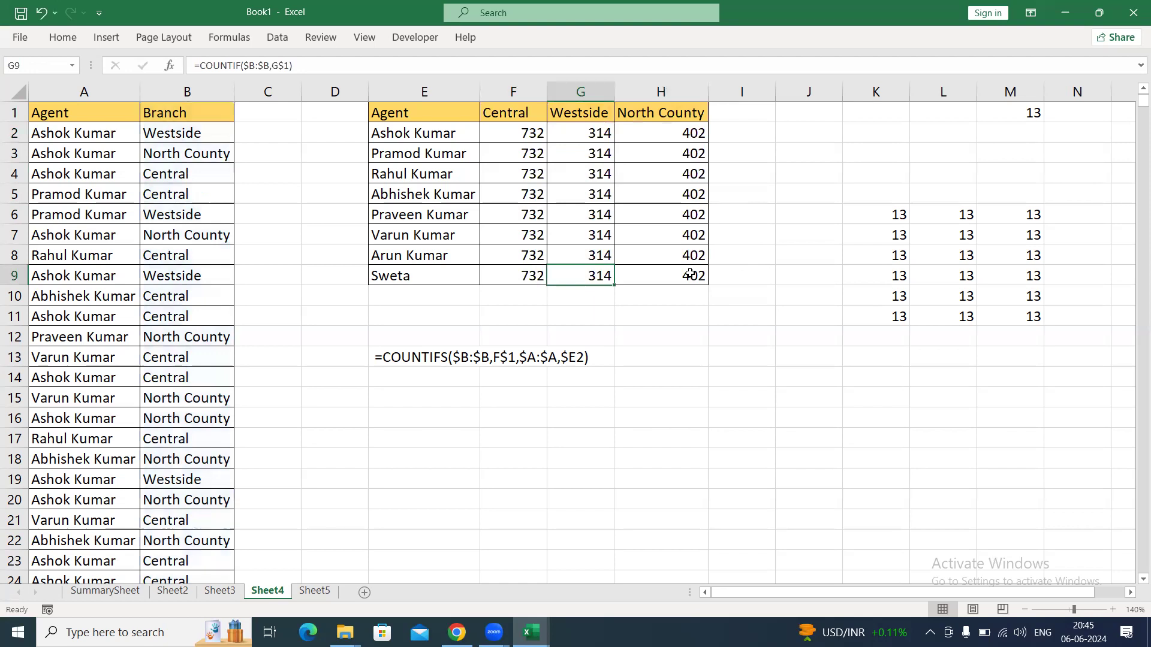
pyautogui.click(315, 592)
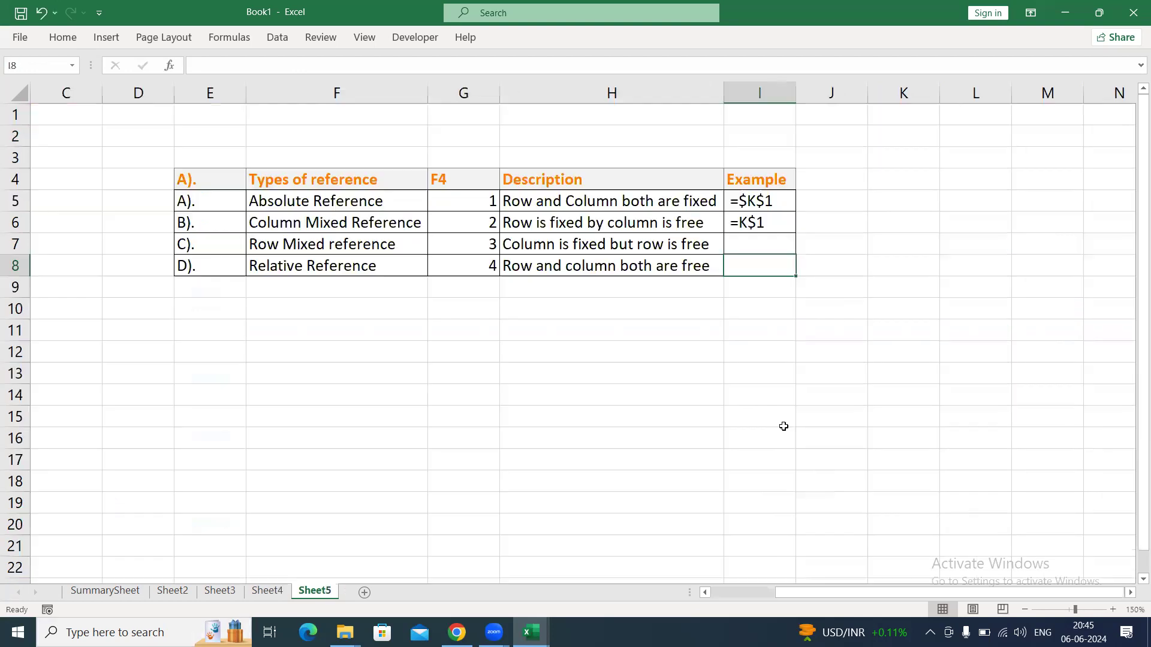
pyautogui.click(271, 594)
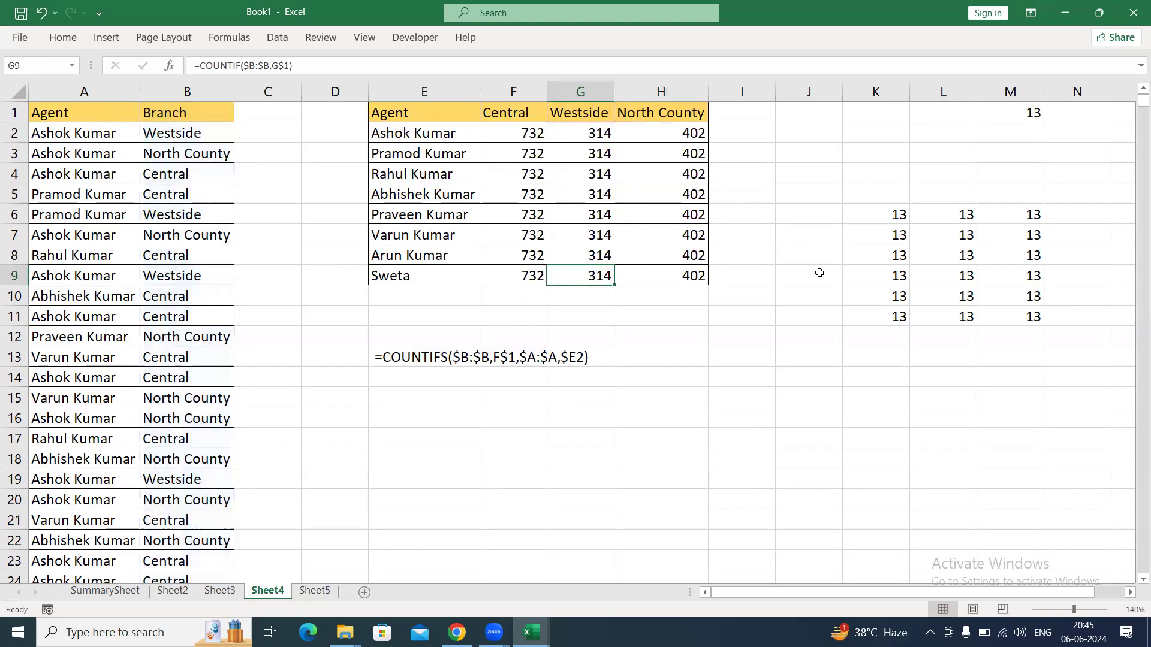
# On Sheet4, change the reference in K6 to =M$1 and fill it through K6:M11.
pyautogui.click(893, 217)
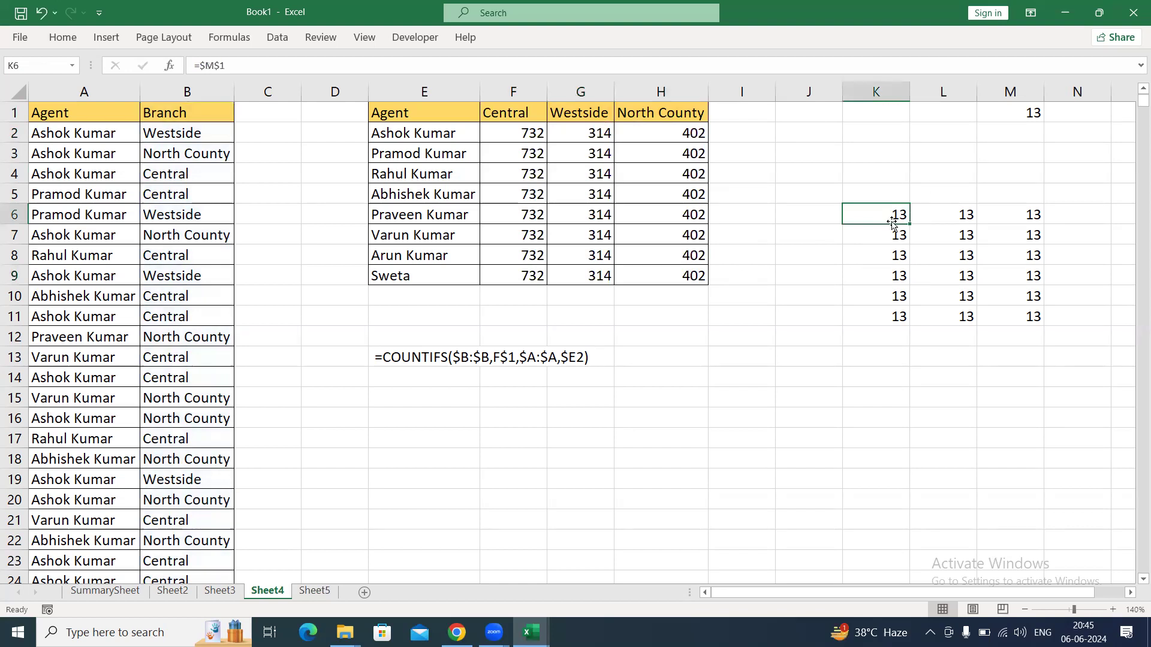
pyautogui.doubleClick(891, 222)
pyautogui.press('F4')
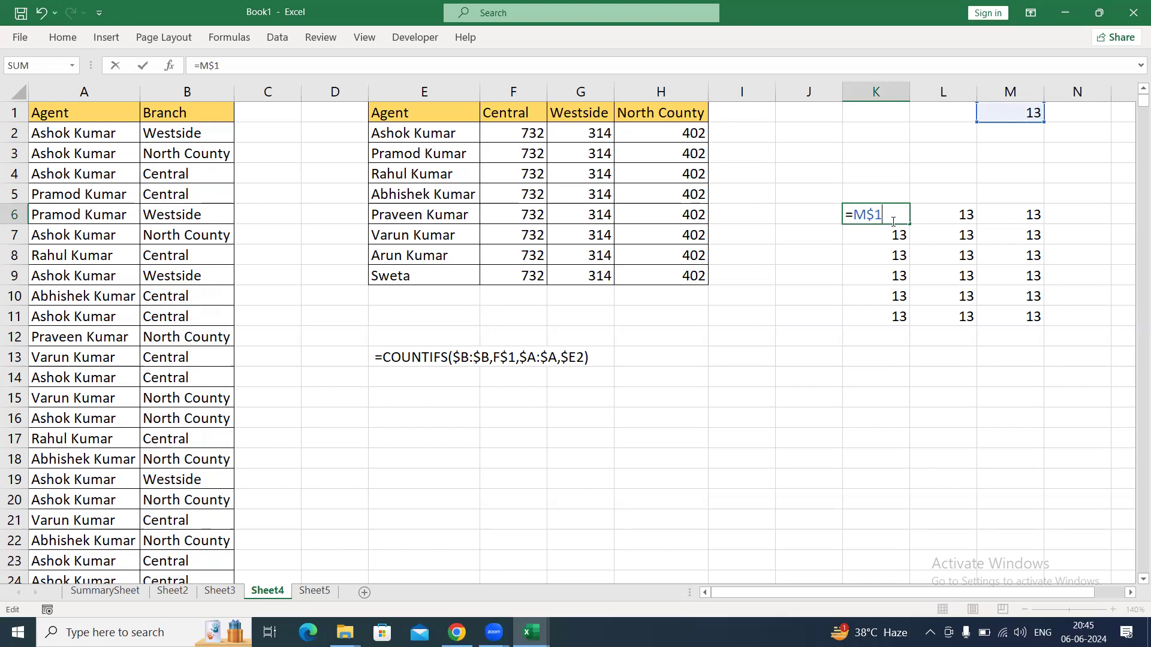
pyautogui.hotkey('ctrl', 'Return')
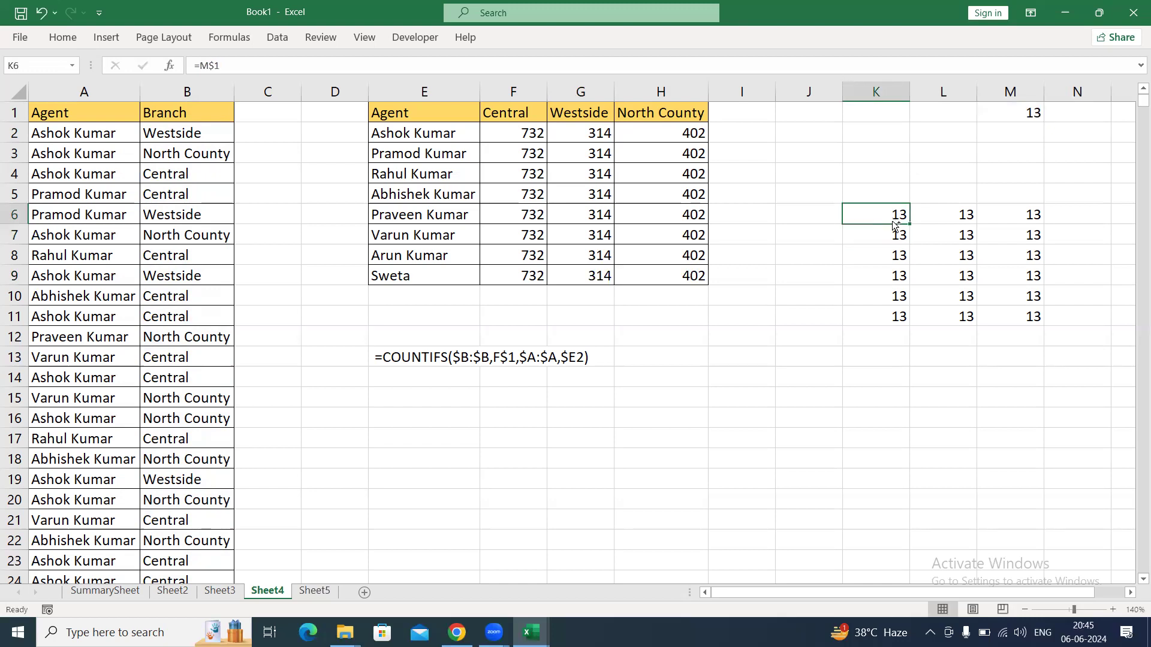
pyautogui.hotkey('ctrl', 'shift', 'Down')
pyautogui.hotkey('ctrl', 'shift', 'Right')
pyautogui.hotkey('ctrl', 'r')
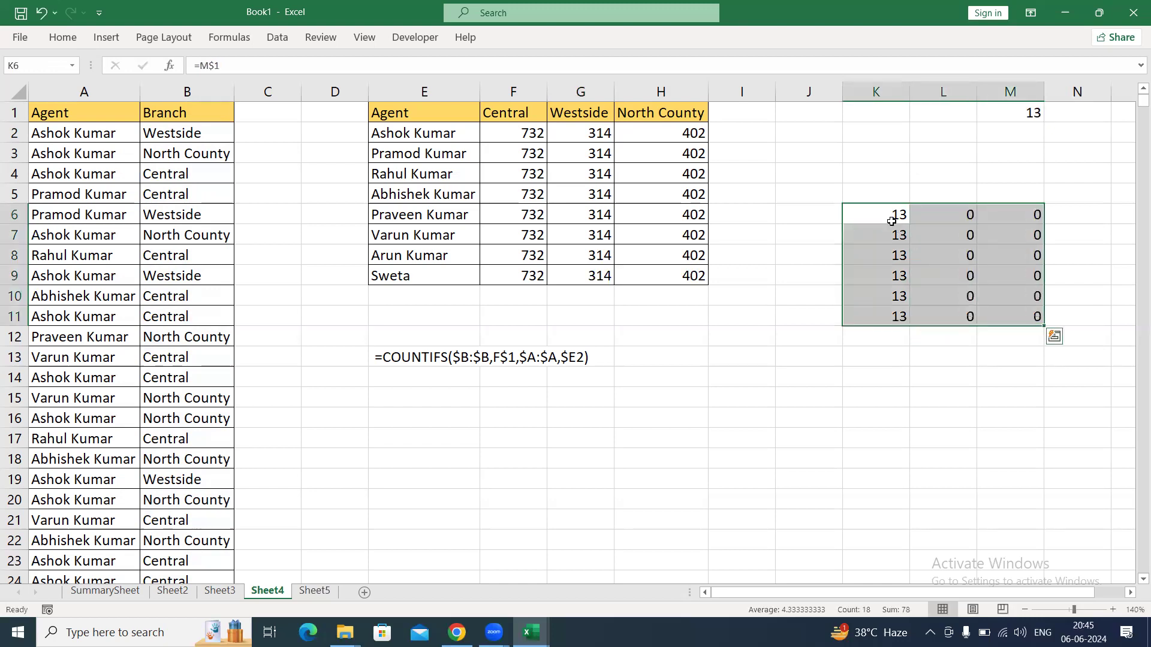
# Inspect how the copied row-locked reference behaves in K11 and L11.
pyautogui.press('Down')
pyautogui.press('Down')
pyautogui.press('Down')
pyautogui.press('Down')
pyautogui.press('Down')
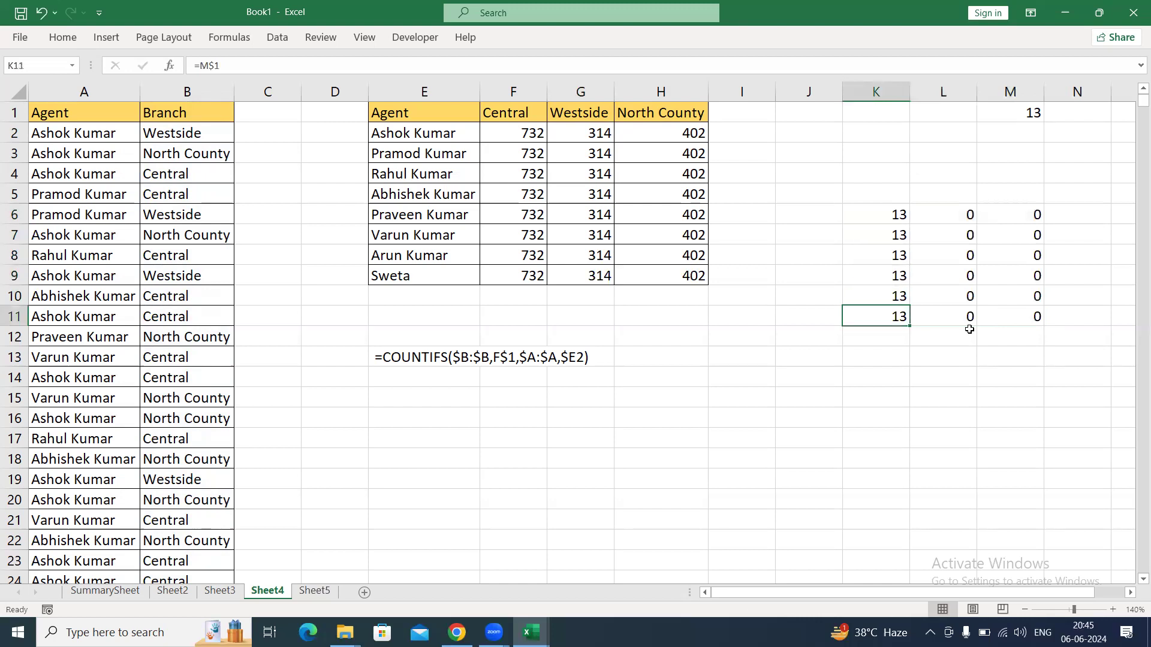
pyautogui.press('F2')
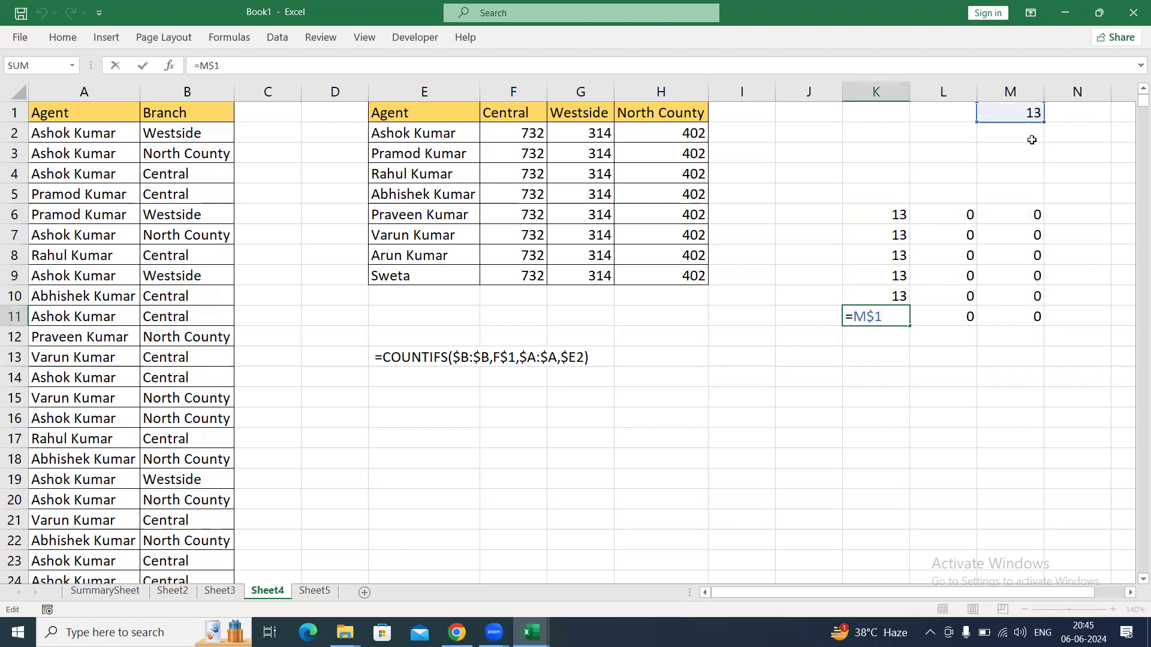
pyautogui.hotkey('ctrl', 'Return')
pyautogui.press('Right')
pyautogui.press('F2')
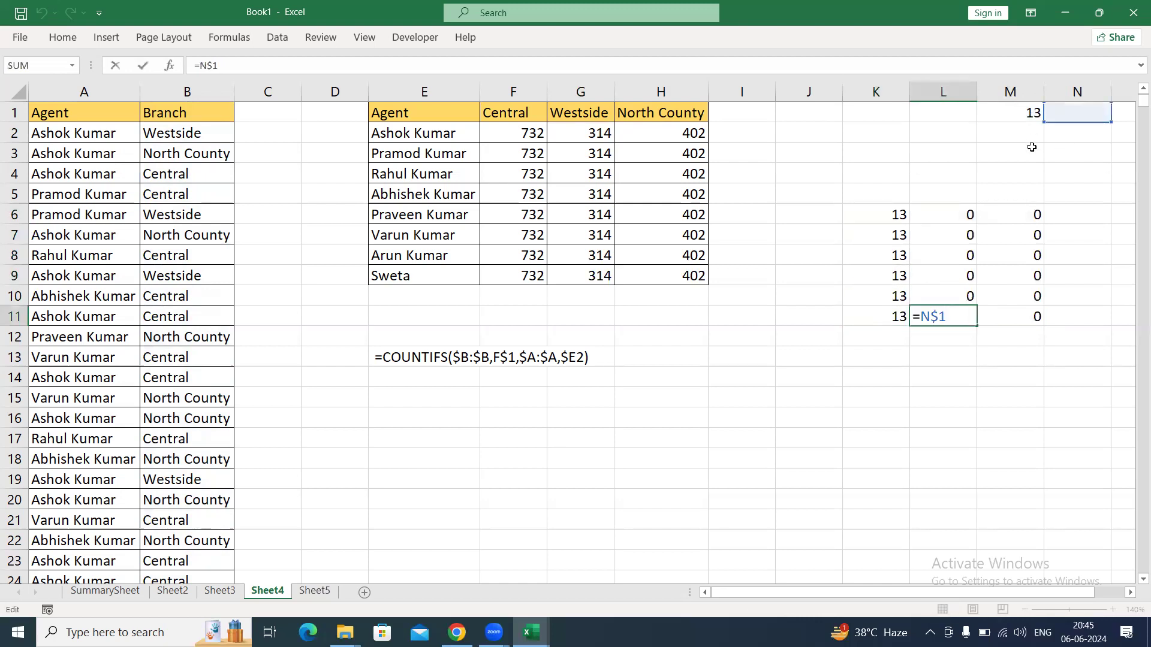
# Trace the cell that M11 refers to, and recheck the reference in K11.
pyautogui.hotkey('ctrl', 'Return')
pyautogui.press('Right')
pyautogui.press('F2')
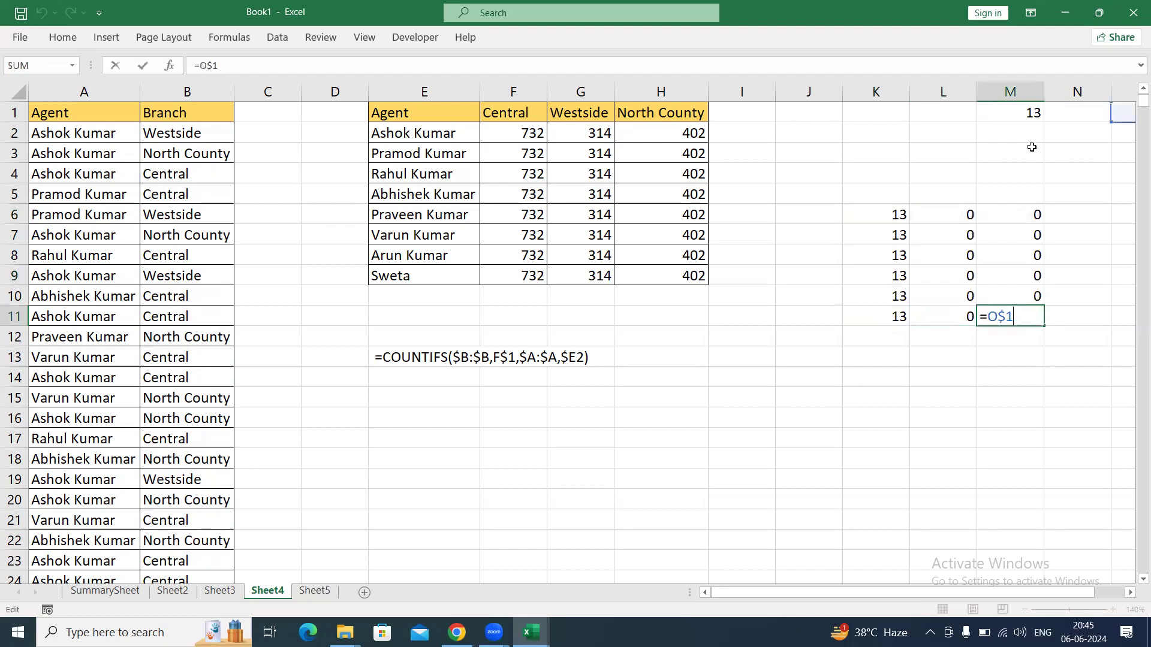
pyautogui.moveTo(1059, 595); pyautogui.dragTo(1087, 594)
pyautogui.hotkey('ctrl', 'Return')
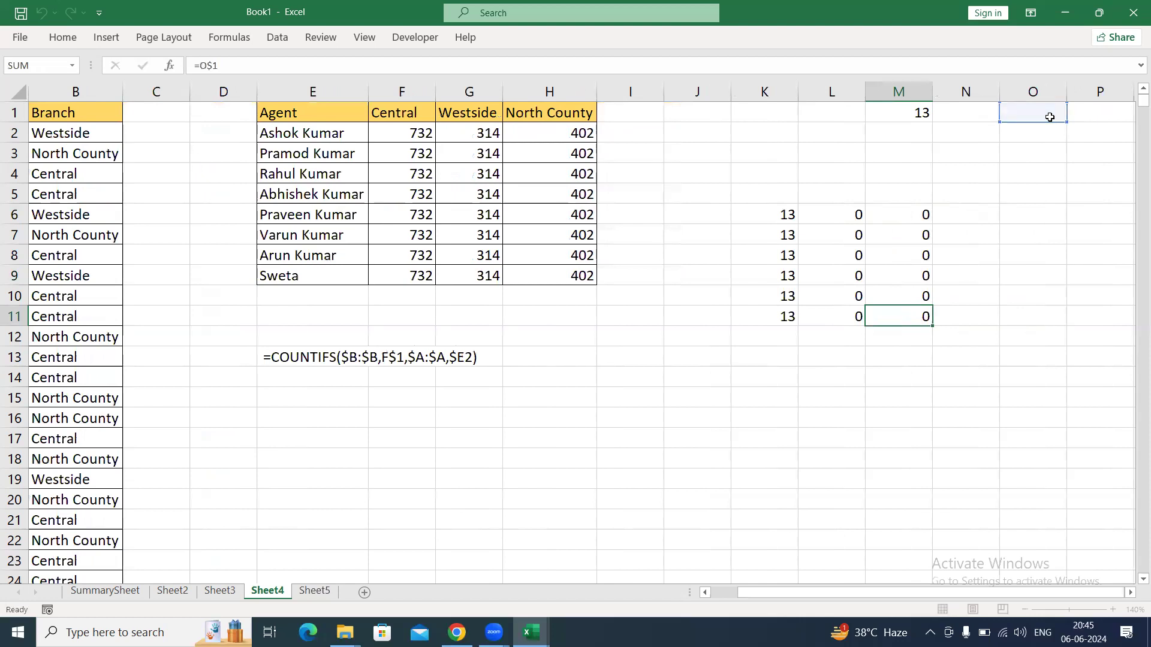
pyautogui.press('Left')
pyautogui.press('Left')
pyautogui.press('F2')
pyautogui.hotkey('ctrl', 'Return')
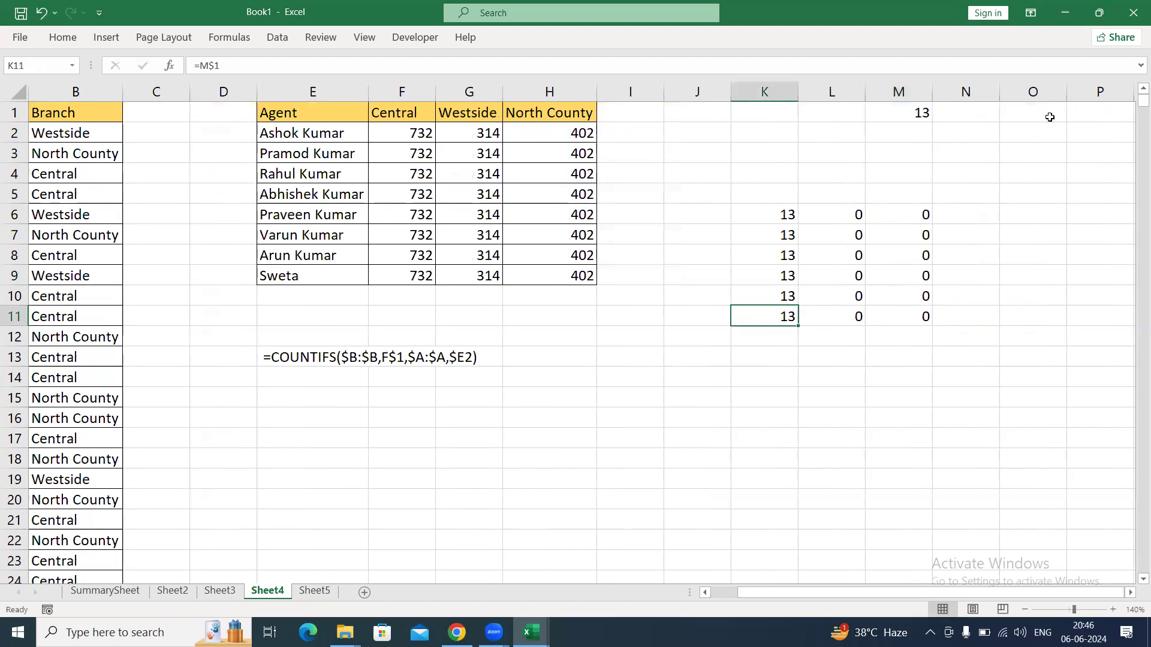
# Examine the copied row-locked references in L11 and M11 and compare them with the source value in M1.
pyautogui.press('Right')
pyautogui.press('F2')
pyautogui.press('Right')
pyautogui.press('F2')
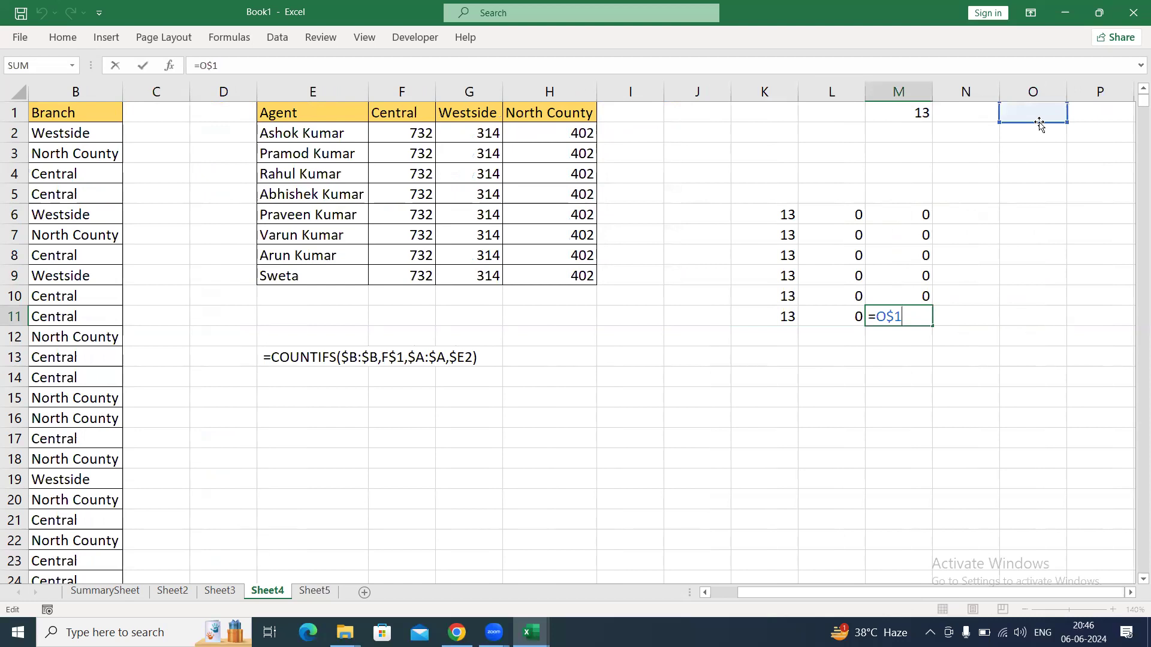
pyautogui.hotkey('ctrl', 'Return')
pyautogui.moveTo(909, 112); pyautogui.dragTo(681, 226)
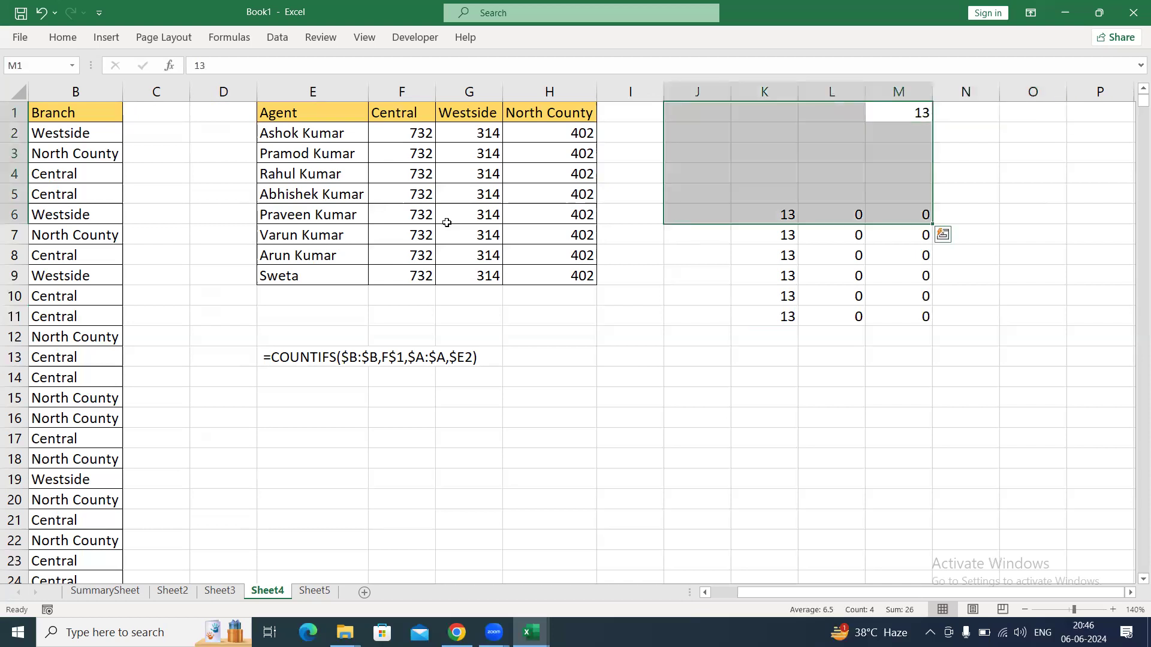
pyautogui.click(465, 188)
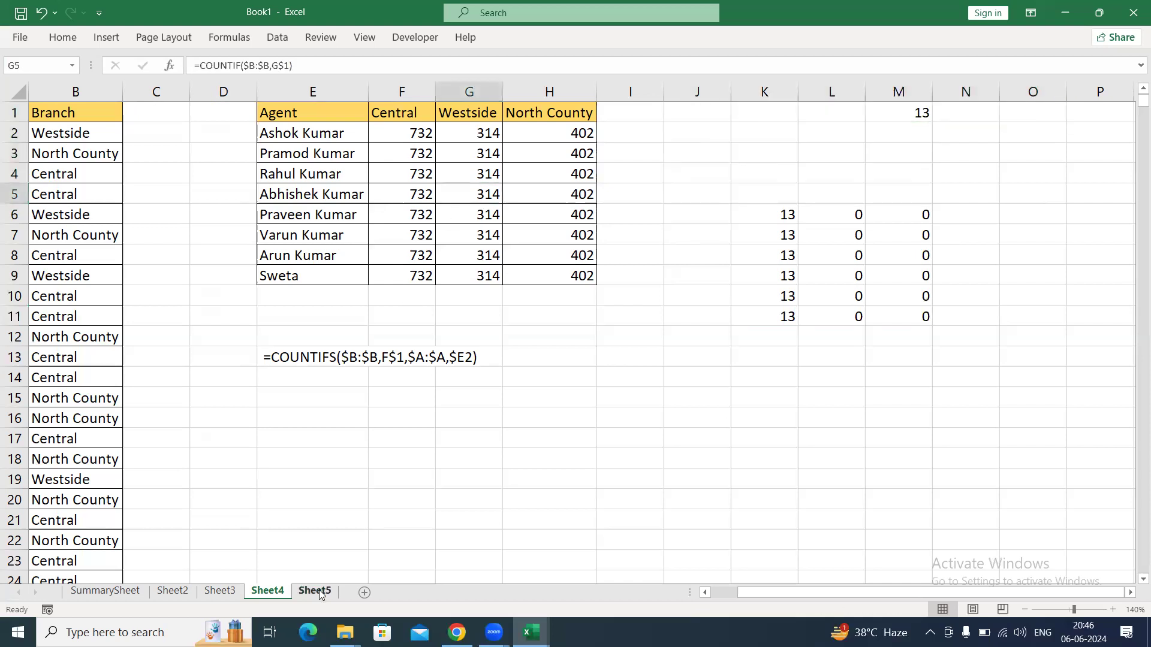
# On Sheet5, enter =$K1 as displayed text in I7 as the Row Mixed reference example.
pyautogui.click(318, 591)
pyautogui.moveTo(321, 247); pyautogui.dragTo(532, 249)
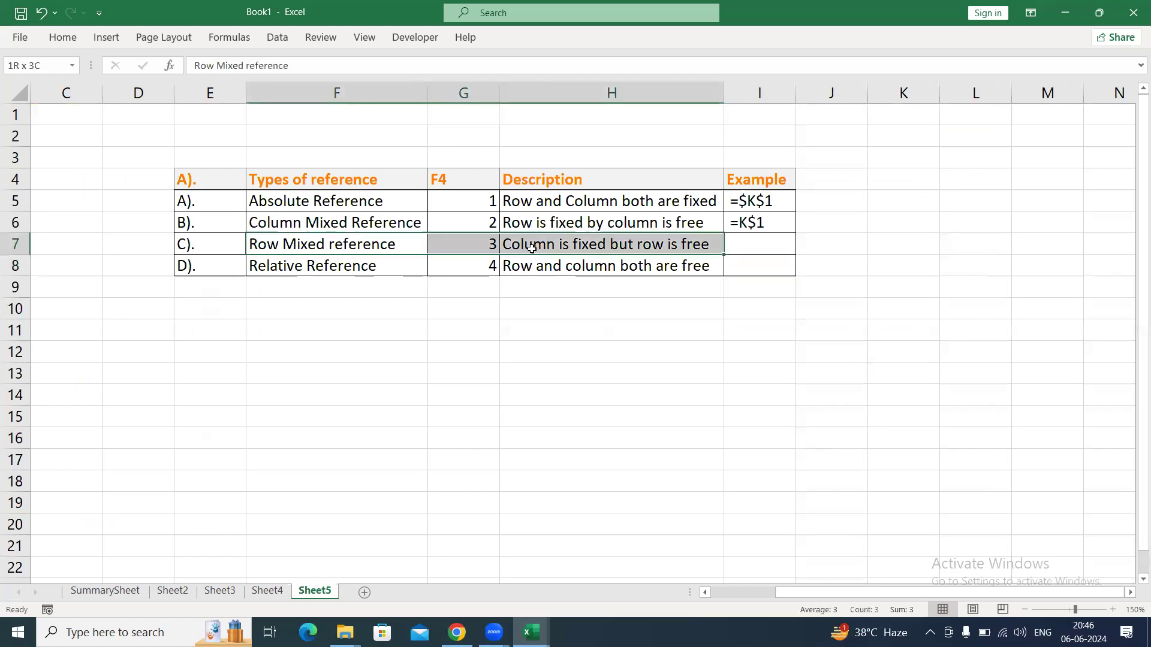
pyautogui.click(752, 241)
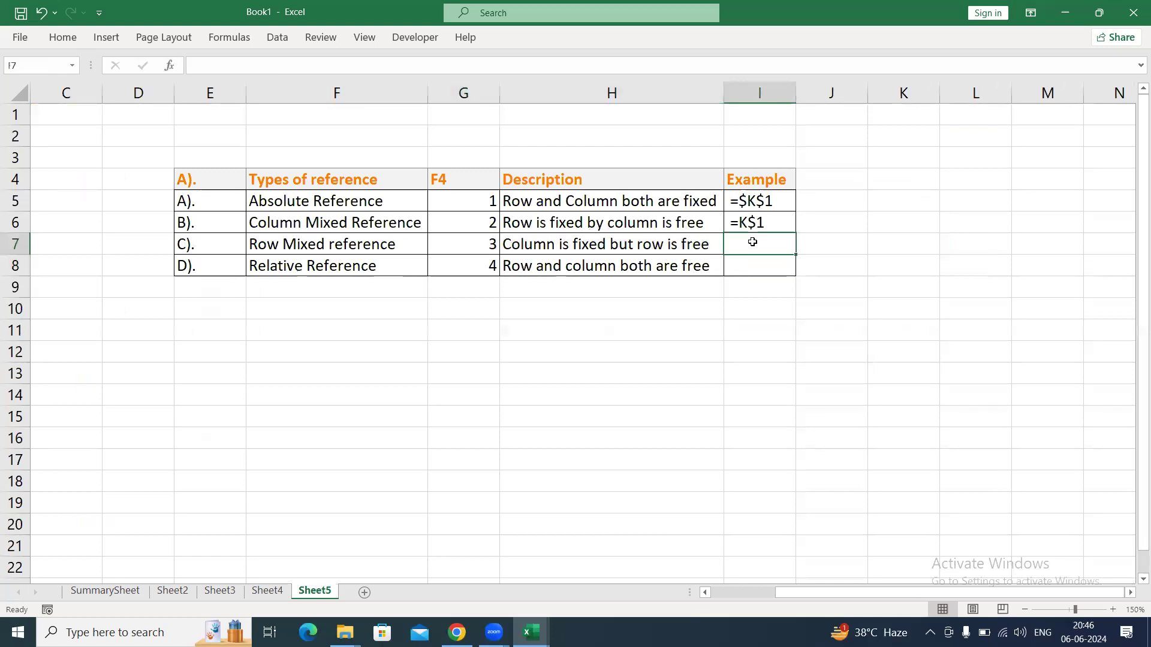
pyautogui.write('=')
pyautogui.click(899, 118)
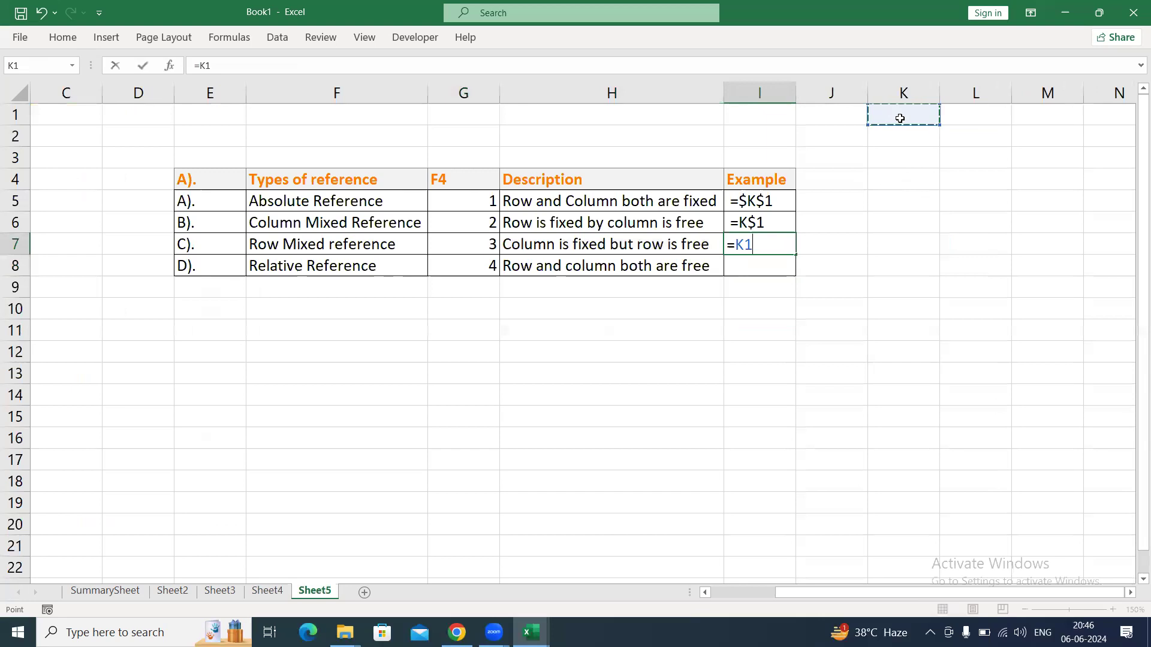
pyautogui.press('F4')
pyautogui.press('F4')
pyautogui.press('F4')
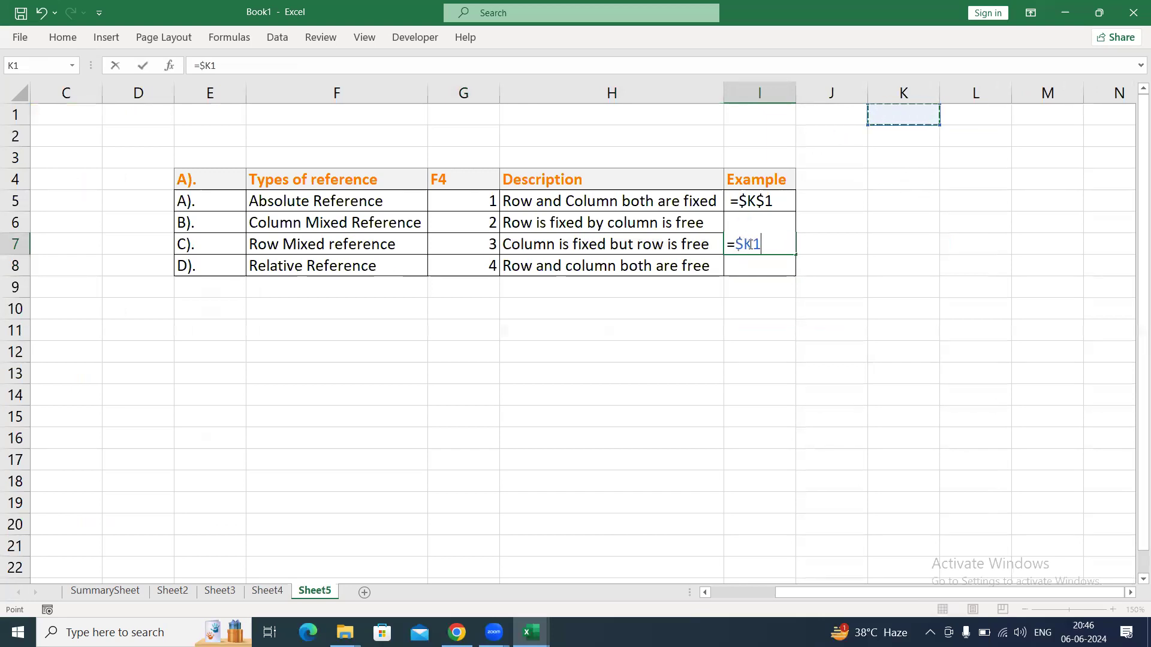
pyautogui.doubleClick(727, 244)
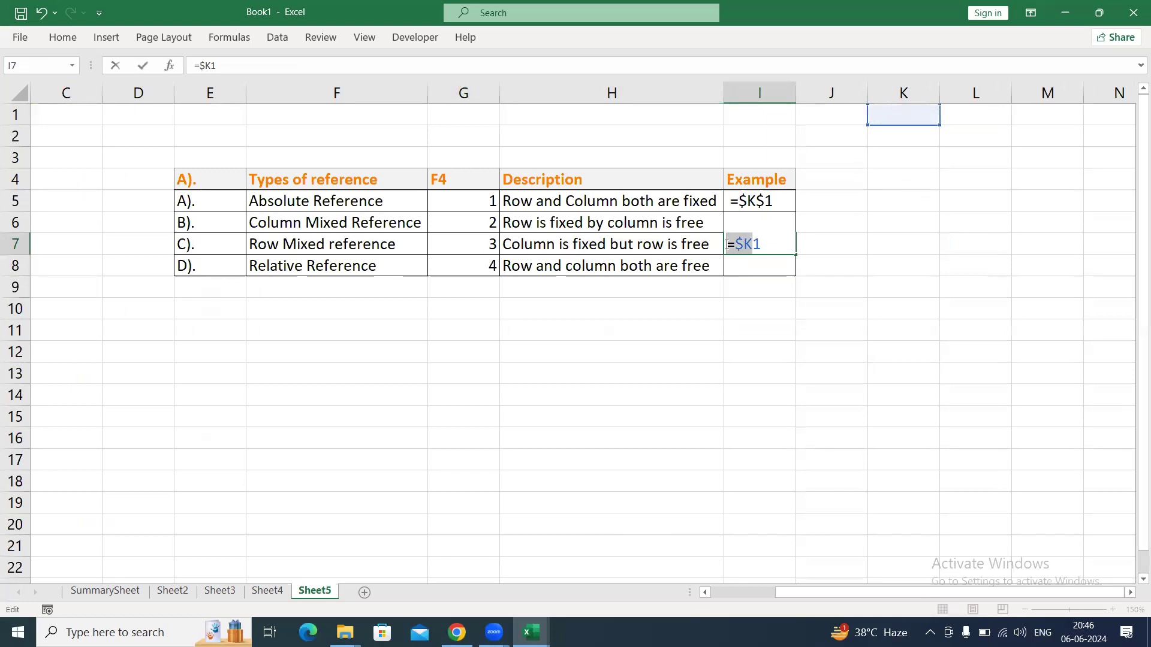
pyautogui.moveTo(754, 246); pyautogui.dragTo(778, 243)
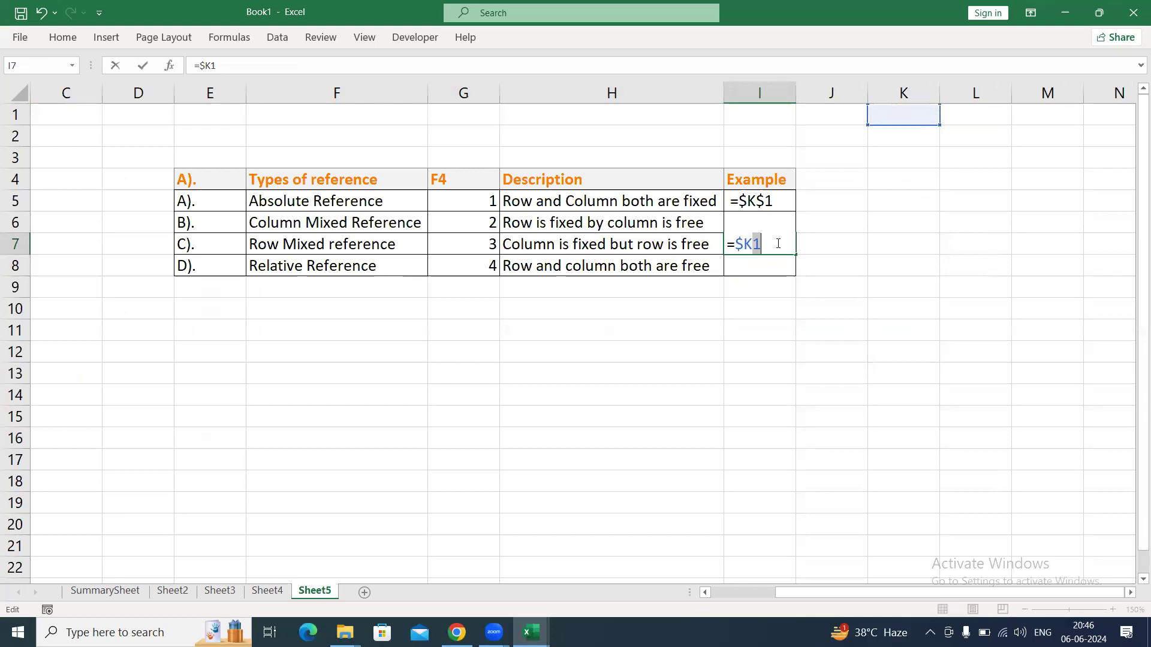
pyautogui.click(728, 247)
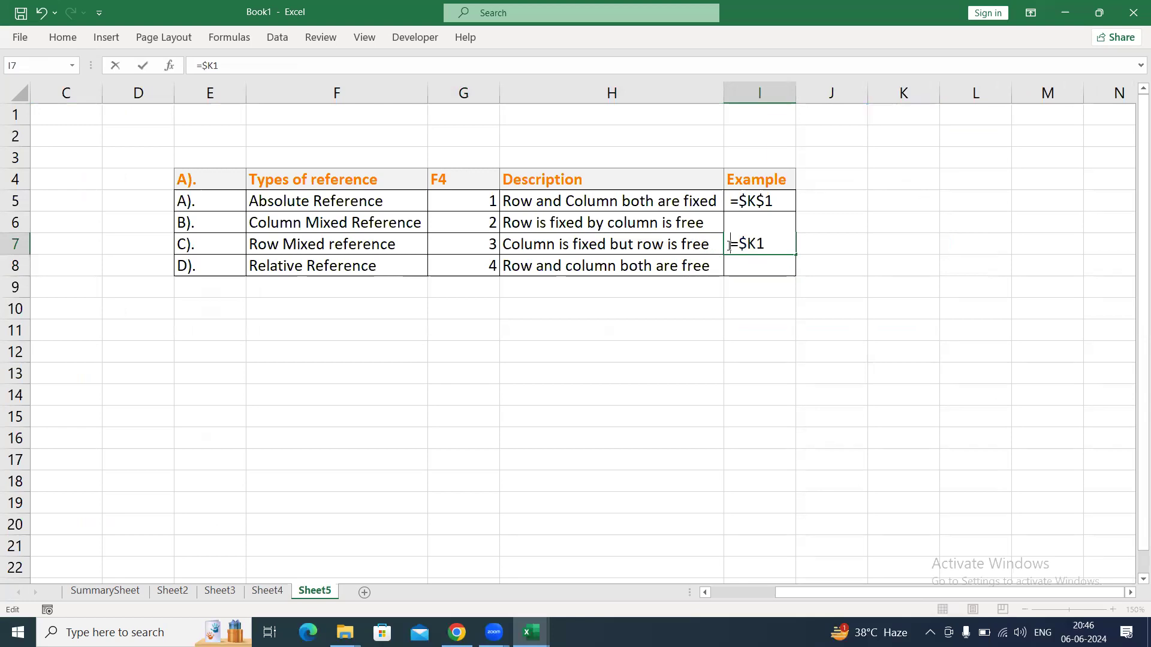
pyautogui.click(506, 385)
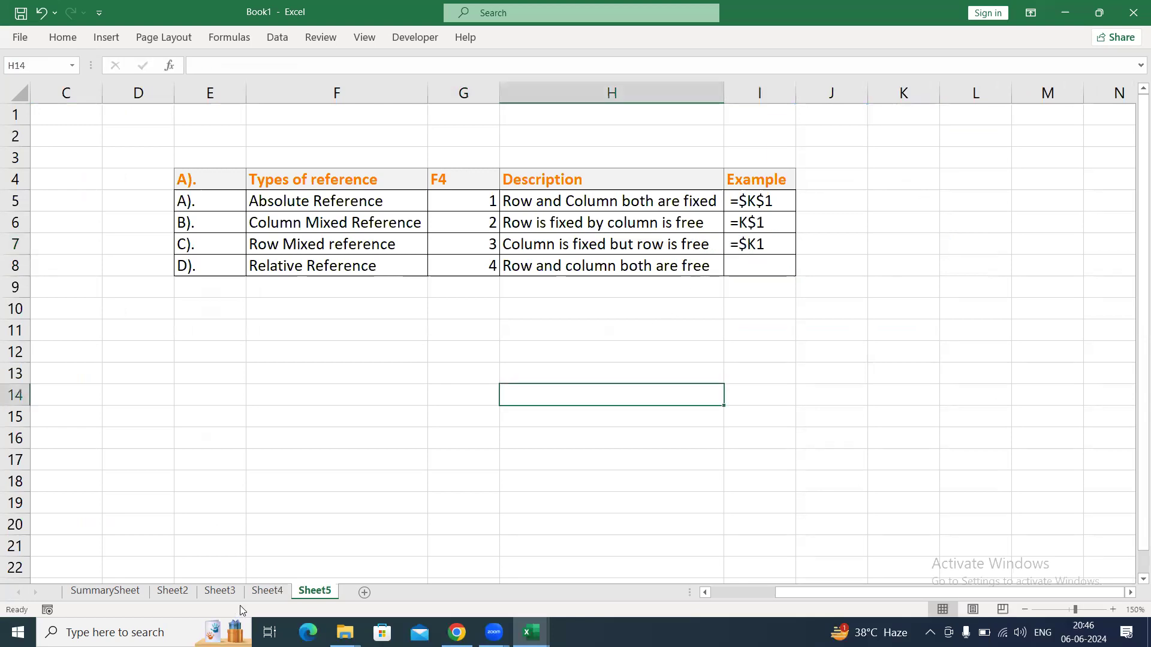
# On Sheet4, clear the branch counts in F2:H9 beside the agent list.
pyautogui.click(268, 593)
pyautogui.moveTo(331, 128); pyautogui.dragTo(331, 276)
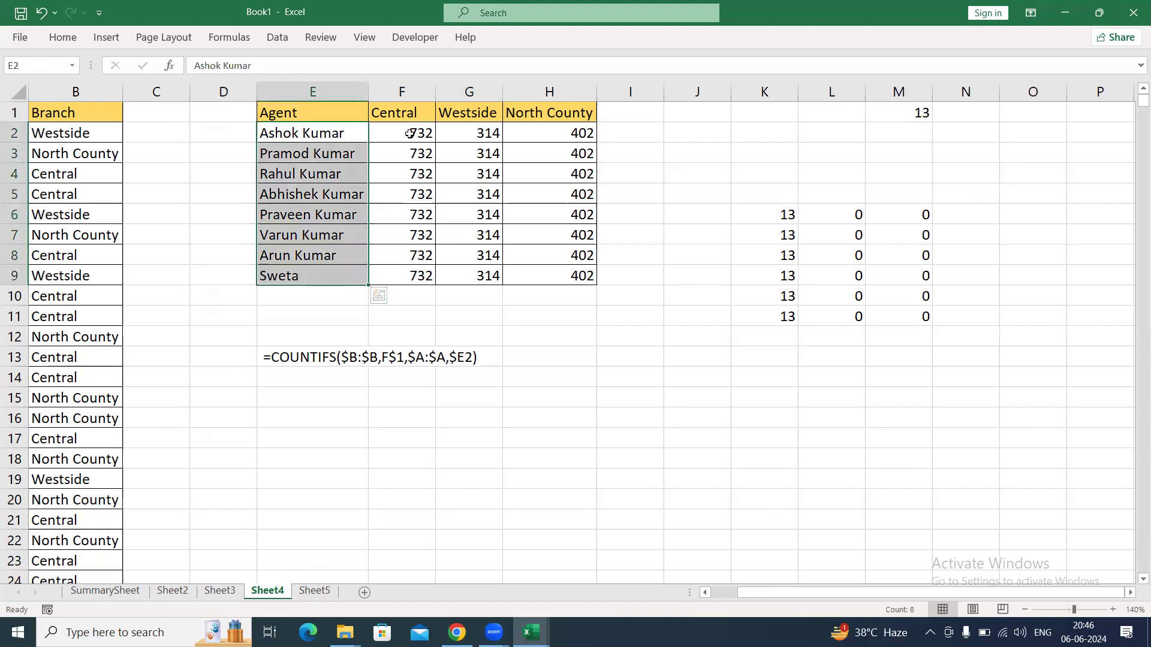
pyautogui.click(410, 133)
pyautogui.hotkey('ctrl', 'shift', 'Down')
pyautogui.hotkey('ctrl', 'shift', 'Right')
pyautogui.press('Delete')
# Enter =COUNTIFS($A:$A,E2) in F2 to count the first agent's entries.
pyautogui.hotkey('ctrl', 'Left')
pyautogui.hotkey('ctrl', 'Left')
pyautogui.hotkey('ctrl', 'Left')
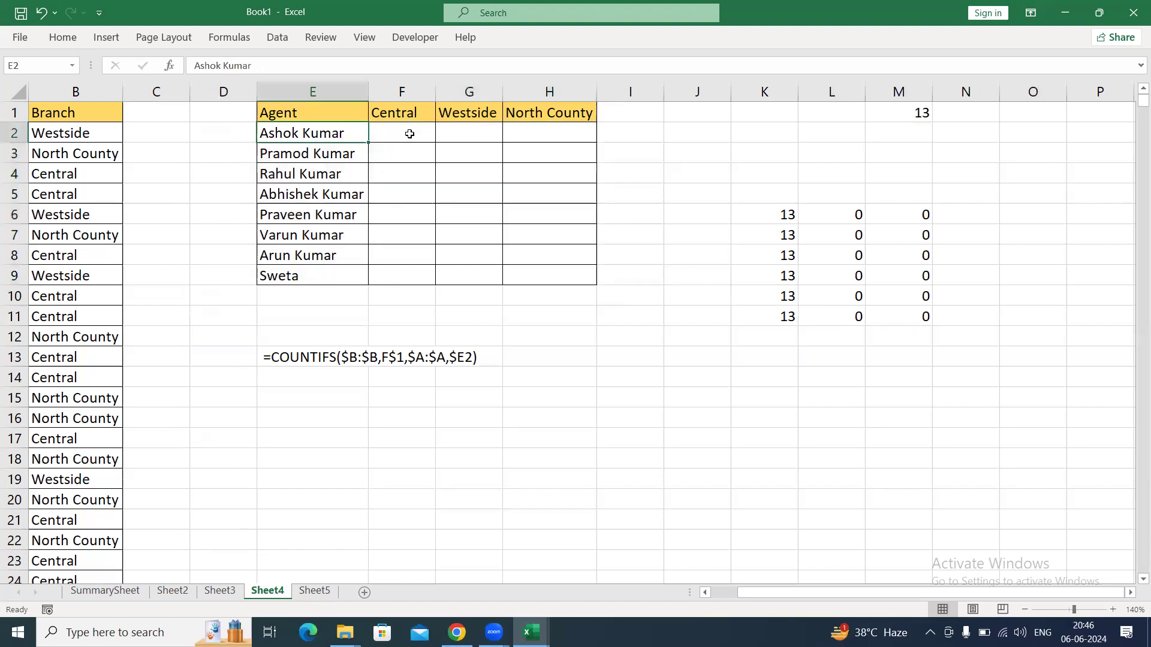
pyautogui.press('Right')
pyautogui.press('Right')
pyautogui.press('Right')
pyautogui.press('Right')
pyautogui.press('Right')
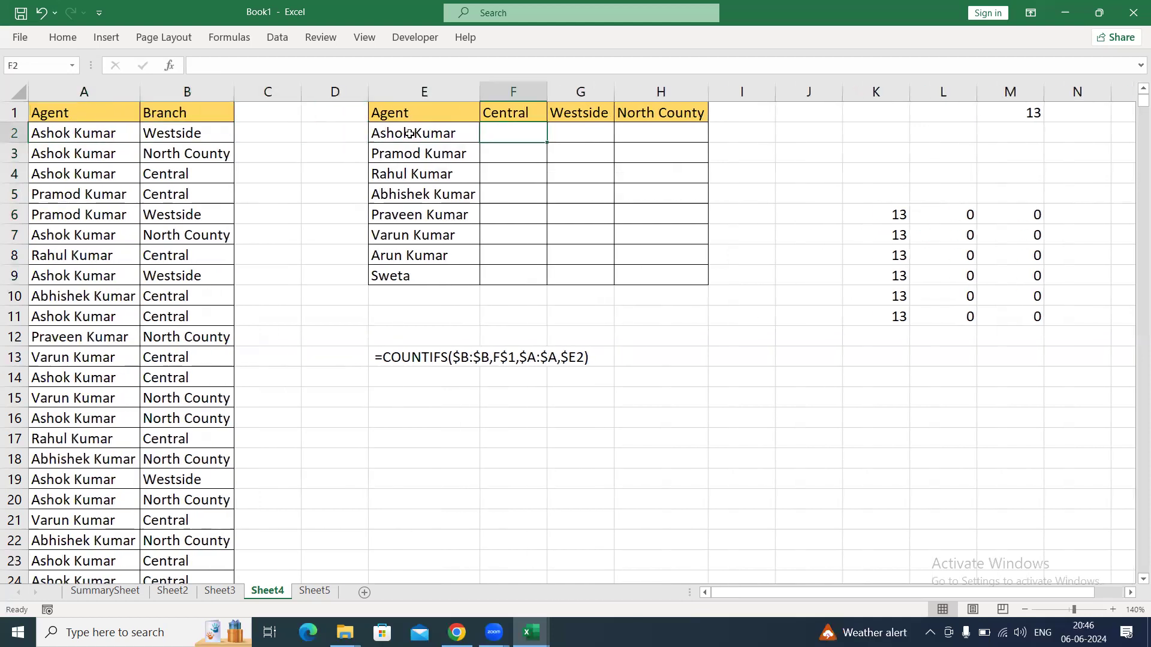
pyautogui.write('=counti')
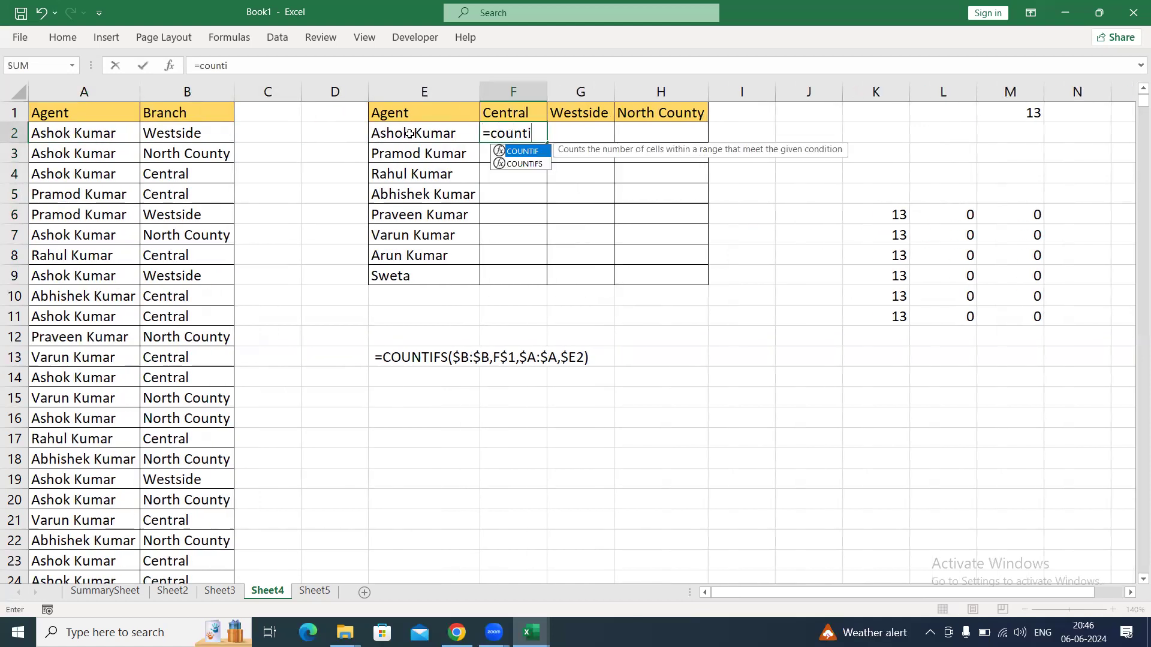
pyautogui.press('Down')
pyautogui.press('Tab')
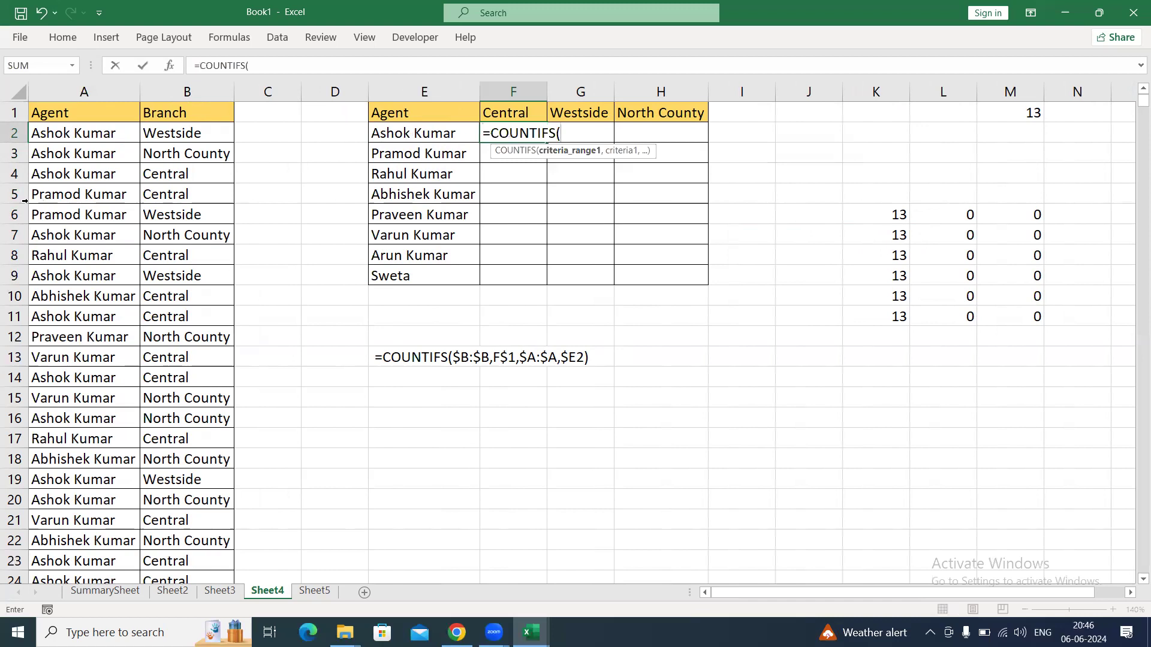
pyautogui.click(78, 91)
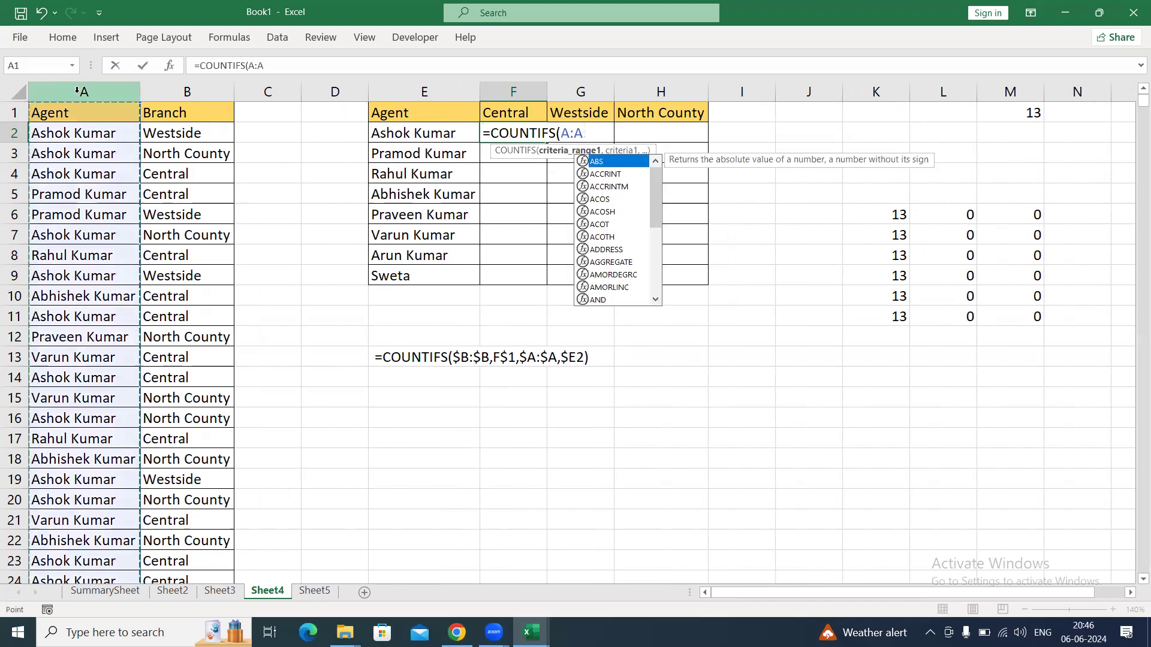
pyautogui.press('F4')
pyautogui.write(',')
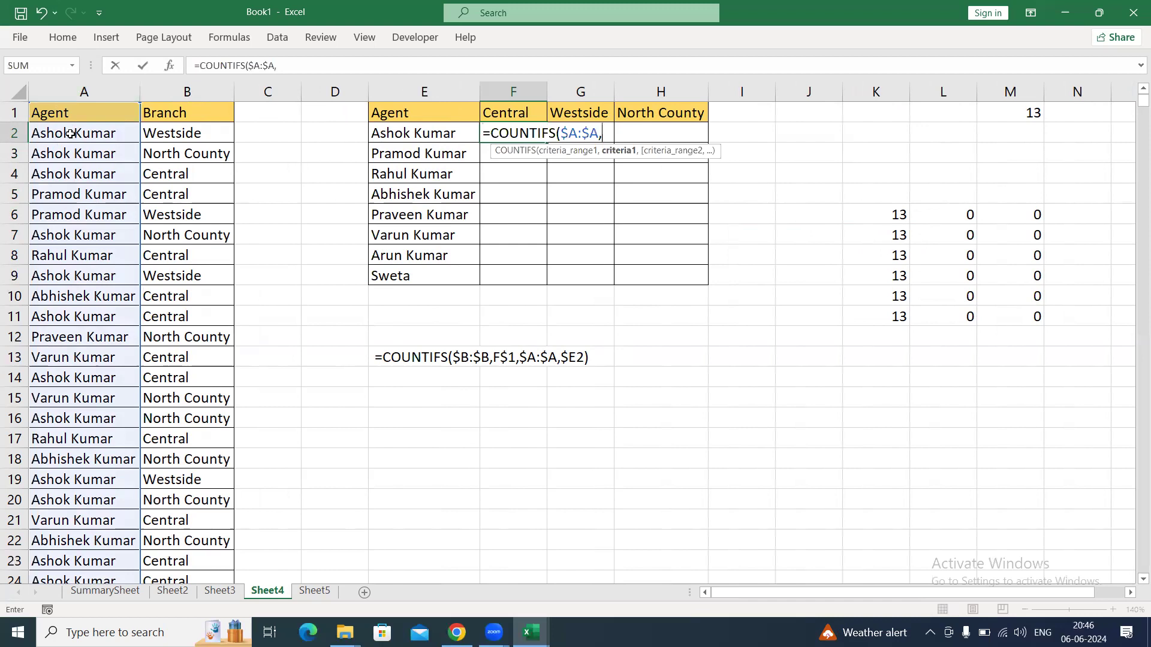
pyautogui.click(406, 133)
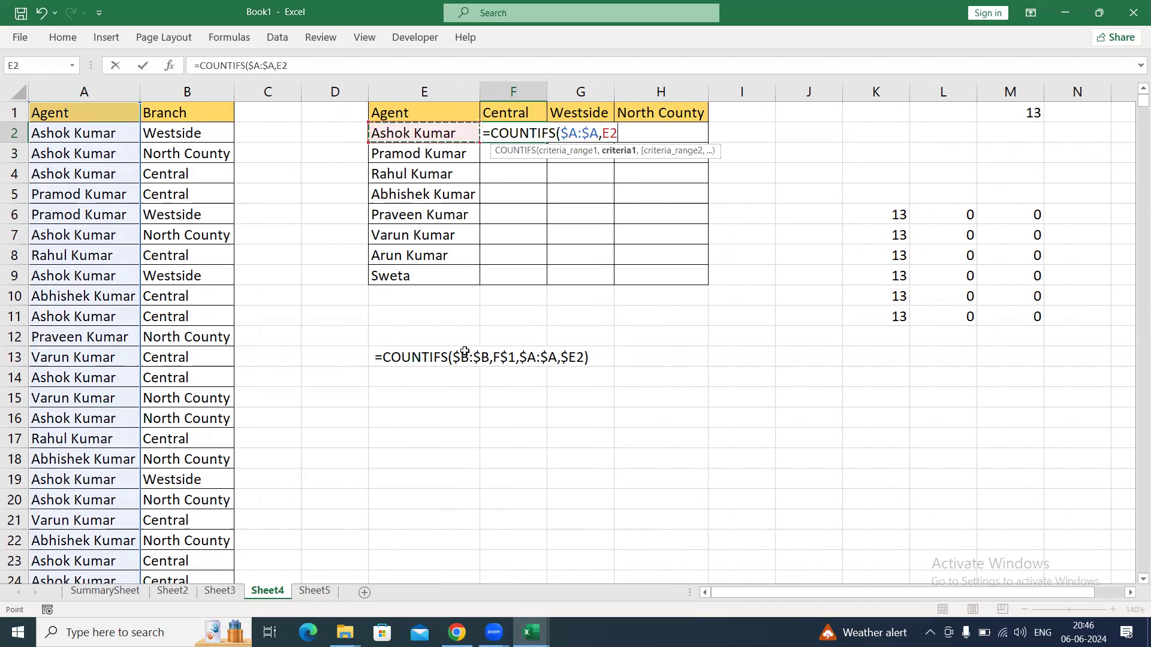
pyautogui.hotkey('ctrl', 'Return')
# Fill the agent count formula down through F9 and check the reference in the last row.
pyautogui.hotkey('shift', 'Down')
pyautogui.hotkey('shift', 'Down')
pyautogui.hotkey('shift', 'Down')
pyautogui.hotkey('shift', 'Down')
pyautogui.hotkey('shift', 'Down')
pyautogui.hotkey('shift', 'Down')
pyautogui.hotkey('shift', 'Down')
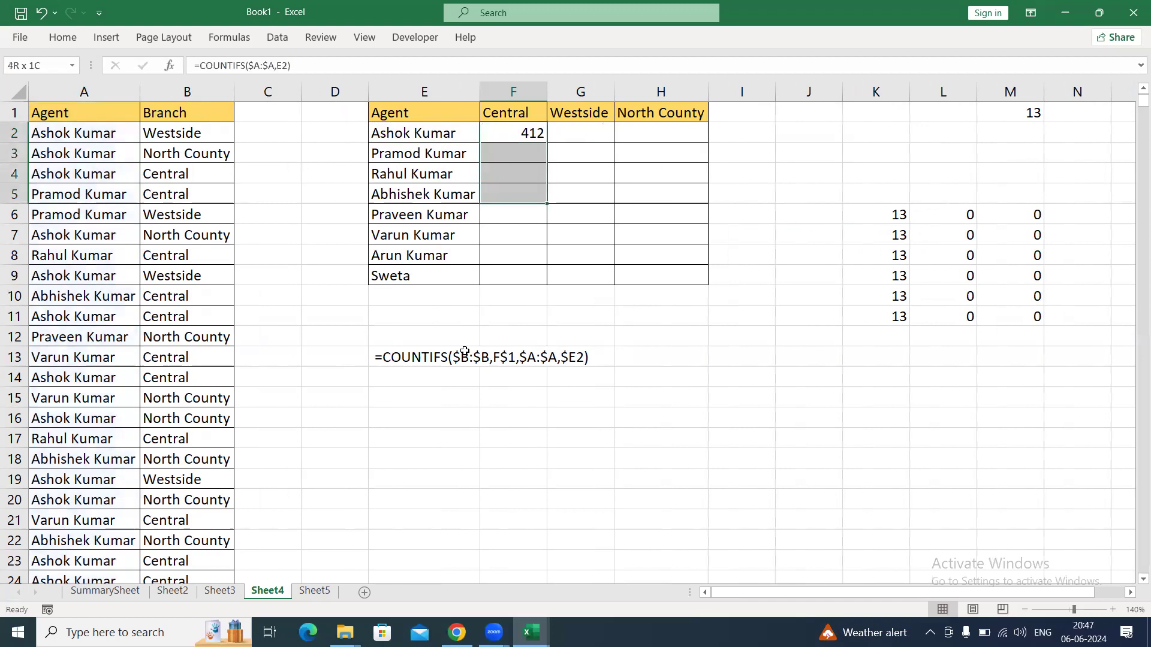
pyautogui.hotkey('ctrl', 'd')
pyautogui.hotkey('ctrl', 'Down')
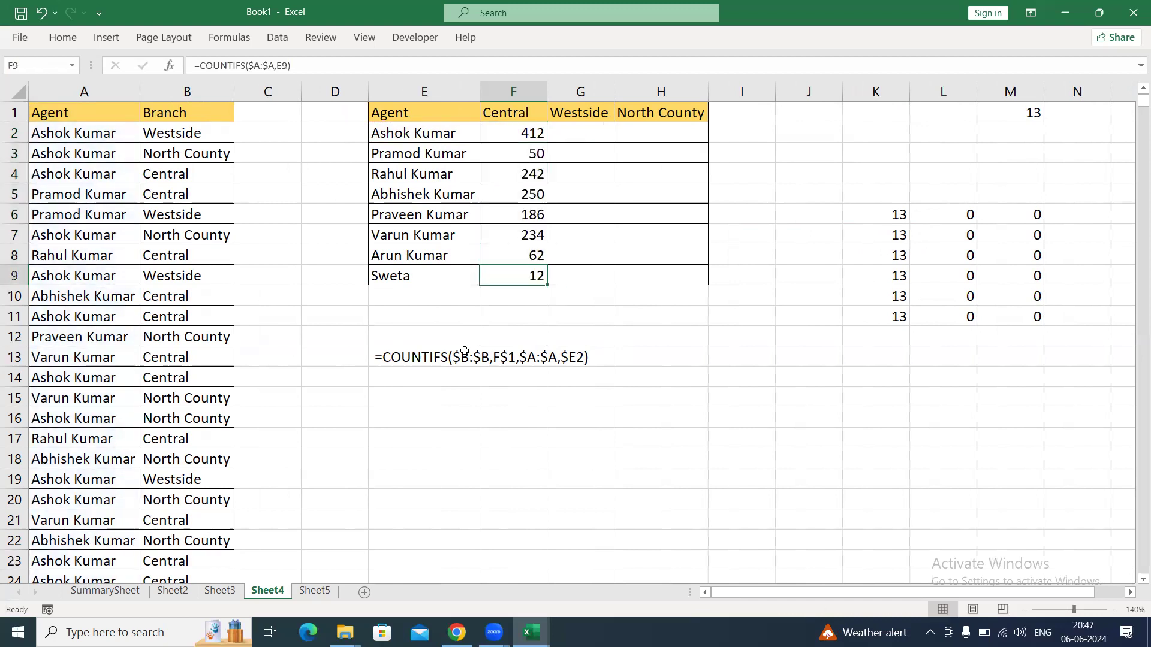
pyautogui.press('F2')
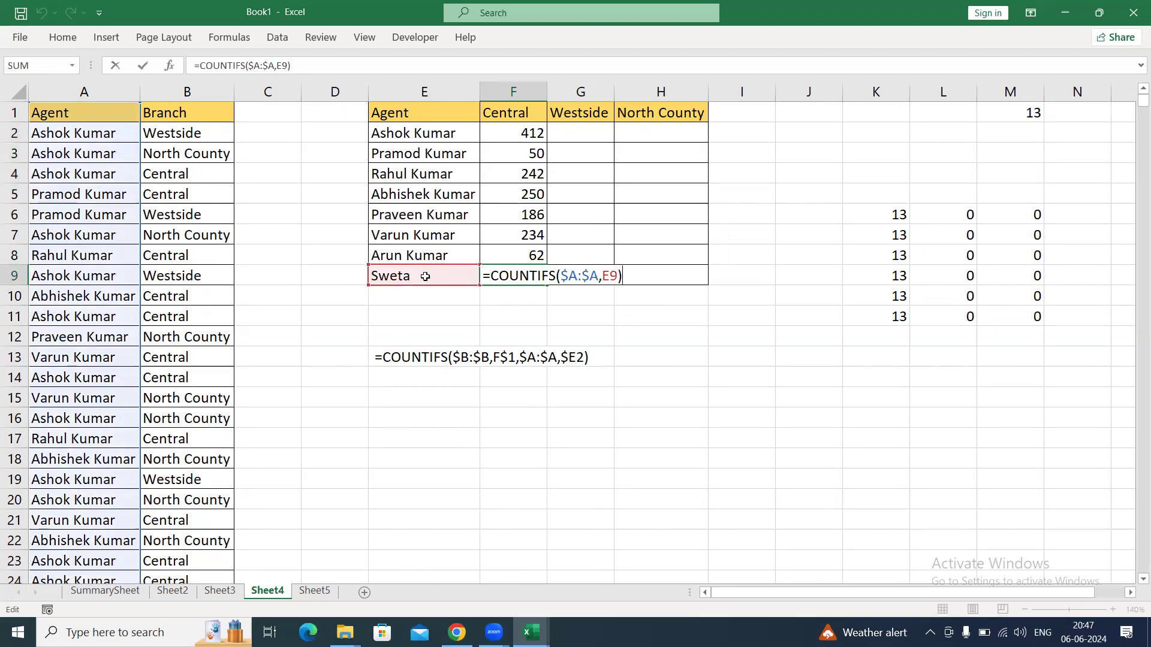
pyautogui.hotkey('ctrl', 'Return')
# Fill the formulas in F2:F9 across to column H with the relative agent reference.
pyautogui.press('Right')
pyautogui.press('Up')
pyautogui.press('Up')
pyautogui.press('Up')
pyautogui.press('Up')
pyautogui.press('Up')
pyautogui.press('Up')
pyautogui.press('Up')
pyautogui.press('Left')
pyautogui.hotkey('shift', 'Down')
pyautogui.hotkey('shift', 'Down')
pyautogui.hotkey('shift', 'Down')
pyautogui.hotkey('shift', 'Down')
pyautogui.hotkey('shift', 'Down')
pyautogui.hotkey('shift', 'Down')
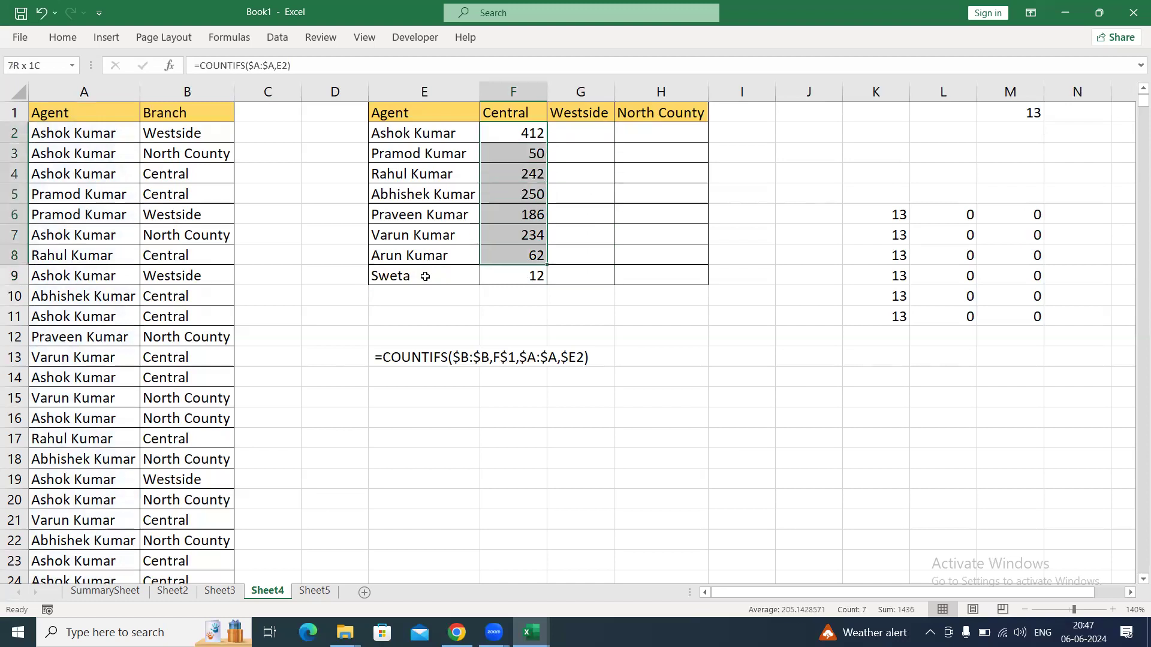
pyautogui.hotkey('shift', 'Down')
pyautogui.hotkey('shift', 'Right')
pyautogui.hotkey('shift', 'Right')
pyautogui.hotkey('ctrl', 'r')
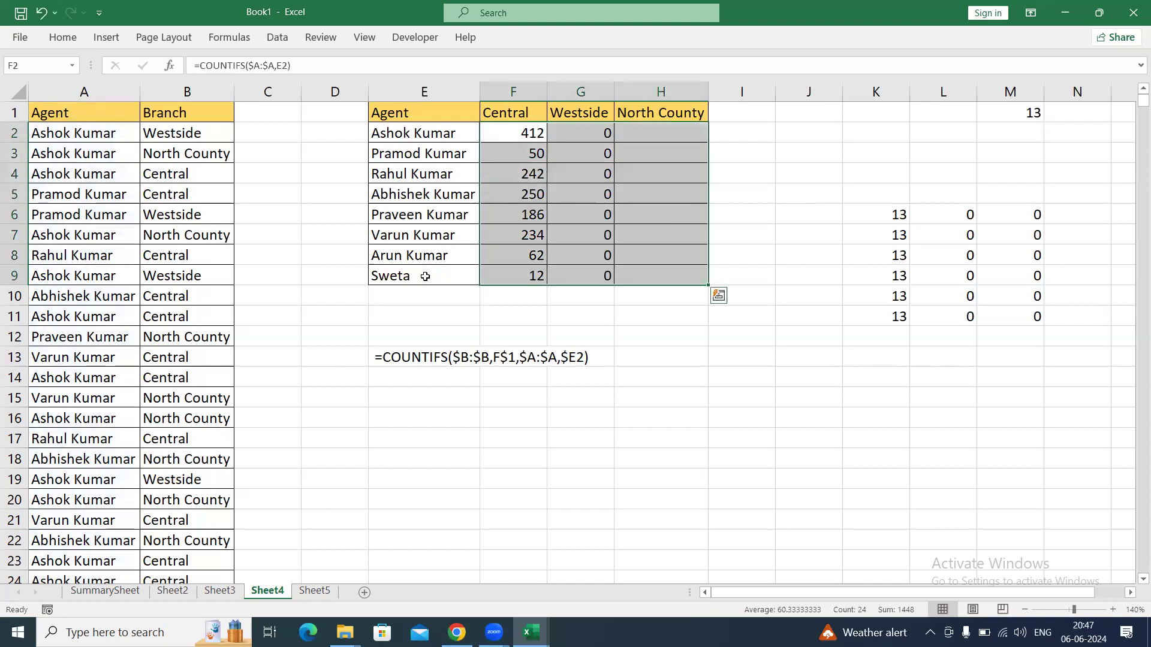
# Inspect which cell the copied formula in H2 uses as its criterion, and compare it with the agent list in column E.
pyautogui.press('Right')
pyautogui.press('Right')
pyautogui.press('F2')
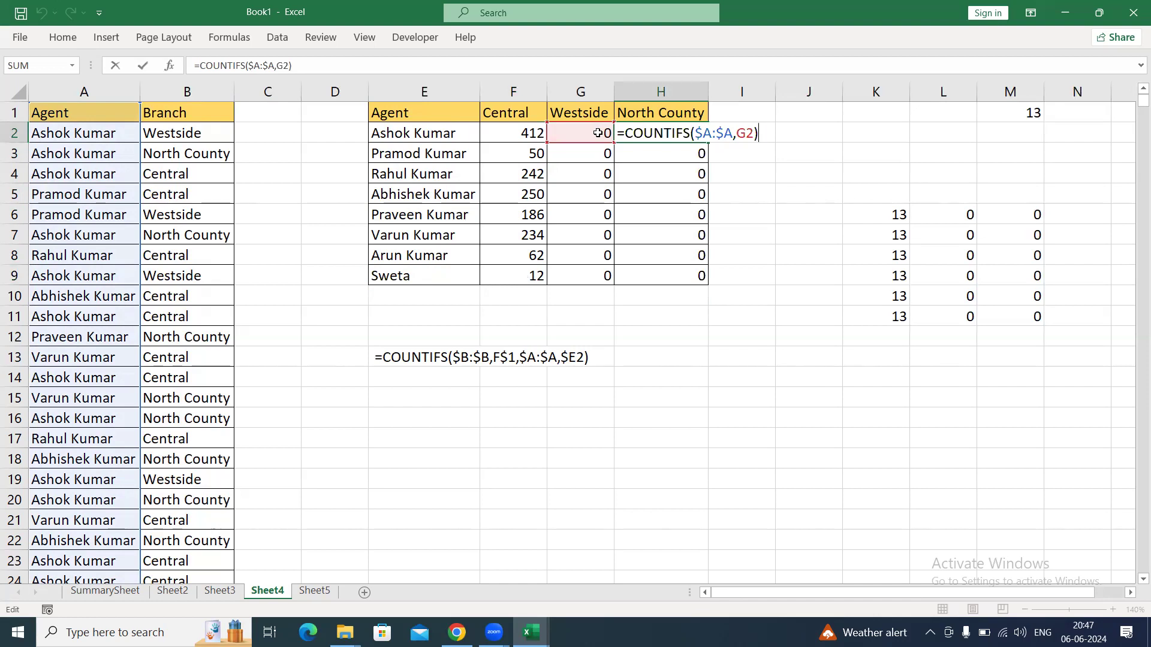
pyautogui.press('Escape')
pyautogui.click(458, 132)
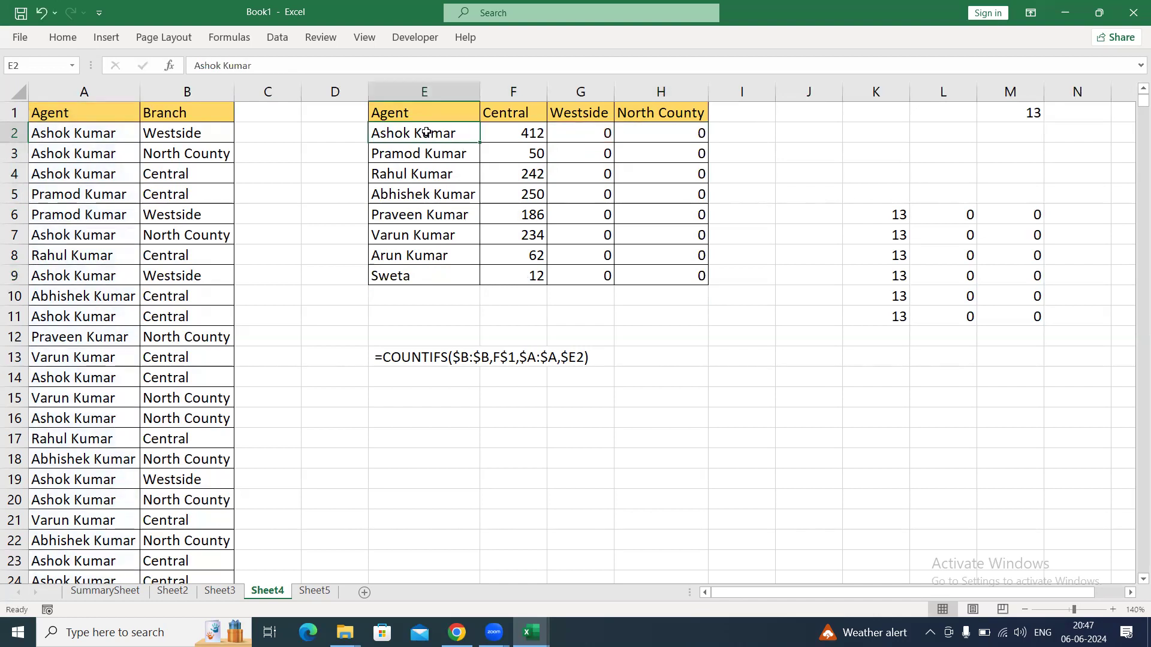
pyautogui.moveTo(458, 132); pyautogui.dragTo(446, 257)
# Change the criterion in F2 to $E2 and fill the formula through F2:H9.
pyautogui.click(529, 138)
pyautogui.doubleClick(530, 138)
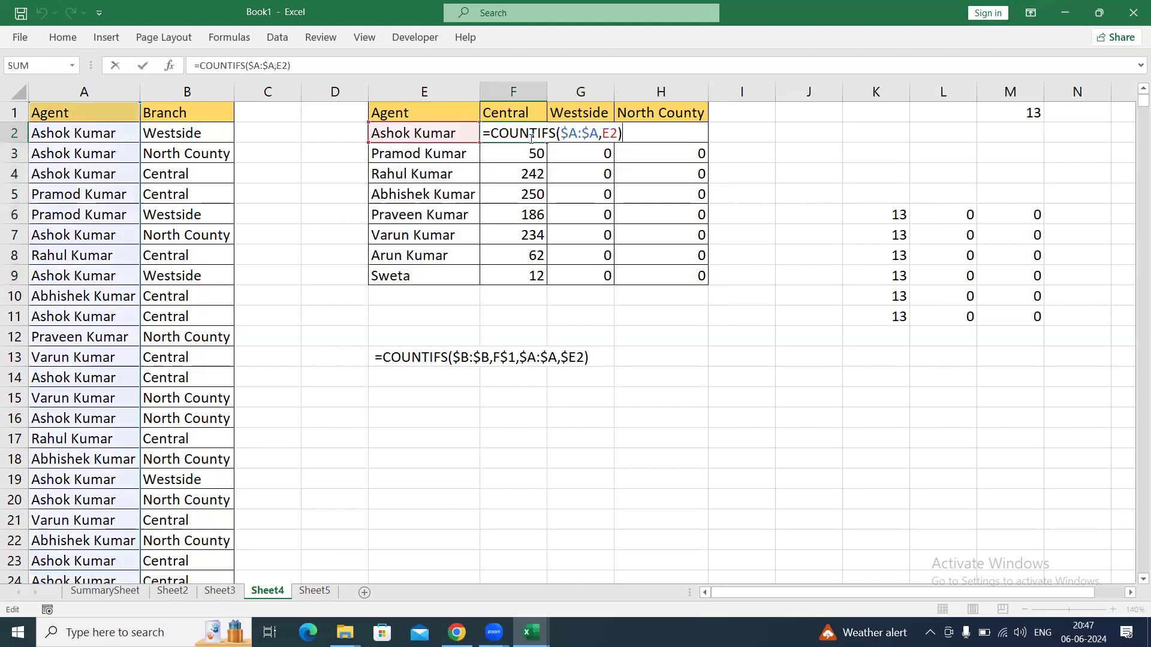
pyautogui.press('End')
pyautogui.press('F4')
pyautogui.press('F4')
pyautogui.press('F4')
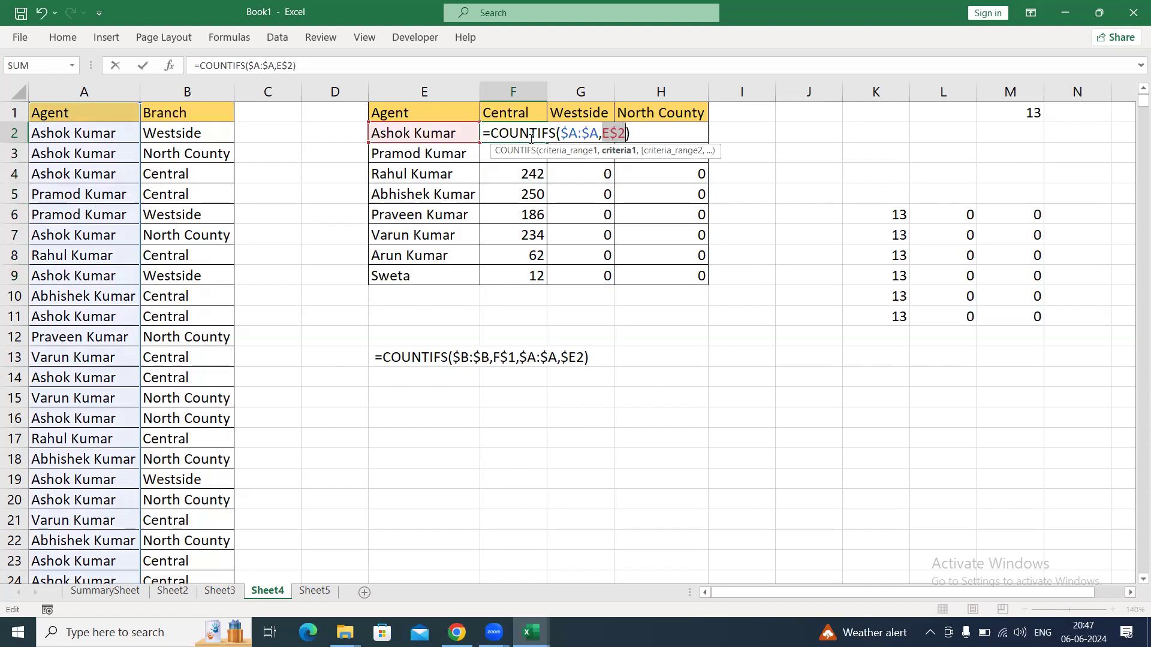
pyautogui.hotkey('ctrl', 'Return')
pyautogui.hotkey('ctrl', 'shift', 'Down')
pyautogui.hotkey('ctrl', 'shift', 'Right')
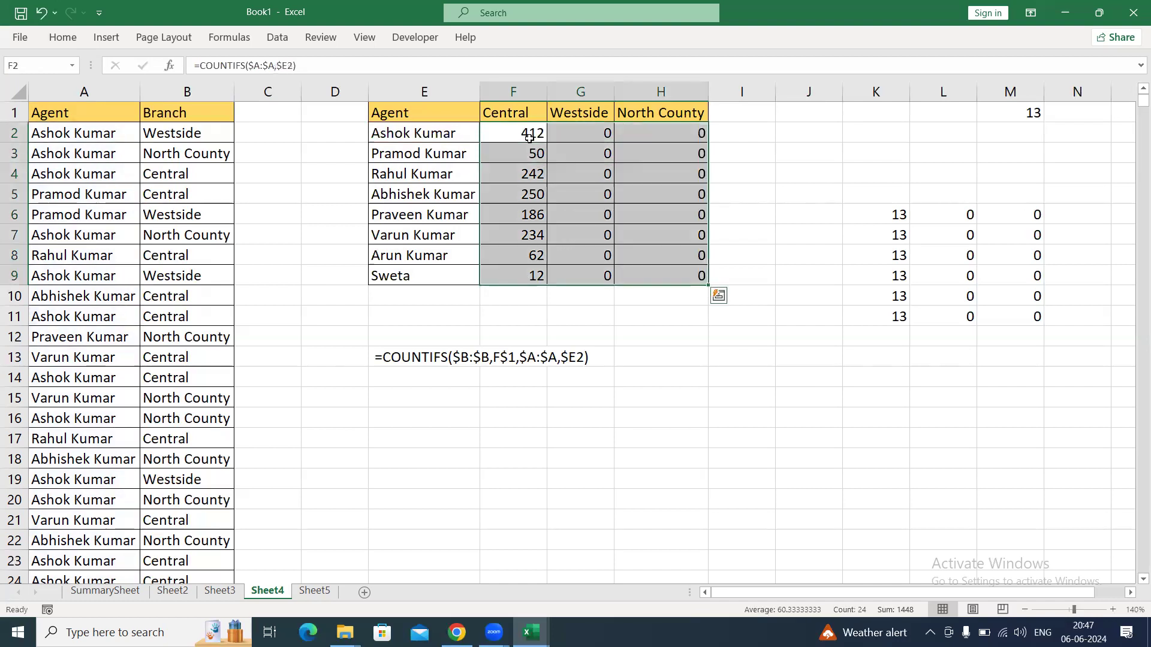
pyautogui.hotkey('ctrl', 'r')
# Inspect the column-locked references in H2 and H9, comparing the fixed column part with the free row part.
pyautogui.hotkey('ctrl', 'Right')
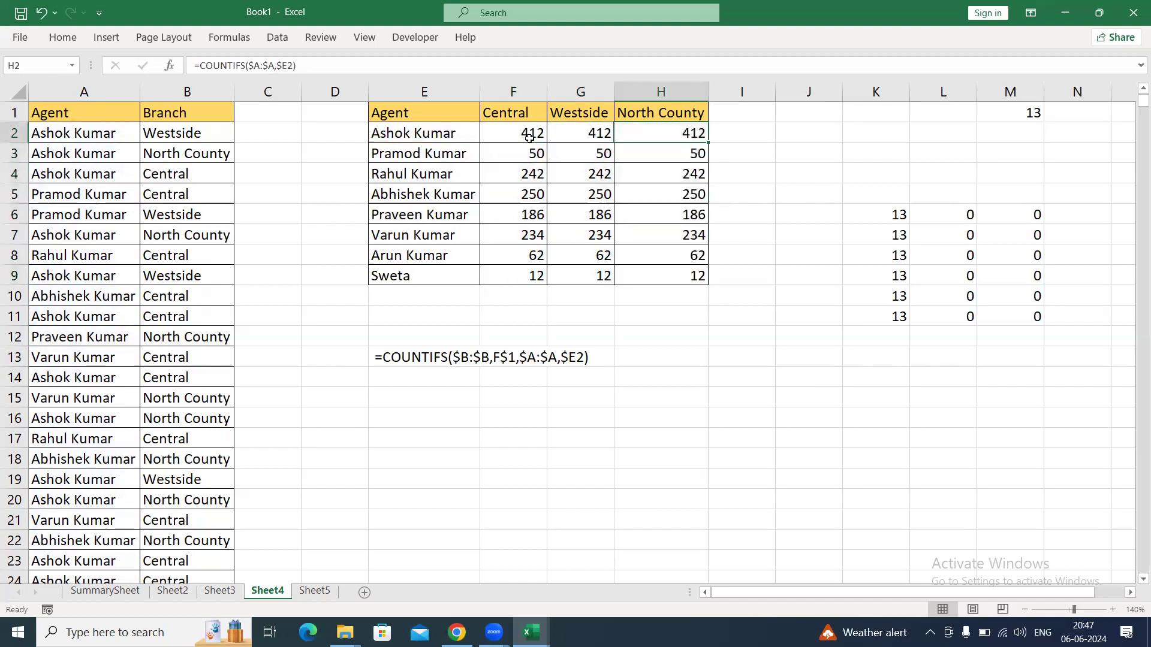
pyautogui.press('F2')
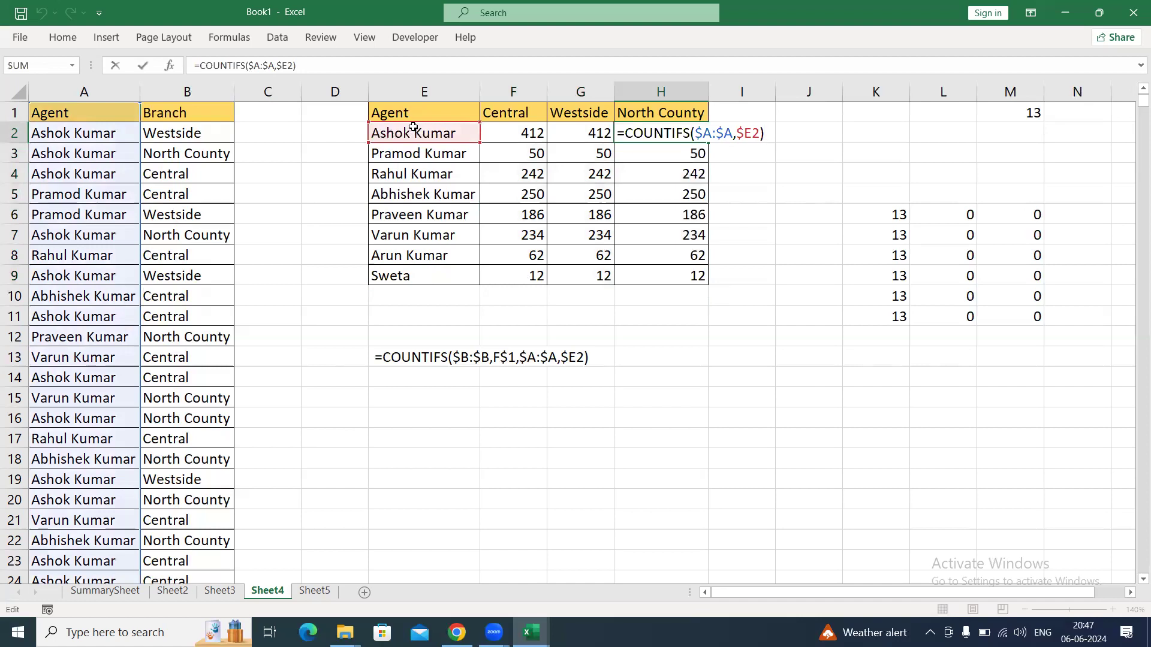
pyautogui.press('Escape')
pyautogui.press('Down')
pyautogui.press('Down')
pyautogui.press('Down')
pyautogui.press('Down')
pyautogui.press('Down')
pyautogui.press('Down')
pyautogui.press('Down')
pyautogui.press('F2')
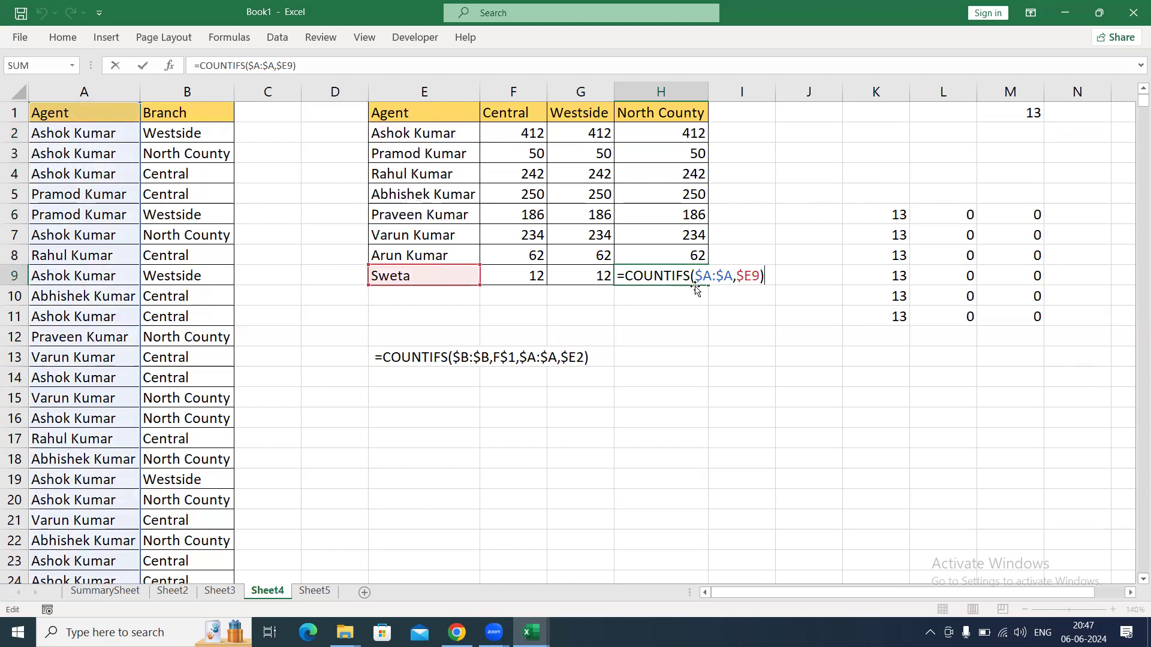
pyautogui.moveTo(754, 275); pyautogui.dragTo(765, 274)
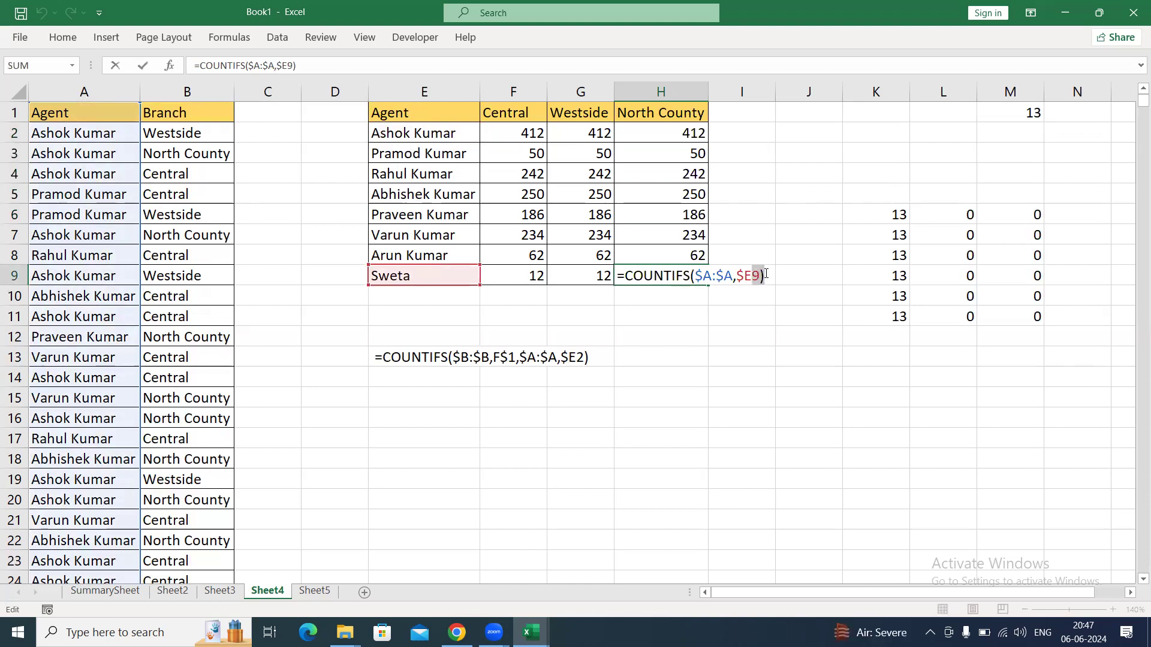
pyautogui.moveTo(748, 277); pyautogui.dragTo(736, 276)
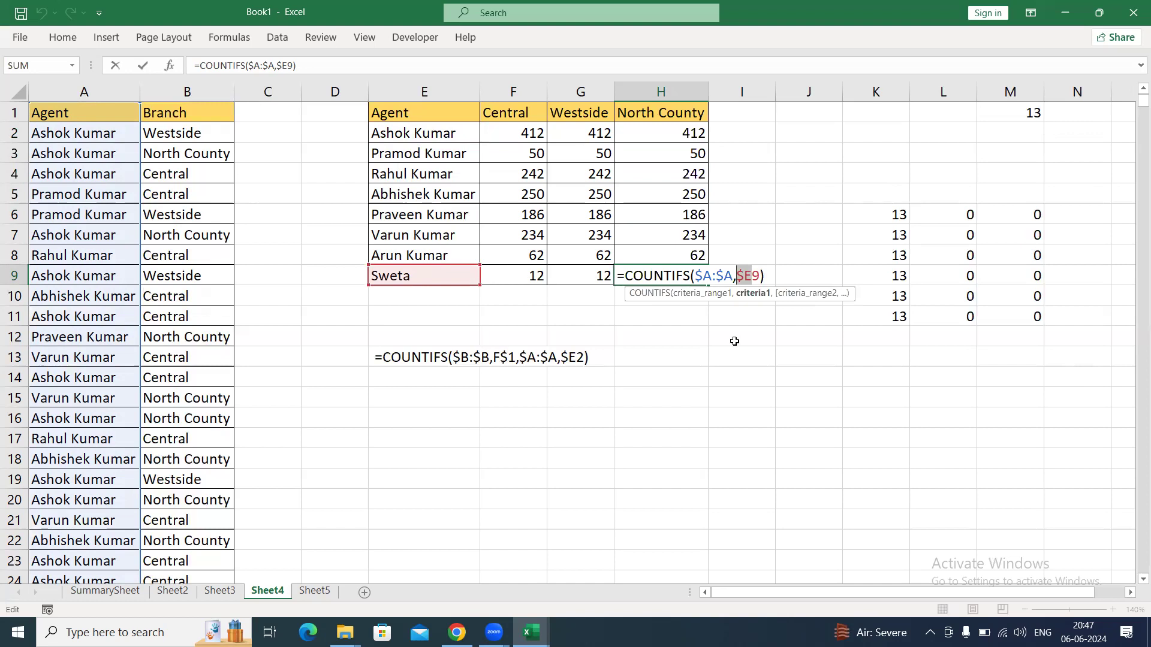
pyautogui.hotkey('ctrl', 'Return')
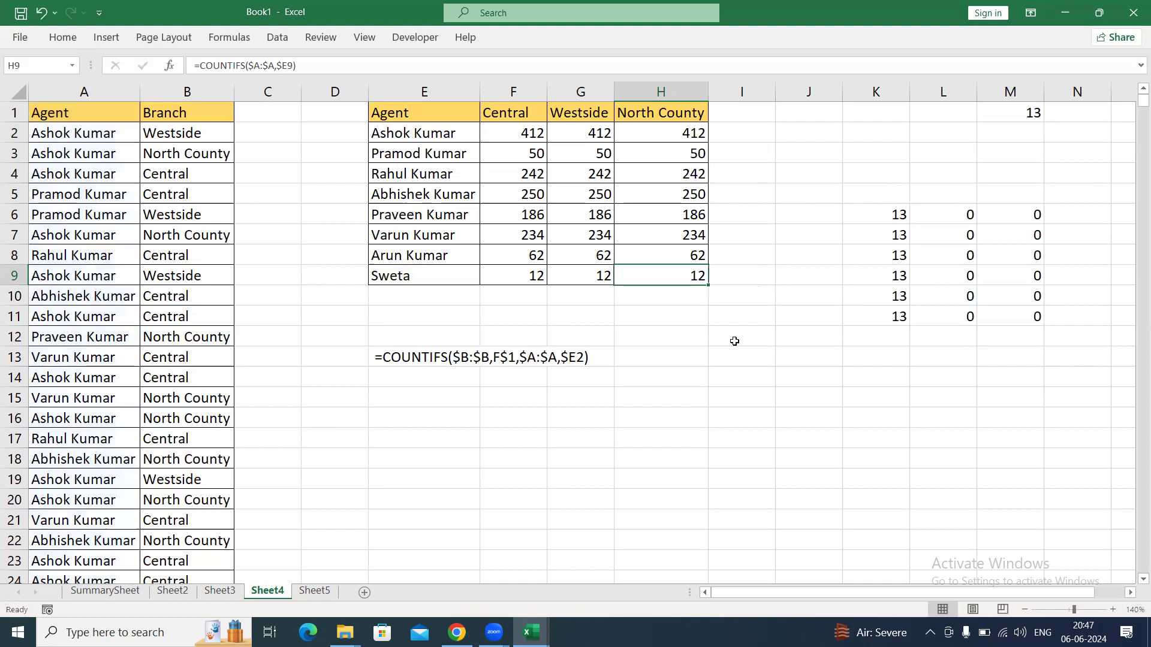
# On Sheet5, enter =K1 as the text example for Relative Reference in I8.
pyautogui.click(581, 194)
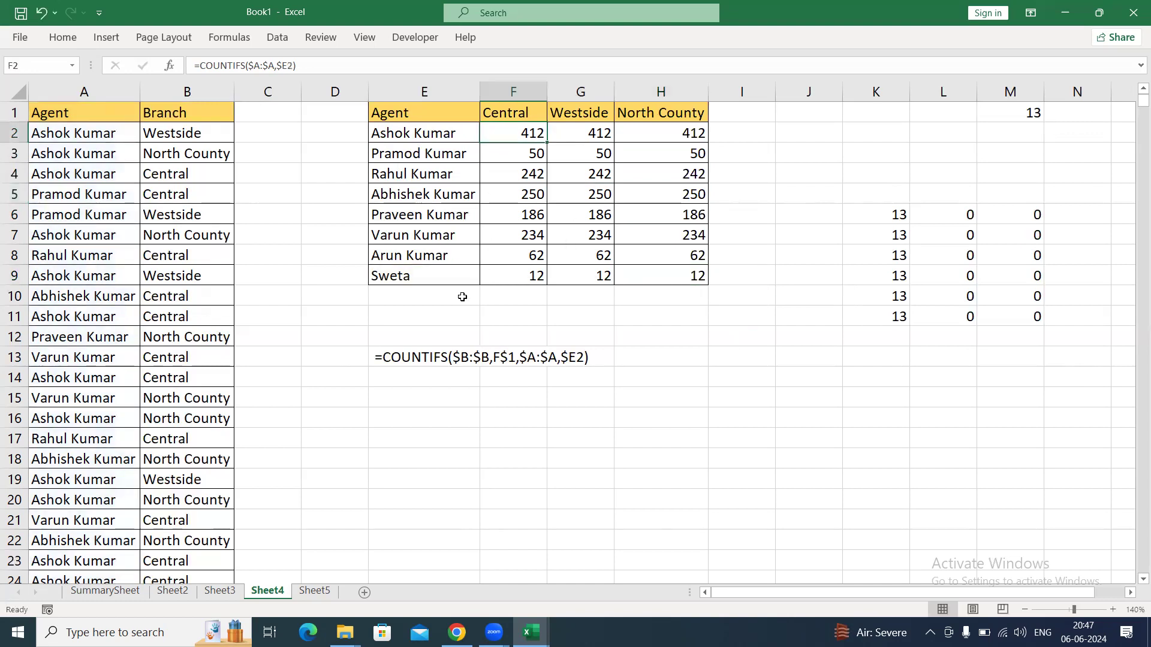
pyautogui.click(315, 591)
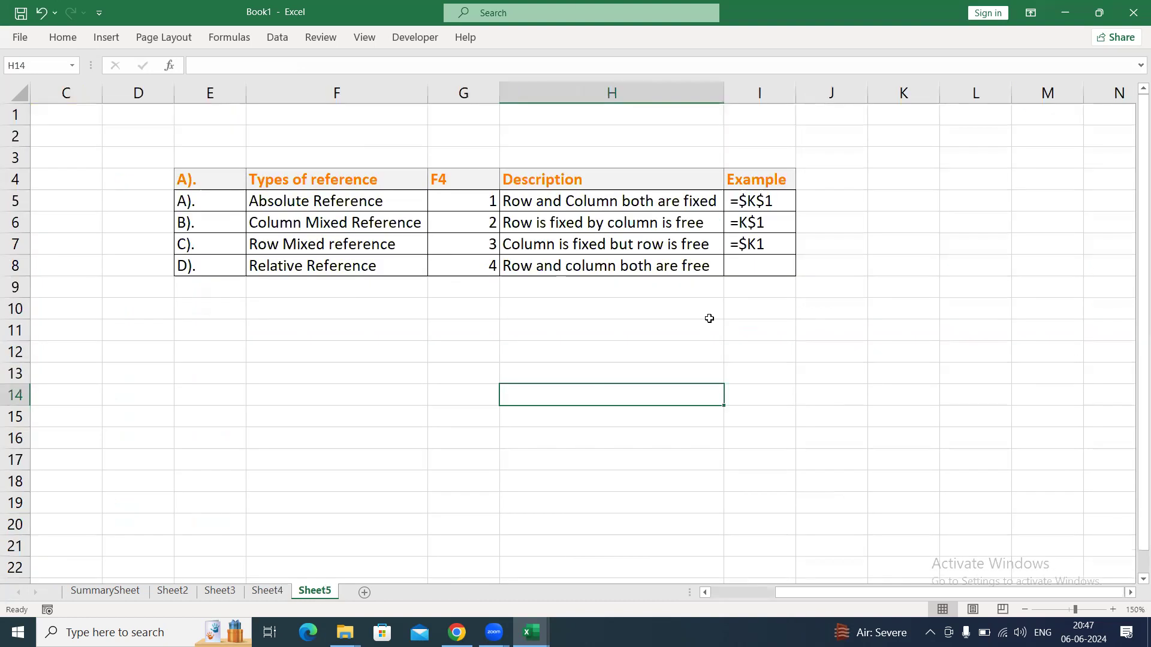
pyautogui.click(765, 265)
pyautogui.write('=')
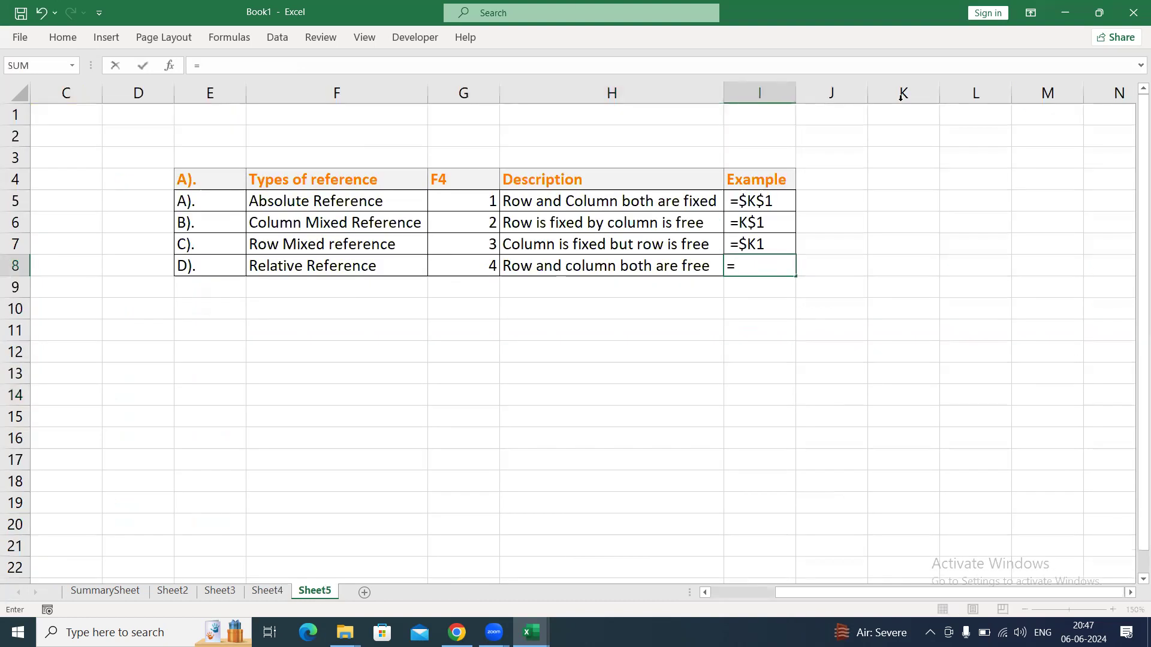
pyautogui.click(903, 116)
pyautogui.press('F4')
pyautogui.press('F4')
pyautogui.press('F4')
pyautogui.press('F4')
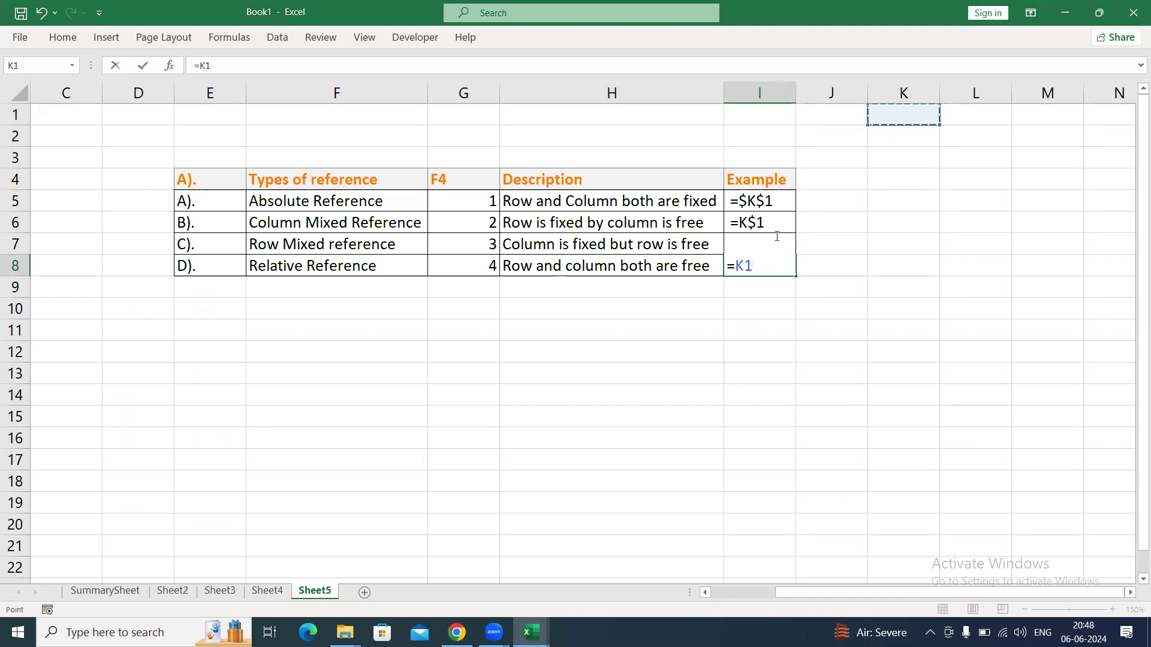
pyautogui.click(740, 265)
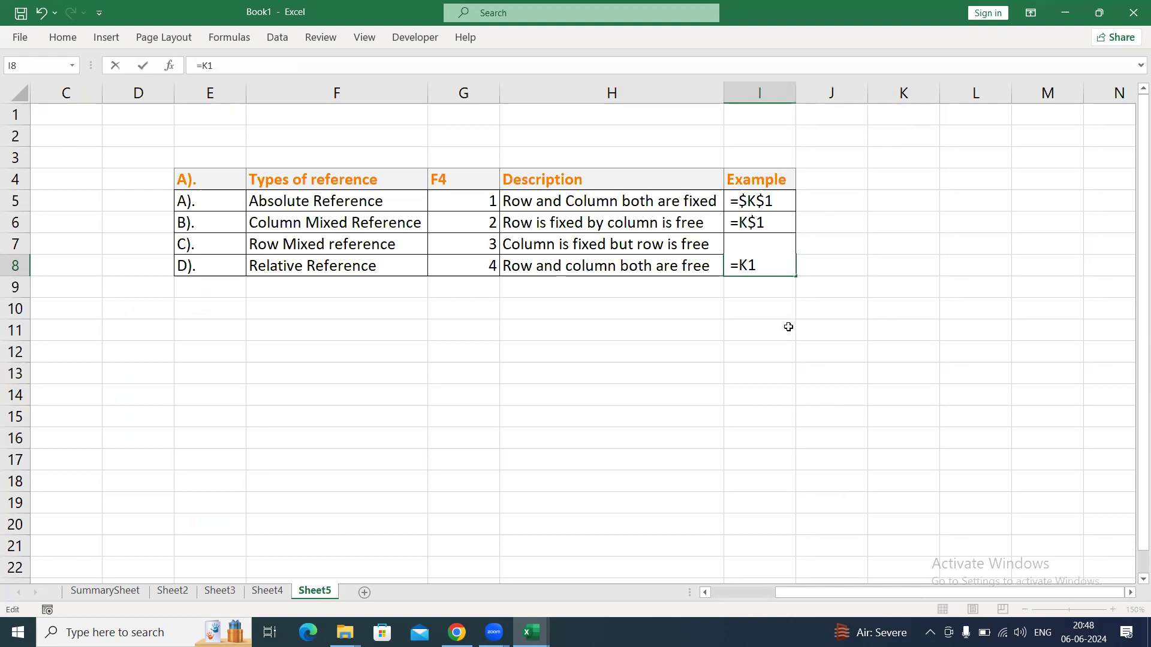
pyautogui.click(788, 330)
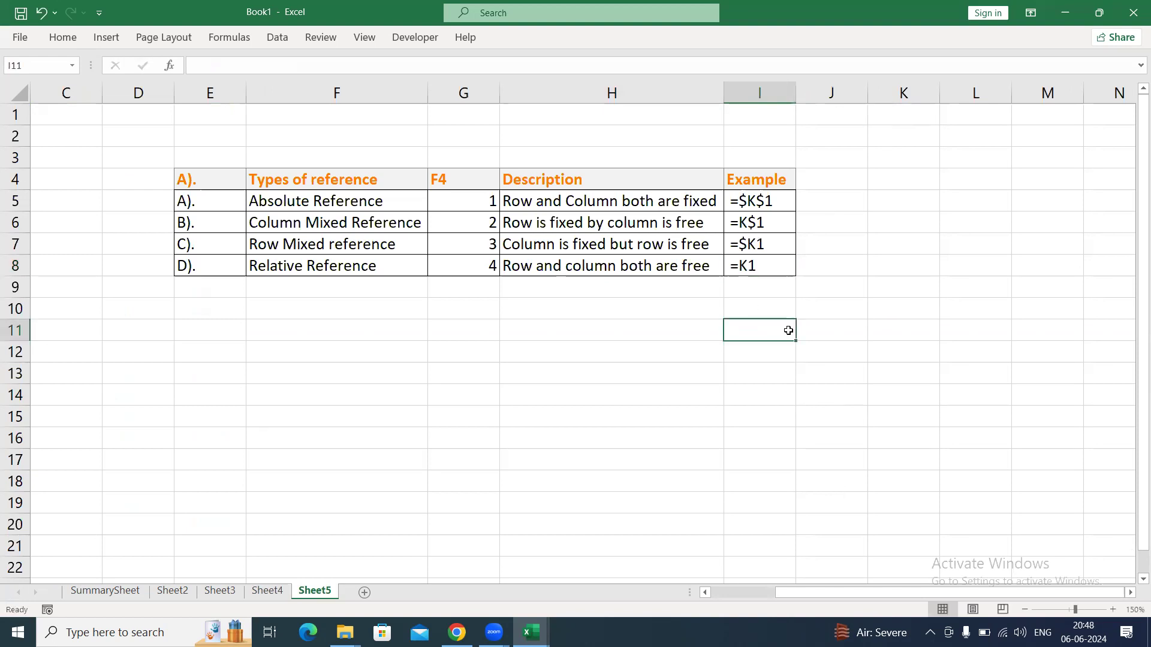
# Enter the row labels 1 to 9 in L5:L13, beside the reference types table.
pyautogui.click(879, 201)
pyautogui.press('Right')
pyautogui.press('Right')
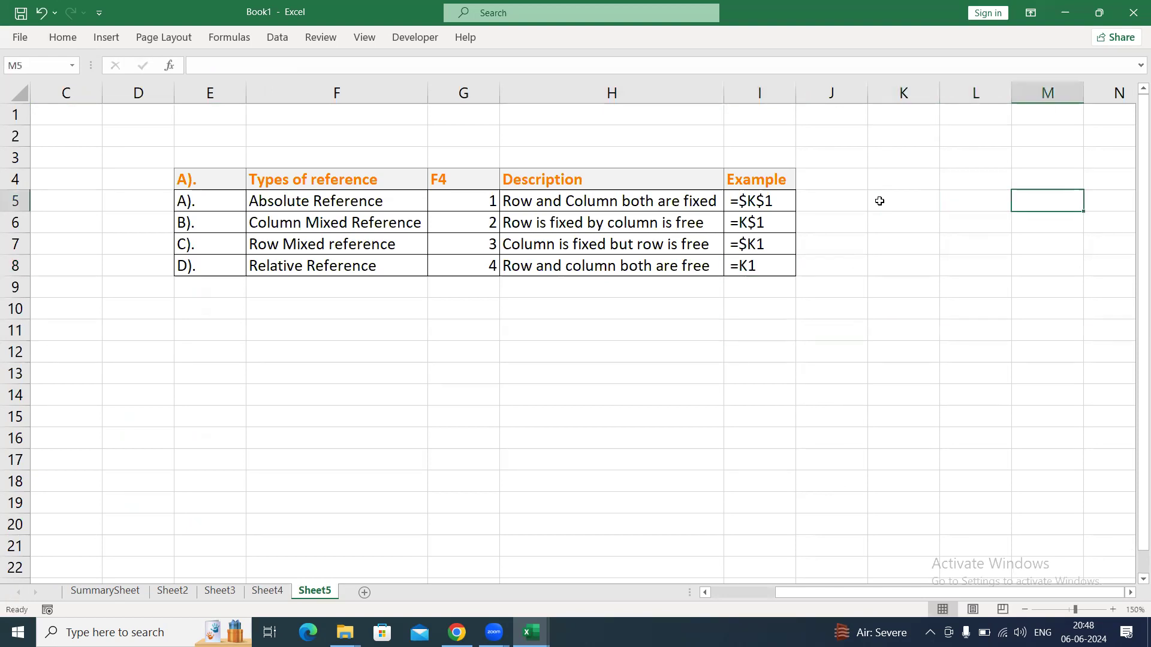
pyautogui.press('Right')
pyautogui.press('Right')
pyautogui.press('Right')
pyautogui.press('Right')
pyautogui.press('Right')
pyautogui.press('Right')
pyautogui.press('Left')
pyautogui.press('Left')
pyautogui.press('Left')
pyautogui.press('Left')
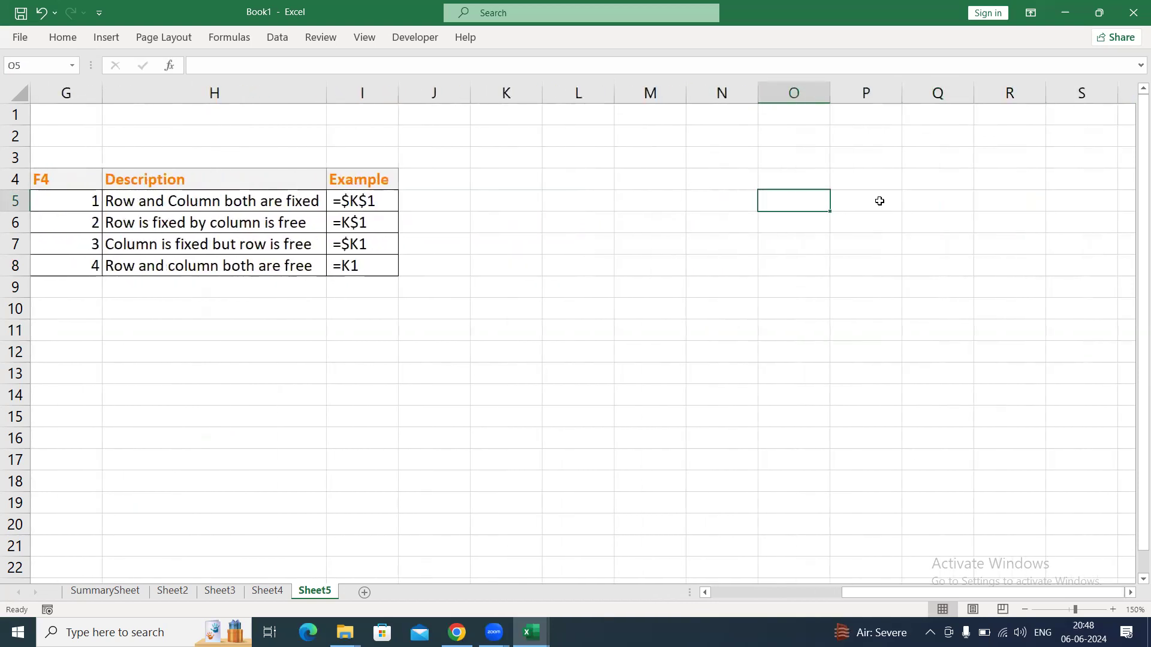
pyautogui.press('Left')
pyautogui.press('Left')
pyautogui.press('Left')
pyautogui.write('1')
pyautogui.press('Return')
pyautogui.write('2 ')
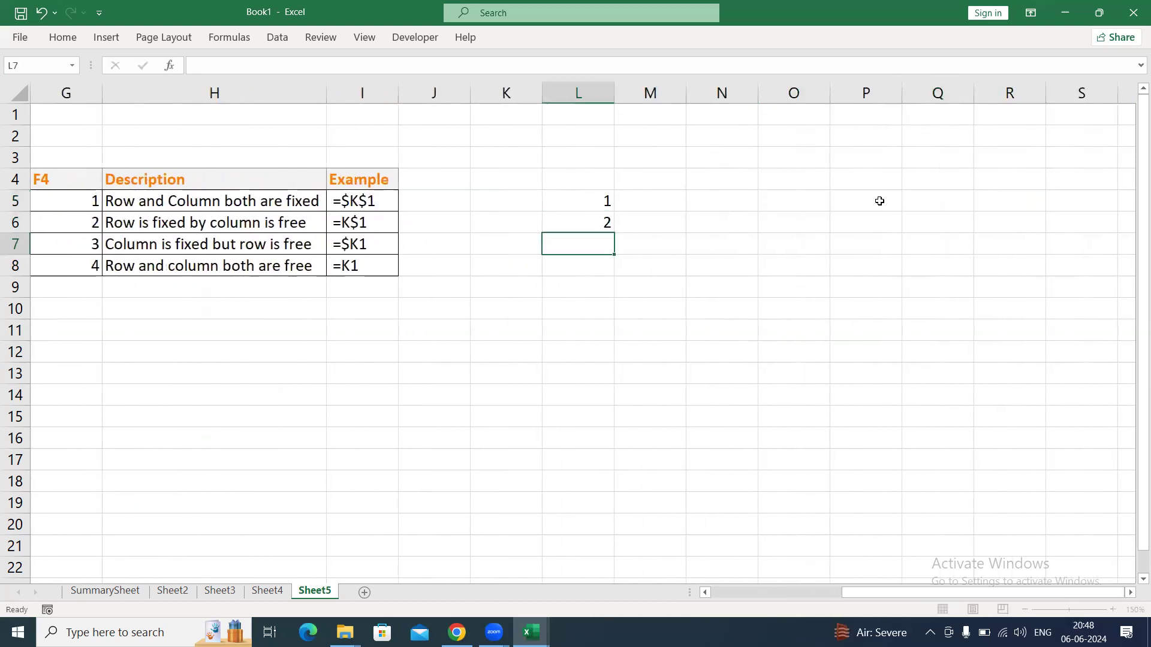
pyautogui.write('3')
pyautogui.press('Return')
pyautogui.write('4')
pyautogui.press('Return')
pyautogui.write('5')
pyautogui.press('Return')
pyautogui.write('6 7 8 9')
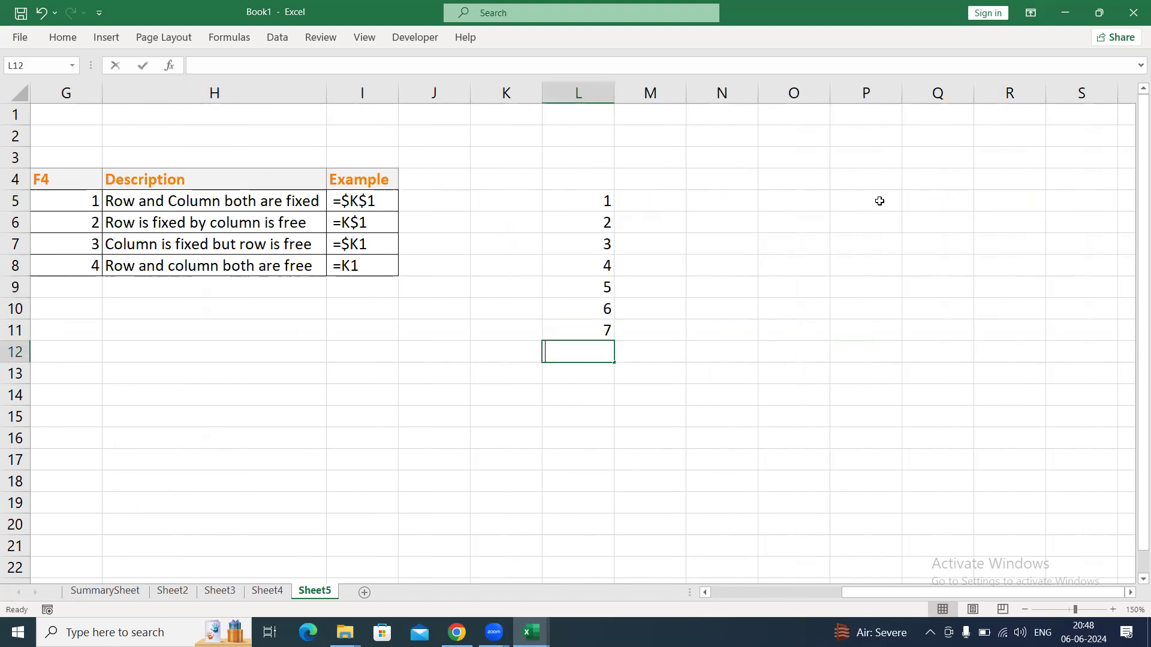
# Enter the column headings A to I across M4:U4.
pyautogui.press('Up')
pyautogui.press('Up')
pyautogui.press('Up')
pyautogui.press('Up')
pyautogui.press('Up')
pyautogui.press('Up')
pyautogui.press('Up')
pyautogui.press('Up')
pyautogui.press('Up')
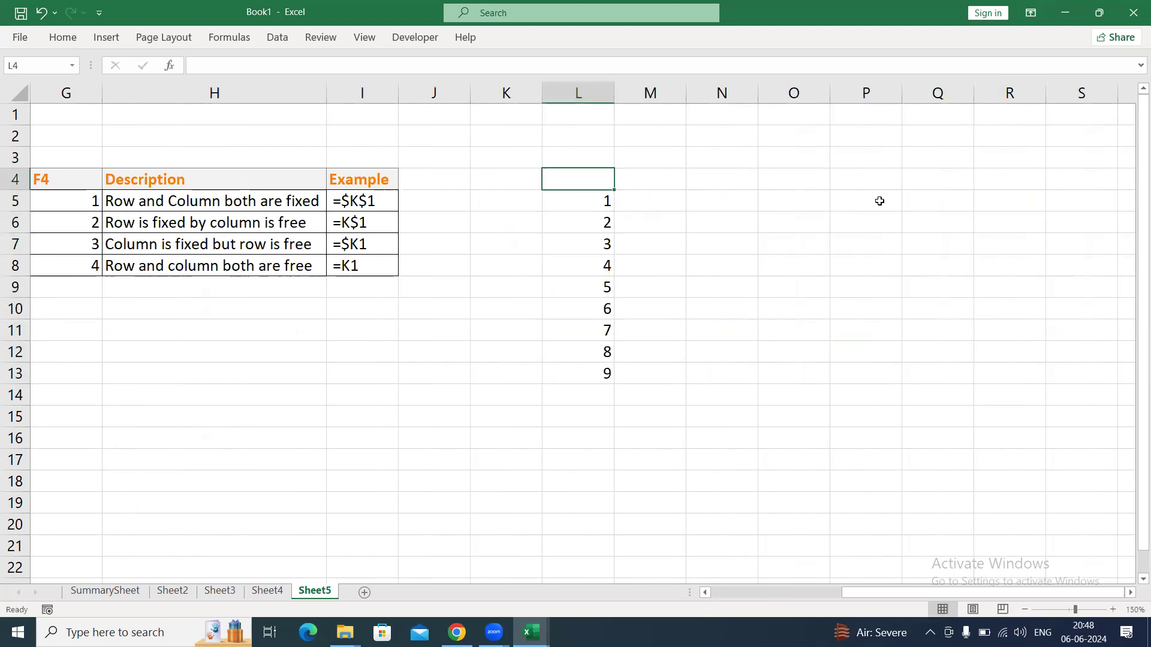
pyautogui.press('Right')
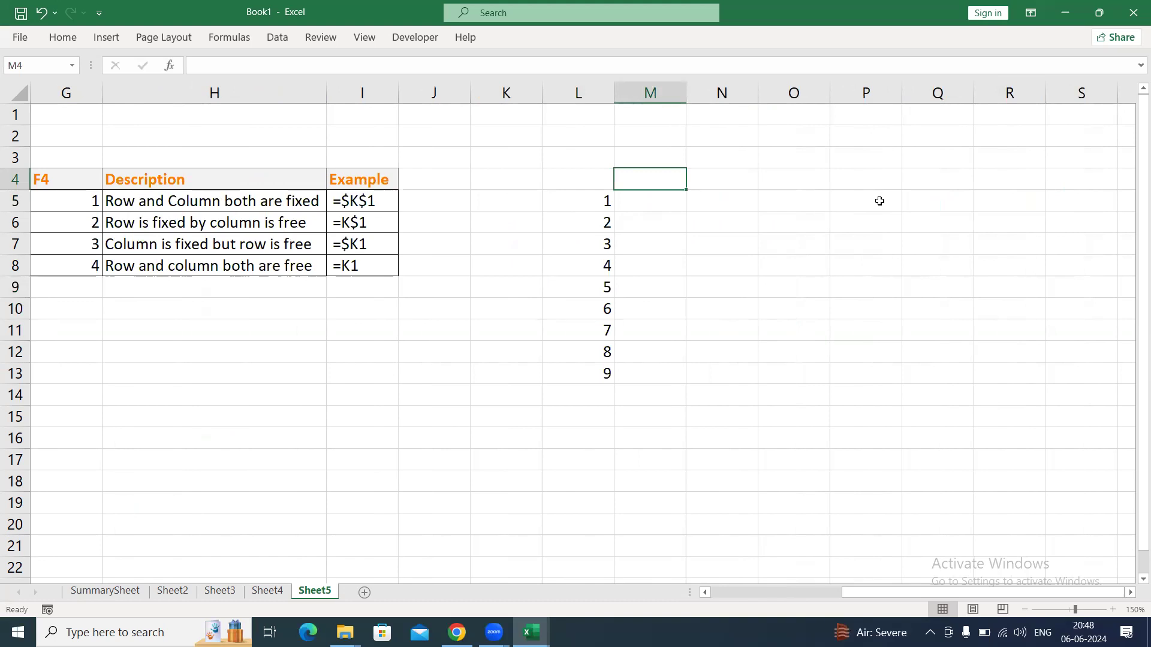
pyautogui.write('A')
pyautogui.press('Tab')
pyautogui.write('B')
pyautogui.write('D')
pyautogui.press('Tab')
pyautogui.write('E')
pyautogui.press('Tab')
pyautogui.write('F')
pyautogui.press('Tab')
pyautogui.write('G\tH')
pyautogui.press('Right')
pyautogui.press('Right')
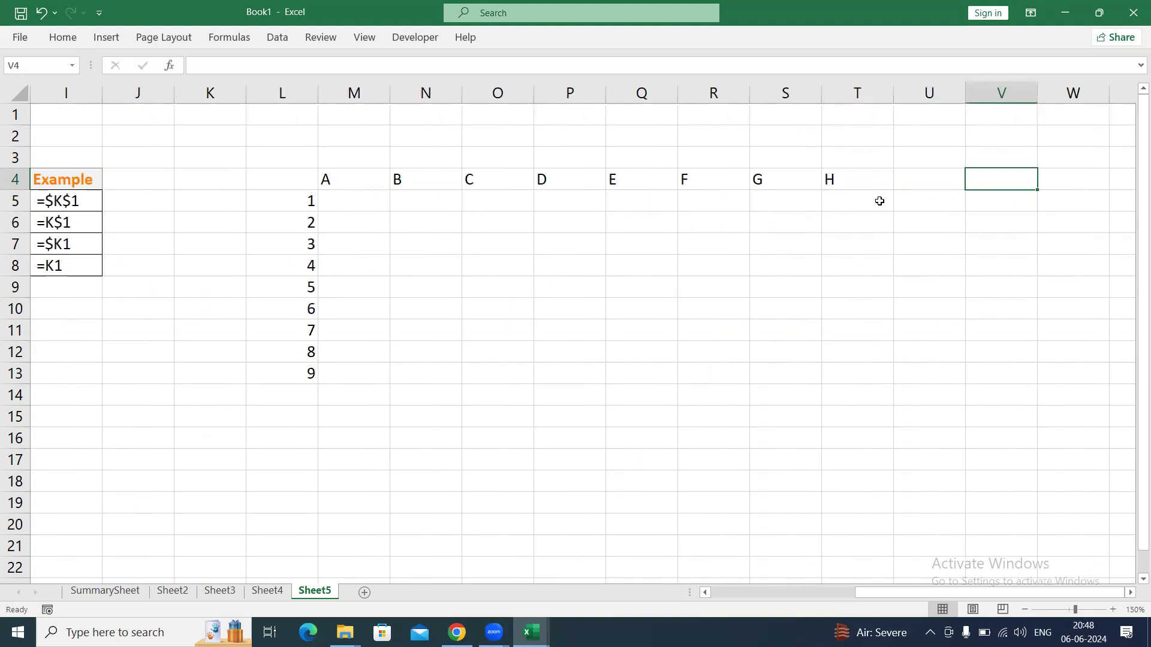
pyautogui.press('Left')
pyautogui.write('I')
# Apply all borders to the grid L4:U13.
pyautogui.press('Left')
pyautogui.press('Left')
pyautogui.press('Left')
pyautogui.press('Left')
pyautogui.press('Left')
pyautogui.press('Left')
pyautogui.press('Left')
pyautogui.press('Left')
pyautogui.press('Left')
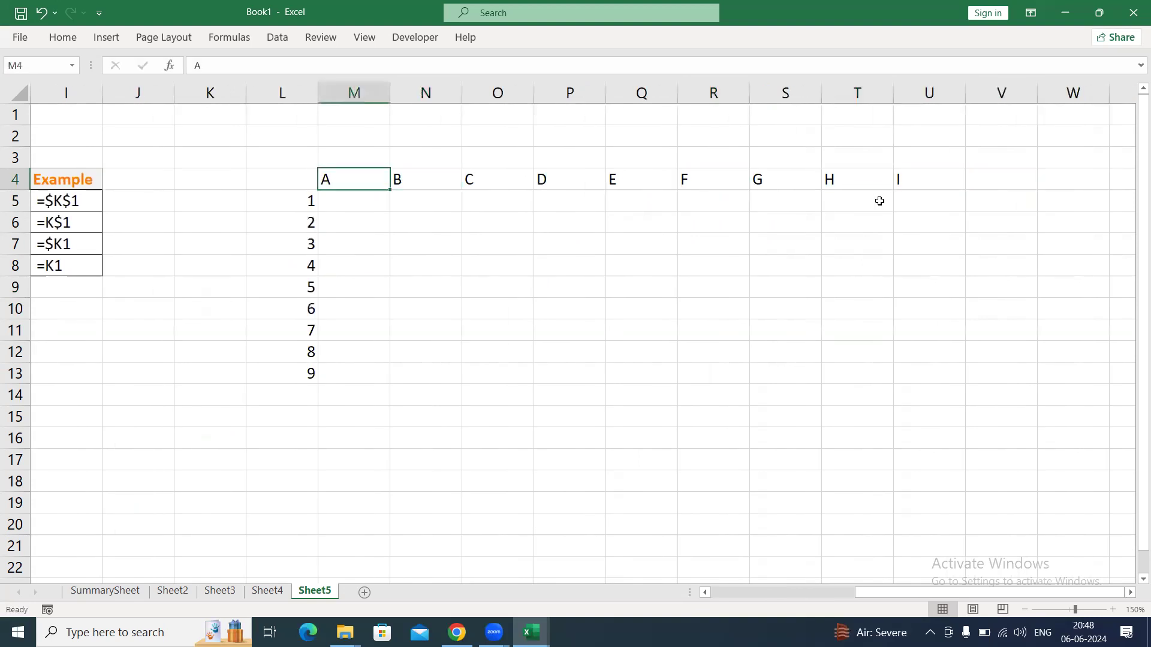
pyautogui.hotkey('shift', 'Down')
pyautogui.hotkey('ctrl', 'shift', 'Down')
pyautogui.hotkey('shift', 'Right')
pyautogui.hotkey('ctrl', 'shift', 'Right')
pyautogui.hotkey('alt', 'h')
pyautogui.press('b')
pyautogui.press('a')
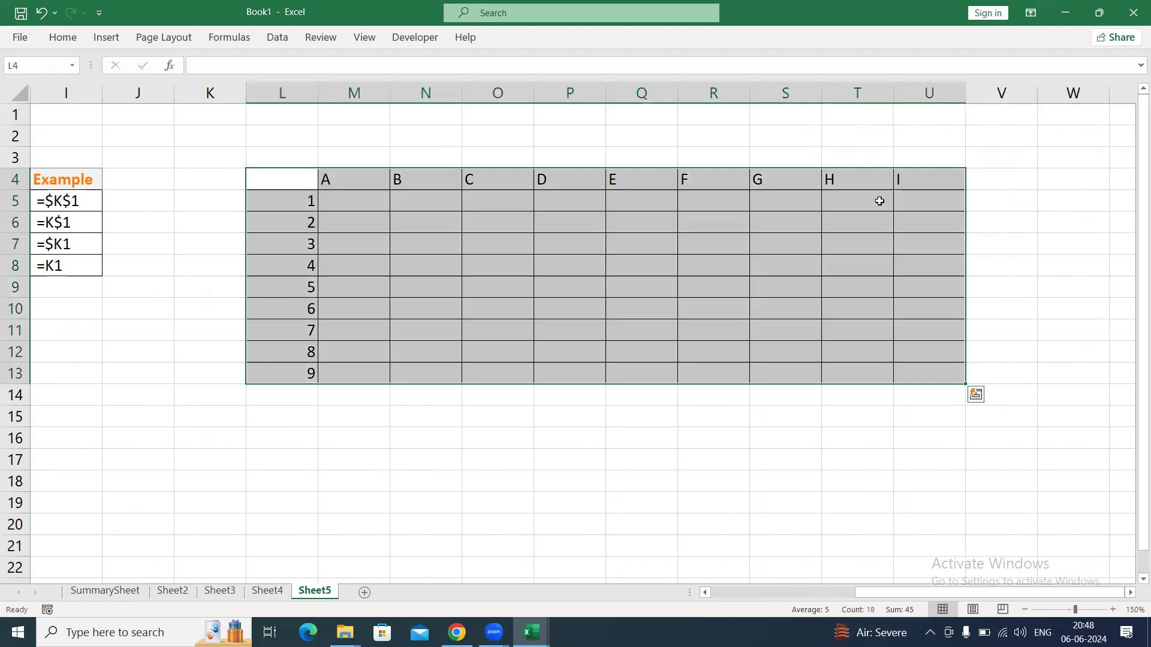
# Apply the Calculation cell style to the column headings in M4:U4.
pyautogui.press('Up')
pyautogui.press('Down')
pyautogui.press('Right')
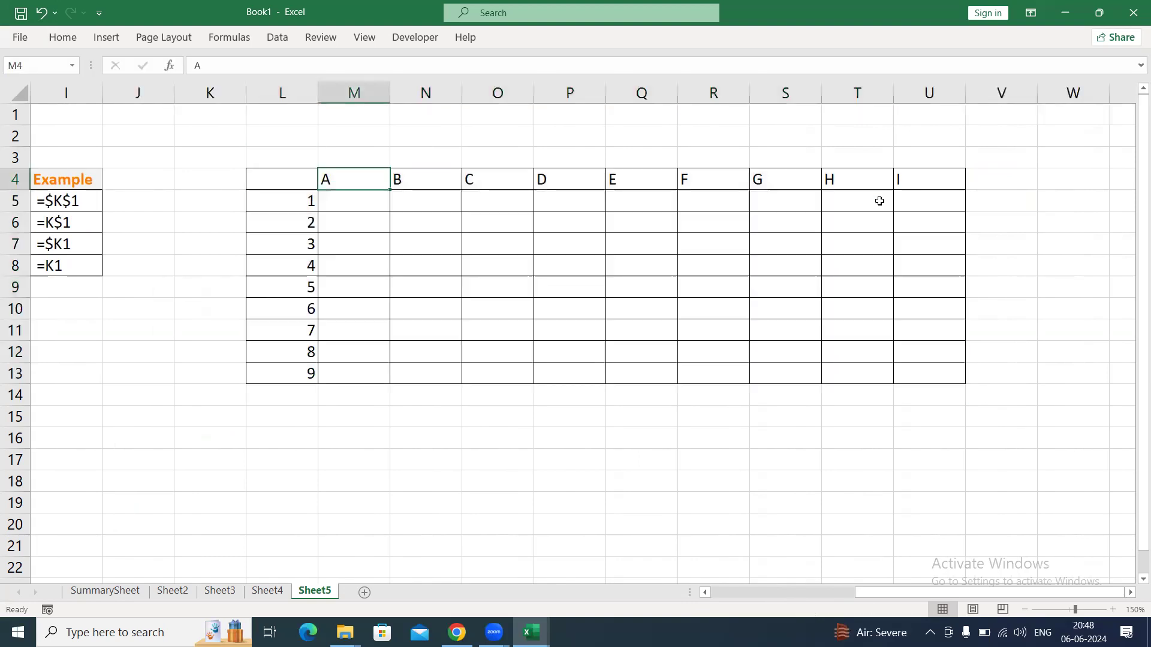
pyautogui.hotkey('ctrl', 'shift', 'Right')
pyautogui.hotkey('alt', 'h')
pyautogui.press('j')
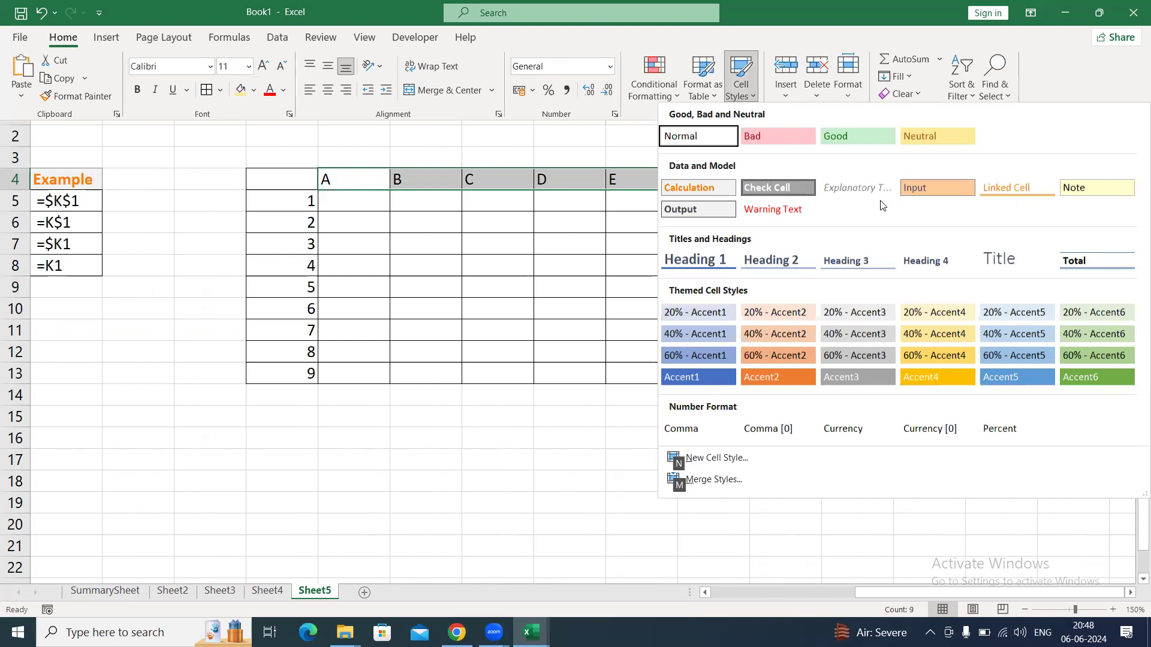
pyautogui.press('Down')
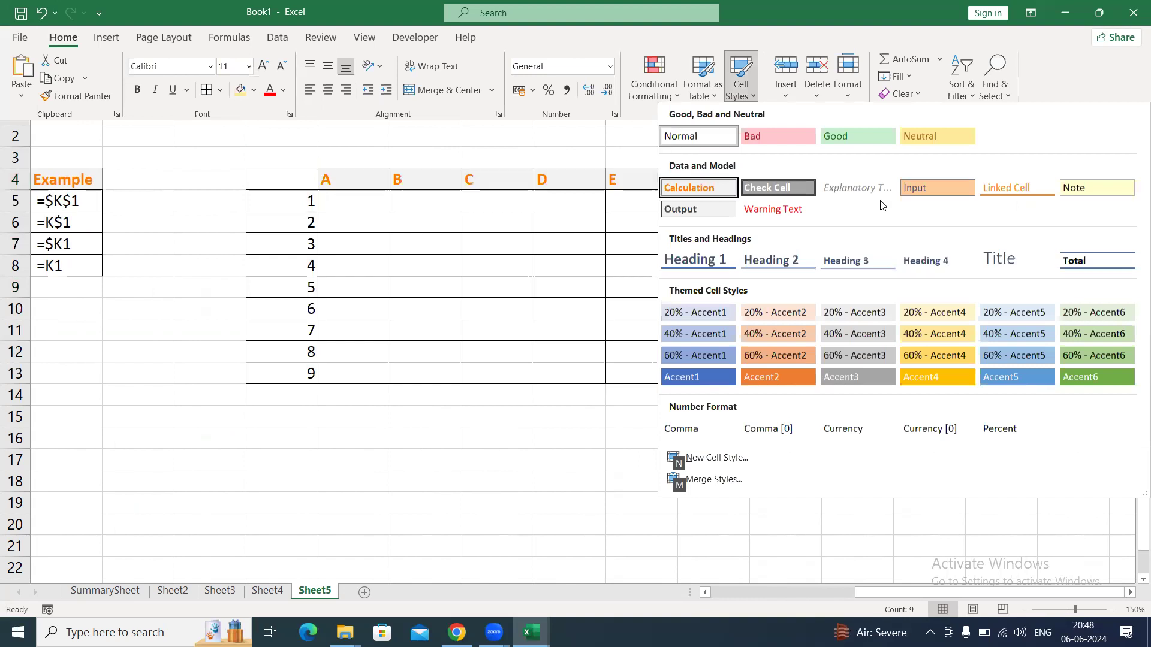
pyautogui.press('Return')
# Apply the Calculation cell style to the row labels in L5:L13.
pyautogui.press('Left')
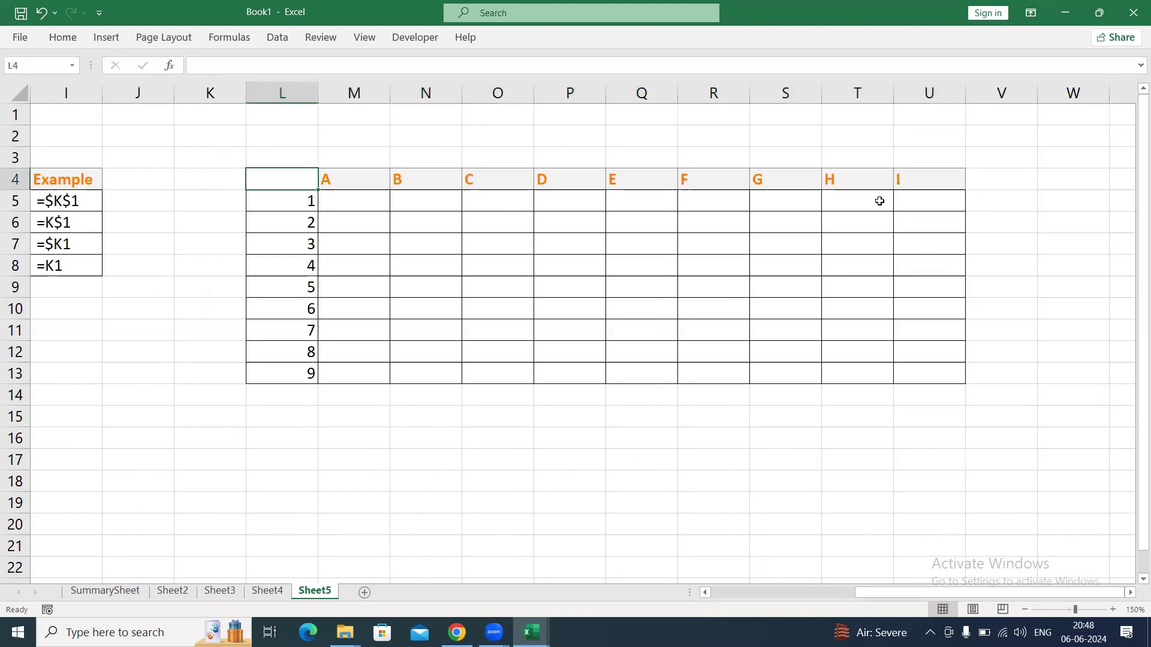
pyautogui.press('Down')
pyautogui.hotkey('ctrl', 'shift', 'Down')
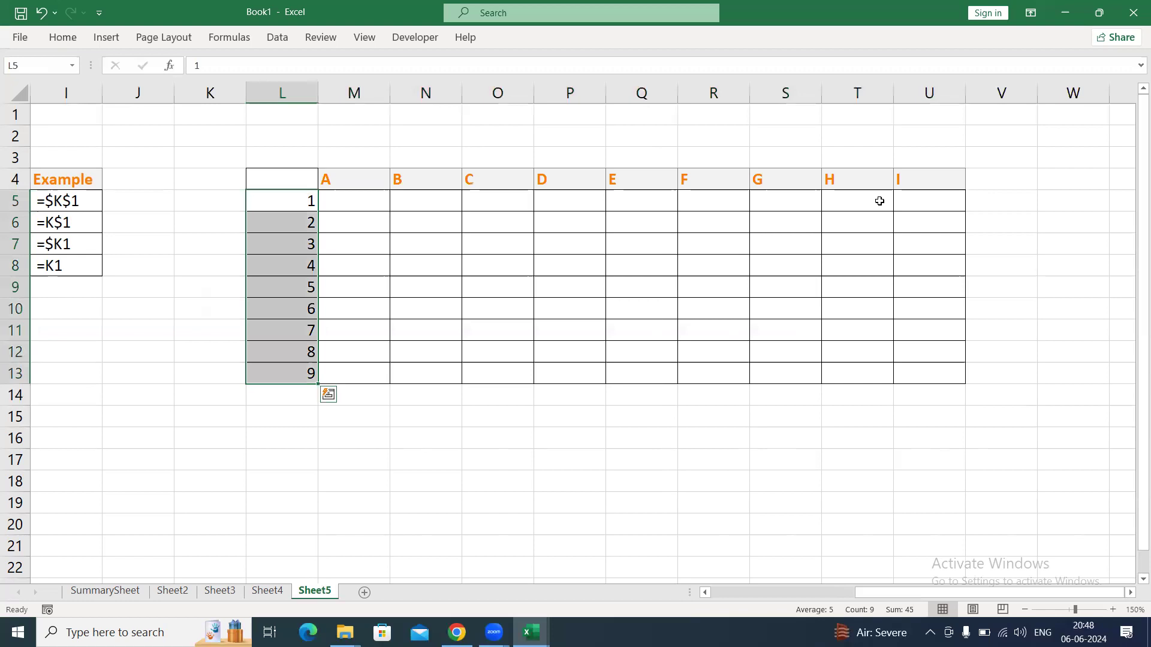
pyautogui.hotkey('alt', 'h')
pyautogui.press('j')
pyautogui.press('Down')
pyautogui.press('Return')
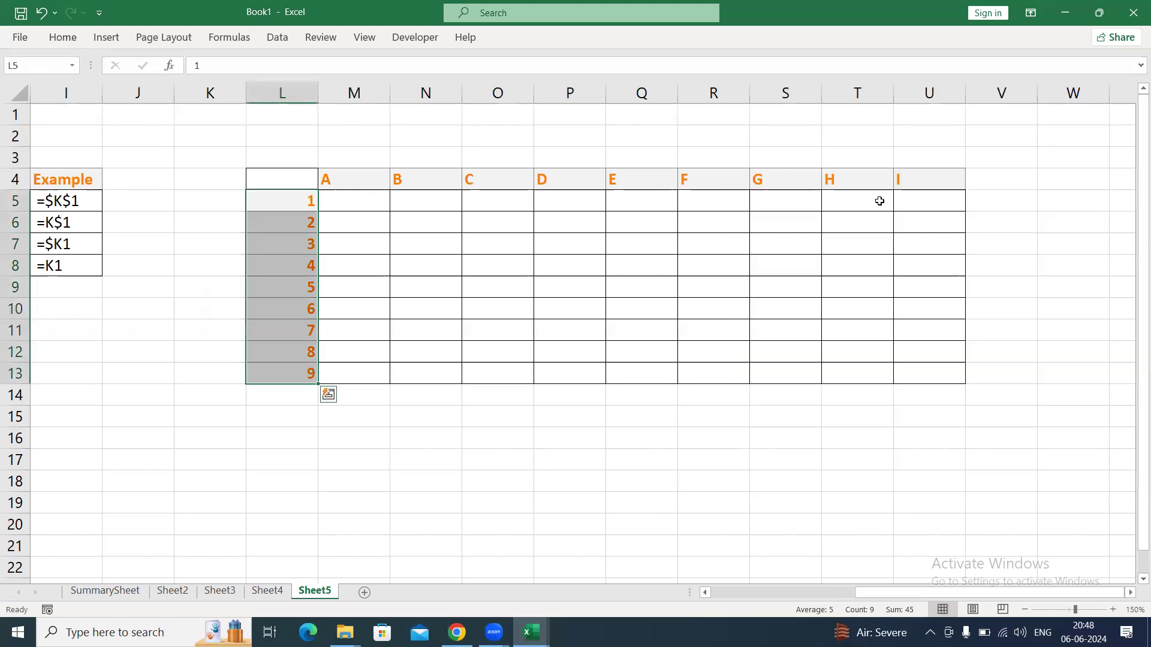
# Enter 1A and 2A from M5 downward and complete the column to 9A with Flash Fill.
pyautogui.press('Down')
pyautogui.press('Right')
pyautogui.press('Up')
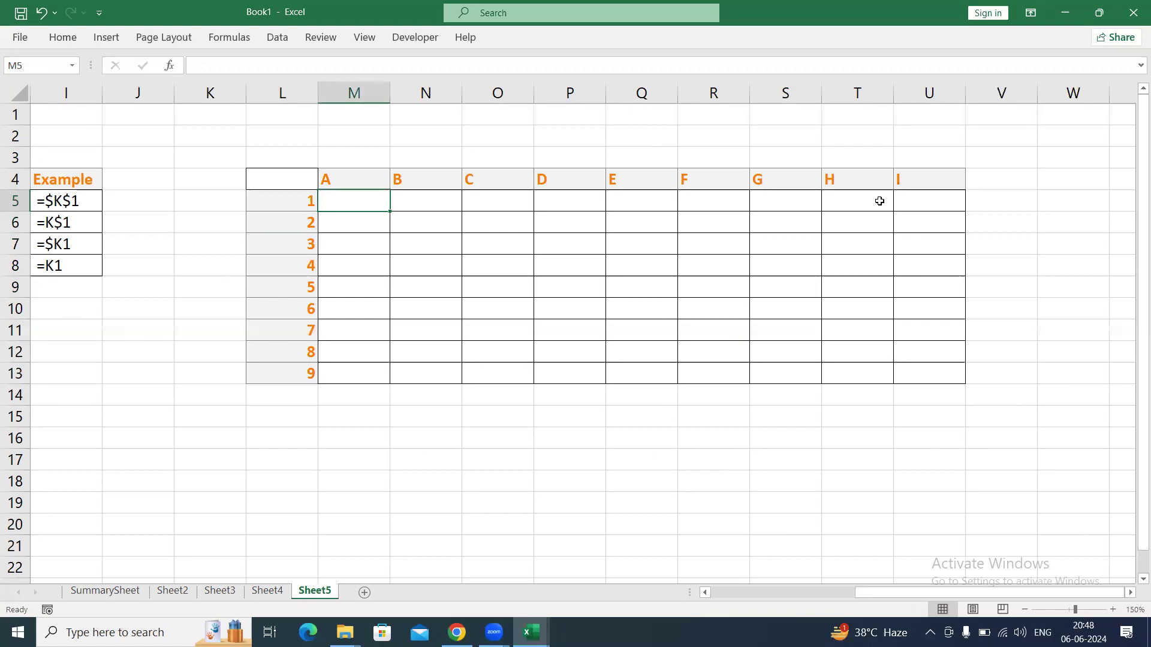
pyautogui.write('1a')
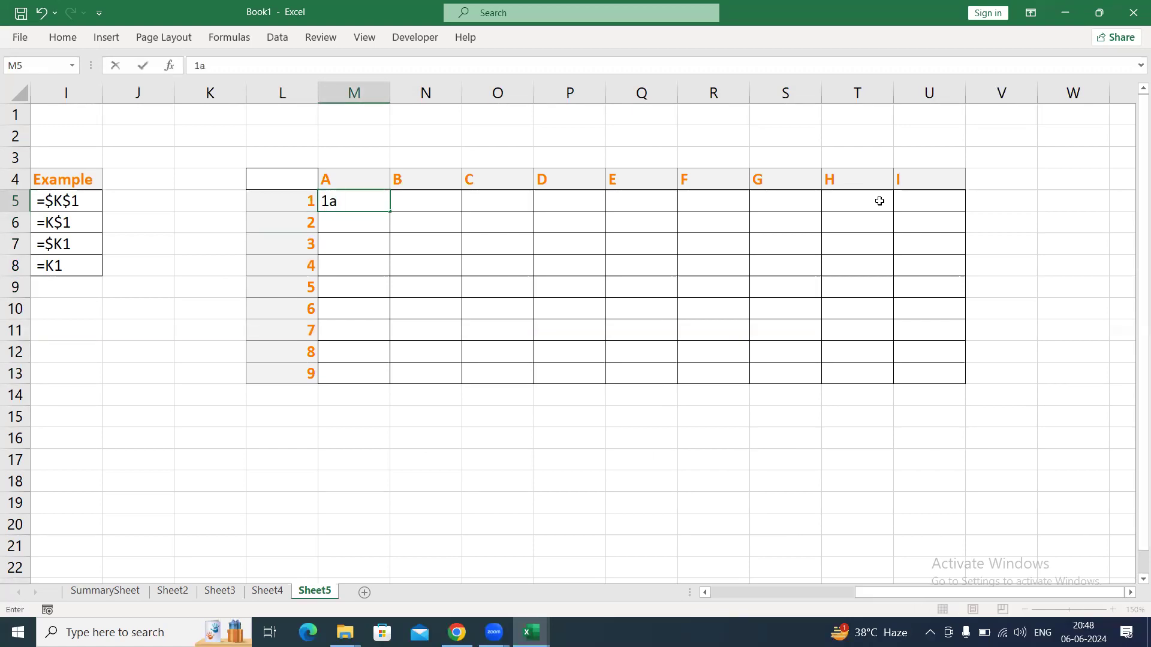
pyautogui.press('BackSpace')
pyautogui.write('A')
pyautogui.press('Return')
pyautogui.write('2A')
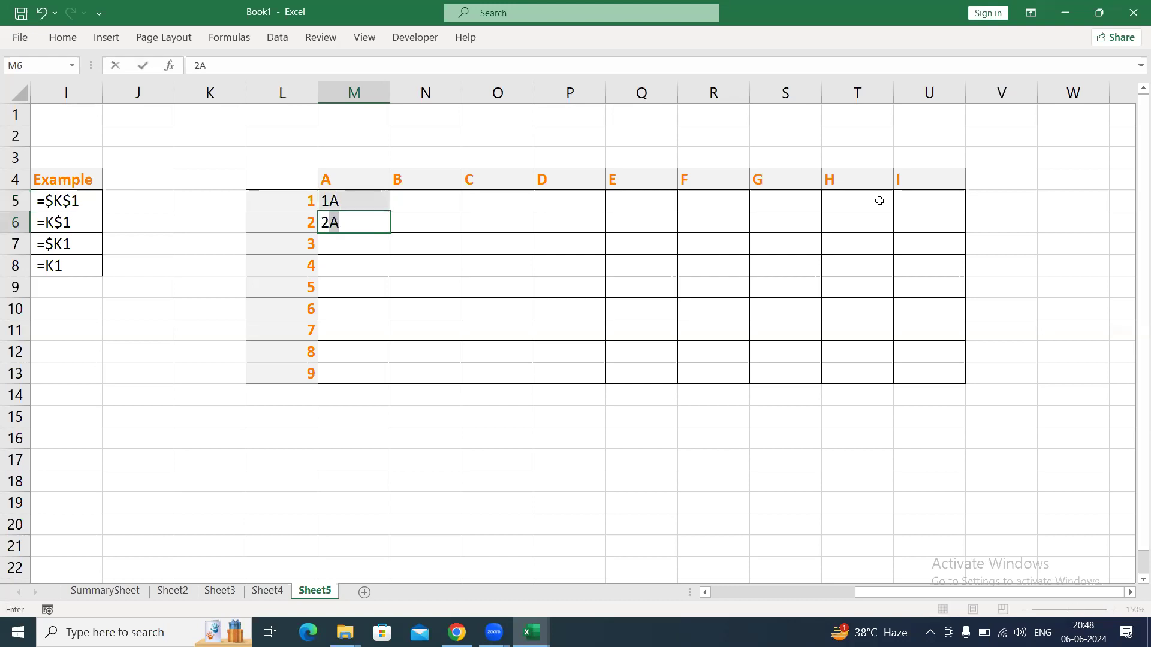
pyautogui.press('Tab')
# Enter 1B, 2B in column N and 1C, 2C in column O, completing both down to row 13 with Flash Fill.
pyautogui.press('Tab')
pyautogui.press('Up')
pyautogui.press('Left')
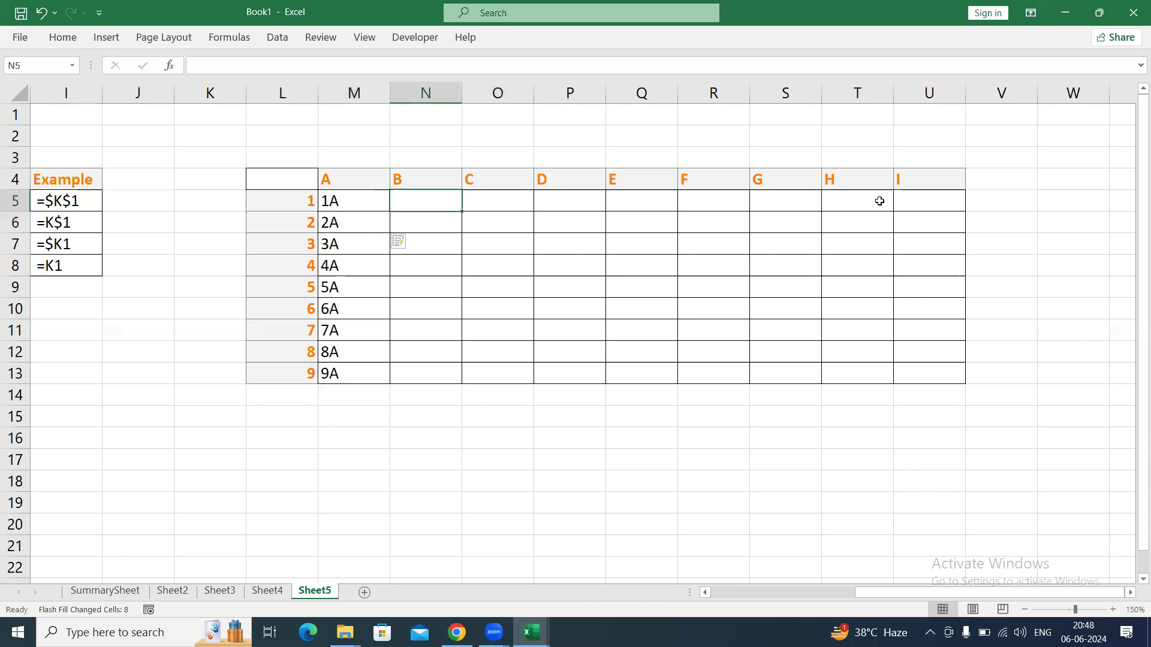
pyautogui.write('1B')
pyautogui.press('Return')
pyautogui.write('2B')
pyautogui.press('Tab')
pyautogui.press('Up')
pyautogui.write('1C')
pyautogui.press('Return')
pyautogui.write('2C')
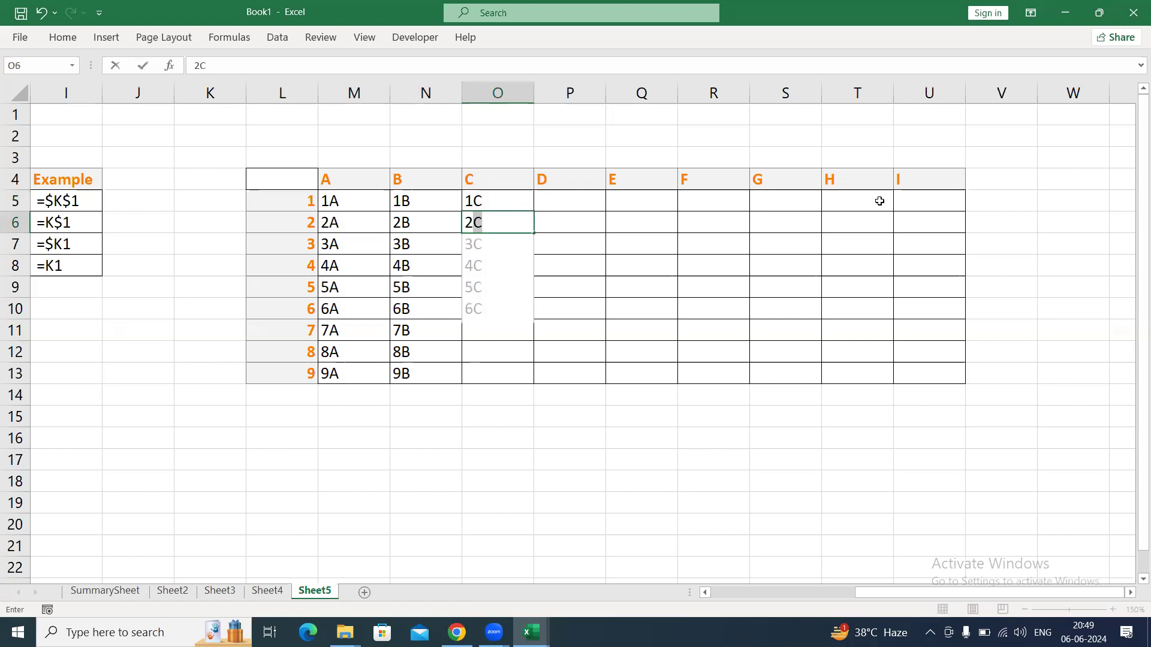
pyautogui.press('Tab')
# Enter 1D and 2D in column P and complete the column to 9D with Flash Fill.
pyautogui.press('Up')
pyautogui.write('1D')
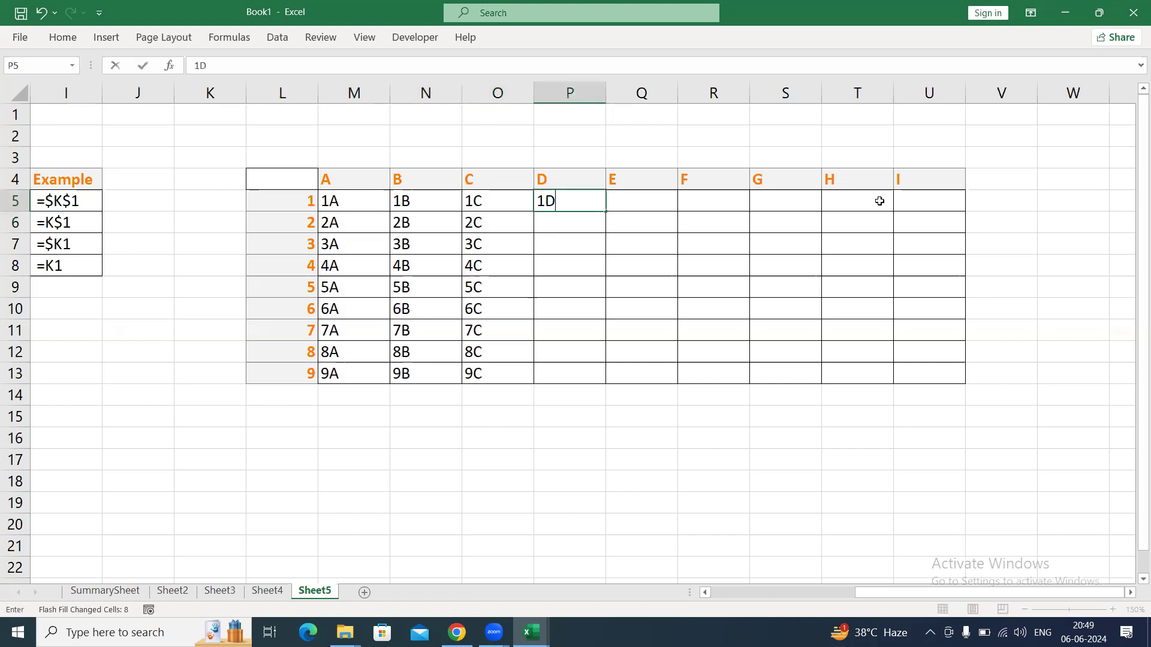
pyautogui.press('Return')
pyautogui.write('2D')
pyautogui.press('Tab')
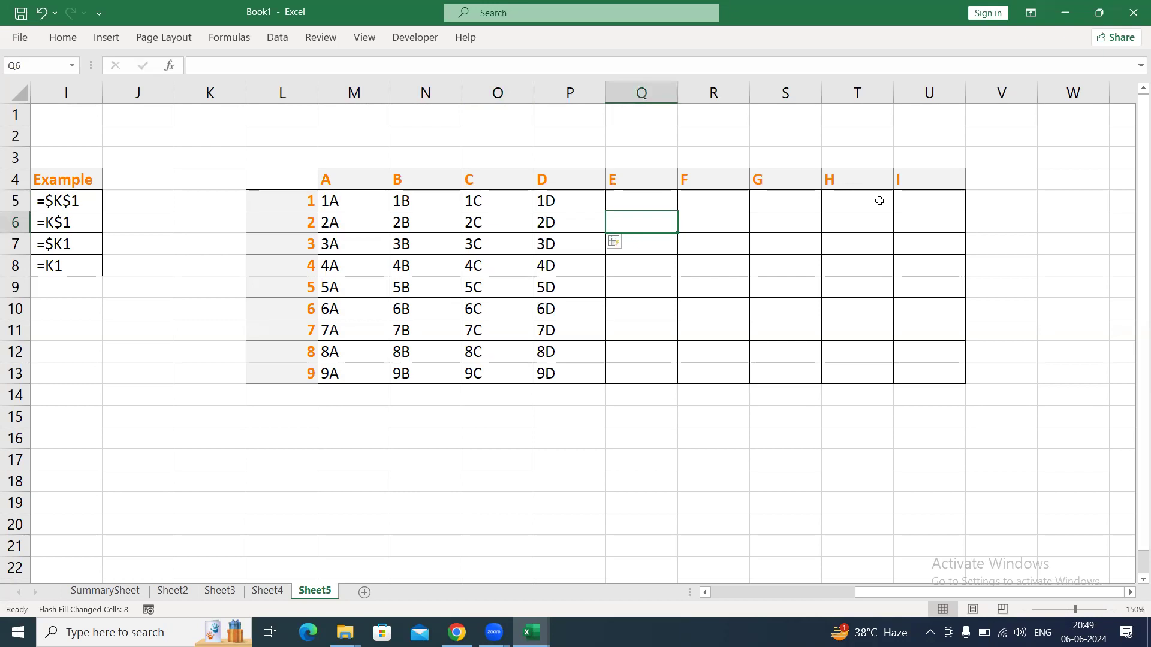
# Clear the manually entered combinations from M5:P13.
pyautogui.press('Left')
pyautogui.press('Left')
pyautogui.press('Left')
pyautogui.press('Left')
pyautogui.press('Up')
pyautogui.hotkey('ctrl', 'shift', 'Down')
pyautogui.hotkey('ctrl', 'shift', 'Right')
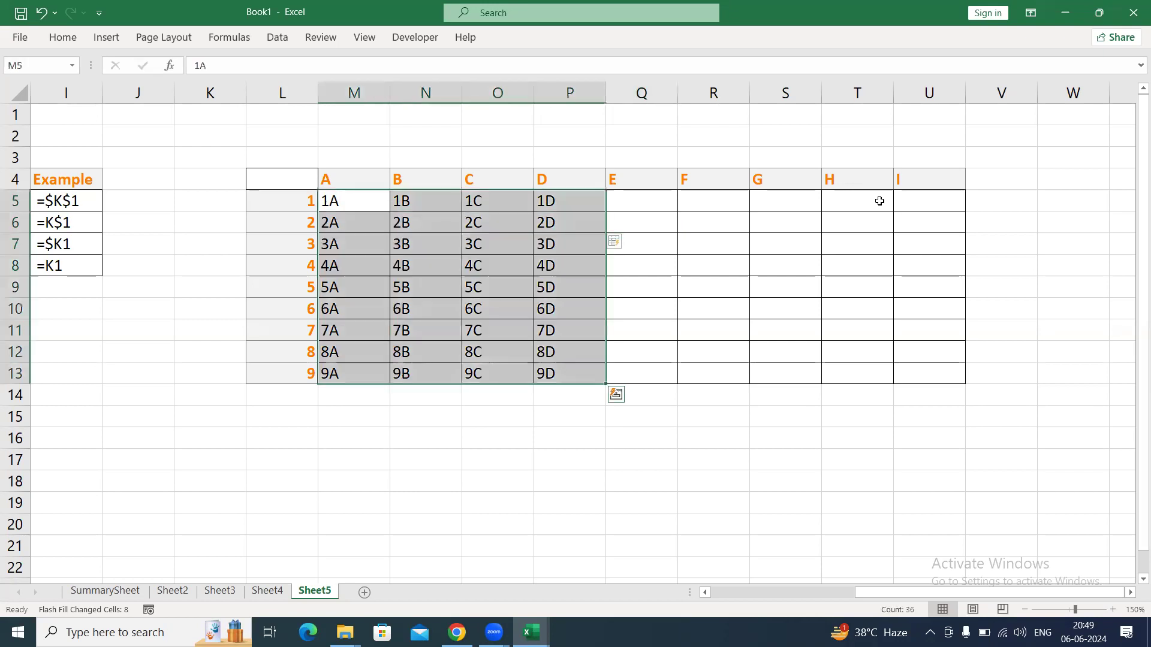
pyautogui.press('Delete')
pyautogui.press('Left')
pyautogui.write('=')
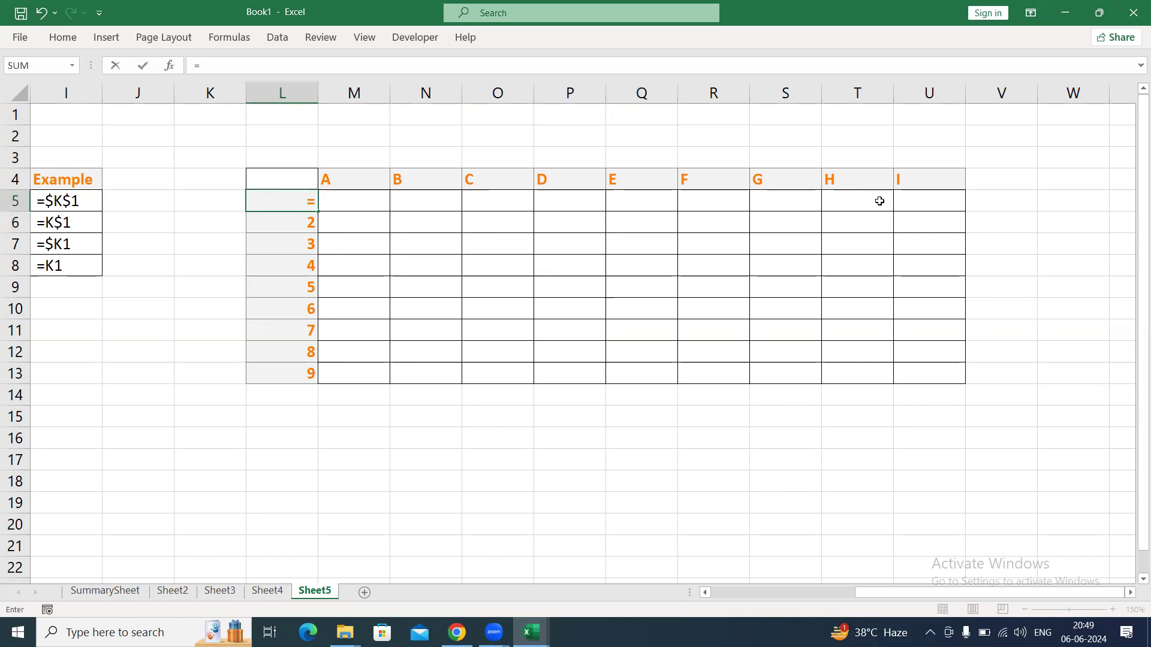
pyautogui.press('Escape')
# Enter the formula =L5&M4 in M5 to join the row label with the column heading, and check its references.
pyautogui.press('Right')
pyautogui.write('=')
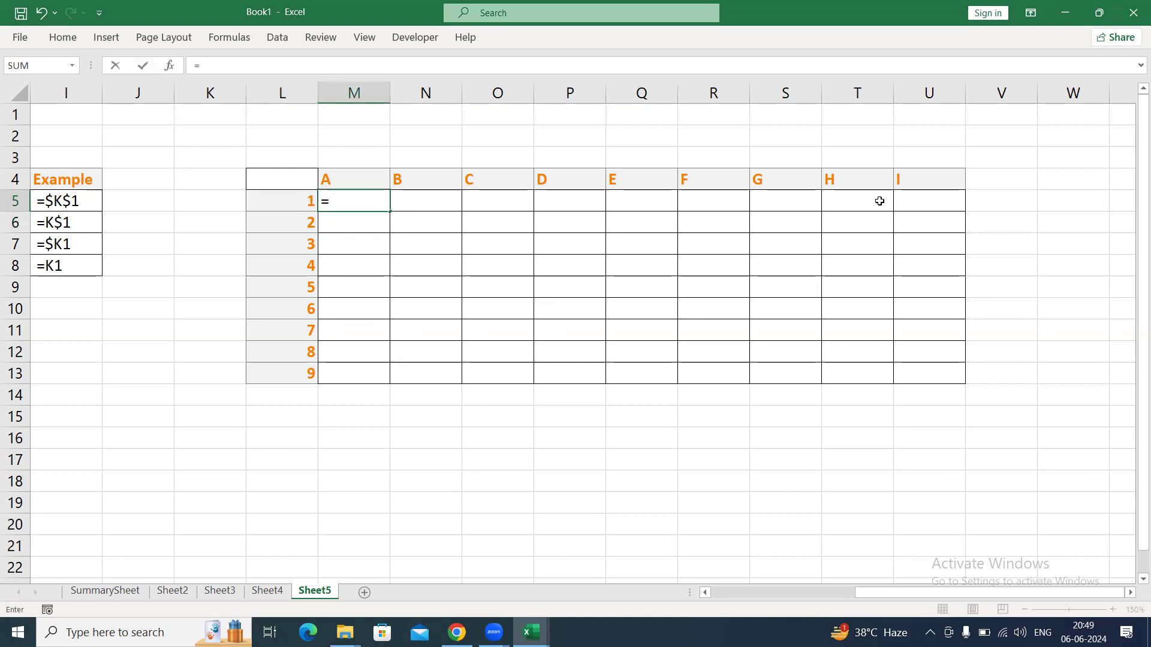
pyautogui.press('Left')
pyautogui.write('&')
pyautogui.press('Up')
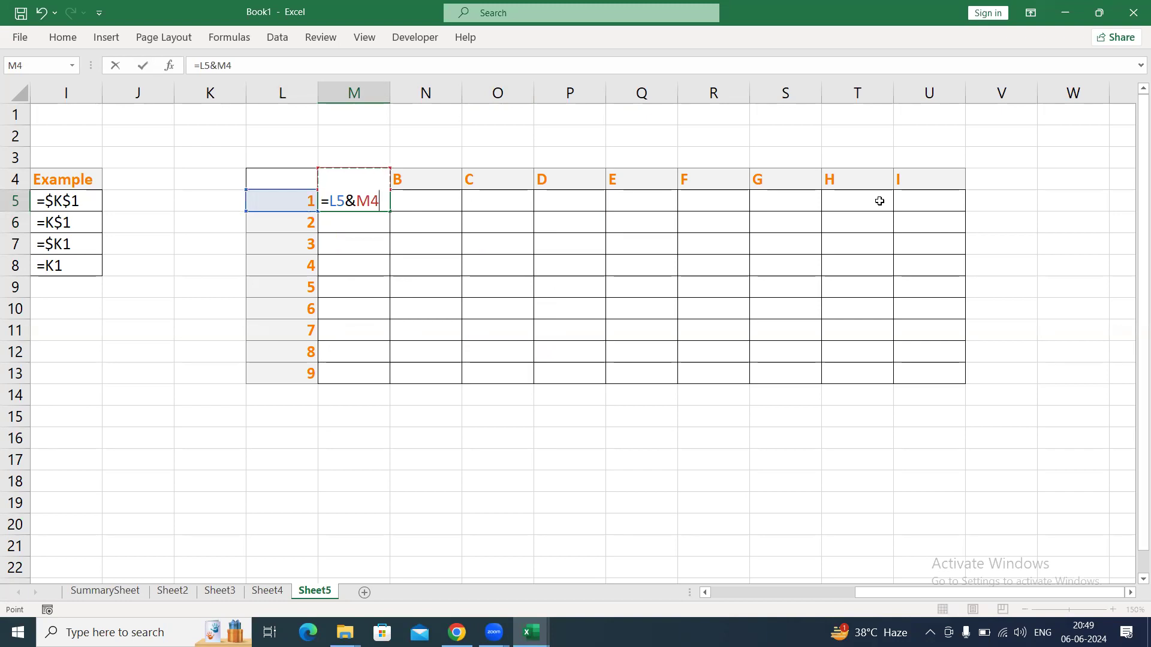
pyautogui.hotkey('ctrl', 'Return')
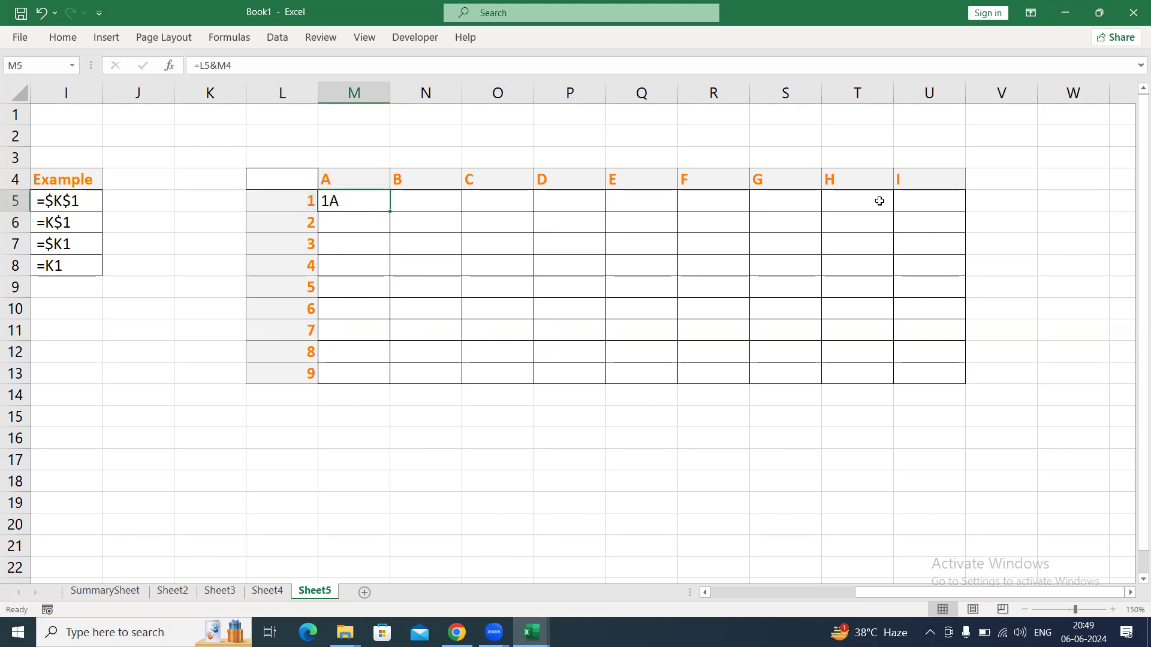
pyautogui.press('F2')
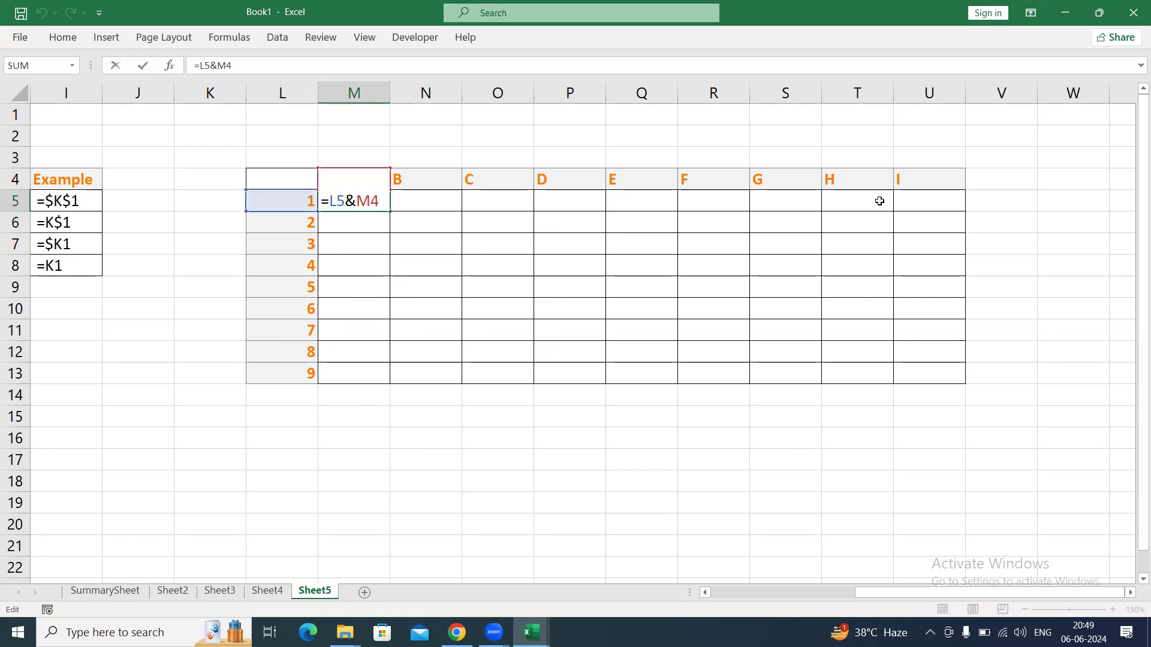
pyautogui.hotkey('ctrl', 'Return')
# Fill the whole grid M5:U13 with the relative formula =L5&M4 from M5.
pyautogui.hotkey('shift', 'Down')
pyautogui.hotkey('shift', 'Down')
pyautogui.hotkey('shift', 'Down')
pyautogui.hotkey('shift', 'Down')
pyautogui.hotkey('shift', 'Down')
pyautogui.hotkey('shift', 'Down')
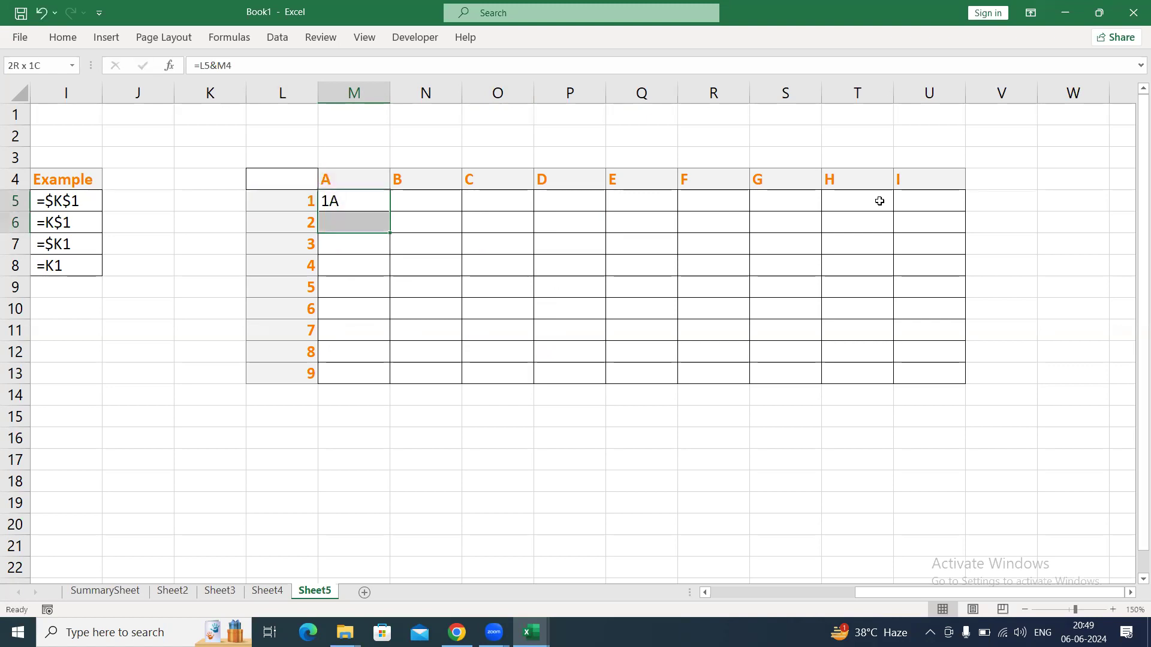
pyautogui.hotkey('shift', 'Down')
pyautogui.hotkey('shift', 'Down')
pyautogui.hotkey('shift', 'Right')
pyautogui.hotkey('shift', 'Right')
pyautogui.hotkey('shift', 'Right')
pyautogui.hotkey('shift', 'Right')
pyautogui.hotkey('shift', 'Right')
pyautogui.hotkey('shift', 'Right')
pyautogui.hotkey('shift', 'Right')
pyautogui.hotkey('shift', 'Right')
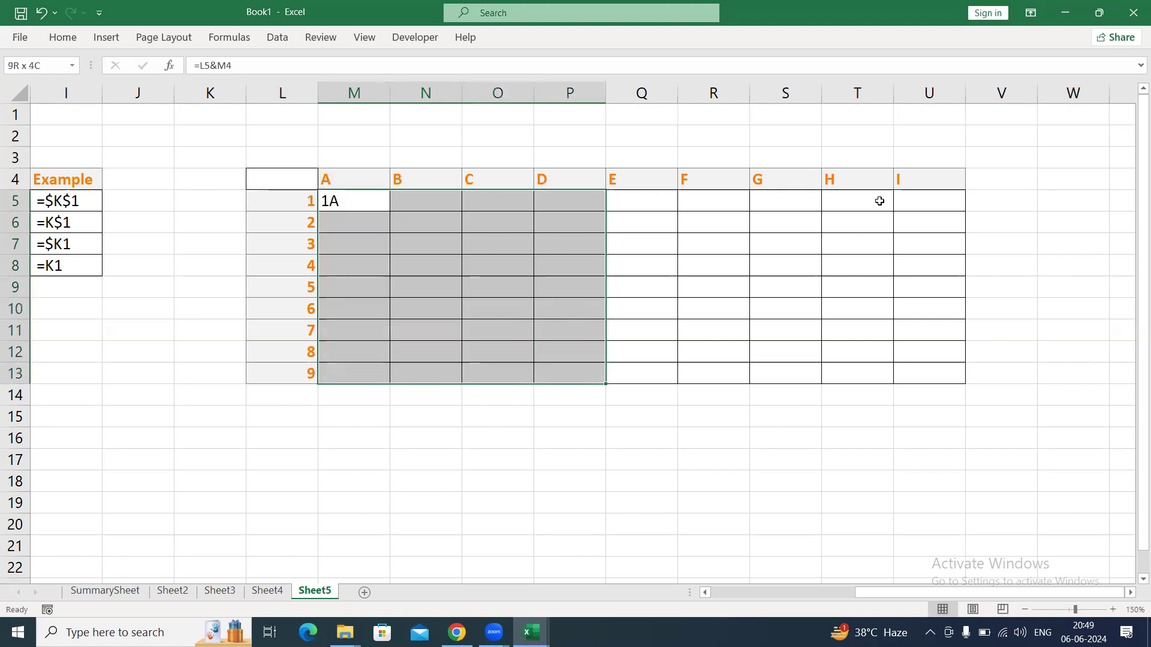
pyautogui.press('F2')
pyautogui.hotkey('ctrl', 'Return')
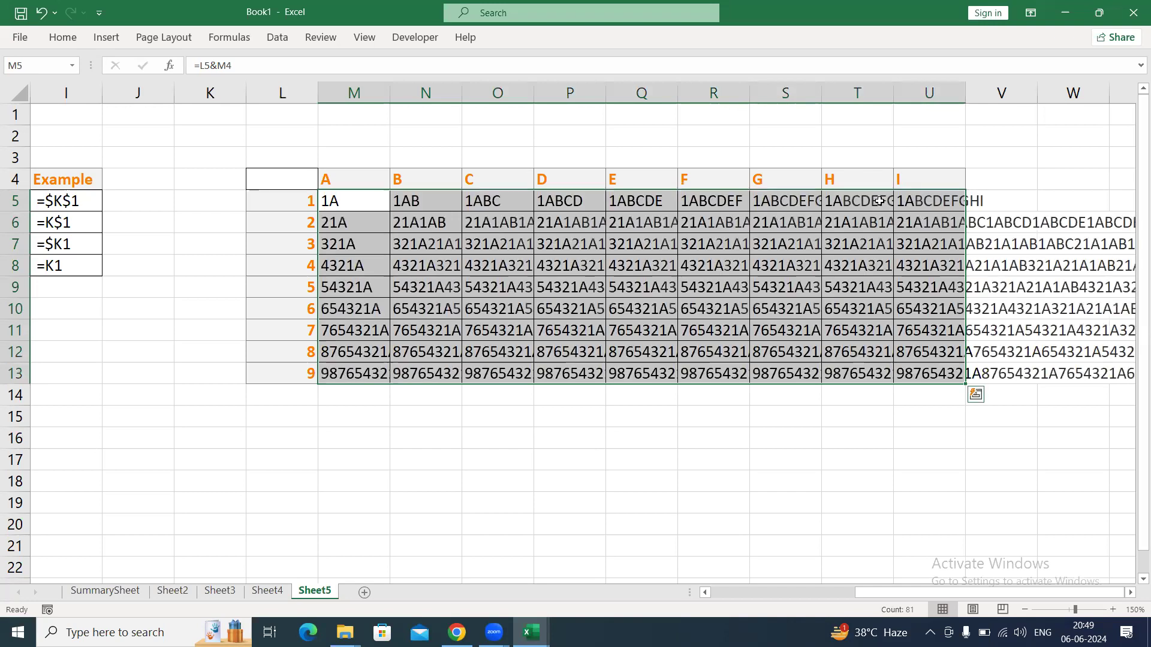
# Examine how far the joined text spills beyond the grid's last column, then return to M5.
pyautogui.press('Right')
pyautogui.press('Right')
pyautogui.press('Right')
pyautogui.press('Right')
pyautogui.press('Right')
pyautogui.press('Right')
pyautogui.press('Right')
pyautogui.press('Right')
pyautogui.press('Right')
pyautogui.press('Right')
pyautogui.press('Right')
pyautogui.press('Right')
pyautogui.press('Right')
pyautogui.press('Right')
pyautogui.press('Right')
pyautogui.press('Right')
pyautogui.press('Right')
pyautogui.press('Right')
pyautogui.press('Right')
pyautogui.press('Right')
pyautogui.press('Right')
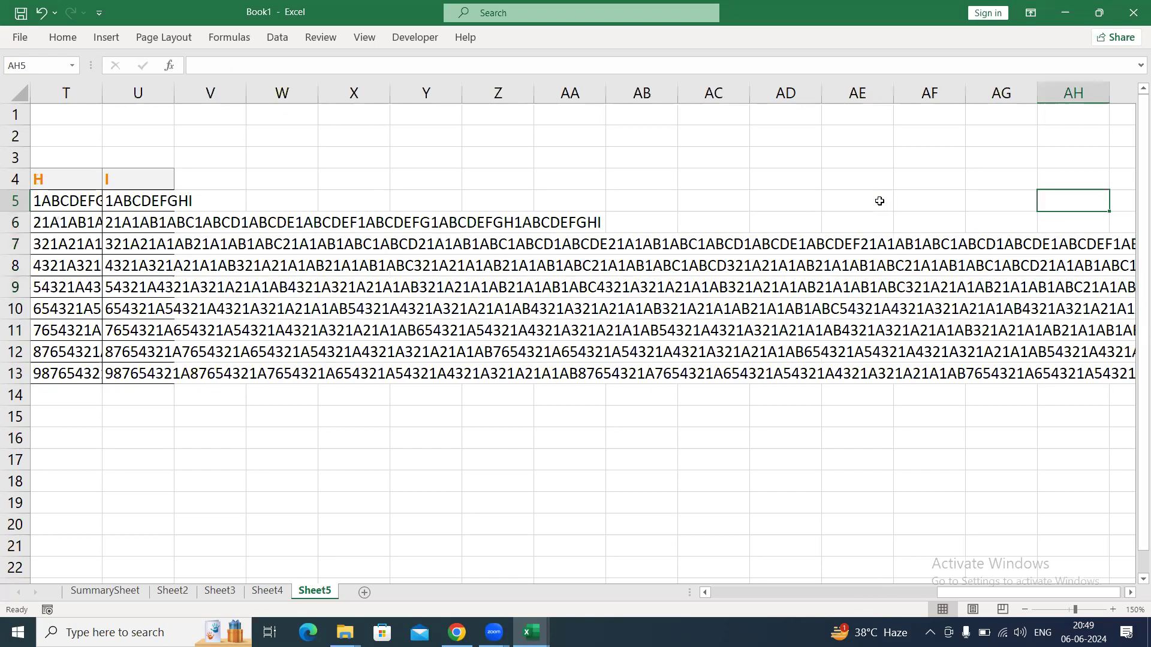
pyautogui.press('Right')
pyautogui.press('Right')
pyautogui.press('Right')
pyautogui.press('Right')
pyautogui.press('Right')
pyautogui.press('Right')
pyautogui.press('Right')
pyautogui.press('Right')
pyautogui.press('Right')
pyautogui.press('Right')
pyautogui.press('Right')
pyautogui.press('Right')
pyautogui.press('Right')
pyautogui.press('Right')
pyautogui.press('Right')
pyautogui.press('Right')
pyautogui.press('Right')
pyautogui.press('Right')
pyautogui.press('Right')
pyautogui.press('Right')
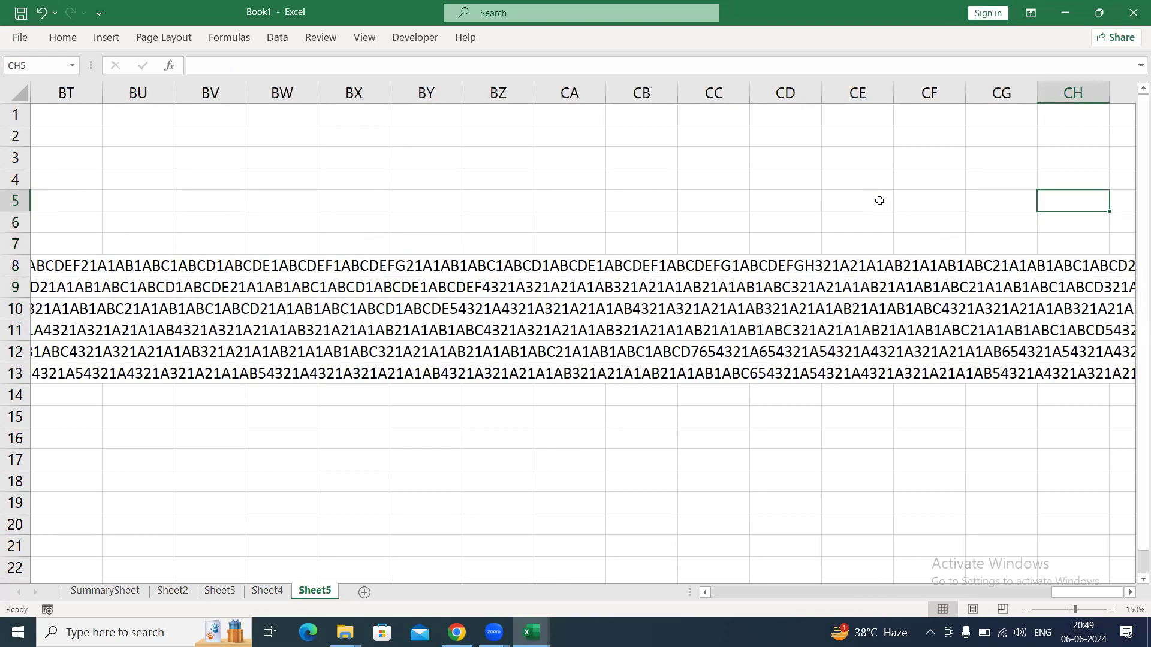
pyautogui.press('Right')
pyautogui.press('Right')
pyautogui.press('Right')
pyautogui.press('Right')
pyautogui.press('Right')
pyautogui.press('Right')
pyautogui.press('Right')
pyautogui.press('Right')
pyautogui.press('Right')
pyautogui.press('Right')
pyautogui.press('Right')
pyautogui.press('Right')
pyautogui.press('Right')
pyautogui.press('Right')
pyautogui.press('Right')
pyautogui.press('Right')
pyautogui.press('Right')
pyautogui.press('Right')
pyautogui.press('Right')
pyautogui.press('Right')
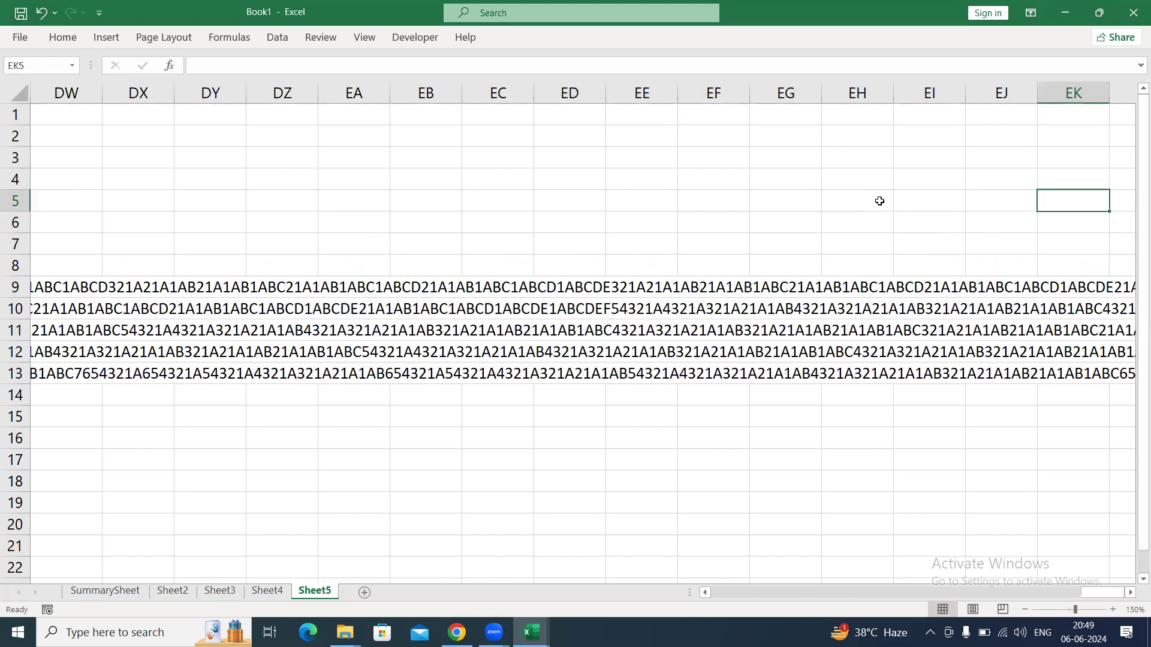
pyautogui.hotkey('ctrl', 'Left')
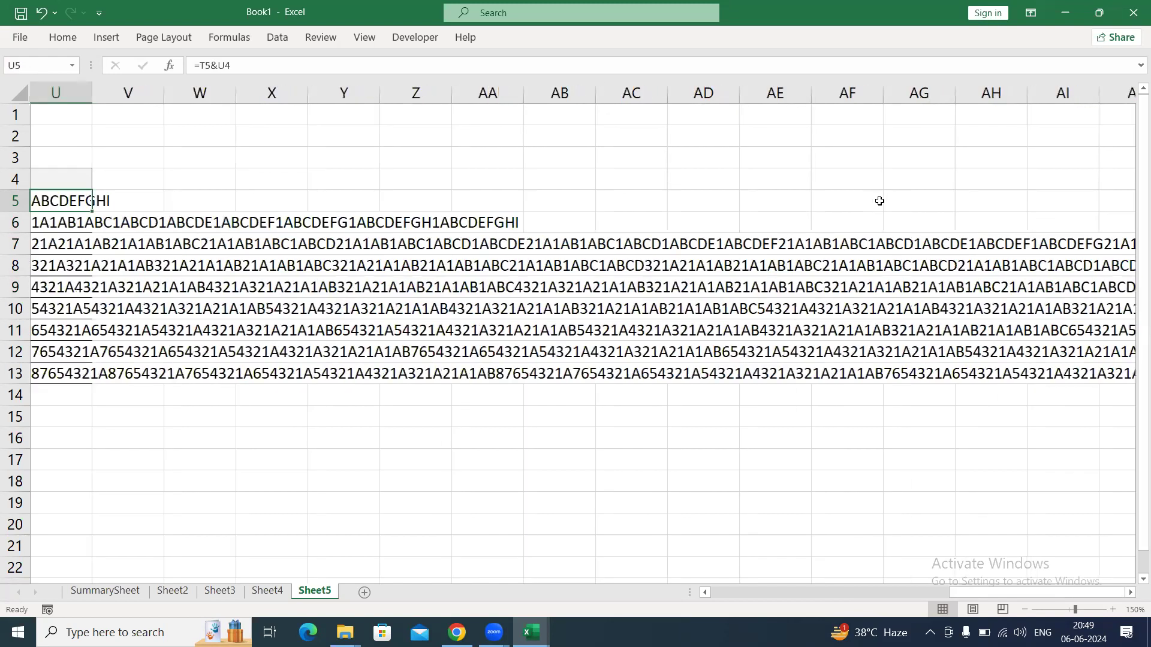
pyautogui.hotkey('ctrl', 'Left')
pyautogui.press('Right')
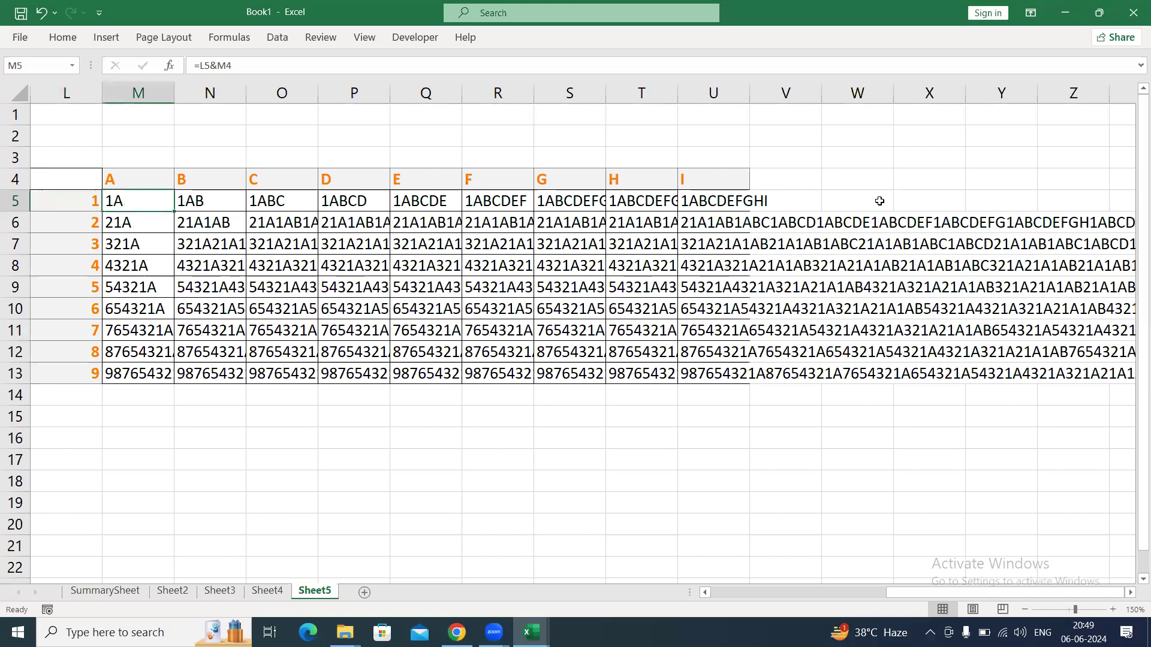
# Inspect the cell references in the formulas of M5 and U13, the grid's first and last cells.
pyautogui.press('F2')
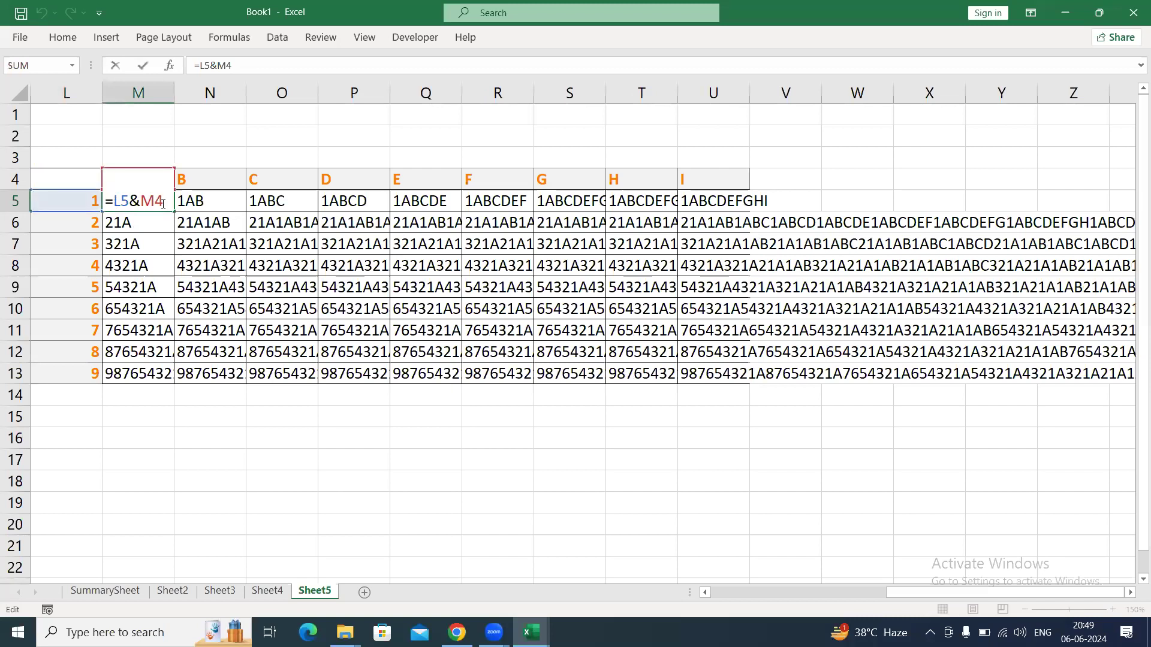
pyautogui.press('Escape')
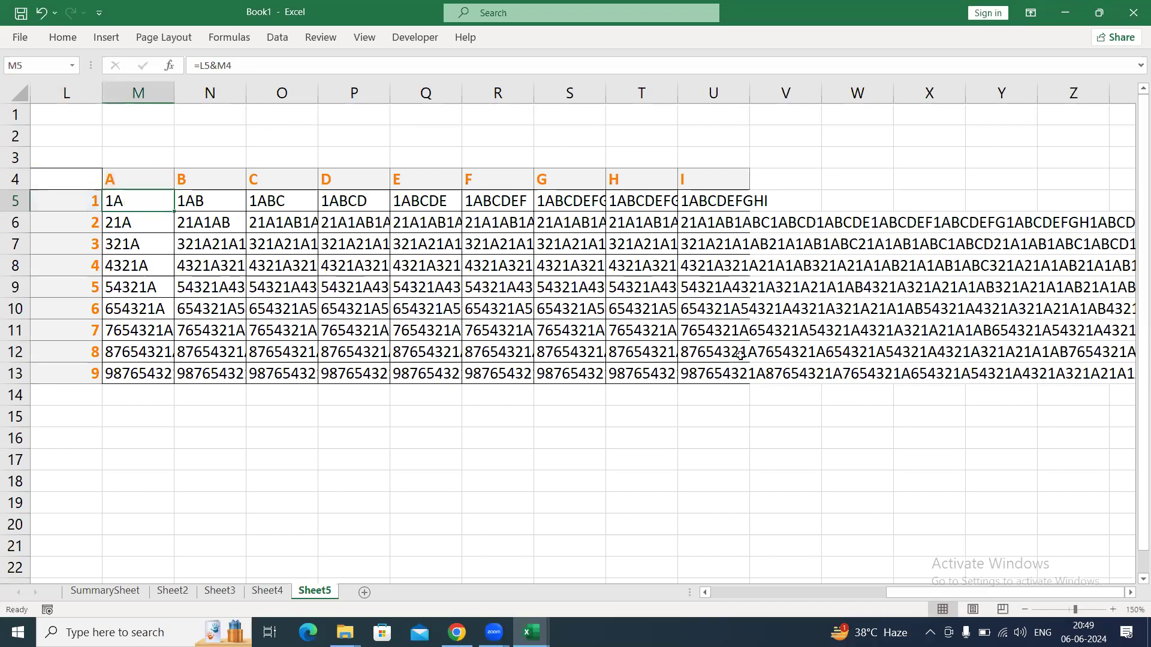
pyautogui.click(726, 371)
pyautogui.press('F2')
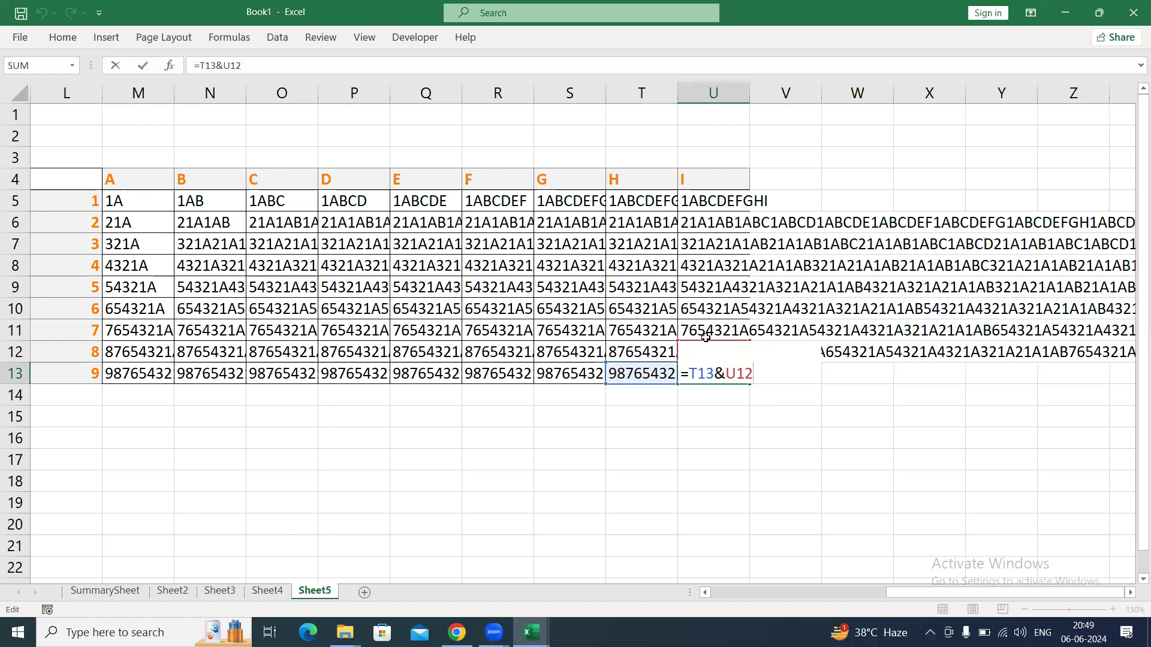
# Clear the joined text from the whole grid M5:U13, ending on M5.
pyautogui.hotkey('ctrl', 'Return')
pyautogui.press('Left')
pyautogui.press('Left')
pyautogui.press('Left')
pyautogui.press('Left')
pyautogui.press('Left')
pyautogui.press('Left')
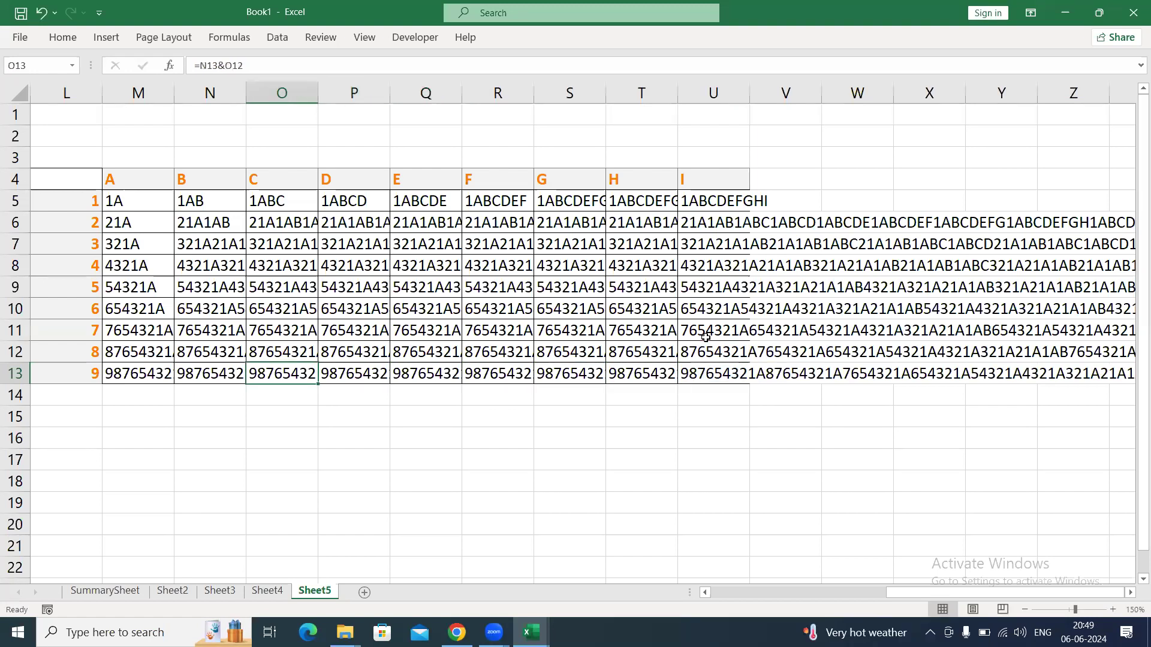
pyautogui.press('Left')
pyautogui.press('Left')
pyautogui.hotkey('ctrl', 'Up')
pyautogui.press('Down')
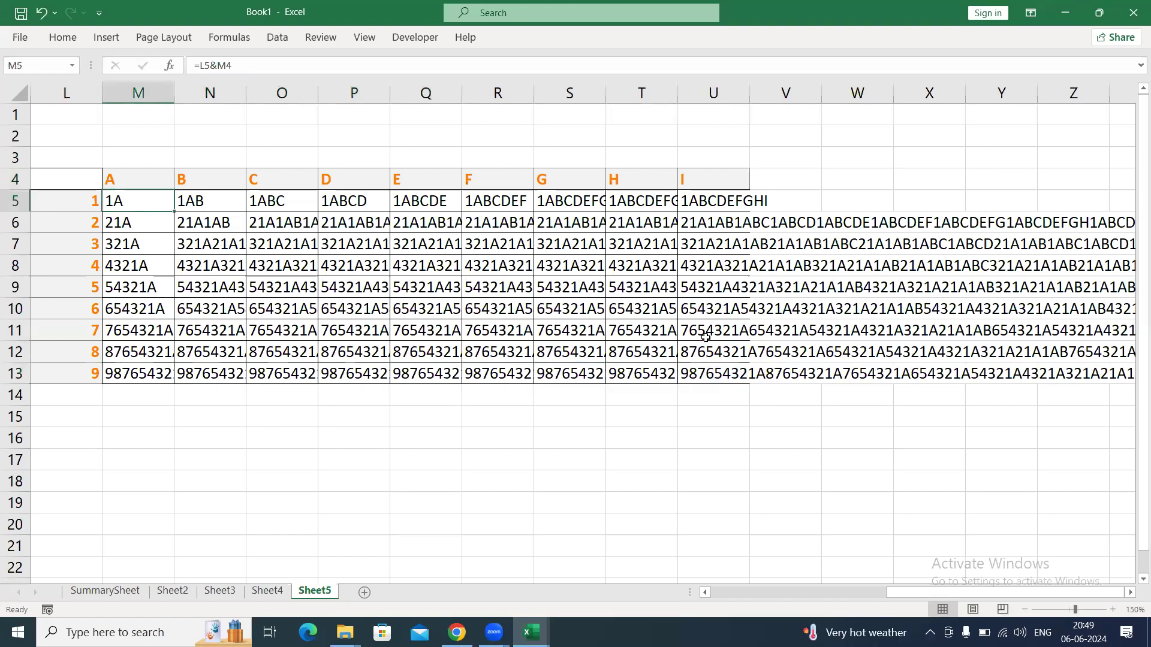
pyautogui.hotkey('ctrl', 'shift', 'Down')
pyautogui.hotkey('ctrl', 'shift', 'Right')
pyautogui.press('Delete')
pyautogui.press('Down')
pyautogui.press('Up')
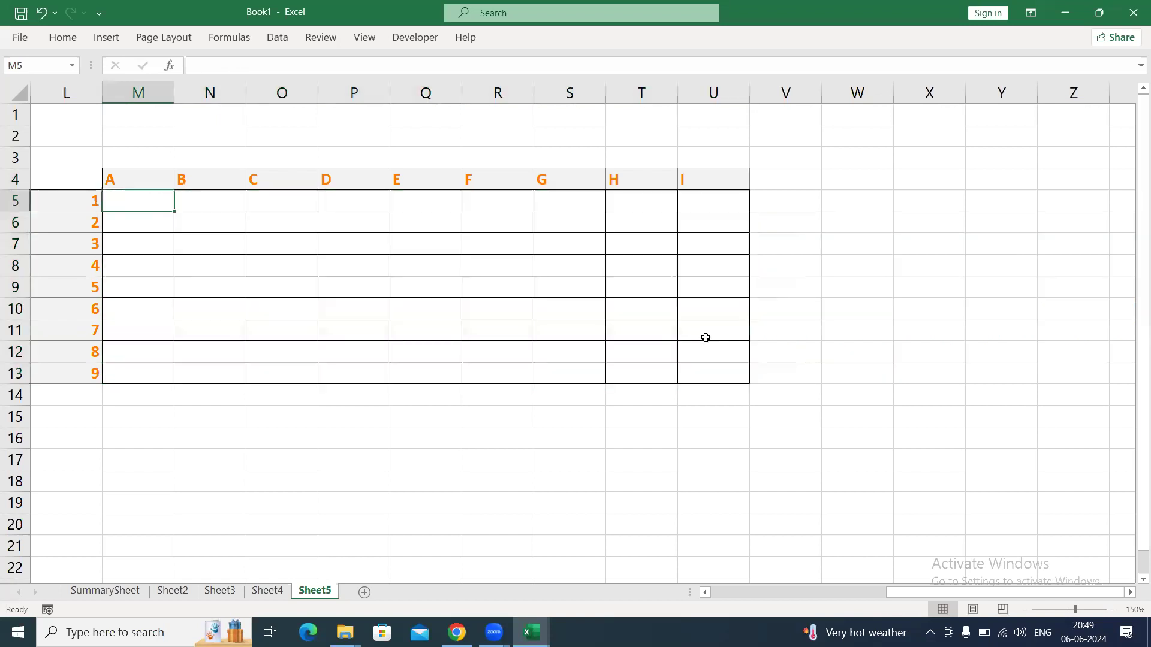
# Enter the relative formula =L5&M4 in M5 to join the first row label with the first column heading.
pyautogui.write('=')
pyautogui.press('Left')
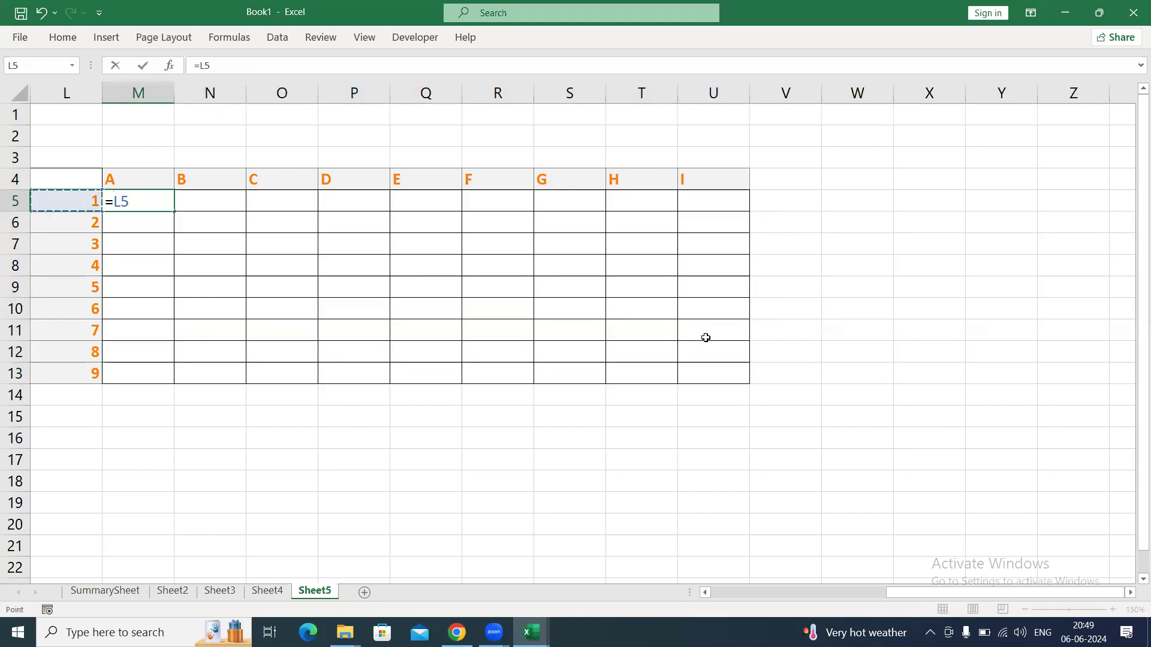
pyautogui.write('&')
pyautogui.press('Up')
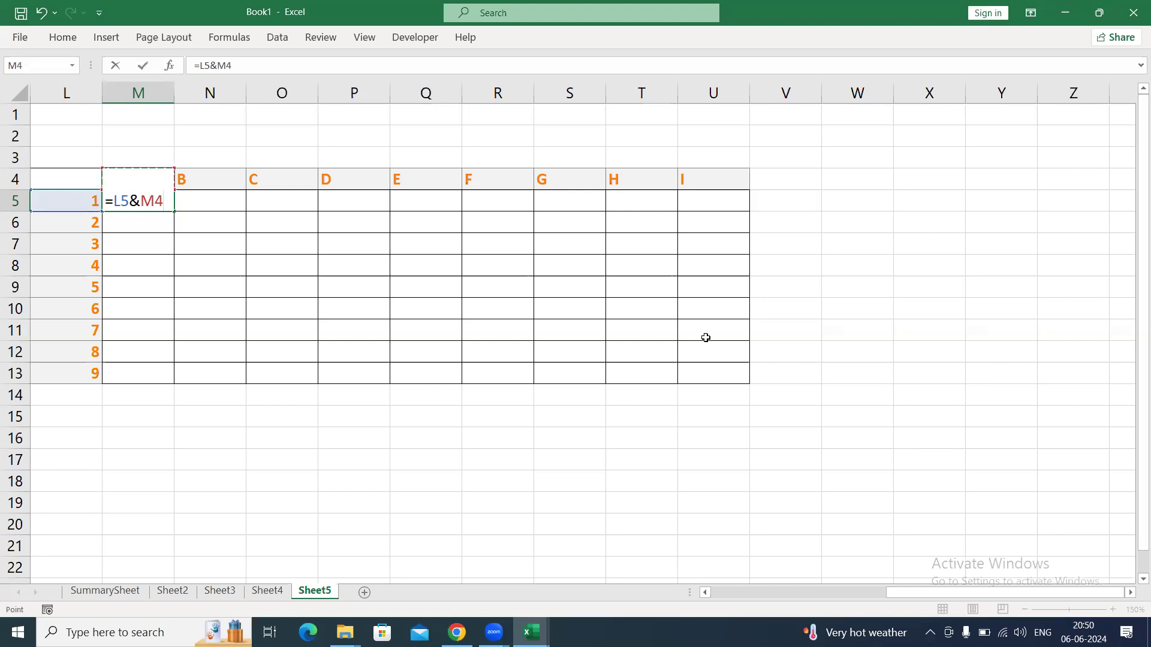
pyautogui.press('Return')
# Fill the relative formula from M5 down through M13.
pyautogui.press('Up')
pyautogui.hotkey('shift', 'Down')
pyautogui.hotkey('shift', 'Down')
pyautogui.hotkey('shift', 'Down')
pyautogui.hotkey('shift', 'Down')
pyautogui.hotkey('shift', 'Down')
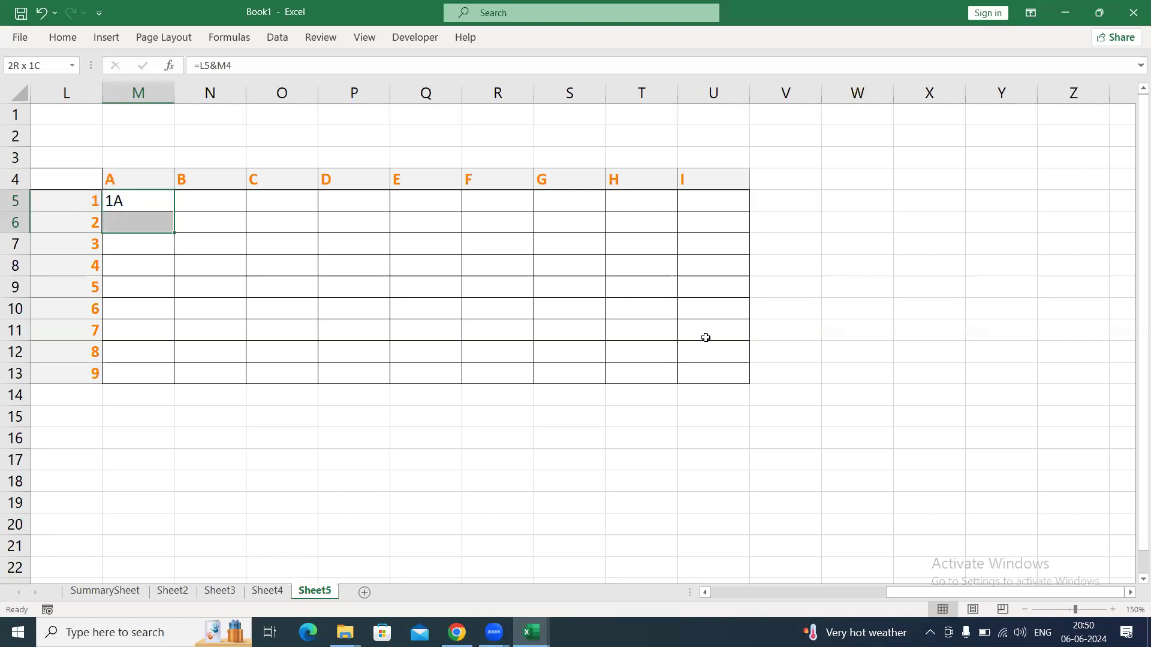
pyautogui.hotkey('shift', 'Down')
pyautogui.hotkey('shift', 'Down')
pyautogui.hotkey('shift', 'Down')
pyautogui.hotkey('ctrl', 'd')
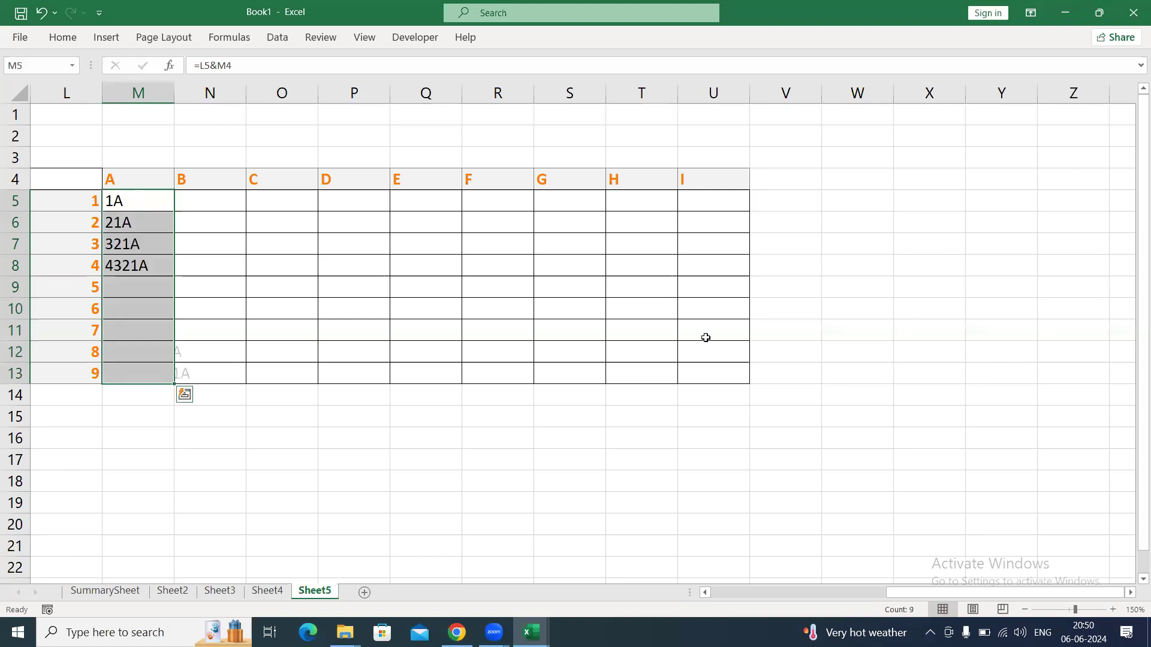
# Inspect how the cell references shift in the formulas down column M, in M5 to M8 and in M13.
pyautogui.press('Down')
pyautogui.press('Down')
pyautogui.press('Down')
pyautogui.press('Down')
pyautogui.press('Down')
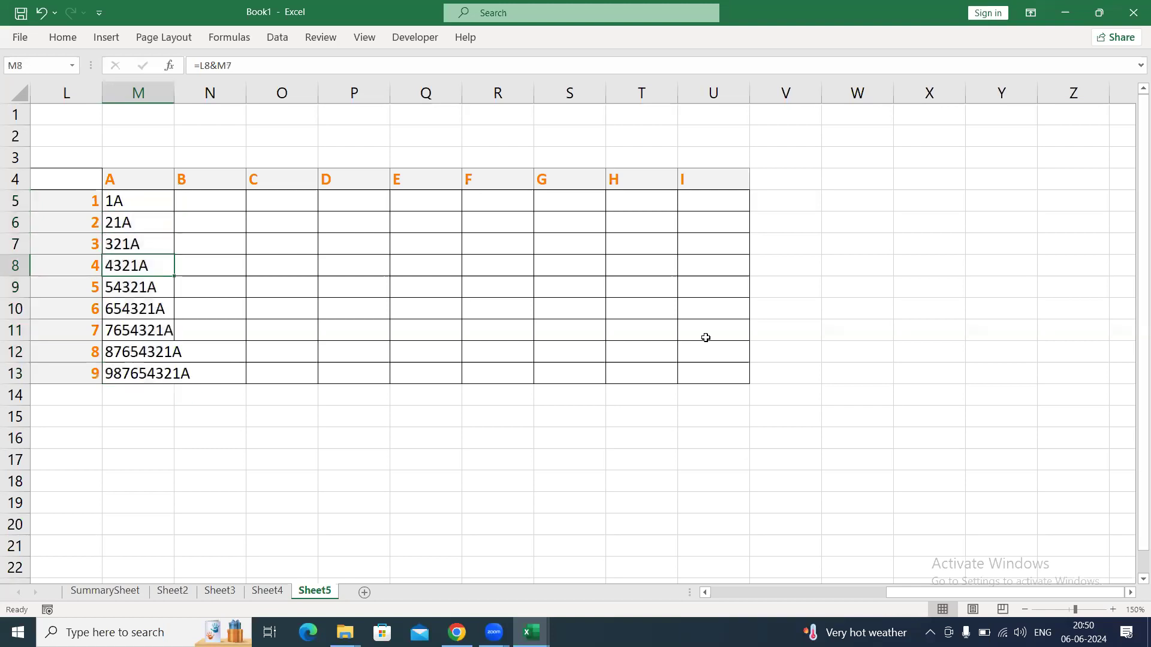
pyautogui.press('Up')
pyautogui.press('Up')
pyautogui.press('Up')
pyautogui.press('Up')
pyautogui.press('Up')
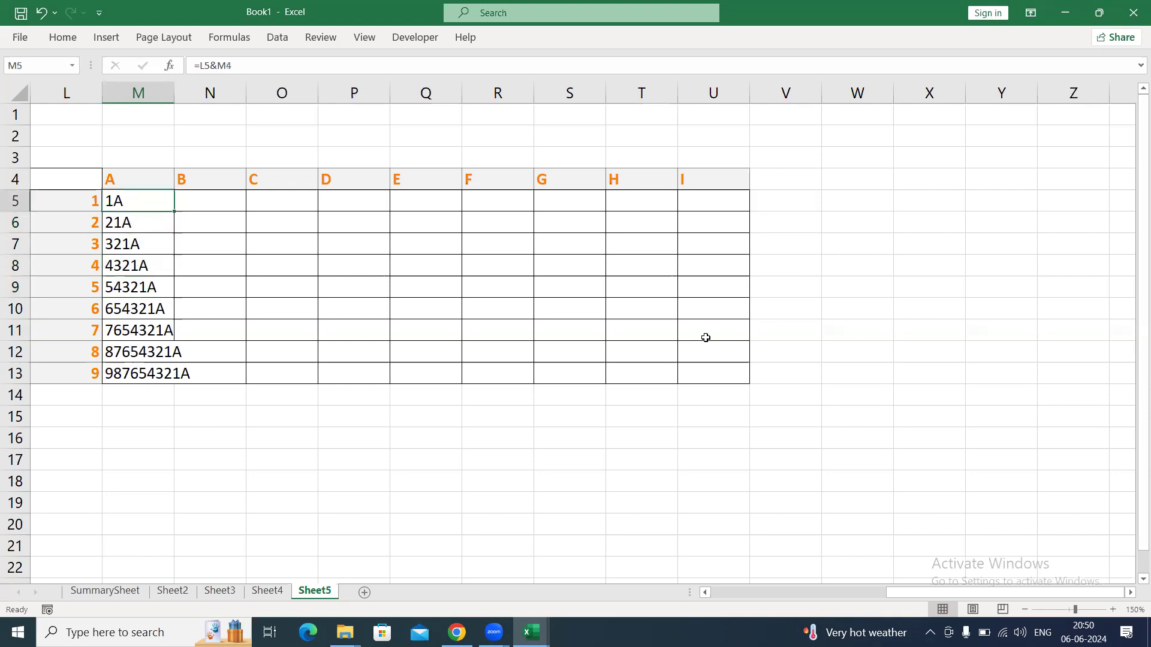
pyautogui.press('F2')
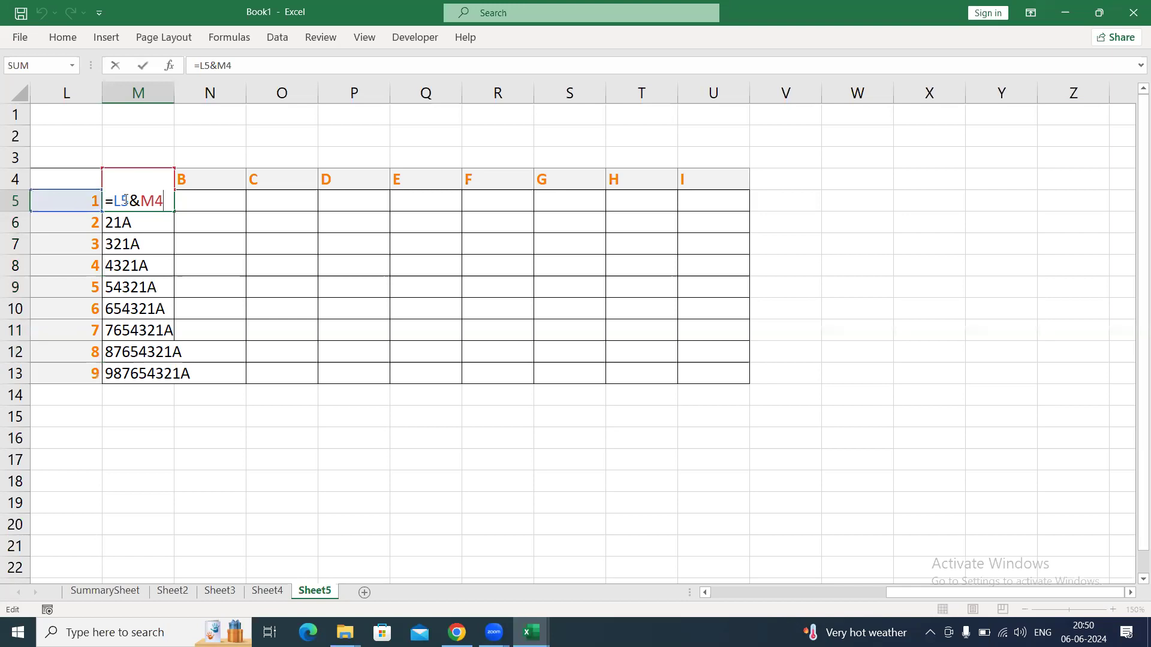
pyautogui.press('Return')
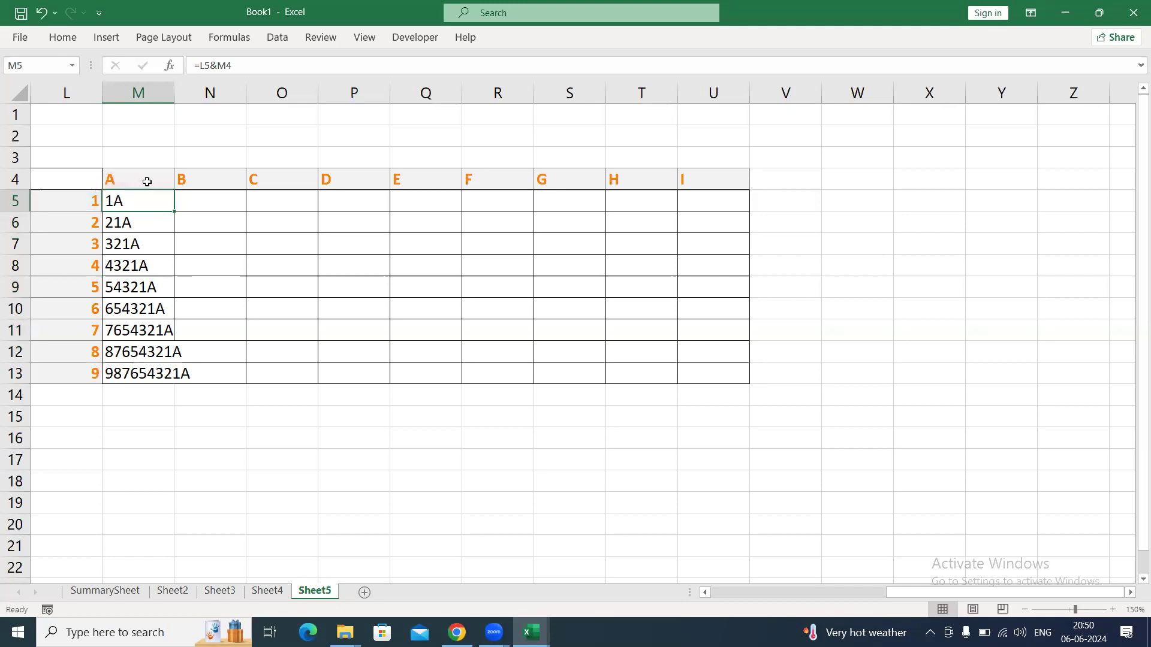
pyautogui.press('F2')
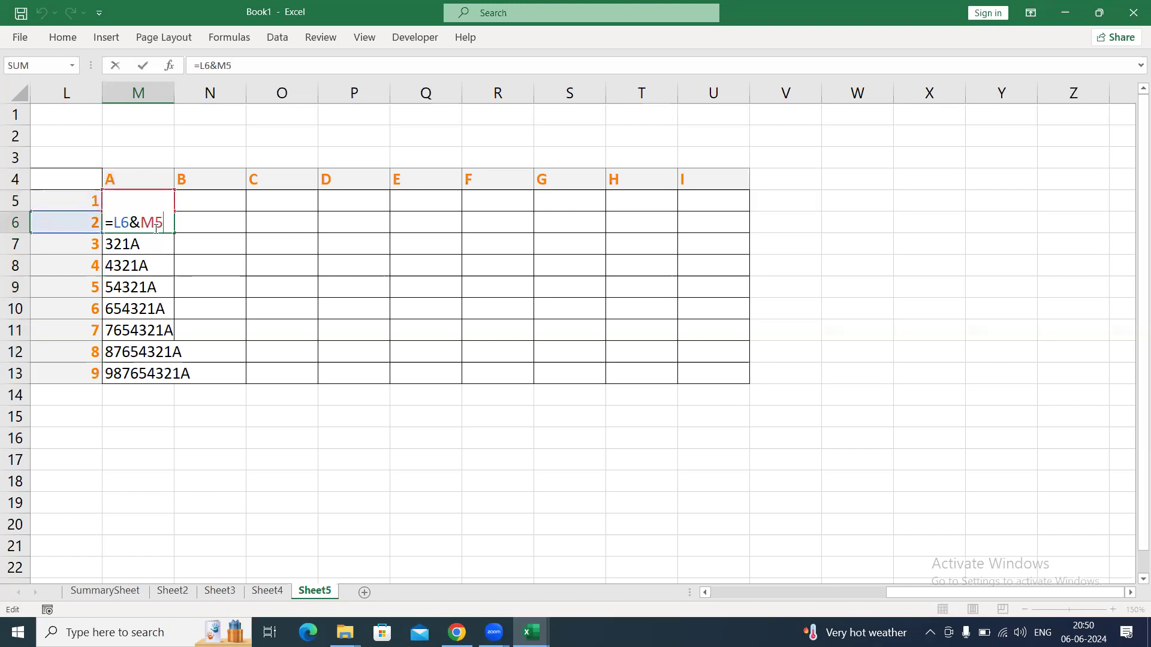
pyautogui.press('Return')
pyautogui.press('F2')
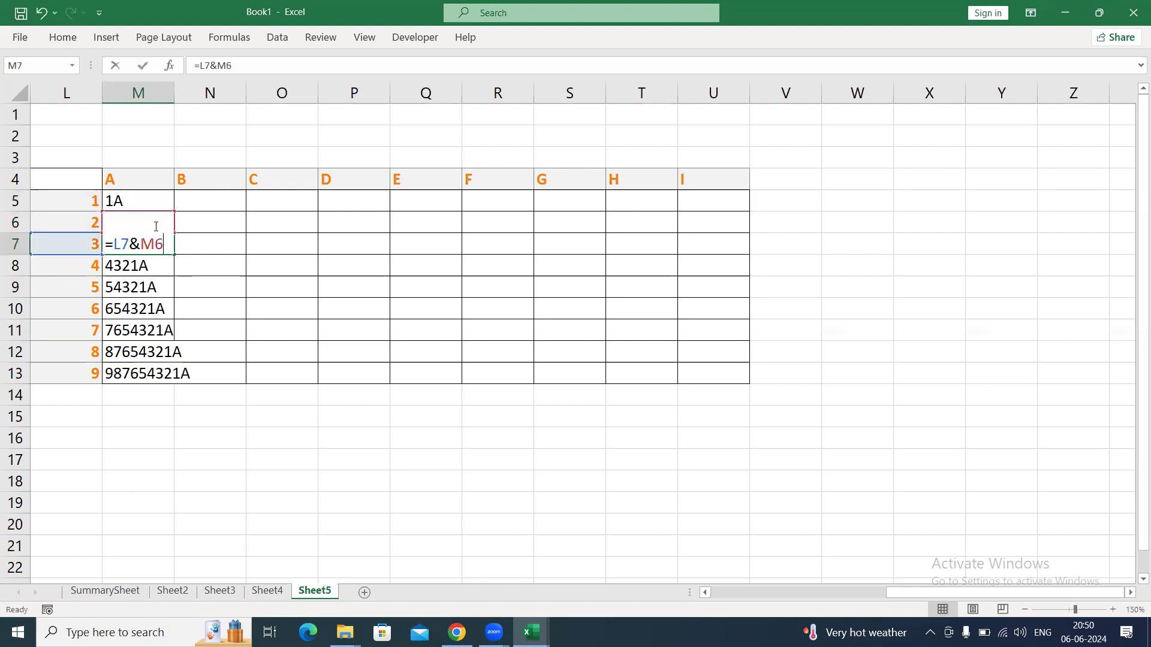
pyautogui.press('Return')
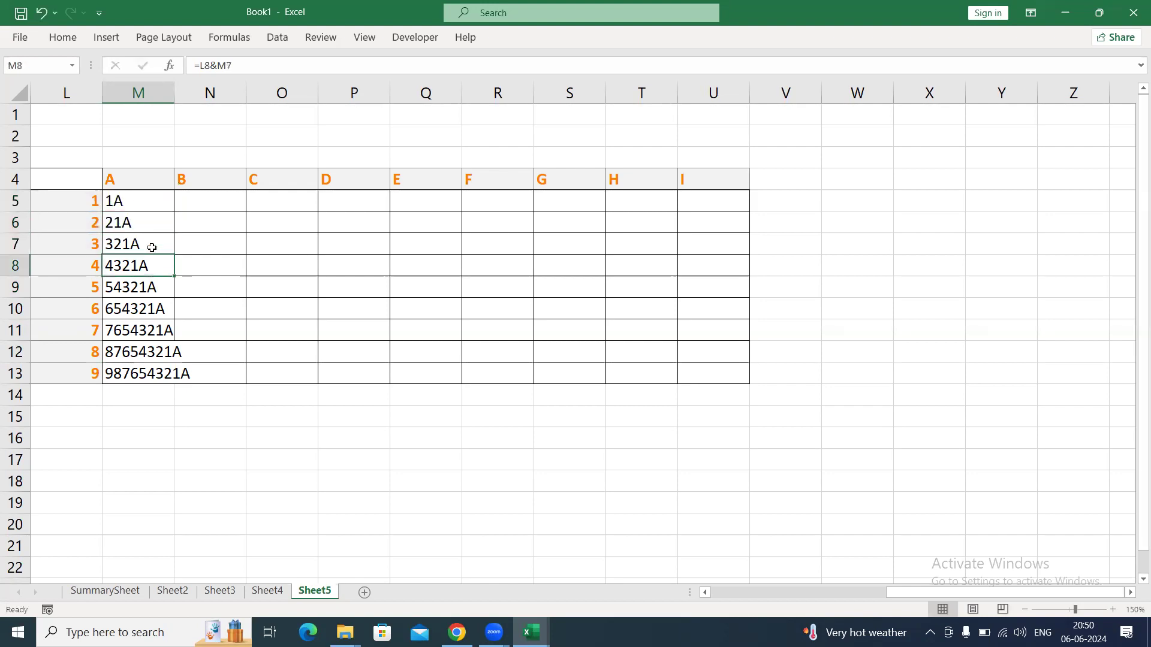
pyautogui.press('F2')
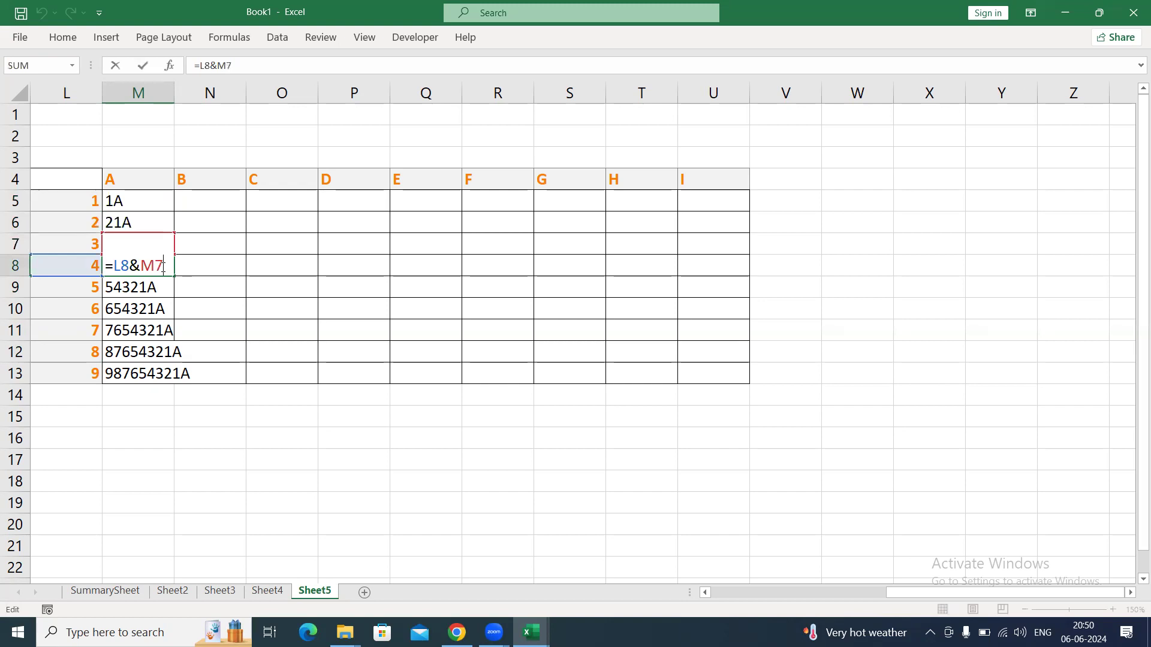
pyautogui.hotkey('ctrl', 'Return')
pyautogui.press('Down')
pyautogui.press('Down')
pyautogui.press('Down')
pyautogui.press('Down')
pyautogui.press('Down')
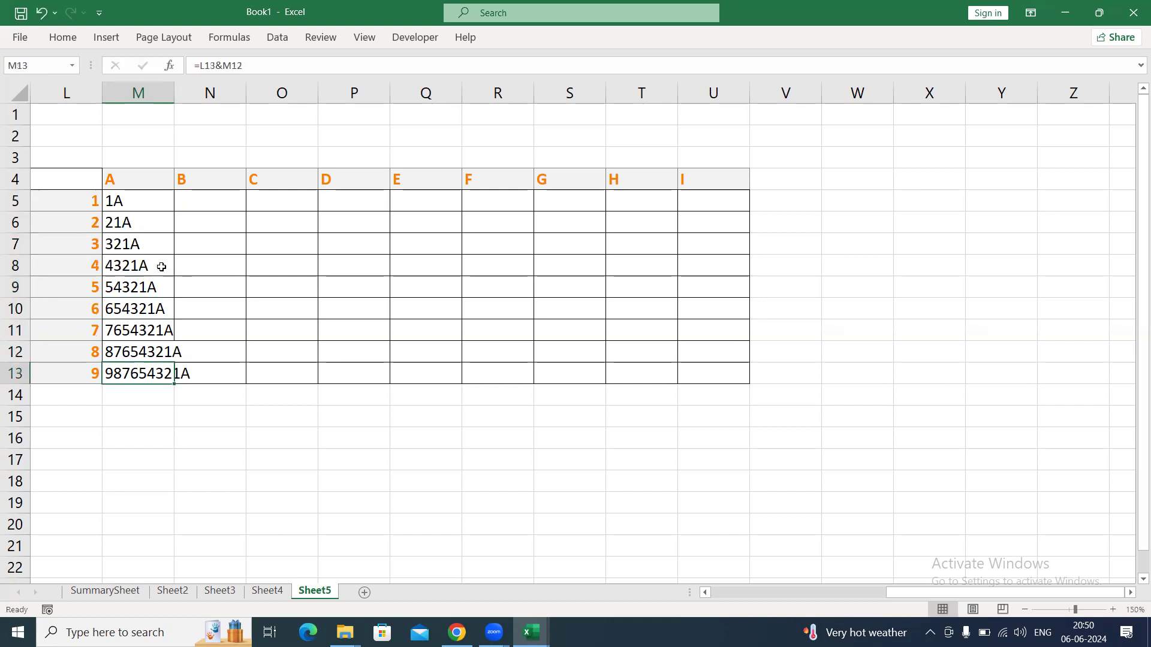
pyautogui.press('F2')
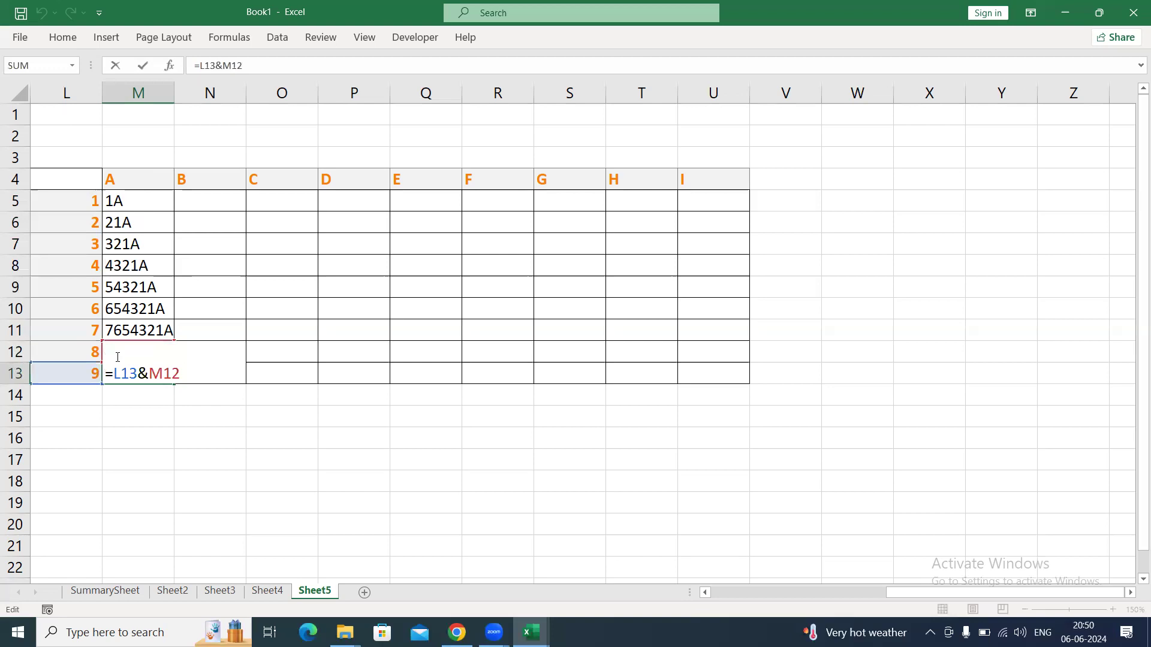
pyautogui.hotkey('ctrl', 'Return')
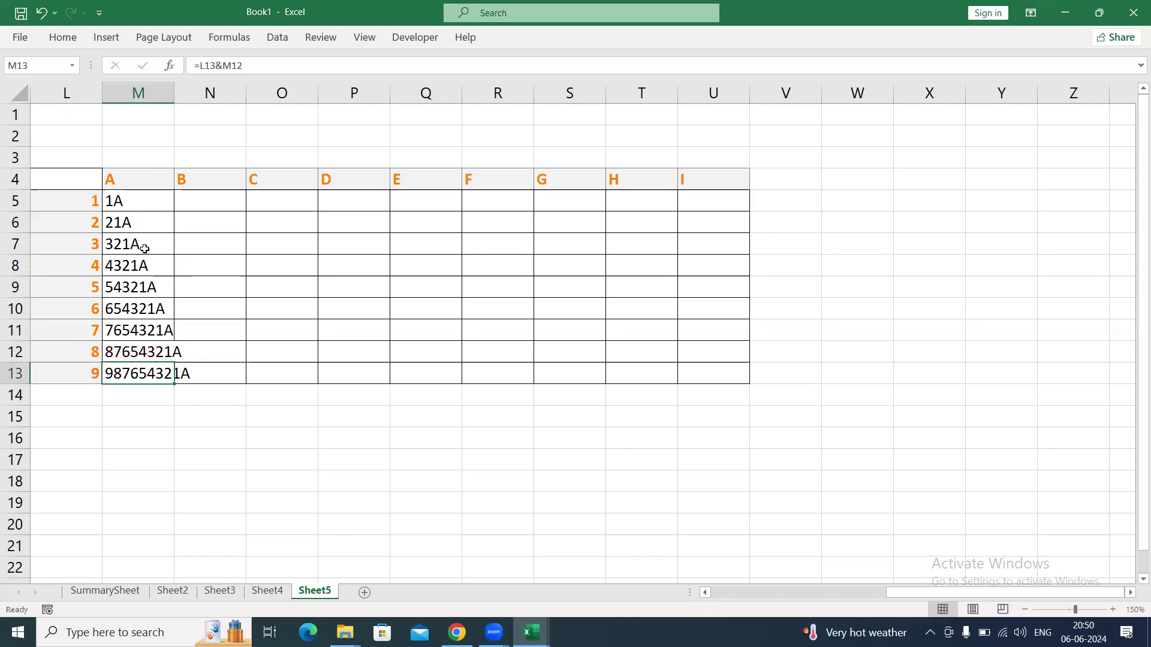
# Lock only the row of the heading reference in M5, making the formula =L5&M$4.
pyautogui.click(140, 205)
pyautogui.click(123, 180)
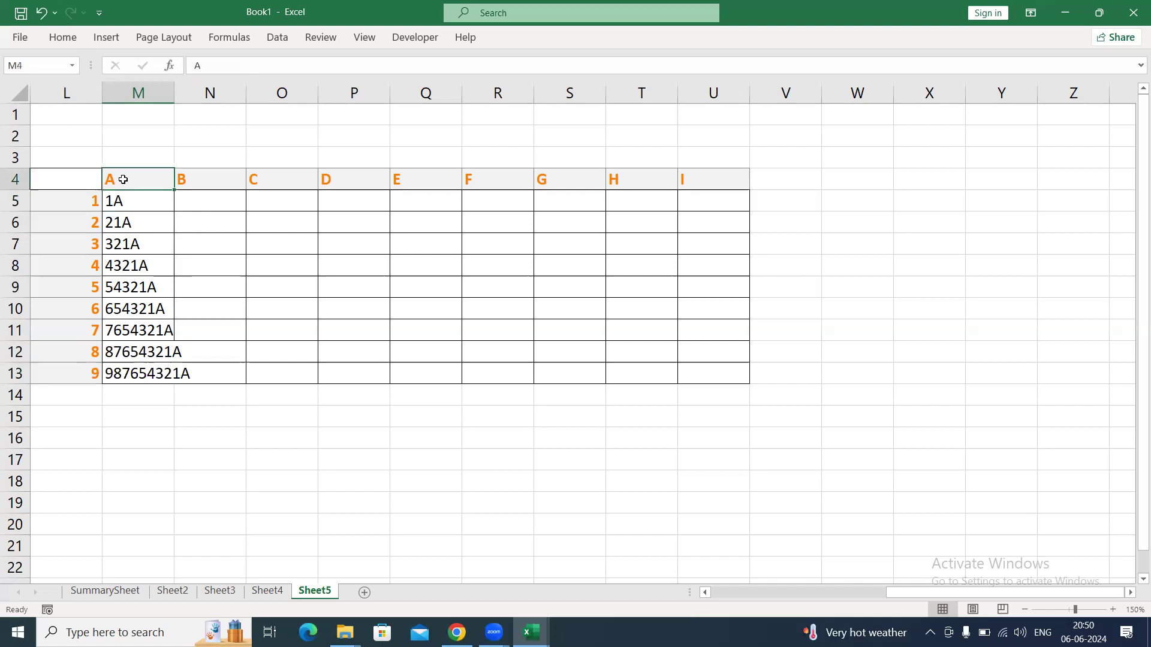
pyautogui.moveTo(123, 180); pyautogui.dragTo(691, 176)
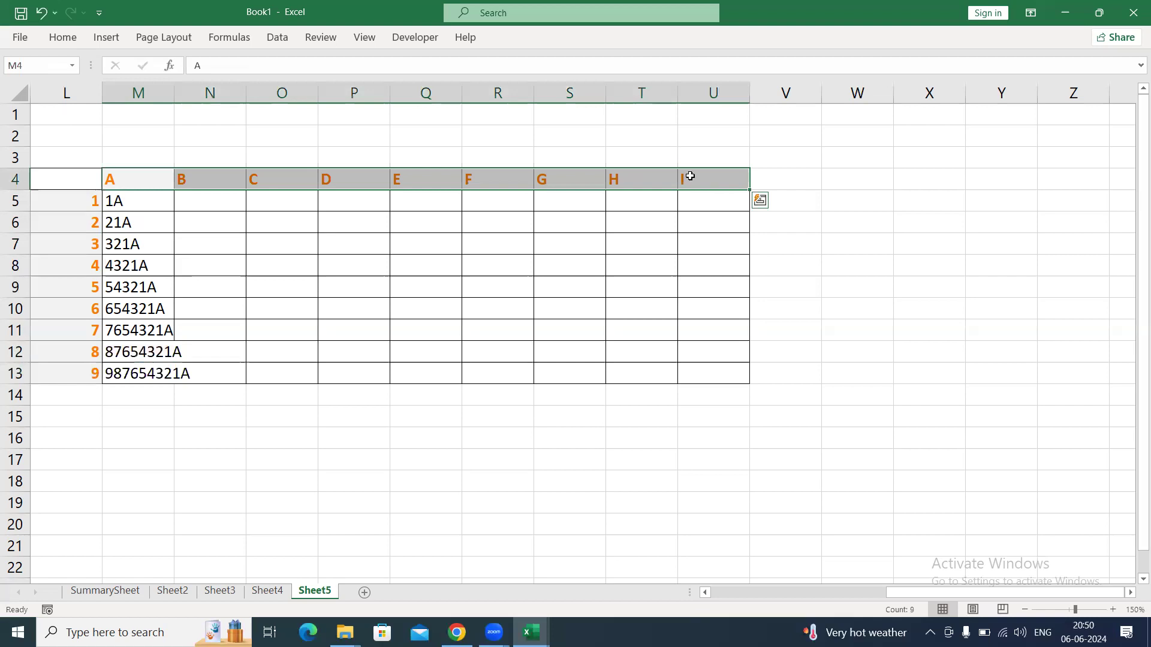
pyautogui.moveTo(132, 179); pyautogui.dragTo(736, 170)
pyautogui.moveTo(138, 179); pyautogui.dragTo(132, 279)
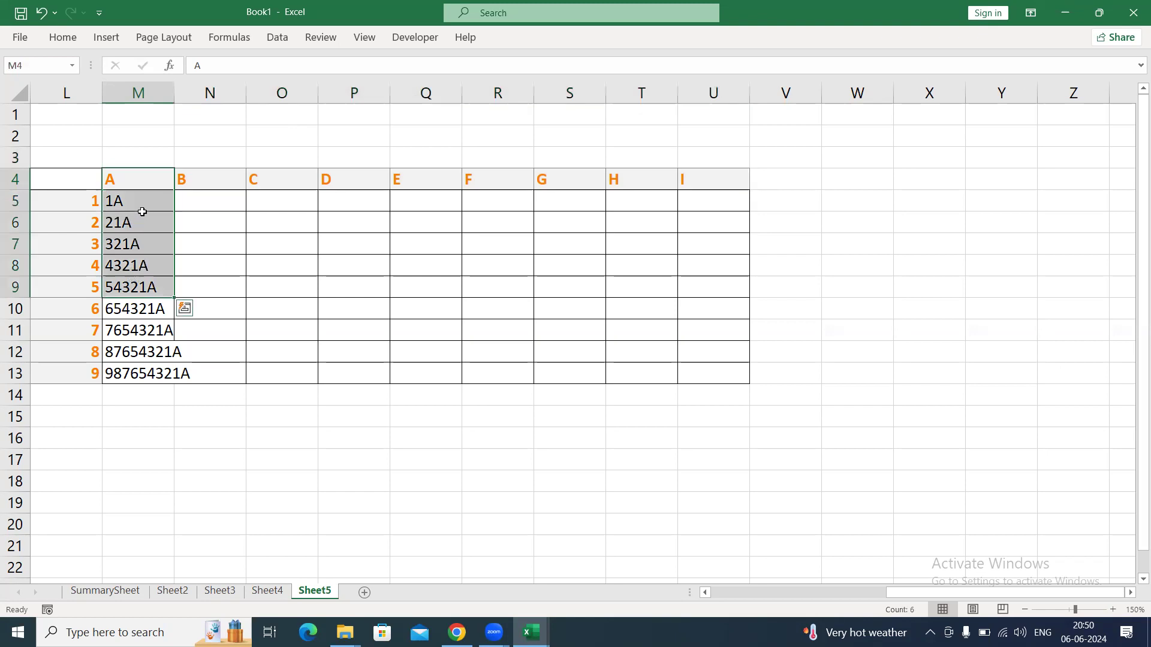
pyautogui.click(144, 205)
pyautogui.doubleClick(145, 205)
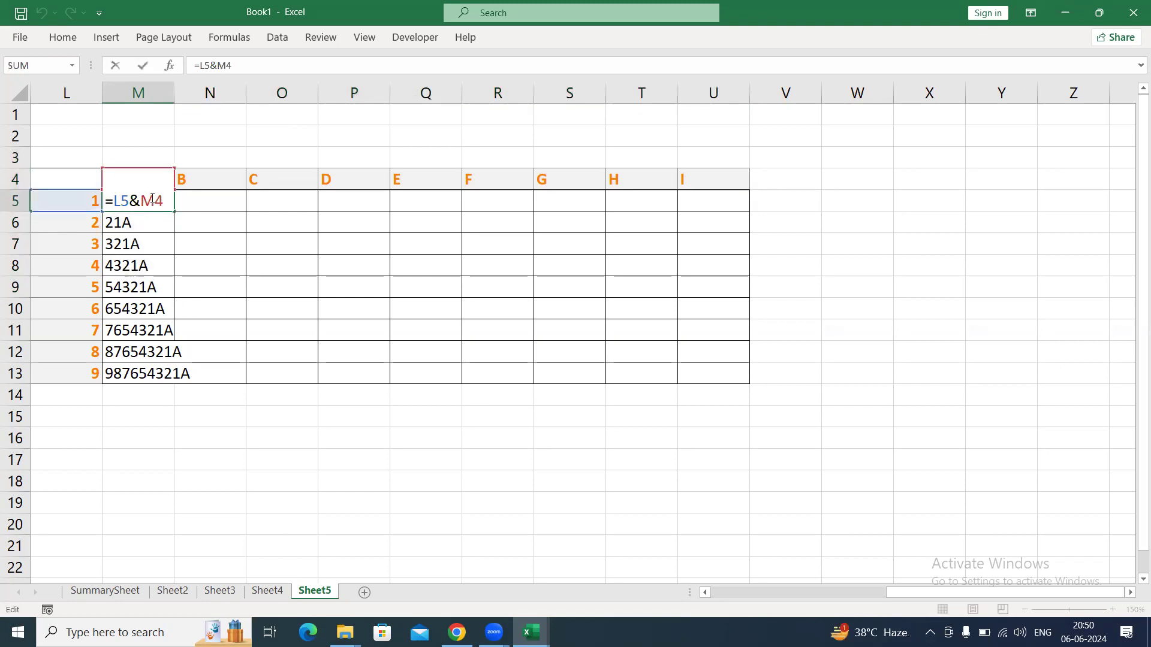
pyautogui.press('F4')
pyautogui.press('F4')
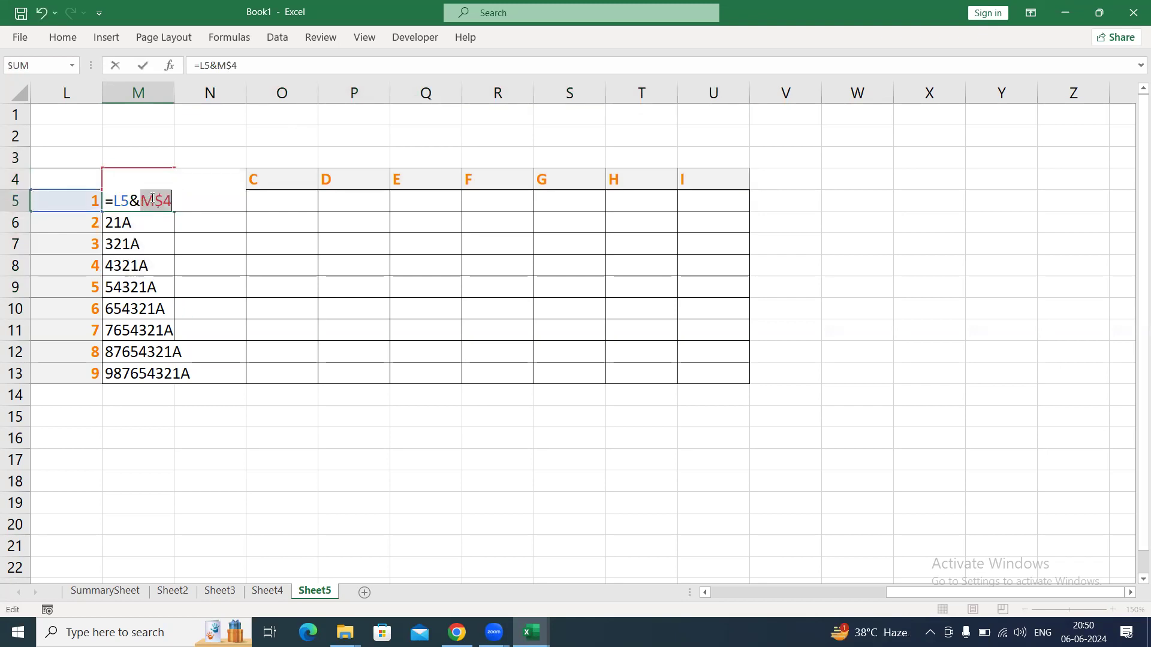
pyautogui.press('Return')
# Fill =L5&M$4 from M5 down through M13, and check the locked heading reference in M13.
pyautogui.press('Up')
pyautogui.hotkey('ctrl', 'shift', 'Down')
pyautogui.hotkey('ctrl', 'd')
pyautogui.hotkey('ctrl', 'Down')
pyautogui.press('F2')
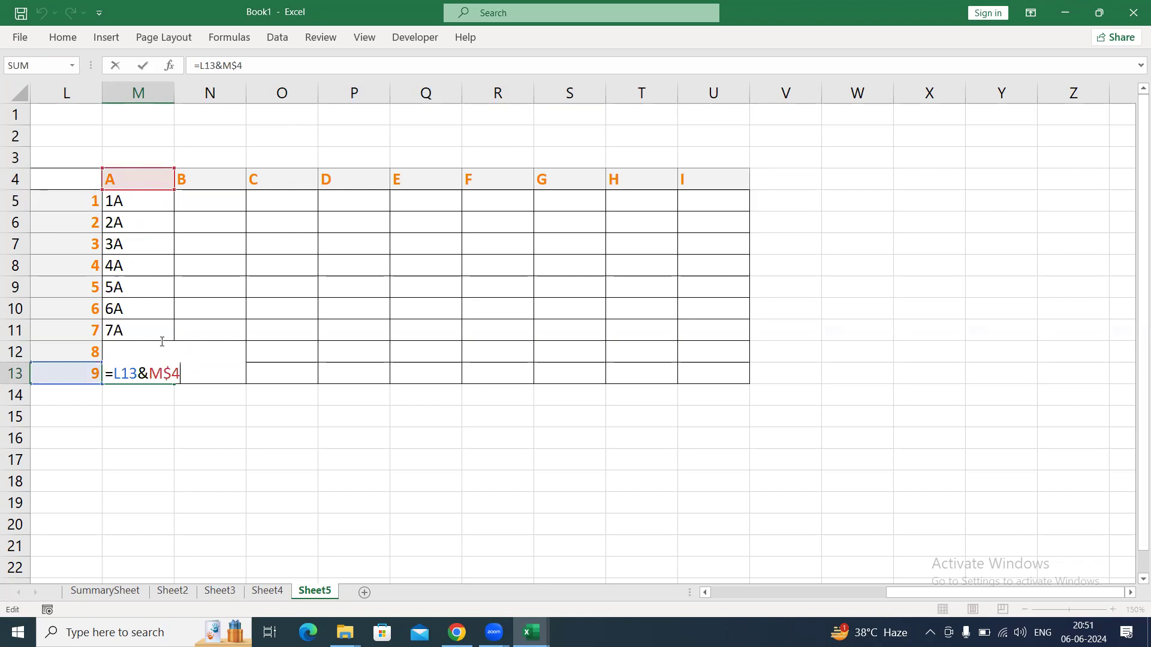
pyautogui.moveTo(164, 372); pyautogui.dragTo(188, 373)
pyautogui.press('Return')
# Fill column M's row-locked formulas across the rest of the grid, covering M5:U13.
pyautogui.press('Up')
pyautogui.press('Up')
pyautogui.press('Up')
pyautogui.press('Up')
pyautogui.press('Up')
pyautogui.press('Up')
pyautogui.press('Up')
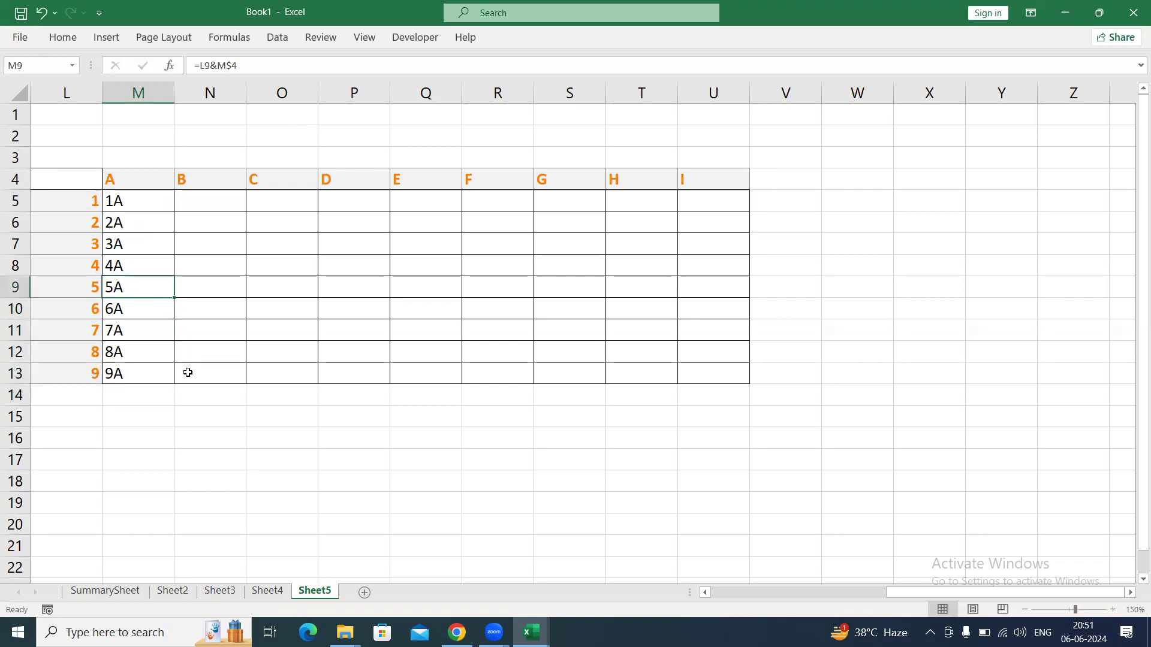
pyautogui.press('Up')
pyautogui.press('Up')
pyautogui.hotkey('ctrl', 'shift', 'Down')
pyautogui.hotkey('shift', 'Right')
pyautogui.hotkey('shift', 'Right')
pyautogui.hotkey('shift', 'Right')
pyautogui.hotkey('shift', 'Right')
pyautogui.hotkey('shift', 'Right')
pyautogui.hotkey('shift', 'Right')
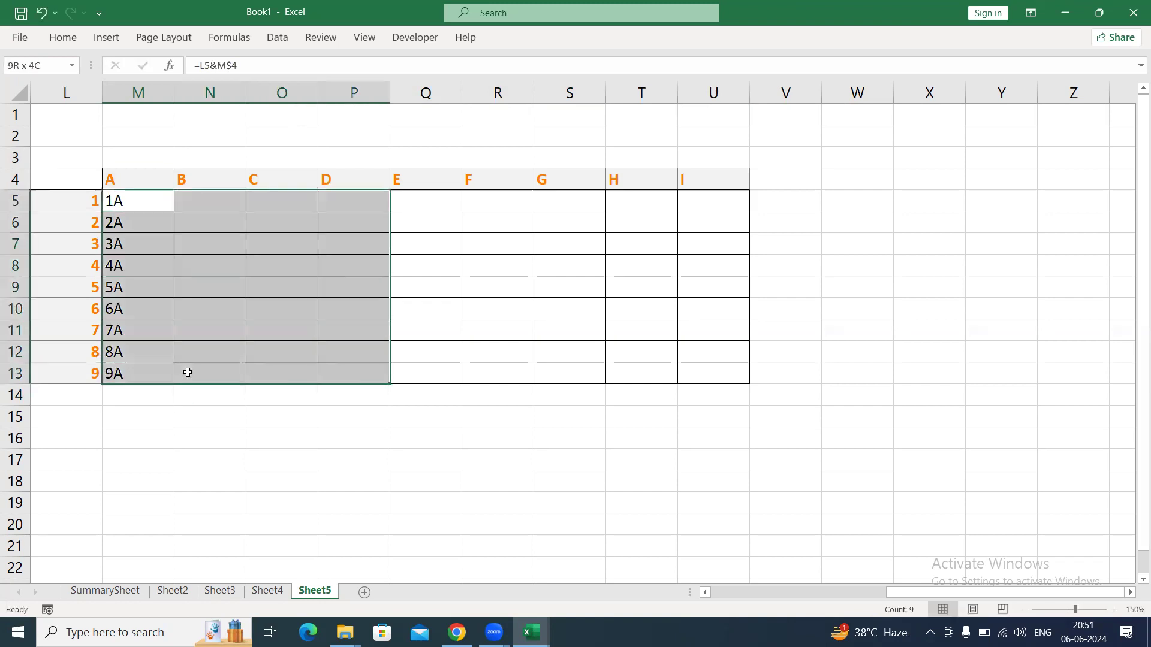
pyautogui.hotkey('shift', 'Right')
pyautogui.hotkey('shift', 'Right')
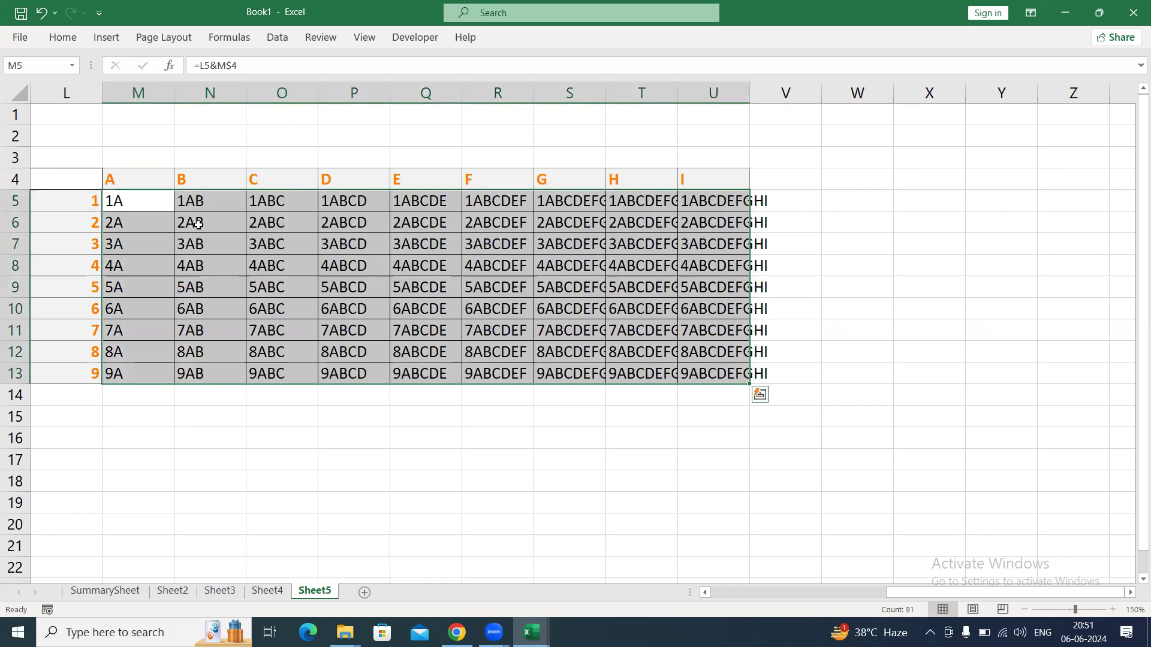
# Inspect how the references change across row 5 in M5, N5, P5 and U5, and return to M5.
pyautogui.click(159, 206)
pyautogui.doubleClick(160, 207)
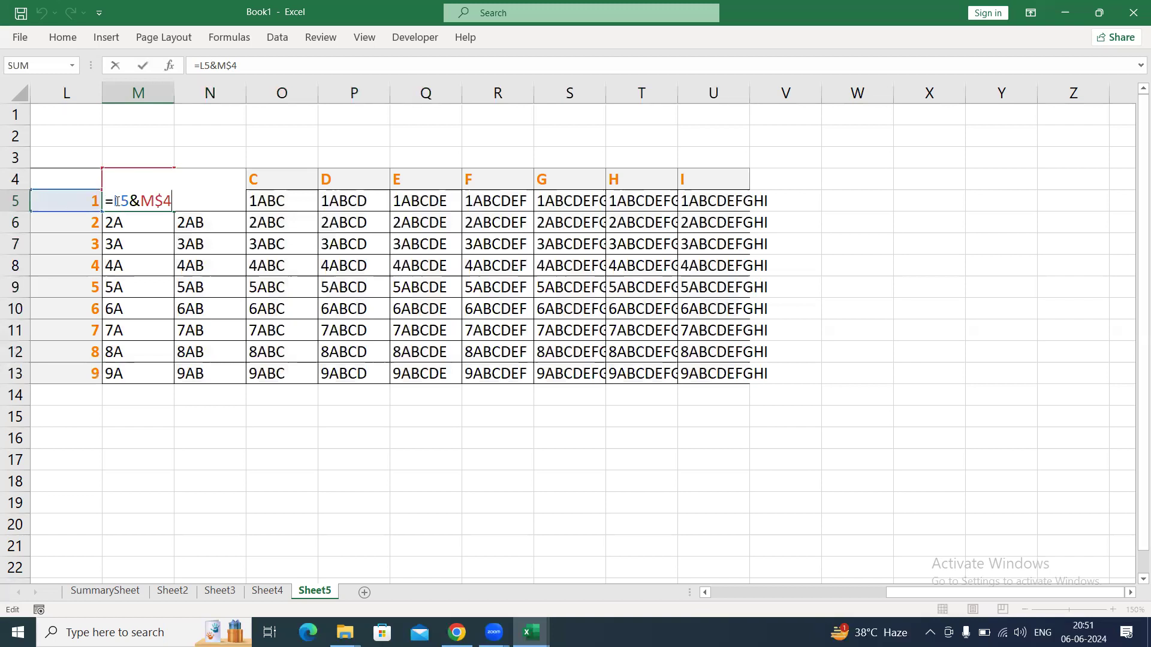
pyautogui.press('Escape')
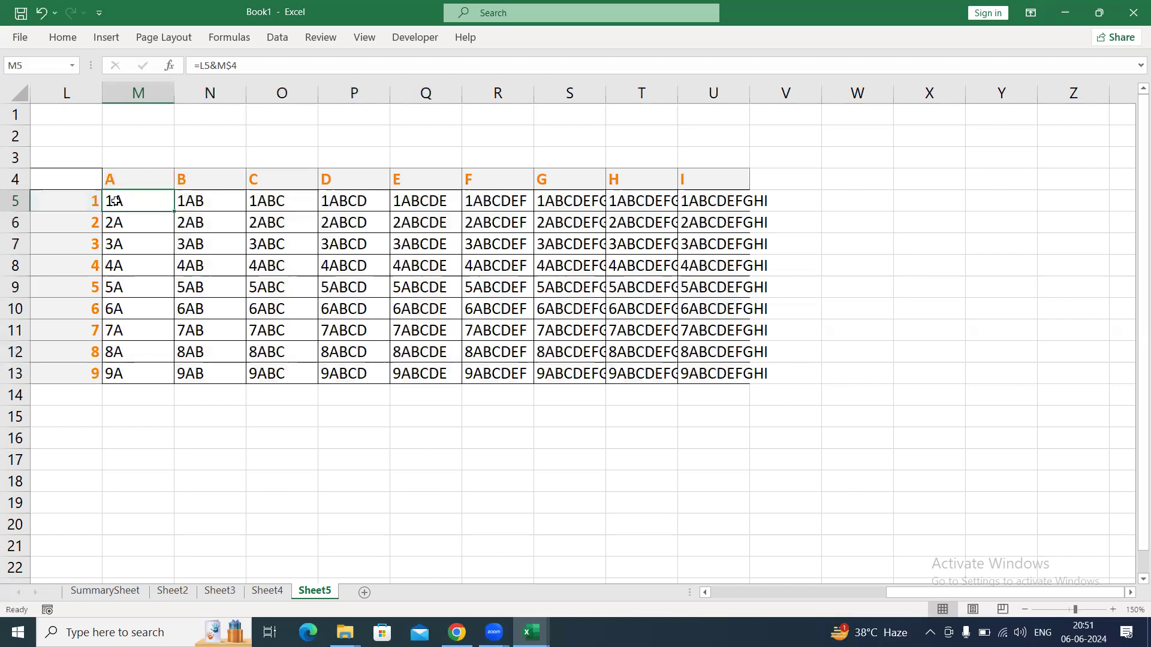
pyautogui.press('Right')
pyautogui.press('F2')
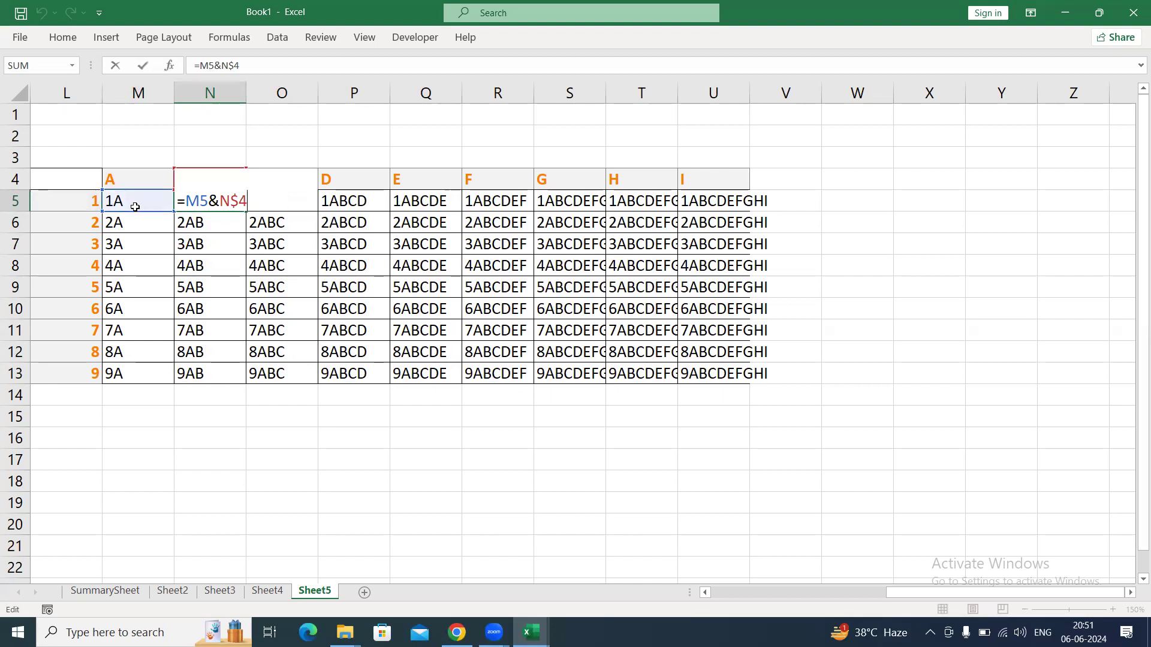
pyautogui.press('Escape')
pyautogui.press('Right')
pyautogui.press('Right')
pyautogui.press('F2')
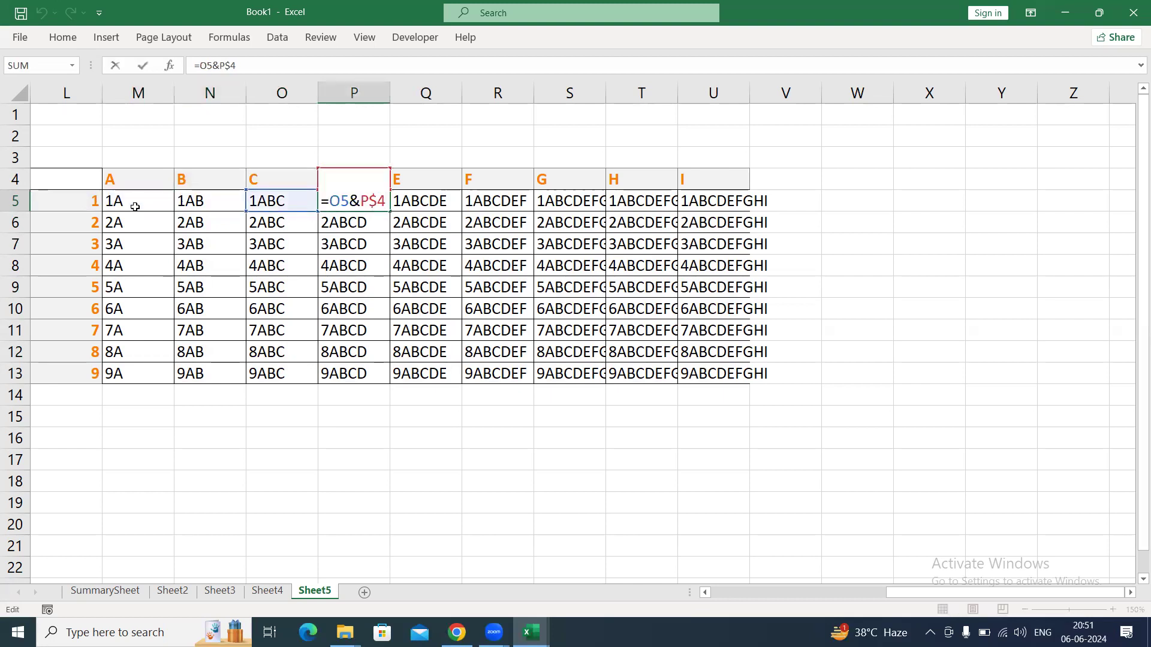
pyautogui.press('Escape')
pyautogui.press('Right')
pyautogui.press('Right')
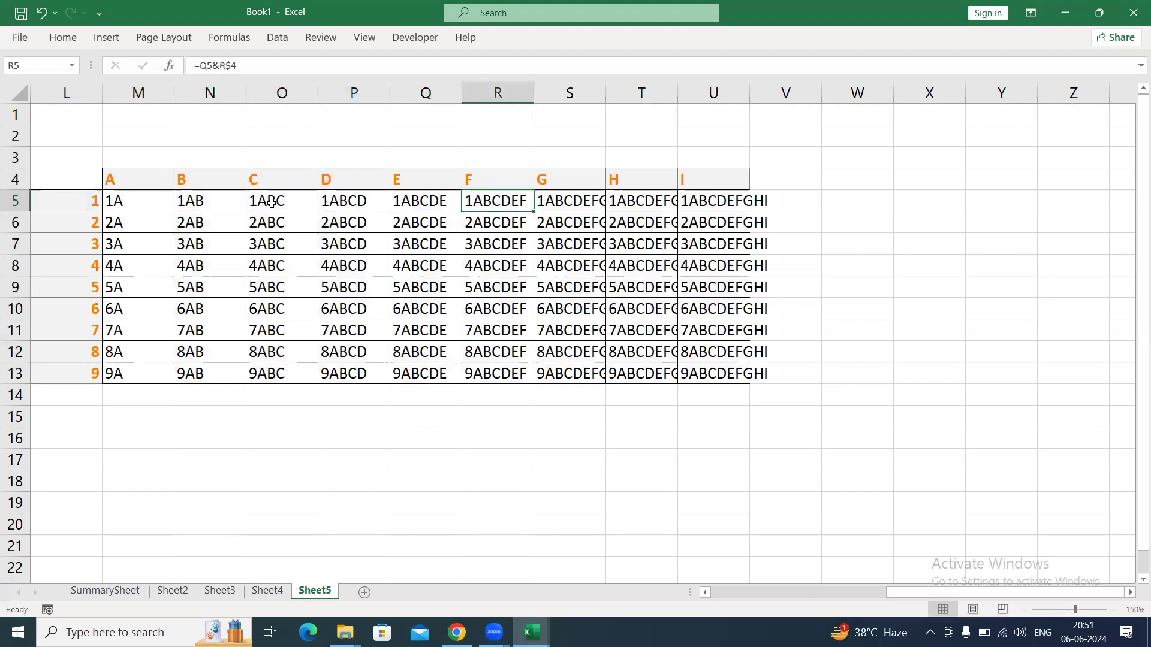
pyautogui.press('Right')
pyautogui.press('Right')
pyautogui.press('Right')
pyautogui.press('F2')
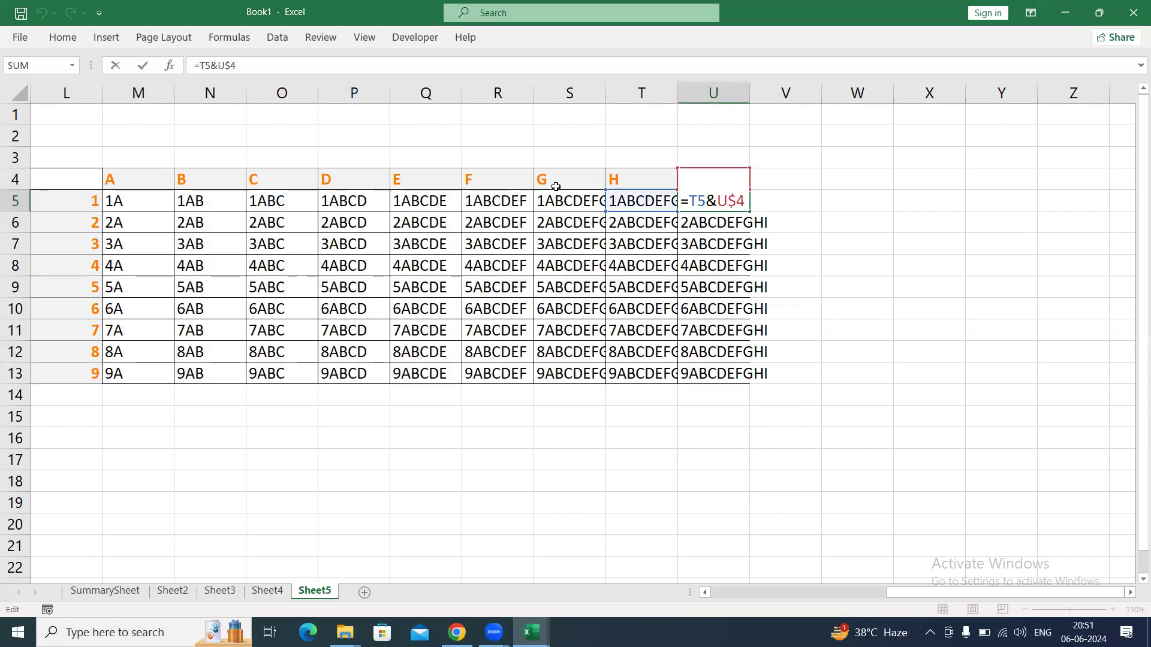
pyautogui.press('Escape')
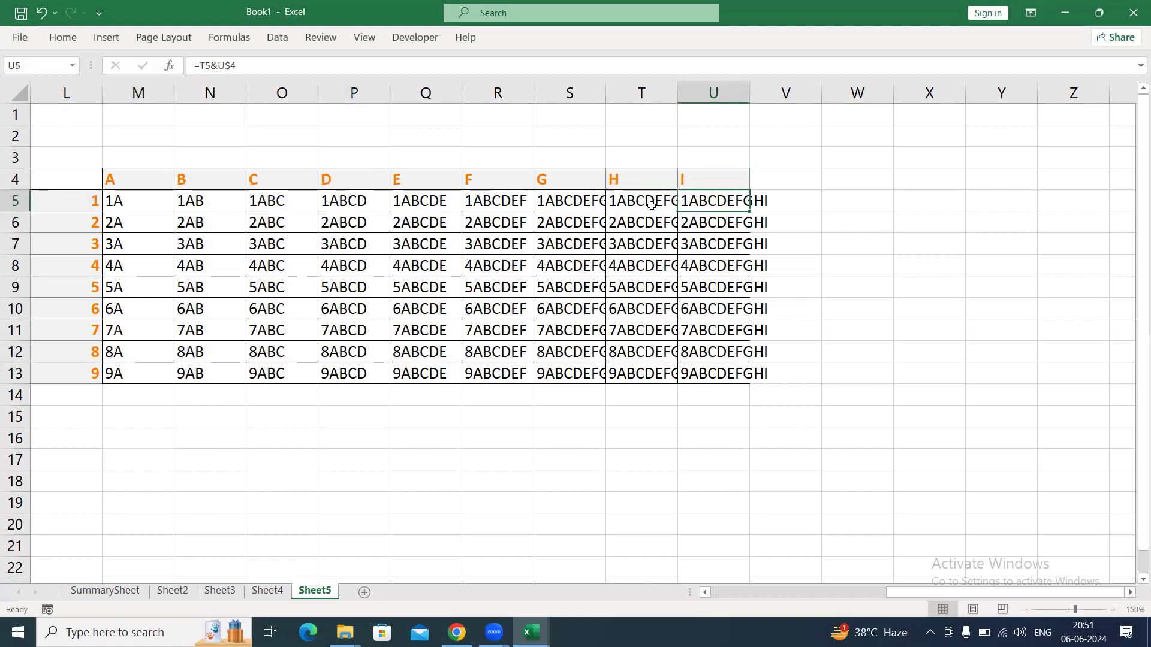
pyautogui.hotkey('ctrl', 'Left')
pyautogui.hotkey('ctrl', 'Left')
pyautogui.press('Right')
pyautogui.press('Right')
pyautogui.press('Right')
pyautogui.press('Right')
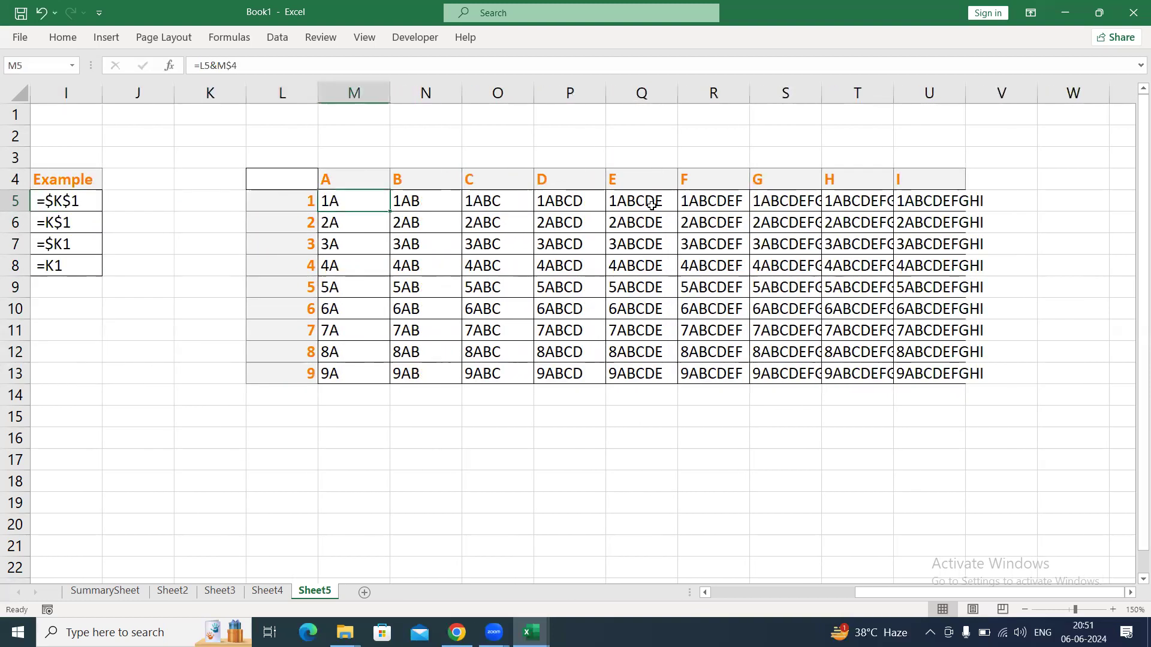
# Lock only the column of the L5 reference in M5, making =$L5&M$4, and fill it across M5:U13.
pyautogui.press('F2')
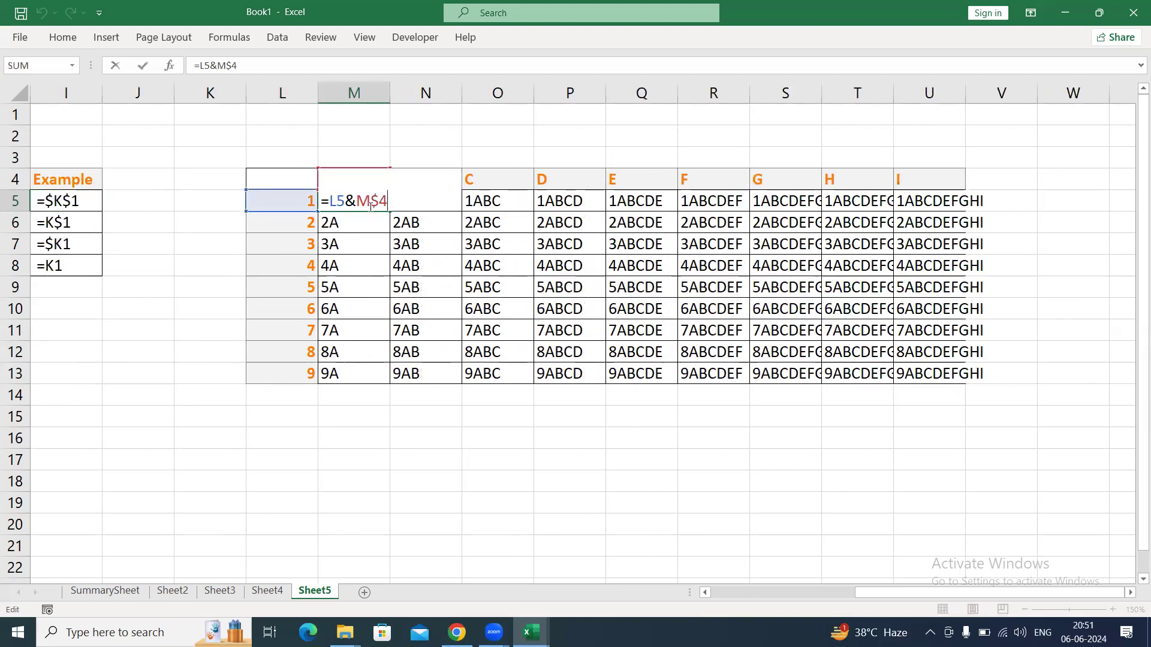
pyautogui.doubleClick(338, 201)
pyautogui.press('F4')
pyautogui.press('F4')
pyautogui.press('F4')
pyautogui.hotkey('ctrl', 'Return')
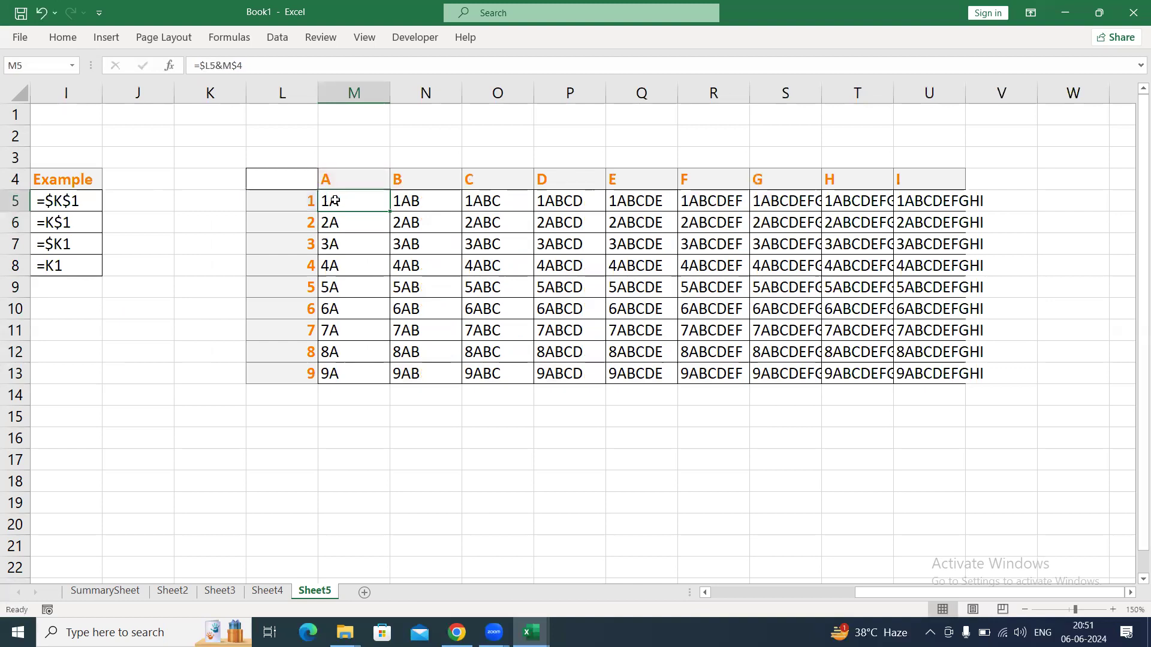
pyautogui.hotkey('ctrl', 'shift', 'Down')
pyautogui.hotkey('ctrl', 'shift', 'Right')
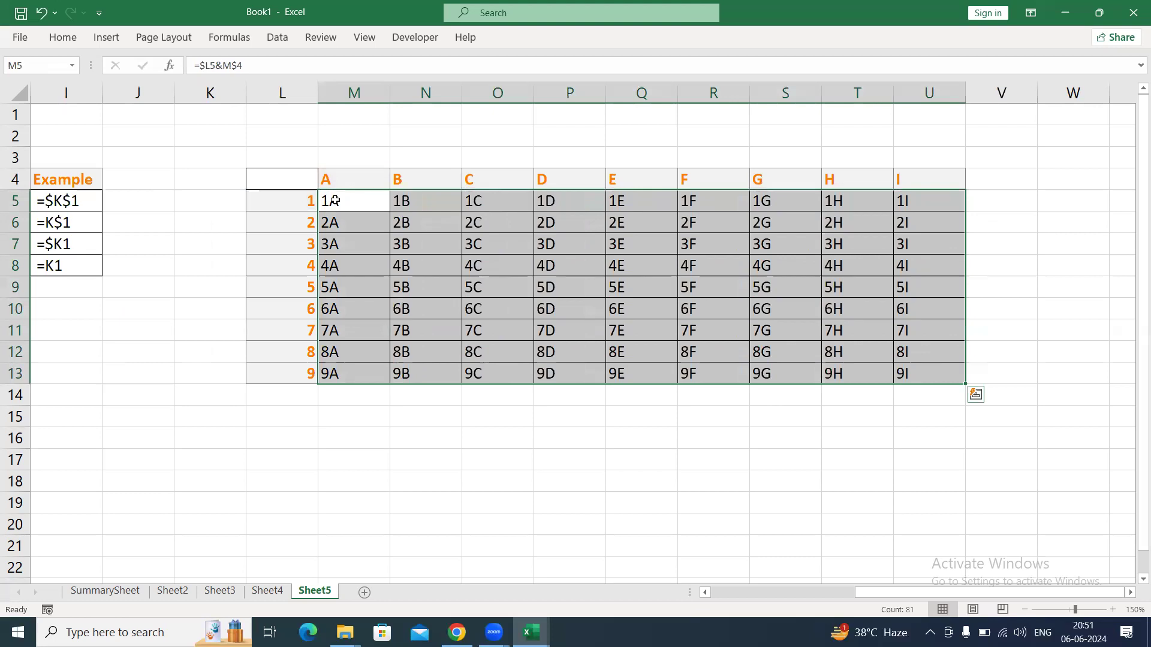
# Inspect the mixed references in the formula of the grid's last cell, U13.
pyautogui.hotkey('ctrl', 'Right')
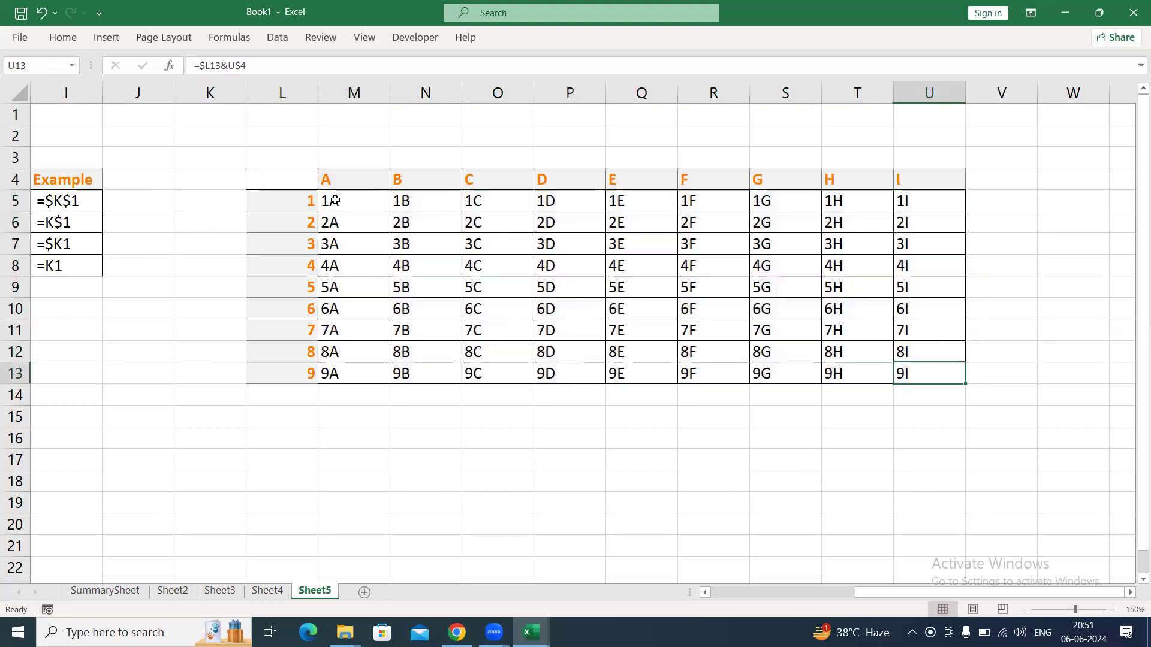
pyautogui.press('F2')
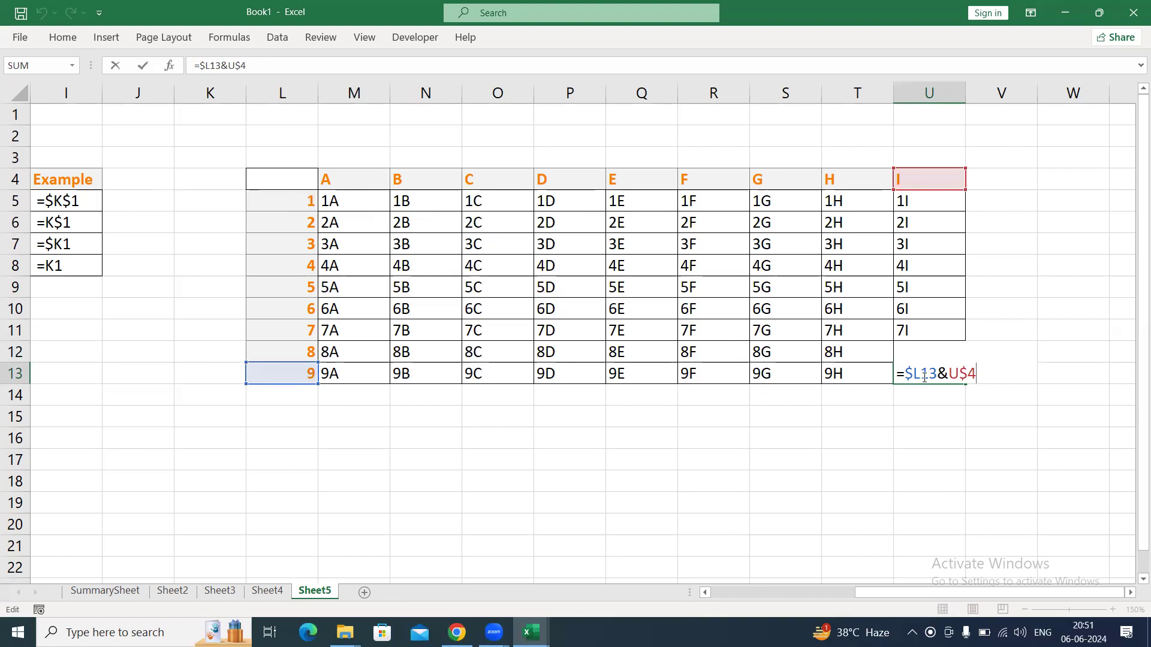
pyautogui.moveTo(925, 376)
pyautogui.mouseDown()
pyautogui.moveTo(888, 384)
pyautogui.moveTo(916, 385)
pyautogui.moveTo(926, 372)
pyautogui.mouseUp()
pyautogui.press('Escape')
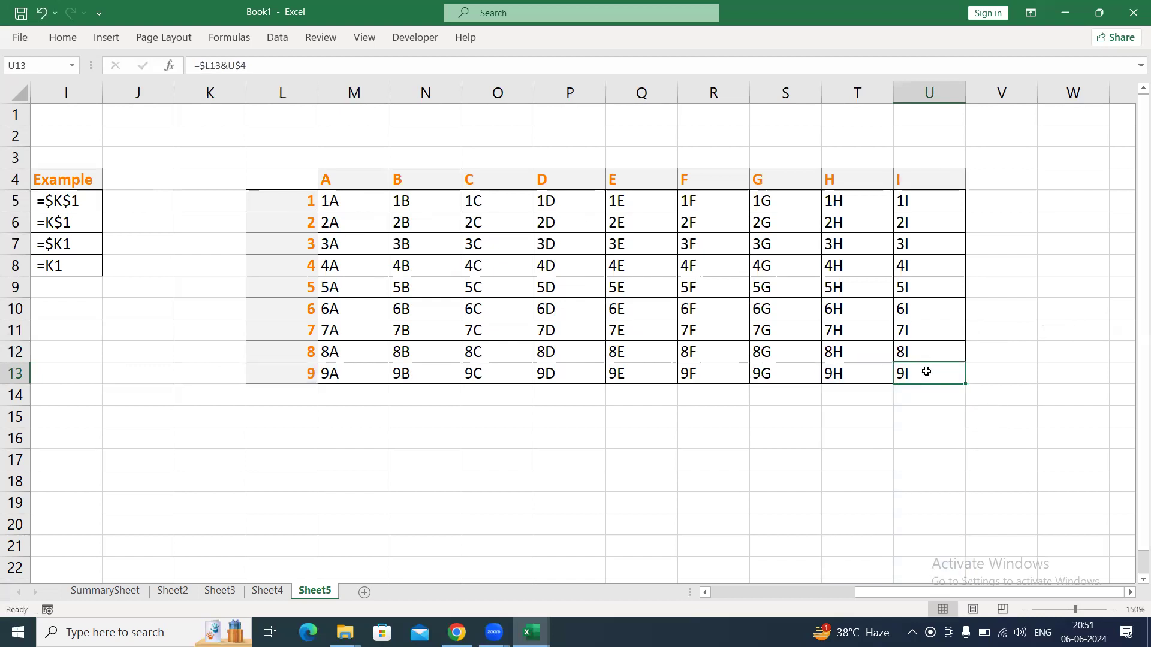
pyautogui.doubleClick(926, 371)
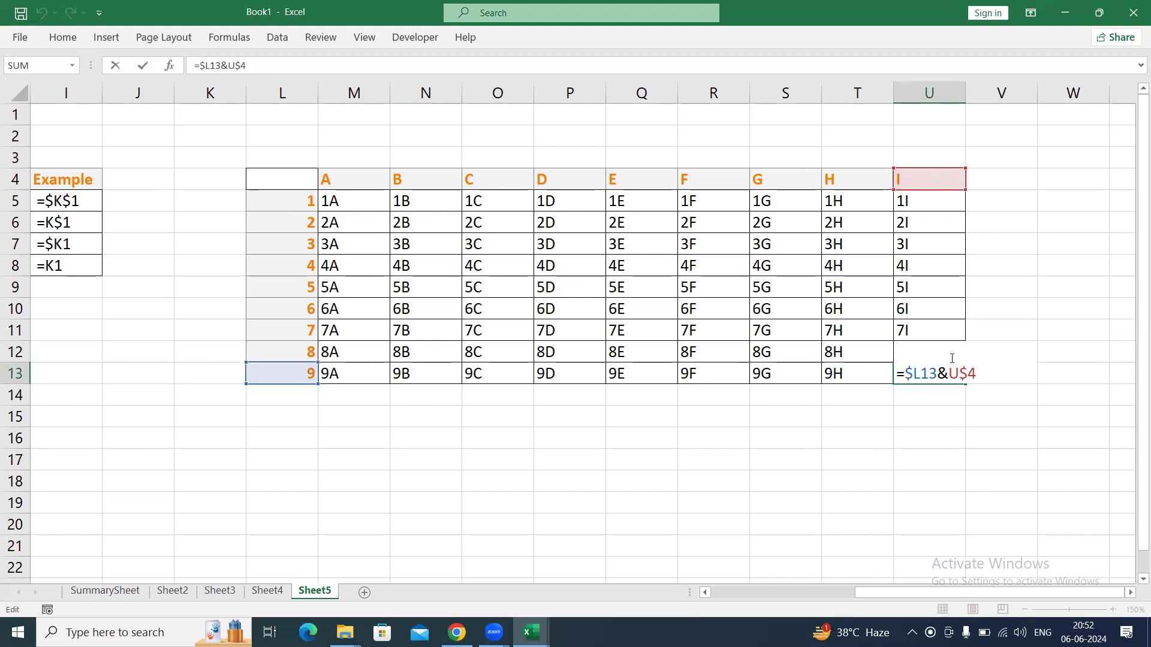
pyautogui.press('Escape')
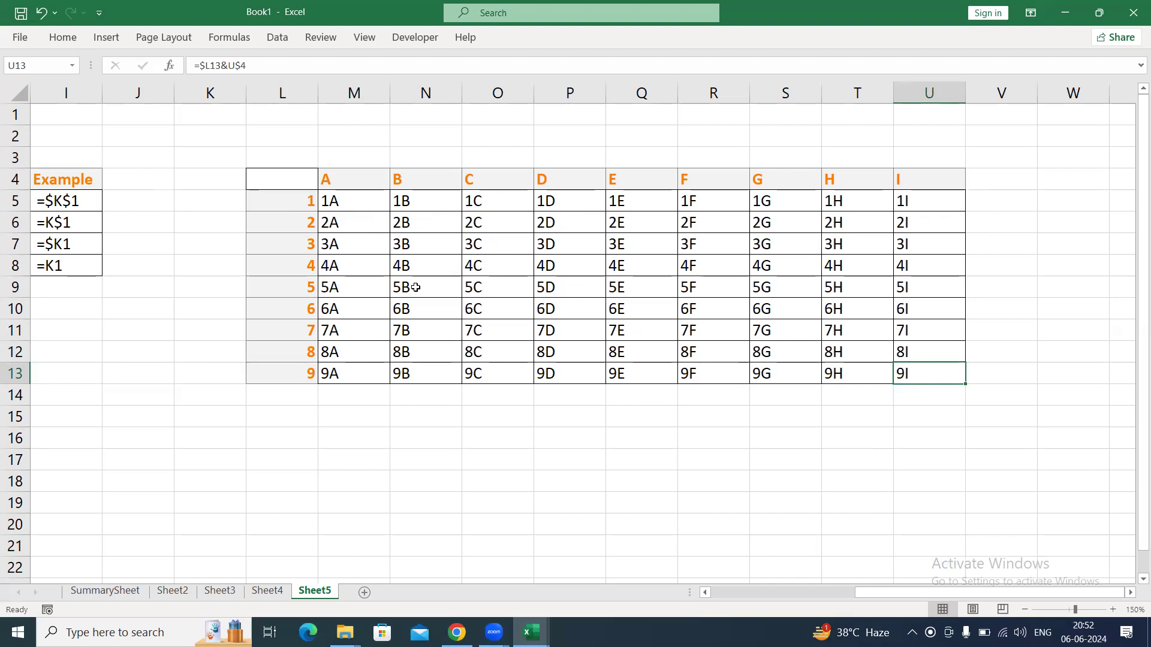
# Compare the grid's letter headings in row 4 with its number headings in L5:L13.
pyautogui.click(324, 180)
pyautogui.moveTo(324, 180); pyautogui.dragTo(937, 183)
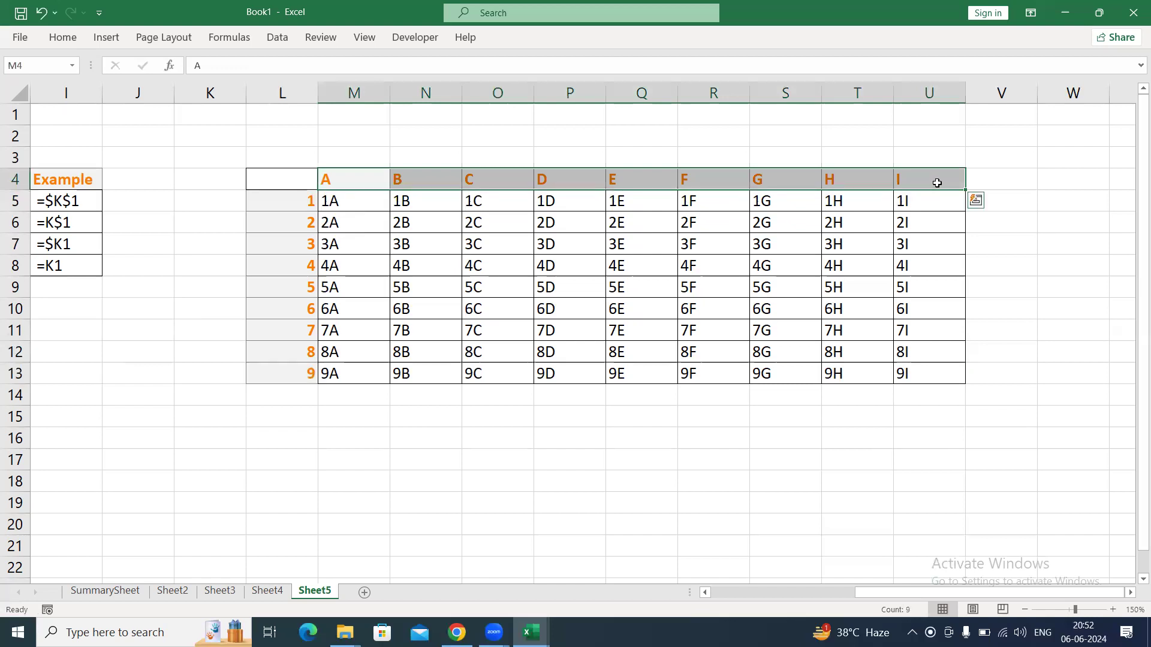
pyautogui.moveTo(284, 198); pyautogui.dragTo(284, 365)
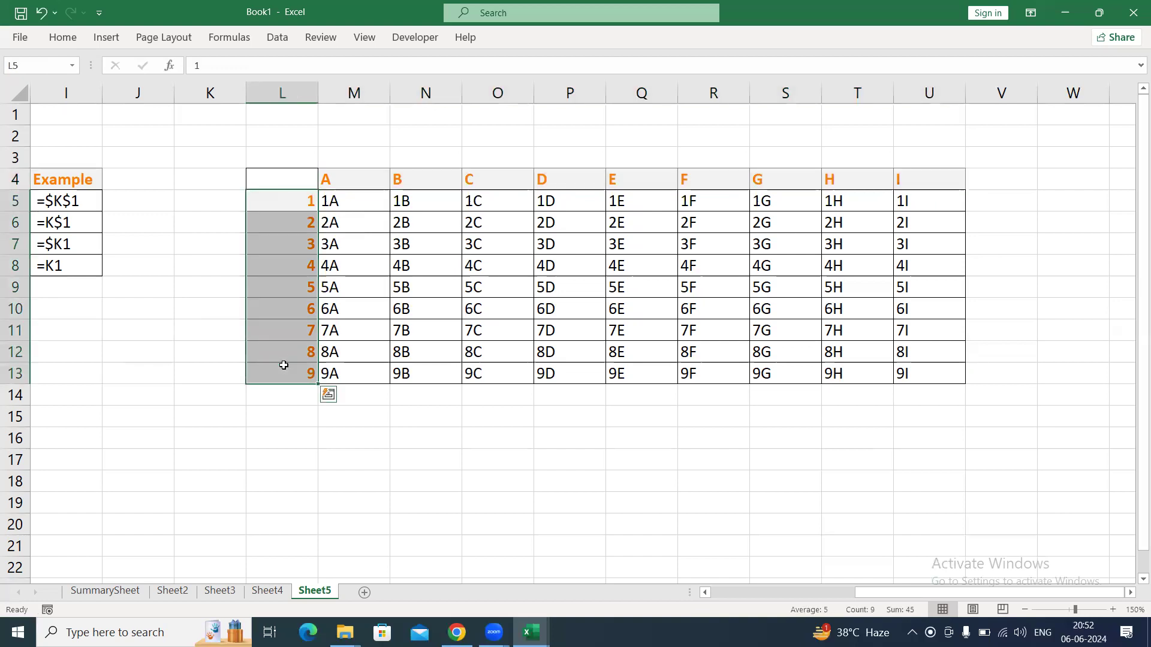
pyautogui.moveTo(346, 179); pyautogui.dragTo(657, 183)
pyautogui.moveTo(298, 202); pyautogui.dragTo(298, 375)
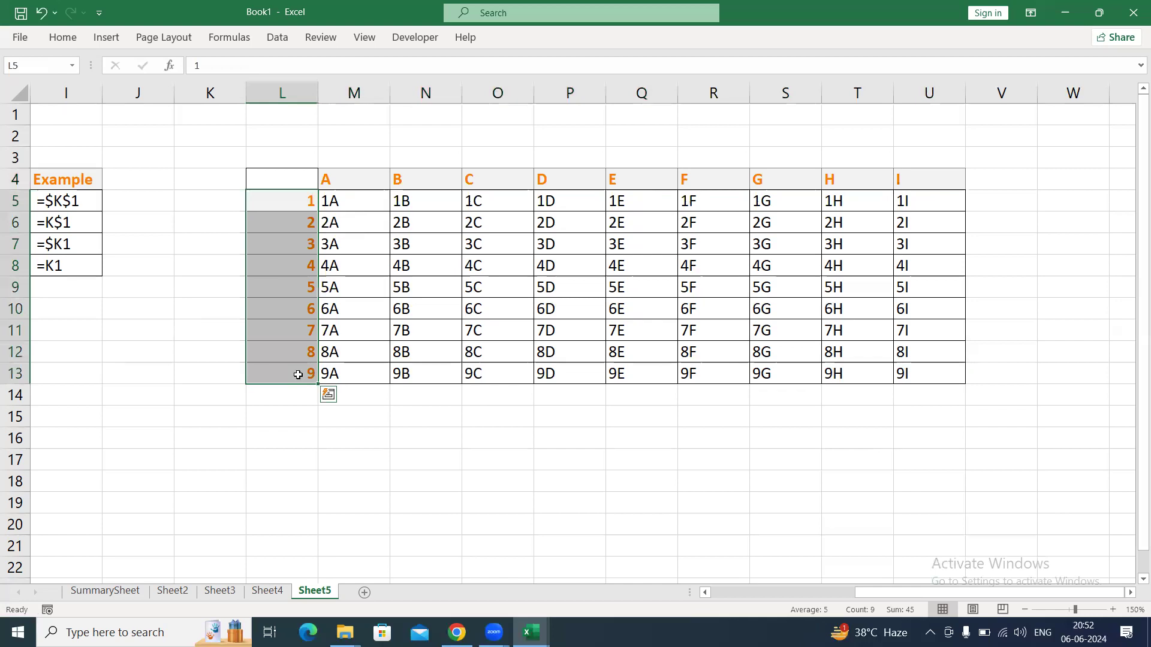
pyautogui.click(375, 178)
pyautogui.moveTo(375, 178); pyautogui.dragTo(797, 176)
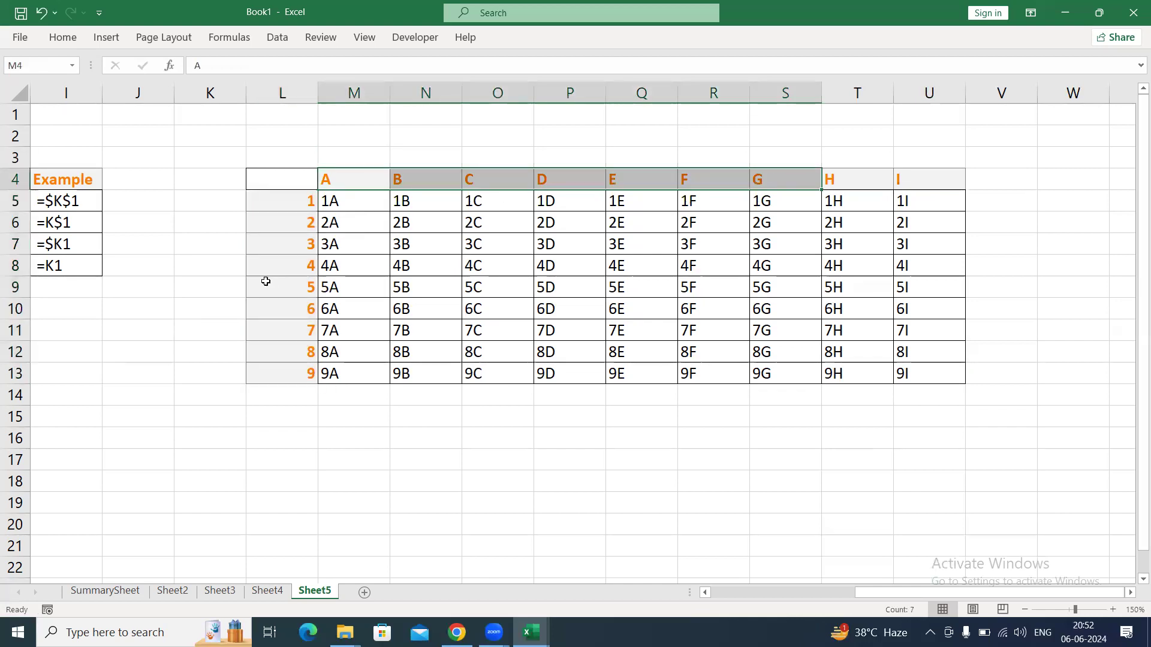
pyautogui.moveTo(291, 202); pyautogui.dragTo(278, 368)
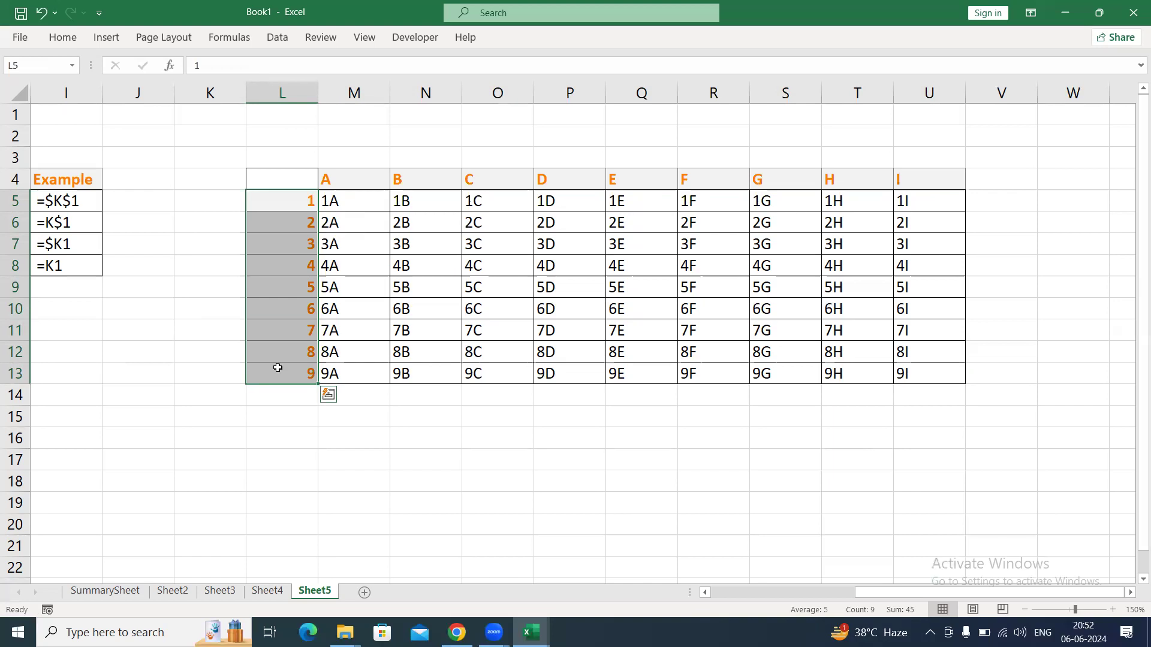
pyautogui.click(382, 265)
# Clear the existing counts from F2:H9 in the agent and branch table on Sheet4.
pyautogui.click(267, 591)
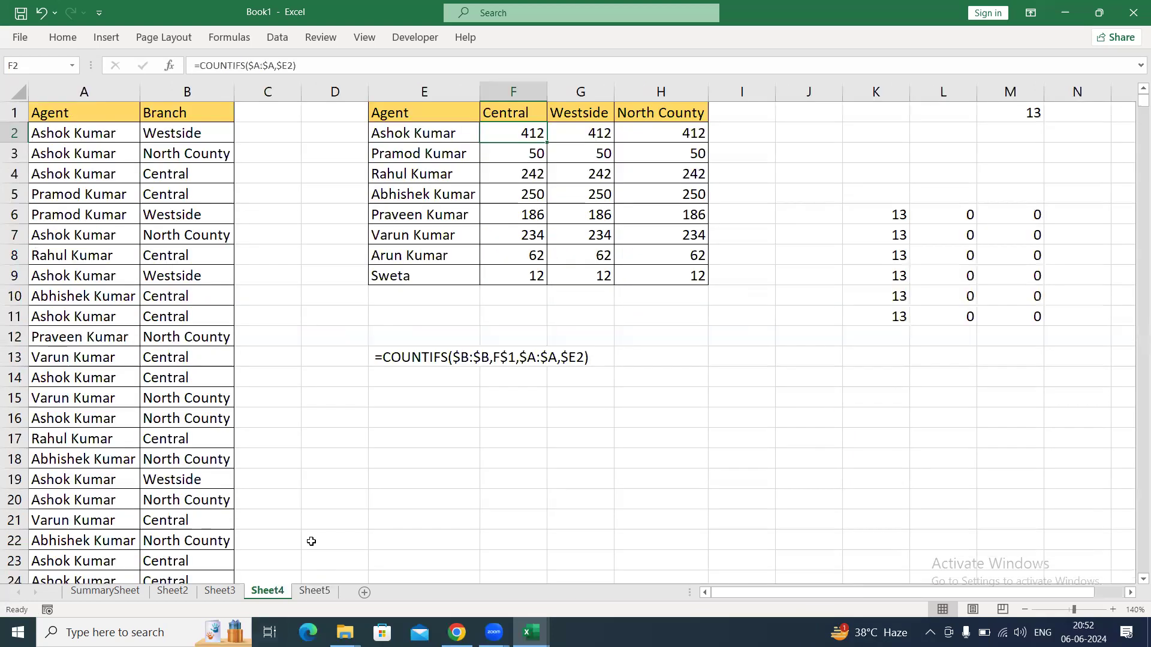
pyautogui.hotkey('ctrl', 'shift', 'Down')
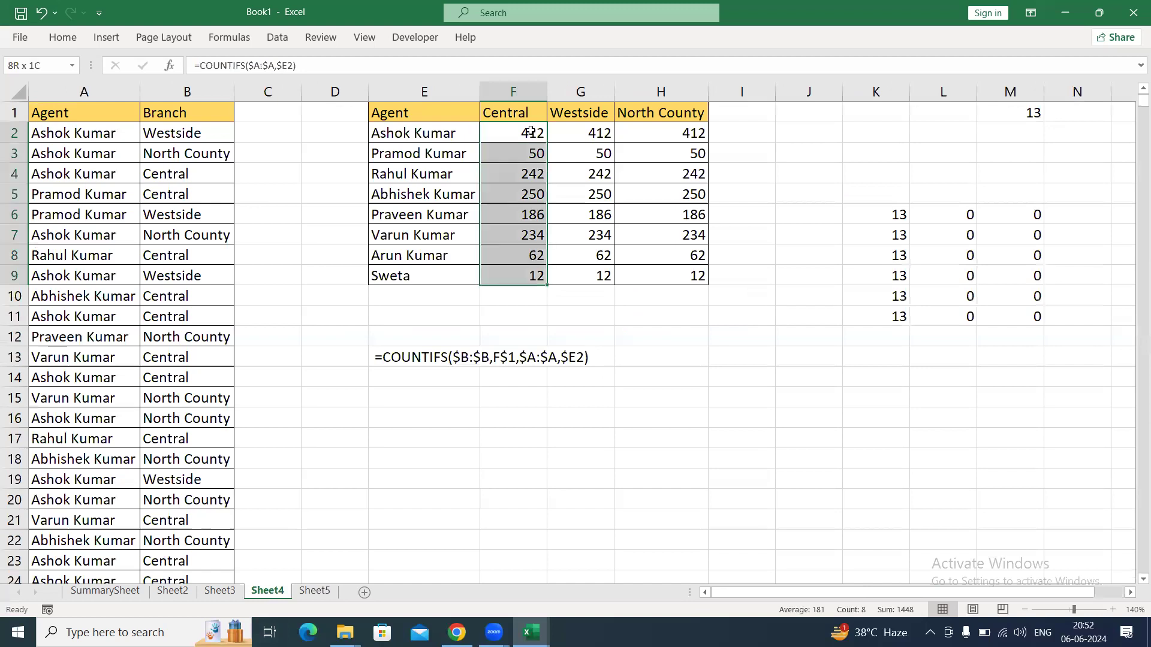
pyautogui.hotkey('ctrl', 'shift', 'Right')
pyautogui.press('Delete')
pyautogui.click(530, 130)
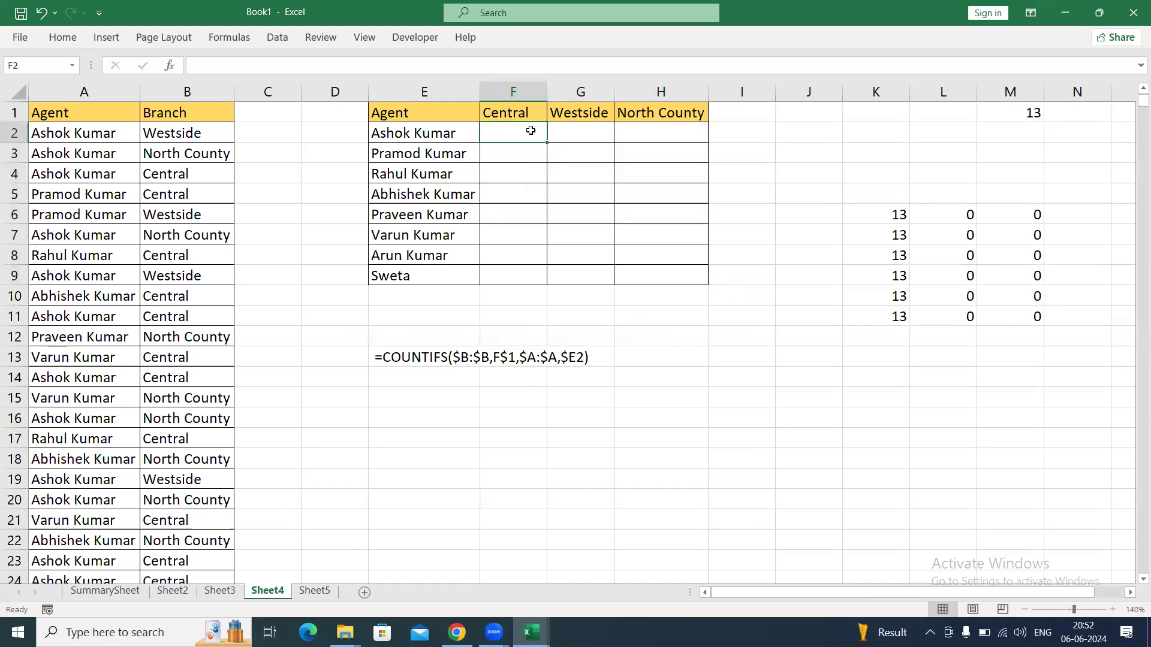
# Start a COUNTIFS formula in F2 with the absolute range $A:$A and the column-locked agent criterion $E2.
pyautogui.write('=COUNTI')
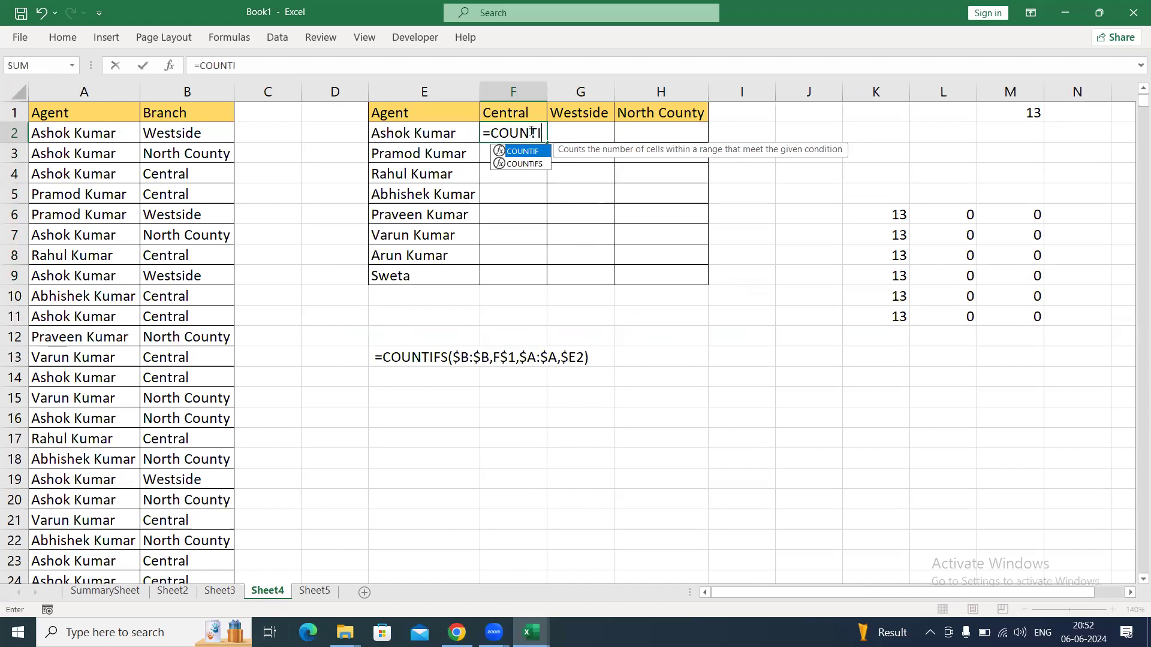
pyautogui.press('Tab')
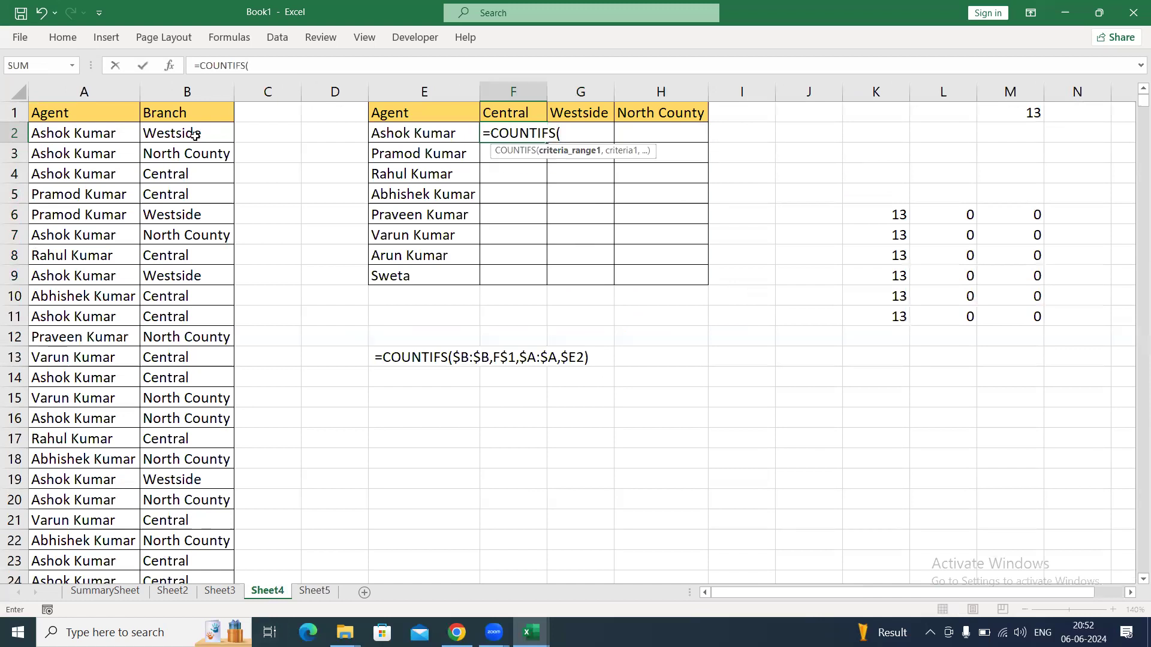
pyautogui.click(86, 92)
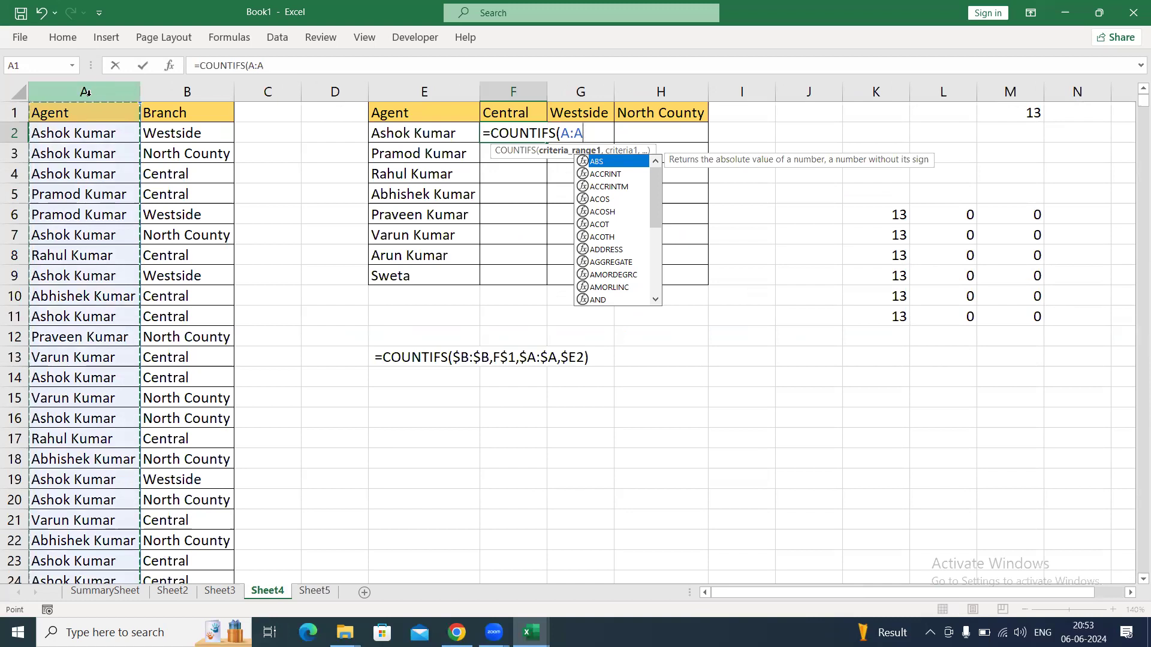
pyautogui.press('F4')
pyautogui.write(',')
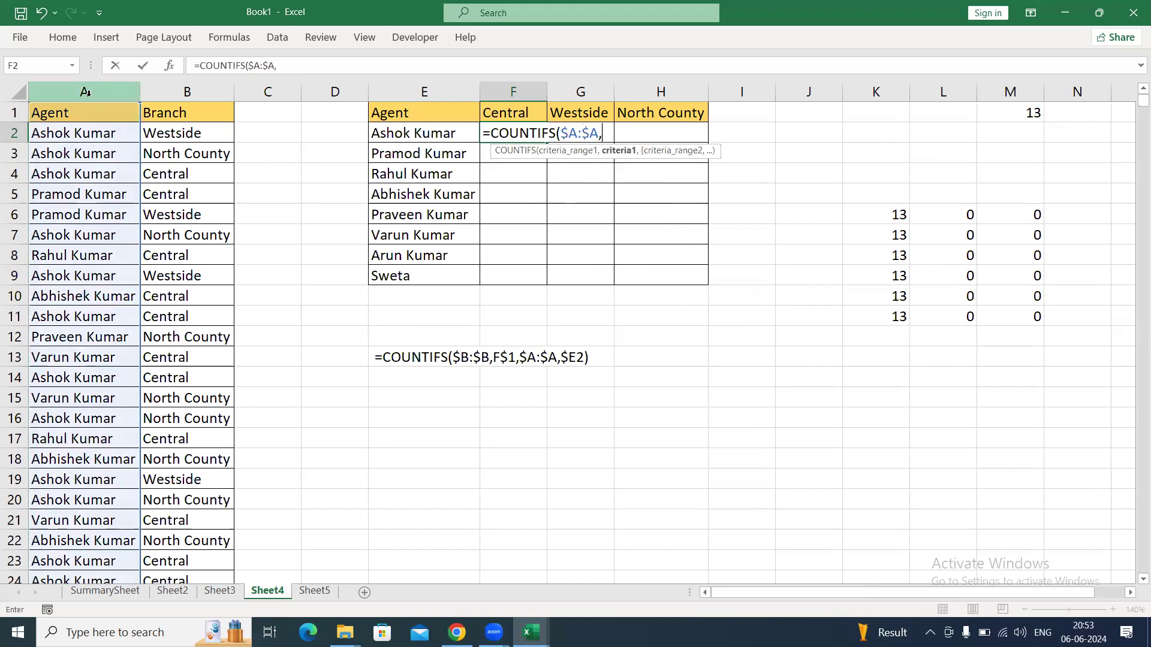
pyautogui.click(452, 132)
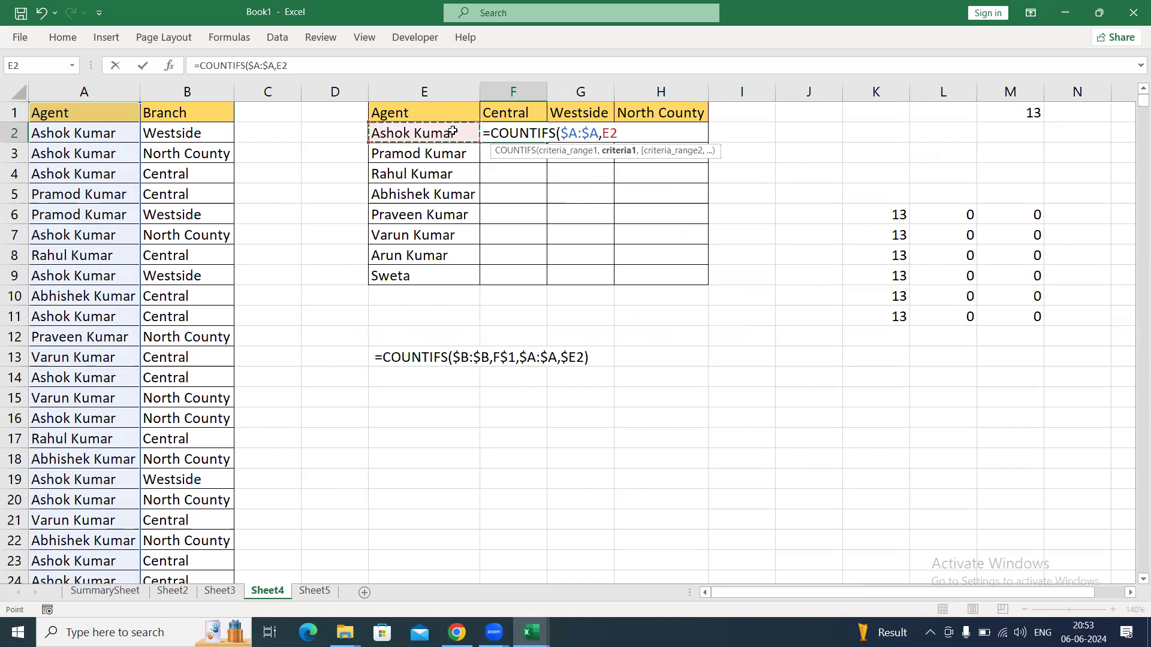
pyautogui.press('F4')
pyautogui.press('F4')
pyautogui.press('F4')
pyautogui.write(',')
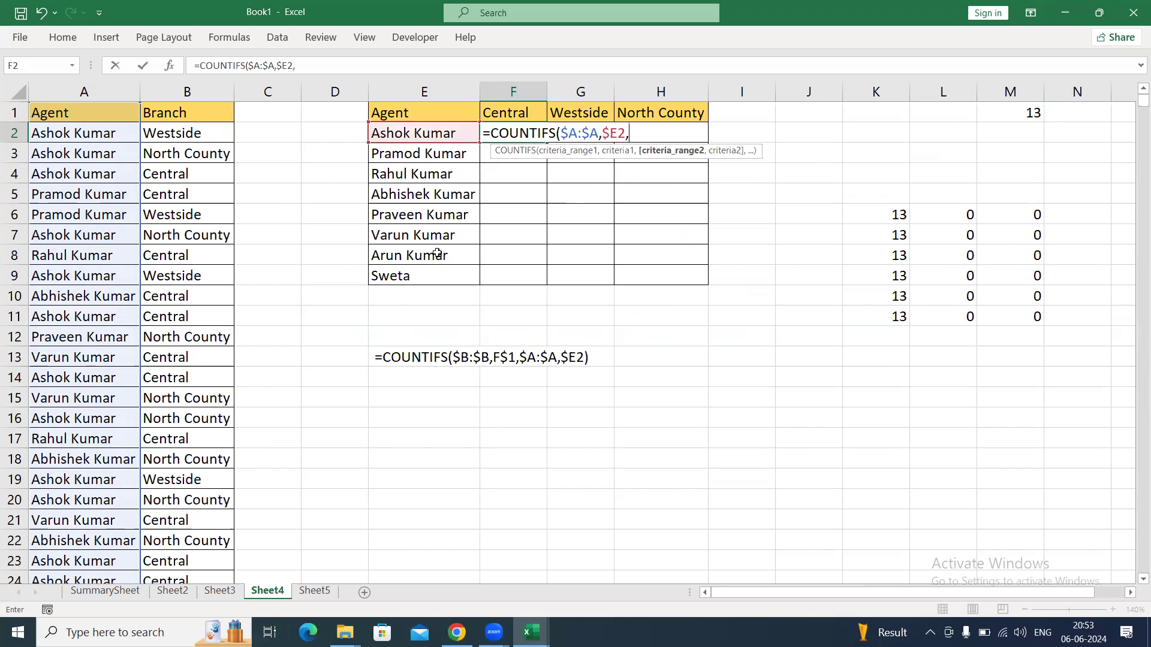
# Complete the F2 COUNTIFS formula with the range $B:$B and the row-locked branch criterion F$1.
pyautogui.click(197, 96)
pyautogui.press('F4')
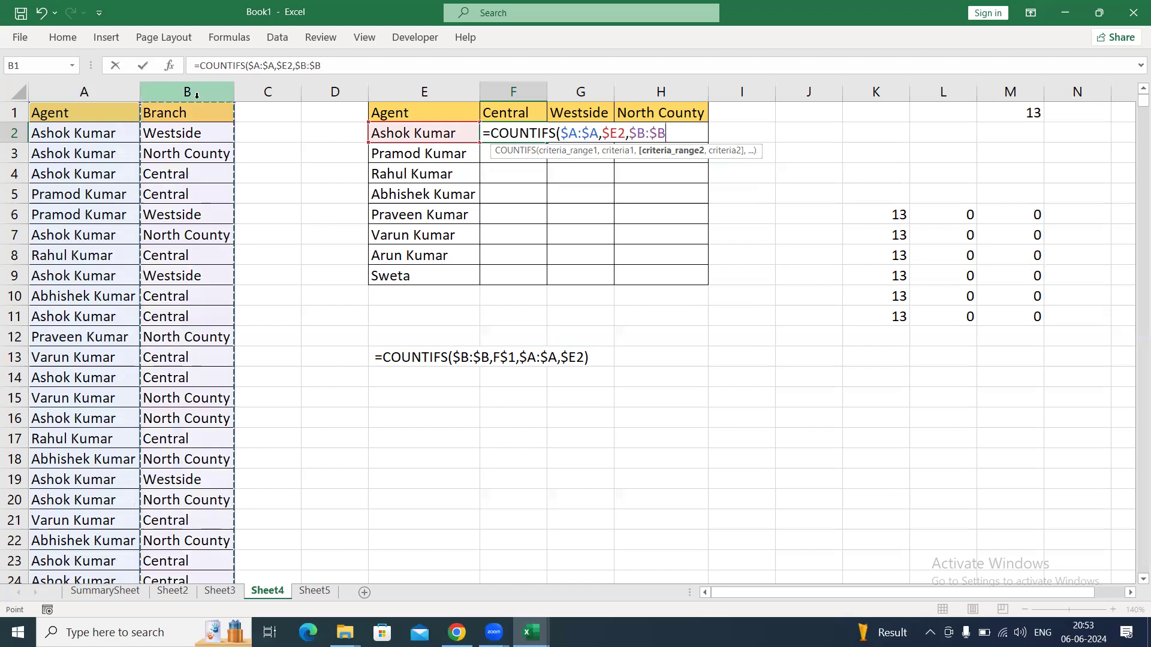
pyautogui.write(',')
pyautogui.click(510, 111)
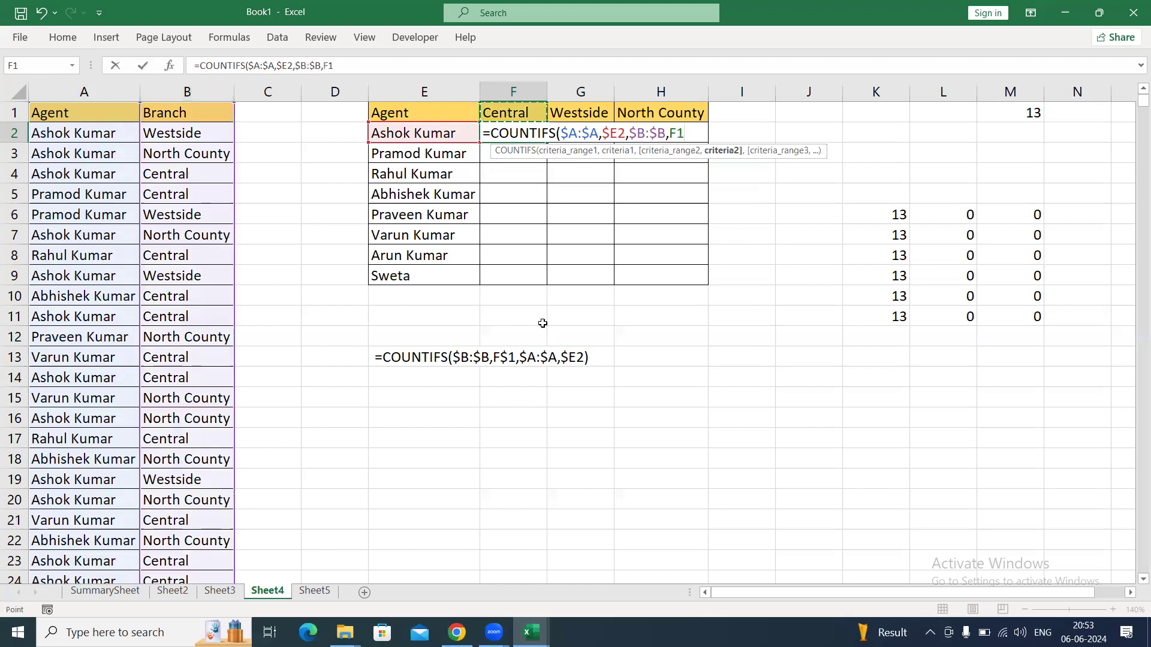
pyautogui.press('F4')
pyautogui.press('F4')
pyautogui.write(')')
pyautogui.press('Return')
# Fill the COUNTIFS formula from F2 down and across the table range F2:H9.
pyautogui.press('Up')
pyautogui.hotkey('shift', 'Down')
pyautogui.hotkey('shift', 'Down')
pyautogui.hotkey('shift', 'Down')
pyautogui.hotkey('shift', 'Down')
pyautogui.hotkey('shift', 'Down')
pyautogui.hotkey('shift', 'Down')
pyautogui.hotkey('shift', 'Down')
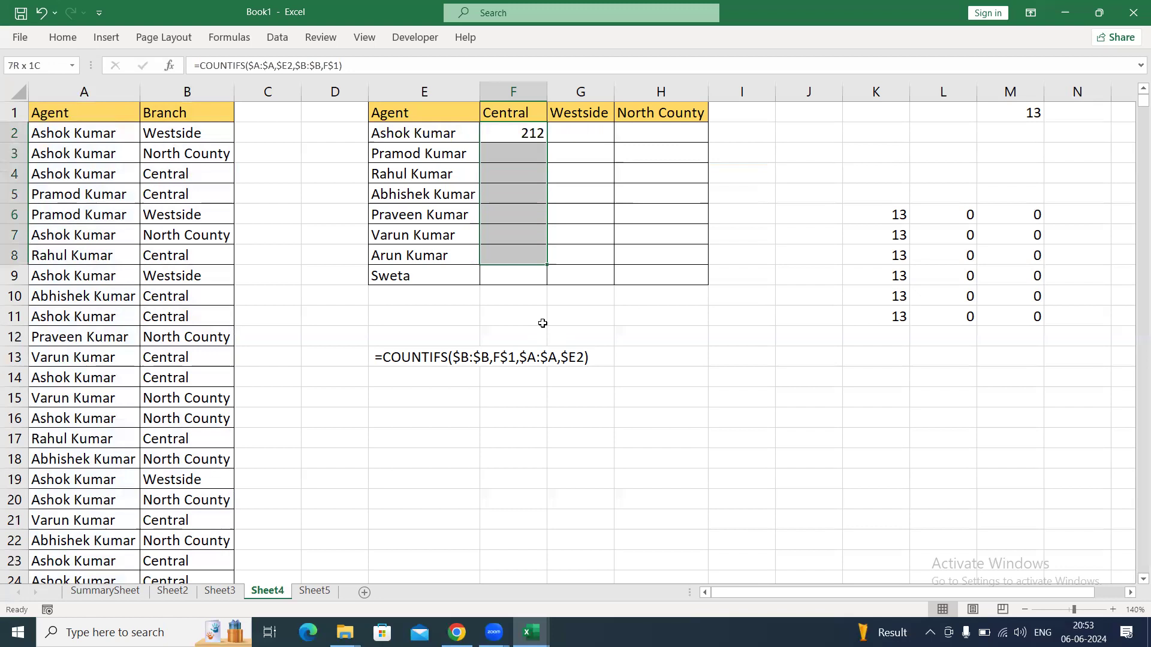
pyautogui.hotkey('shift', 'Right')
pyautogui.hotkey('shift', 'Right')
pyautogui.hotkey('ctrl', 'd')
pyautogui.hotkey('ctrl', 'r')
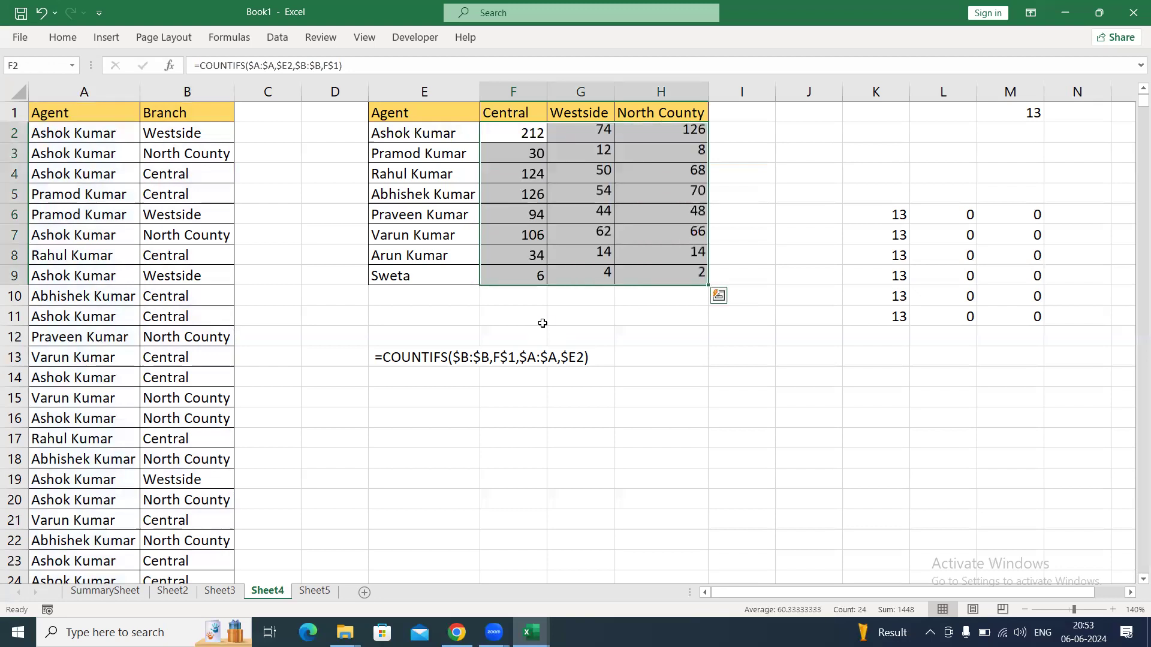
# Review the agent names and branch headings used as criteria, and check the filled formulas in G5 and F5.
pyautogui.press('Down')
pyautogui.moveTo(424, 132); pyautogui.dragTo(439, 286)
pyautogui.click(501, 114)
pyautogui.moveTo(502, 114); pyautogui.dragTo(682, 112)
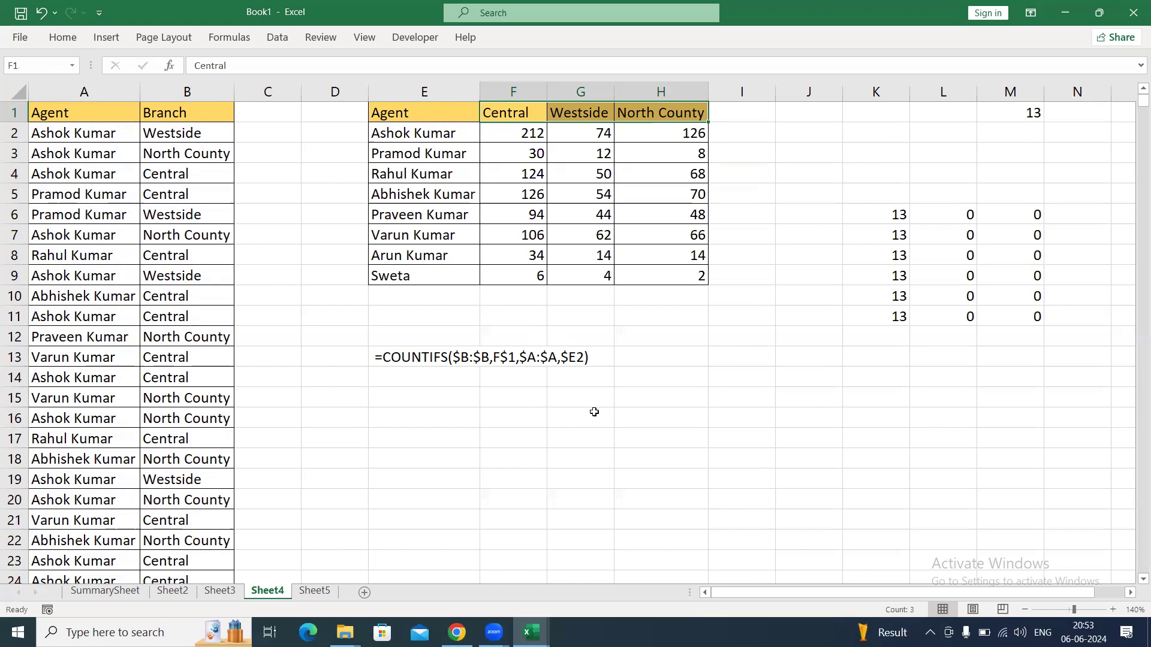
pyautogui.click(555, 179)
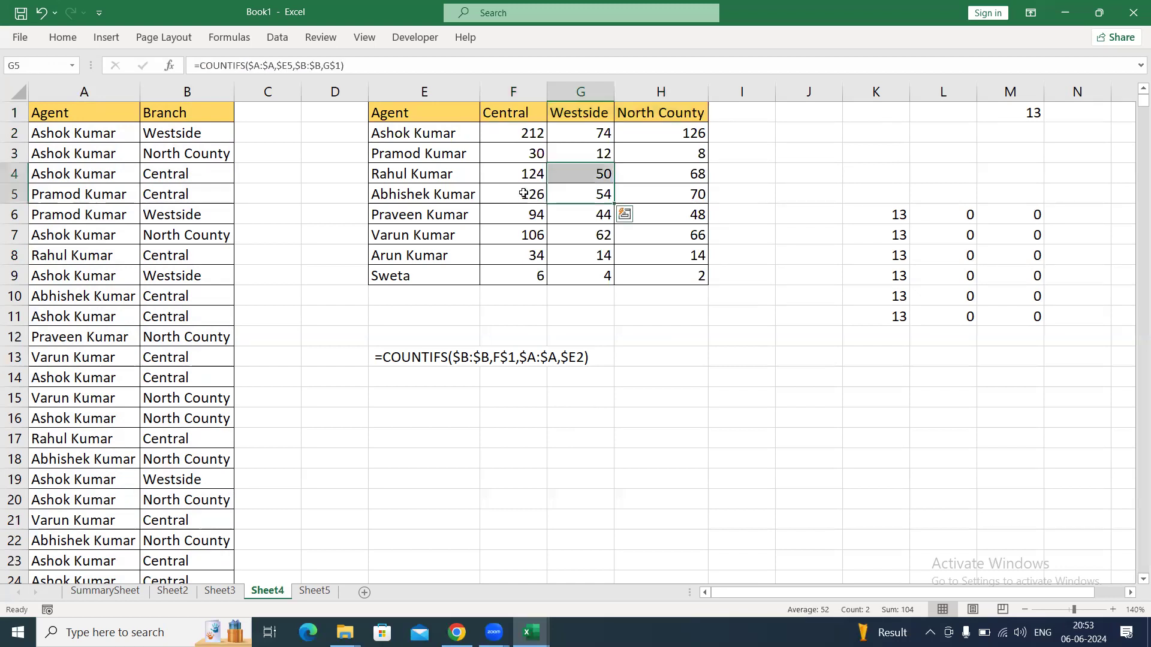
pyautogui.click(503, 191)
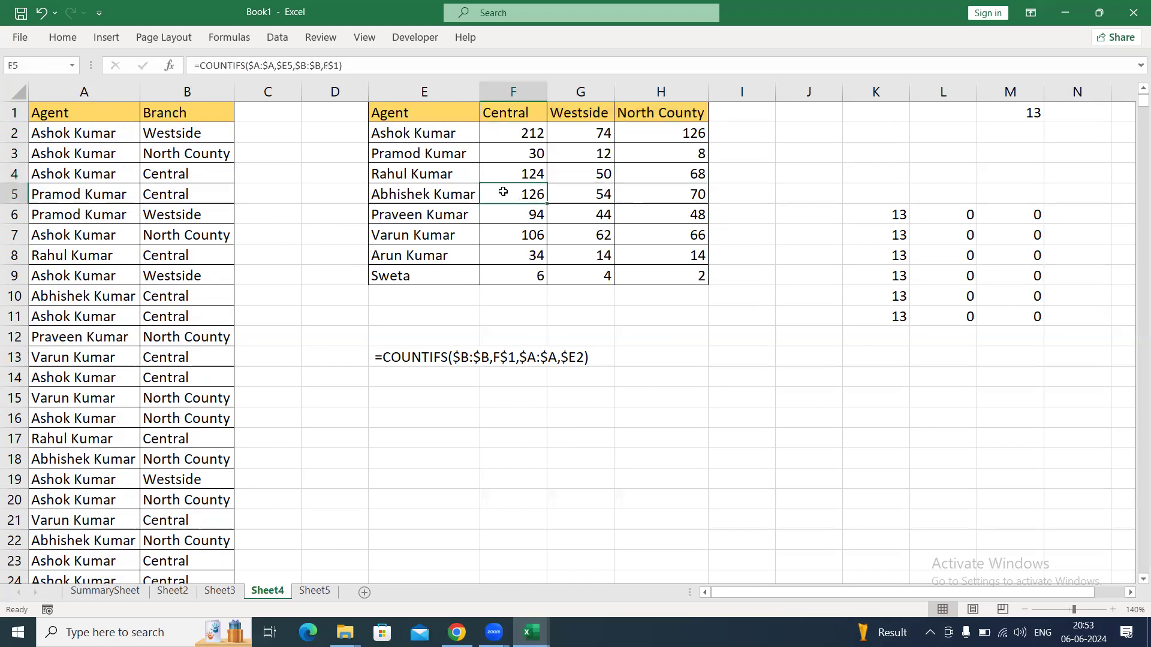
pyautogui.click(379, 493)
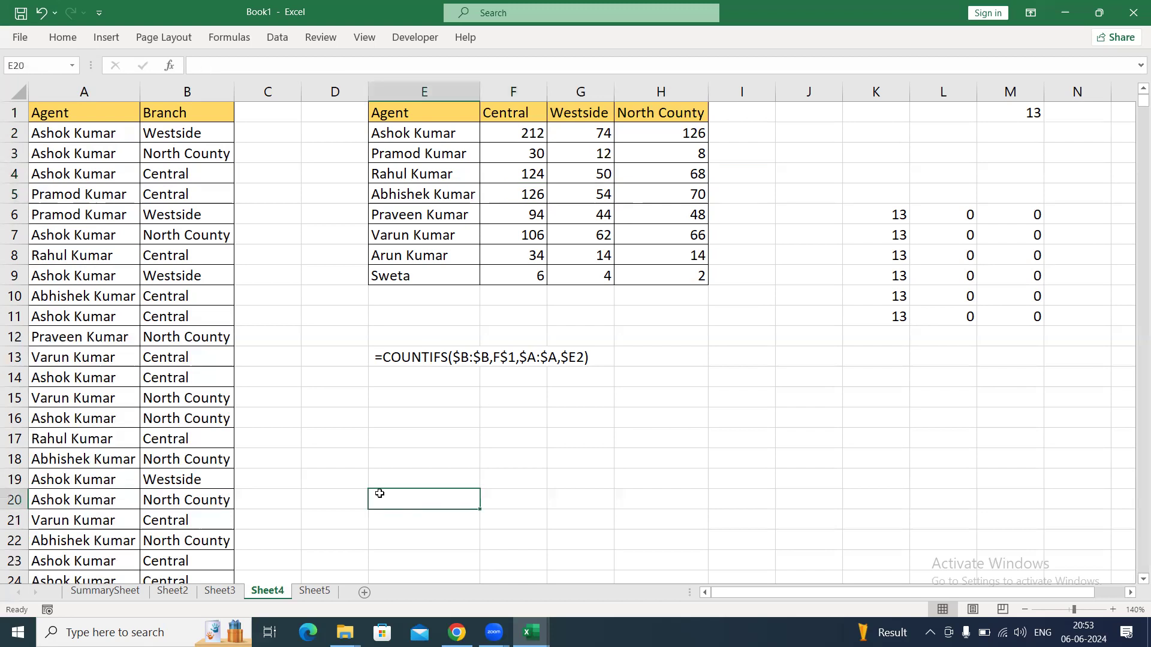
# Rename Sheet2 as Countifs-1.
pyautogui.click(174, 591)
pyautogui.click(375, 281)
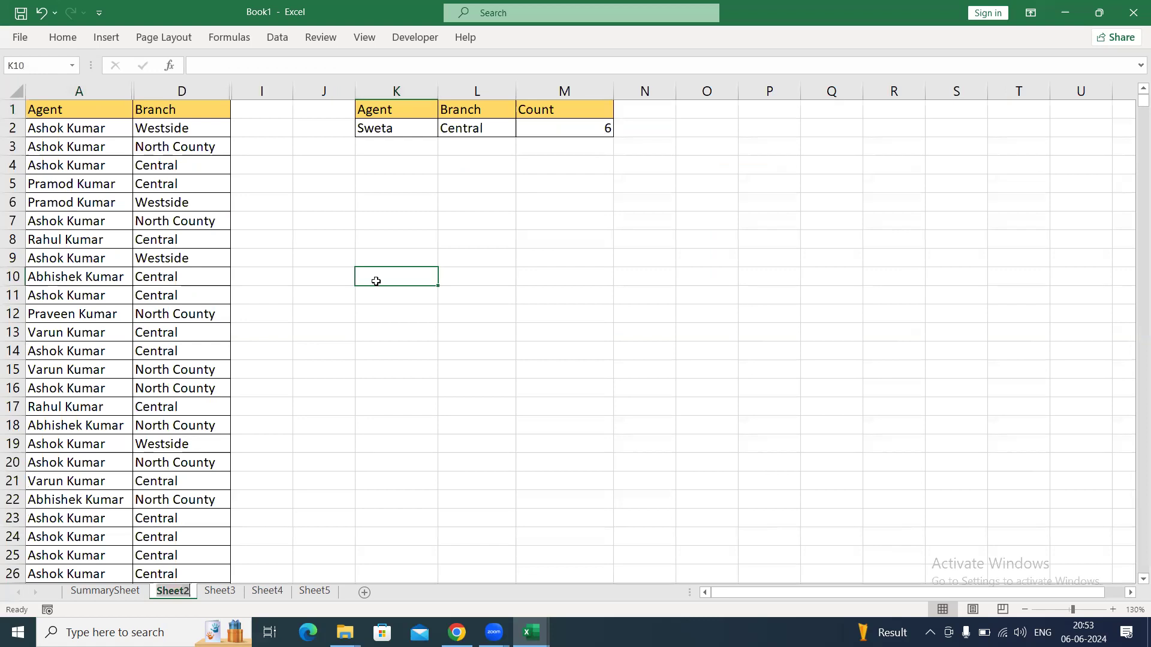
pyautogui.hotkey('alt', 'h')
pyautogui.write('orcOUNTIFS')
pyautogui.press('BackSpace')
pyautogui.press('BackSpace')
pyautogui.press('BackSpace')
pyautogui.press('BackSpace')
pyautogui.press('BackSpace')
pyautogui.press('BackSpace')
pyautogui.press('BackSpace')
pyautogui.press('BackSpace')
pyautogui.write('Co')
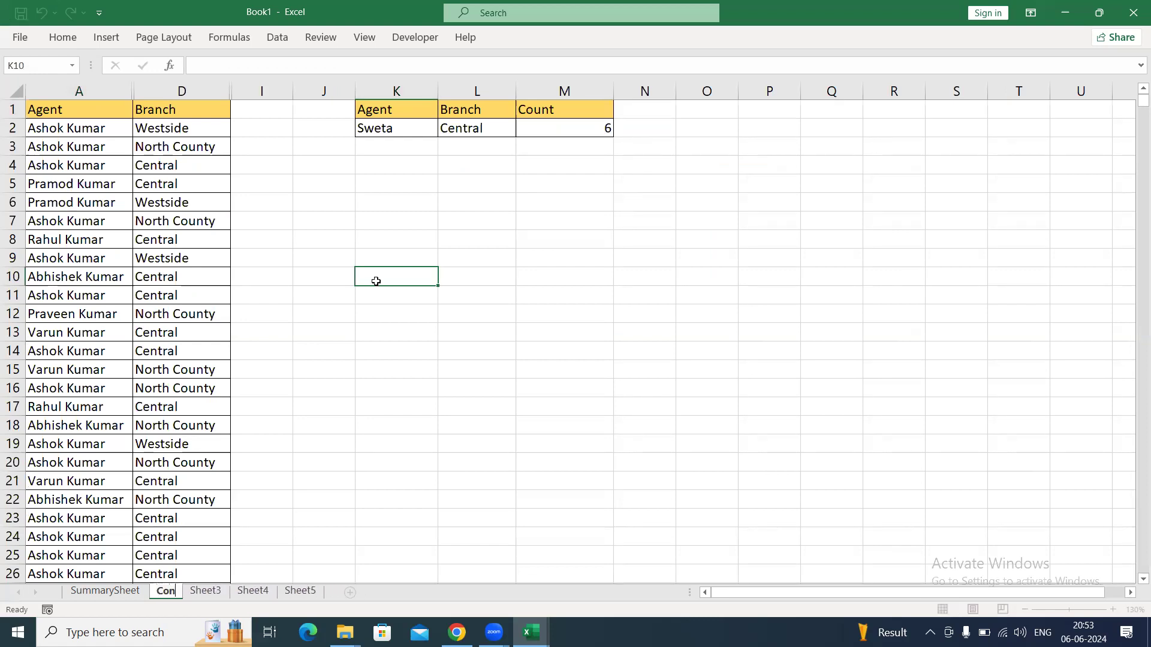
pyautogui.write('untifs')
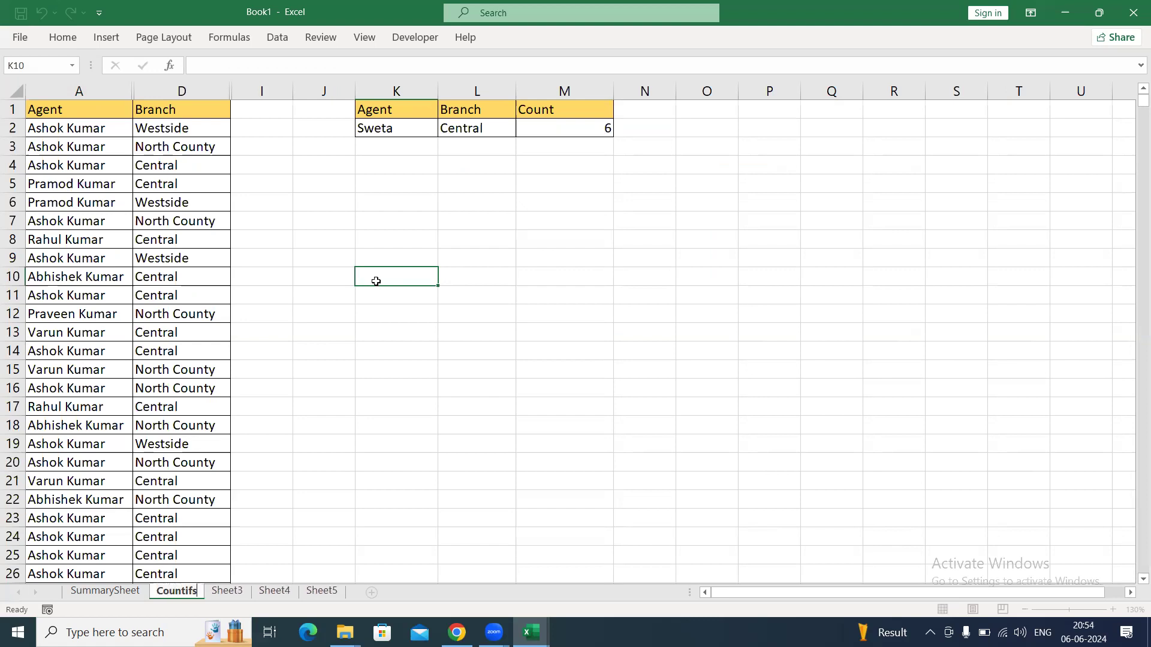
pyautogui.write('-1')
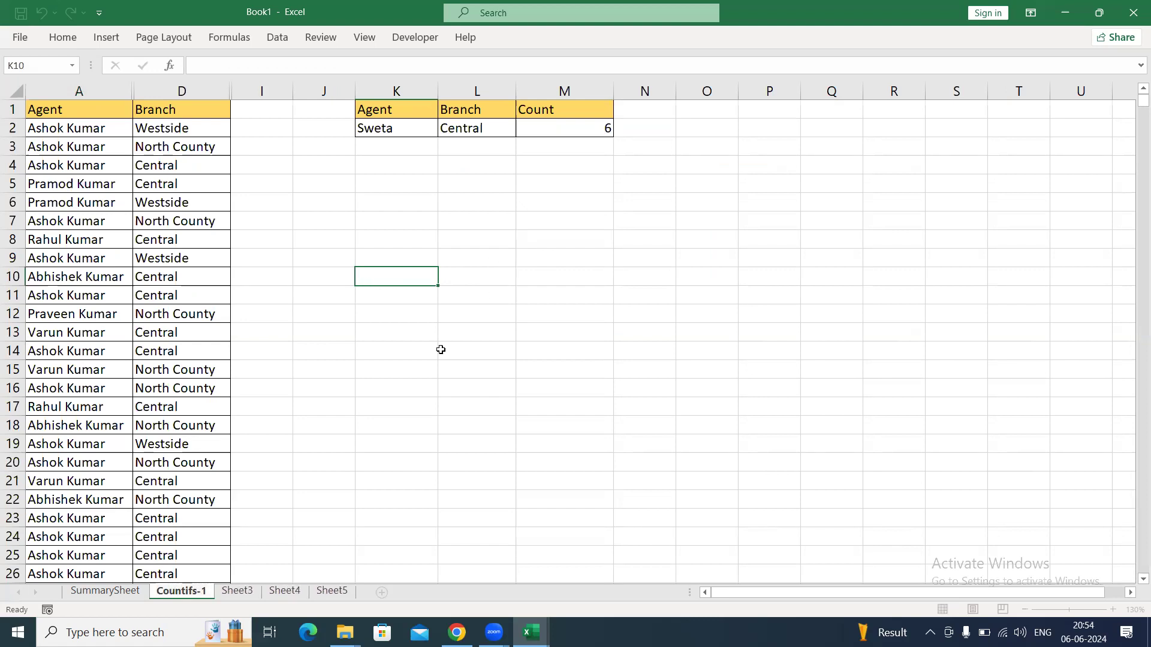
pyautogui.click(405, 337)
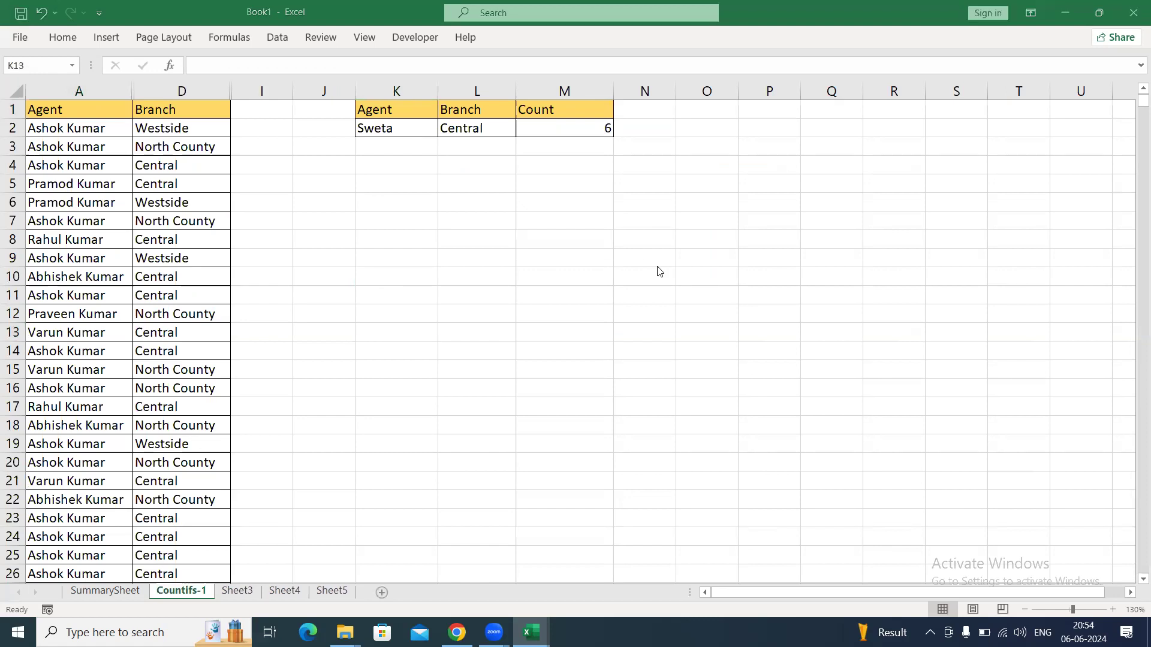
# Rename Sheet3 as Countifs-2.
pyautogui.click(239, 592)
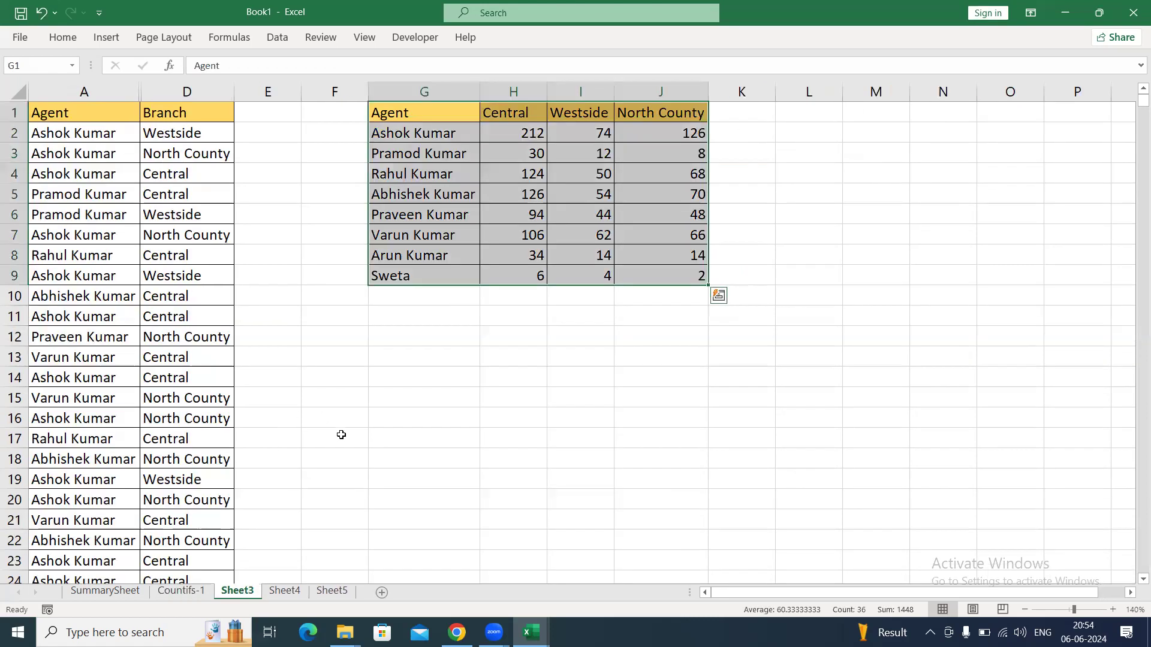
pyautogui.hotkey('alt', 'h')
pyautogui.write('or')
pyautogui.write('Countifs-2')
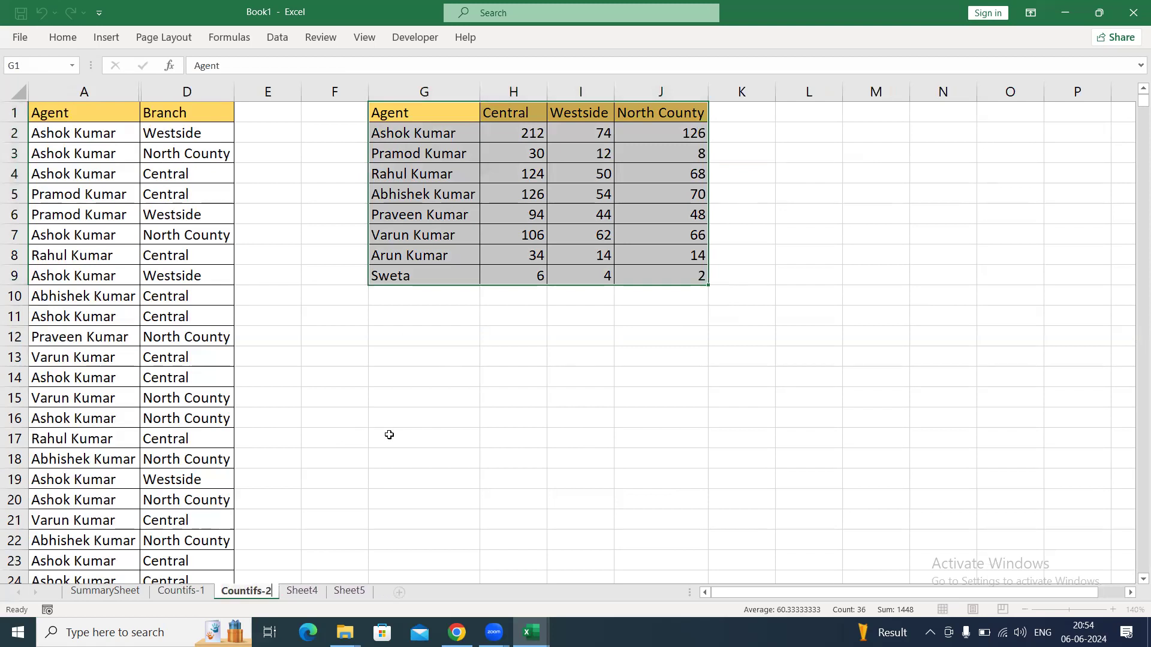
pyautogui.click(416, 351)
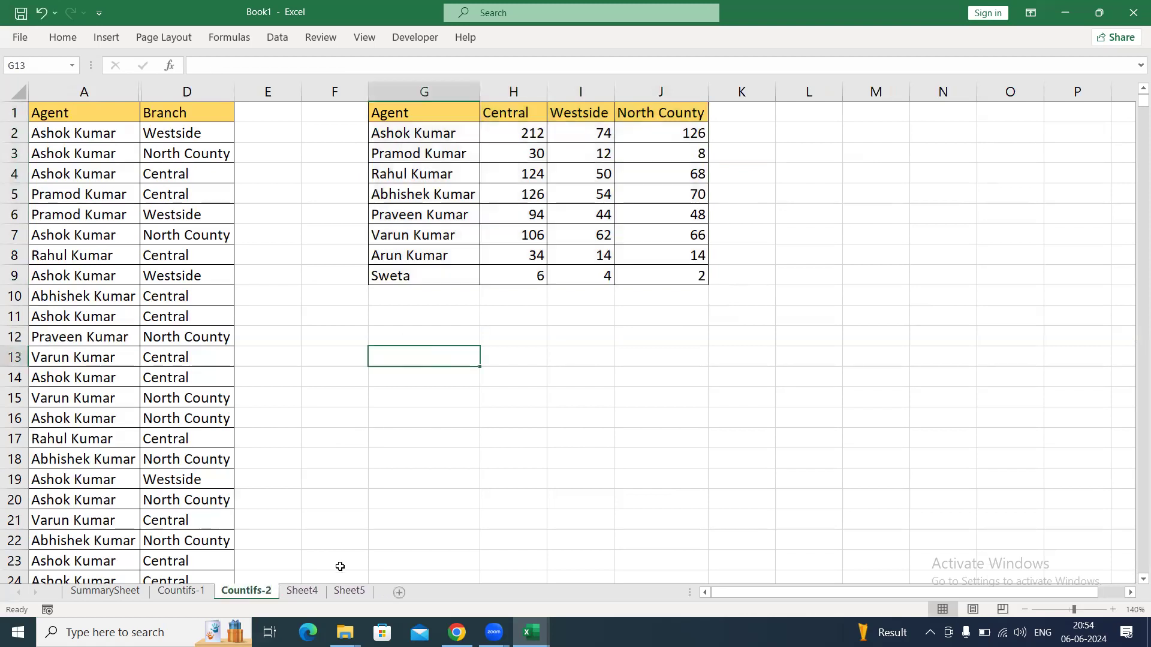
# Rename Sheet4 as Countifs-3.
pyautogui.click(303, 592)
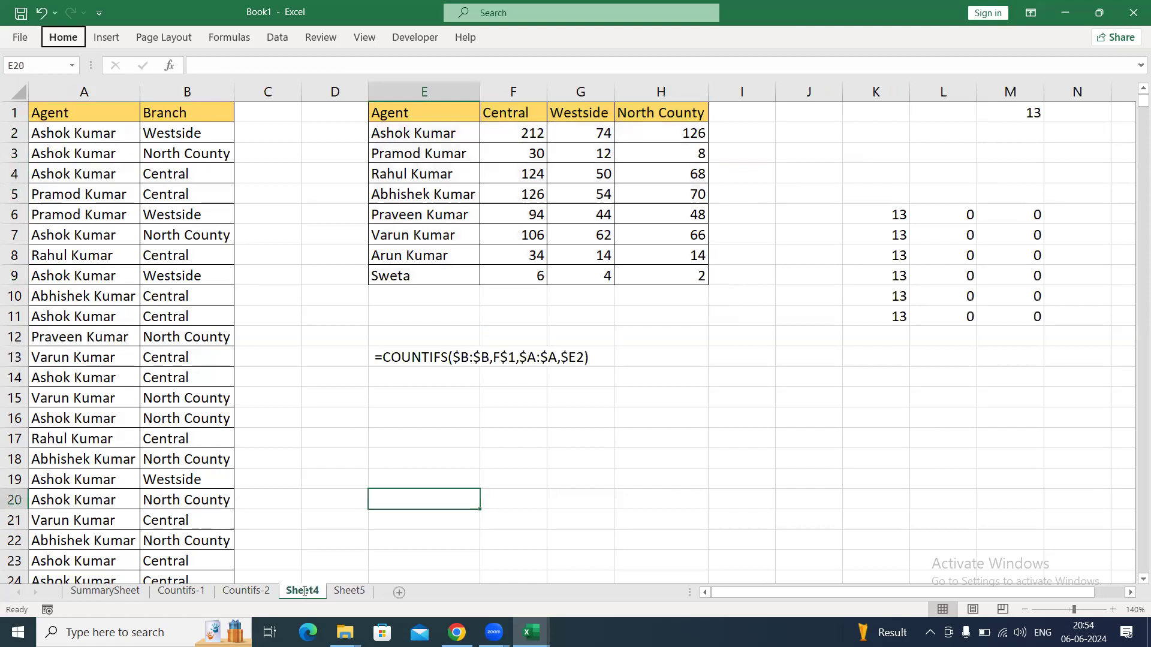
pyautogui.doubleClick(303, 591)
pyautogui.write('Countif')
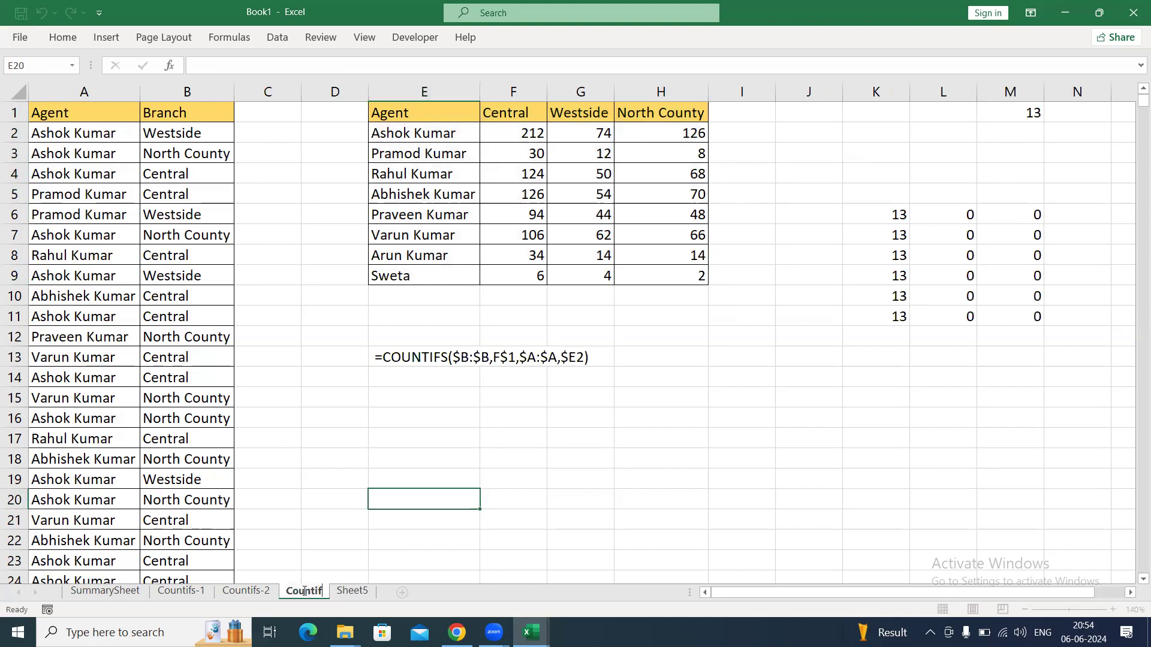
pyautogui.write('s-3')
pyautogui.click(574, 416)
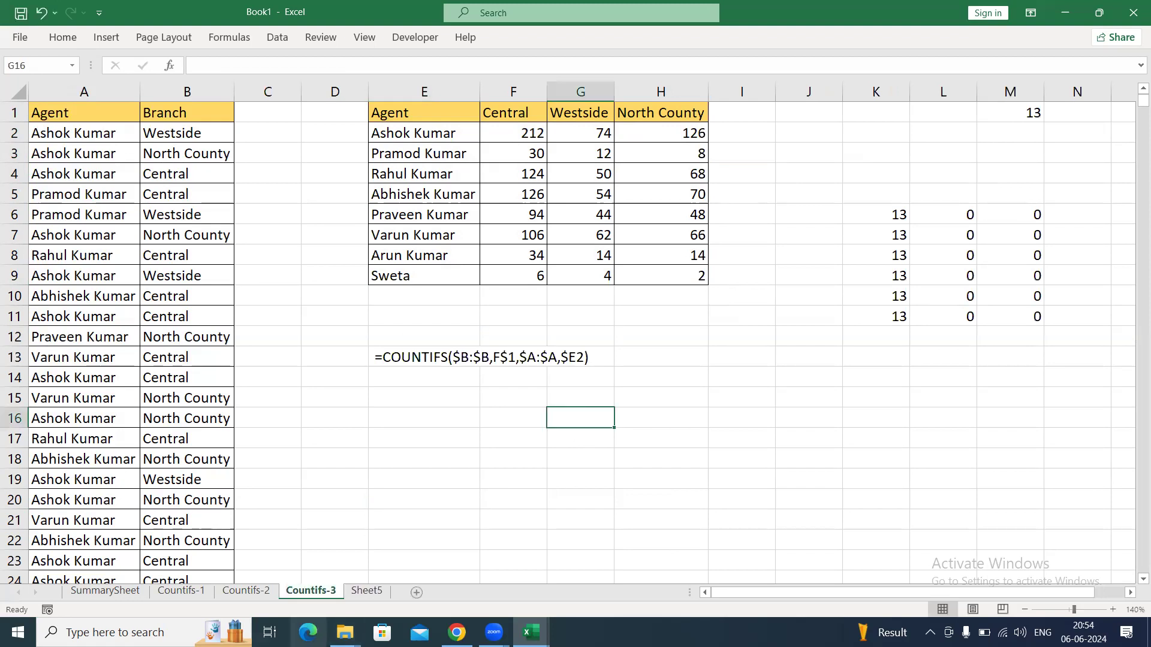
# Rename Sheet5 as Reference Type.
pyautogui.click(363, 592)
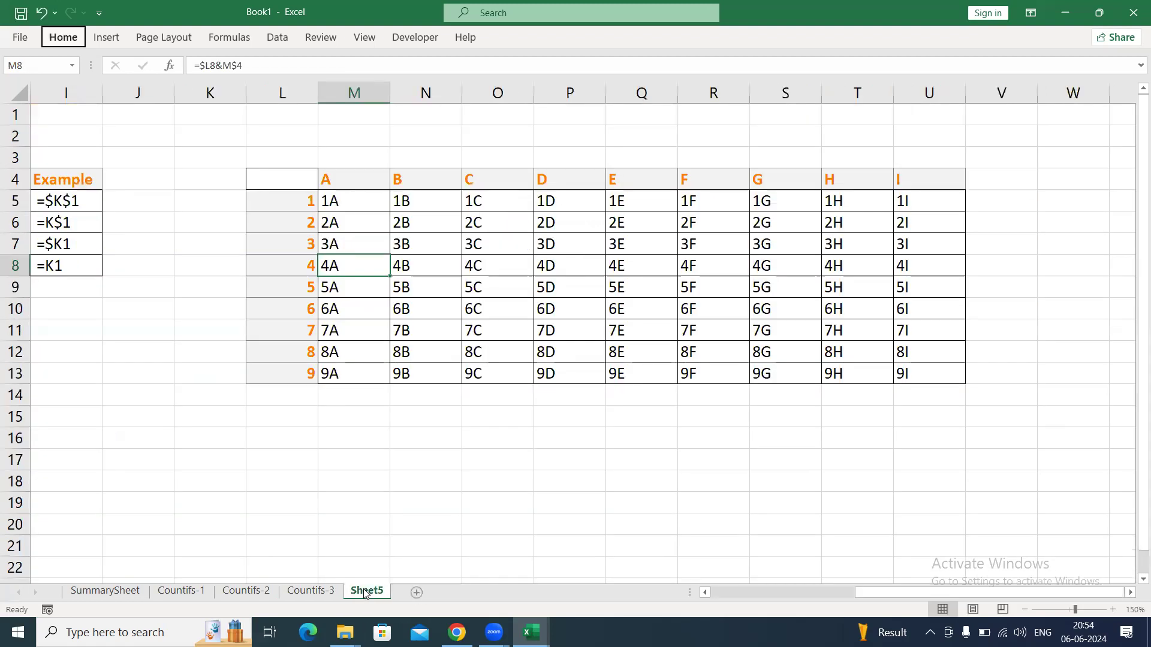
pyautogui.doubleClick(364, 592)
pyautogui.write('Reference Type')
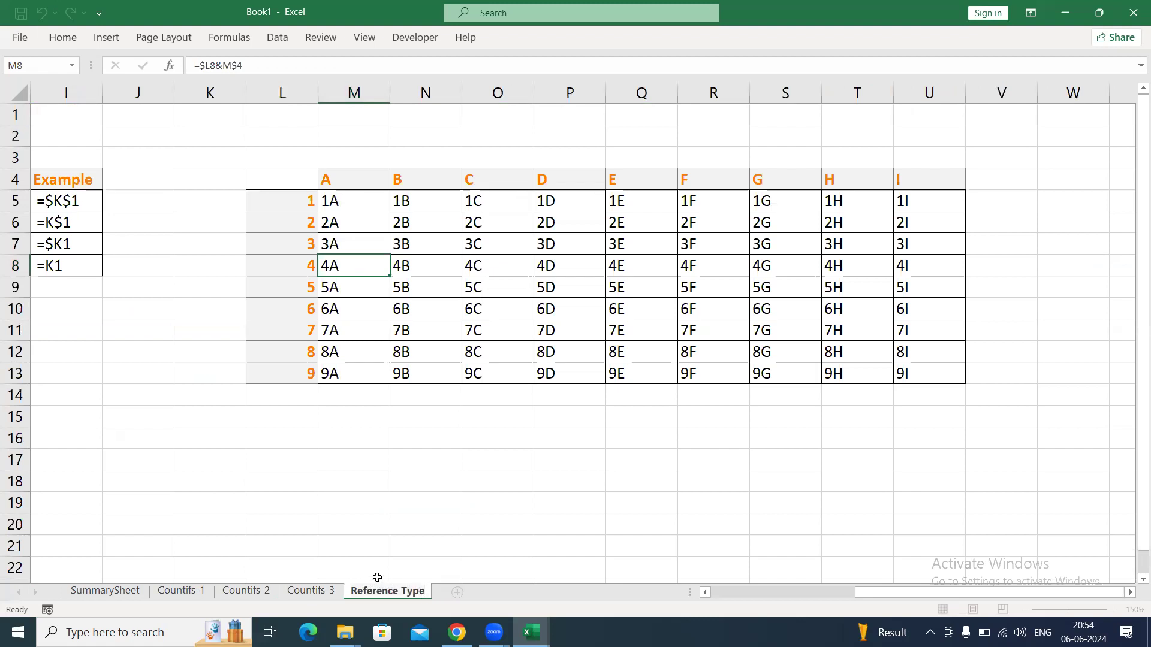
pyautogui.click(517, 419)
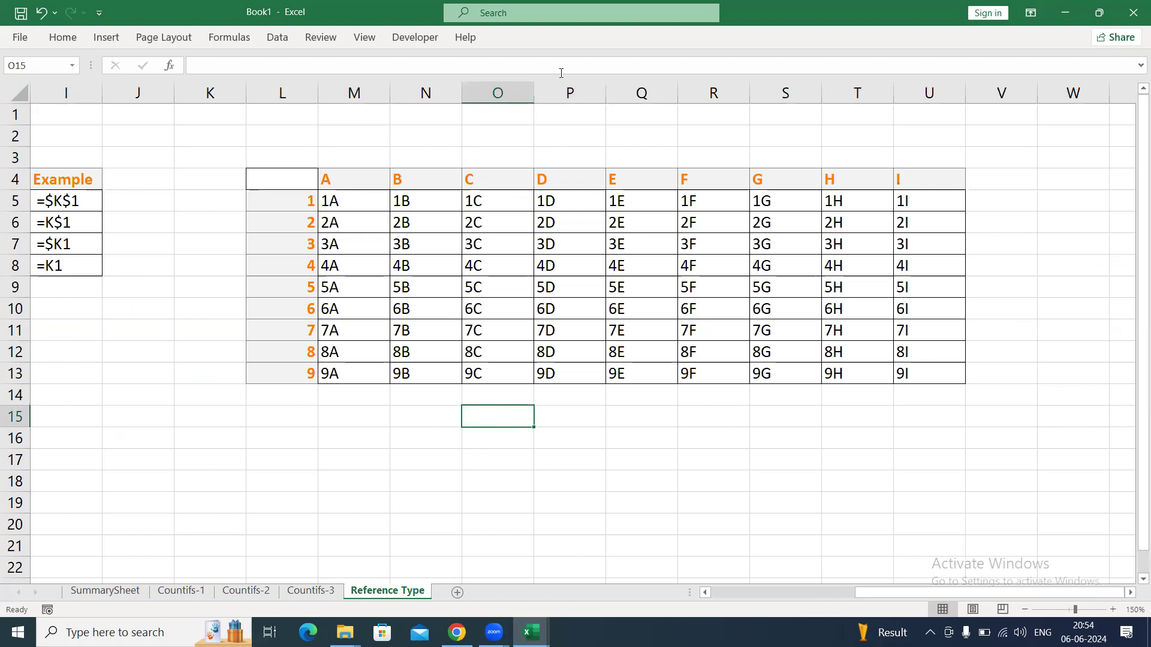
# Examine the label grid M5:U13, its row numbers in column L and the mixed-reference formula in M5.
pyautogui.moveTo(367, 207); pyautogui.dragTo(914, 379)
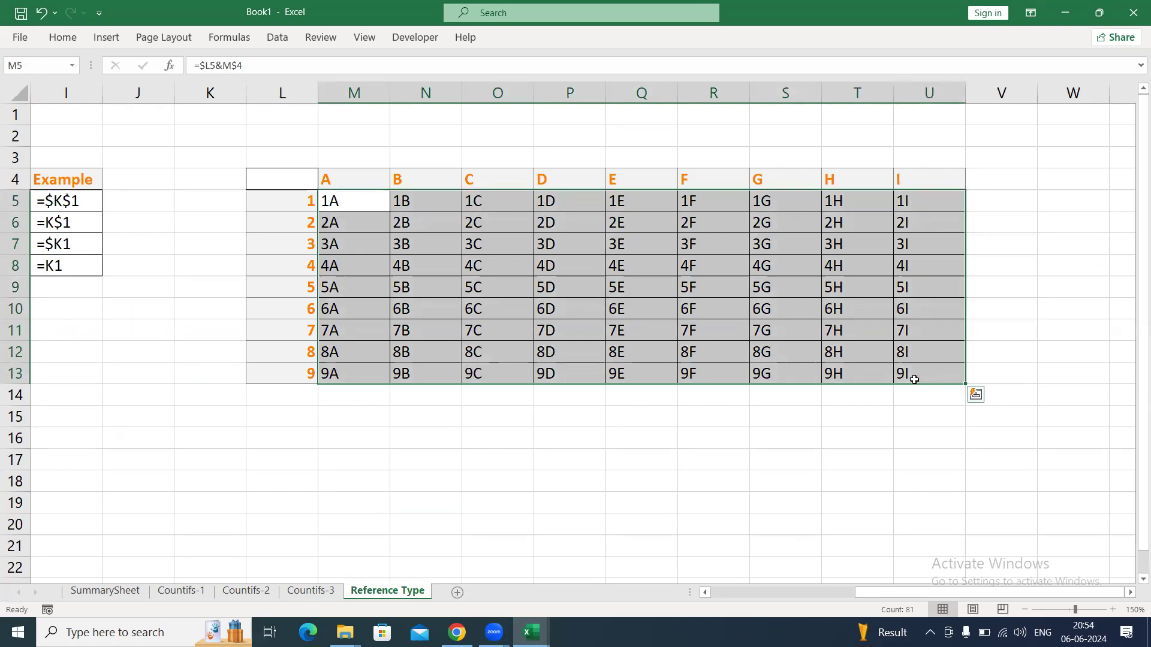
pyautogui.click(412, 292)
pyautogui.moveTo(344, 200); pyautogui.dragTo(346, 377)
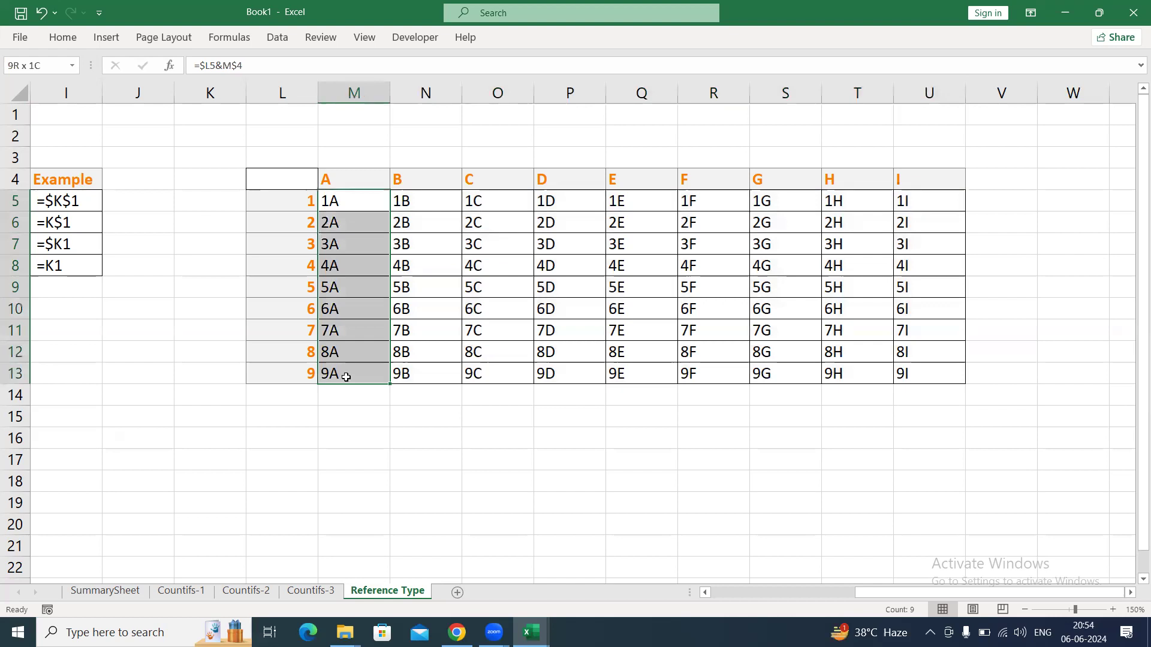
pyautogui.click(363, 311)
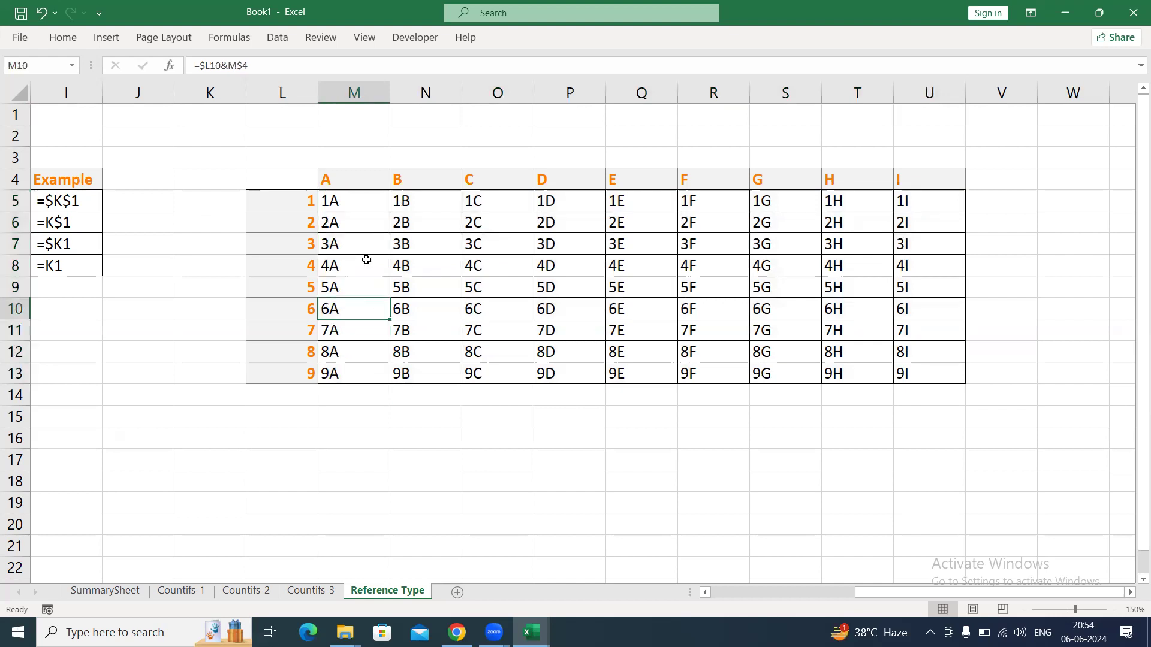
pyautogui.moveTo(279, 194); pyautogui.dragTo(271, 376)
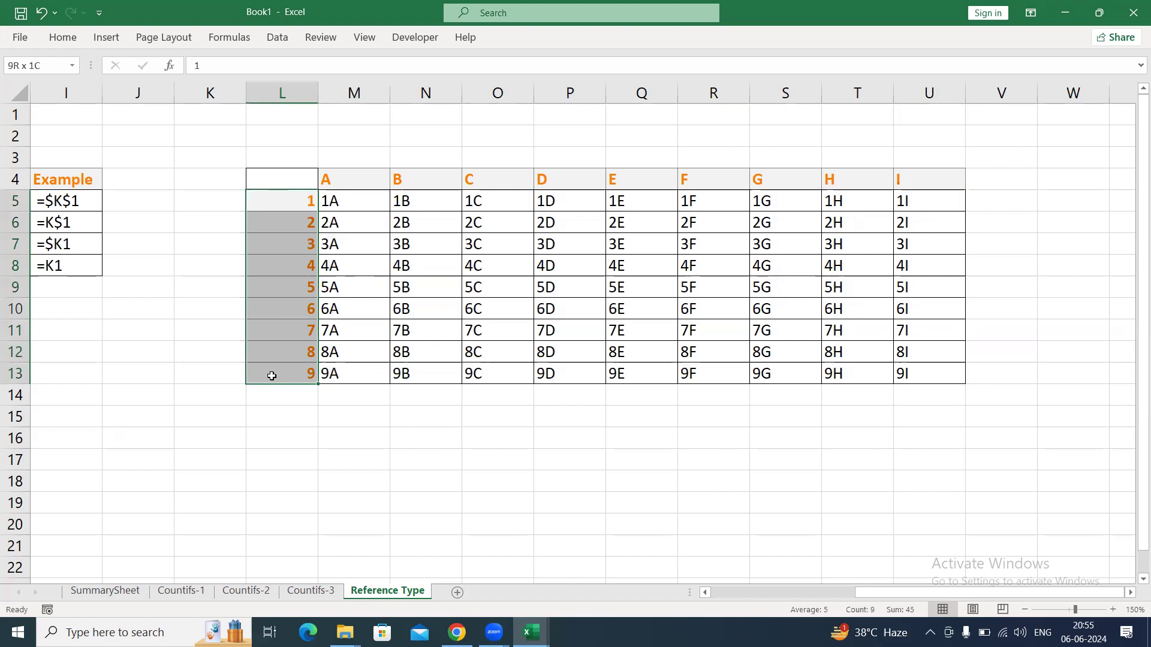
pyautogui.moveTo(368, 193); pyautogui.dragTo(348, 365)
pyautogui.moveTo(354, 196); pyautogui.dragTo(351, 376)
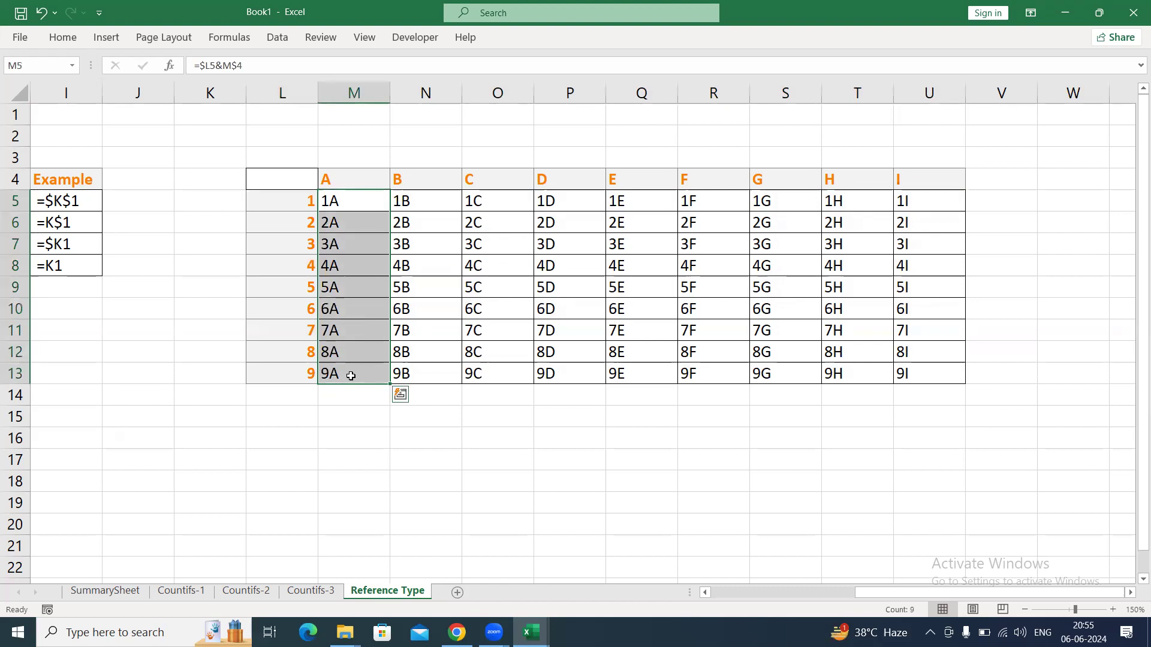
pyautogui.moveTo(353, 248); pyautogui.dragTo(703, 366)
pyautogui.click(337, 201)
# Review the agent-by-branch counts in F2:H9 on the Countifs-3 sheet and the COUNTIFS formula behind them.
pyautogui.click(323, 594)
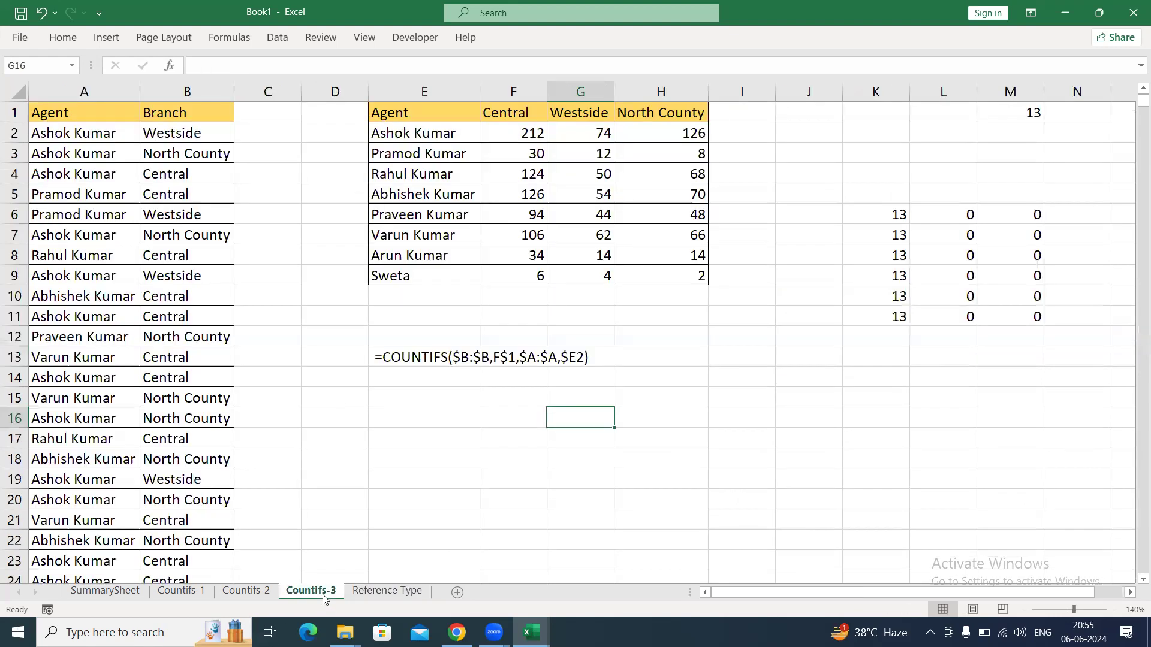
pyautogui.click(440, 436)
pyautogui.click(530, 133)
pyautogui.moveTo(531, 133); pyautogui.dragTo(683, 268)
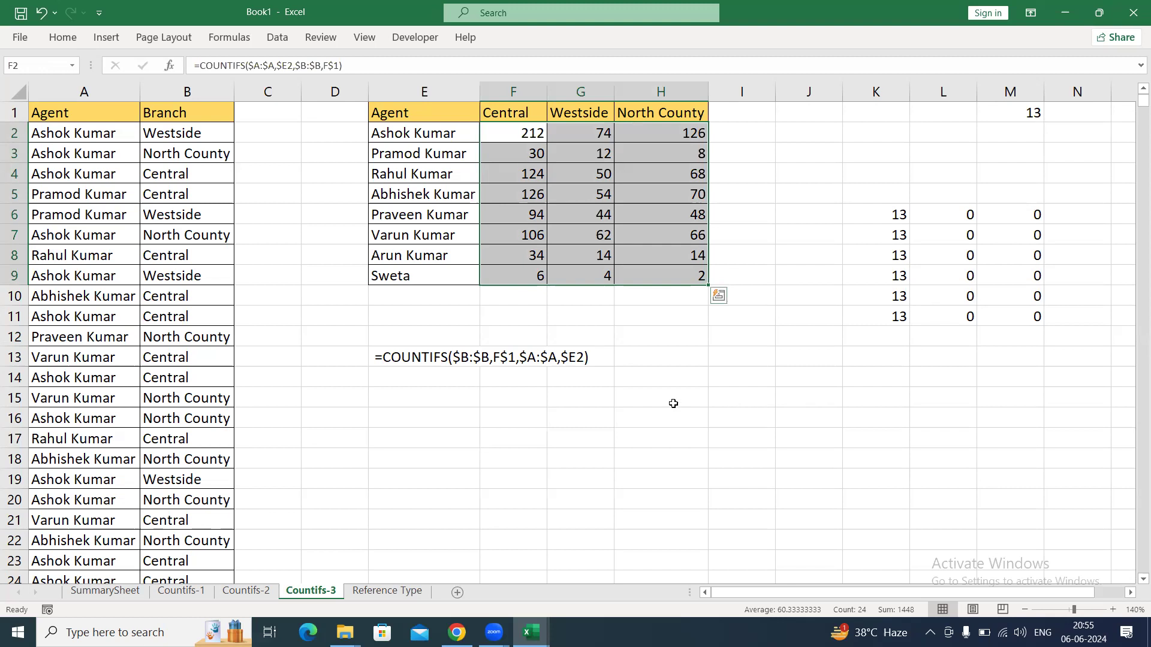
pyautogui.scroll(1, 635, 420)
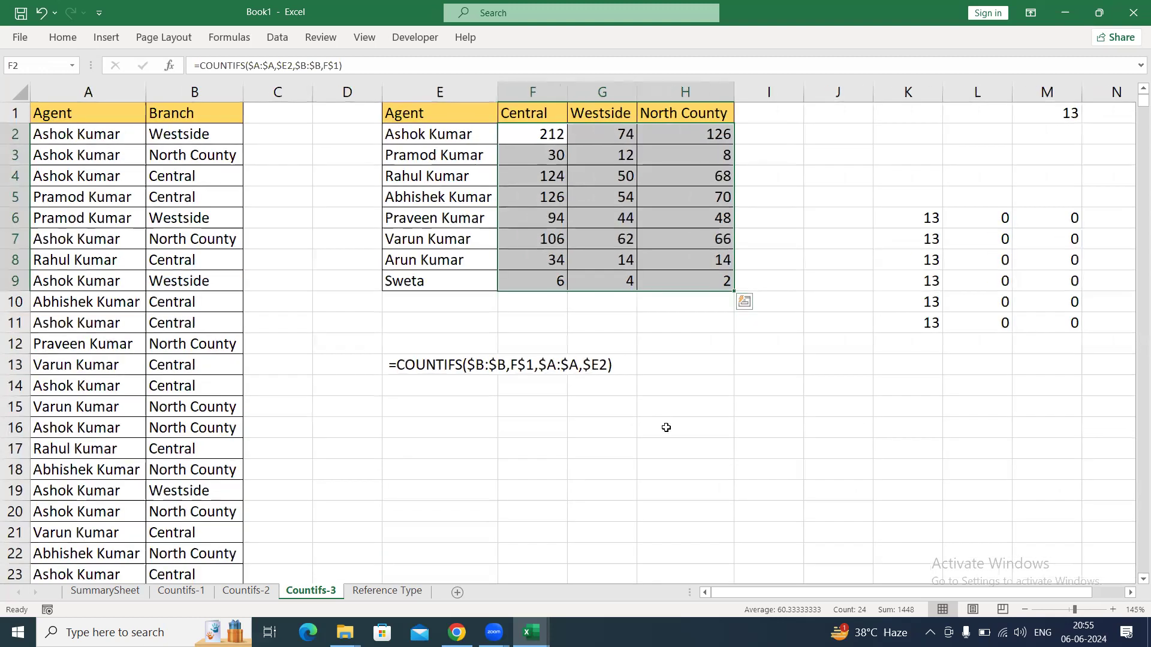
pyautogui.click(666, 427)
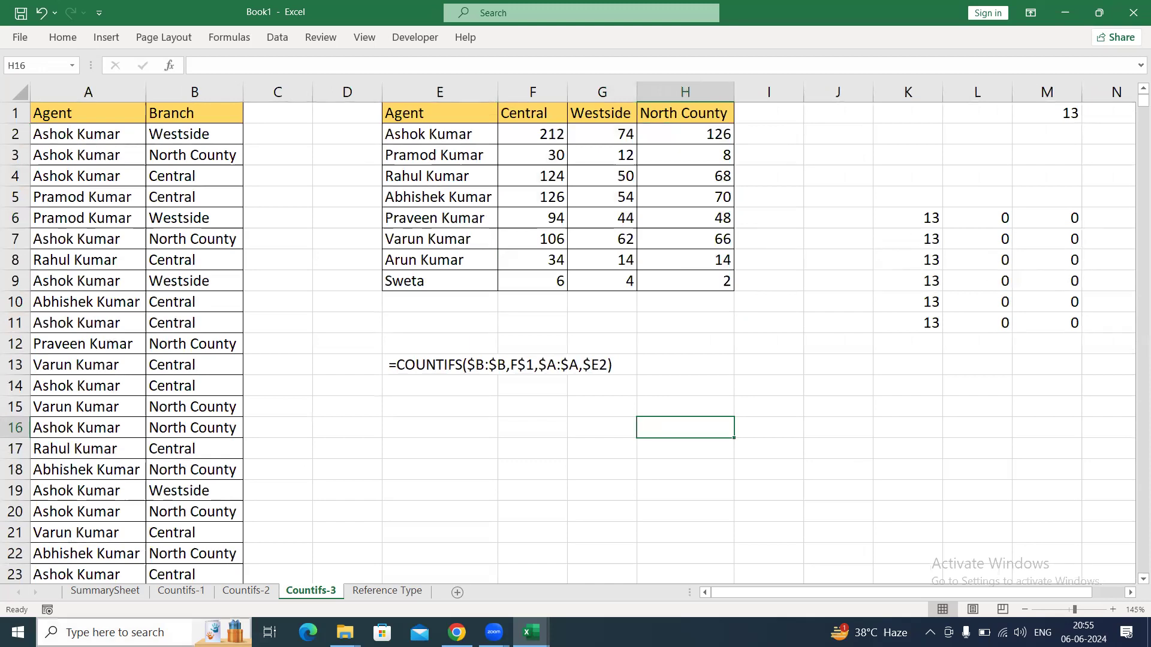
# On the Countifs-1 sheet, clear all arguments from the COUNTIFS formula in M2.
pyautogui.click(181, 591)
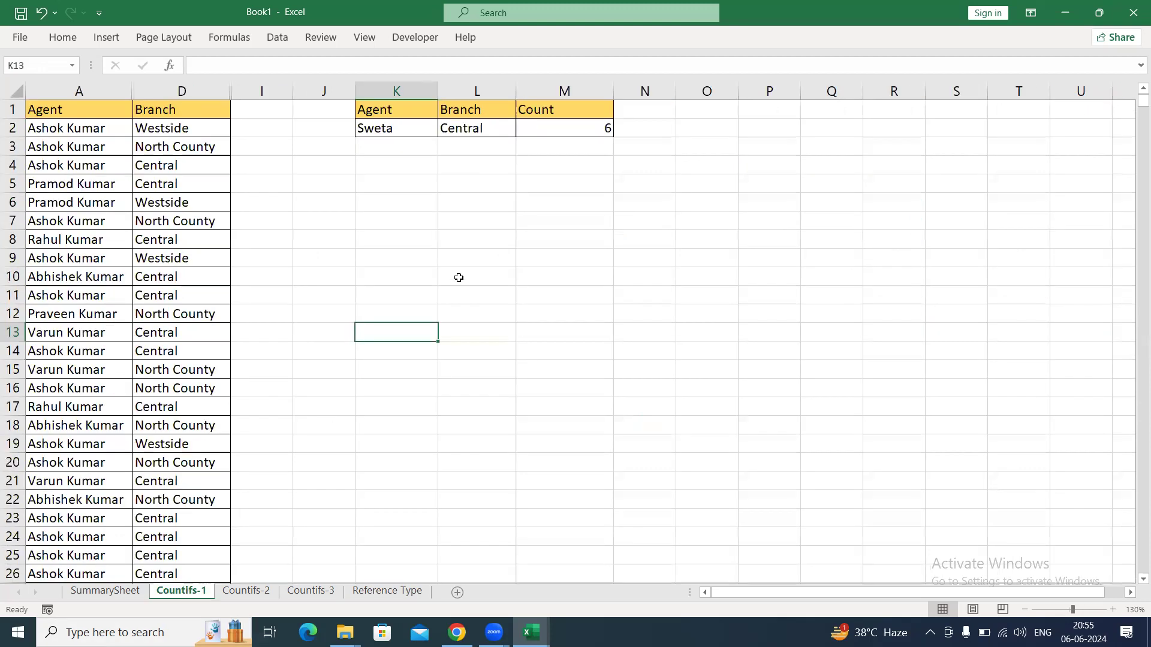
pyautogui.click(571, 131)
pyautogui.doubleClick(571, 132)
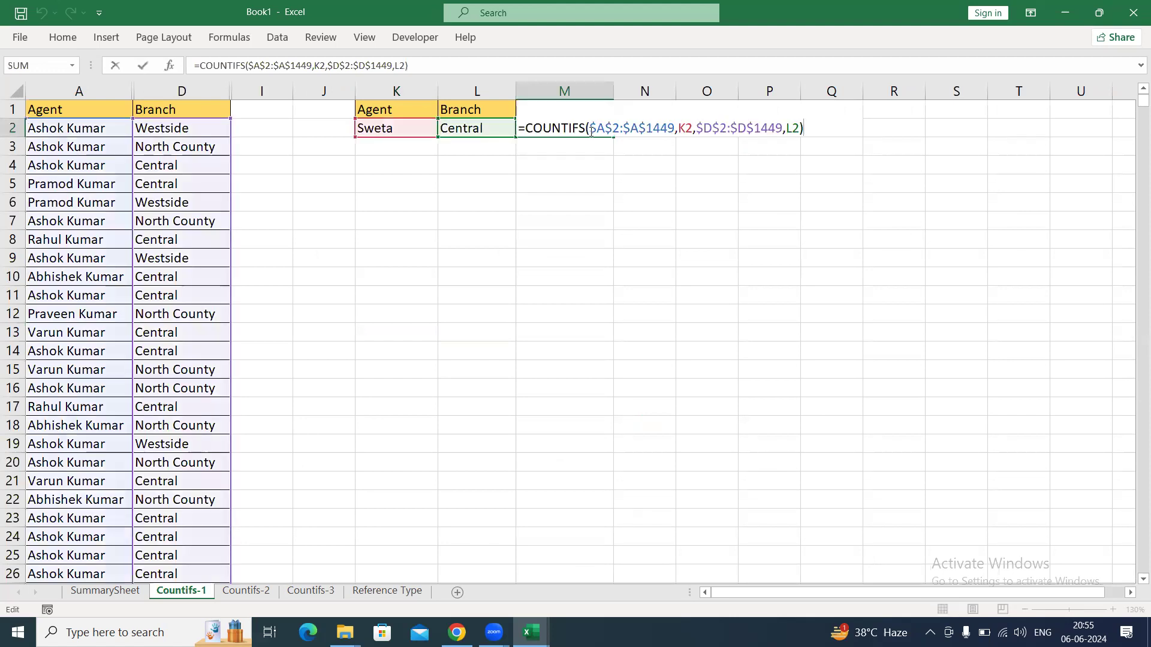
pyautogui.moveTo(593, 129); pyautogui.dragTo(804, 129)
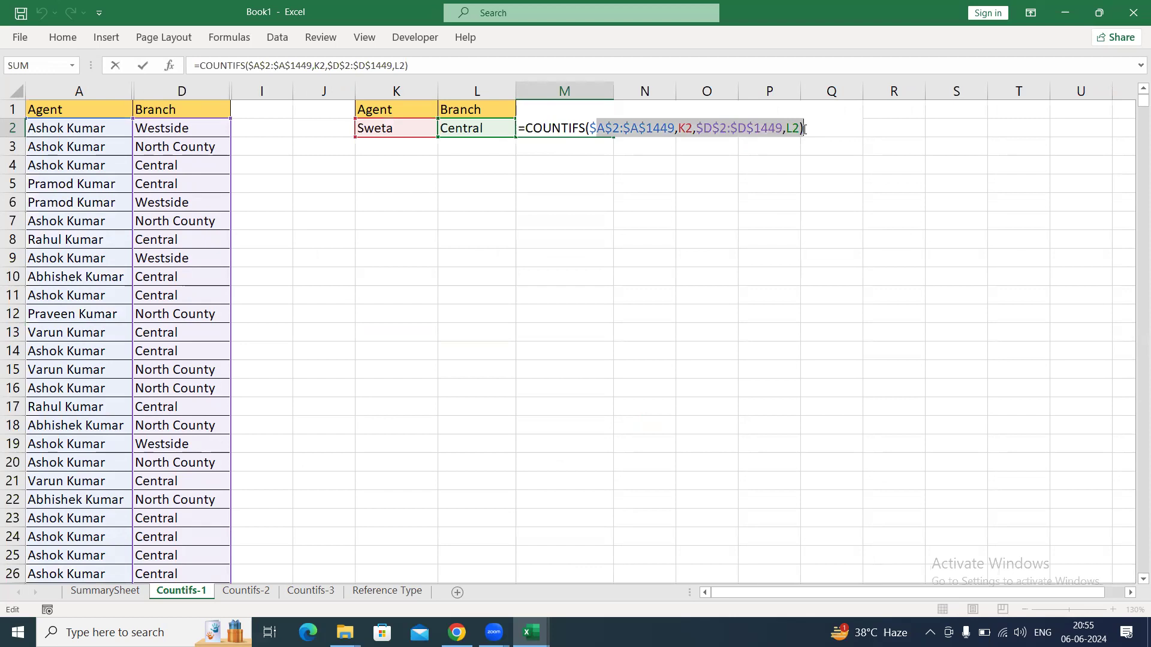
pyautogui.press('BackSpace')
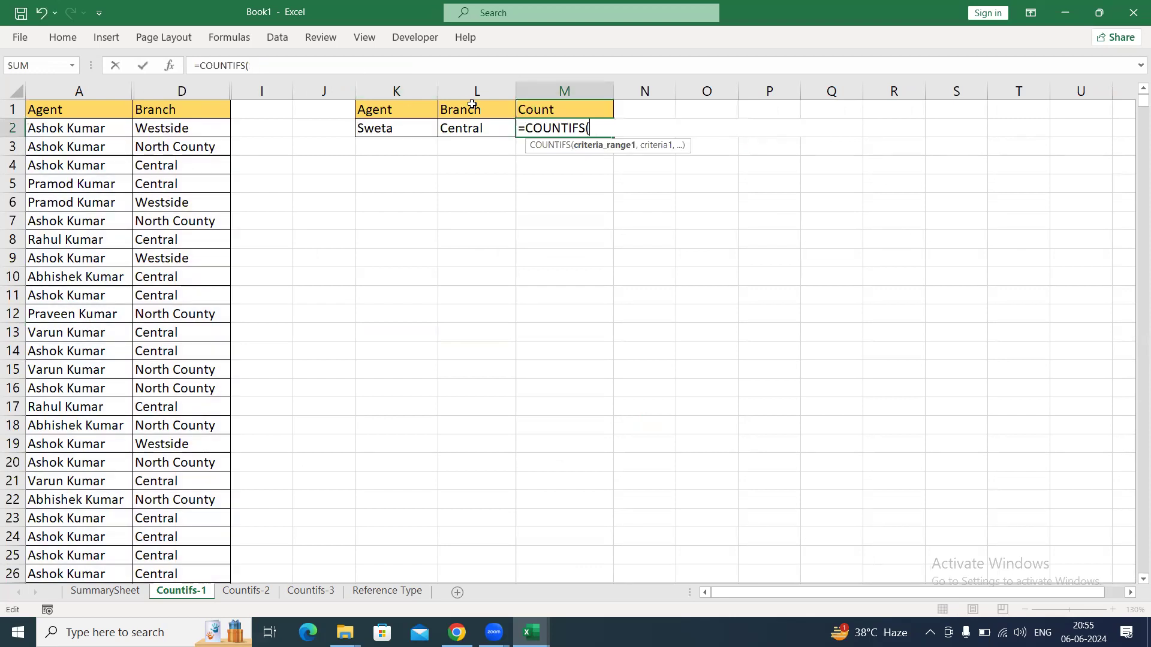
# Complete the M2 formula with relative references as =COUNTIFS(A:A,K2,D:D,L2).
pyautogui.click(93, 92)
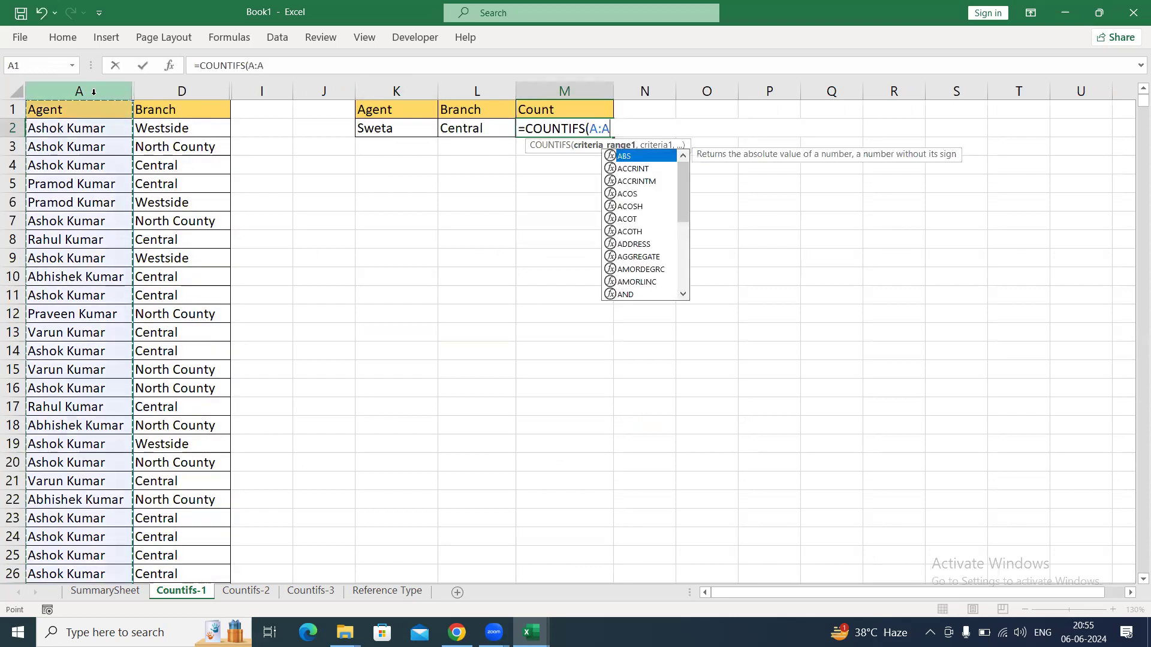
pyautogui.write(',')
pyautogui.click(381, 138)
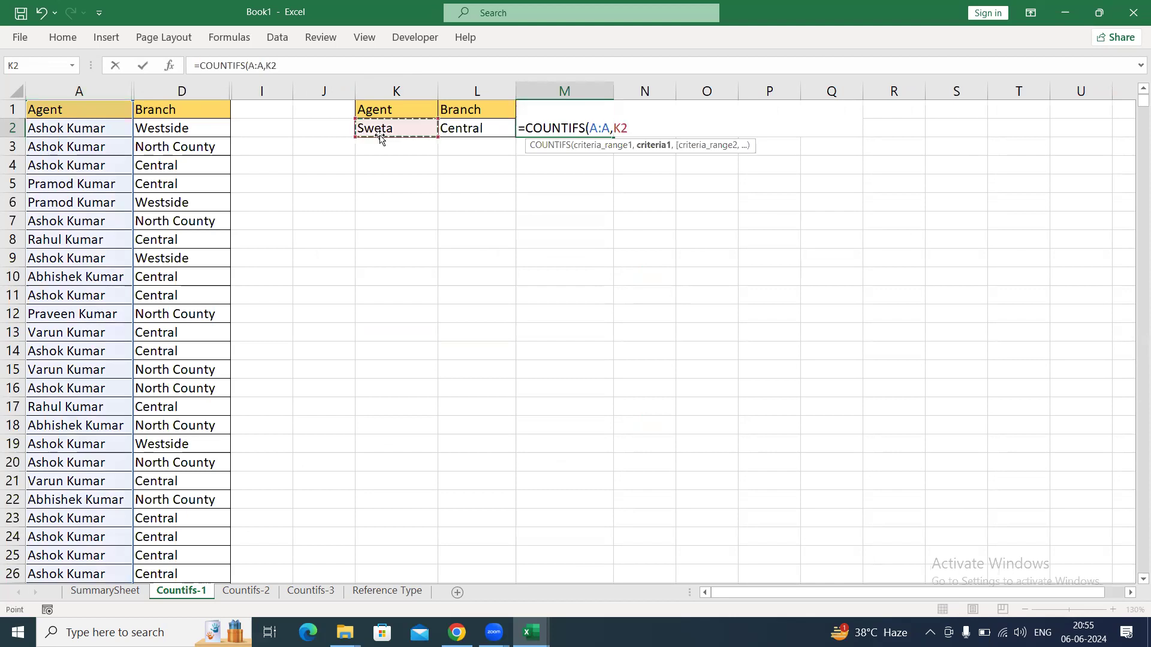
pyautogui.write(',')
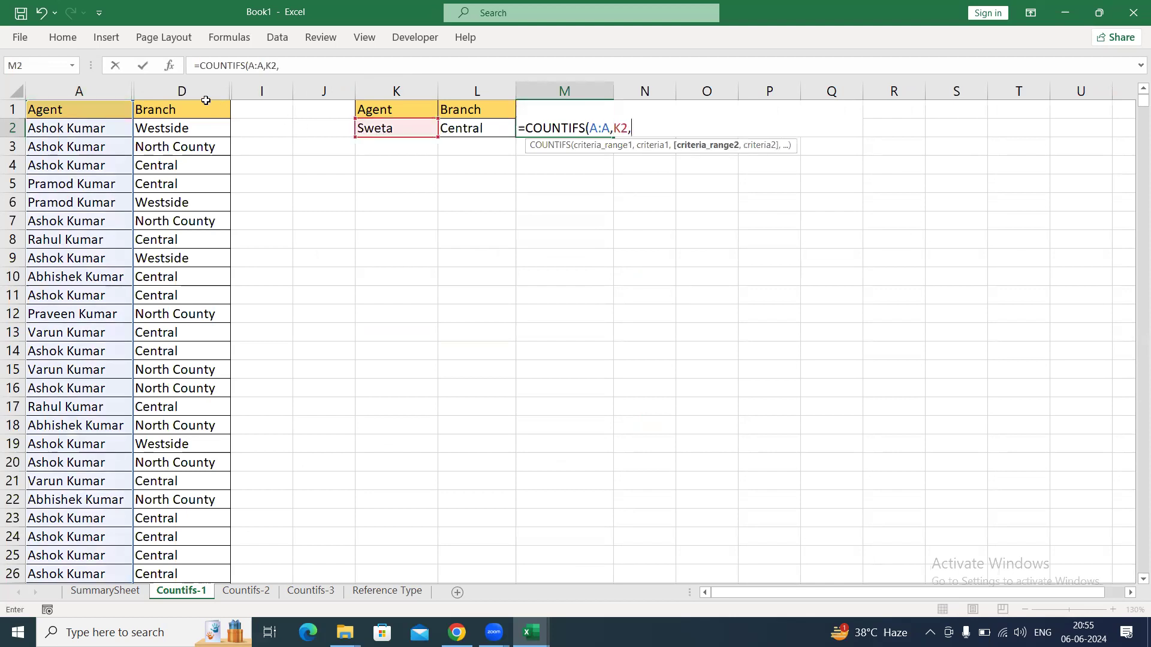
pyautogui.click(195, 90)
pyautogui.write(',')
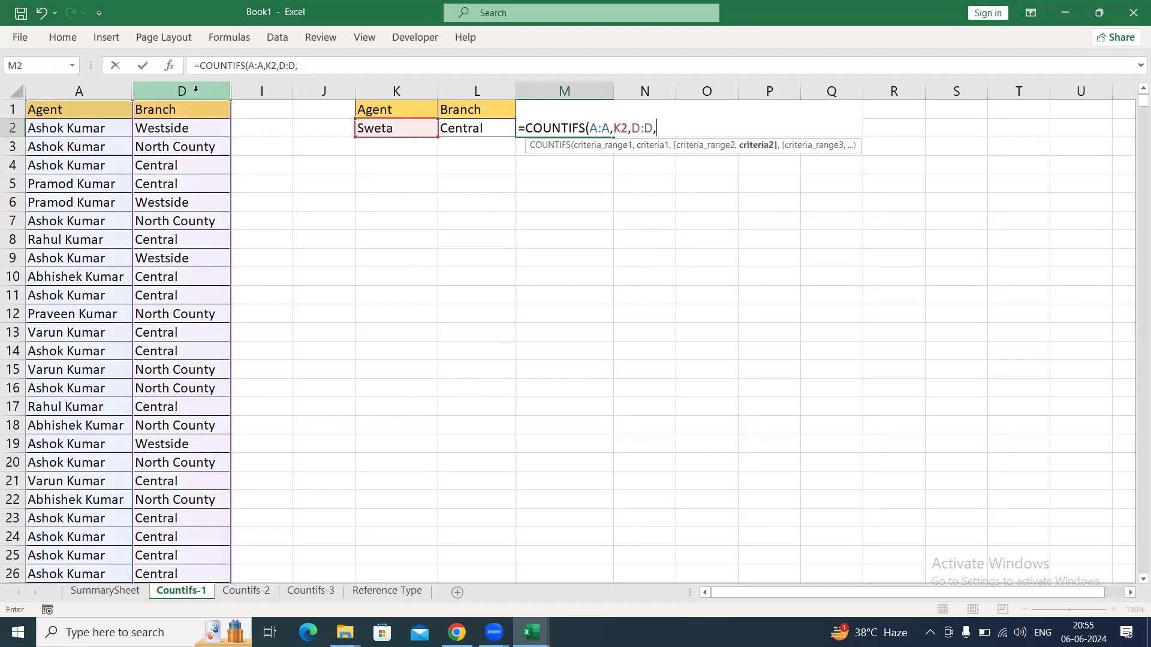
pyautogui.click(493, 129)
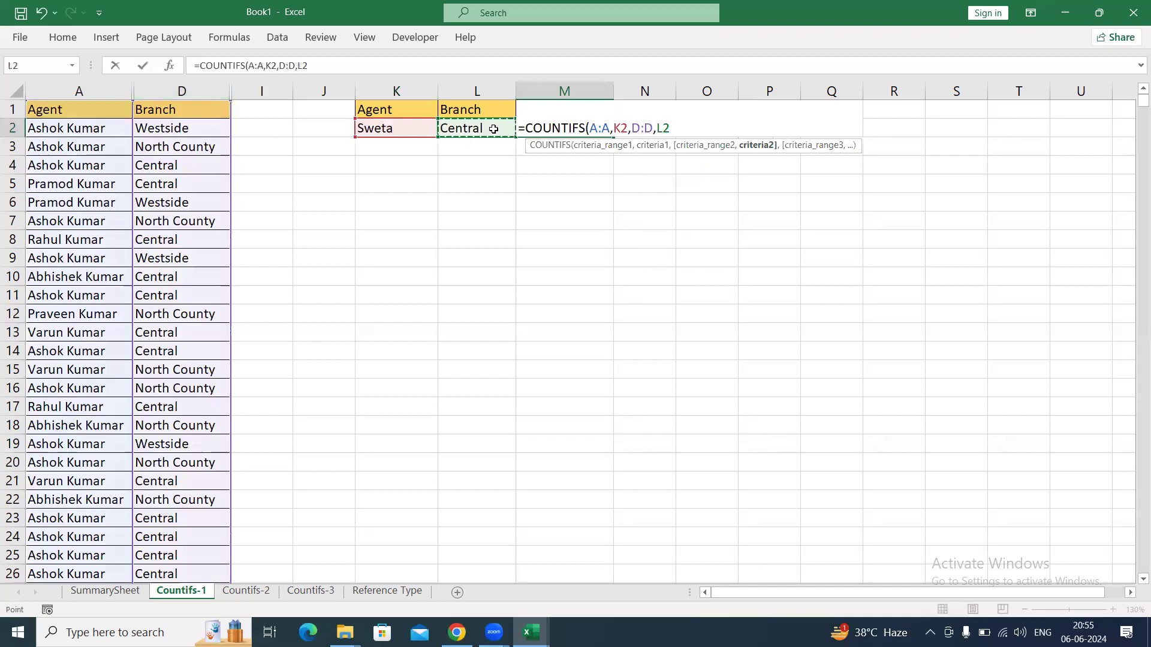
pyautogui.press('Return')
# Try filling the M2 COUNTIFS formula down and across the range M2:O7.
pyautogui.press('Up')
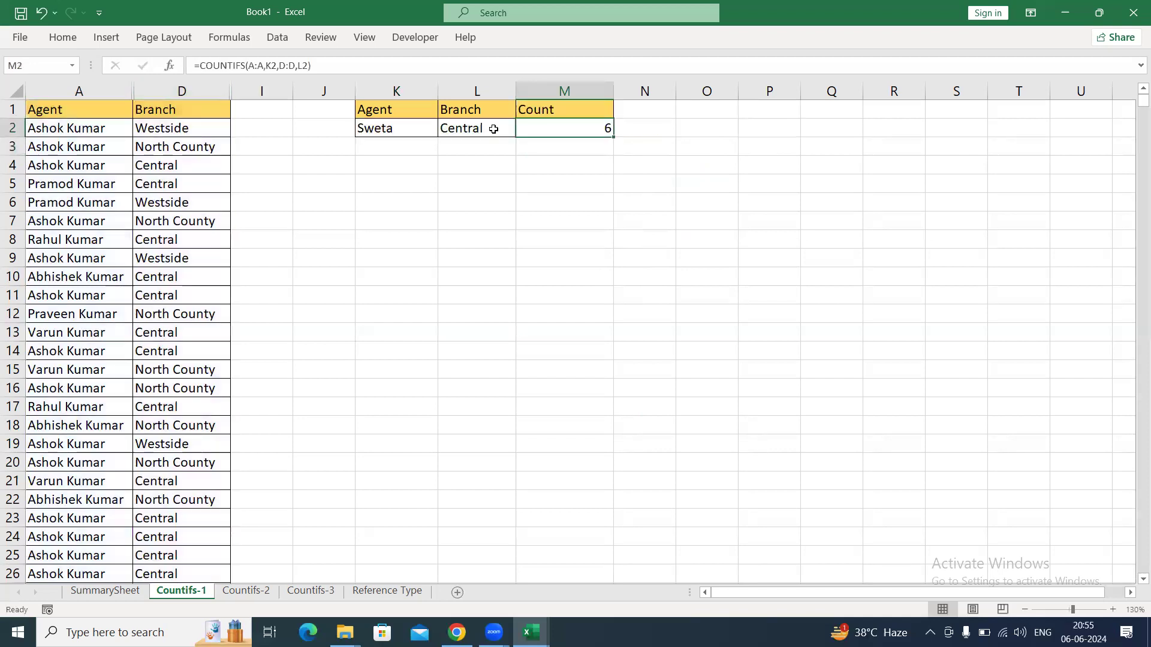
pyautogui.hotkey('shift', 'Down')
pyautogui.hotkey('shift', 'Down')
pyautogui.hotkey('shift', 'Down')
pyautogui.hotkey('shift', 'Down')
pyautogui.hotkey('shift', 'Down')
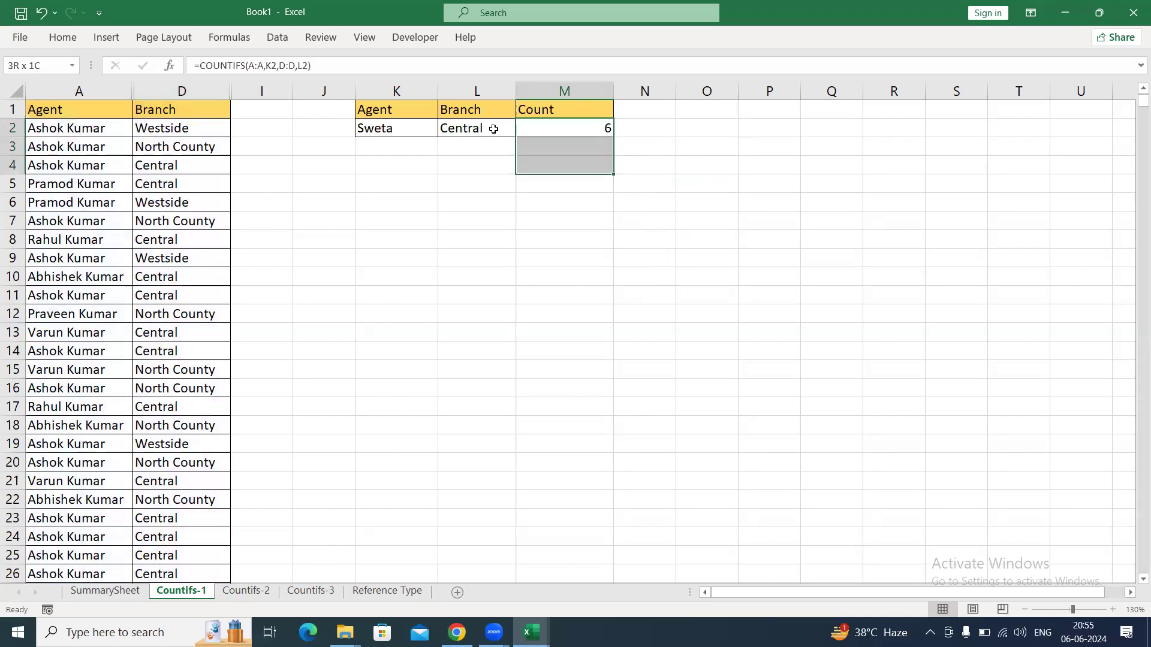
pyautogui.hotkey('shift', 'Right')
pyautogui.hotkey('shift', 'Right')
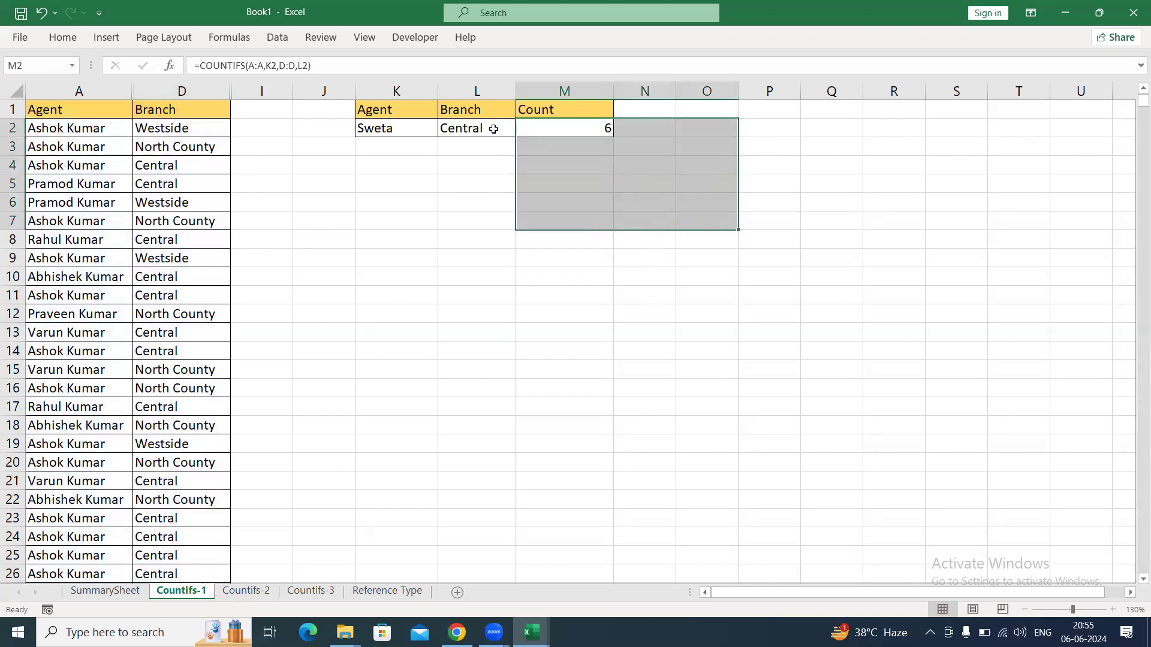
pyautogui.hotkey('ctrl', 'd')
pyautogui.hotkey('ctrl', 'r')
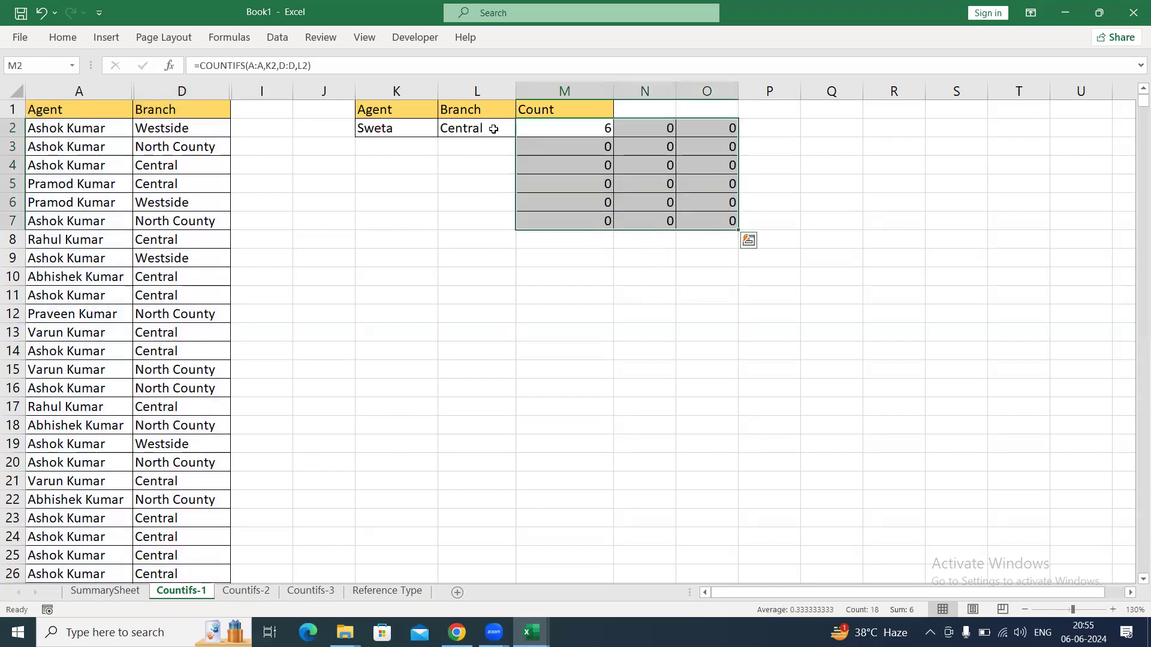
# Undo the fills across and down, and return to cell M2.
pyautogui.hotkey('ctrl', 'z')
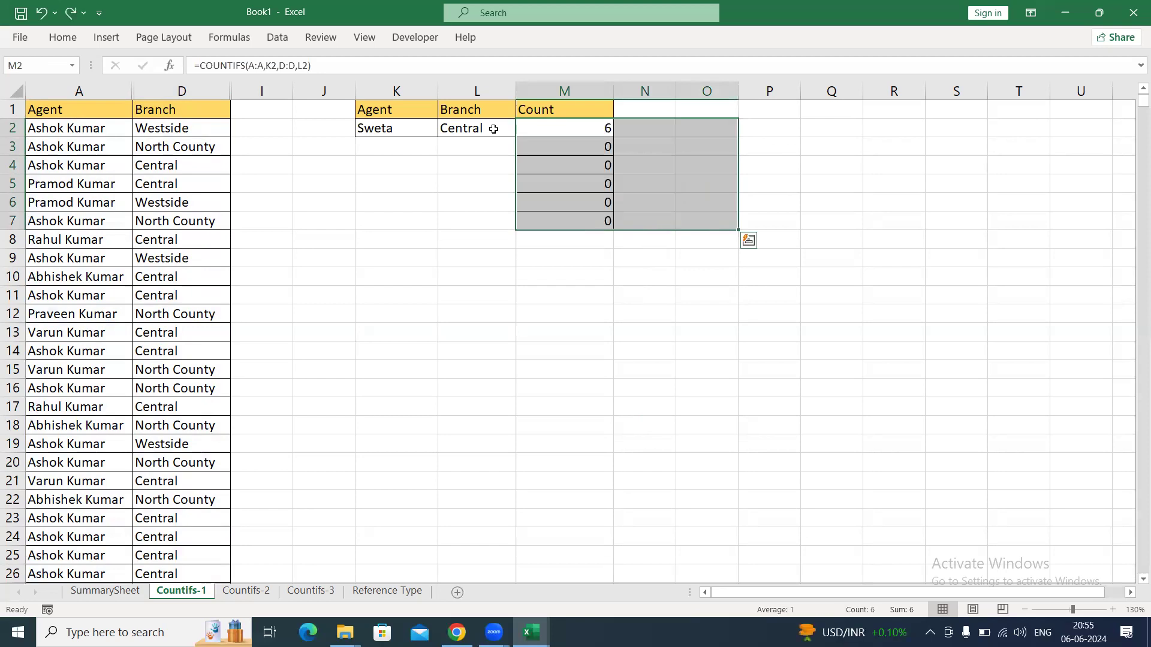
pyautogui.hotkey('ctrl', 'z')
pyautogui.press('Up')
pyautogui.press('Down')
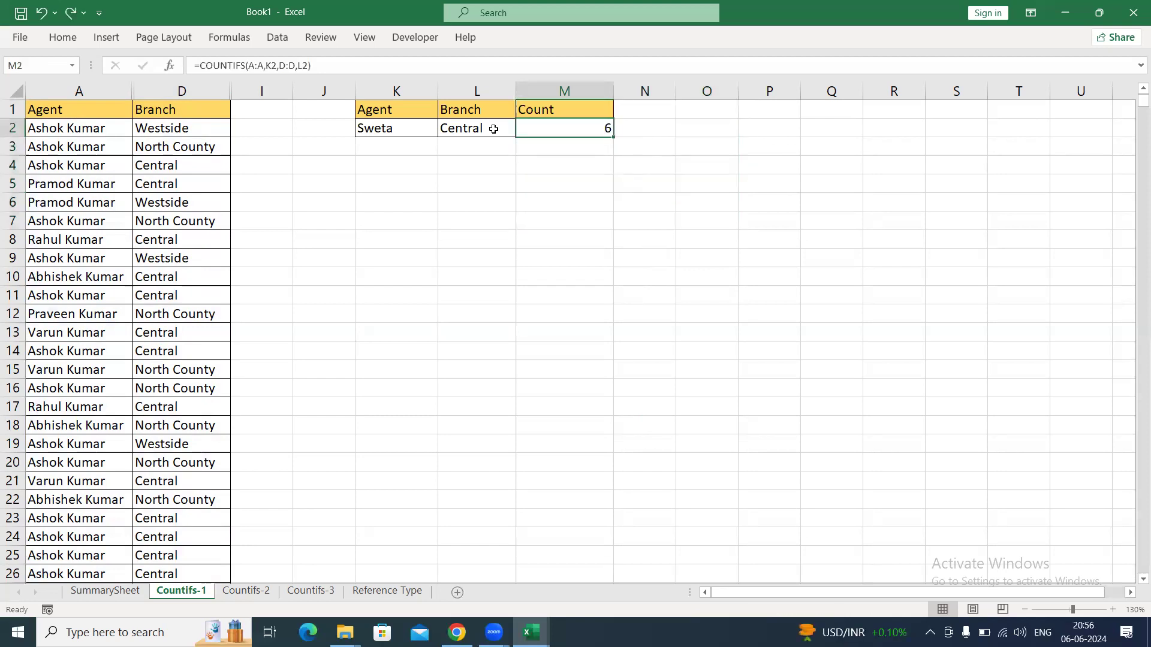
# Check the references in the M2 formula, and inspect the formula in H2 on the Countifs-2 sheet.
pyautogui.press('F2')
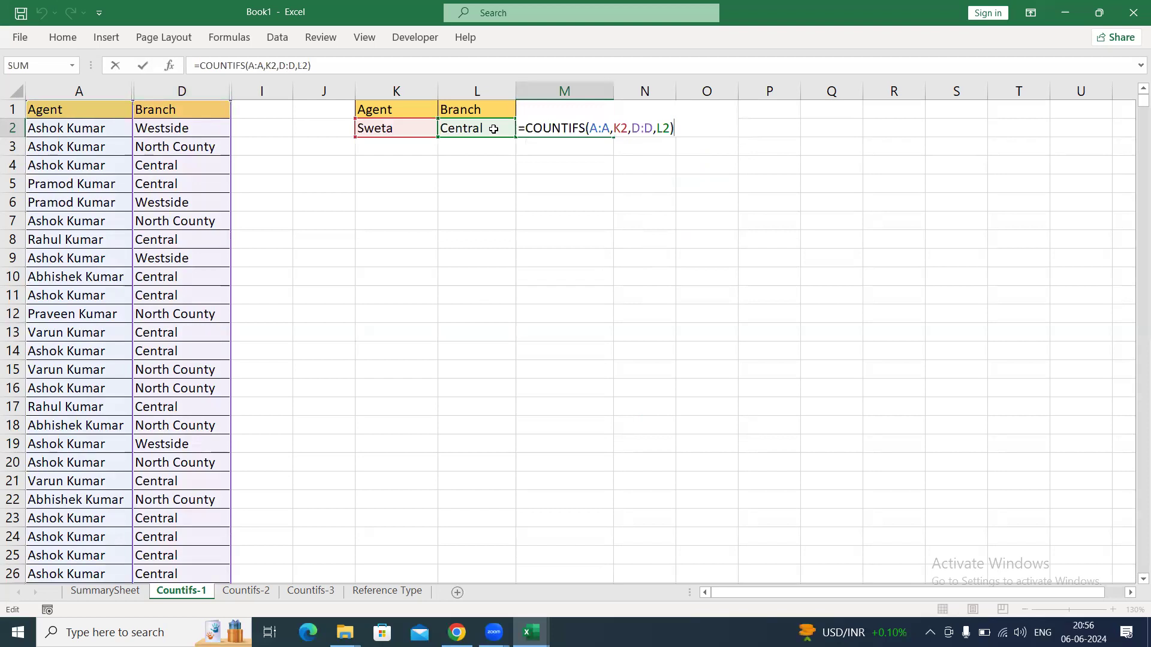
pyautogui.press('Return')
pyautogui.click(248, 592)
pyautogui.click(556, 410)
pyautogui.click(509, 133)
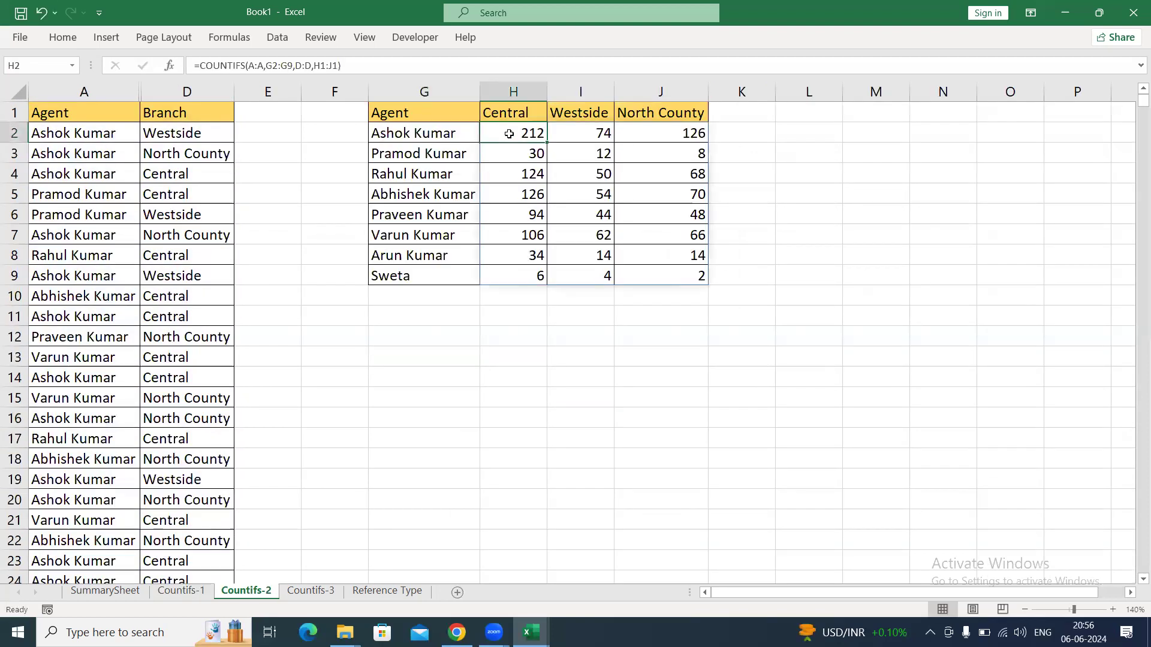
# Inspect the H2 formula on Countifs-2, and review the mixed references in the F2:H9 formulas on Countifs-3.
pyautogui.doubleClick(509, 133)
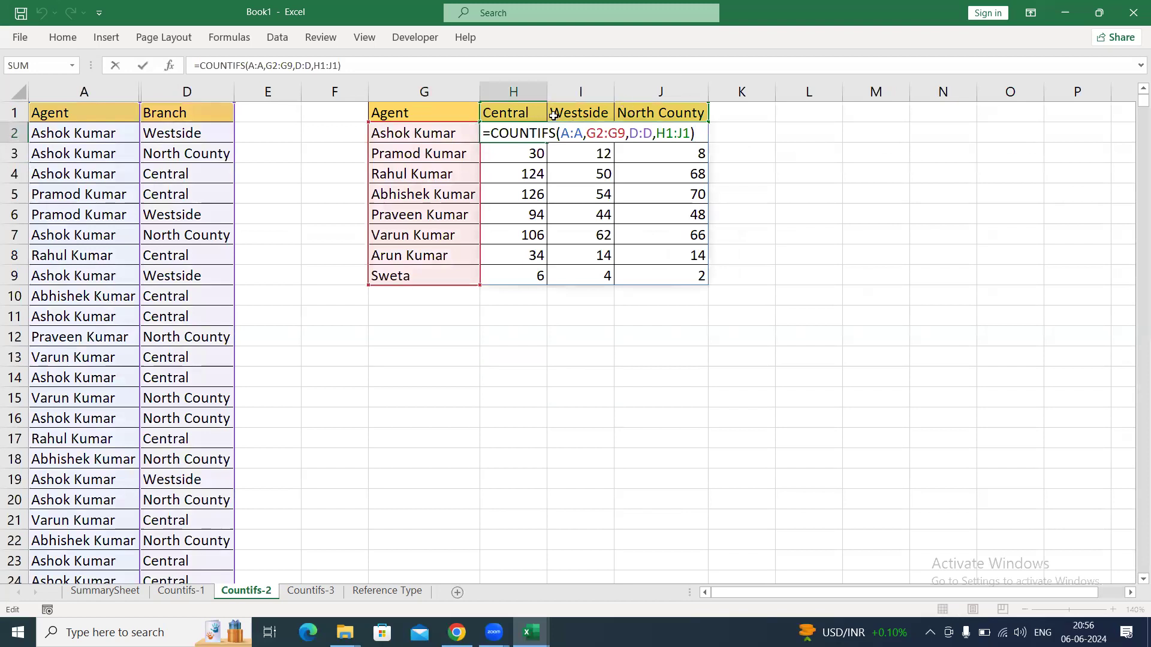
pyautogui.press('Escape')
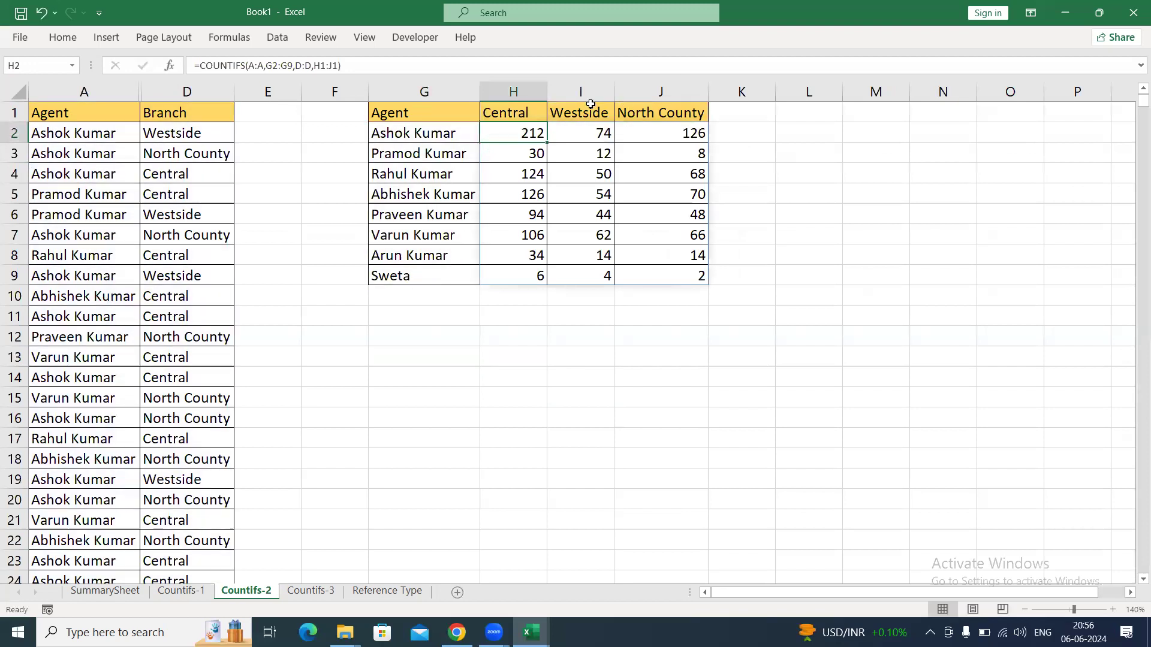
pyautogui.click(311, 591)
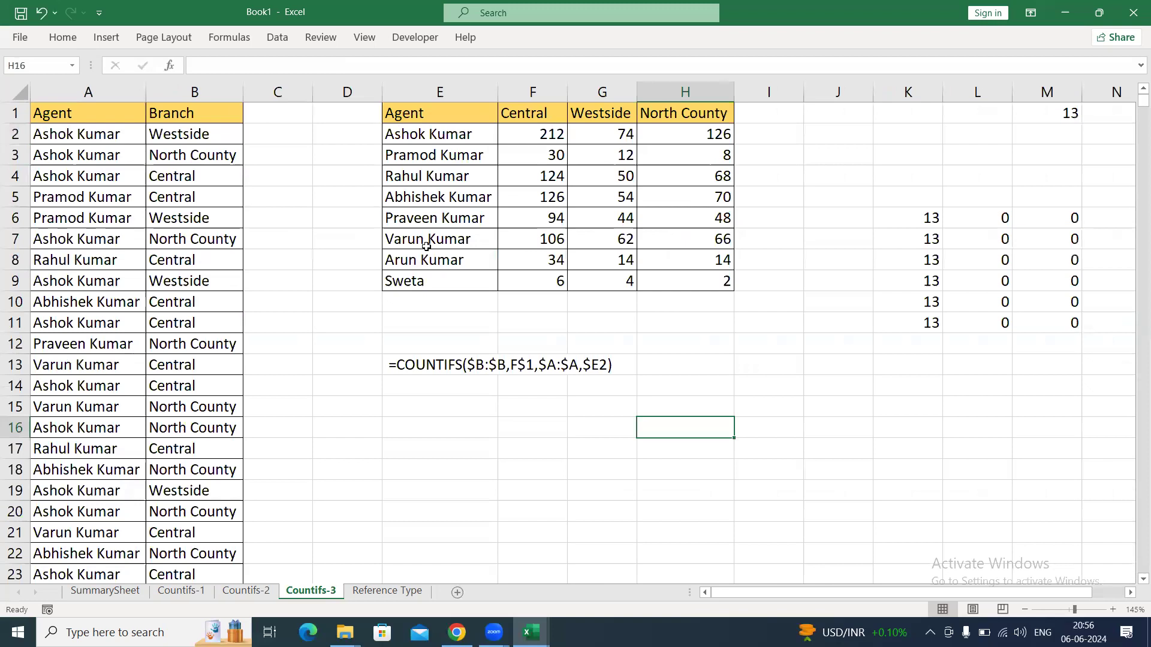
pyautogui.moveTo(543, 133); pyautogui.dragTo(696, 280)
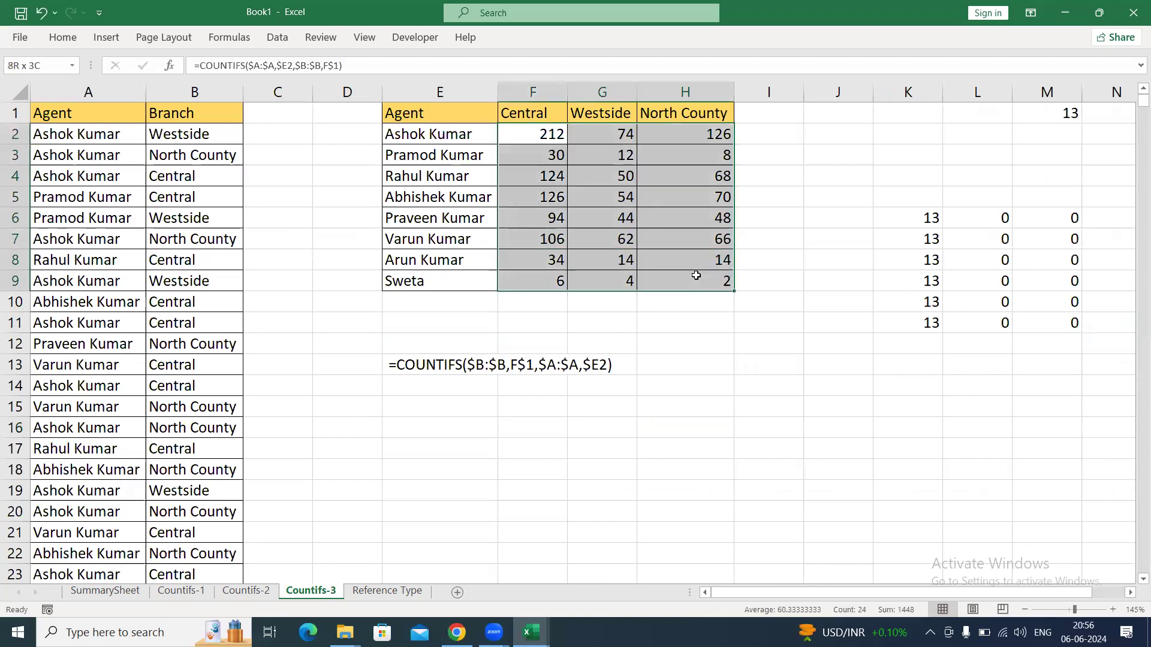
pyautogui.click(697, 227)
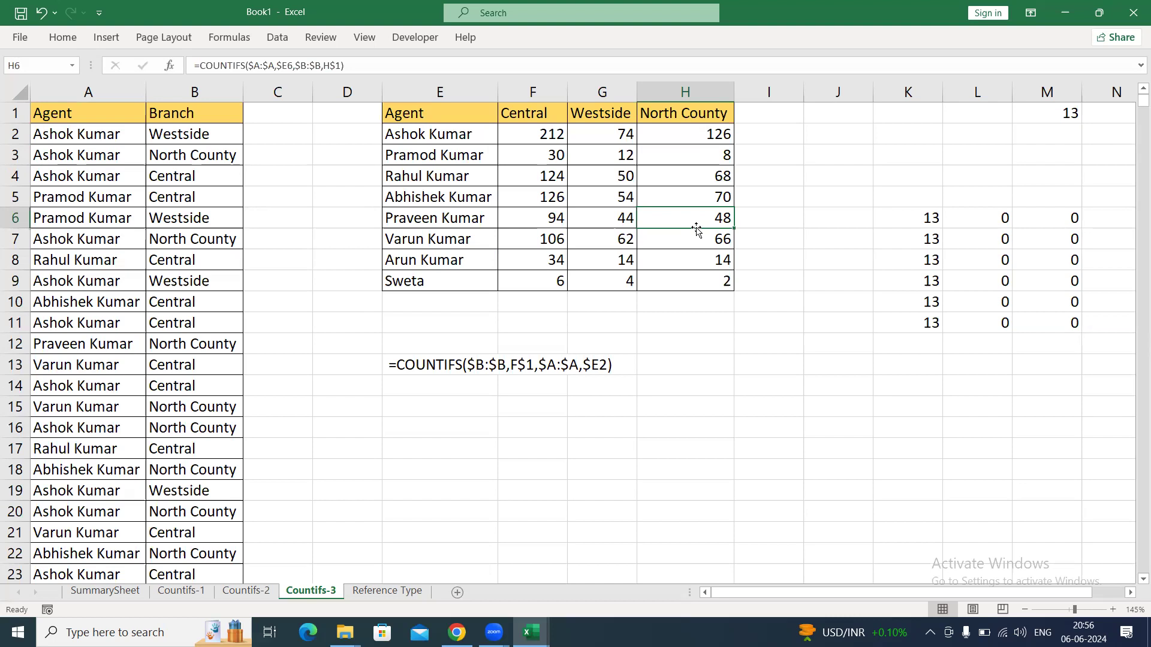
pyautogui.click(657, 244)
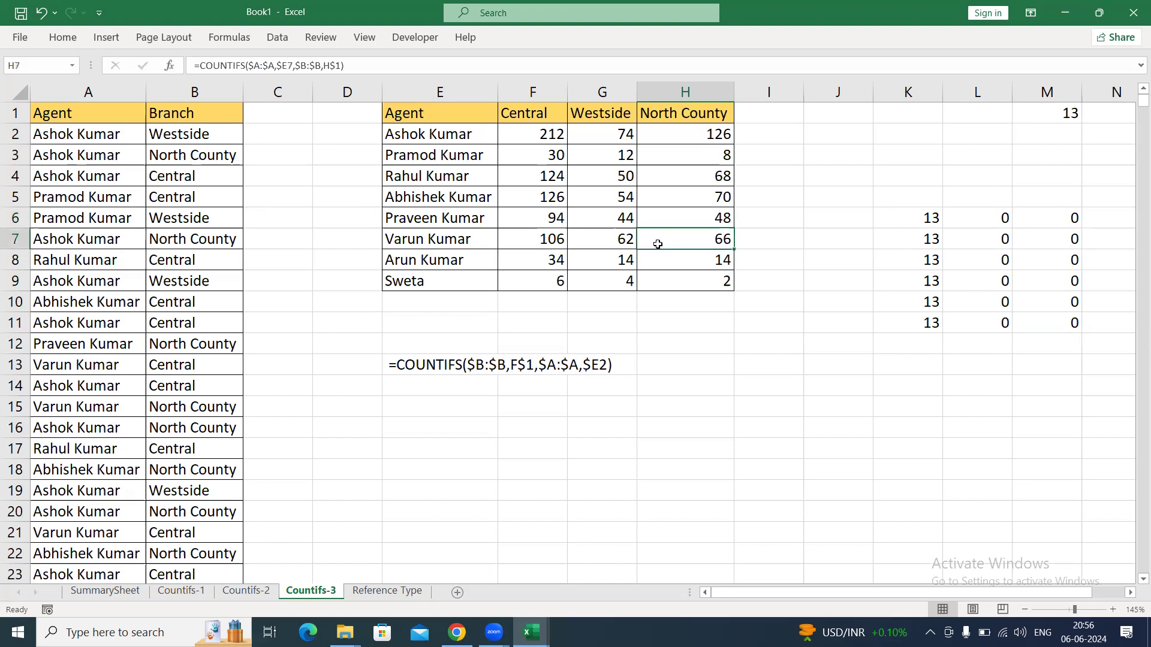
pyautogui.moveTo(536, 135); pyautogui.dragTo(711, 282)
pyautogui.click(710, 283)
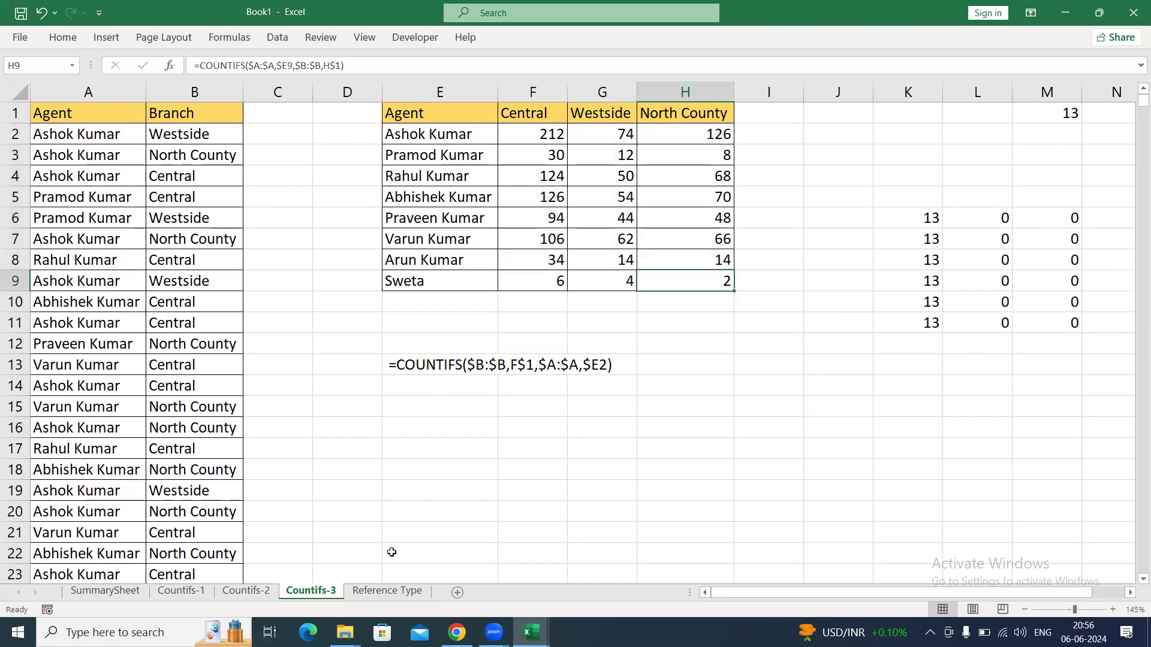
# Review the mixed-reference grid M5:U13 on the Reference Type sheet and compare it with the Countifs-3 sheet.
pyautogui.click(386, 591)
pyautogui.click(564, 285)
pyautogui.moveTo(328, 203); pyautogui.dragTo(917, 377)
pyautogui.click(917, 377)
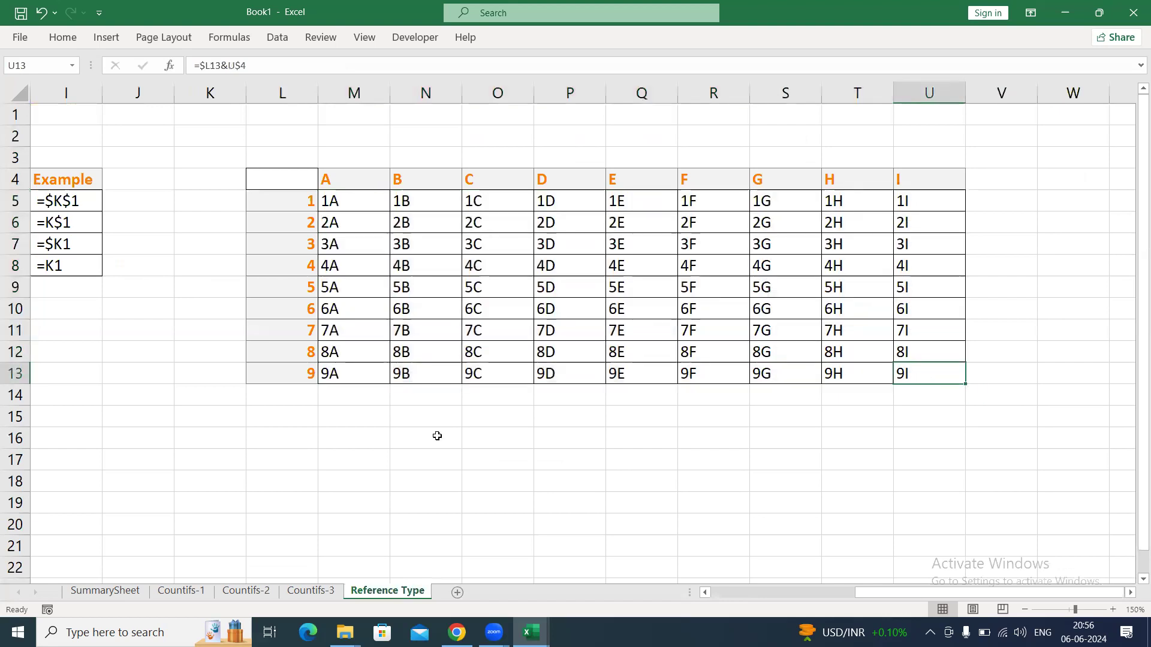
pyautogui.click(324, 593)
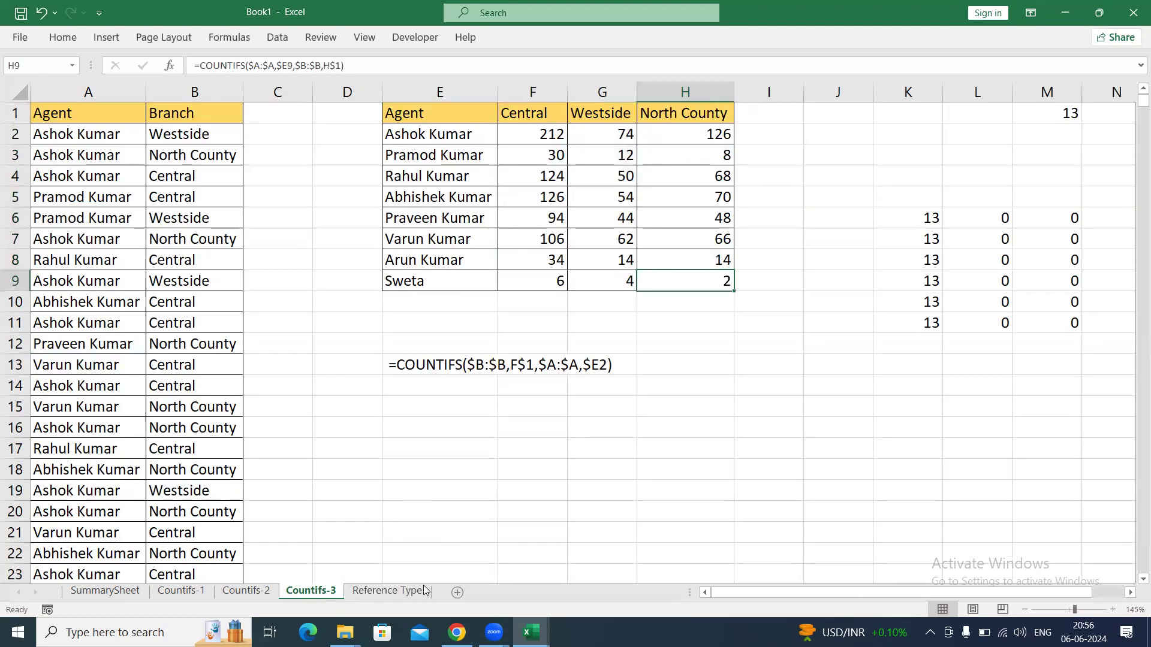
pyautogui.click(406, 592)
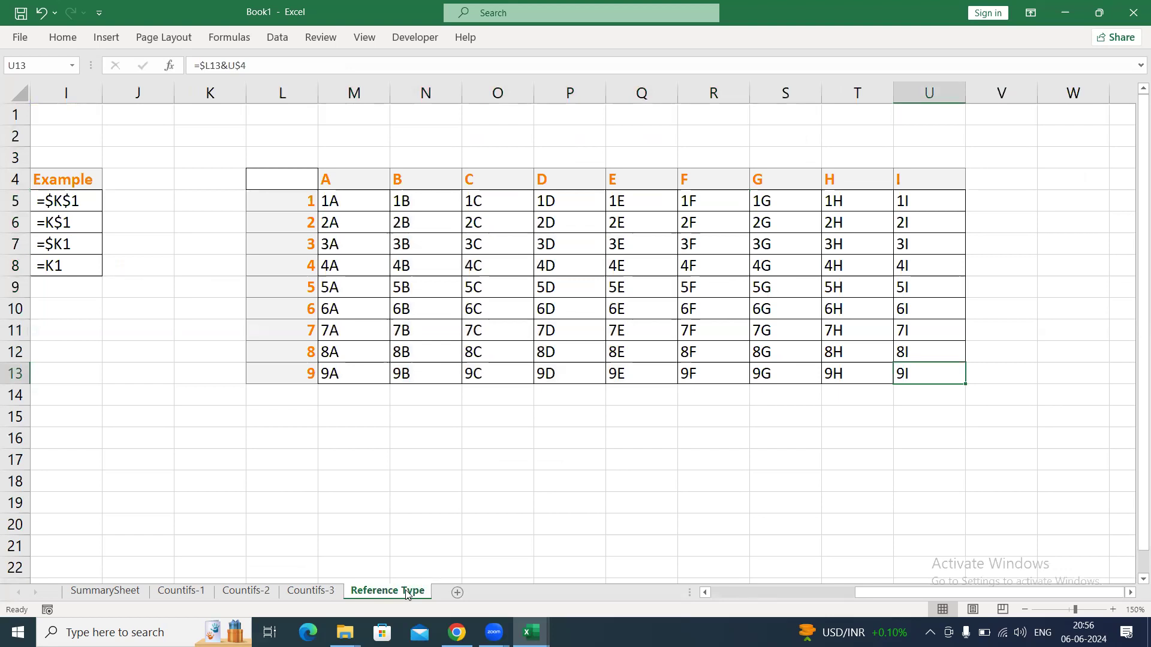
# Copy the whole Agent-to-Branch data table from the Countifs-1 sheet, starting at A1.
pyautogui.click(192, 592)
pyautogui.click(101, 108)
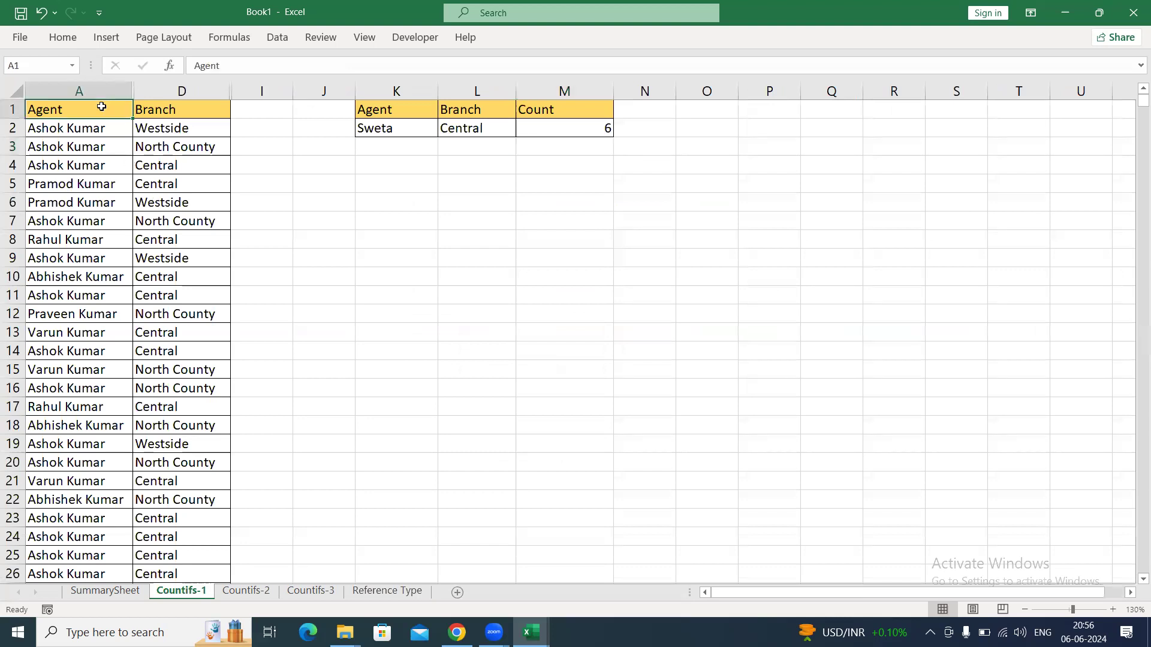
pyautogui.hotkey('shift', 'Right')
pyautogui.hotkey('ctrl', 'shift', 'Down')
pyautogui.hotkey('ctrl', 'c')
pyautogui.hotkey('ctrl', 'Home')
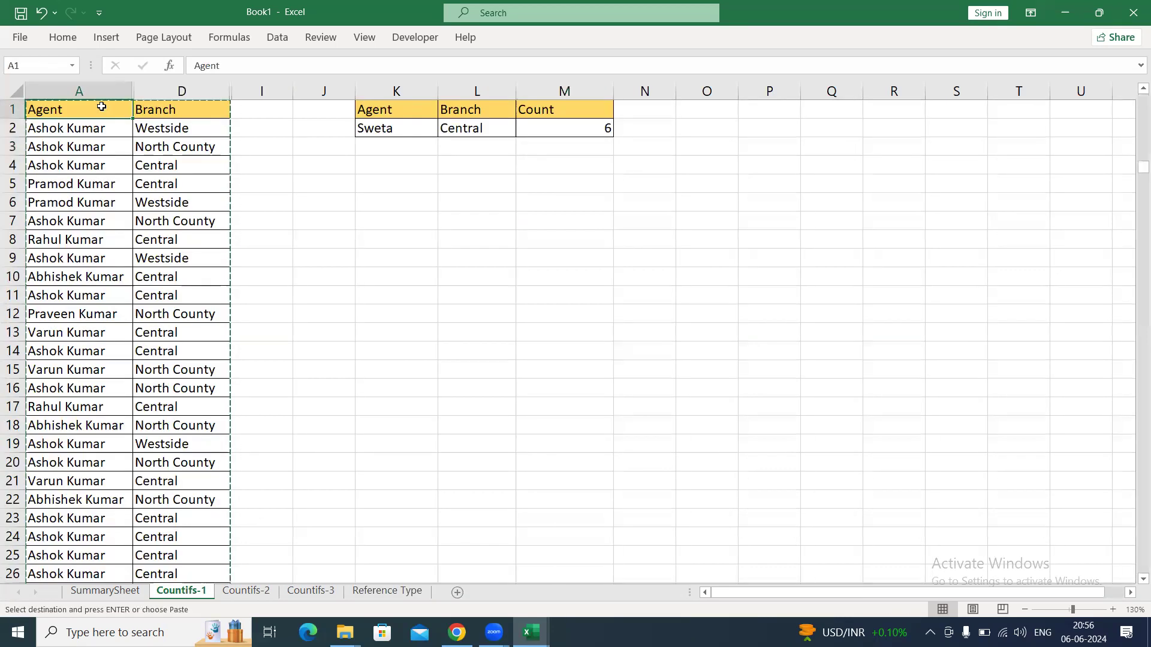
# Add a new sheet after Reference Type, paste the copied table at A1 and autofit its columns.
pyautogui.click(387, 593)
pyautogui.click(457, 592)
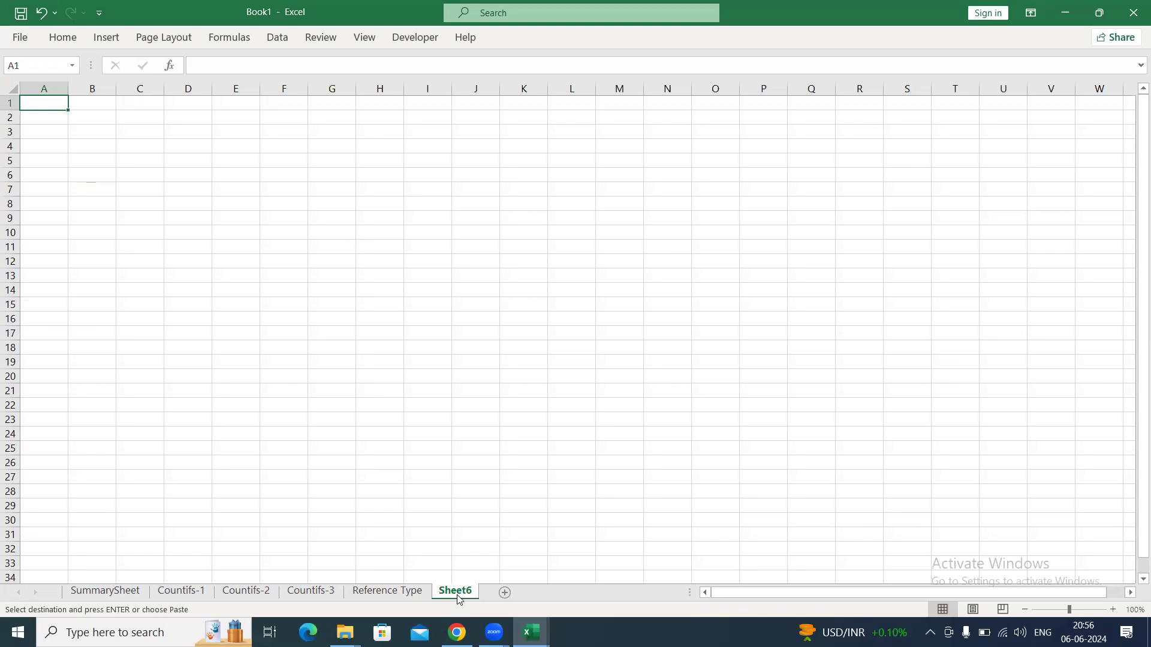
pyautogui.hotkey('ctrl', 'v')
pyautogui.hotkey('alt', 'h')
pyautogui.press('o')
pyautogui.press('i')
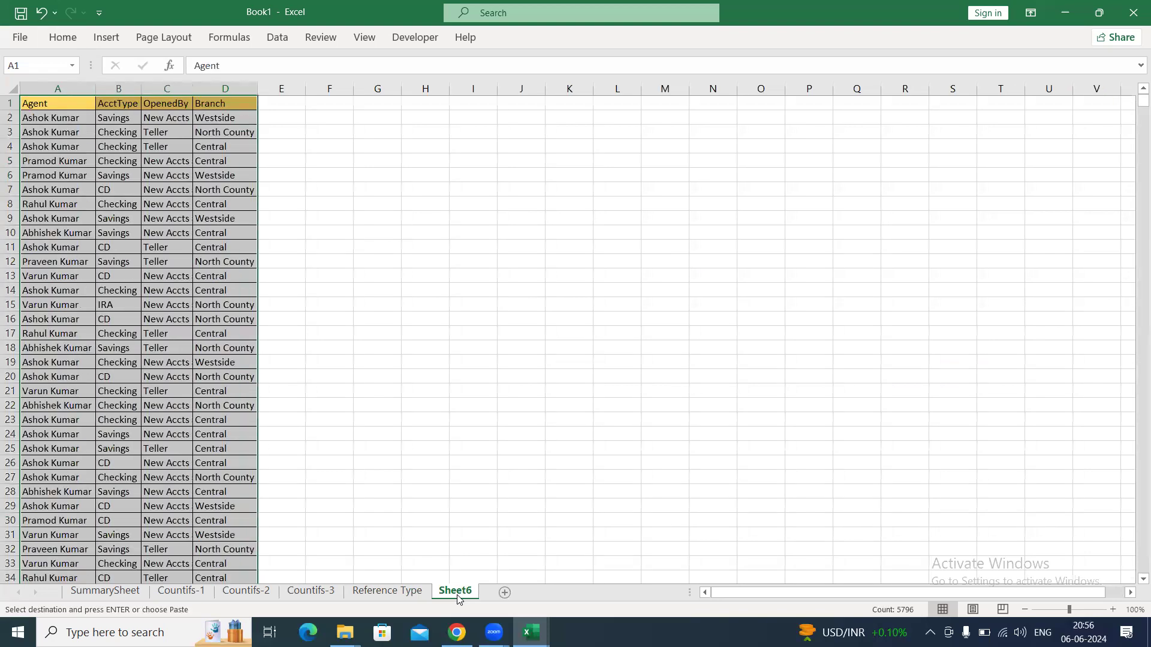
# Set the new sheet's zoom to 140% and autofit the table's columns again.
pyautogui.click(229, 196)
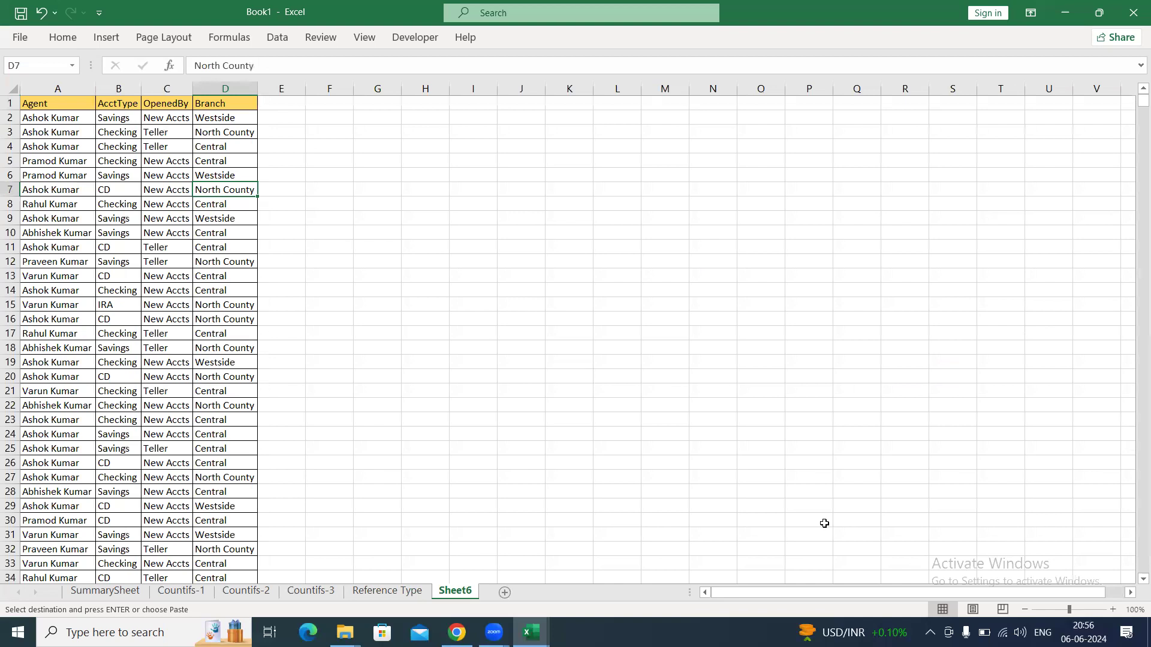
pyautogui.click(1114, 611)
pyautogui.click(1114, 611)
pyautogui.click(1114, 611)
pyautogui.click(1113, 611)
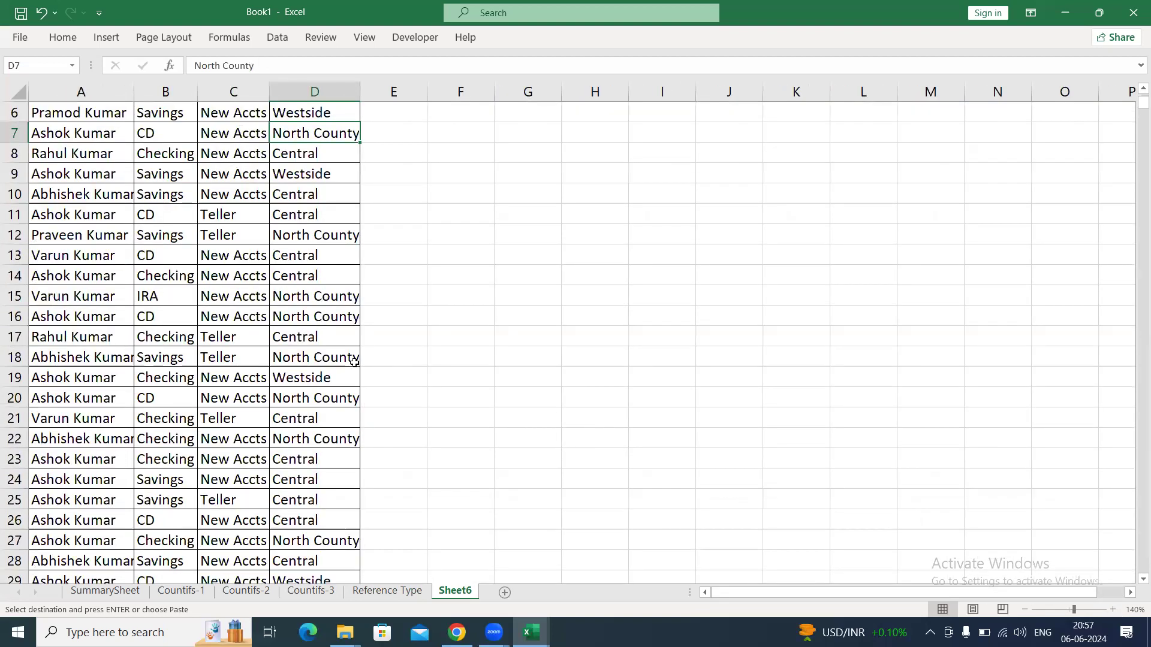
pyautogui.click(268, 321)
pyautogui.hotkey('ctrl', 'a')
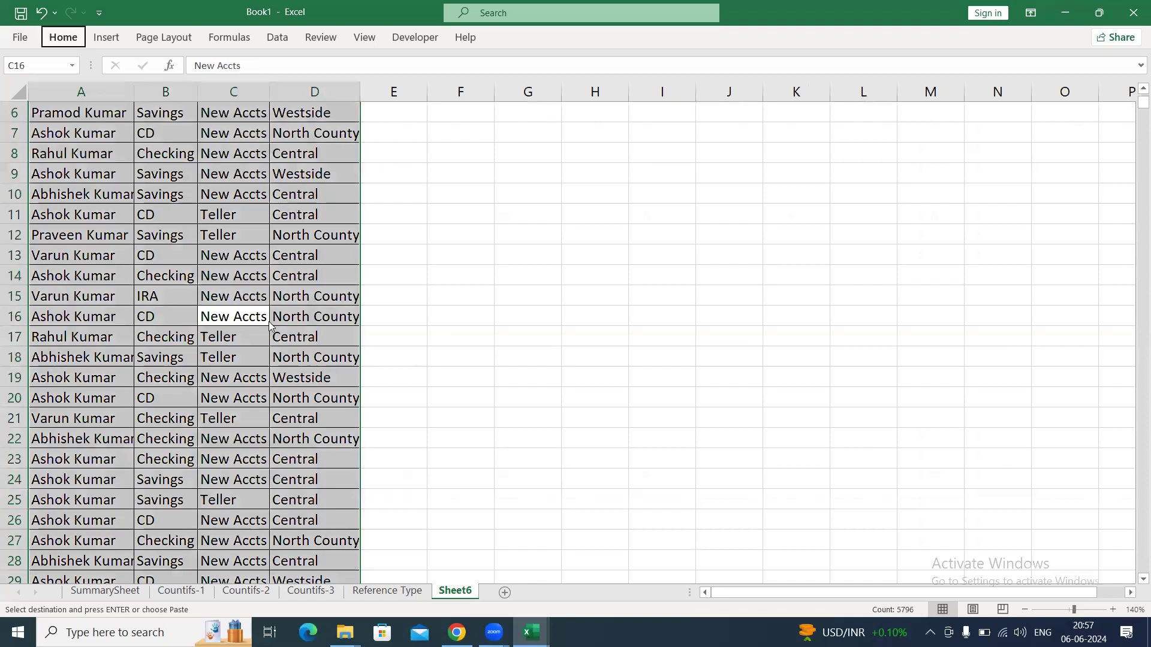
pyautogui.hotkey('ctrl', 'Up')
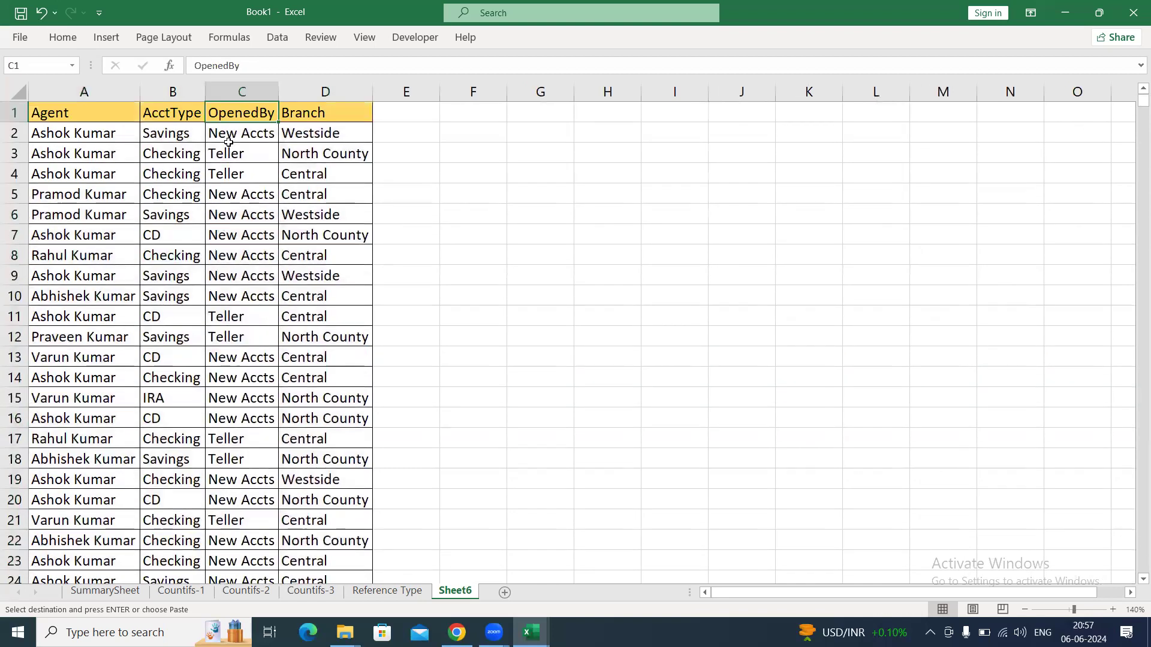
# Widen the AcctType, OpenedBy and Branch columns slightly beyond their contents.
pyautogui.moveTo(278, 90); pyautogui.dragTo(232, 90)
pyautogui.moveTo(403, 90); pyautogui.dragTo(418, 90)
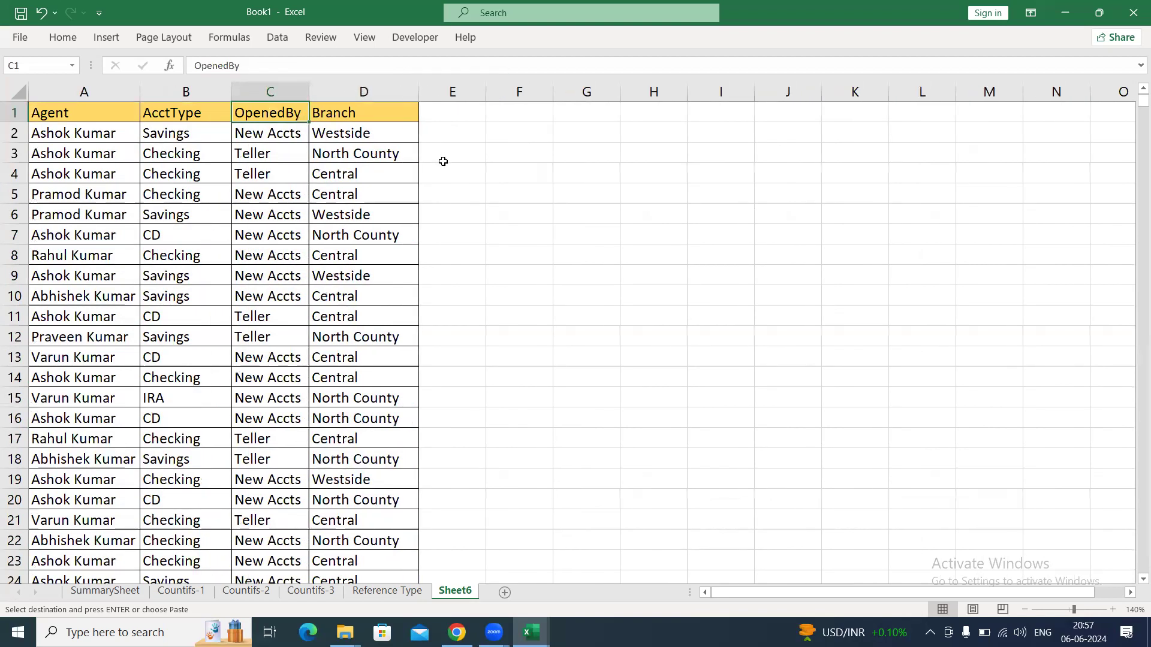
pyautogui.click(443, 161)
pyautogui.moveTo(308, 90); pyautogui.dragTo(312, 90)
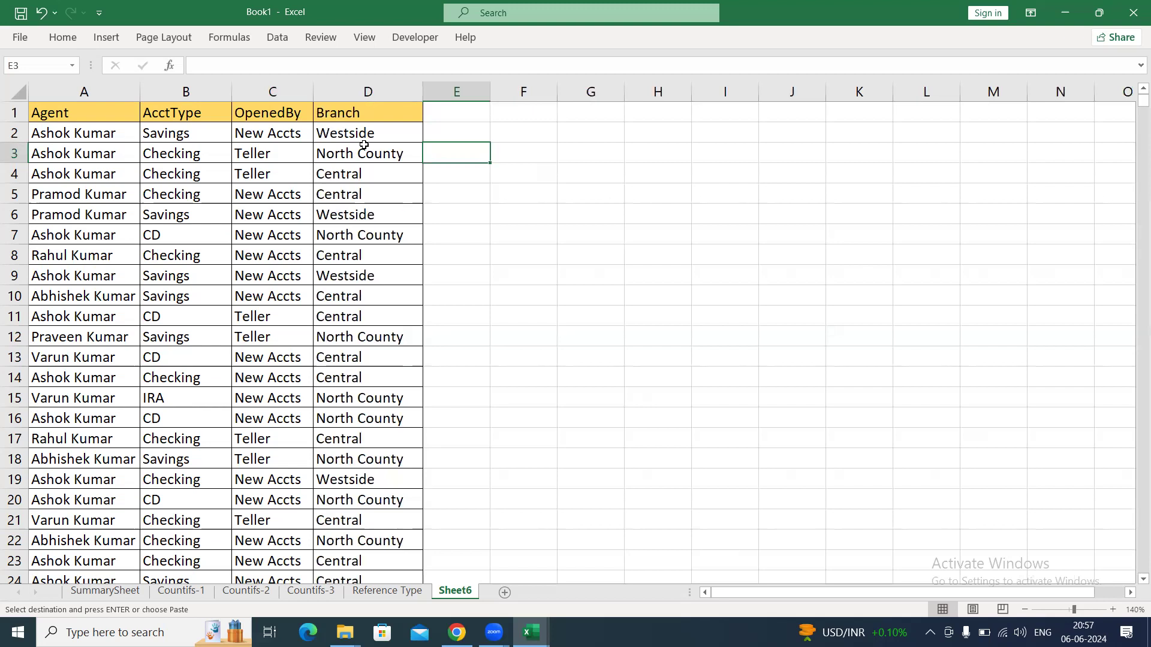
# Copy the Agent column with its header from column A to column G, starting at G1.
pyautogui.click(106, 117)
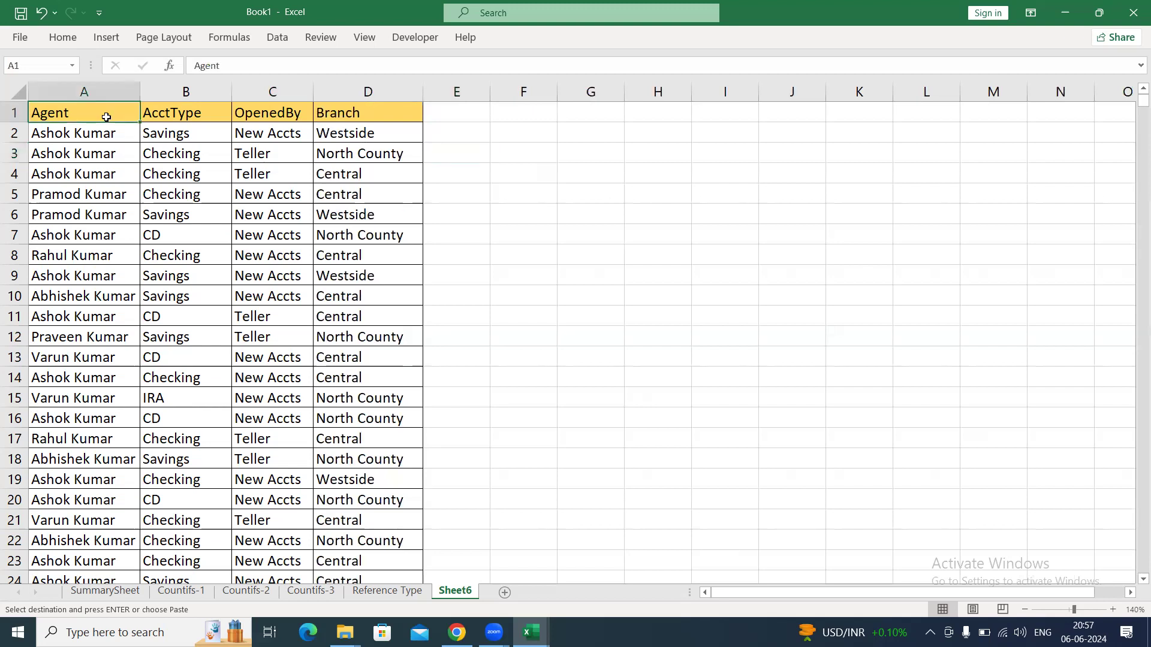
pyautogui.hotkey('ctrl', 'shift', 'Down')
pyautogui.hotkey('ctrl', 'c')
pyautogui.press('Right')
pyautogui.press('Right')
pyautogui.press('Right')
pyautogui.press('Right')
pyautogui.press('Right')
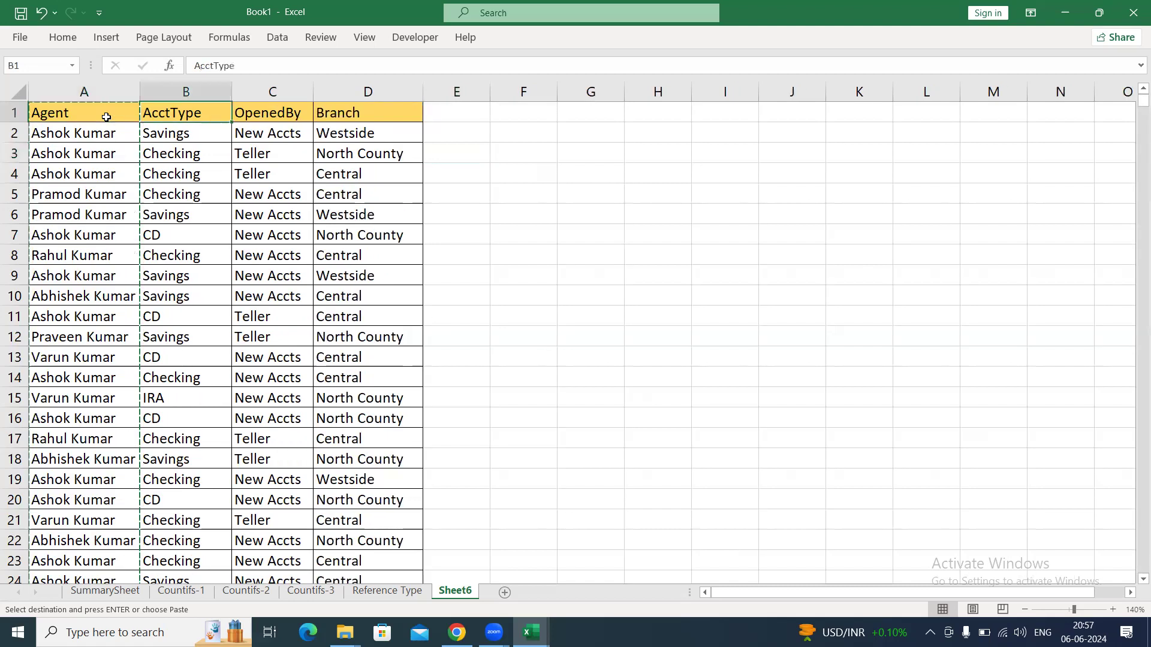
pyautogui.press('Right')
pyautogui.hotkey('ctrl', 'v')
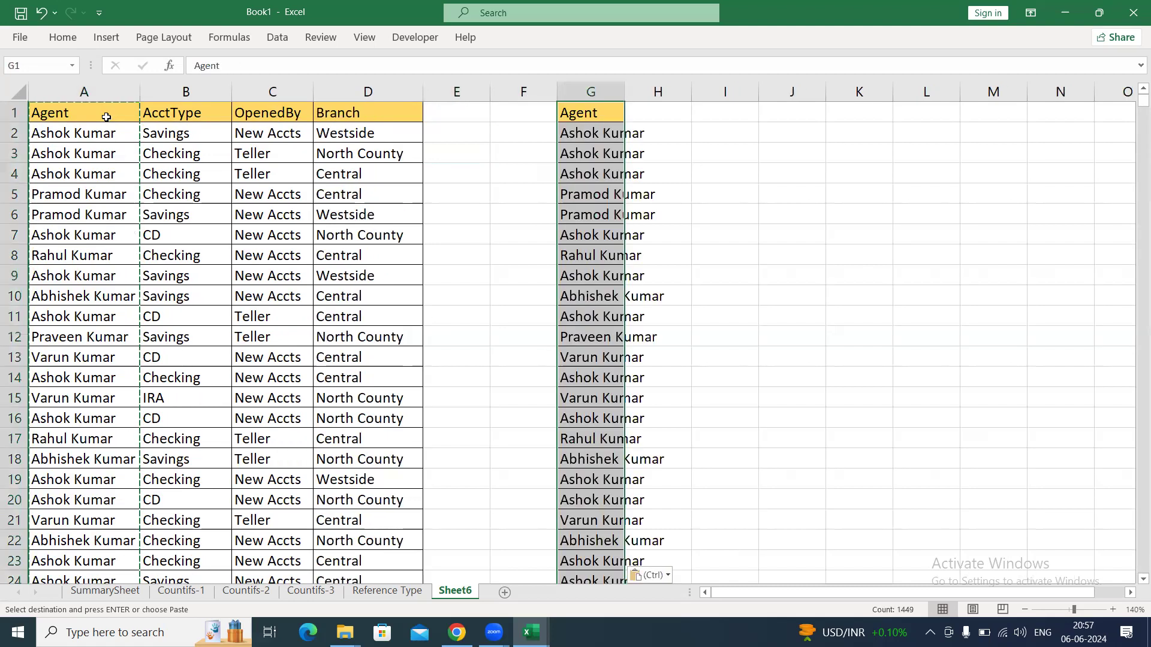
# Remove the duplicate agents from the copied list in column G, treating the first row as a header.
pyautogui.press('a')
pyautogui.press('m')
pyautogui.press('Tab')
pyautogui.press('Tab')
pyautogui.press('Tab')
pyautogui.press('Tab')
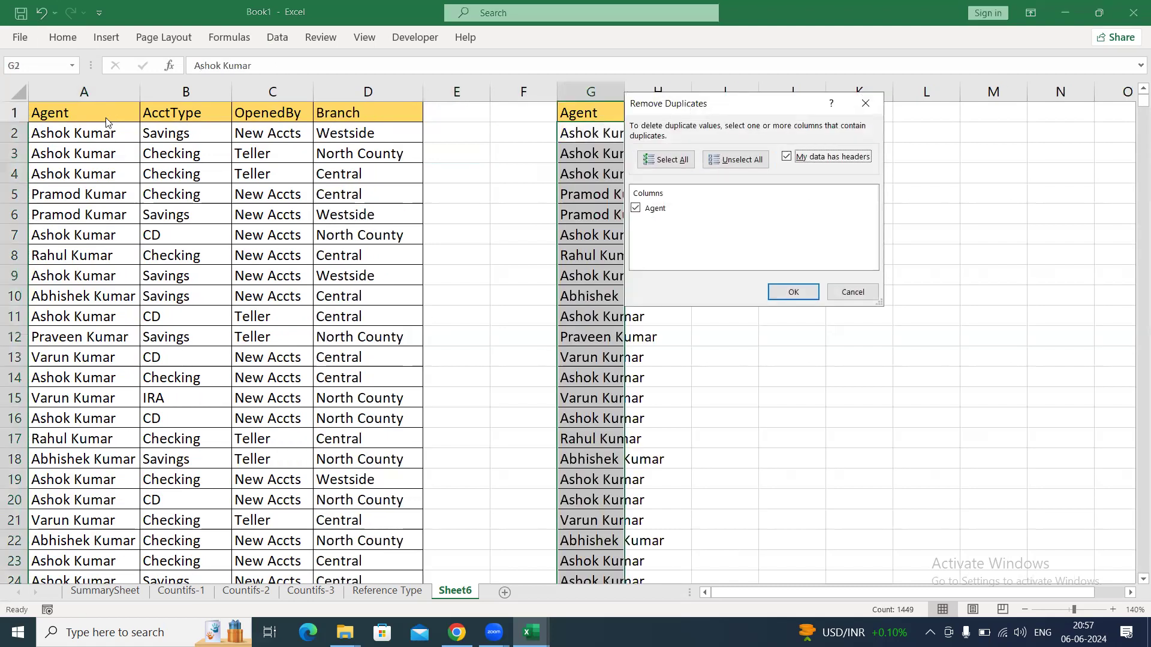
pyautogui.press('Return')
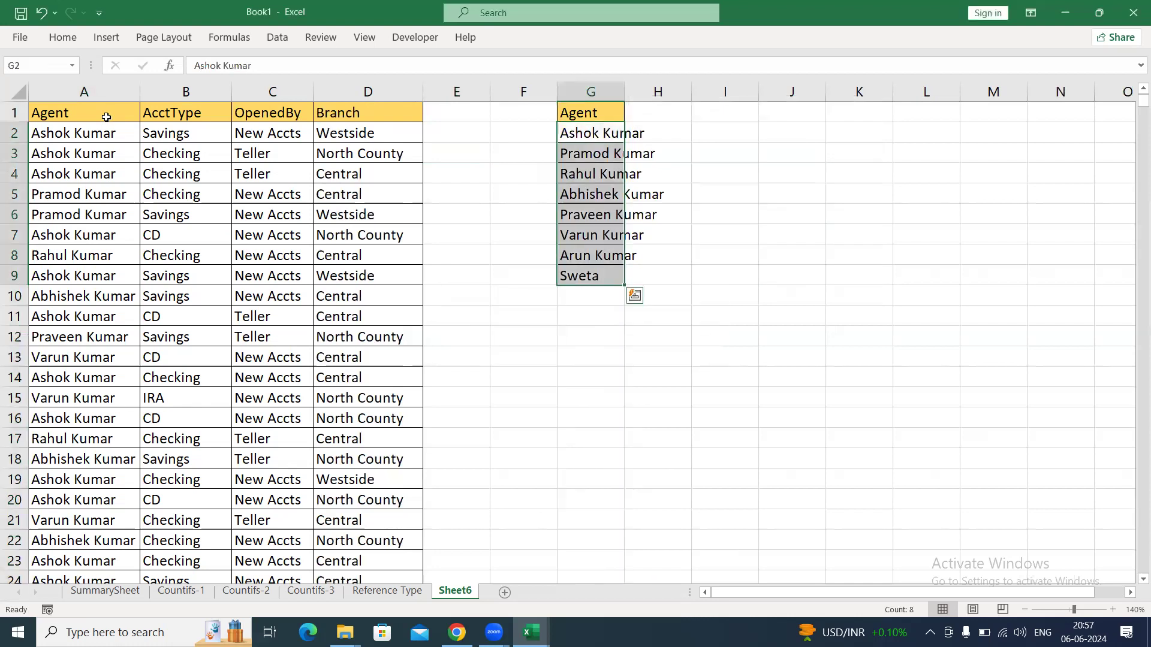
# Autofit column G to the unique agent list.
pyautogui.press('alt')
pyautogui.press('h')
pyautogui.press('o')
pyautogui.press('i')
pyautogui.press('Down')
pyautogui.press('Up')
pyautogui.press('Up')
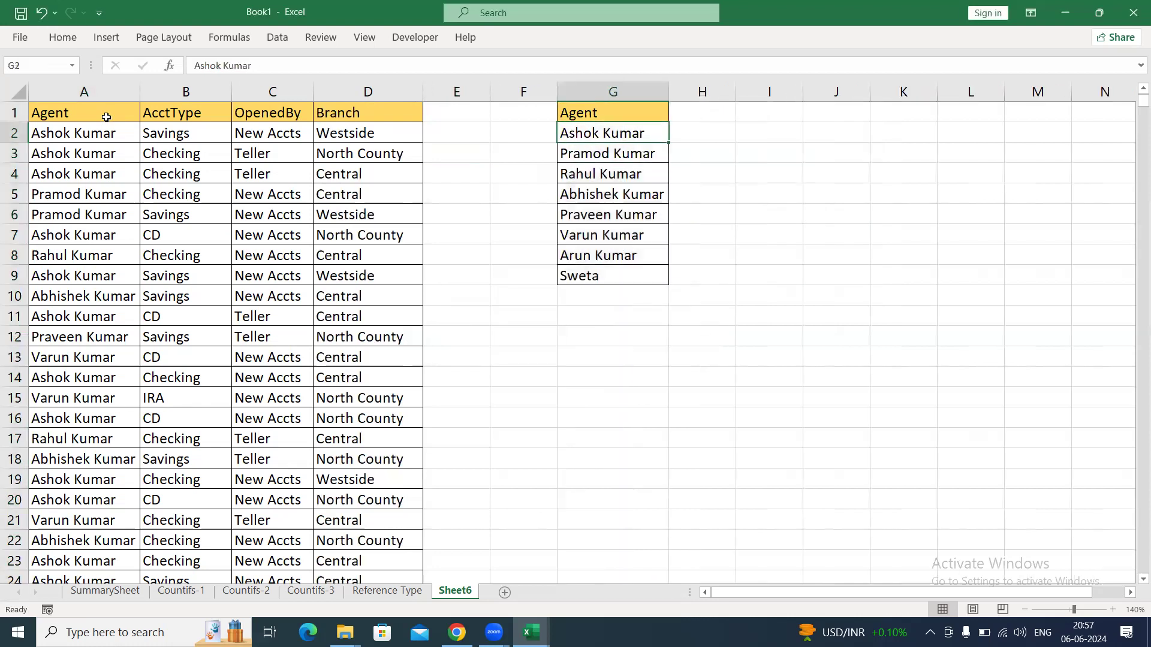
# Enter the header Branch in H1 beside the Agent header.
pyautogui.press('Right')
pyautogui.write('Branch')
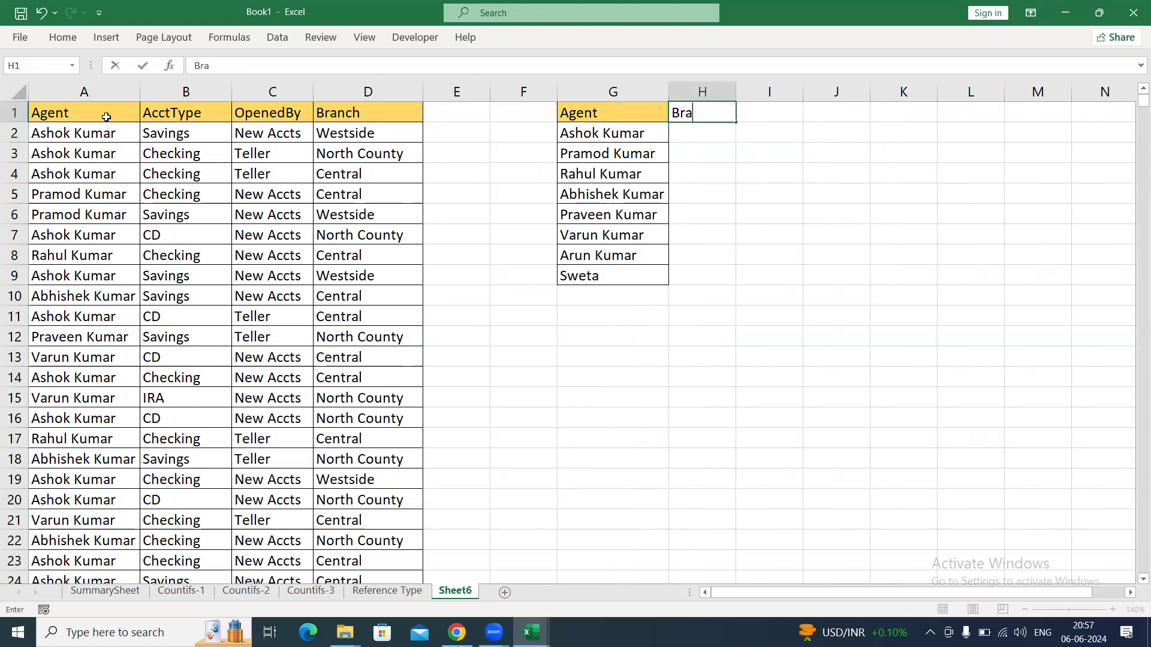
pyautogui.press('Return')
# Copy the branch names Westside, North County and Central from D2:D4 into H2:H4.
pyautogui.press('Left')
pyautogui.press('Left')
pyautogui.press('Left')
pyautogui.press('Left')
pyautogui.press('Left')
pyautogui.press('Left')
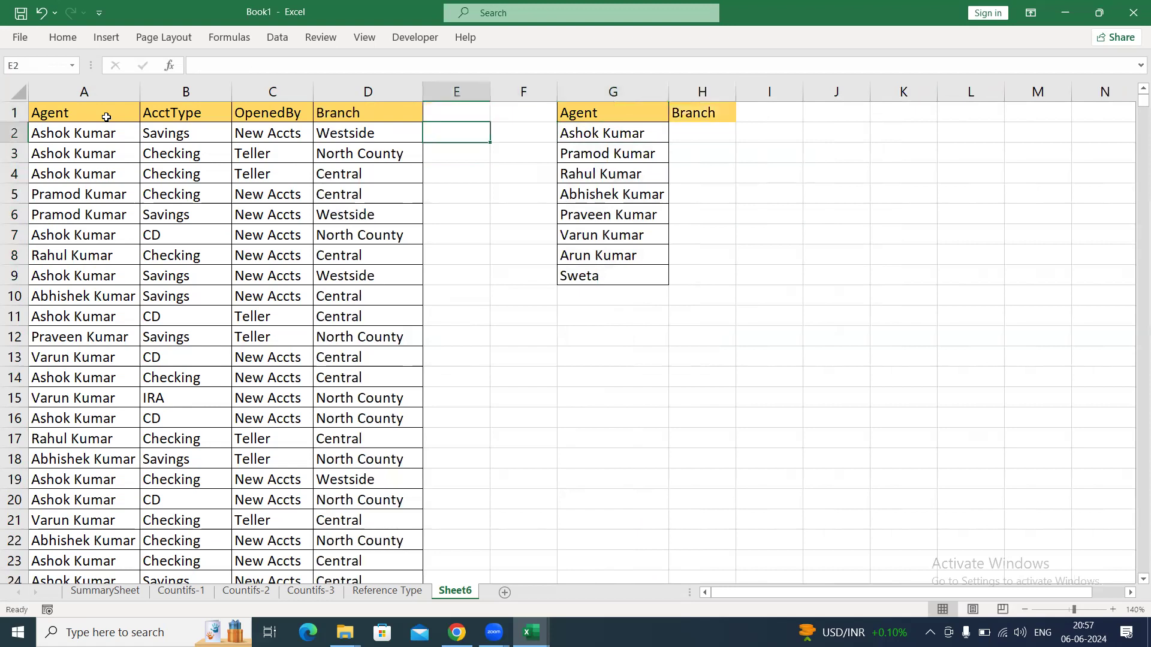
pyautogui.press('Right')
pyautogui.press('Right')
pyautogui.hotkey('shift', 'Down')
pyautogui.hotkey('shift', 'Down')
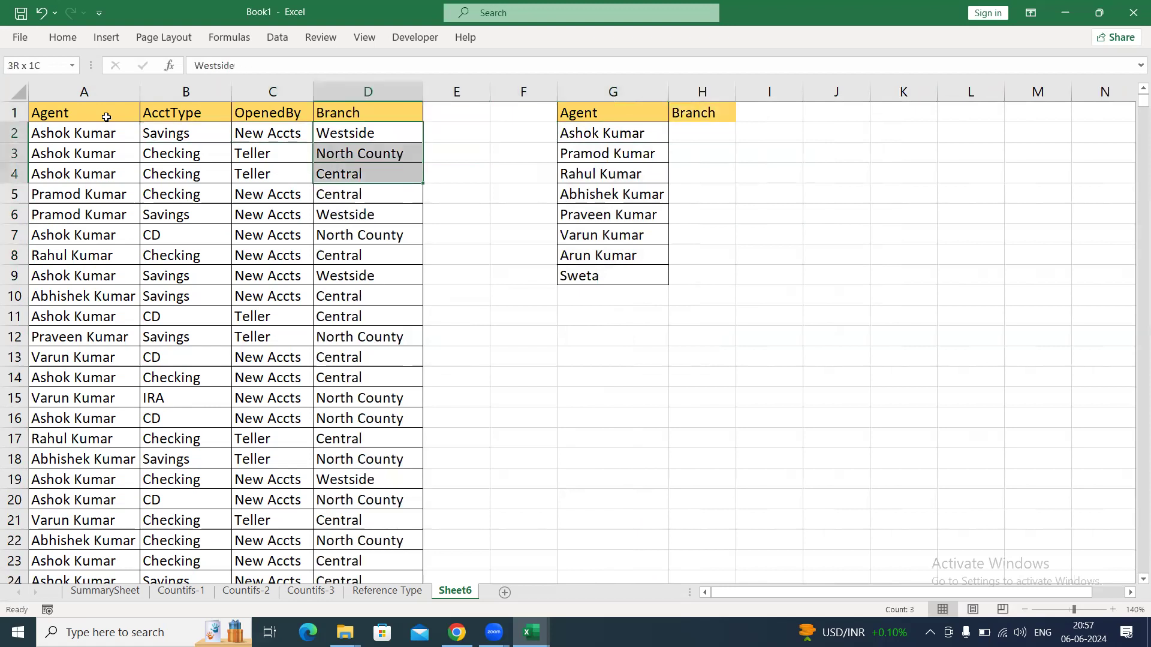
pyautogui.hotkey('ctrl', 'c')
pyautogui.press('Right')
pyautogui.press('Right')
pyautogui.press('Right')
pyautogui.press('Right')
pyautogui.hotkey('ctrl', 'v')
# Paste the same three branch names again at H5 and H8 to continue the Branch list.
pyautogui.press('Down')
pyautogui.press('Down')
# Clear the surplus branch name in H10 below the last agent.
pyautogui.press('Down')
pyautogui.hotkey('ctrl', 'v')
pyautogui.press('Down')
pyautogui.press('Down')
pyautogui.press('Down')
pyautogui.hotkey('ctrl', 'v')
pyautogui.press('Down')
pyautogui.press('Down')
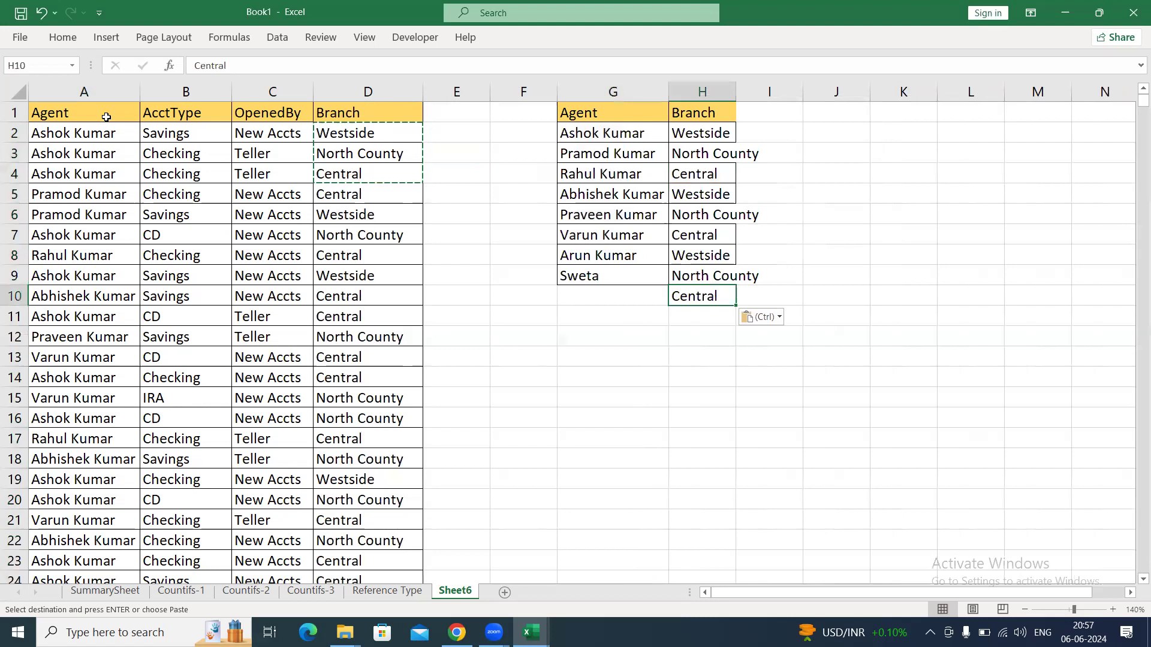
pyautogui.press('alt')
pyautogui.press('Escape')
pyautogui.press('Delete')
pyautogui.press('Up')
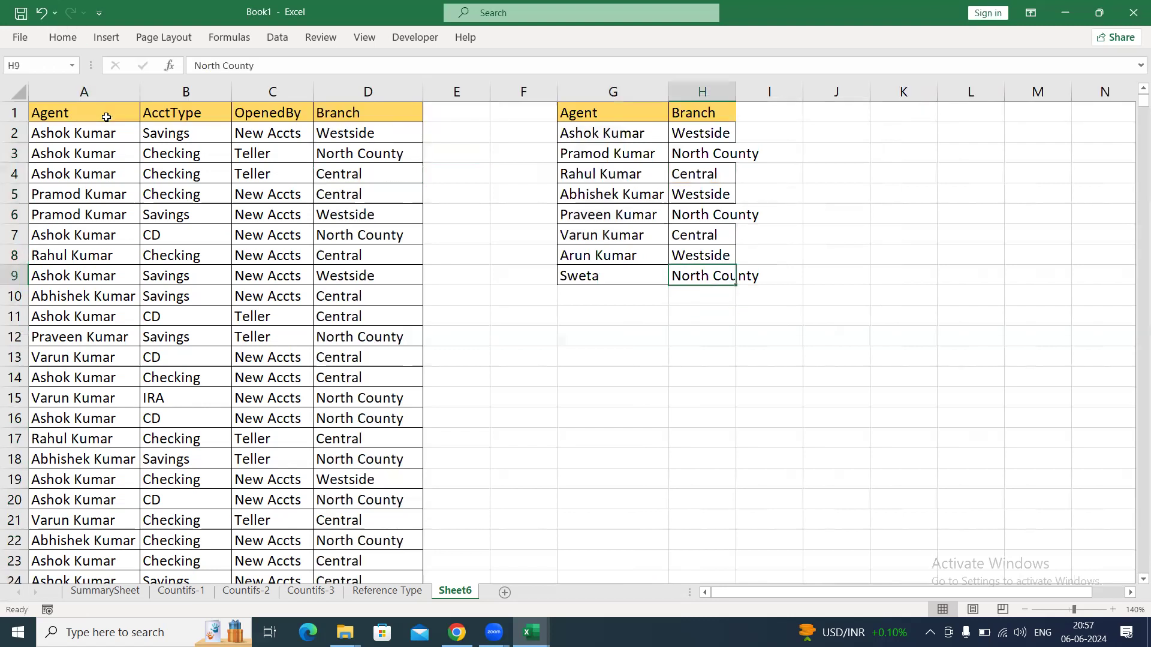
# Autofit column H to the branch names and return to the Branch header in H1.
pyautogui.hotkey('ctrl', 'shift', 'Up')
pyautogui.press('alt')
pyautogui.press('h')
pyautogui.press('o')
pyautogui.press('i')
pyautogui.press('Up')
pyautogui.press('Up')
pyautogui.press('Up')
pyautogui.hotkey('ctrl', 'Up')
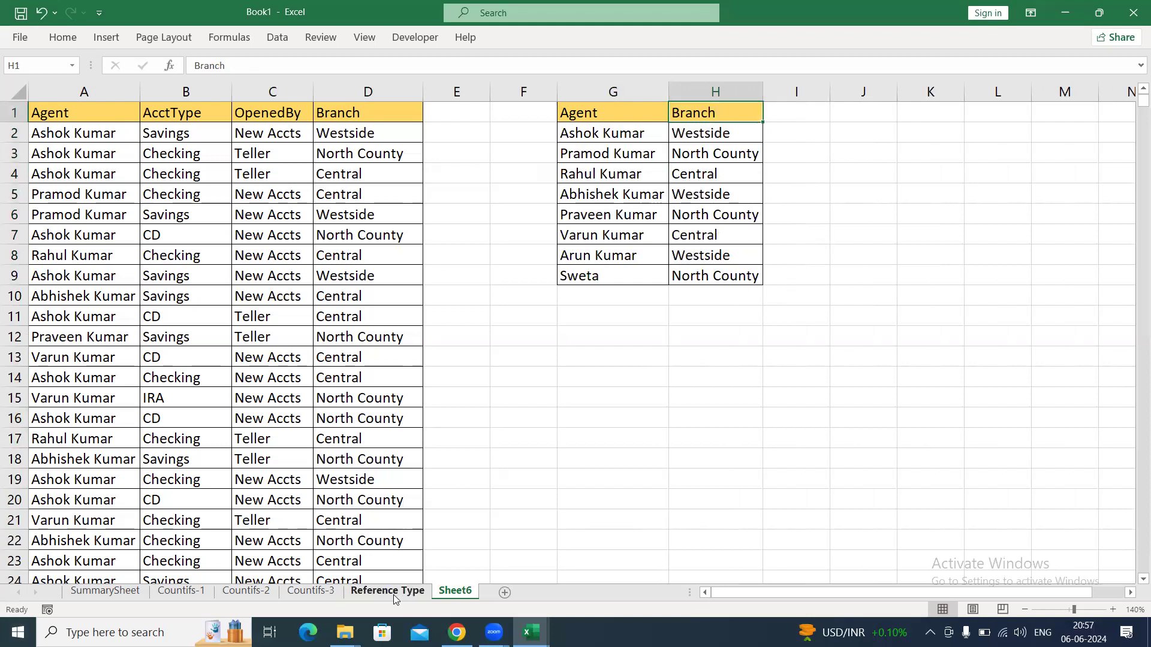
# Switch to the RawData workbook and copy the entire Date column from Sheet1.
pyautogui.click(362, 211)
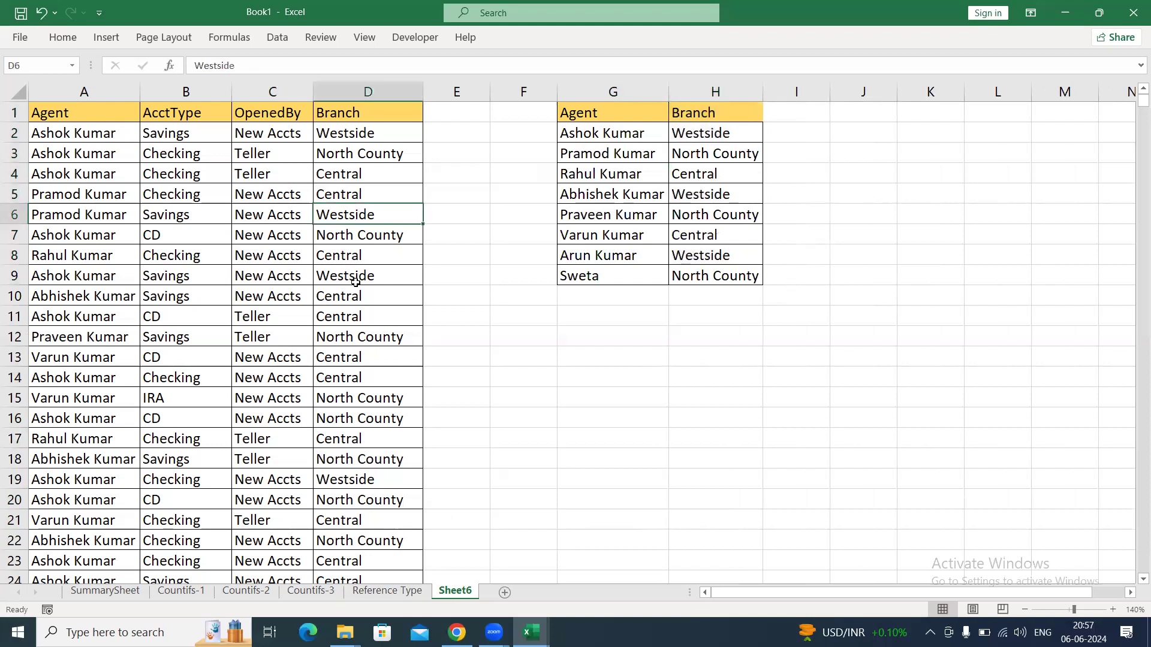
pyautogui.hotkey('alt', 'Tab')
pyautogui.hotkey('alt', 'Tab')
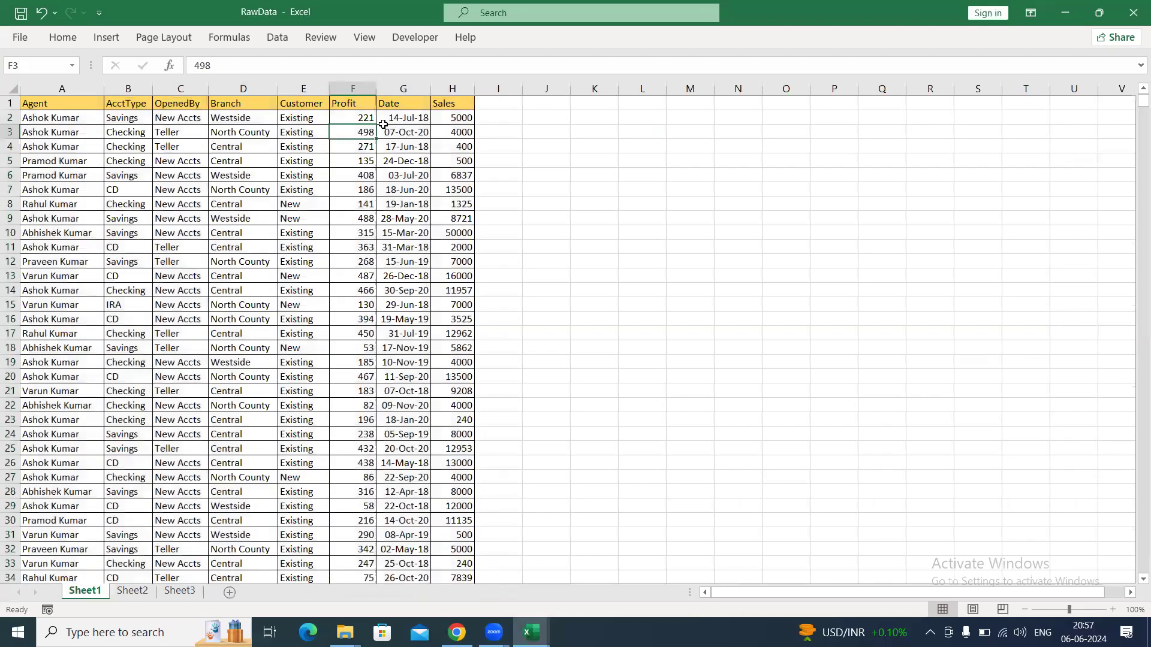
pyautogui.click(408, 90)
pyautogui.hotkey('ctrl', 'c')
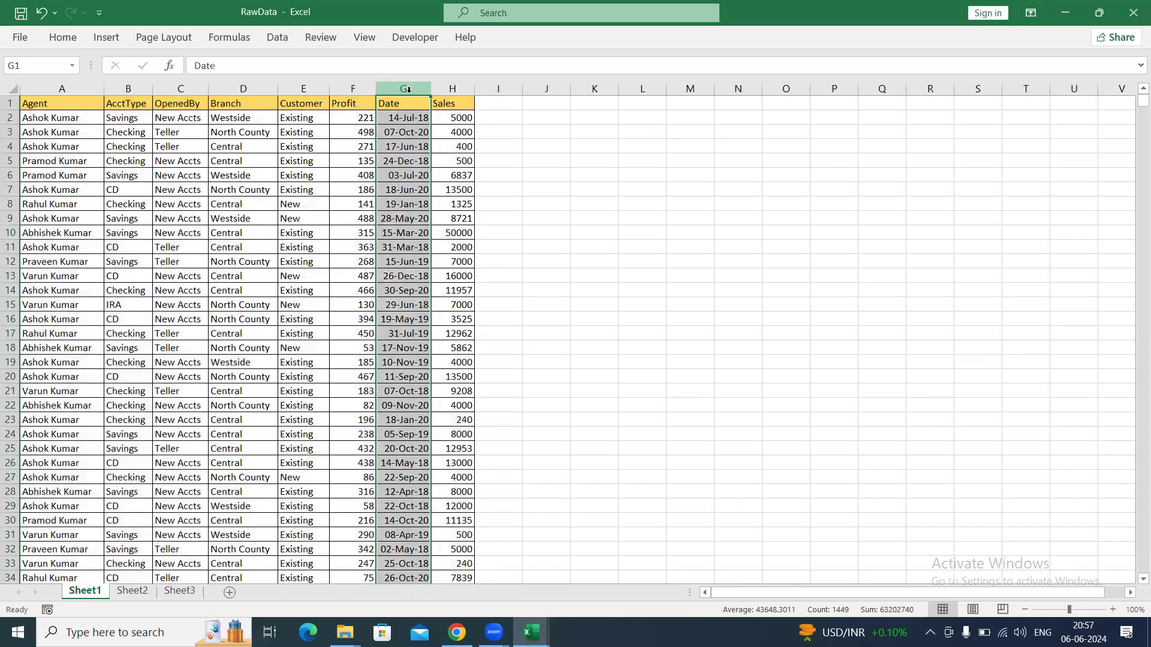
# Switch back to Book1 and paste the Date column into column E of Sheet6, starting at E1.
pyautogui.hotkey('alt', 'Tab')
pyautogui.click(450, 109)
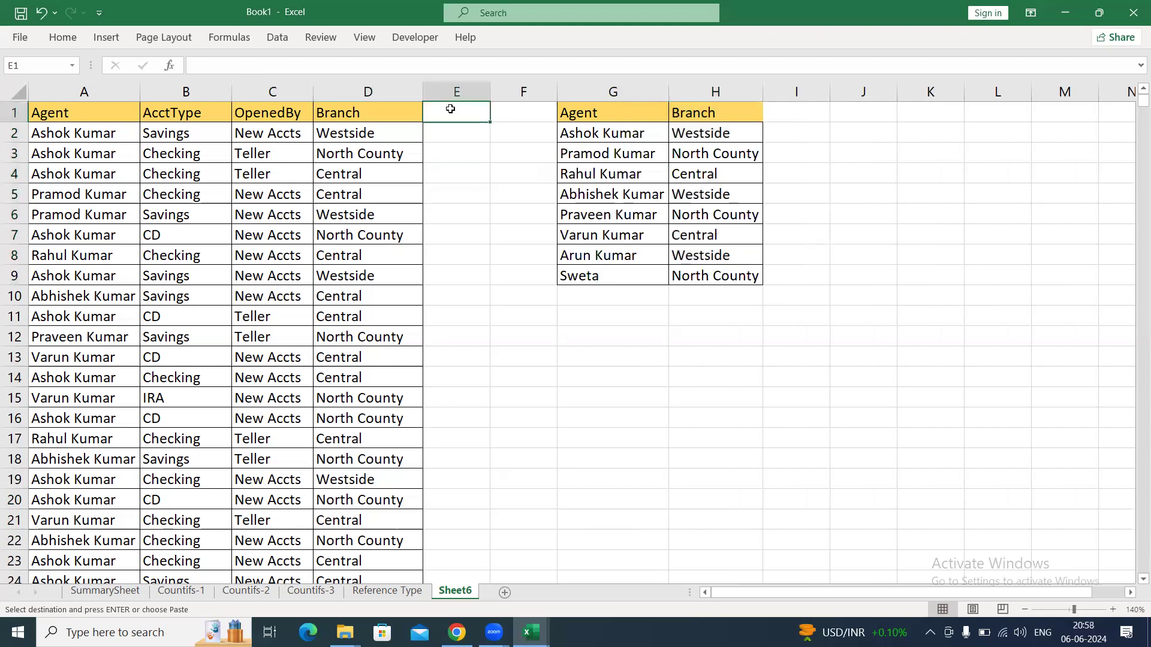
pyautogui.hotkey('ctrl', 'v')
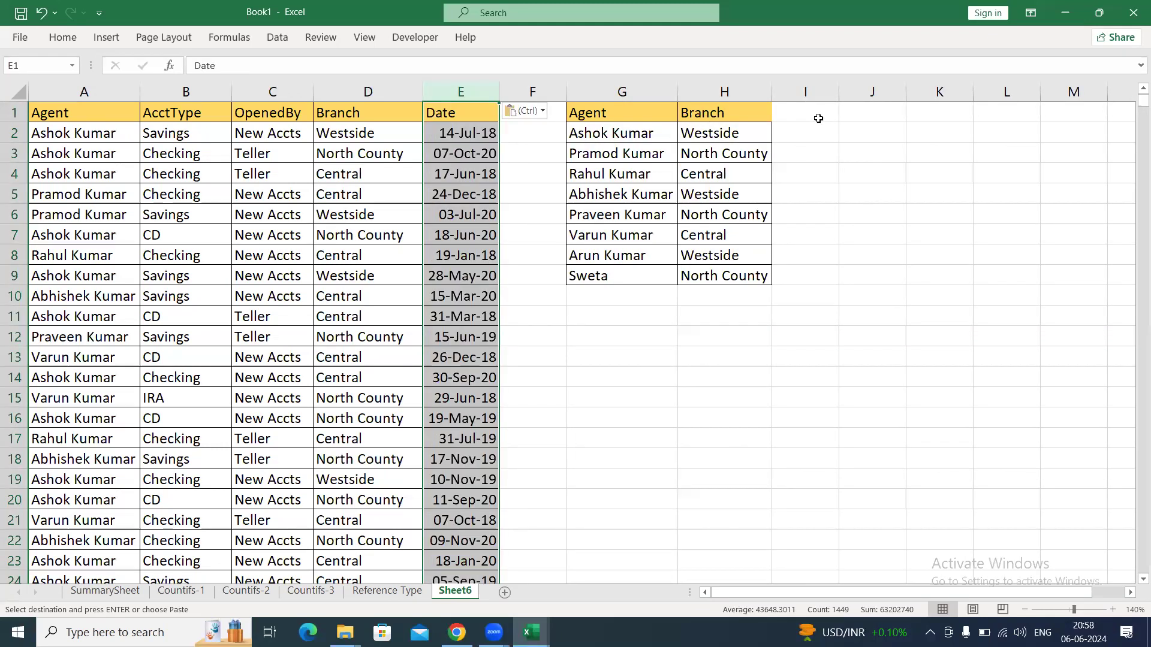
# Enter the month headers Jan and Feb beside the Branch header and fill the series through May in M1.
pyautogui.click(818, 119)
pyautogui.write('M')
pyautogui.press('BackSpace')
pyautogui.write('Jan')
pyautogui.press('Tab')
pyautogui.write('Feb')
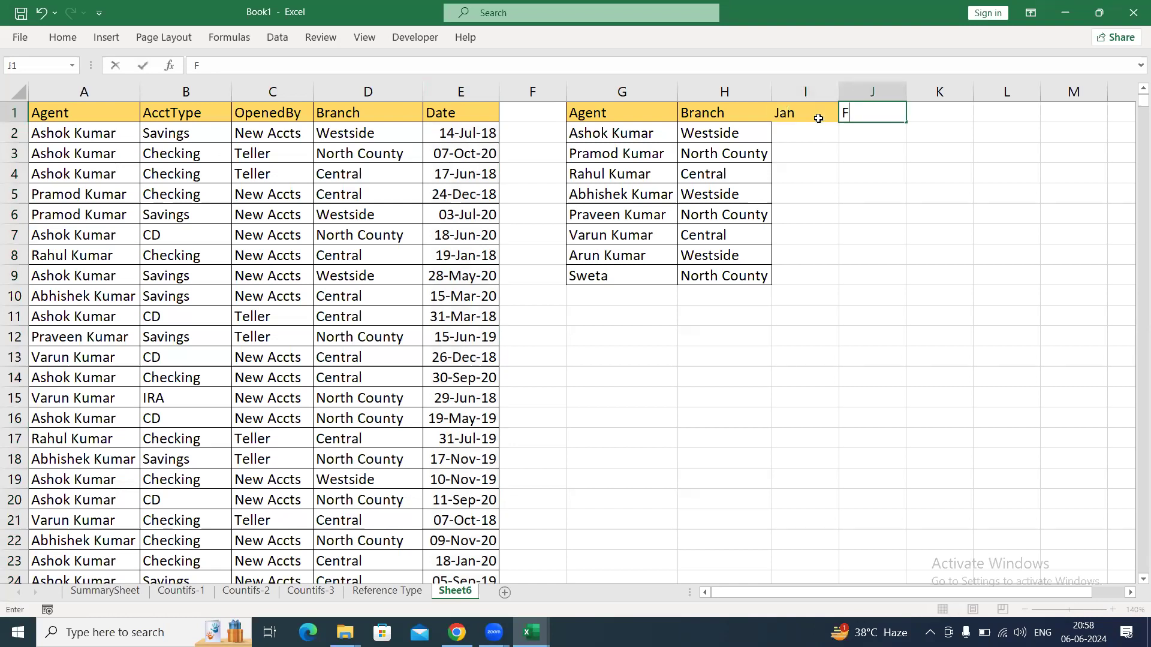
pyautogui.moveTo(818, 118); pyautogui.dragTo(1132, 116)
# Apply all borders to the Branch and month grid H1:M9.
pyautogui.press('Left')
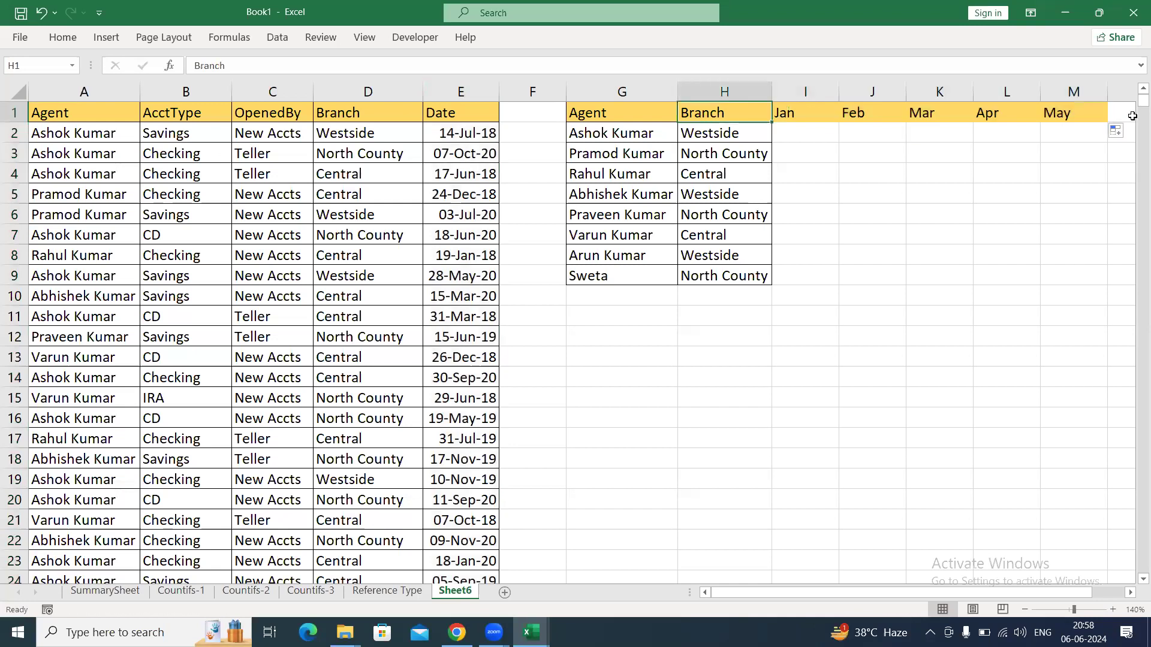
pyautogui.hotkey('ctrl', 'shift', 'Down')
pyautogui.hotkey('shift', 'Right')
pyautogui.hotkey('shift', 'Right')
pyautogui.hotkey('shift', 'Right')
pyautogui.hotkey('shift', 'Right')
pyautogui.hotkey('shift', 'Right')
pyautogui.hotkey('alt', 'h')
pyautogui.press('b')
pyautogui.press('a')
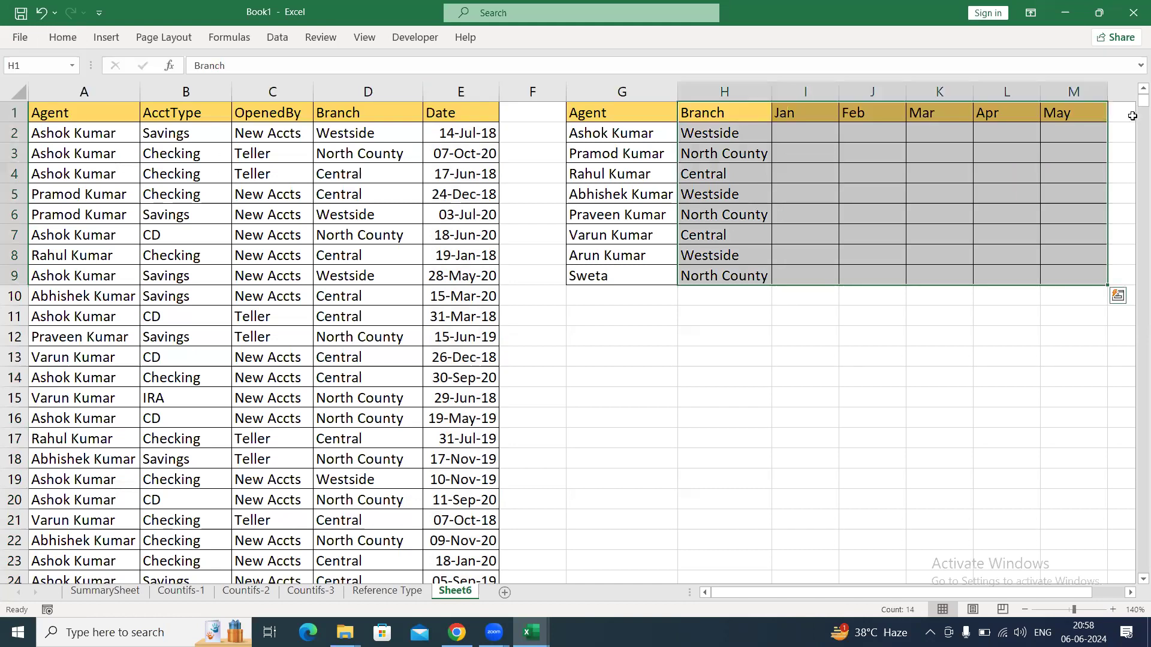
# Examine how the agent and branch in rows 2 and 3 line up with the Jan to May cells.
pyautogui.click(610, 132)
pyautogui.click(717, 133)
pyautogui.click(806, 133)
pyautogui.click(874, 131)
pyautogui.click(1026, 134)
pyautogui.click(1057, 135)
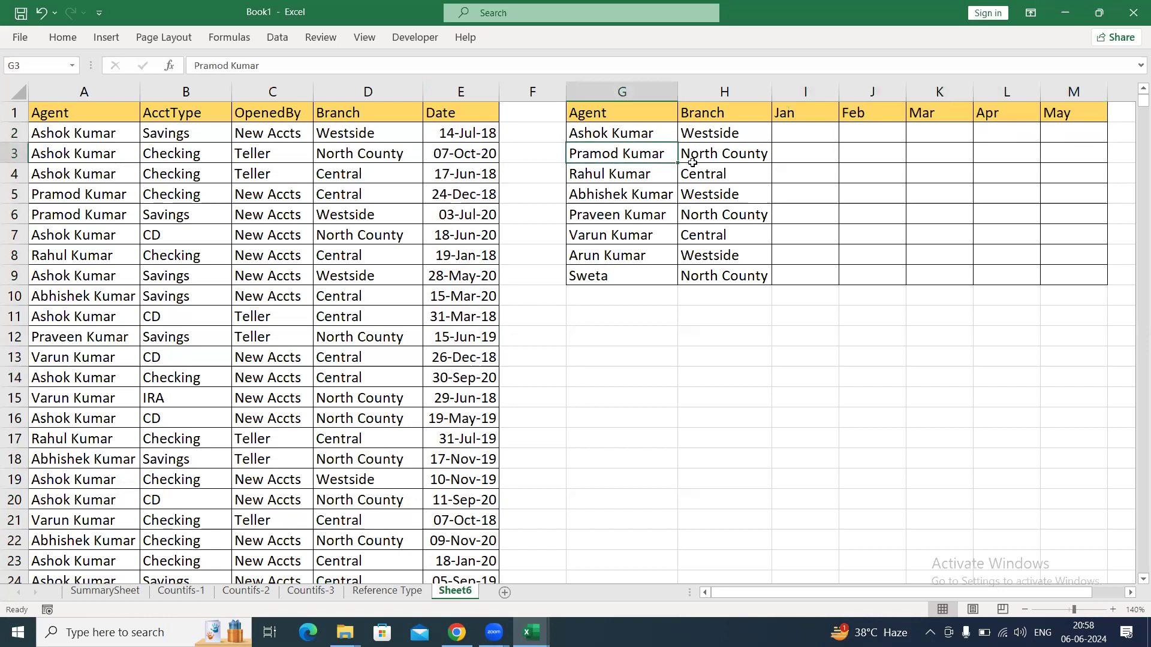
pyautogui.click(713, 159)
pyautogui.click(809, 147)
pyautogui.click(899, 146)
pyautogui.click(1004, 144)
pyautogui.click(1122, 150)
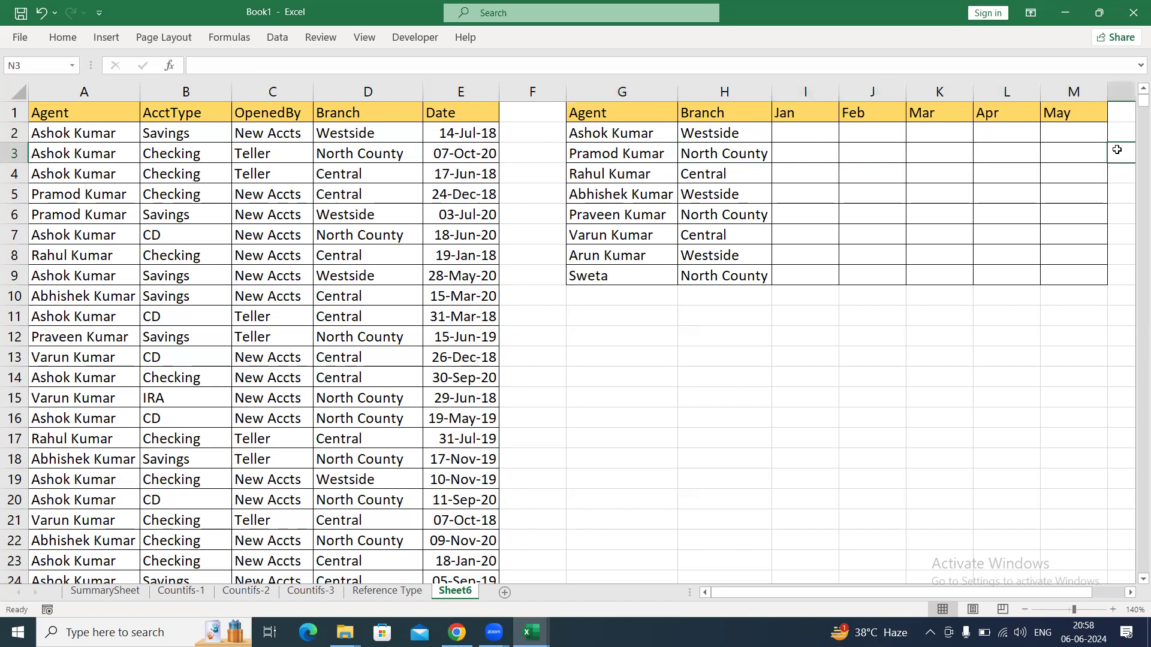
pyautogui.click(1056, 155)
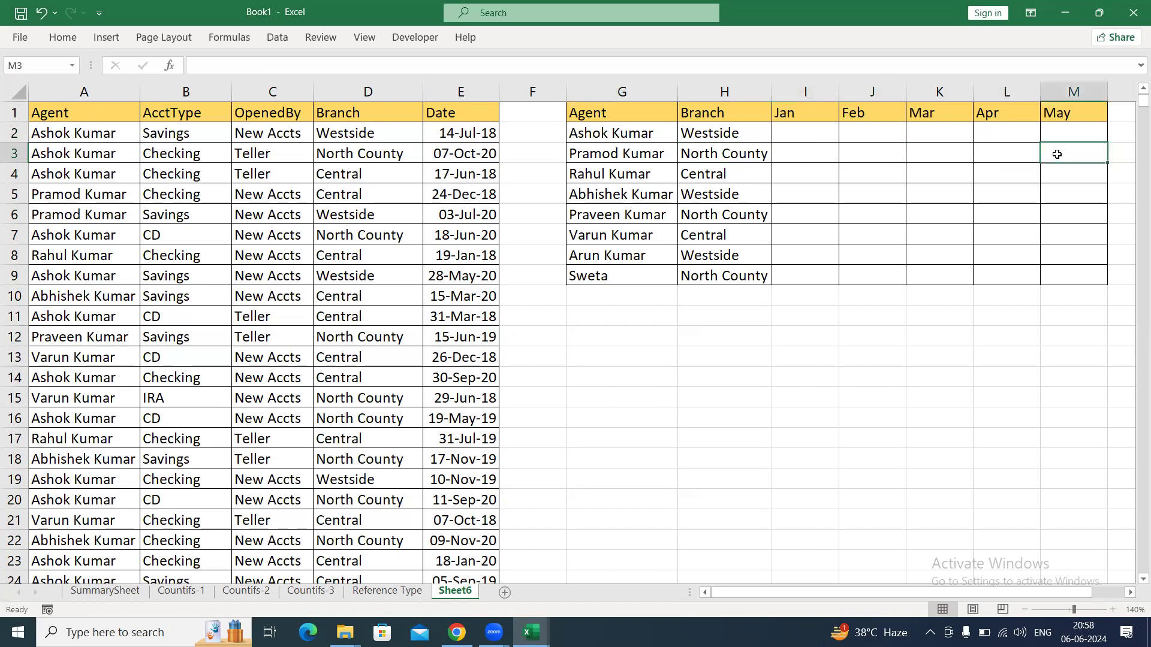
# Copy the whole Agent-to-Date data table from Sheet6 into a new worksheet and autofit its columns.
pyautogui.click(88, 112)
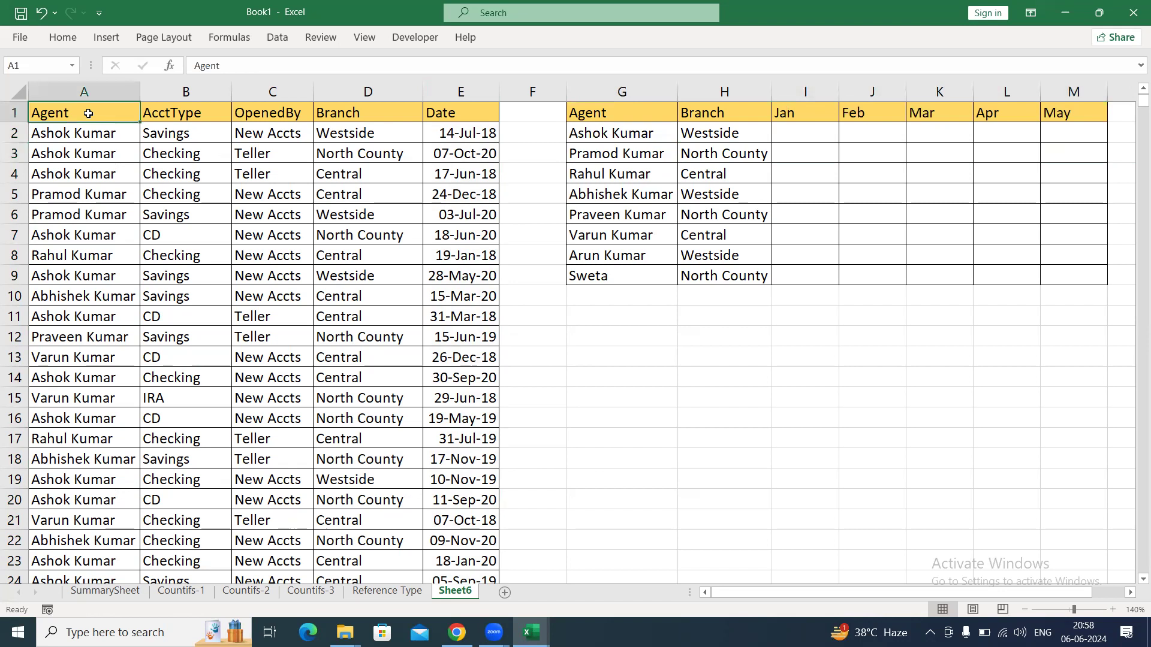
pyautogui.hotkey('ctrl', 'shift', 'Right')
pyautogui.hotkey('ctrl', 'shift', 'Down')
pyautogui.hotkey('ctrl', 'c')
pyautogui.hotkey('ctrl', 'Home')
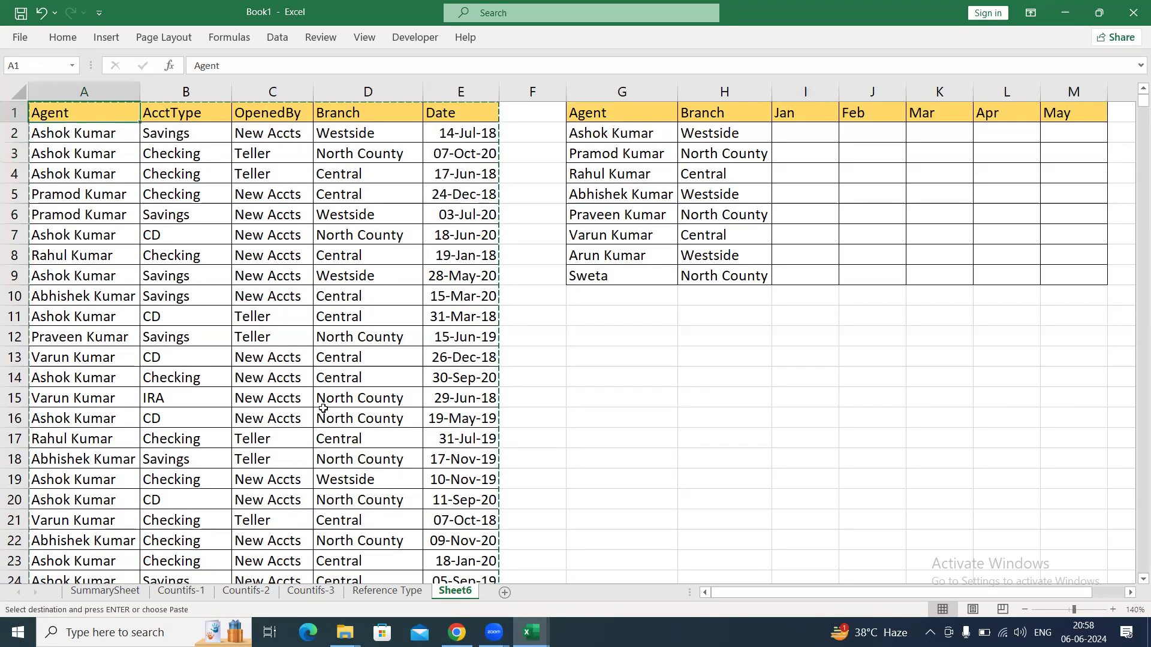
pyautogui.click(504, 592)
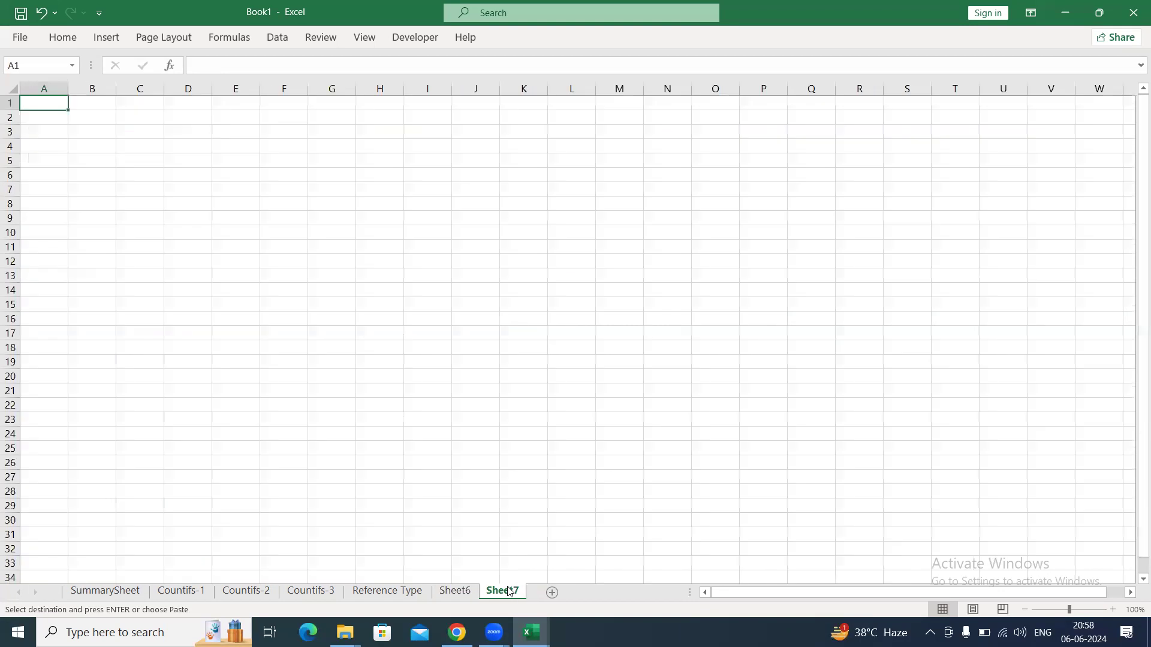
pyautogui.hotkey('ctrl', 'v')
pyautogui.hotkey('alt', 'h')
pyautogui.press('o')
pyautogui.press('i')
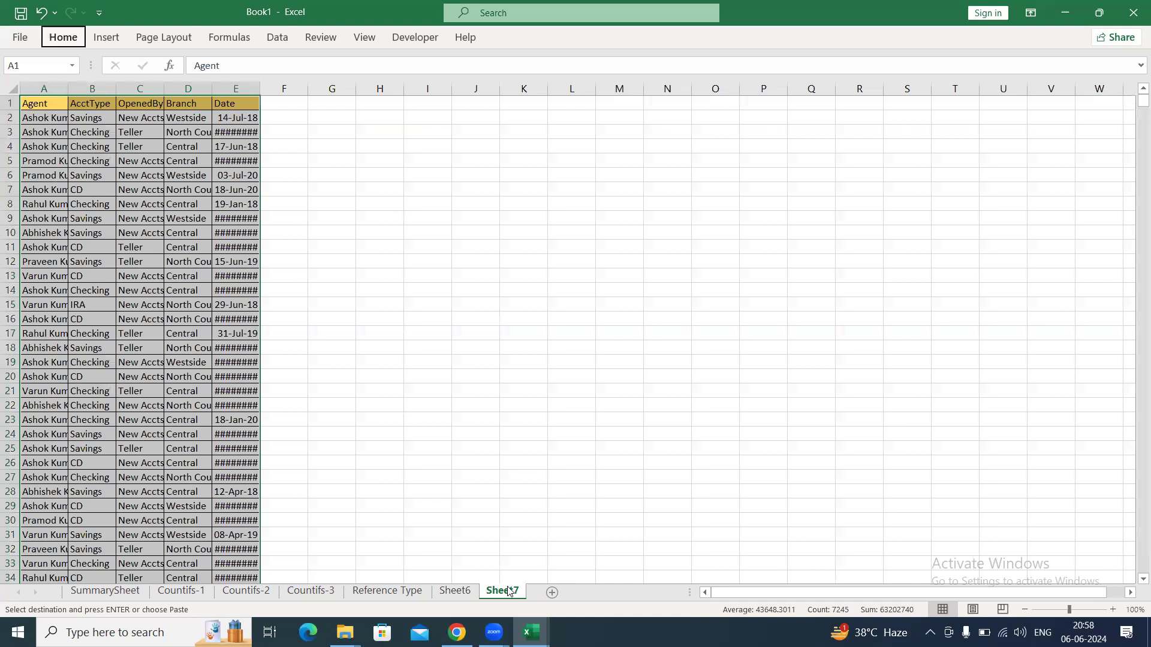
pyautogui.click(284, 305)
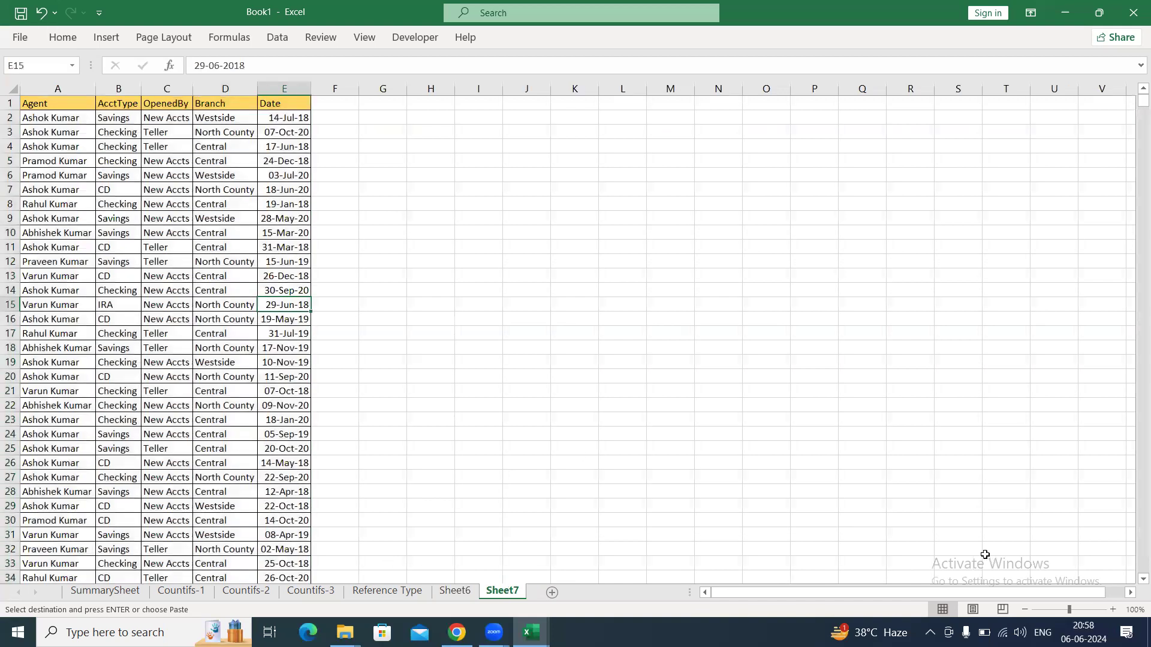
# Autofit column D to the Branch entries from D2 down to the last data row.
pyautogui.click(1113, 610)
pyautogui.click(1113, 609)
pyautogui.click(1113, 609)
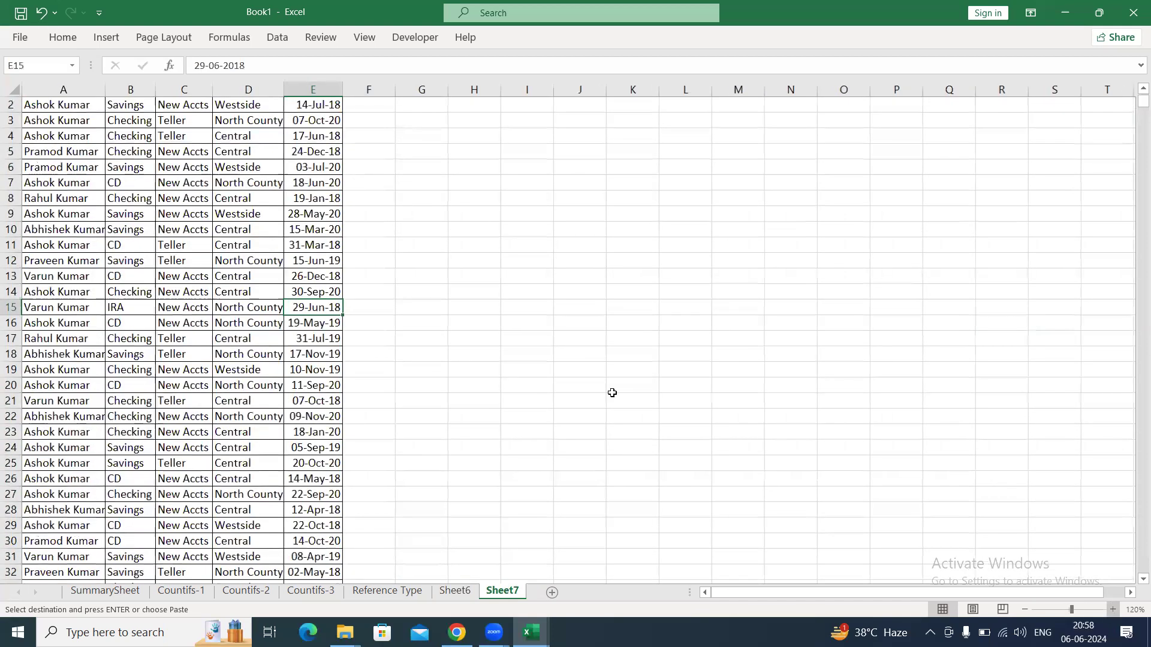
pyautogui.hotkey('ctrl', 'Up')
pyautogui.press('Right')
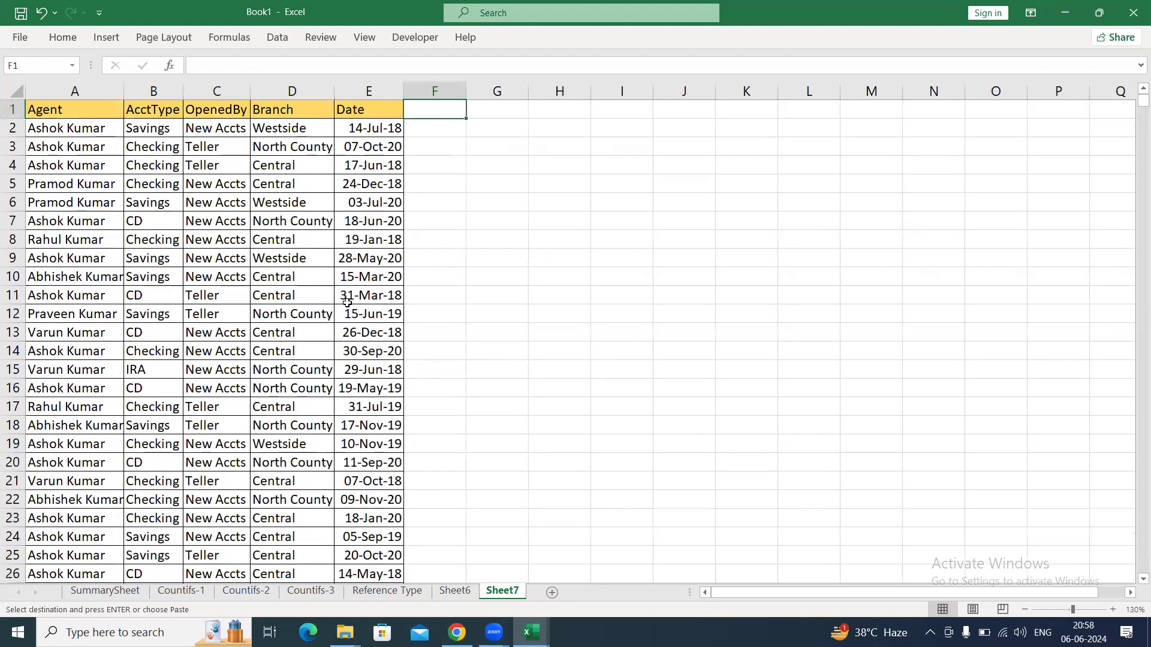
pyautogui.press('Left')
pyautogui.press('Left')
pyautogui.press('Down')
pyautogui.hotkey('ctrl', 'shift', 'Down')
pyautogui.hotkey('alt', 'o')
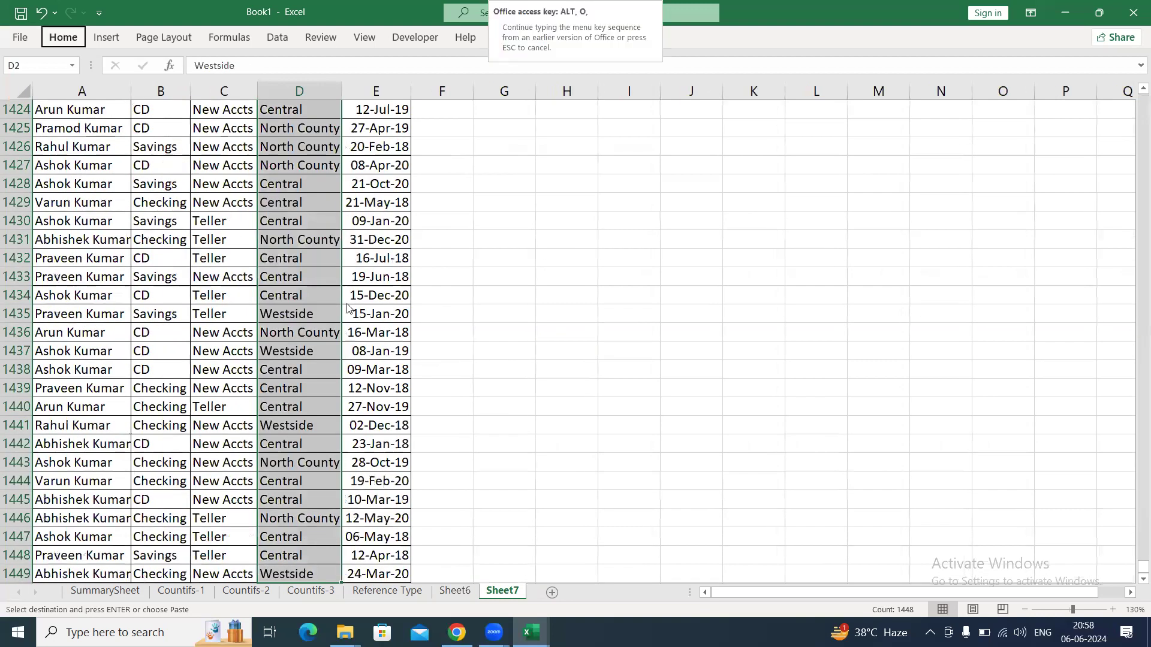
pyautogui.press('c')
pyautogui.press('a')
# Copy the complete Agent column with its header and paste it at H1.
pyautogui.press('Left')
pyautogui.press('Left')
pyautogui.press('Left')
pyautogui.hotkey('ctrl', 'shift', 'Down')
pyautogui.press('Up')
pyautogui.hotkey('ctrl', 'shift', 'Down')
pyautogui.hotkey('ctrl', 'Home')
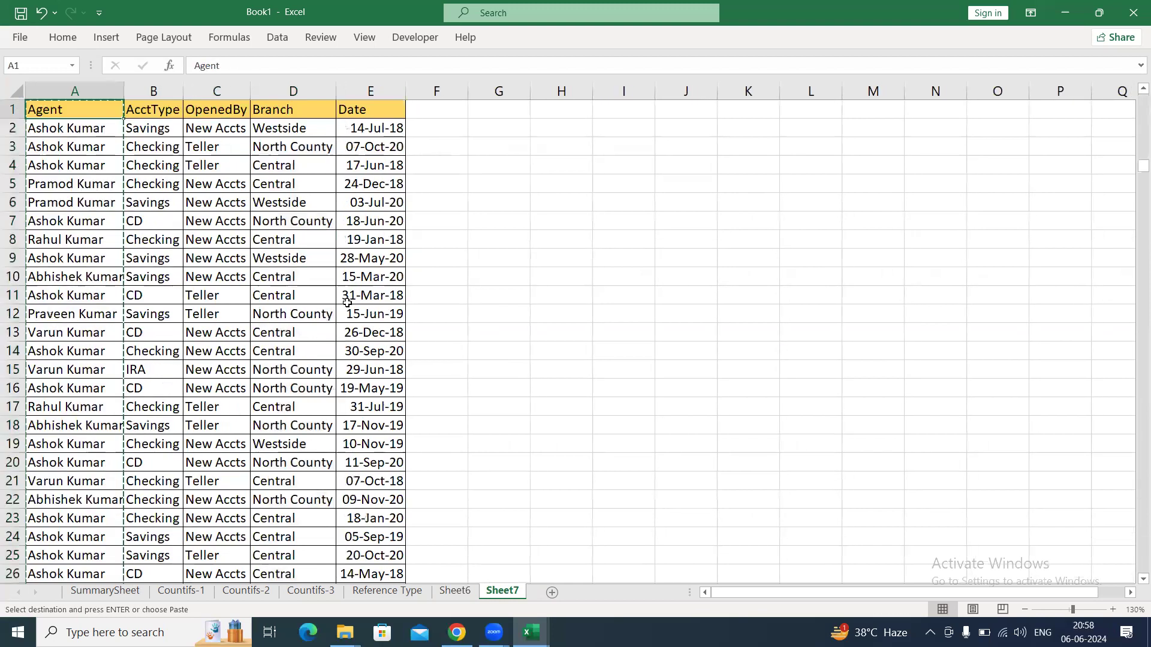
pyautogui.press('Right')
pyautogui.press('Right')
pyautogui.press('Right')
pyautogui.press('Right')
pyautogui.press('Right')
pyautogui.press('Right')
pyautogui.press('Right')
pyautogui.hotkey('ctrl', 'v')
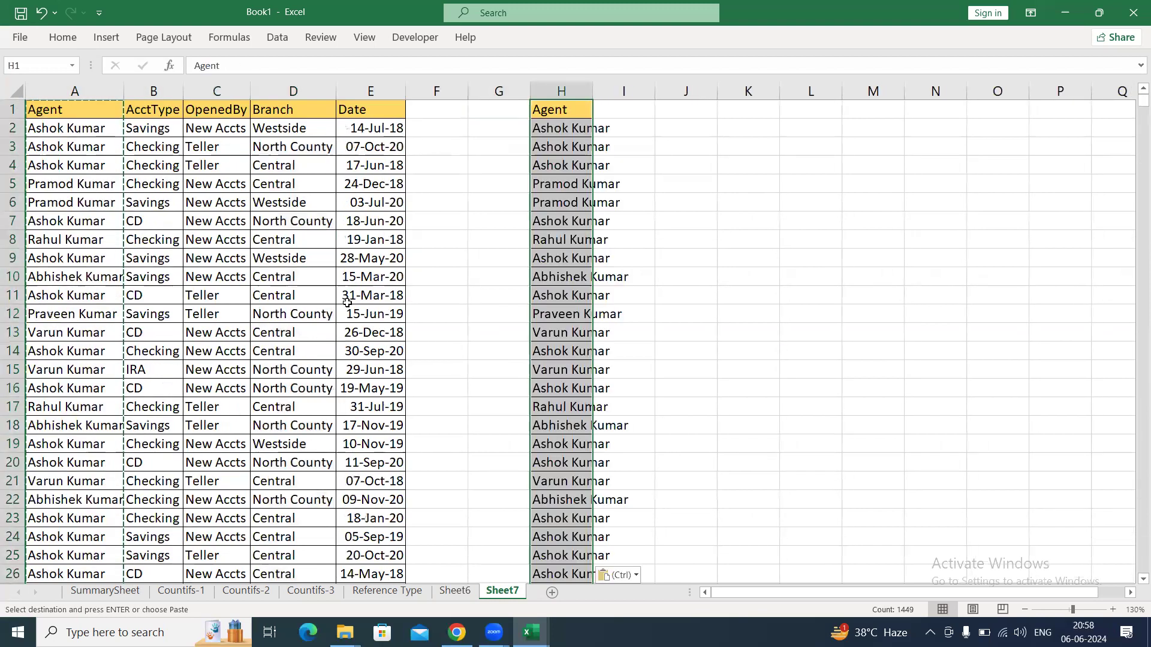
# Remove the duplicates from the pasted Agent list in column H, treating the first row as a header.
pyautogui.hotkey('alt', 'a')
pyautogui.press('m')
pyautogui.press('Return')
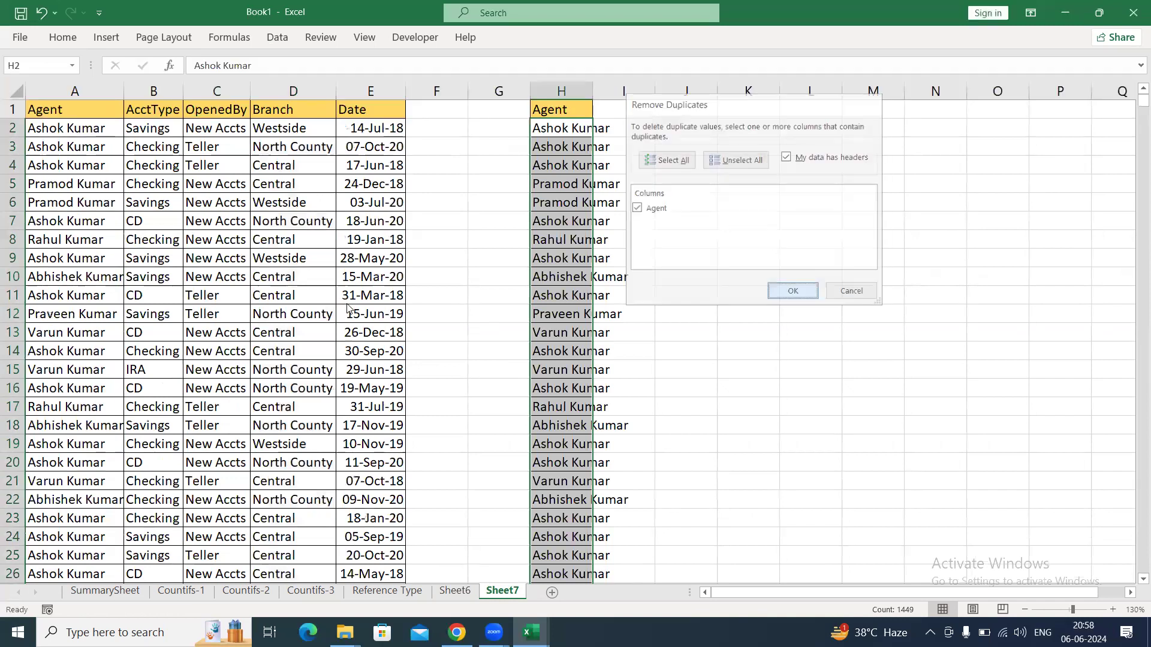
pyautogui.press('Return')
pyautogui.press('Up')
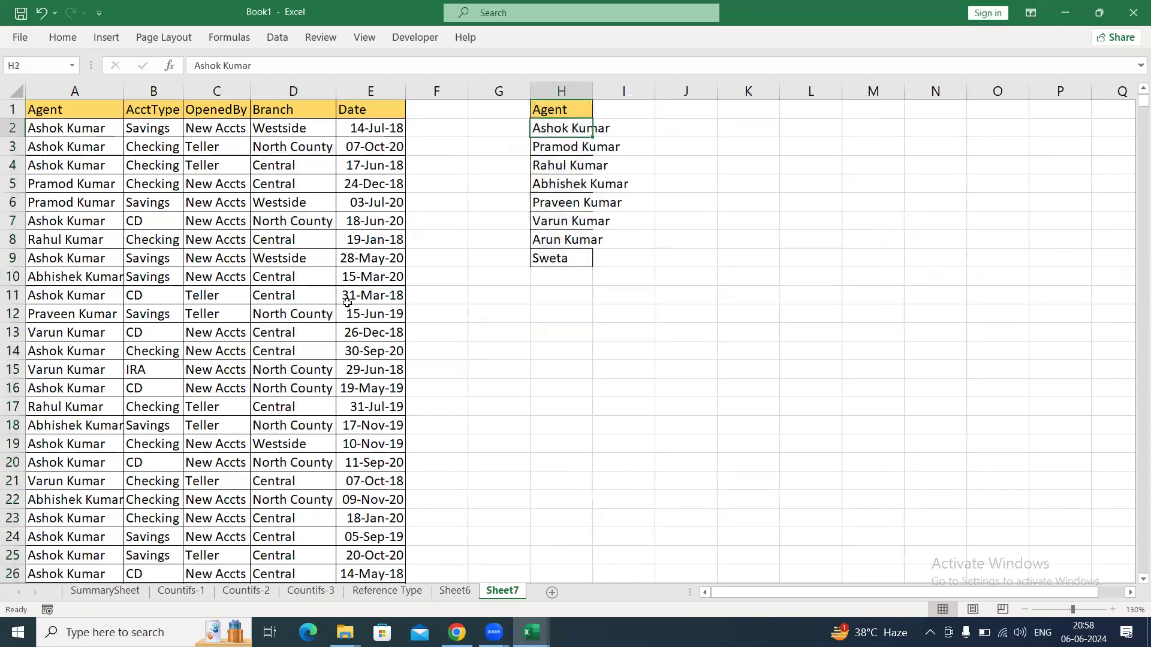
# Autofit column H to the unique agent names and move to the empty header cell I1.
pyautogui.hotkey('ctrl', 'shift', 'Down')
pyautogui.hotkey('alt', 'h')
pyautogui.press('o')
pyautogui.press('i')
pyautogui.press('Up')
pyautogui.press('Right')
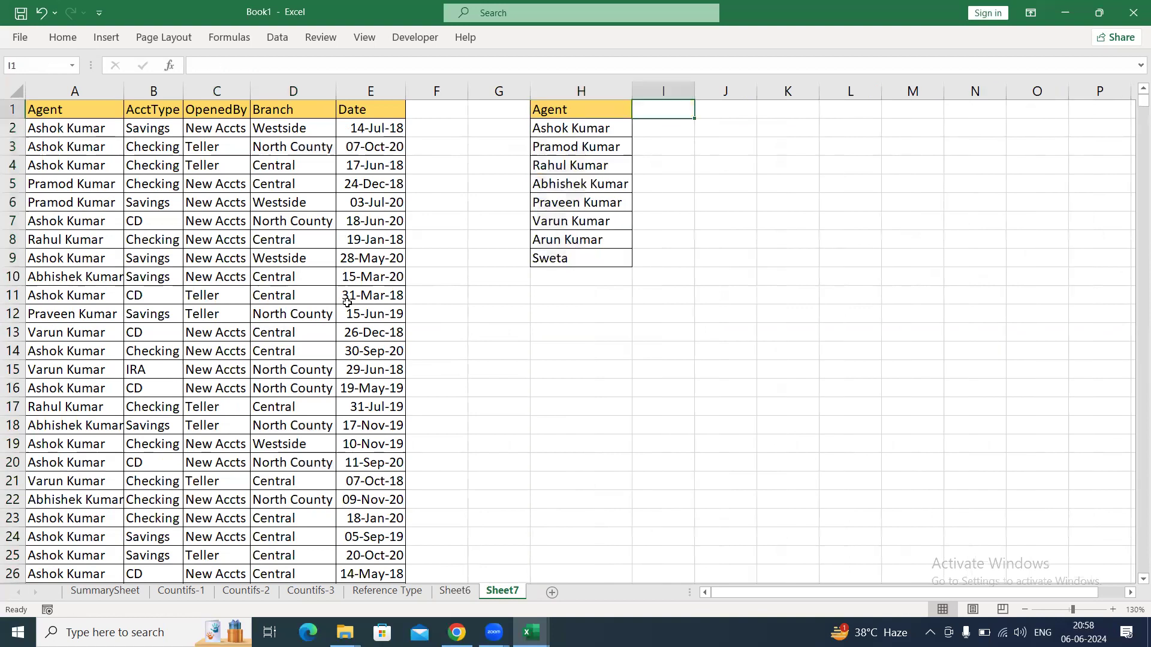
# Enter the quarter headers Qtr-1, Qtr-2, Qtr-3 and Qtr-4 in I1:L1.
pyautogui.write('Qtr-0')
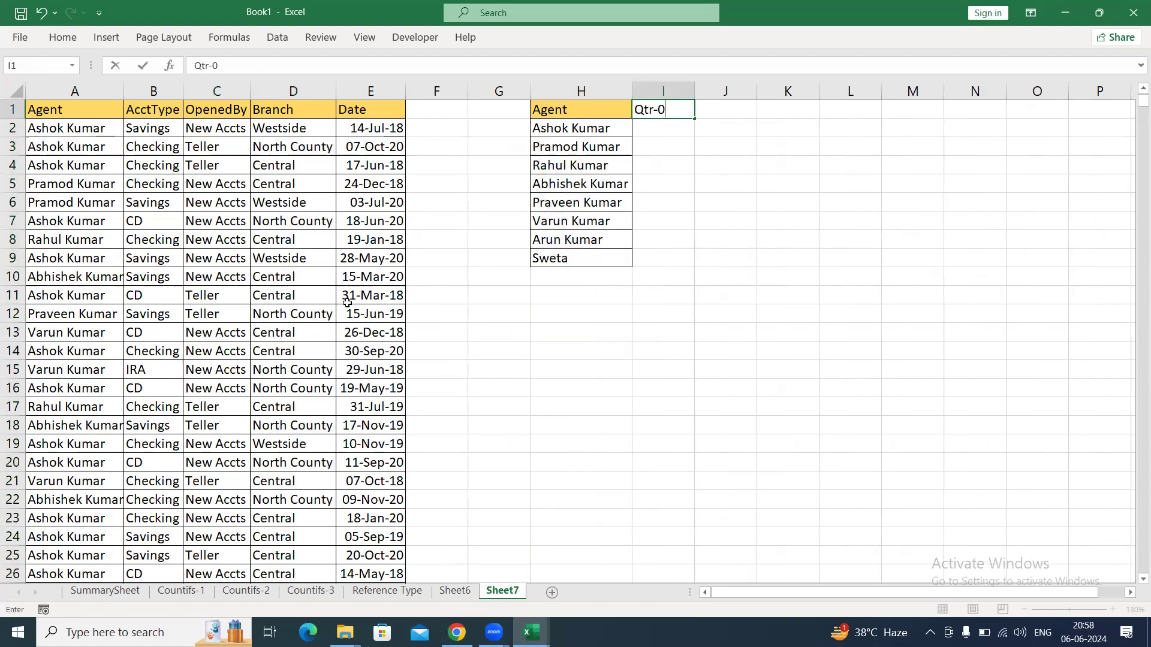
pyautogui.press('BackSpace')
pyautogui.write('1')
pyautogui.press('Tab')
pyautogui.write('Qtr-2')
pyautogui.press('Tab')
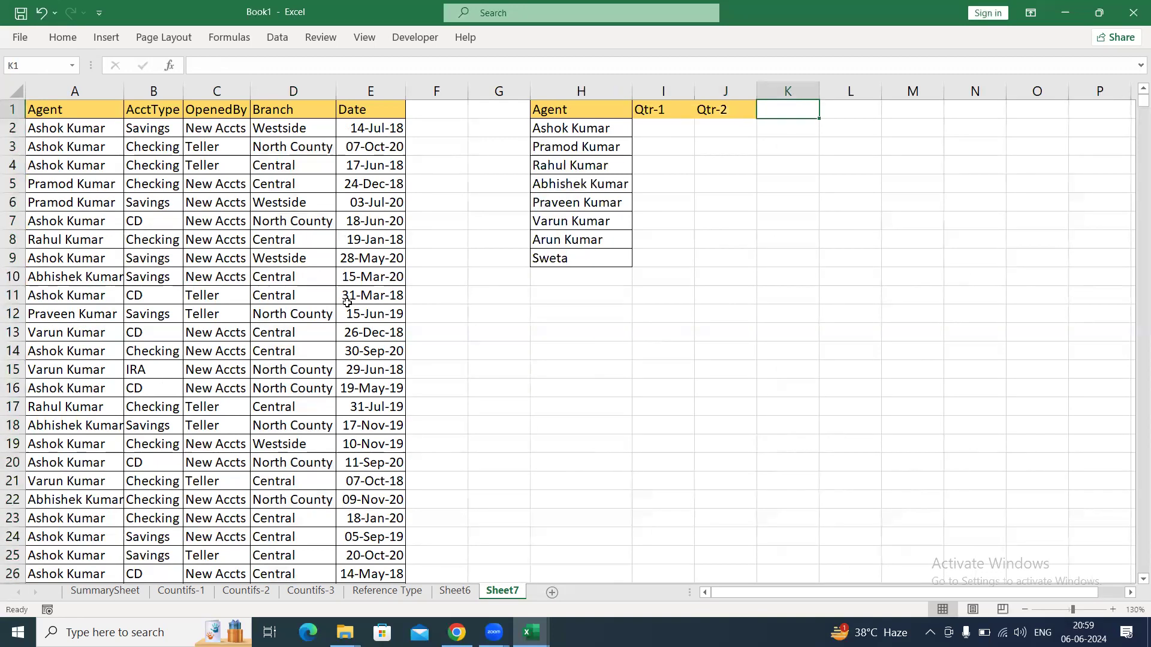
pyautogui.write('Qtr-3')
pyautogui.press('Tab')
pyautogui.write('Qtr-')
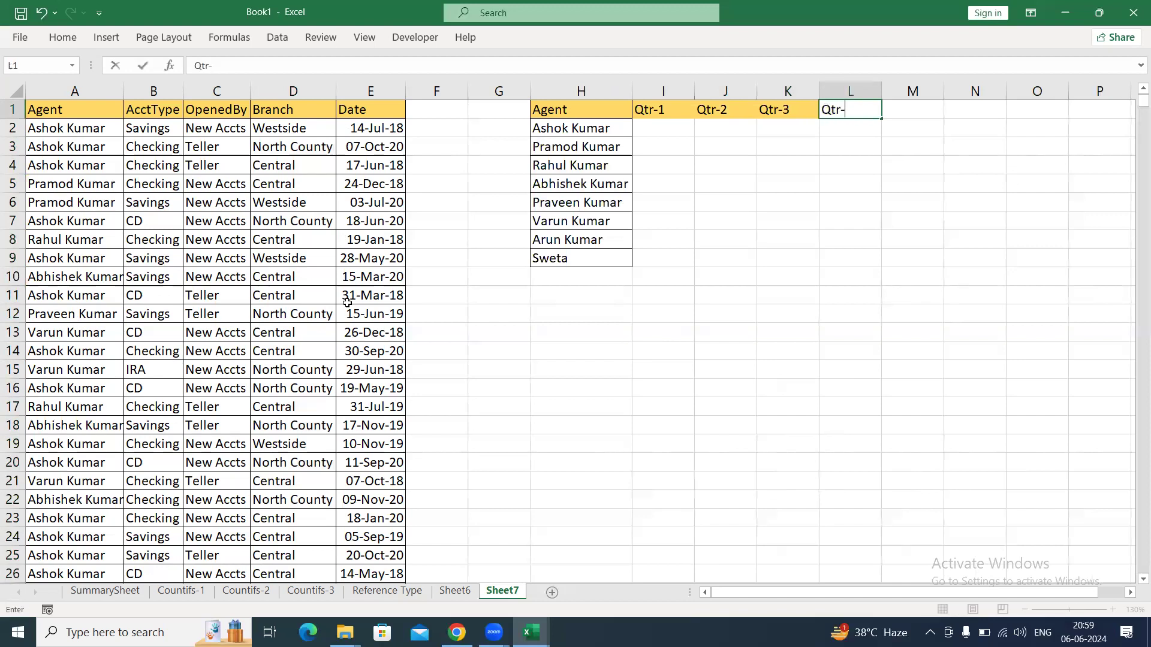
pyautogui.write('4')
# Apply all borders to the agent and quarter grid H1:L9.
pyautogui.press('Left')
pyautogui.press('Left')
pyautogui.press('Left')
pyautogui.press('Left')
pyautogui.hotkey('ctrl', 'shift', 'Down')
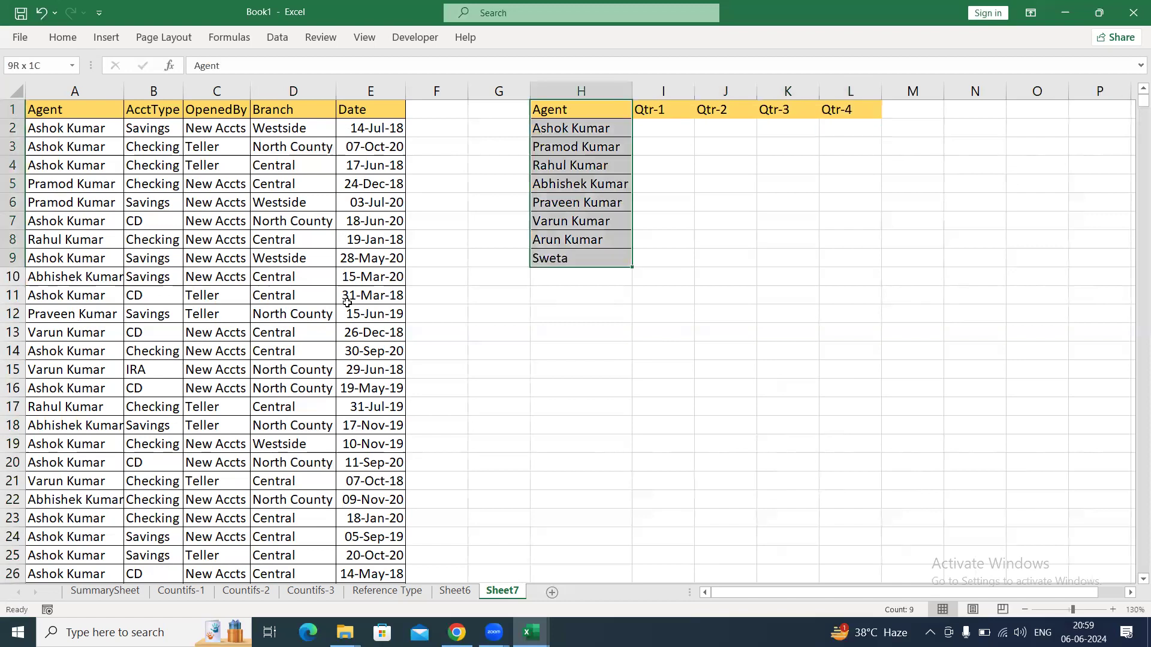
pyautogui.hotkey('ctrl', 'shift', 'Right')
pyautogui.hotkey('alt', 'h')
pyautogui.press('b')
pyautogui.press('a')
pyautogui.press('Right')
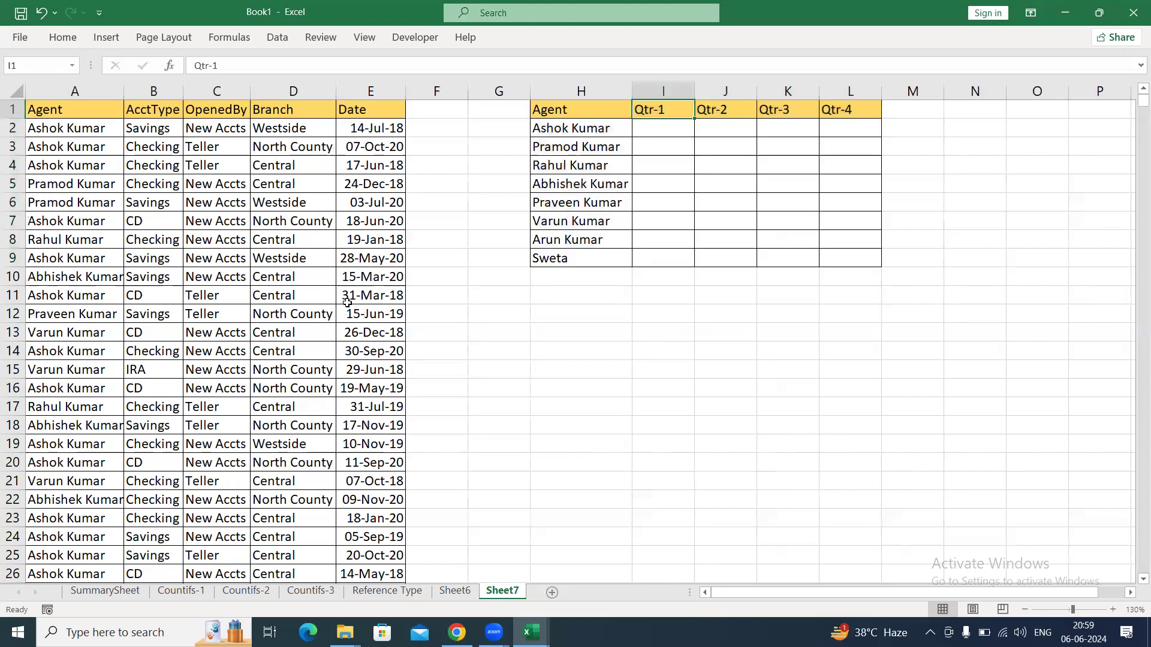
# Add a Total header in M1 and extend the table borders over M1:M9.
pyautogui.press('Right')
pyautogui.press('Right')
pyautogui.press('Right')
pyautogui.press('Right')
pyautogui.write('Tota')
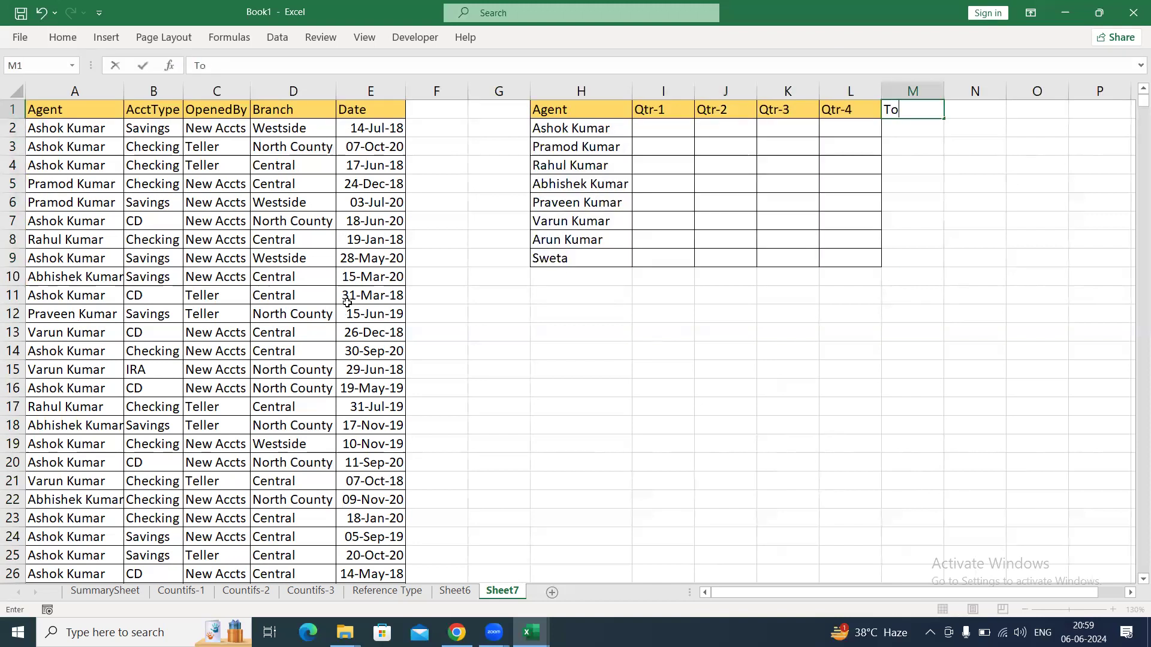
pyautogui.hotkey('shift', 'Down')
pyautogui.hotkey('shift', 'Down')
pyautogui.hotkey('shift', 'Down')
pyautogui.hotkey('shift', 'Down')
pyautogui.hotkey('shift', 'Down')
pyautogui.hotkey('shift', 'Down')
pyautogui.hotkey('shift', 'Down')
pyautogui.hotkey('shift', 'Down')
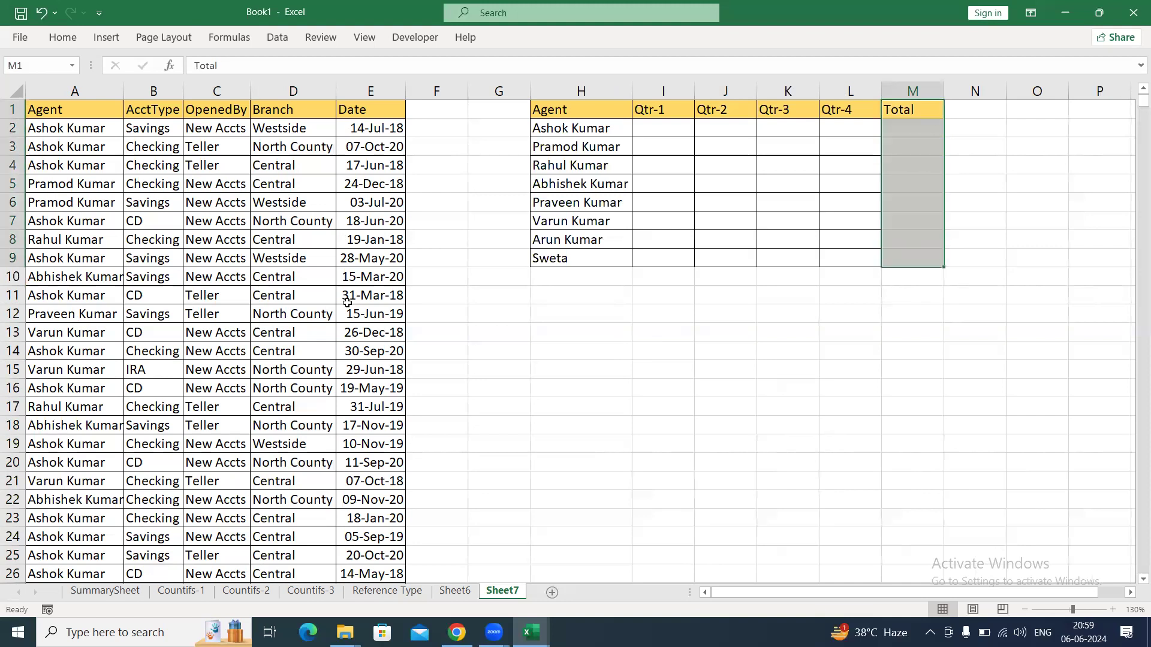
pyautogui.press('Down')
pyautogui.press('Down')
pyautogui.press('Down')
pyautogui.press('Down')
pyautogui.press('Down')
pyautogui.press('Down')
pyautogui.press('Down')
pyautogui.press('Down')
pyautogui.press('Down')
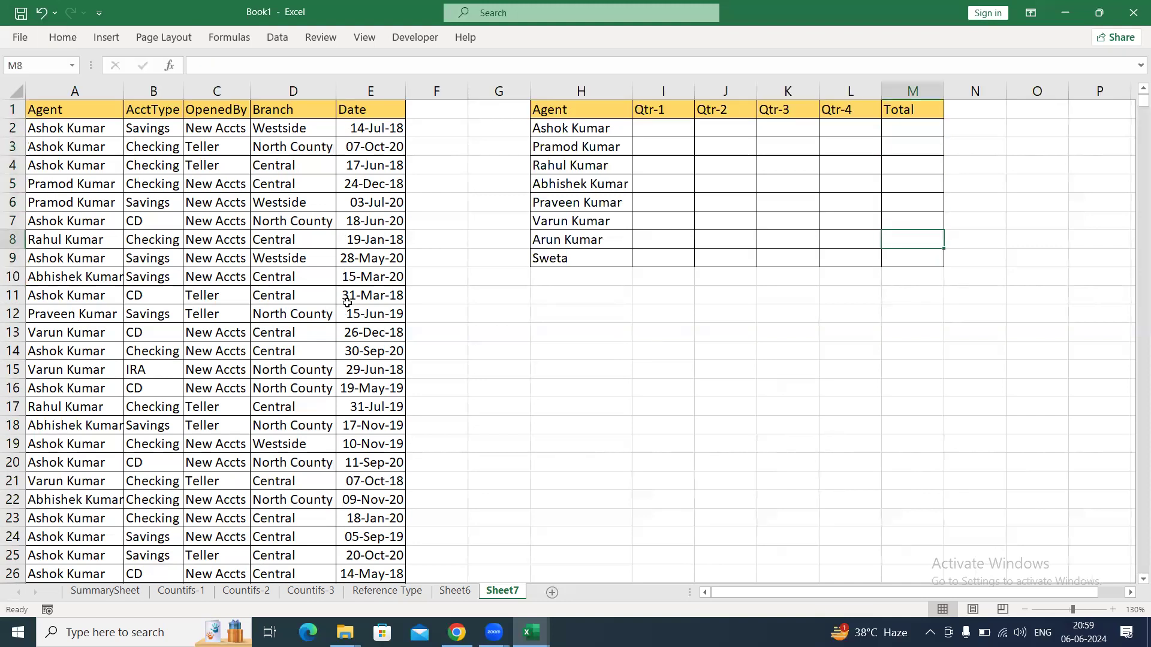
# Add a Total row label in H10 and apply all borders to H10:M10.
pyautogui.press('Left')
pyautogui.press('Left')
pyautogui.press('Left')
pyautogui.press('Left')
pyautogui.press('Left')
pyautogui.write('Total')
pyautogui.press('Return')
pyautogui.press('Up')
pyautogui.hotkey('shift', 'Right')
pyautogui.hotkey('shift', 'Right')
pyautogui.hotkey('shift', 'Right')
pyautogui.hotkey('shift', 'Right')
pyautogui.hotkey('shift', 'Right')
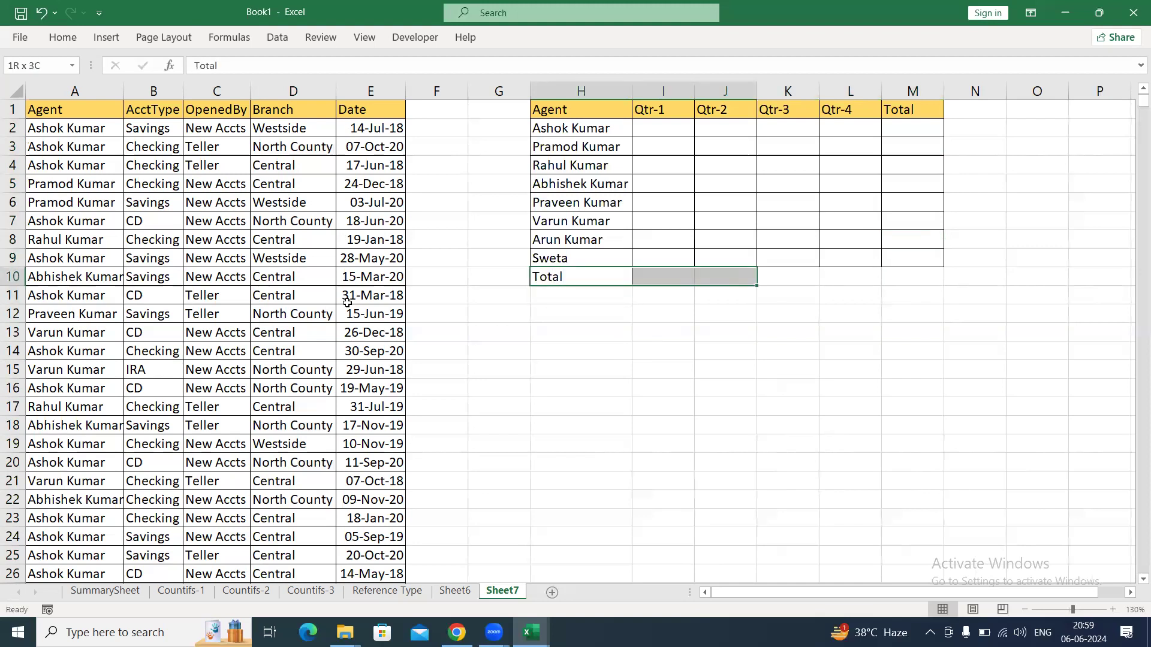
pyautogui.hotkey('alt', 'h')
pyautogui.press('b')
pyautogui.press('a')
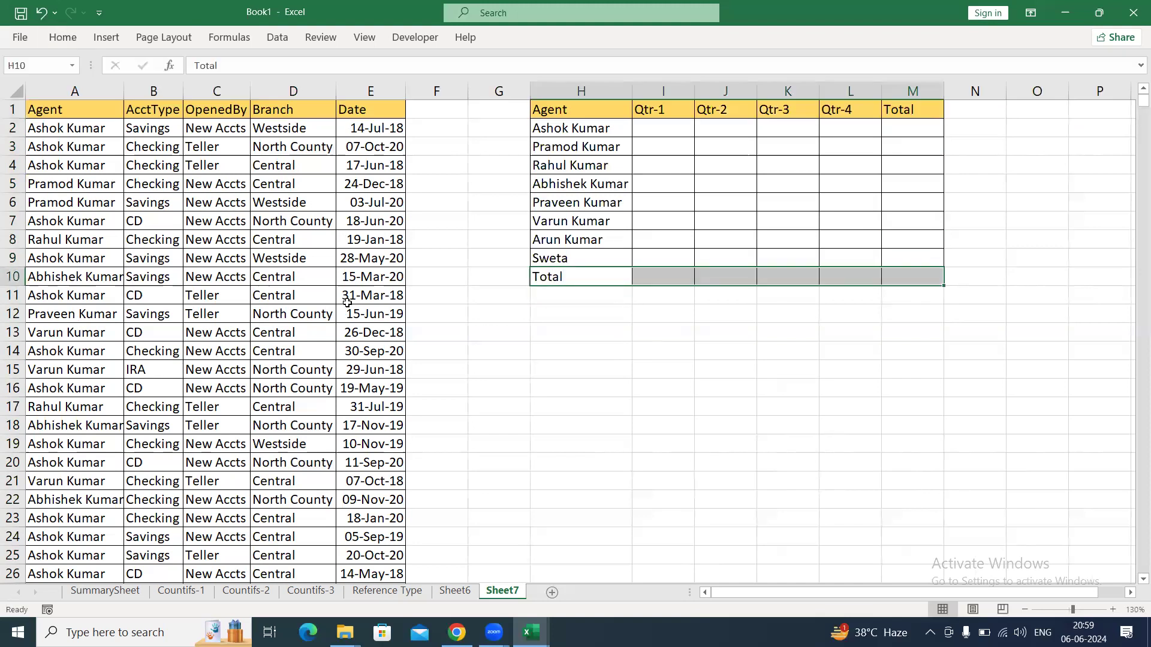
pyautogui.press('Down')
pyautogui.press('Up')
pyautogui.hotkey('shift', 'Right')
pyautogui.hotkey('shift', 'Right')
pyautogui.hotkey('shift', 'Right')
pyautogui.hotkey('shift', 'Right')
pyautogui.hotkey('shift', 'Right')
pyautogui.click(625, 400)
# Copy the Agent-to-Date data table from Sheet7 into another new worksheet and autofit its columns.
pyautogui.click(93, 112)
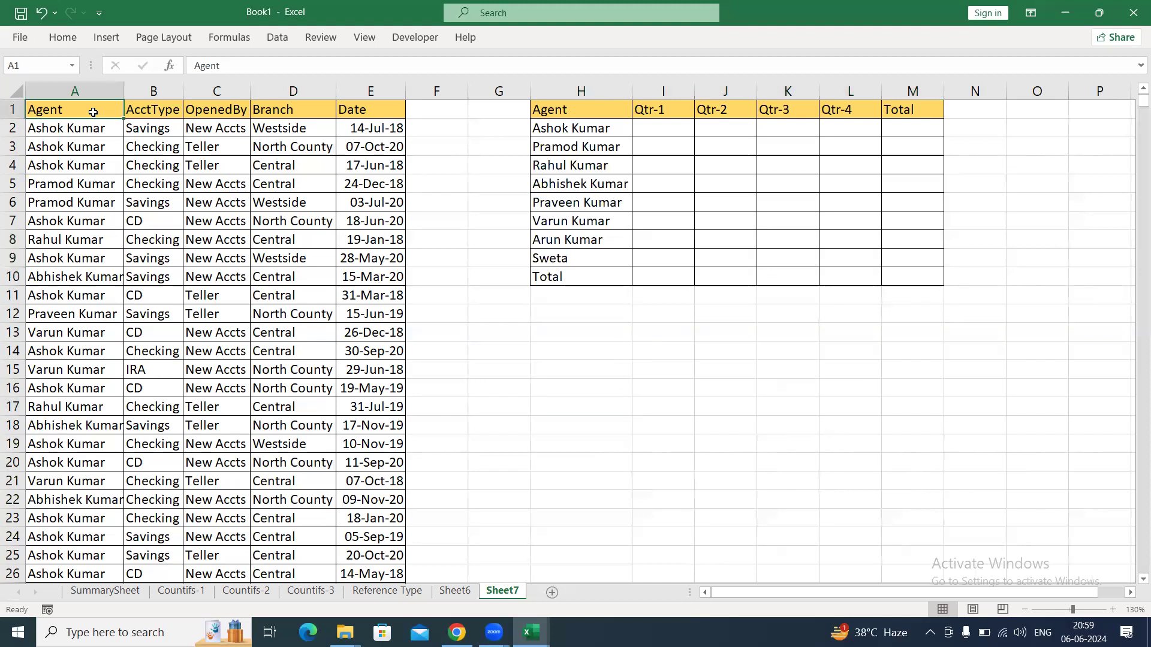
pyautogui.hotkey('ctrl', 'shift', 'Right')
pyautogui.hotkey('ctrl', 'shift', 'Down')
pyautogui.hotkey('ctrl', 'c')
pyautogui.hotkey('ctrl', 'Home')
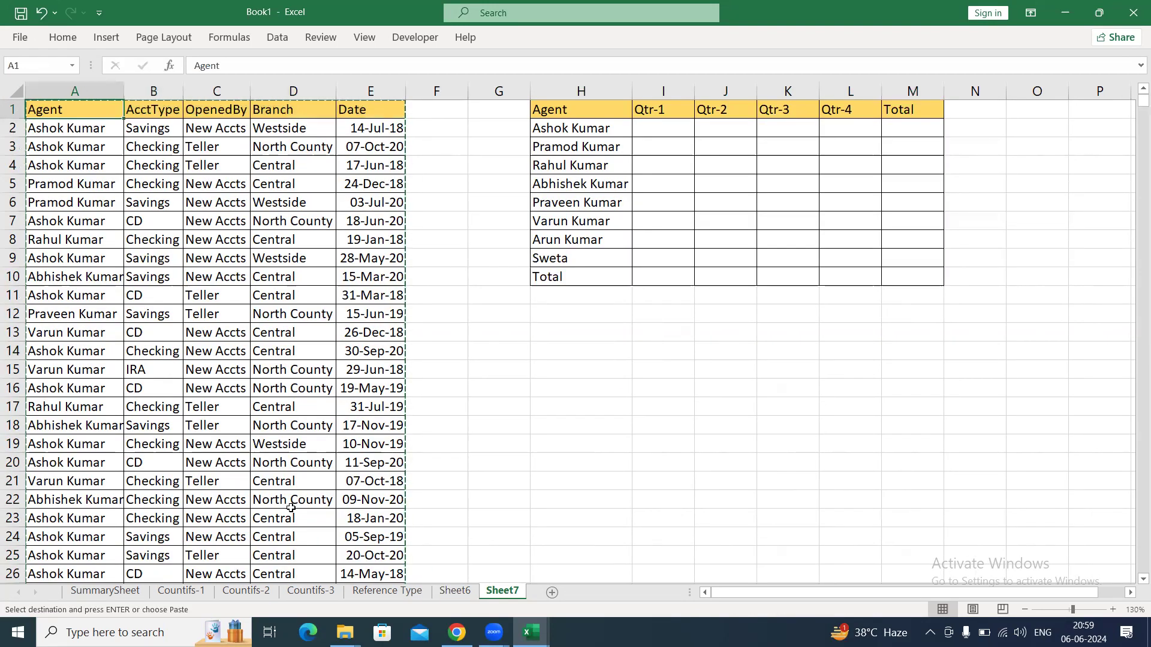
pyautogui.click(554, 593)
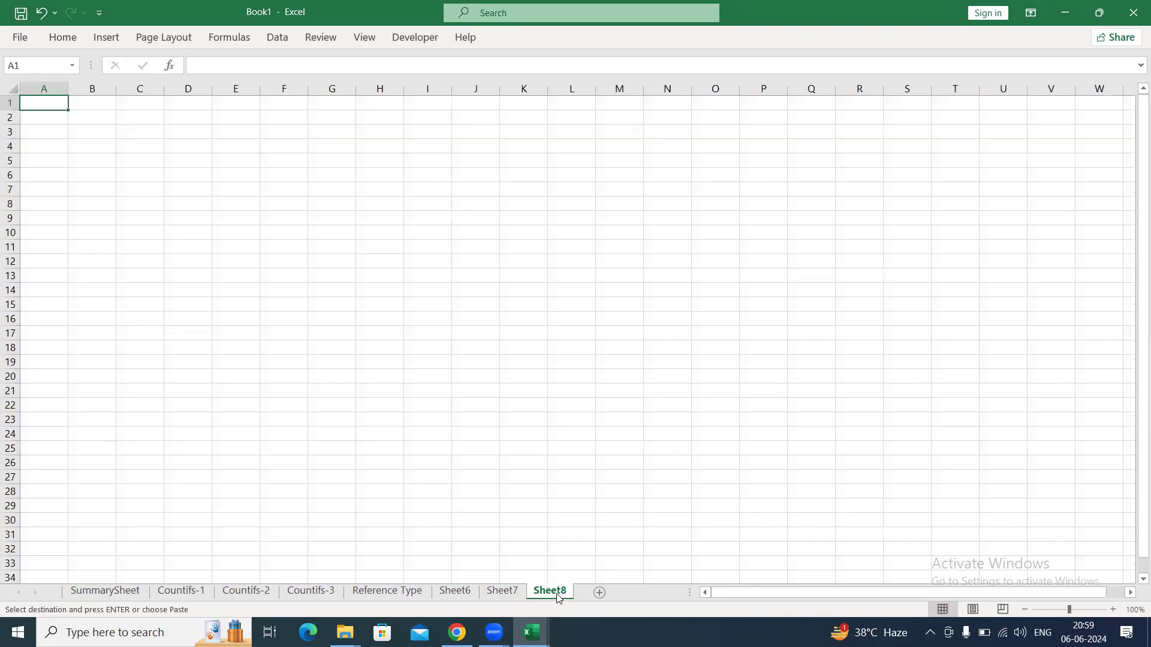
pyautogui.hotkey('ctrl', 'v')
pyautogui.hotkey('alt', 'h')
pyautogui.press('o')
pyautogui.press('i')
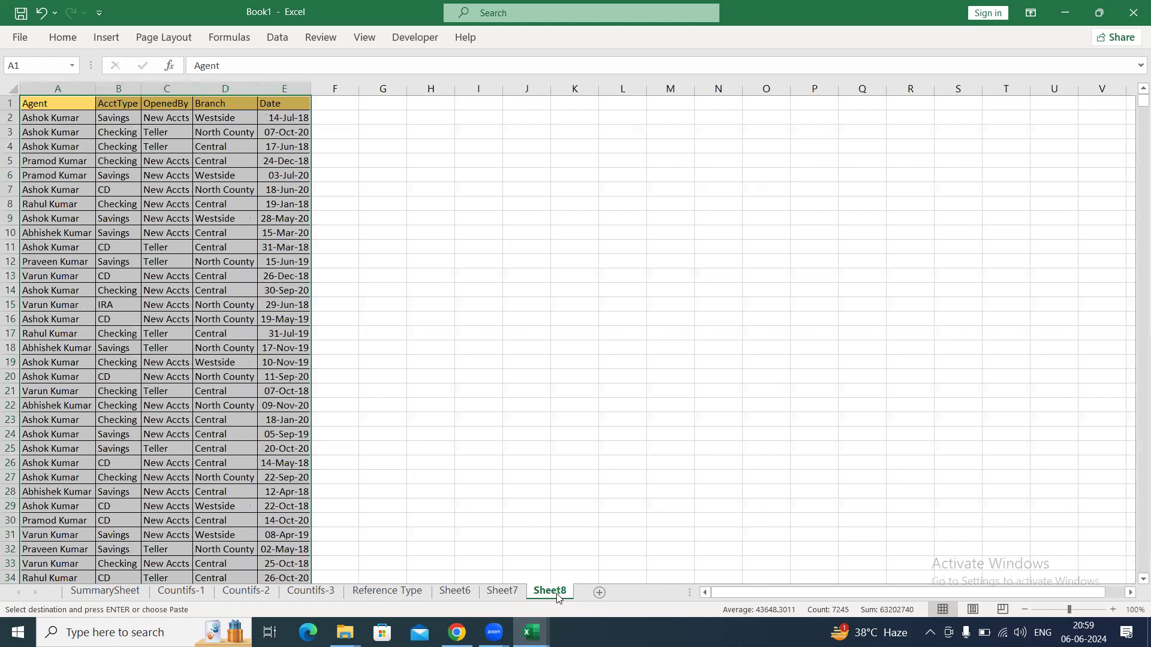
# Copy the whole Agent column and paste it into column H starting at H1.
pyautogui.hotkey('ctrl', 'Home')
pyautogui.hotkey('ctrl', 'shift', 'Down')
pyautogui.hotkey('ctrl', 'c')
pyautogui.press('Right')
pyautogui.press('Right')
pyautogui.press('Right')
pyautogui.press('Right')
pyautogui.press('Right')
pyautogui.press('Right')
pyautogui.press('Right')
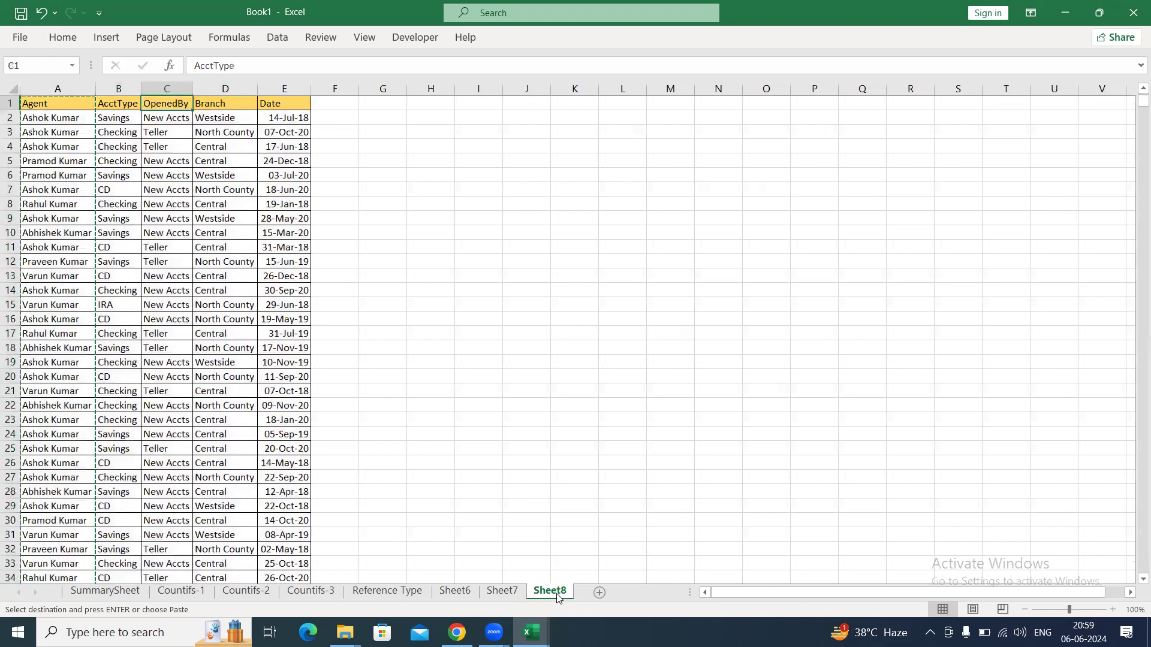
pyautogui.hotkey('ctrl', 'v')
# Remove duplicates from the copied Agent list in column H, treating the first row as a header.
pyautogui.hotkey('alt', 'a')
pyautogui.press('m')
pyautogui.press('Return')
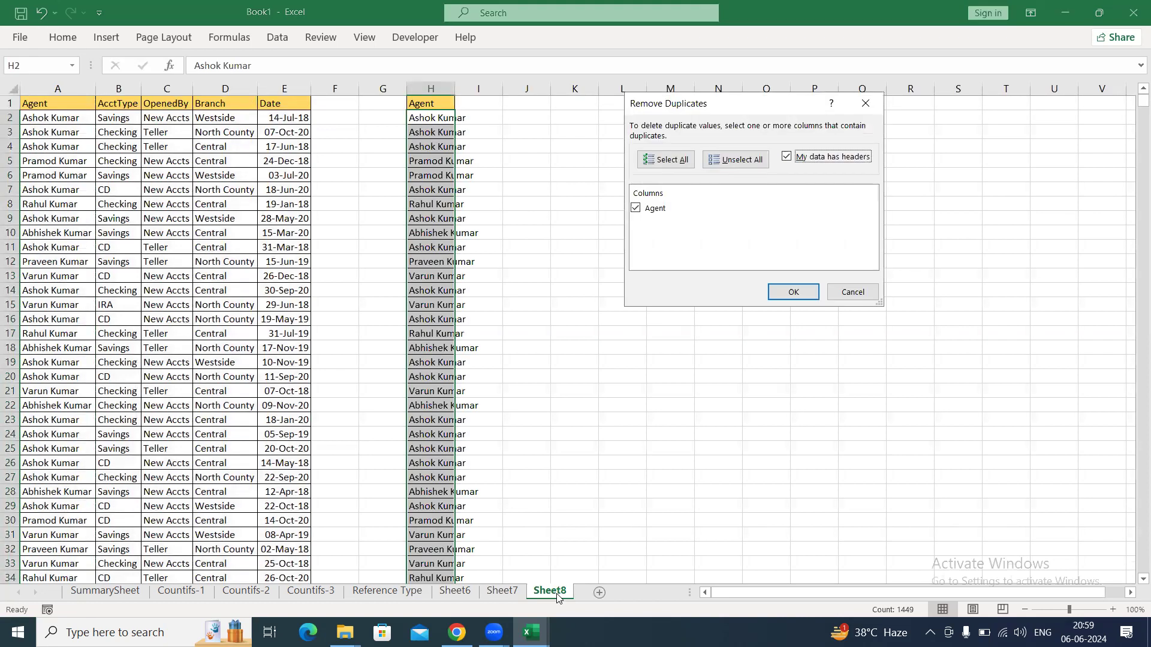
pyautogui.press('Return')
# Autofit column H and widen it a little further to give the agent list more room.
pyautogui.hotkey('alt', 'h')
pyautogui.press('o')
pyautogui.press('i')
pyautogui.moveTo(483, 88); pyautogui.dragTo(506, 88)
pyautogui.click(529, 159)
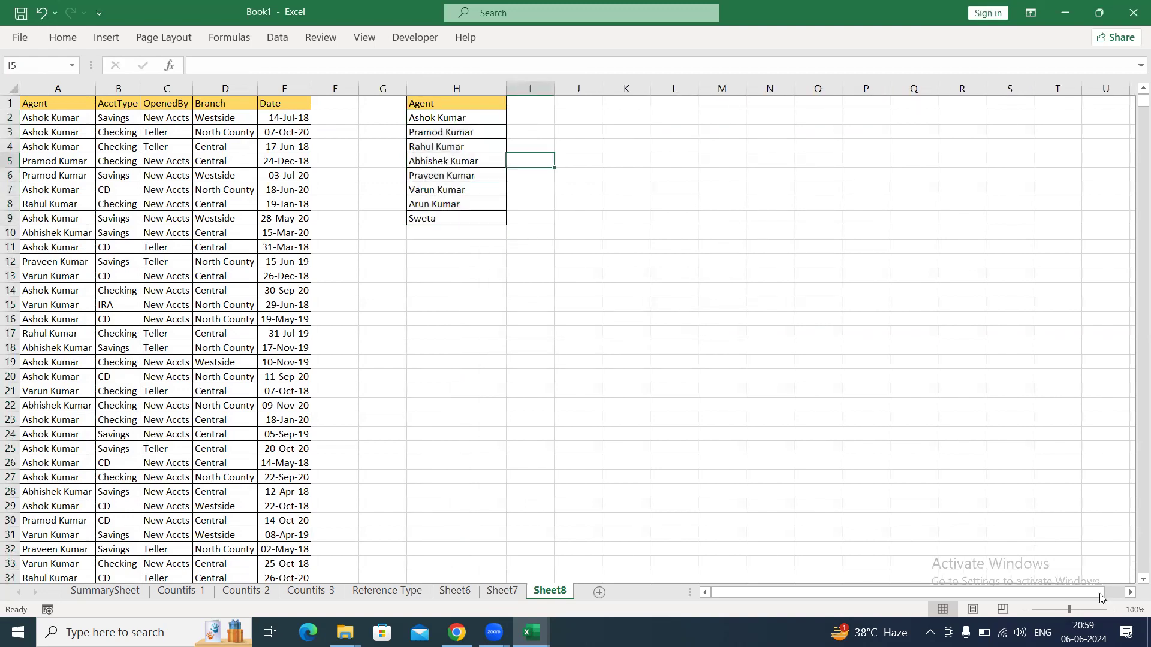
# Enter the headers Week-1, Week-2, Week-3, Week-4 and Week-5 in cells I1 to M1.
pyautogui.click(1113, 609)
pyautogui.click(1113, 610)
pyautogui.click(1113, 611)
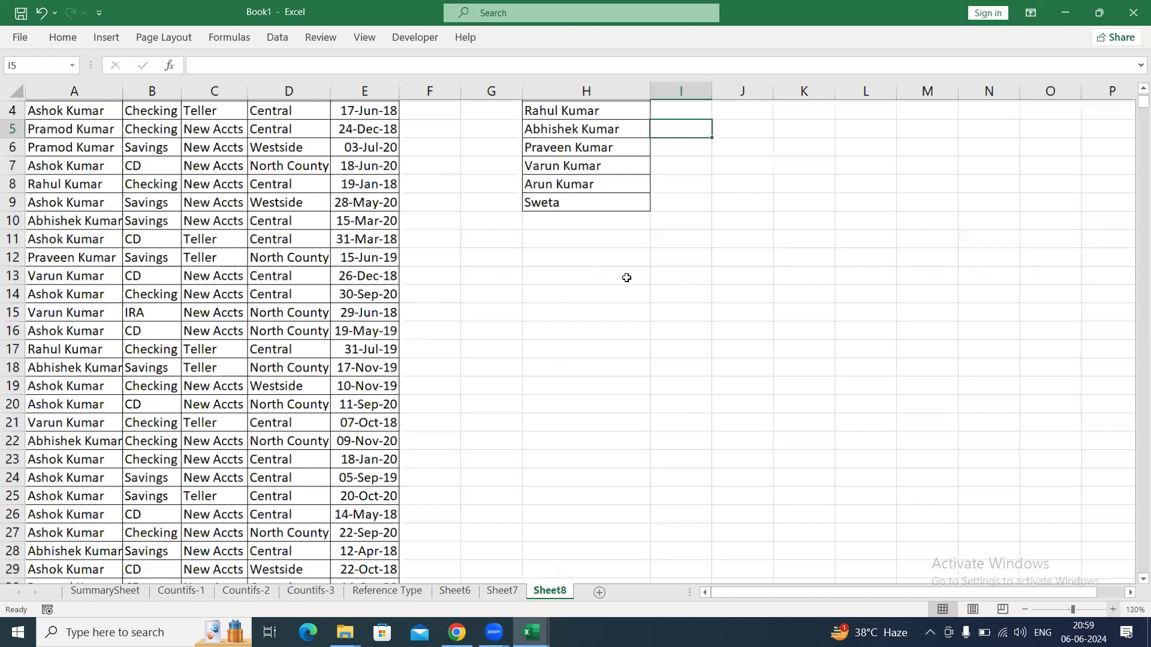
pyautogui.click(626, 277)
pyautogui.hotkey('ctrl', 'Up')
pyautogui.hotkey('ctrl', 'Up')
pyautogui.press('Right')
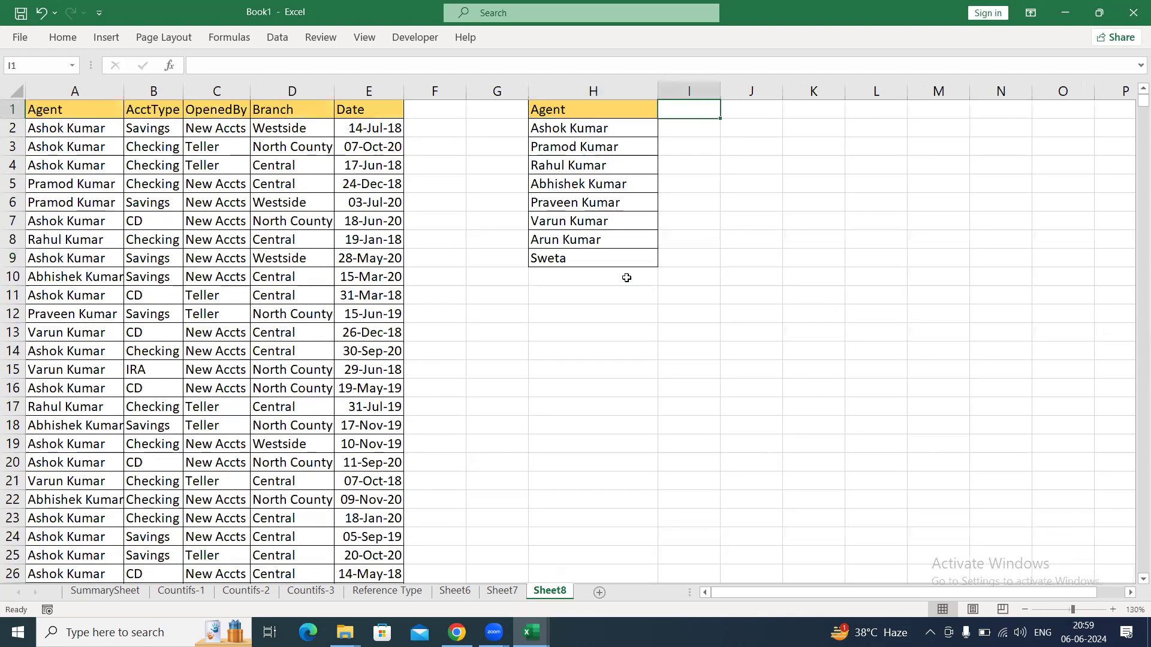
pyautogui.write('Week-1')
pyautogui.press('Tab')
pyautogui.write('Week-2')
pyautogui.press('Tab')
pyautogui.write('Week-3')
pyautogui.press('Tab')
pyautogui.write('We')
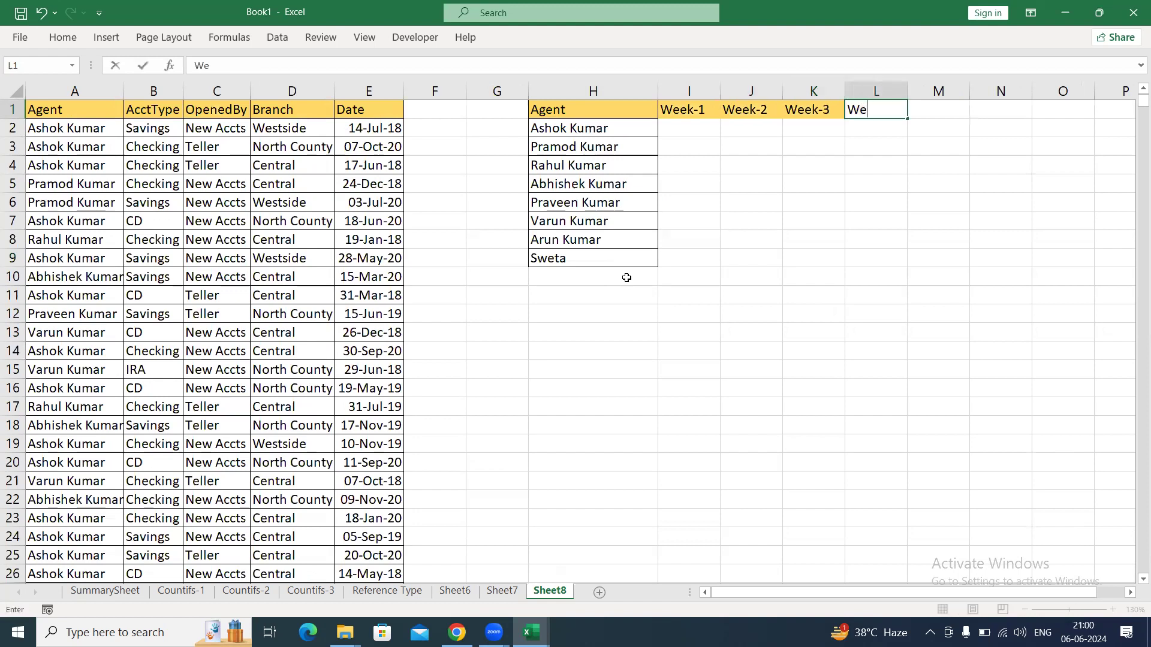
pyautogui.write('ek-4')
pyautogui.press('Tab')
pyautogui.write('Week-')
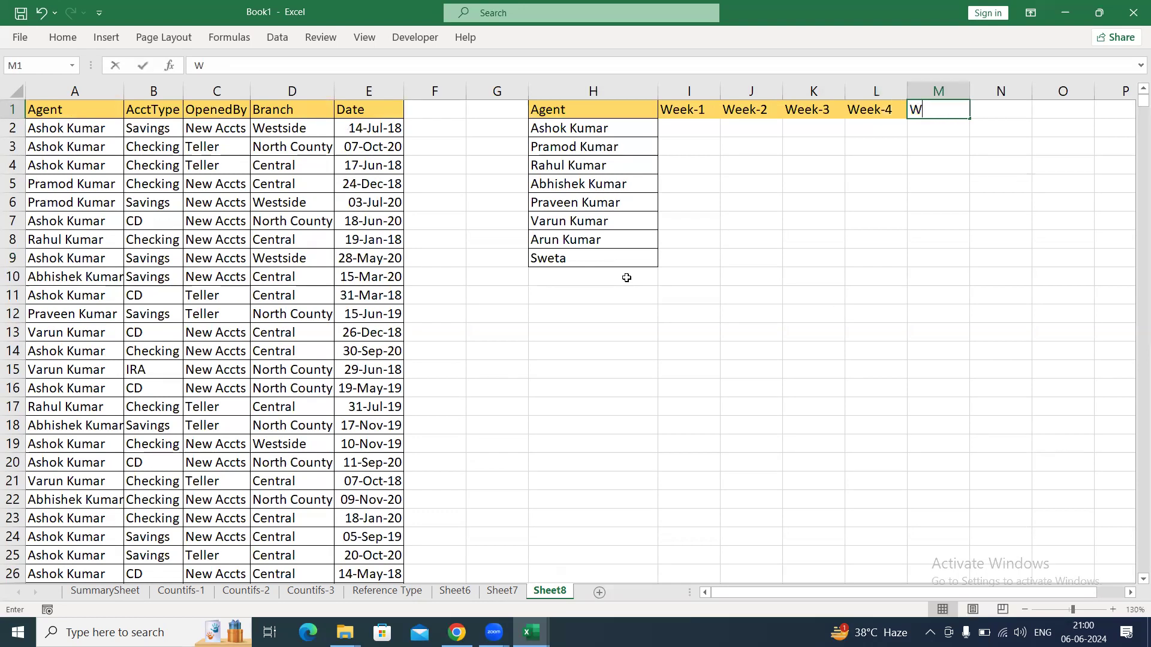
pyautogui.write('5')
pyautogui.press('Return')
pyautogui.press('Up')
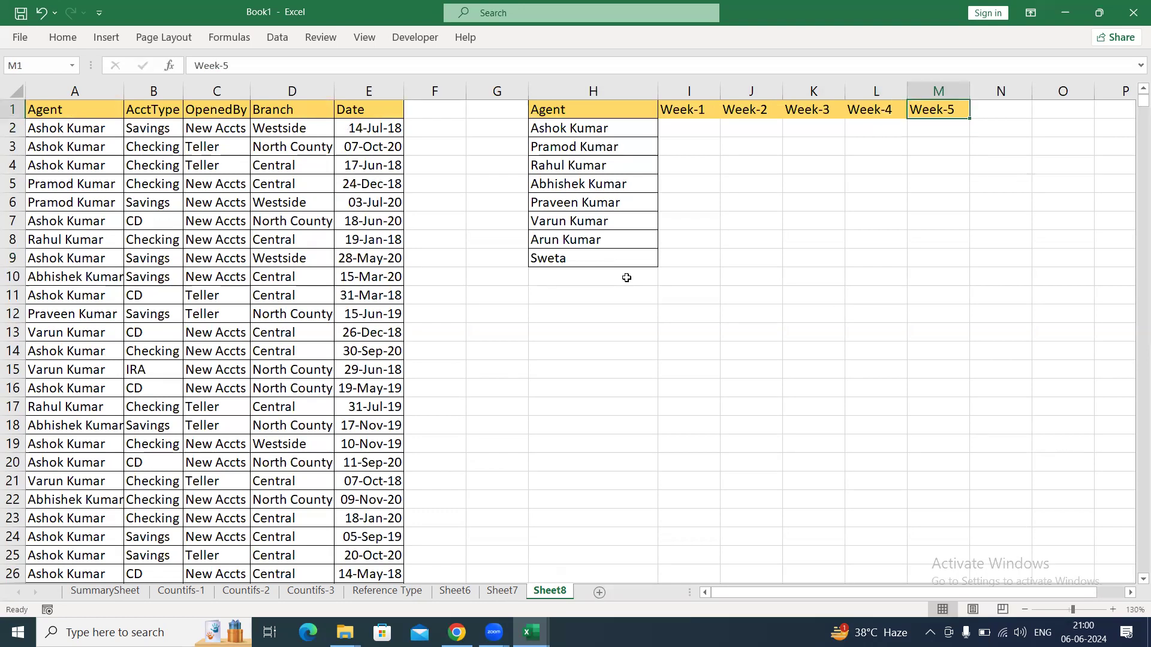
# Apply all borders to the agent and week grid H1:M9.
pyautogui.press('Left')
pyautogui.press('Left')
pyautogui.press('Left')
pyautogui.press('Left')
pyautogui.press('Left')
pyautogui.hotkey('ctrl', 'shift', 'Down')
pyautogui.hotkey('shift', 'Right')
pyautogui.hotkey('shift', 'Right')
pyautogui.hotkey('shift', 'Right')
pyautogui.hotkey('shift', 'Right')
pyautogui.hotkey('shift', 'Right')
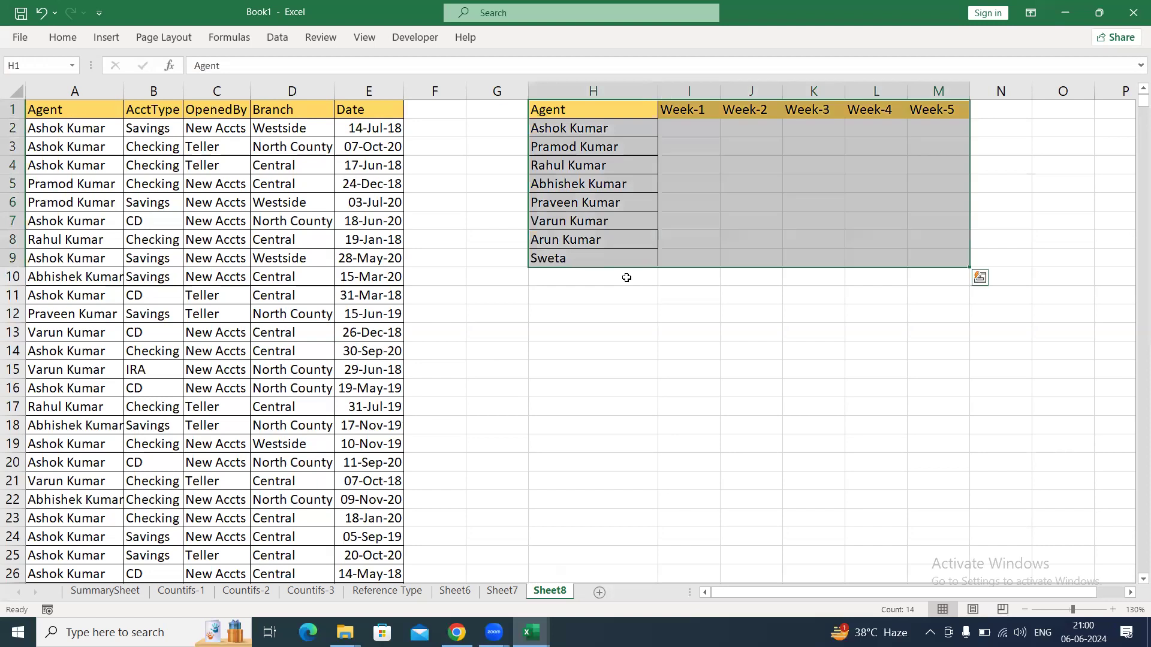
pyautogui.click(792, 200)
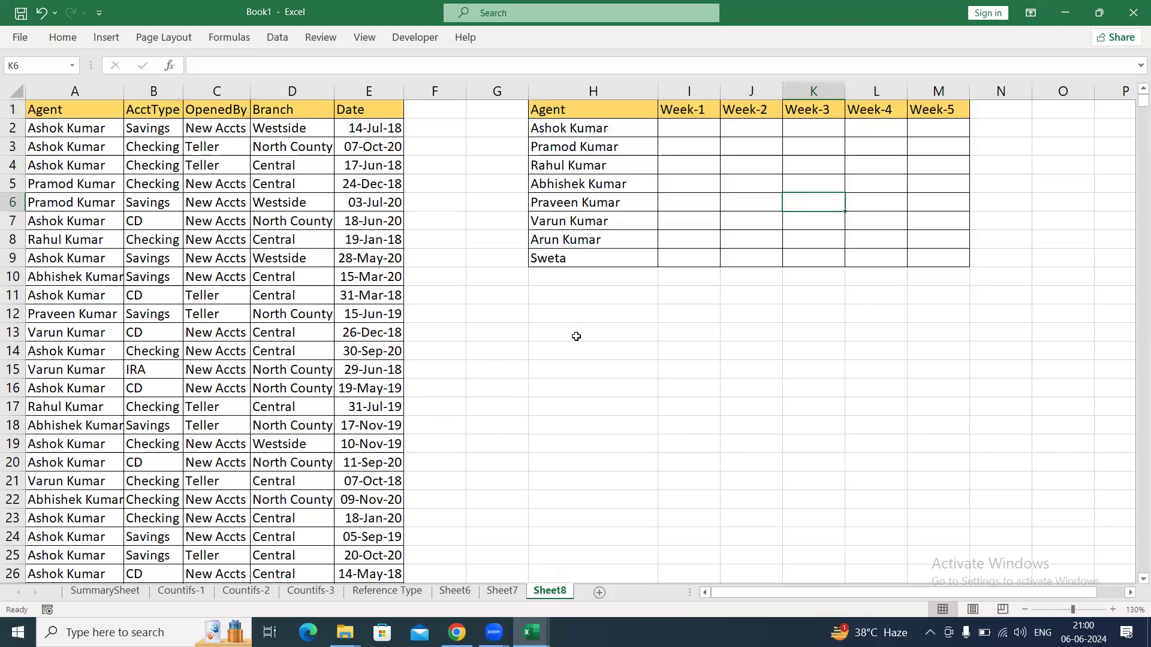
# Rename the sheet with the agent and week grid as Home Task-3.
pyautogui.hotkey('alt', 'h')
pyautogui.write('orHome TYask-3')
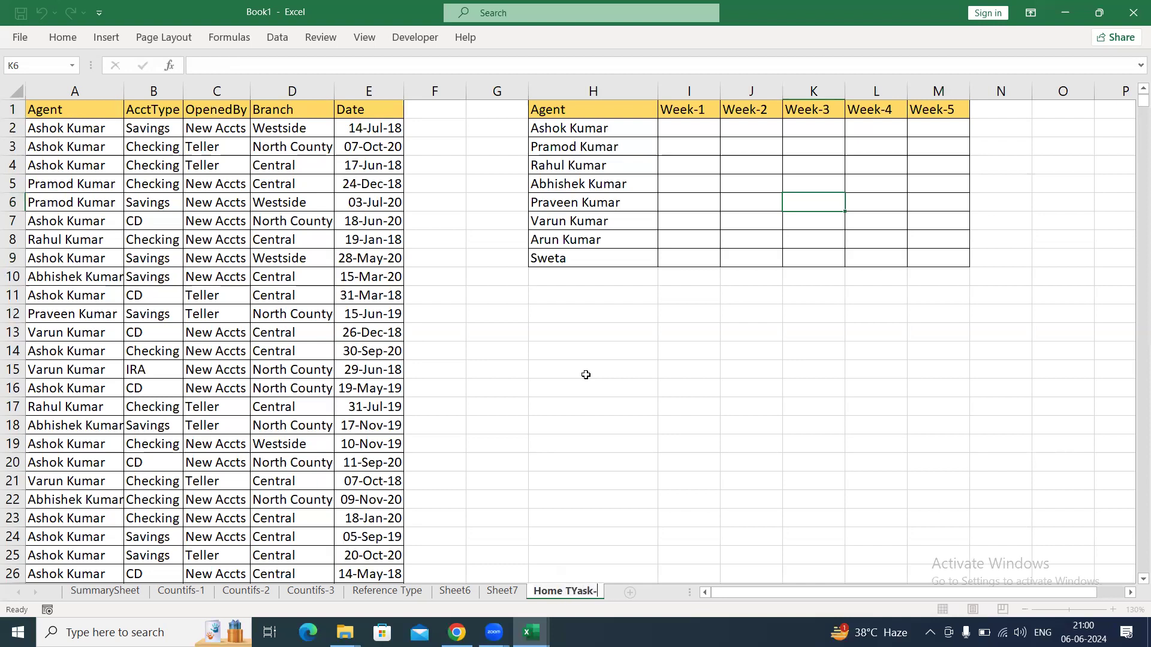
pyautogui.press('BackSpace')
pyautogui.press('BackSpace')
pyautogui.press('BackSpace')
pyautogui.press('BackSpace')
pyautogui.press('BackSpace')
pyautogui.press('BackSpace')
pyautogui.write('ask-3')
pyautogui.click(644, 355)
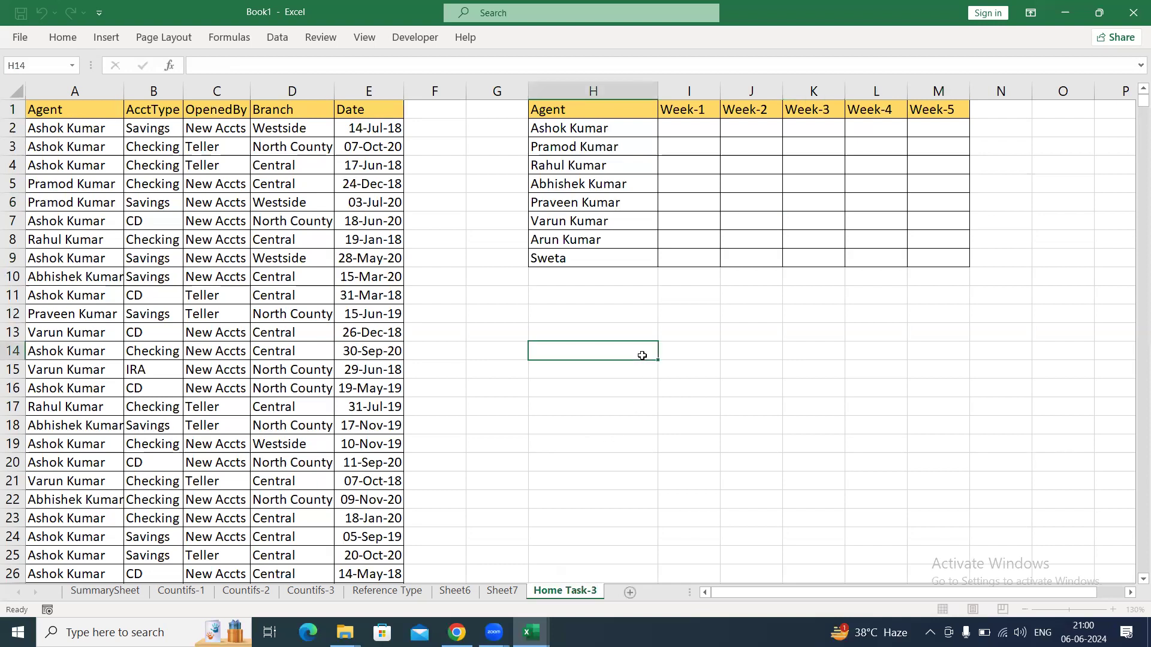
# Rename Sheet7, which holds the agent and quarter grid, as Home Task-2.
pyautogui.click(508, 592)
pyautogui.press('alt')
pyautogui.write('hor')
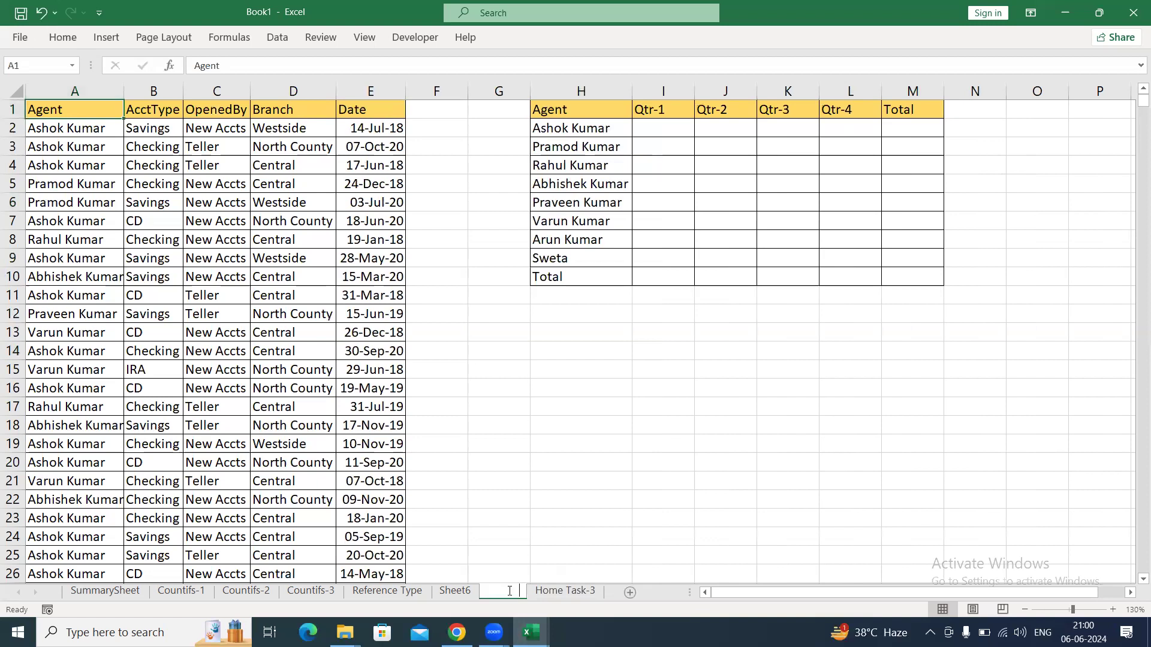
pyautogui.write('Home')
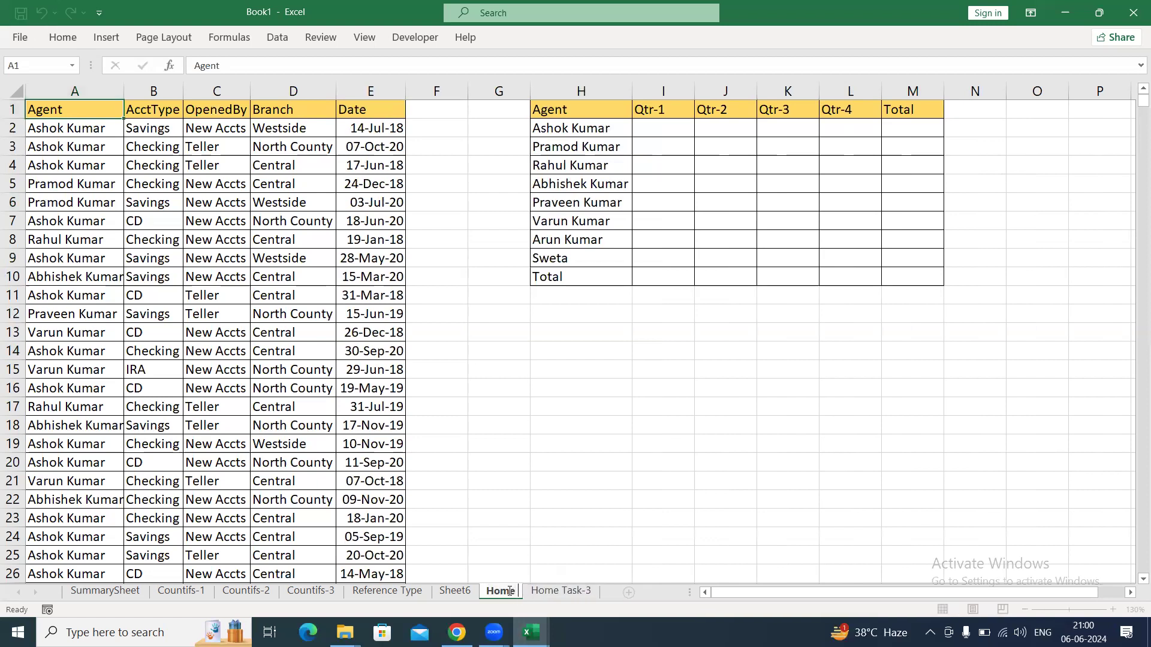
pyautogui.write(' Task-')
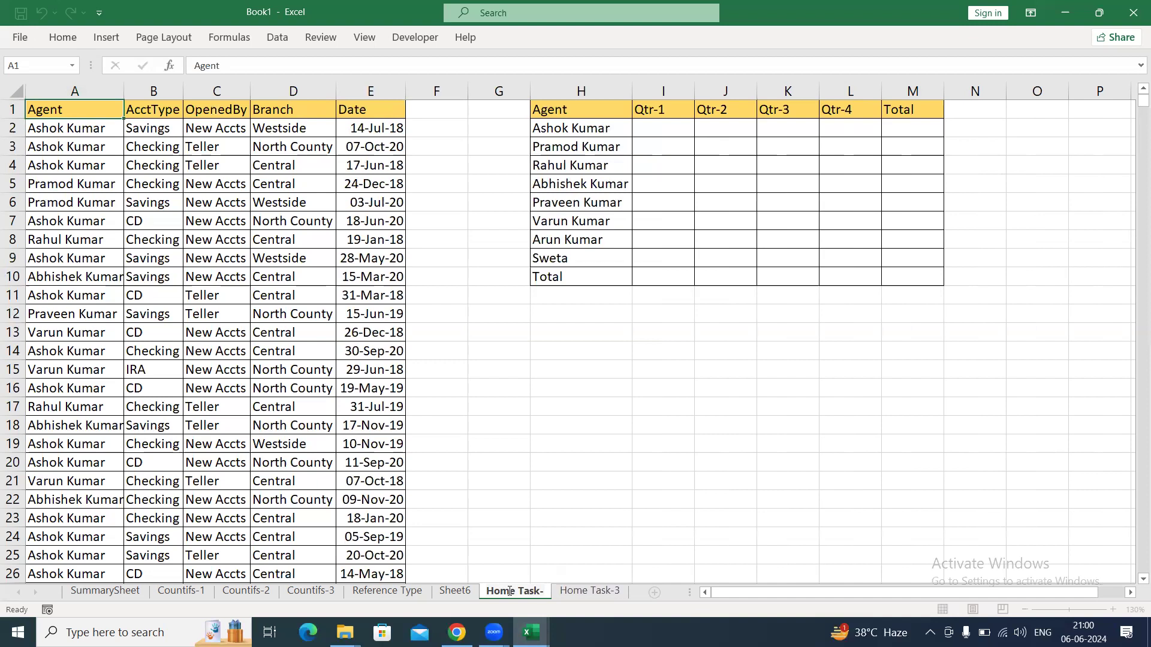
pyautogui.write('2')
pyautogui.click(604, 315)
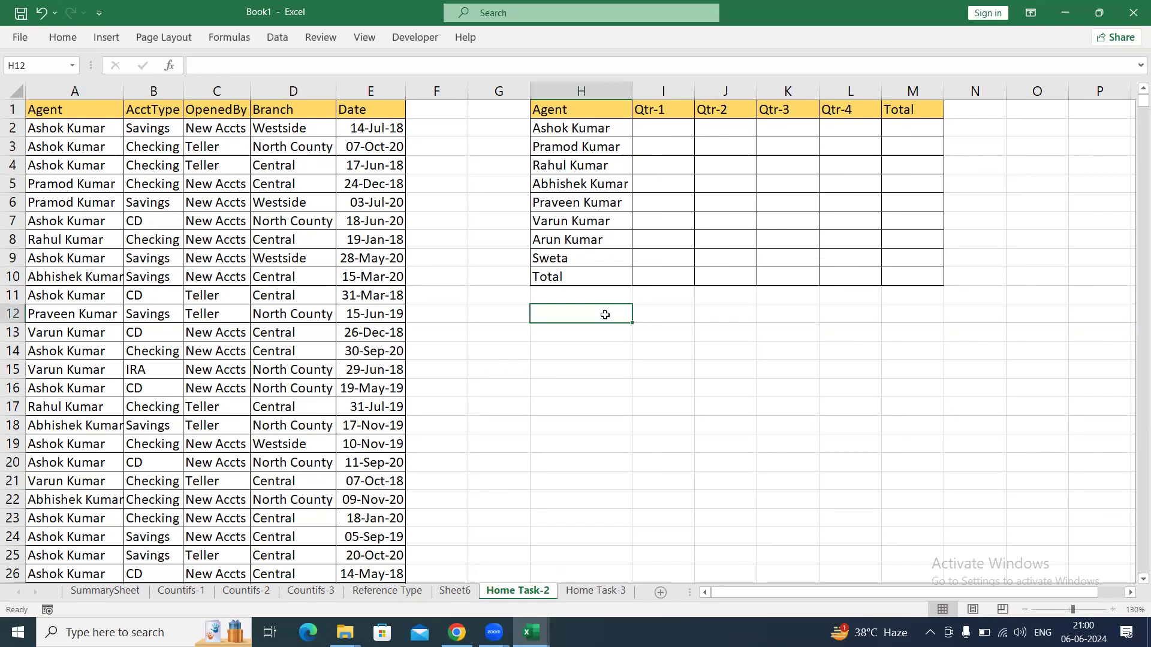
# Rename Sheet6, which holds the agent and branch by month grid, as Home Task-1.
pyautogui.click(456, 592)
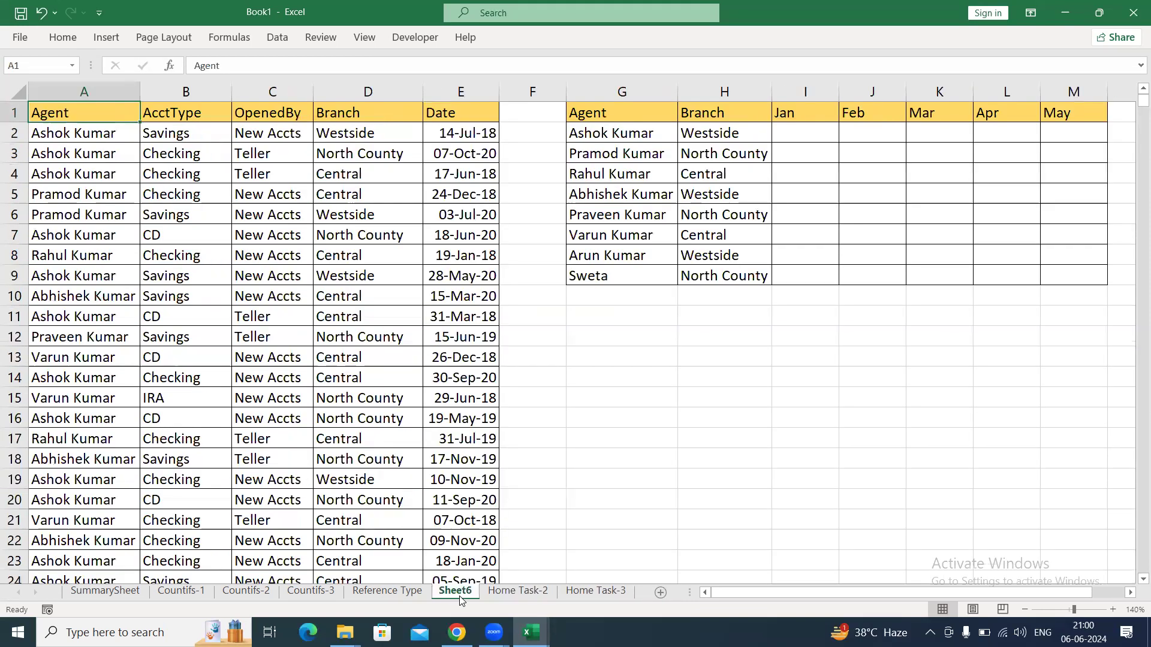
pyautogui.doubleClick(460, 593)
pyautogui.write('Home Task-')
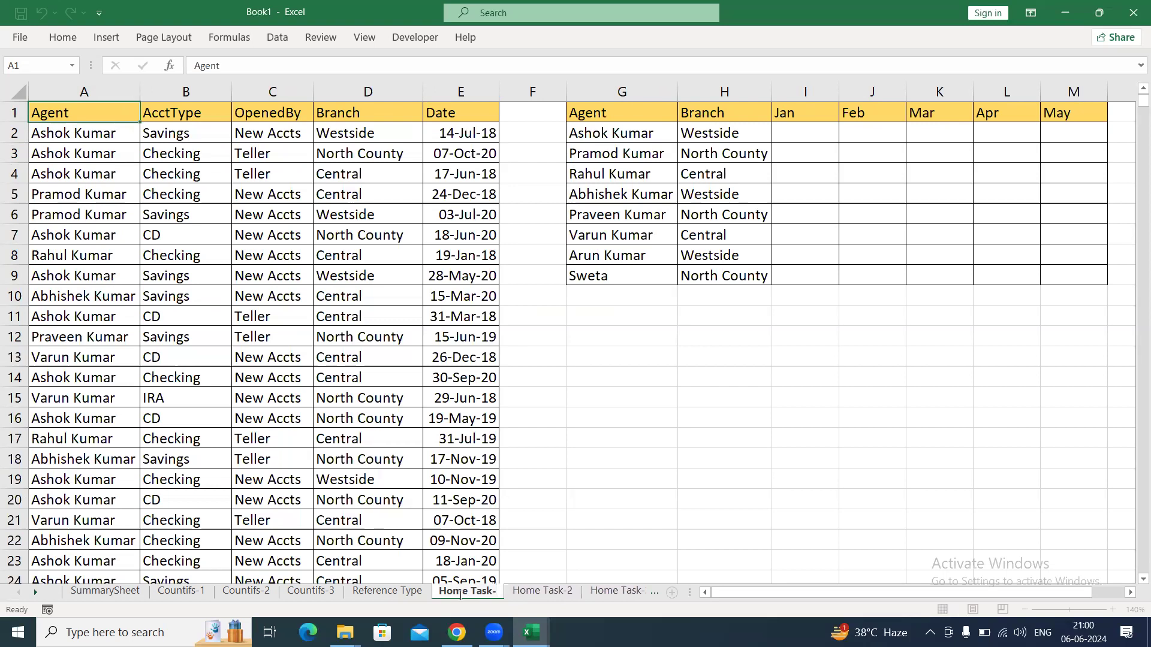
pyautogui.write('1')
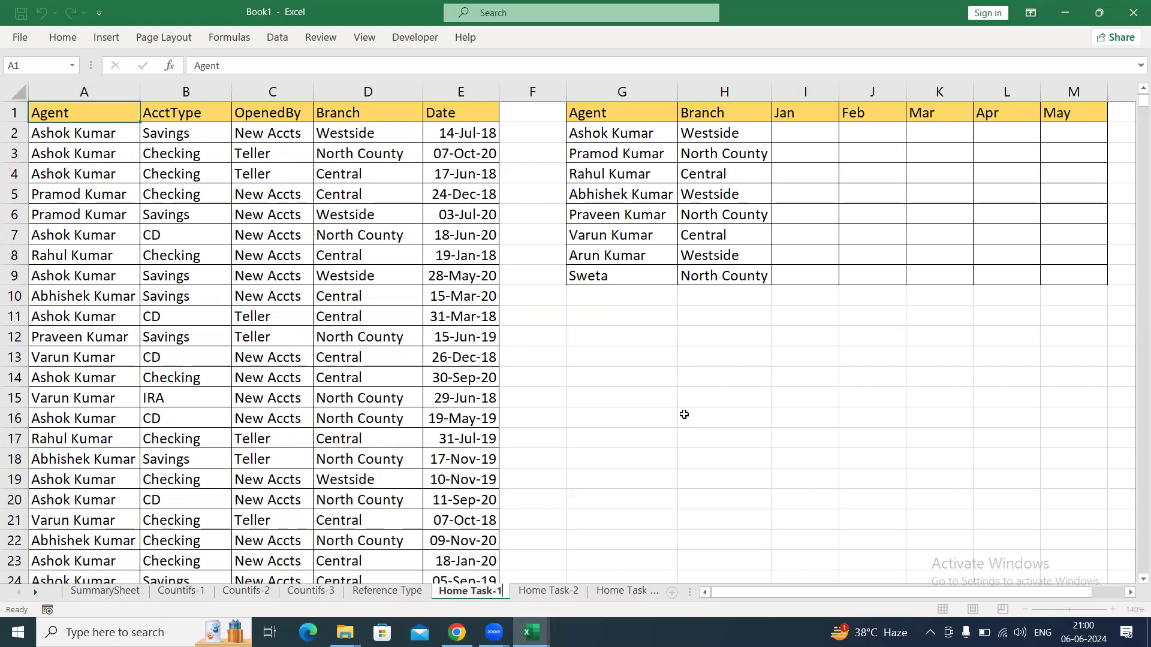
pyautogui.click(707, 360)
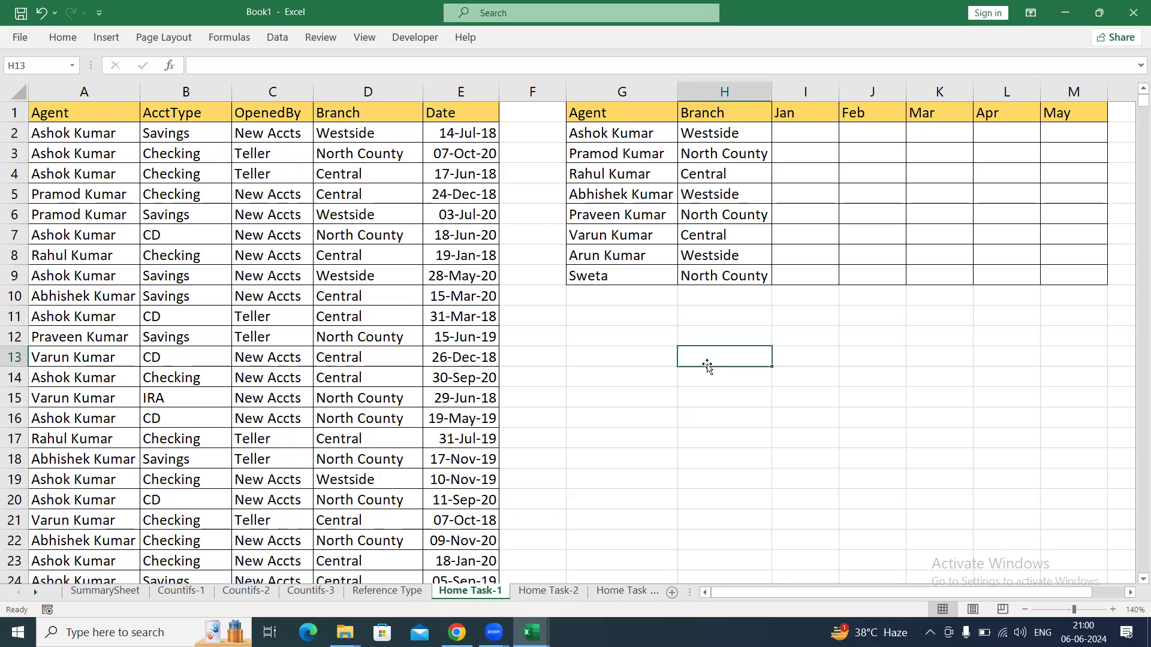
# Widen the Branch column H of the month grid on Home Task-1 slightly.
pyautogui.click(660, 324)
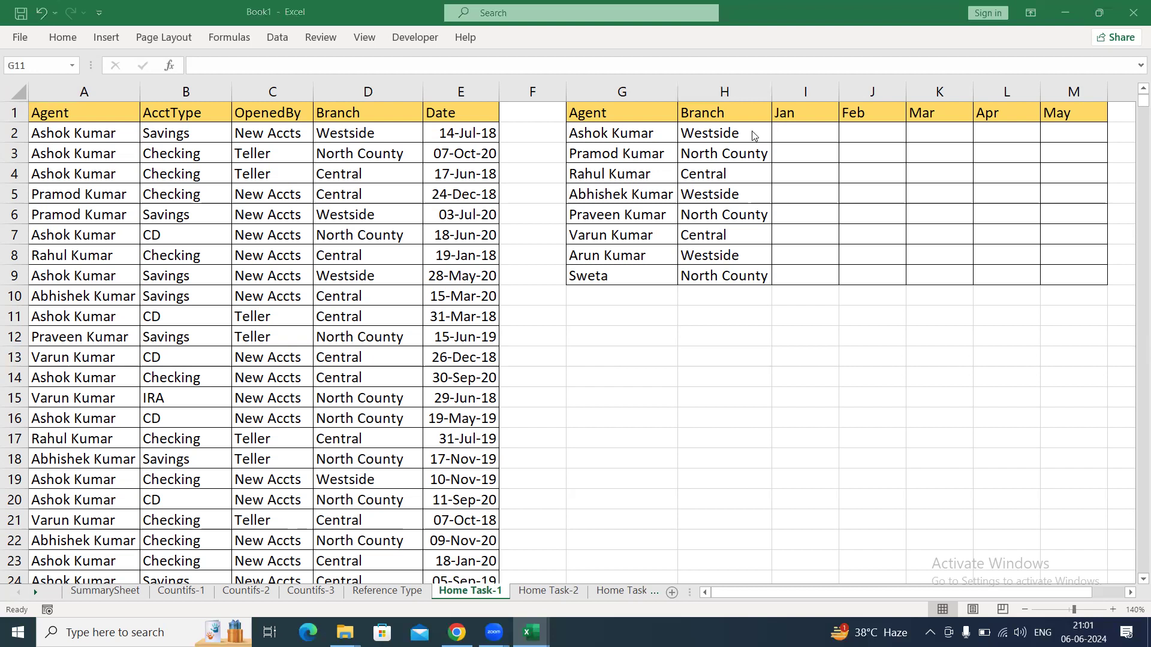
pyautogui.click(794, 318)
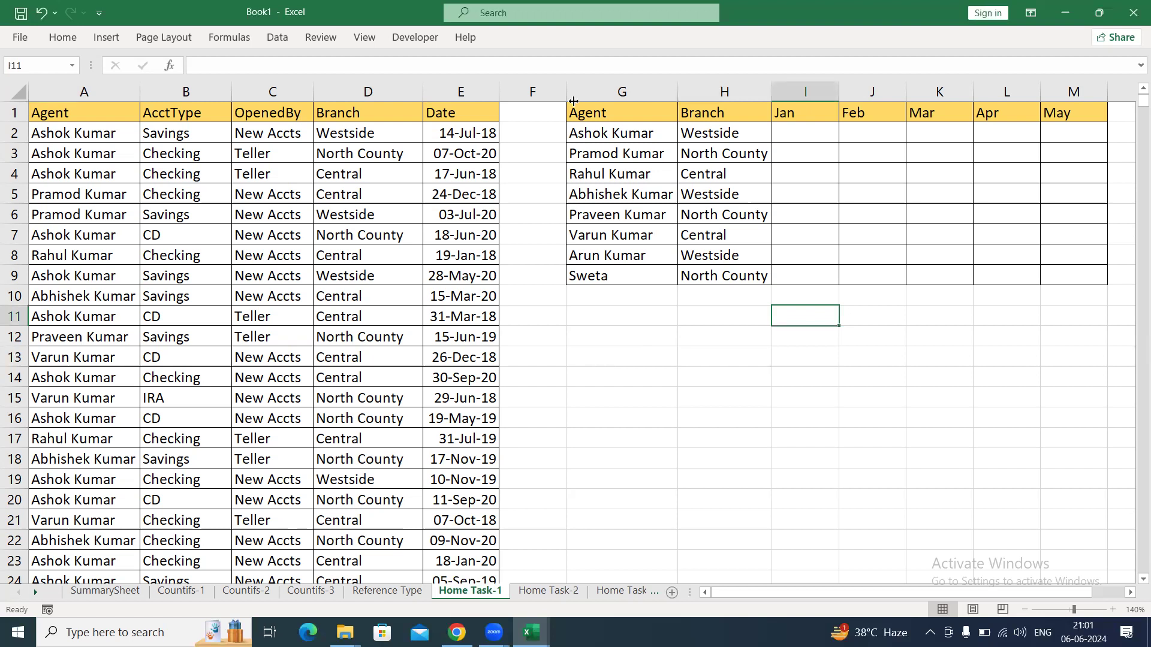
pyautogui.moveTo(771, 95); pyautogui.dragTo(784, 95)
pyautogui.click(779, 194)
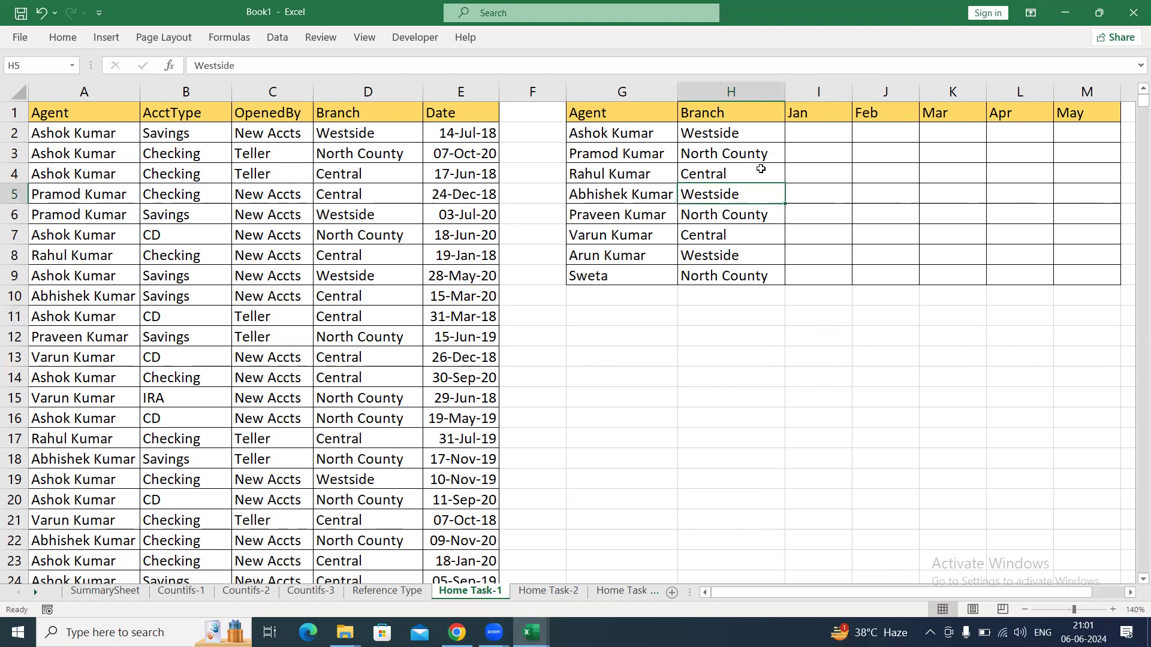
pyautogui.moveTo(730, 133); pyautogui.dragTo(716, 271)
pyautogui.click(715, 272)
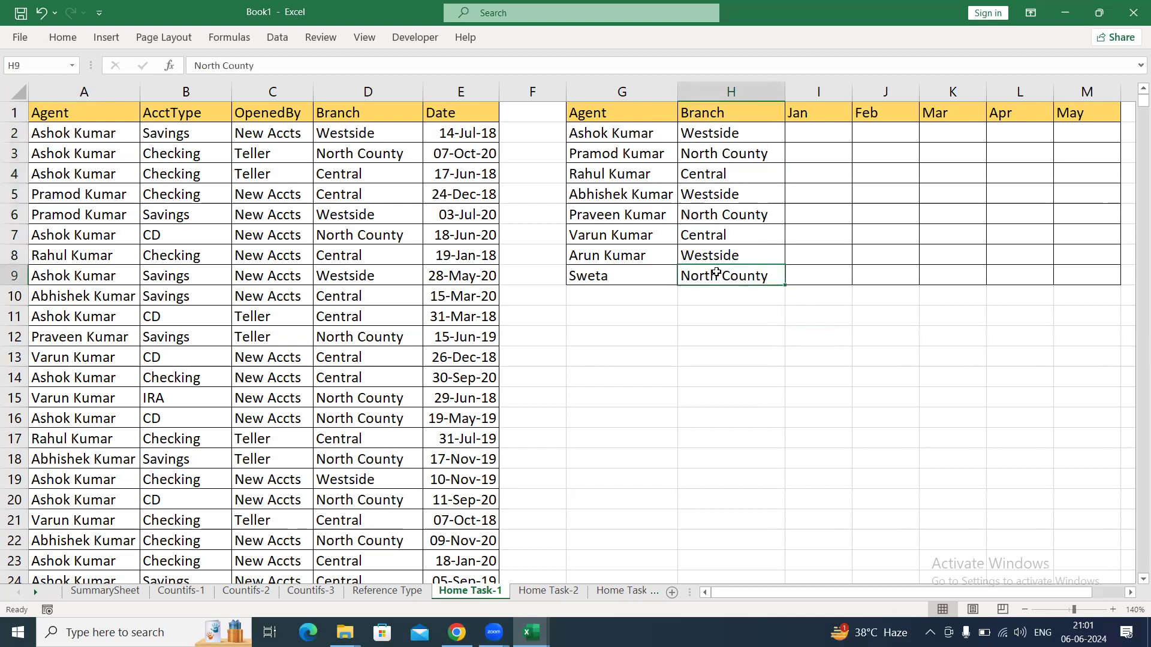
pyautogui.click(656, 190)
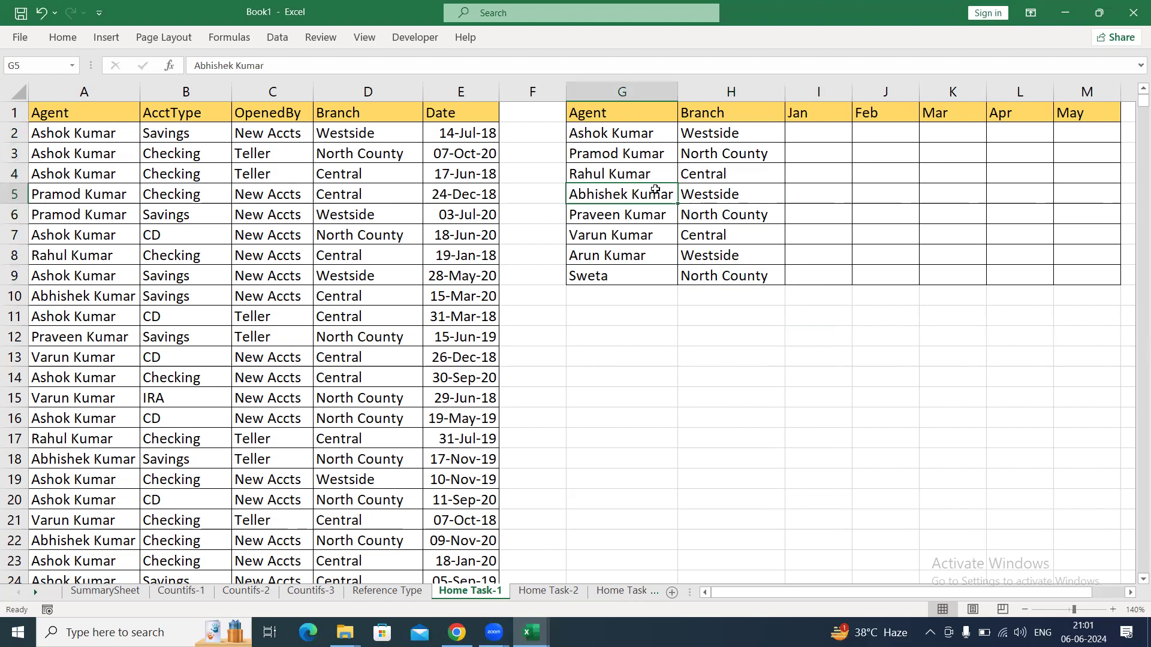